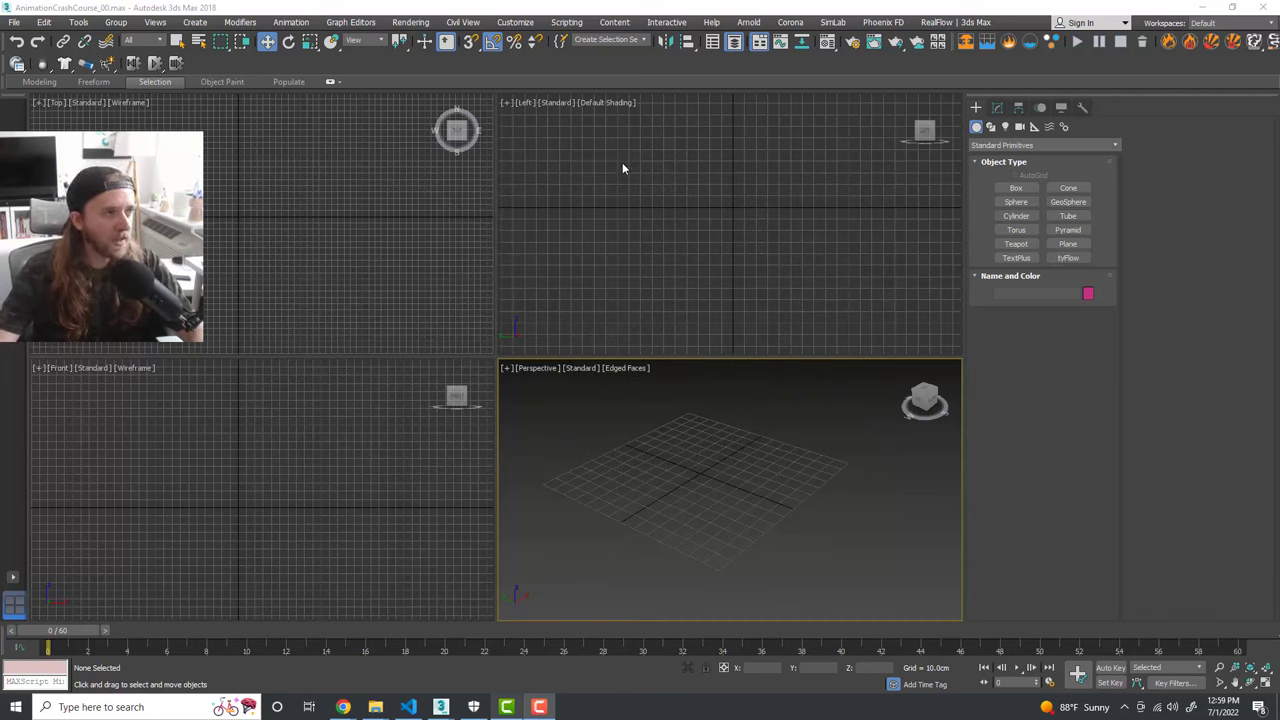
Step: Review the display unit scale and the system unit scale in Units Setup and accept the settings
click(515, 22)
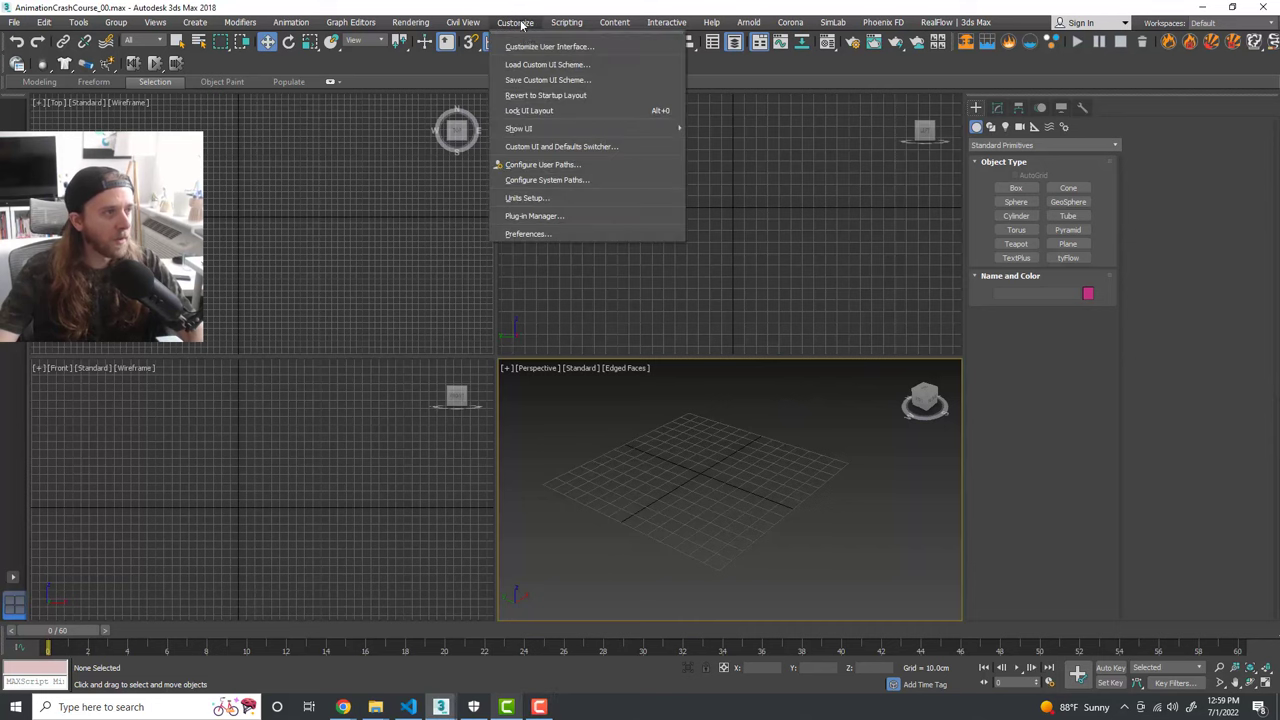
click(566, 197)
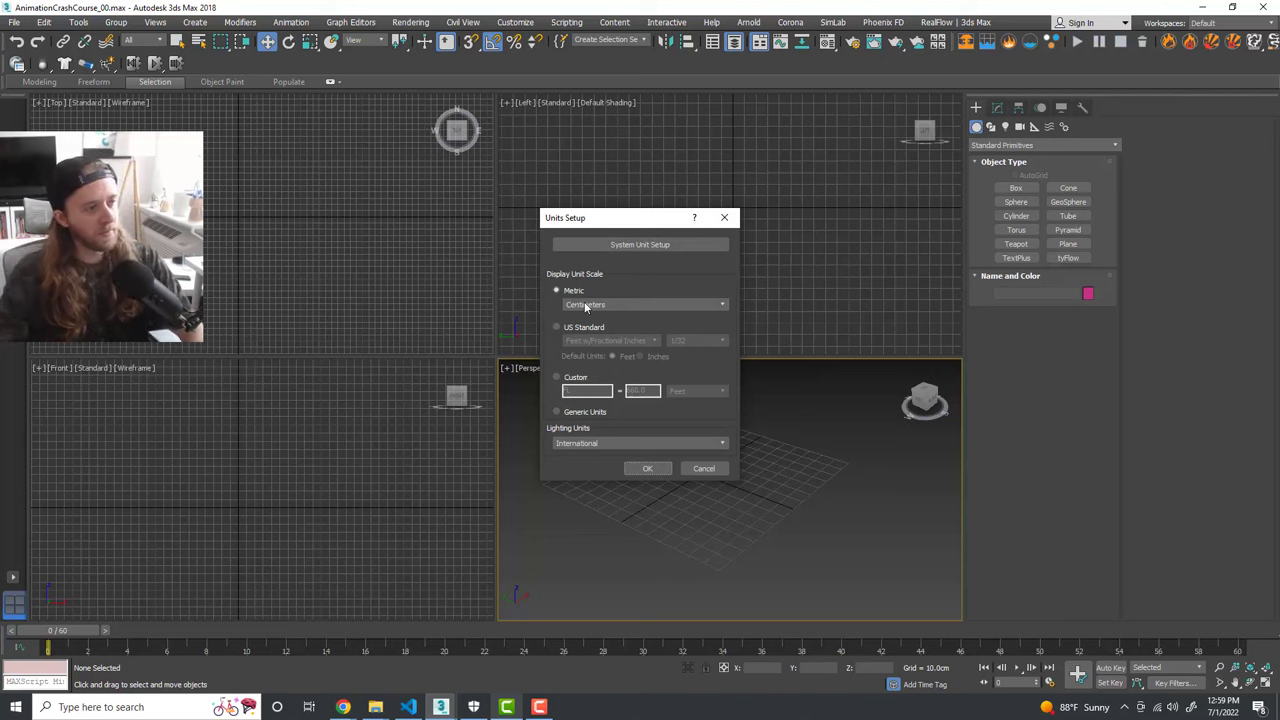
click(635, 245)
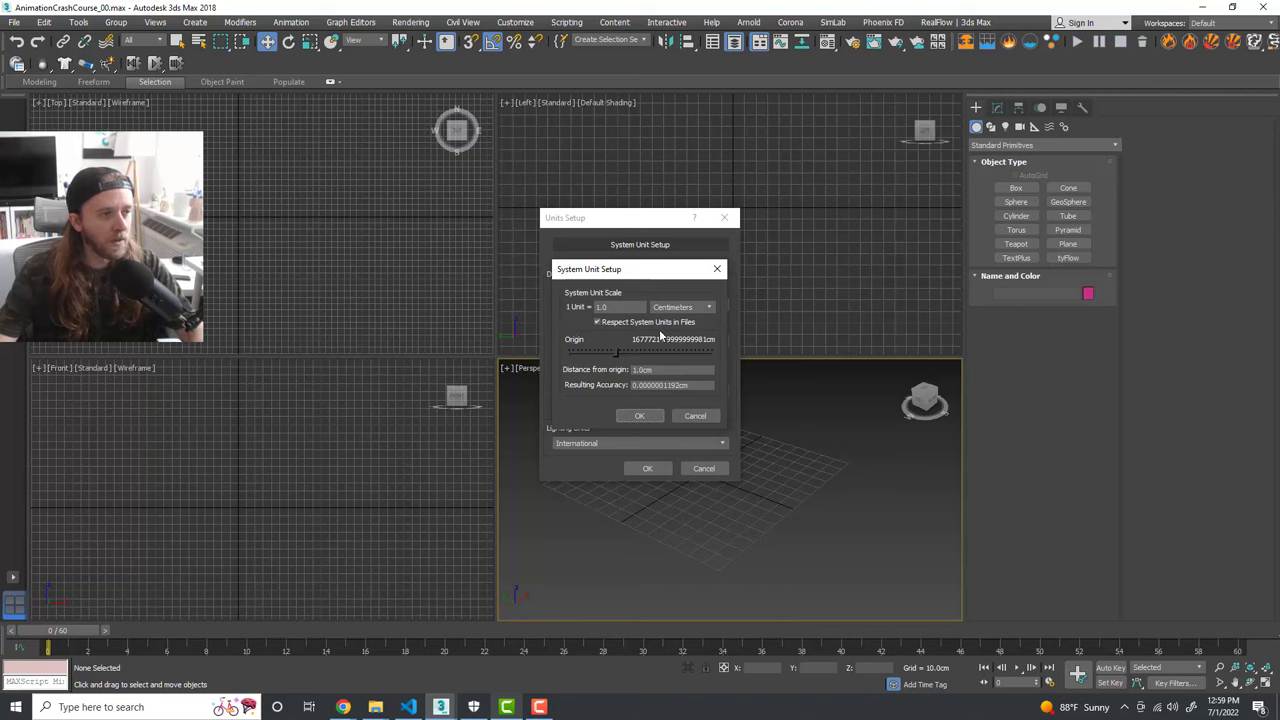
click(643, 416)
click(648, 468)
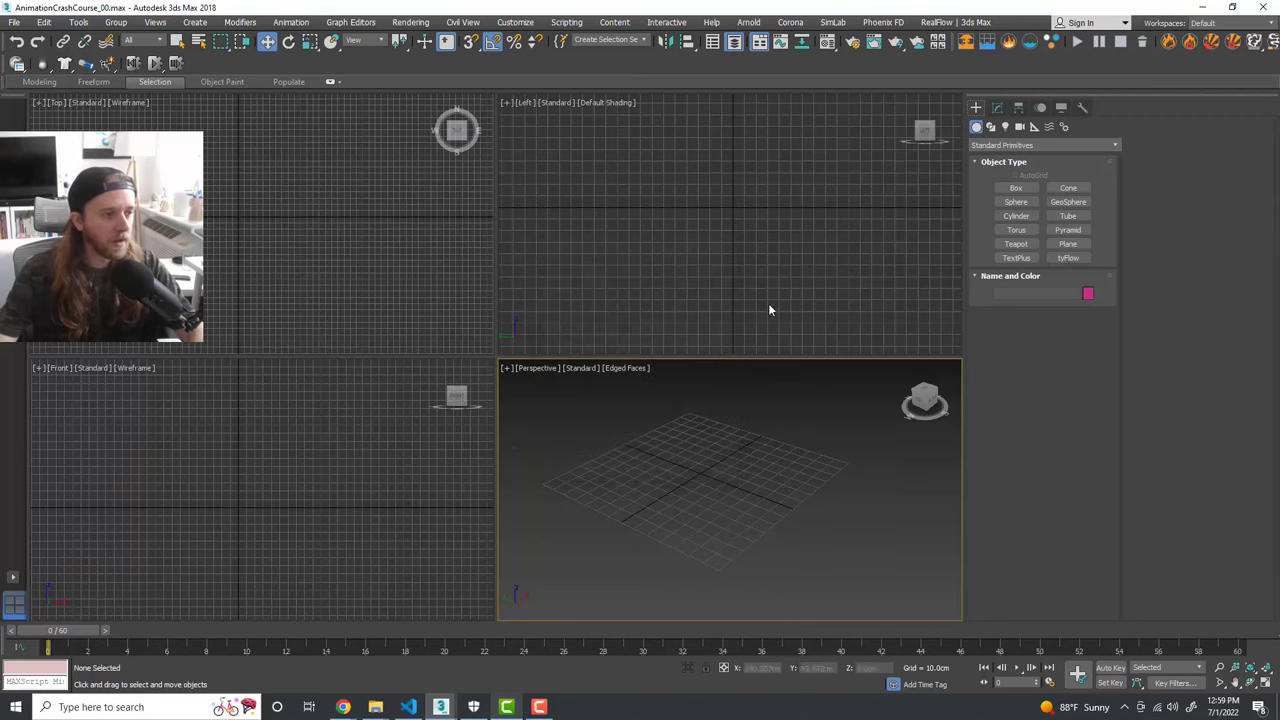
Step: Maximize the Perspective viewport so it fills the whole viewport area
mouse_move(761, 454)
alt+middle_down()
mouse_move(731, 457)
mouse_move(751, 457)
alt+middle_up()
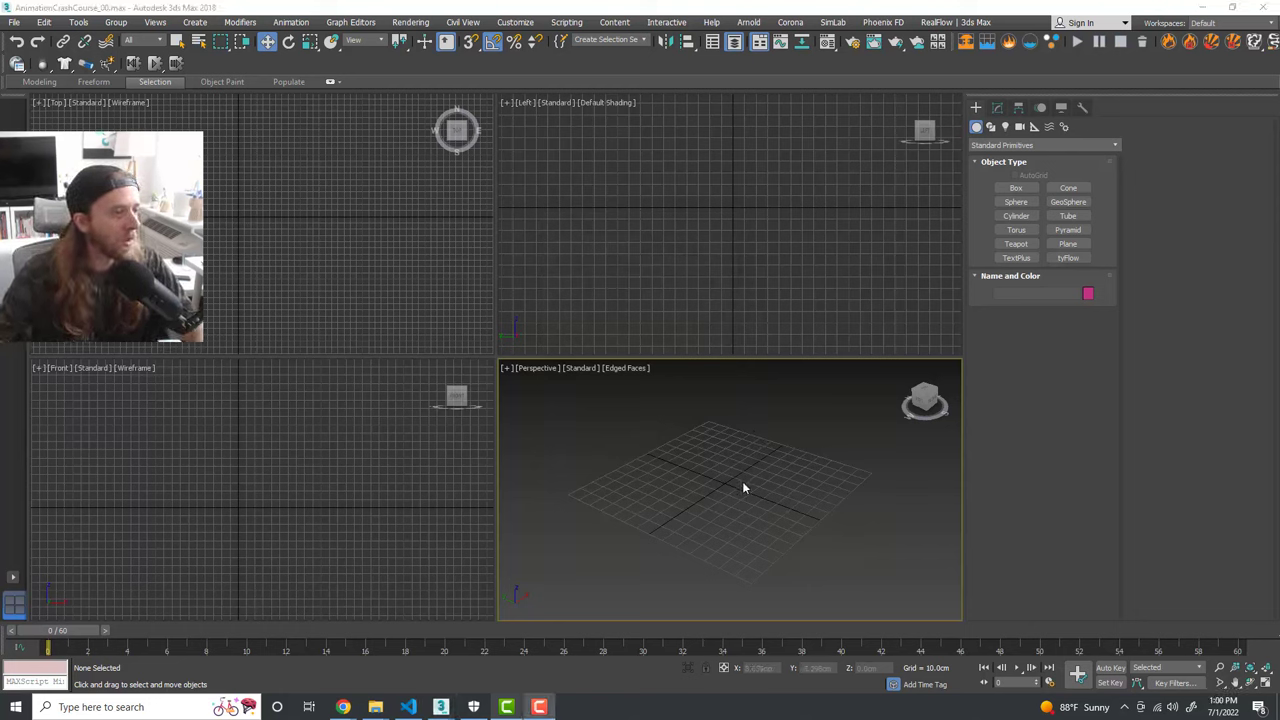
middle_drag(742, 481, 720, 471)
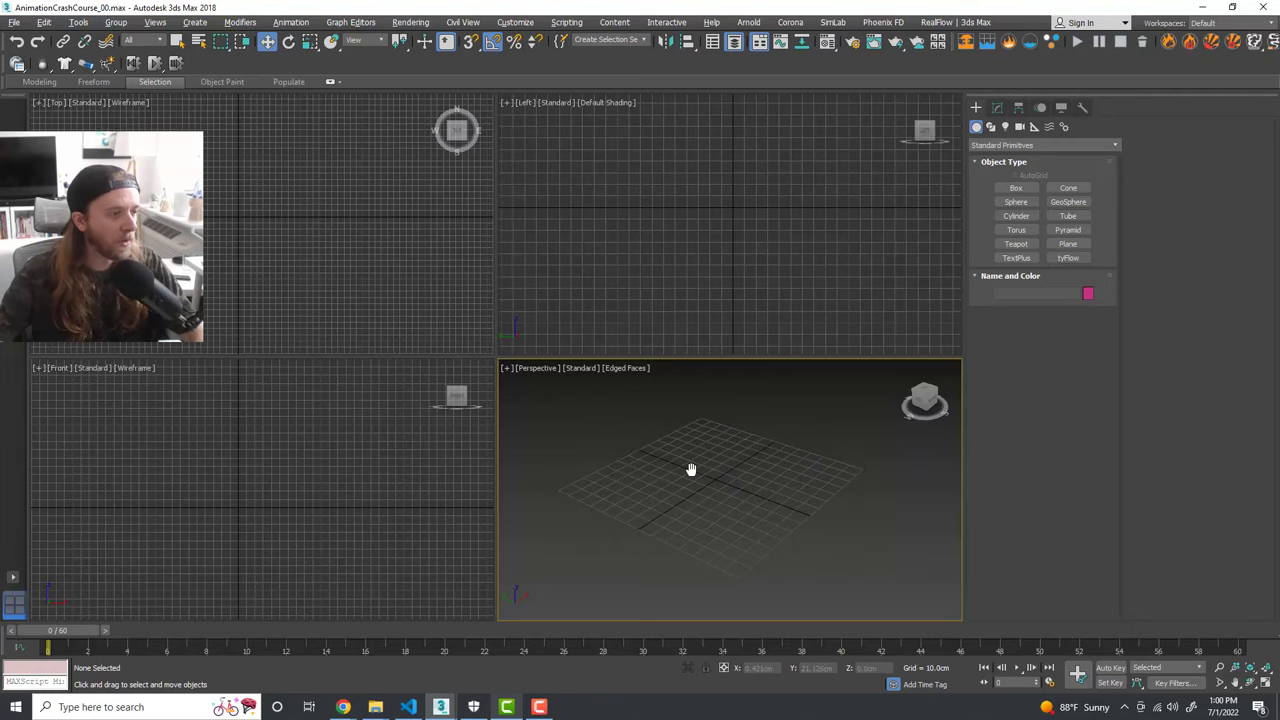
key(alt+w)
alt+middle_drag(617, 437, 689, 369)
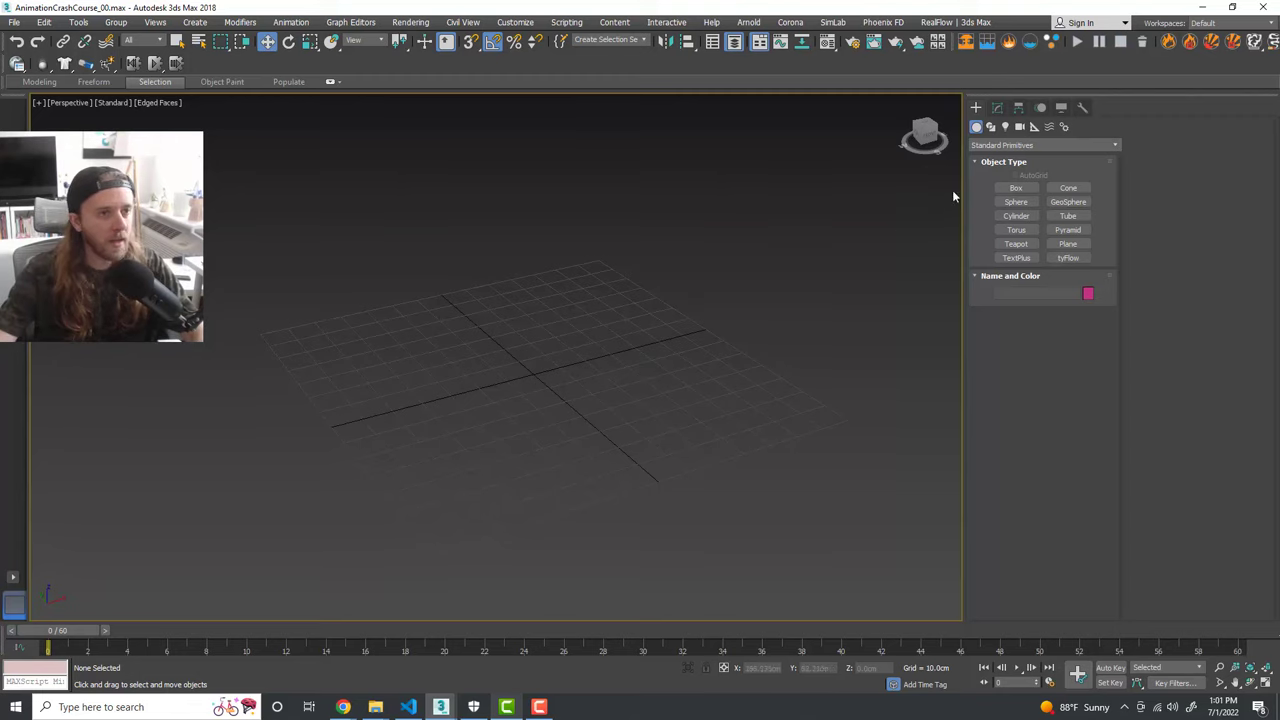
Step: Create a box near the grid centre, about 27.4 cm long, 24 cm wide and 22.4 cm high
click(1015, 188)
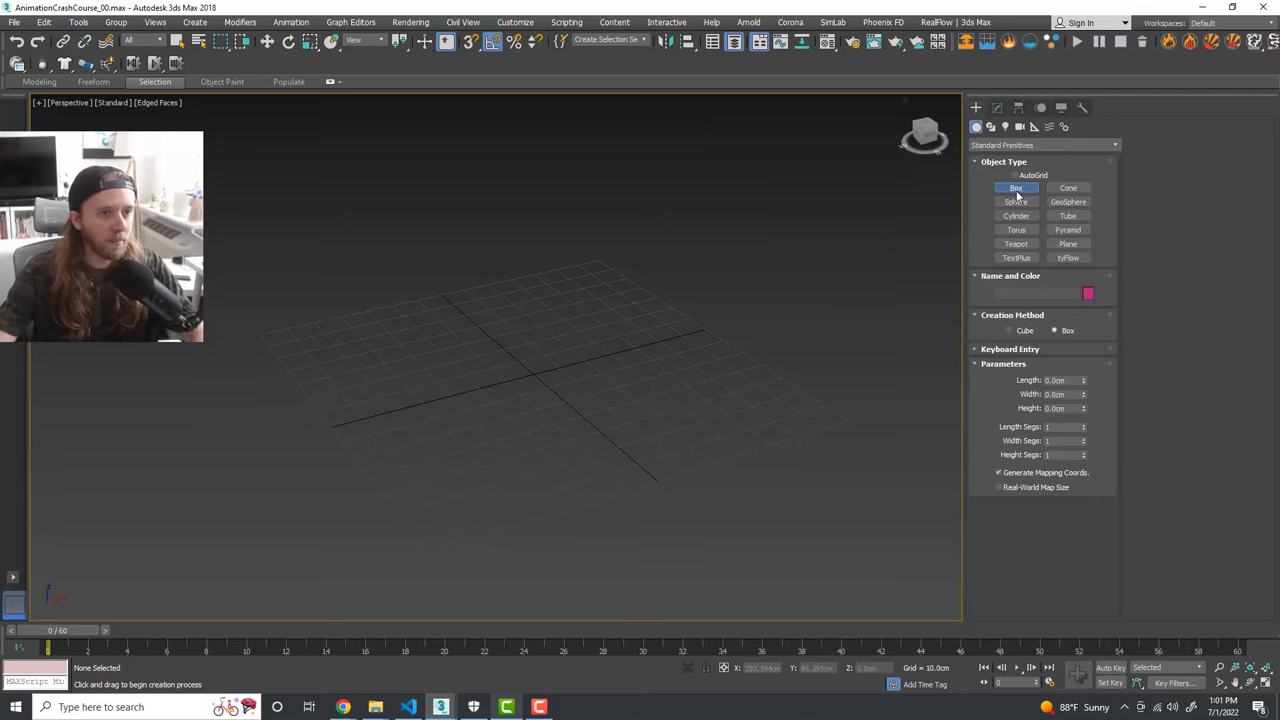
middle_drag(573, 351, 500, 360)
drag(516, 372, 564, 312)
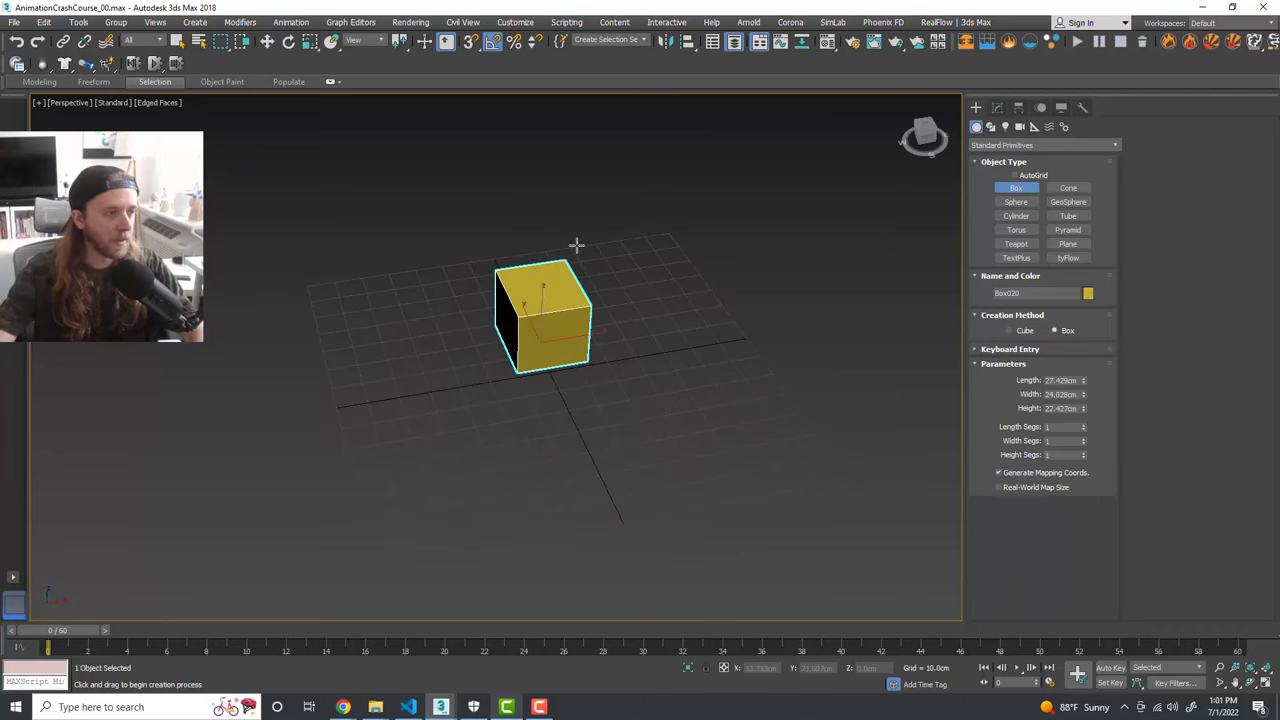
key(w)
mouse_move(643, 417)
alt+middle_down()
mouse_move(654, 403)
mouse_move(645, 424)
alt+middle_up()
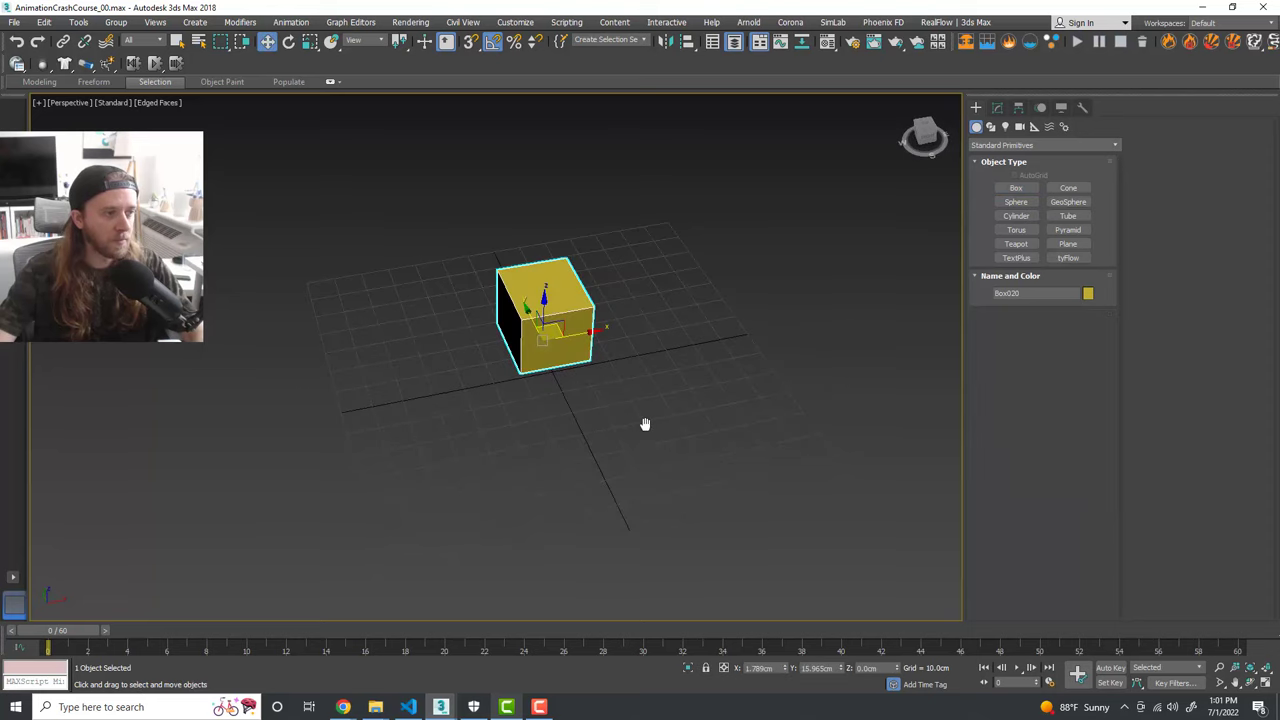
alt+middle_drag(656, 485, 449, 614)
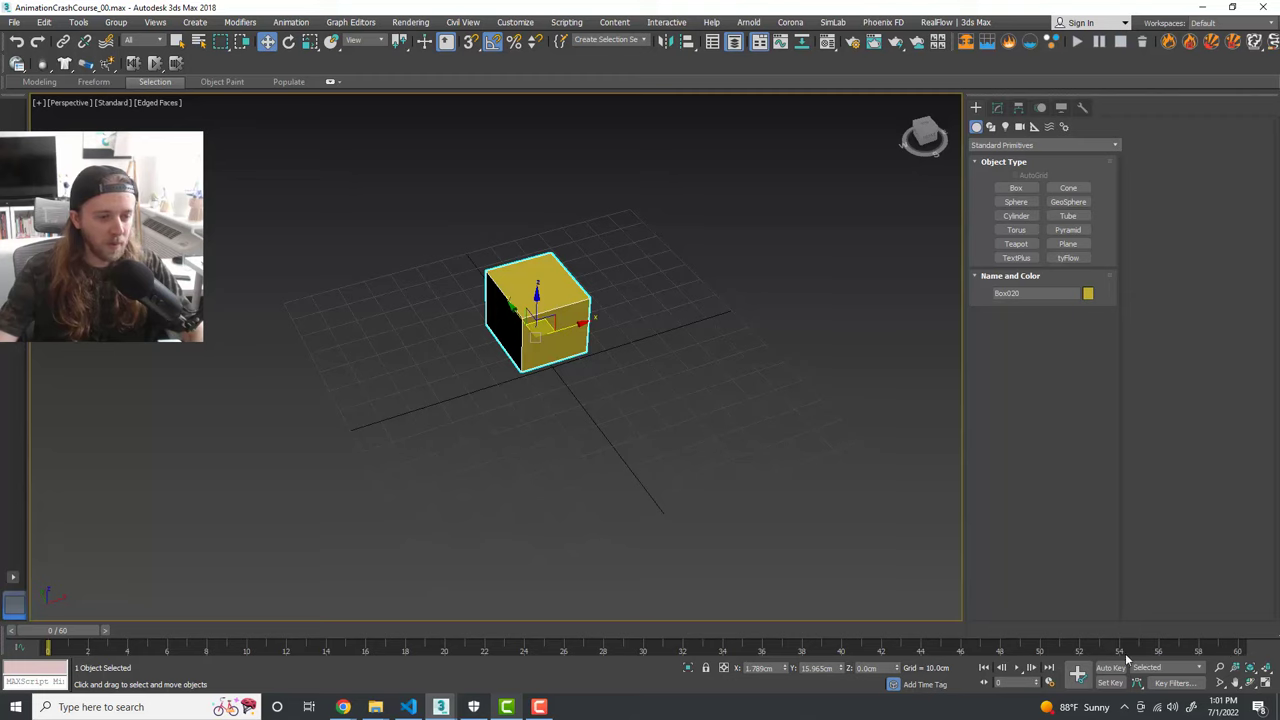
Step: Set the animation length to 30 frames in the time configuration
click(1050, 682)
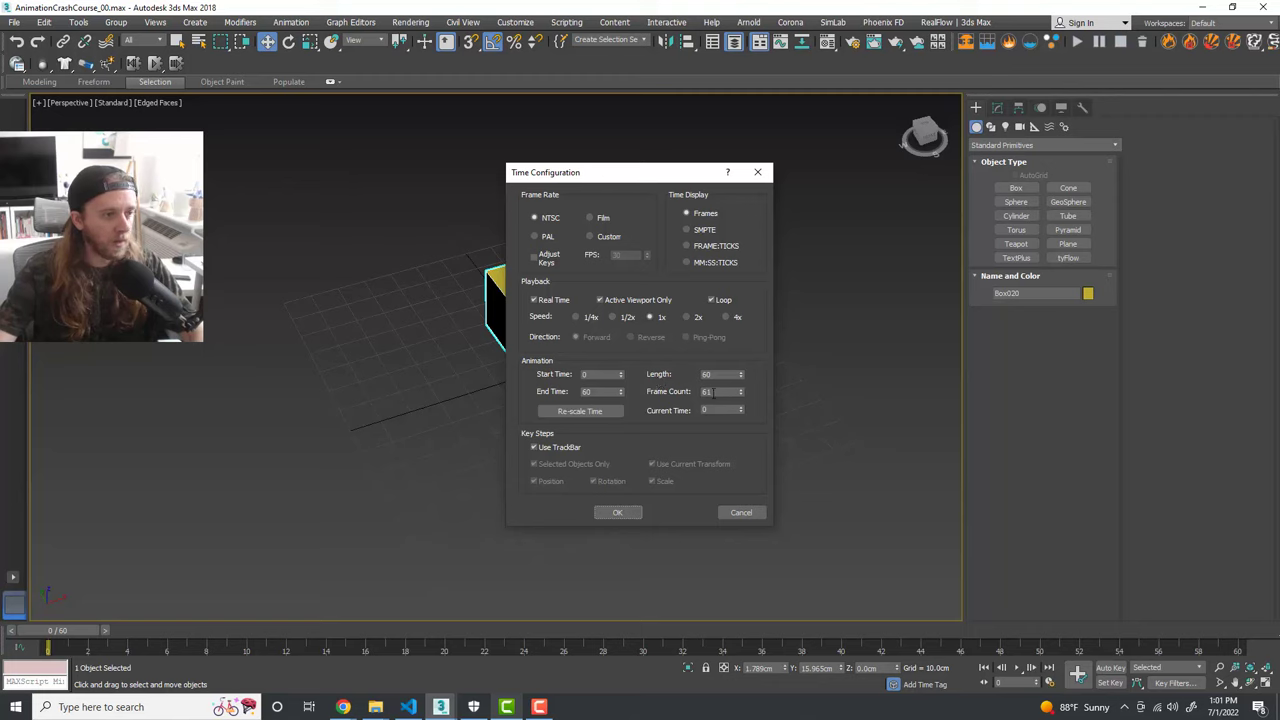
drag(713, 391, 686, 375)
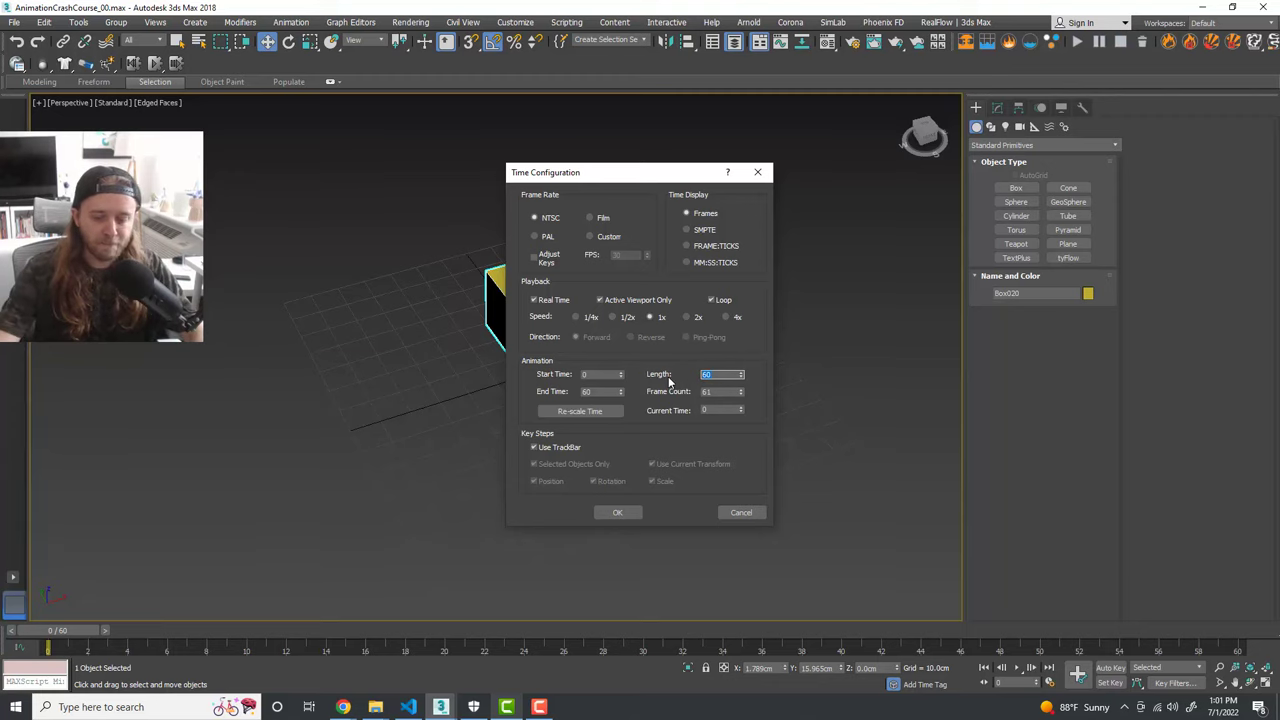
text(30)
key(Return)
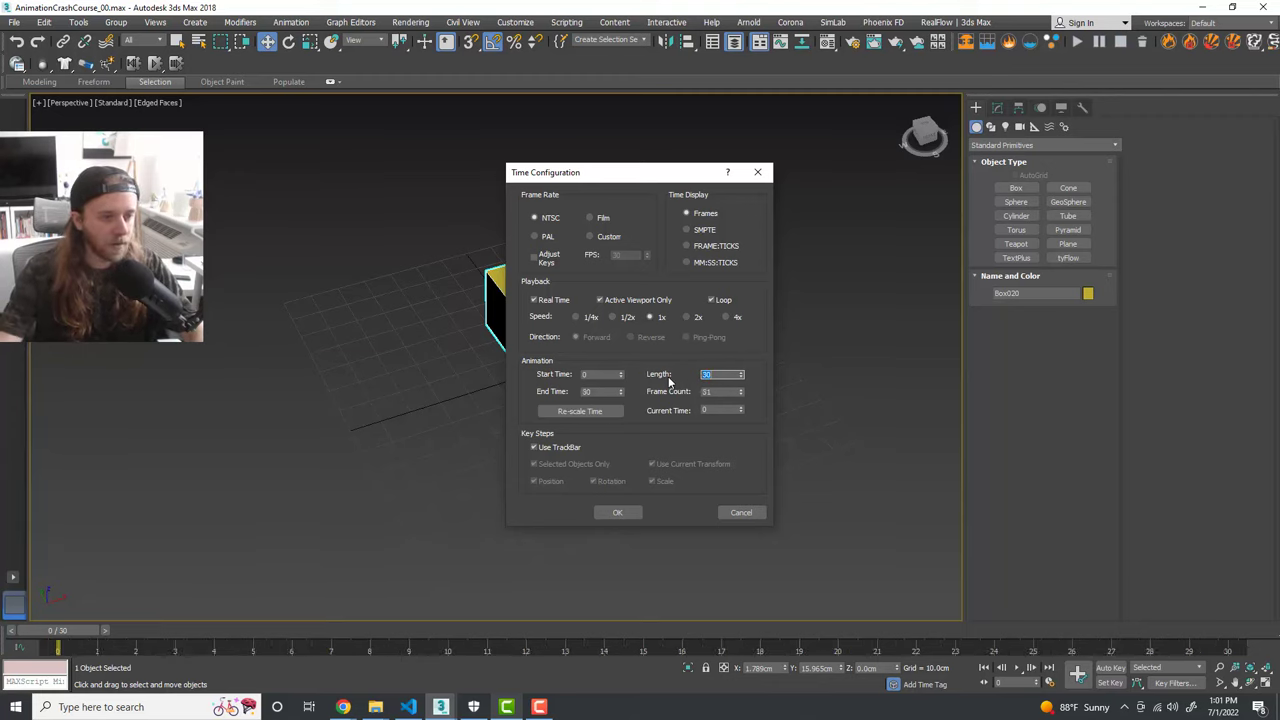
click(630, 513)
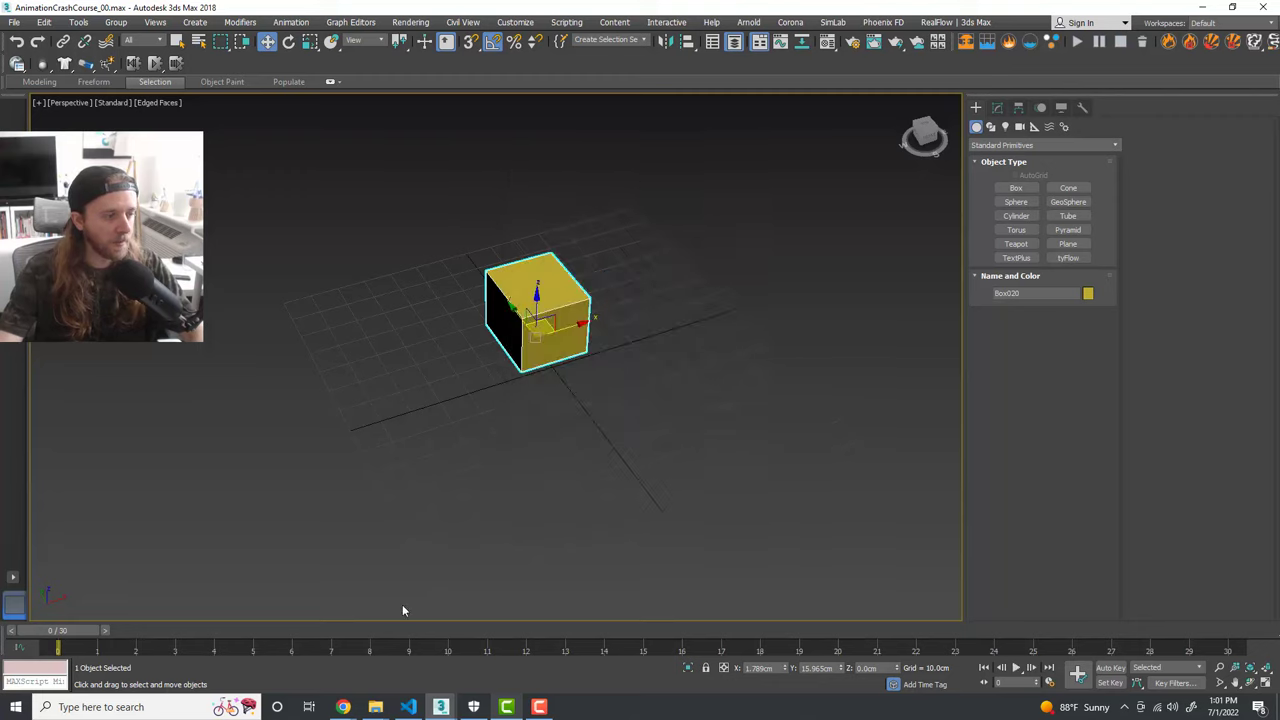
Step: Move the box across the ground plane to about X -2.2 cm, Y 19.6 cm at frame 0
key(q)
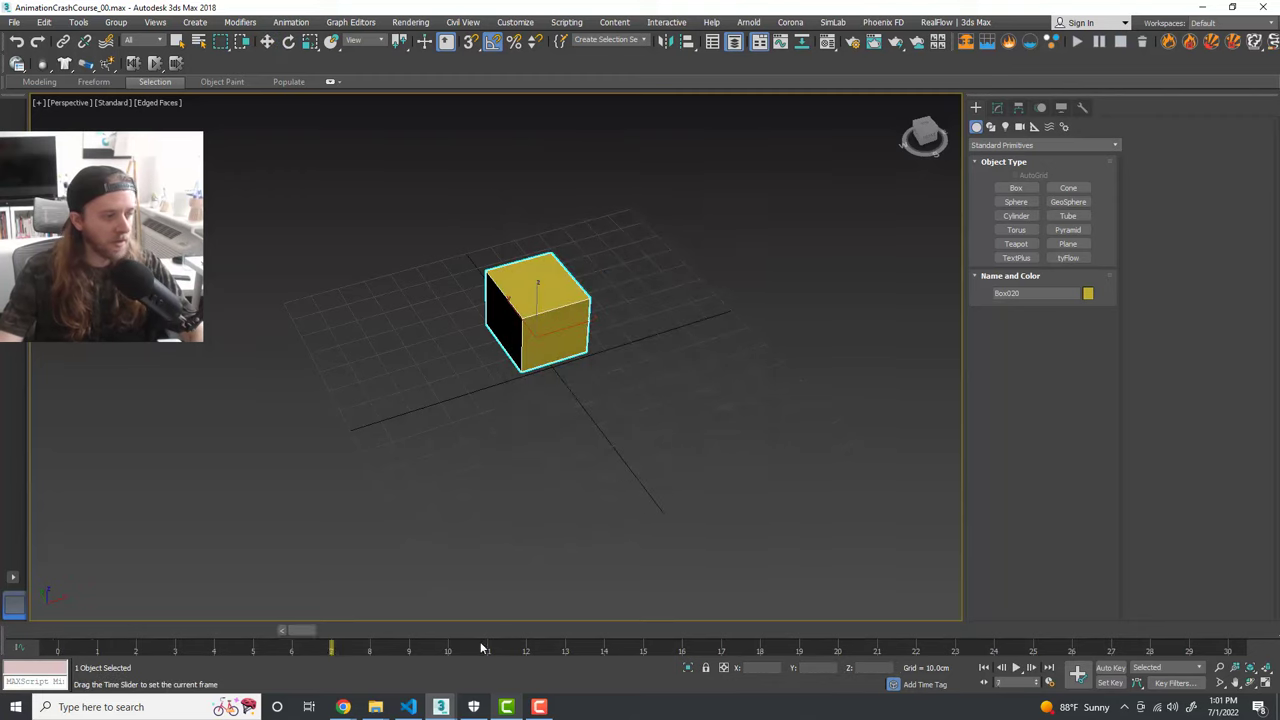
key(w)
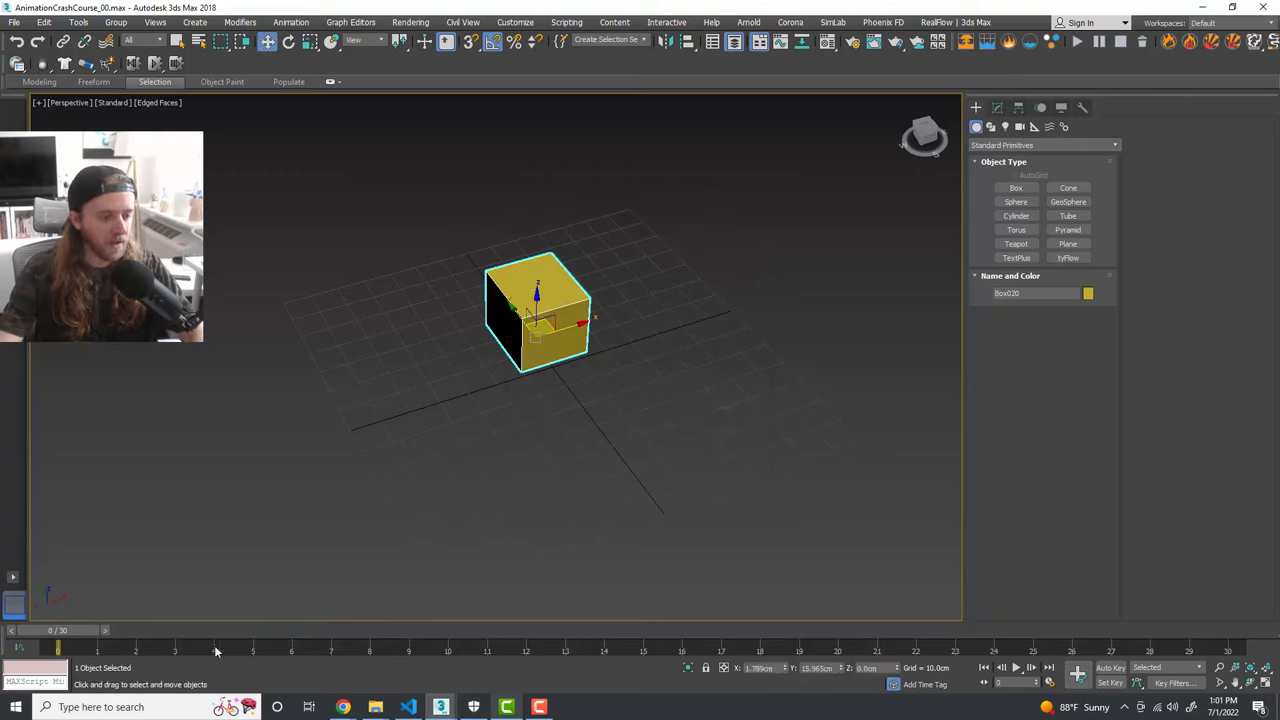
alt+middle_drag(654, 408, 648, 414)
mouse_move(552, 326)
mouse_down()
mouse_move(521, 311)
mouse_move(547, 326)
mouse_up()
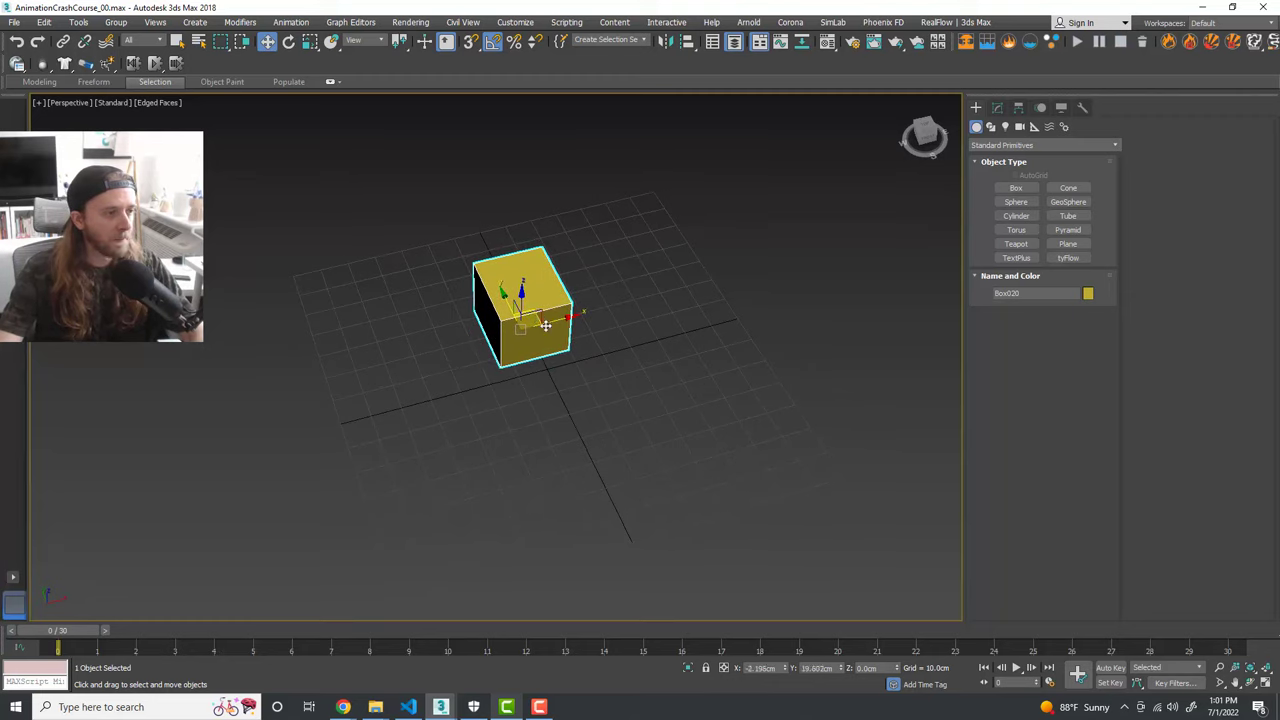
alt+middle_drag(610, 377, 557, 366)
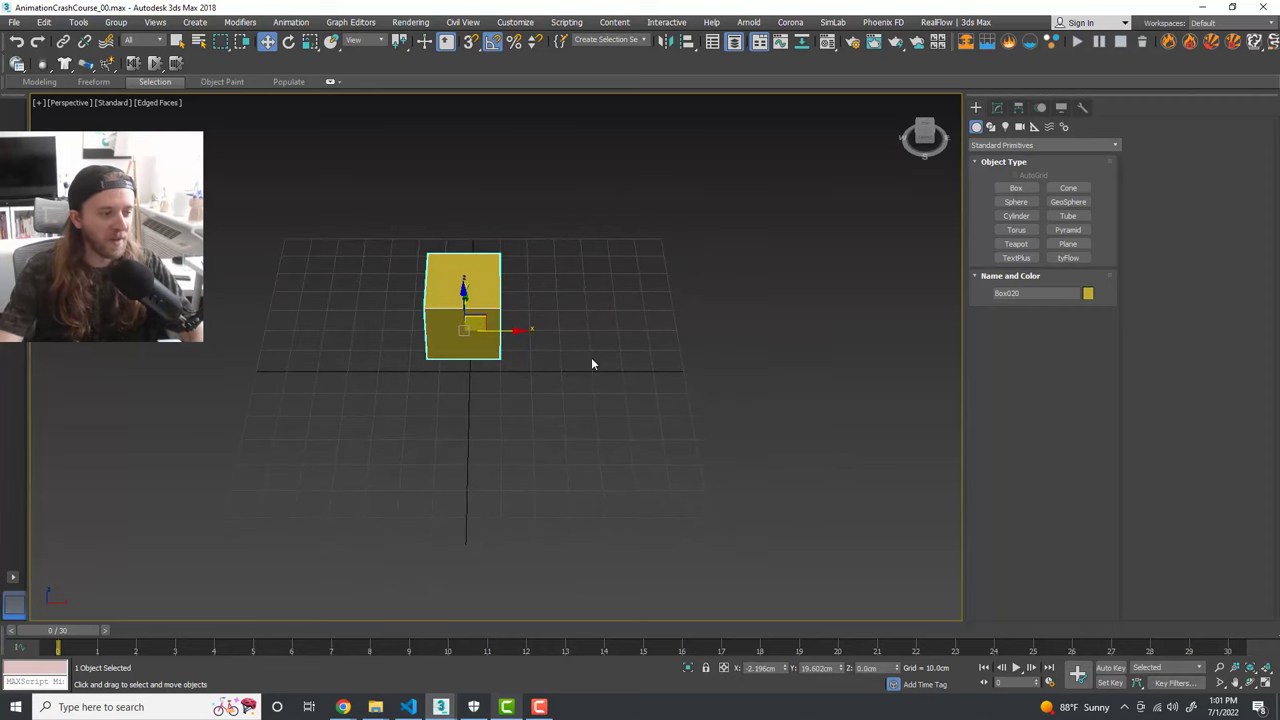
Step: Record an Auto Key position key at frame 15 with the box moved along X to about 82.6 cm
drag(90, 632, 638, 634)
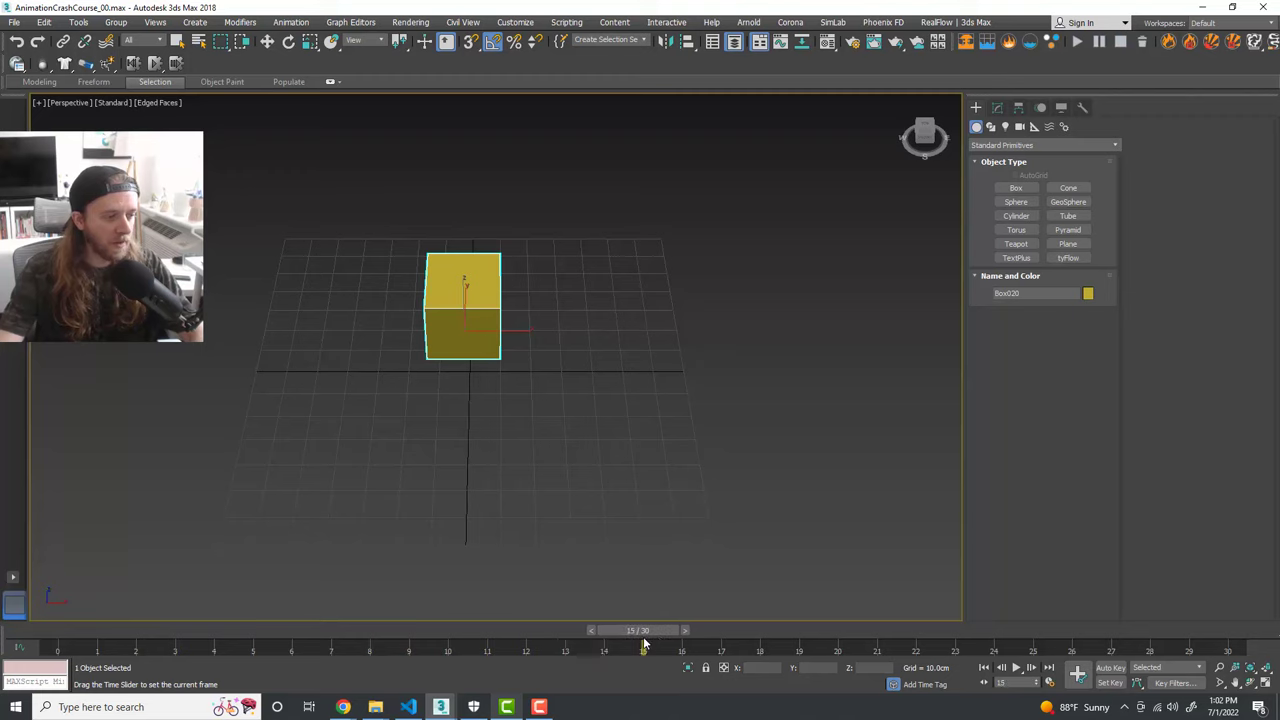
key(w)
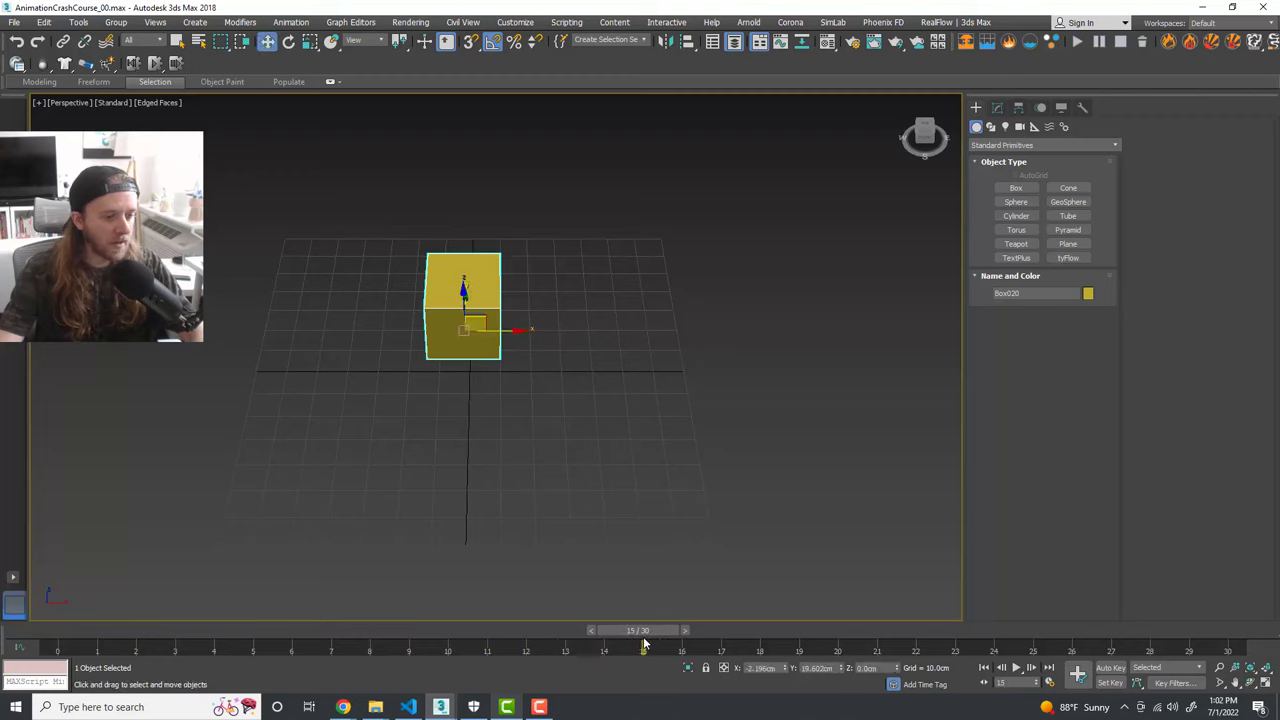
click(1110, 668)
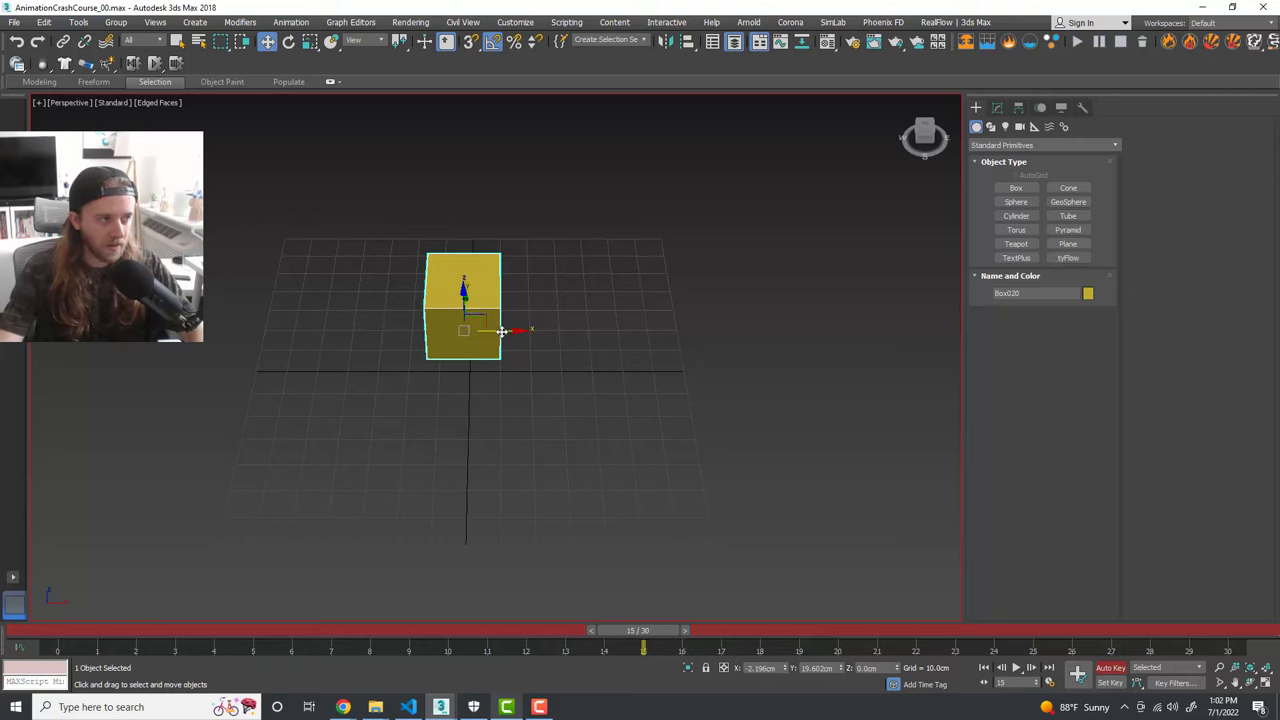
drag(502, 331, 759, 331)
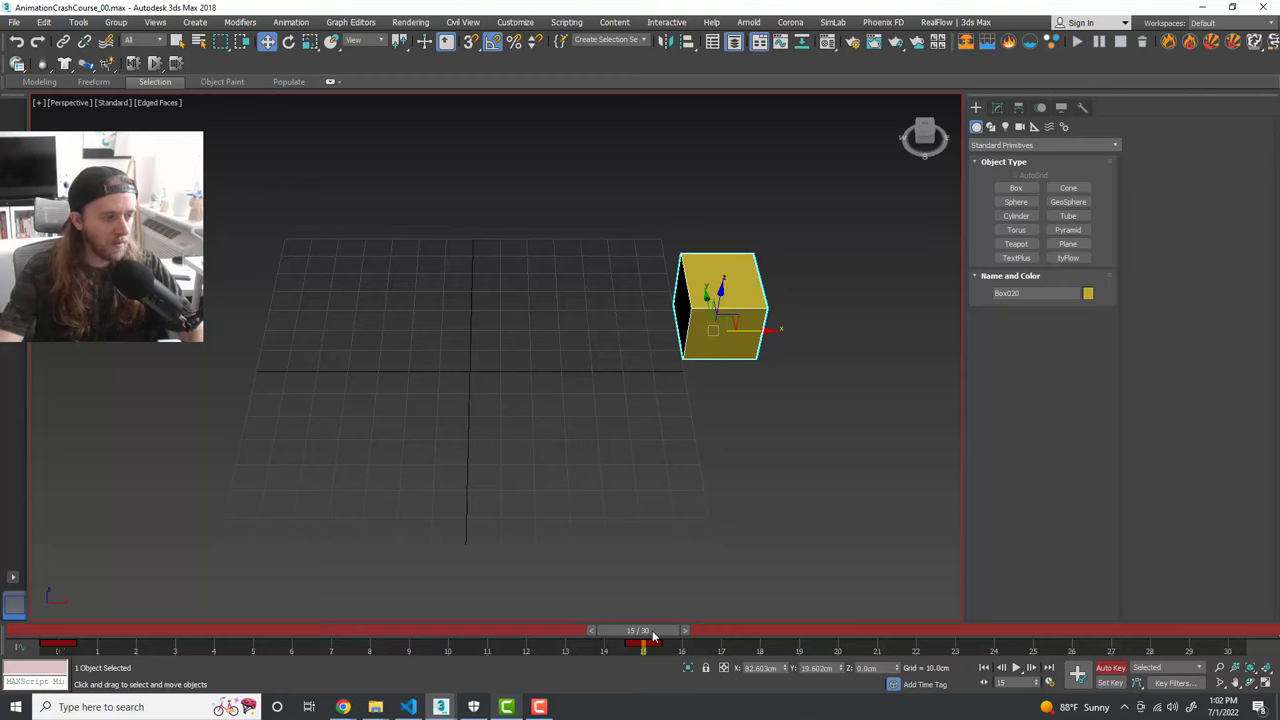
mouse_move(652, 633)
mouse_down()
mouse_move(77, 631)
mouse_move(748, 631)
mouse_move(29, 636)
mouse_move(850, 631)
mouse_move(90, 631)
mouse_move(749, 632)
mouse_move(651, 634)
mouse_move(659, 645)
mouse_up()
key(w)
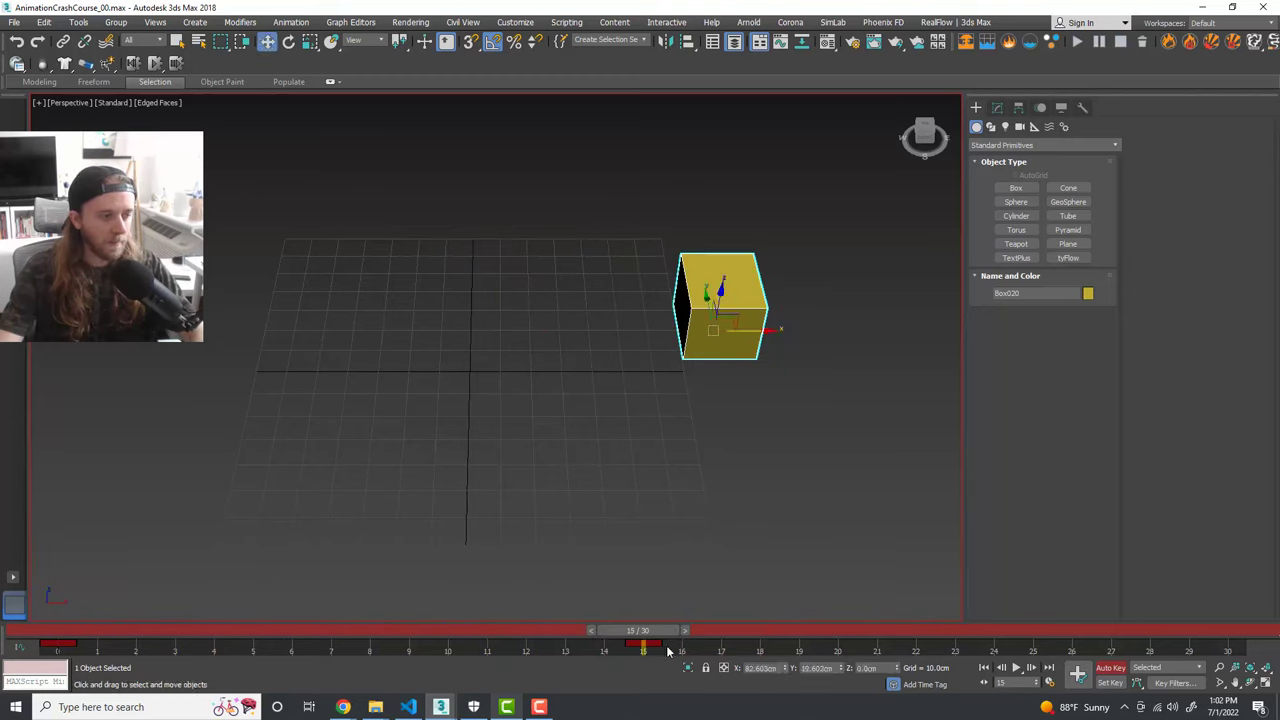
Step: Copy the box's frame 0 key to frame 30, return to frame 0 and turn off Auto Key
click(60, 644)
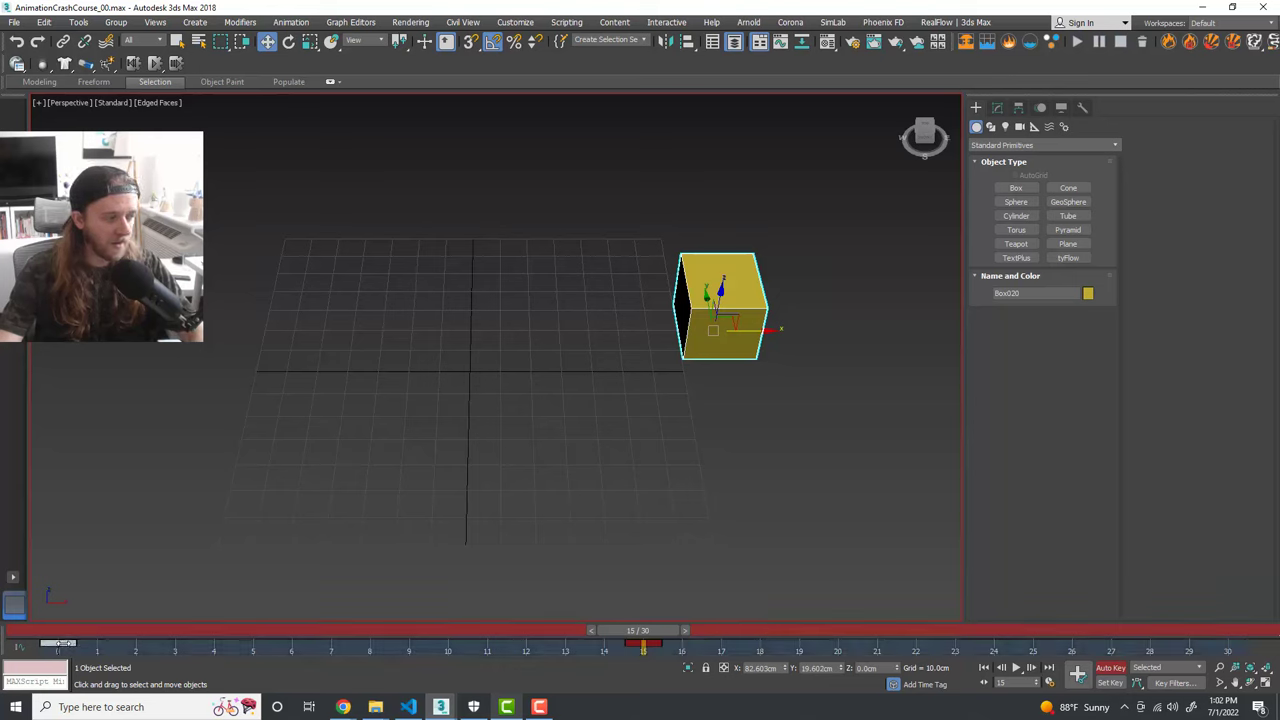
shift+drag(60, 644, 1228, 645)
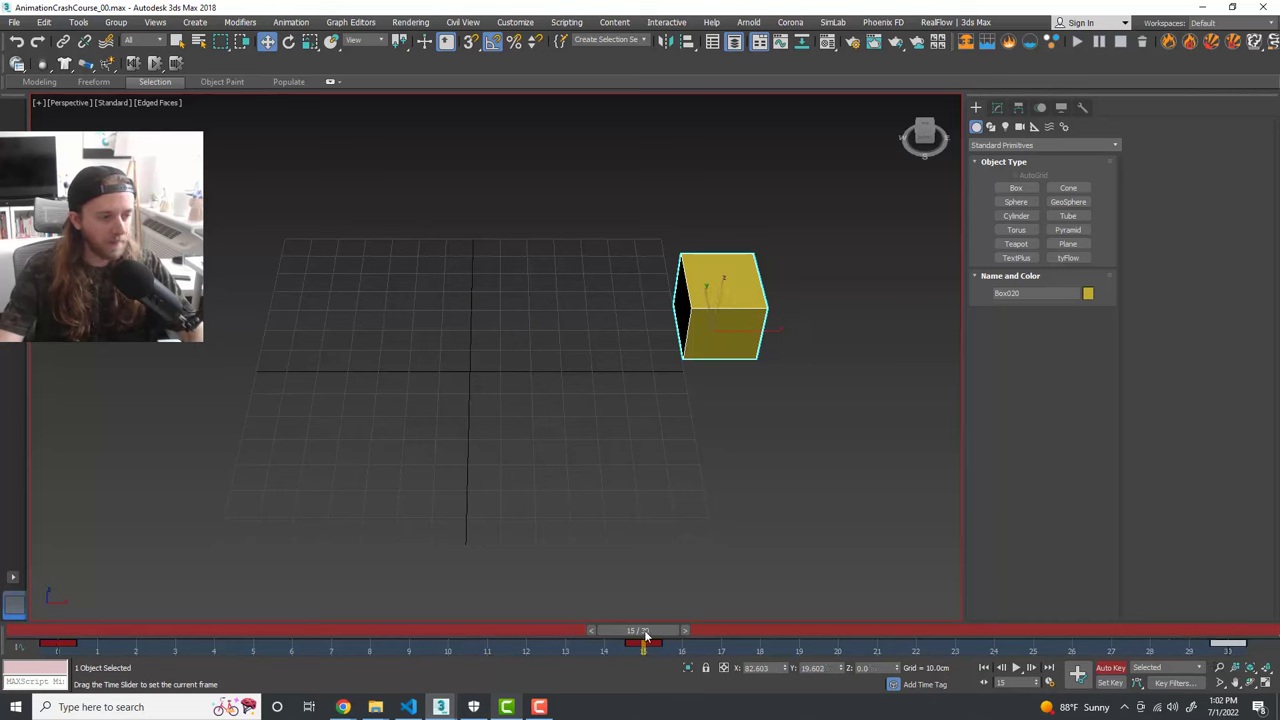
drag(638, 631, 60, 632)
key(w)
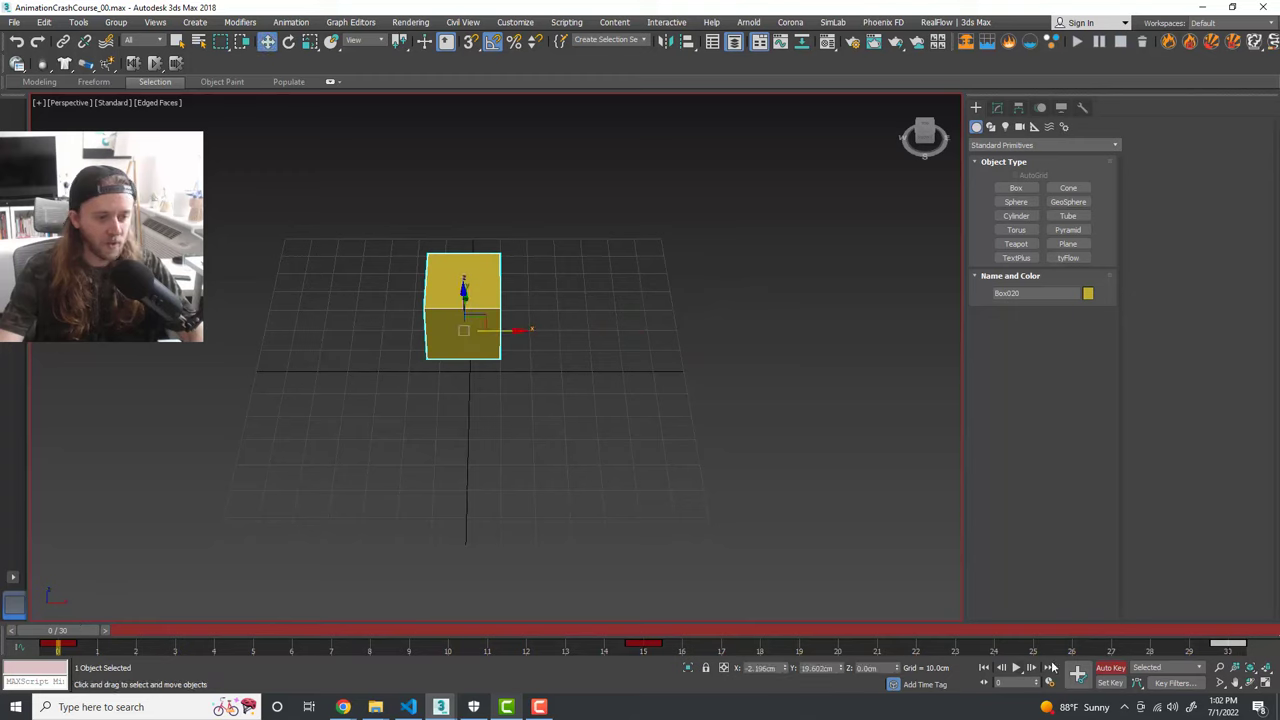
click(1110, 668)
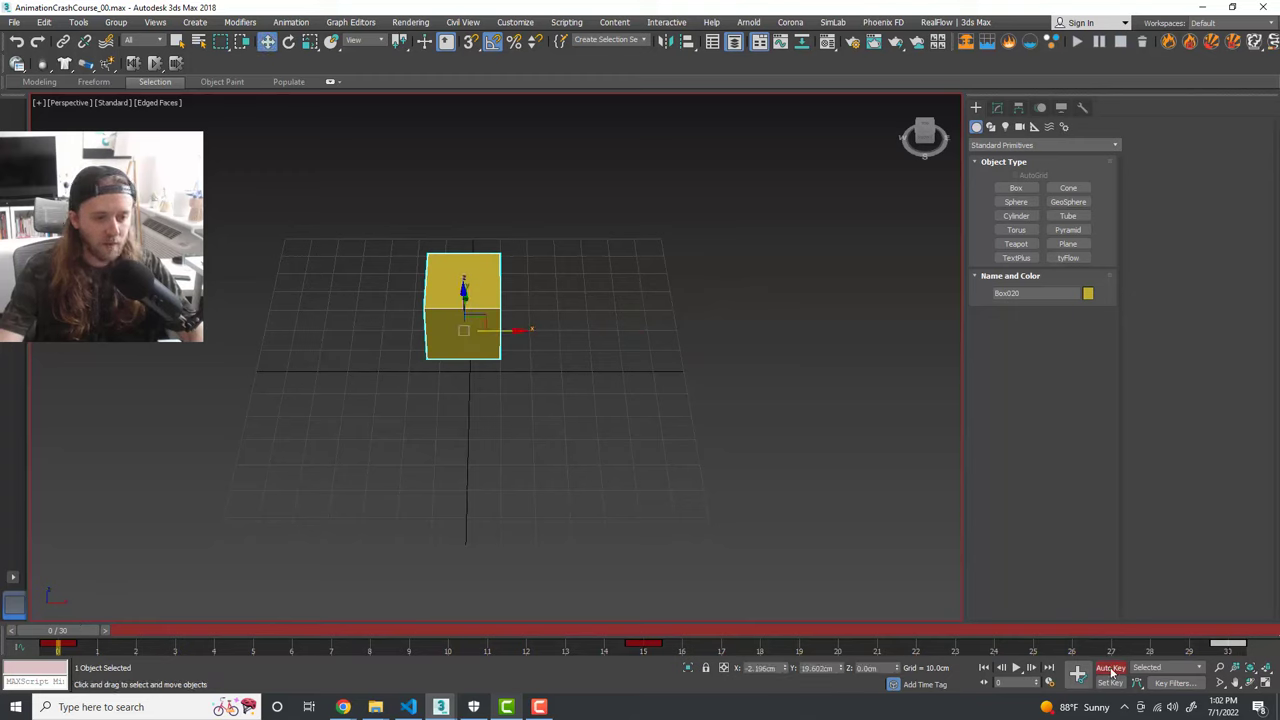
Step: Play back the box animation and return the timeline to frame 0
click(1016, 668)
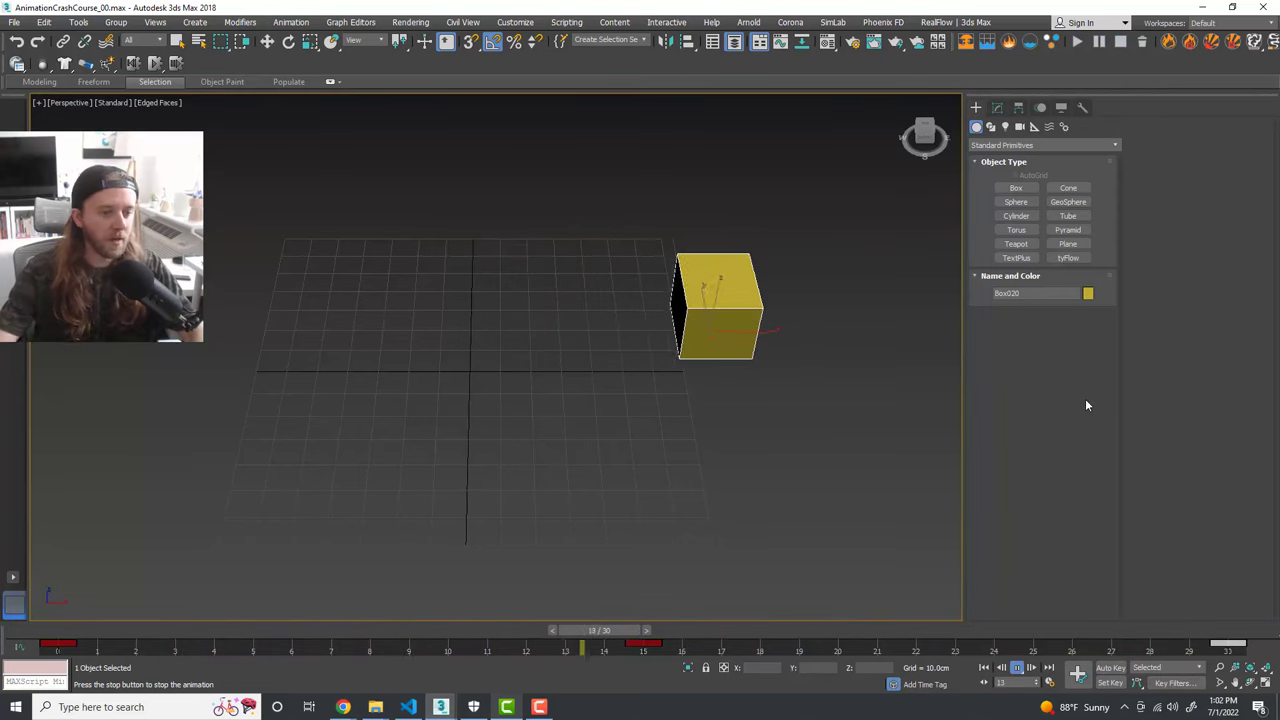
drag(909, 636, 48, 628)
key(w)
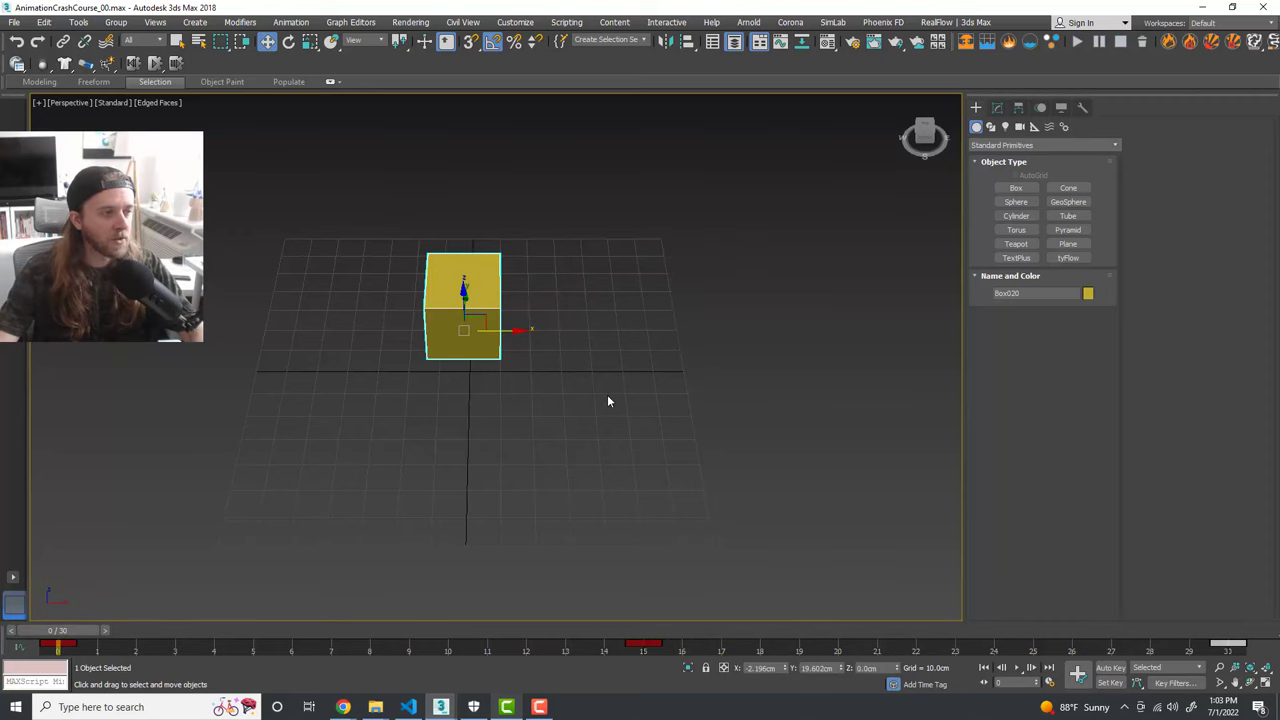
Step: Clone the animated box along the Y axis, placing the copy at about Y -34.2 cm
alt+middle_drag(609, 397, 566, 234)
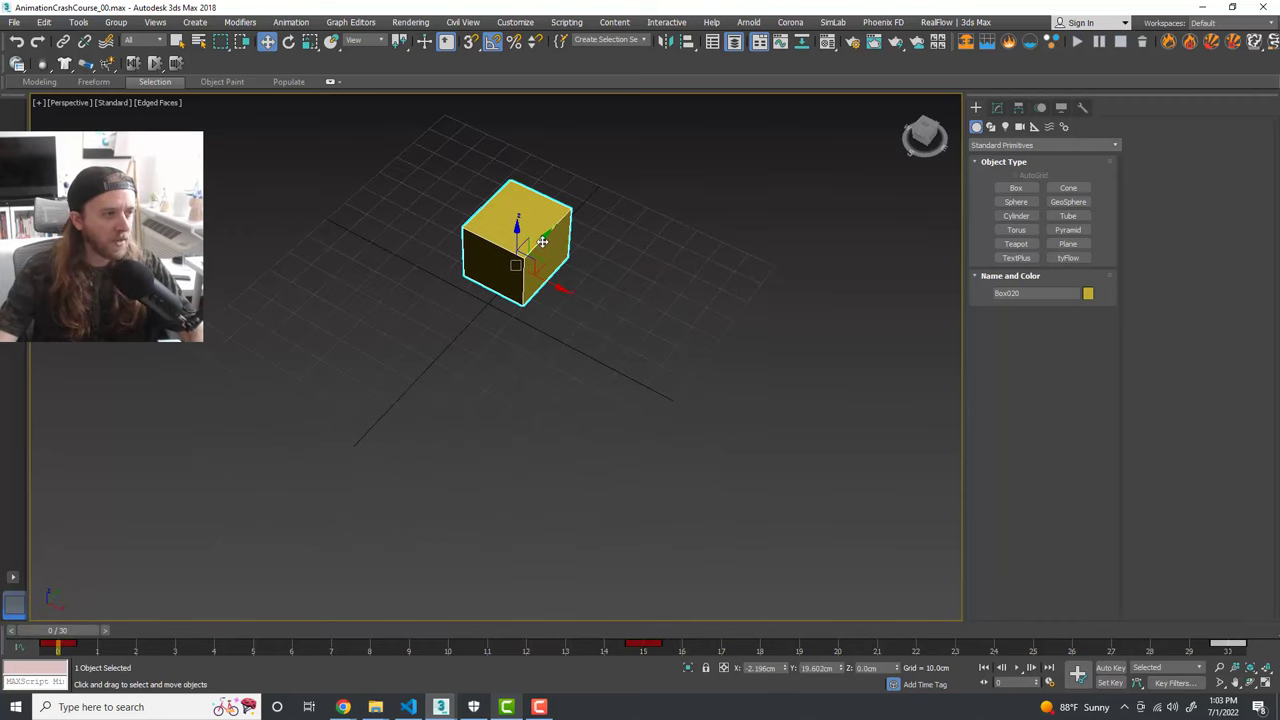
shift+drag(537, 241, 420, 331)
click(641, 409)
alt+middle_drag(663, 404, 663, 371)
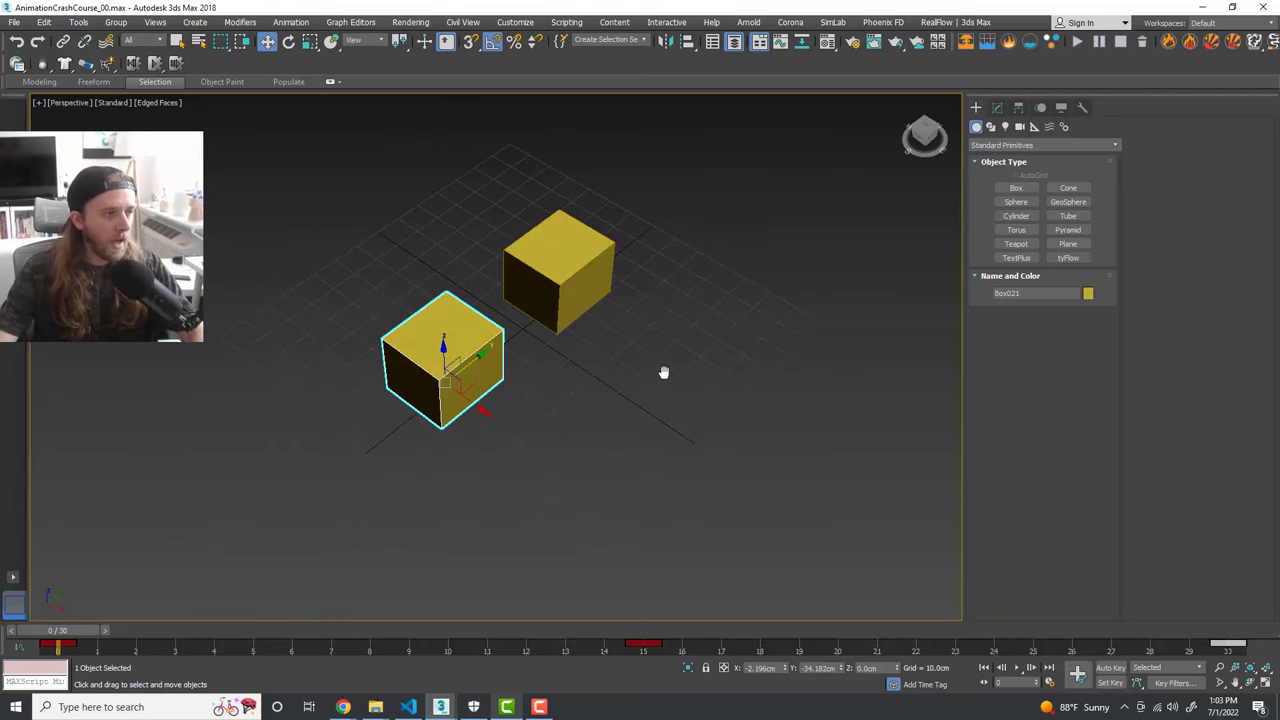
Step: Select the original box and open the Mini Curve Editor on its animation tracks
click(567, 268)
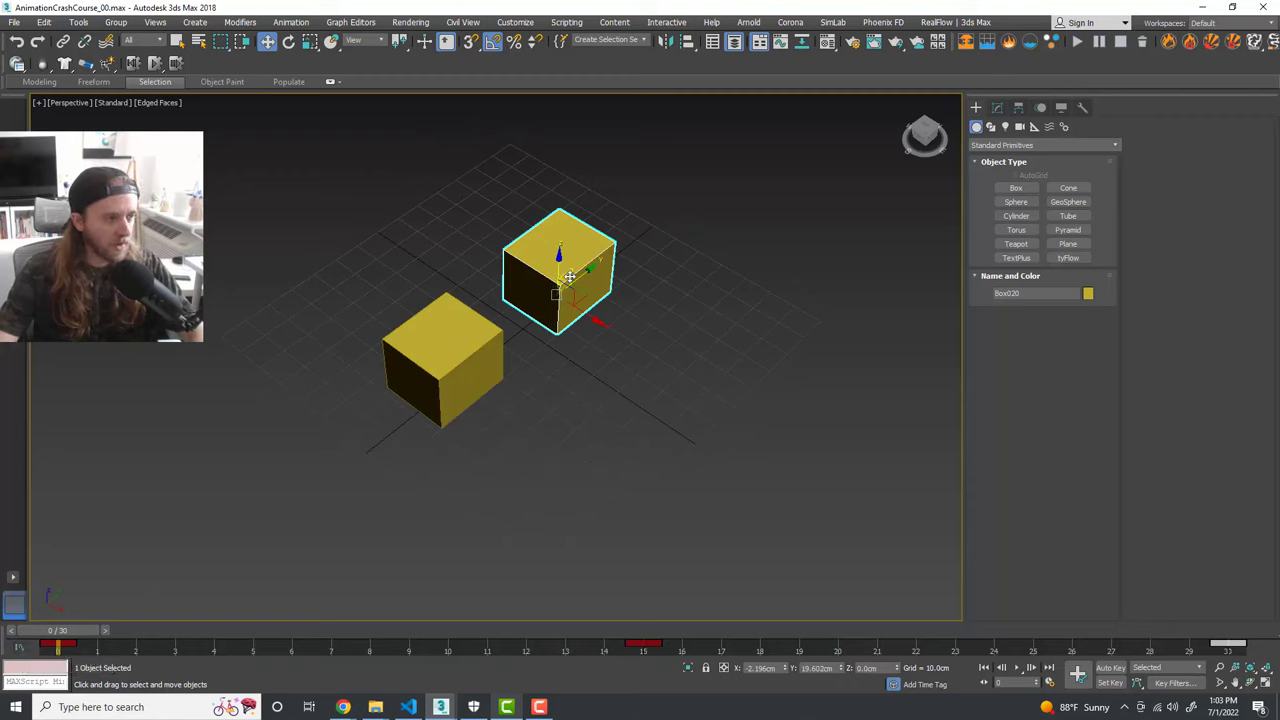
right_click(544, 285)
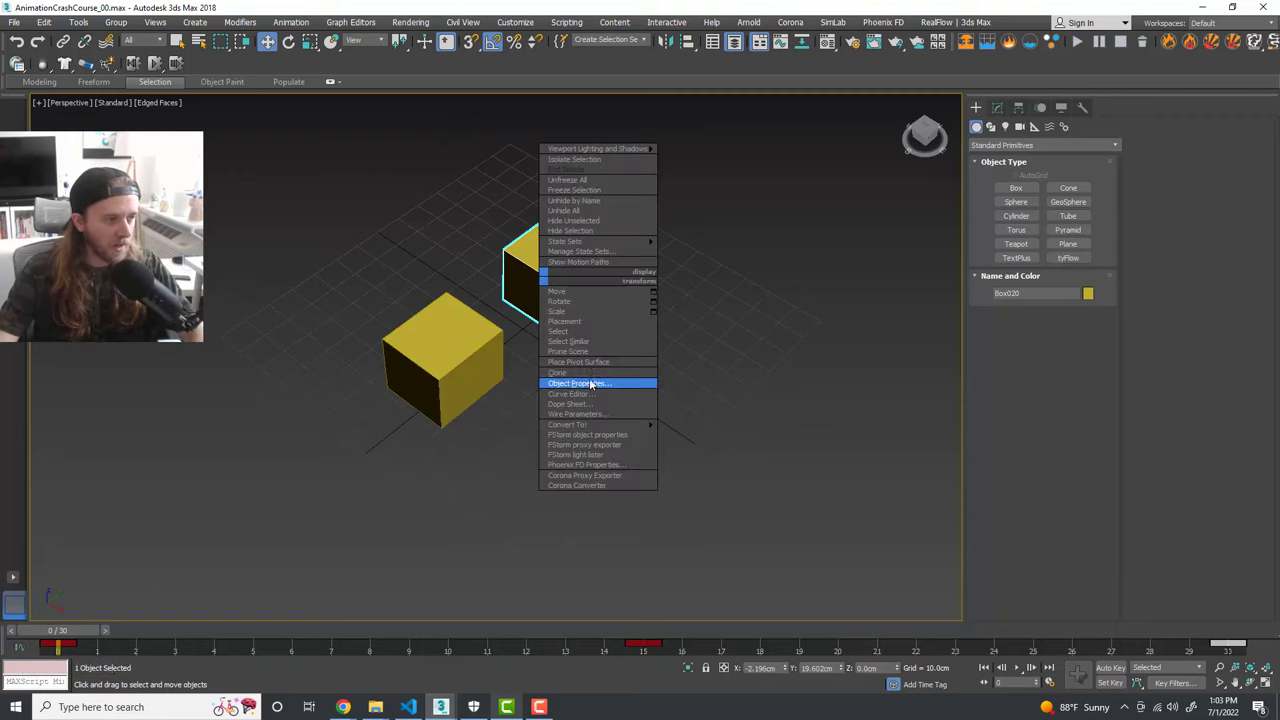
click(17, 652)
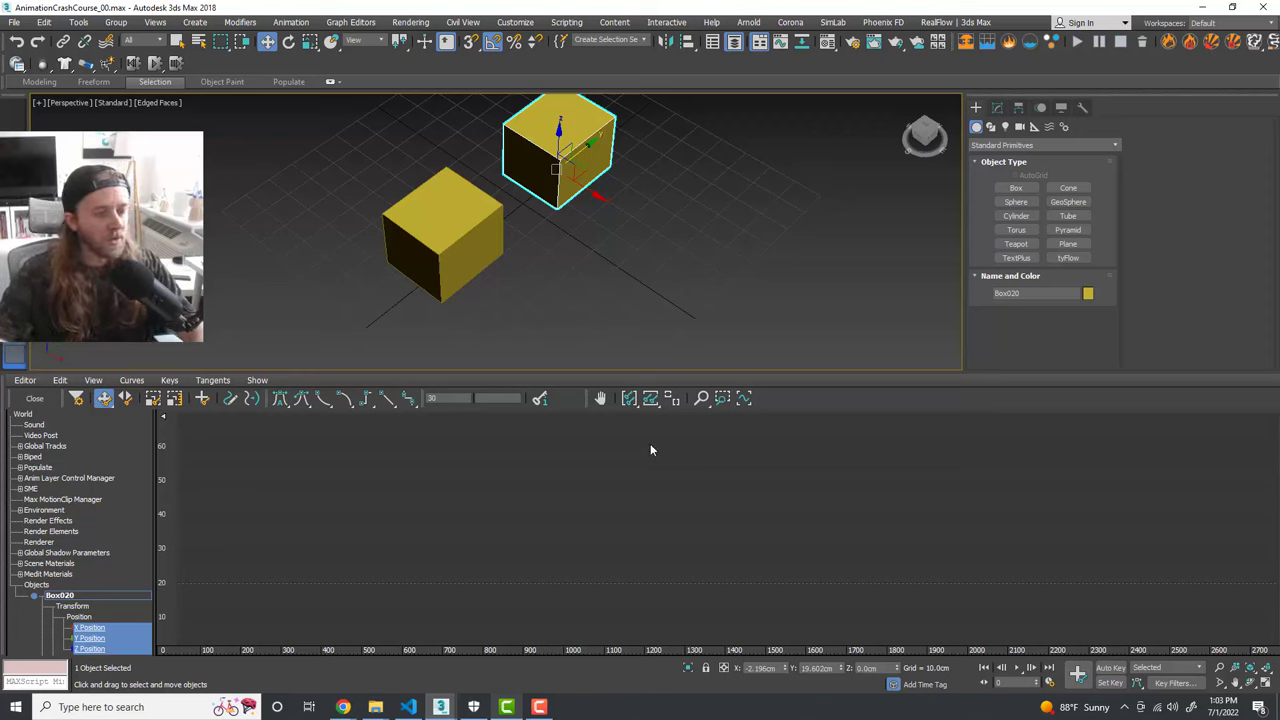
Step: Frame the original box's position curves over frames 0 to 30 in the curve editor and examine their shape
middle_drag(654, 249, 670, 277)
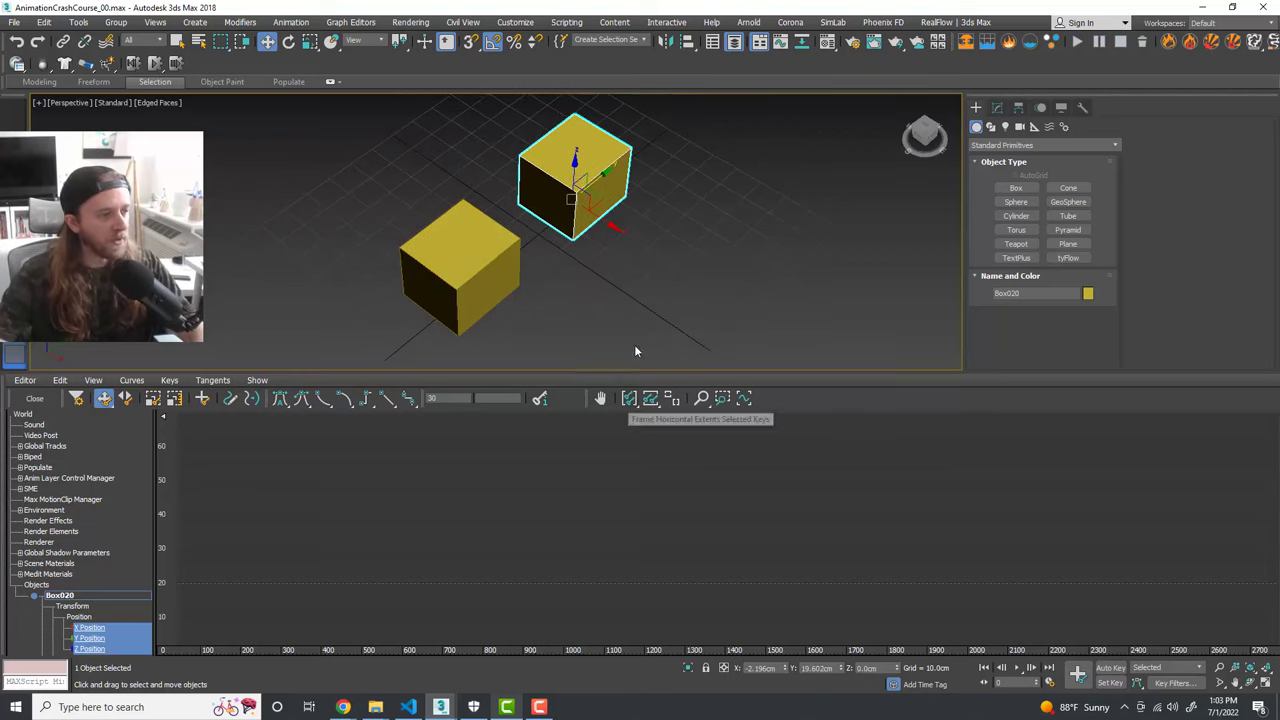
click(630, 398)
click(649, 398)
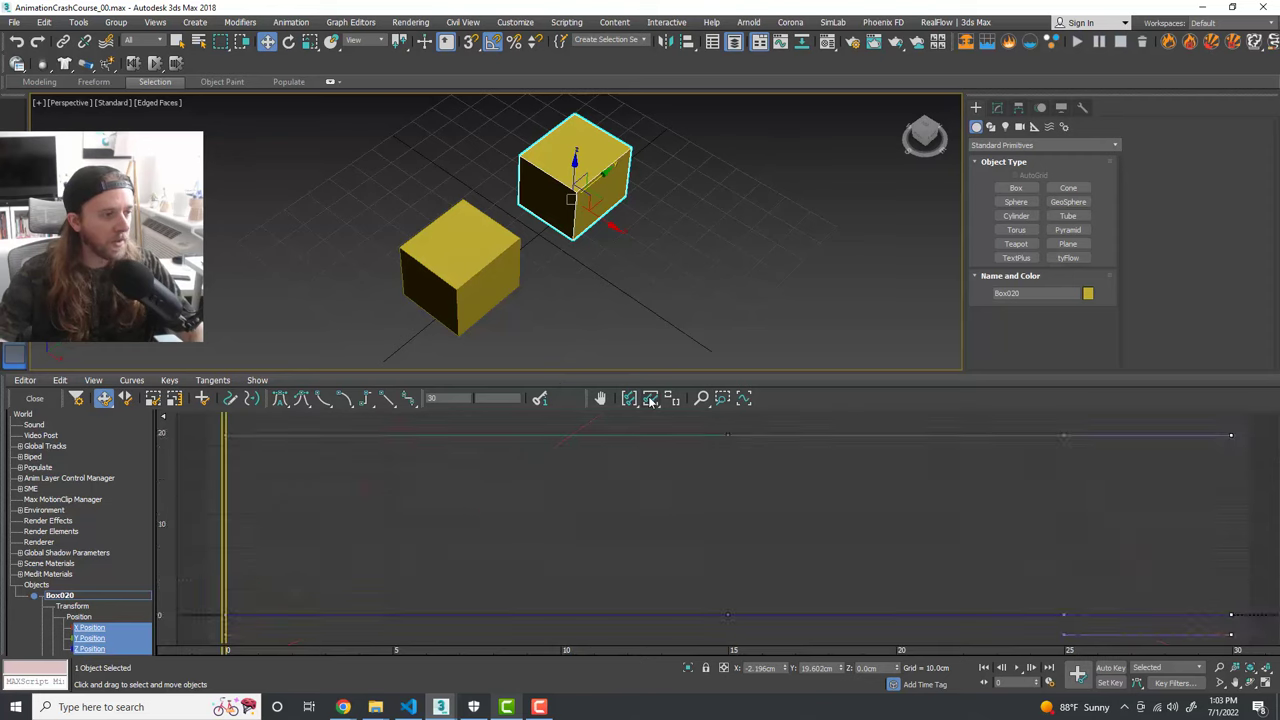
click(702, 399)
drag(639, 493, 623, 563)
middle_drag(644, 513, 631, 585)
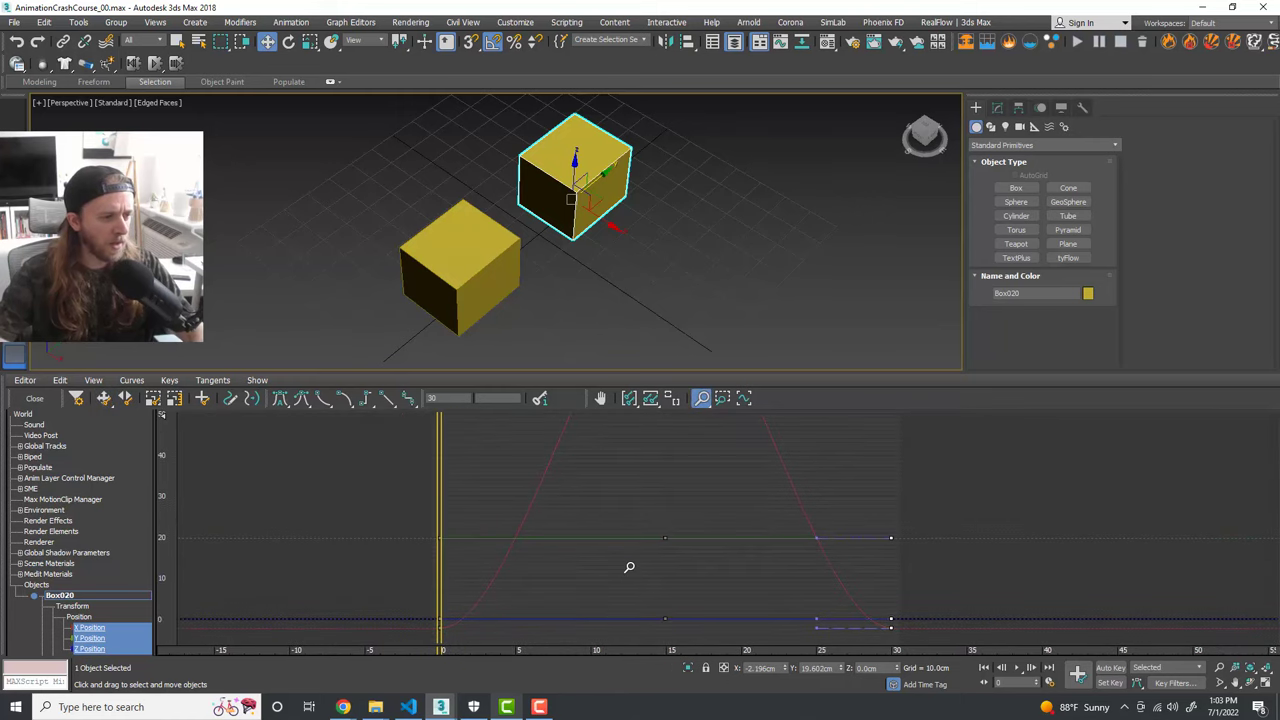
drag(659, 448, 646, 489)
middle_drag(666, 465, 634, 531)
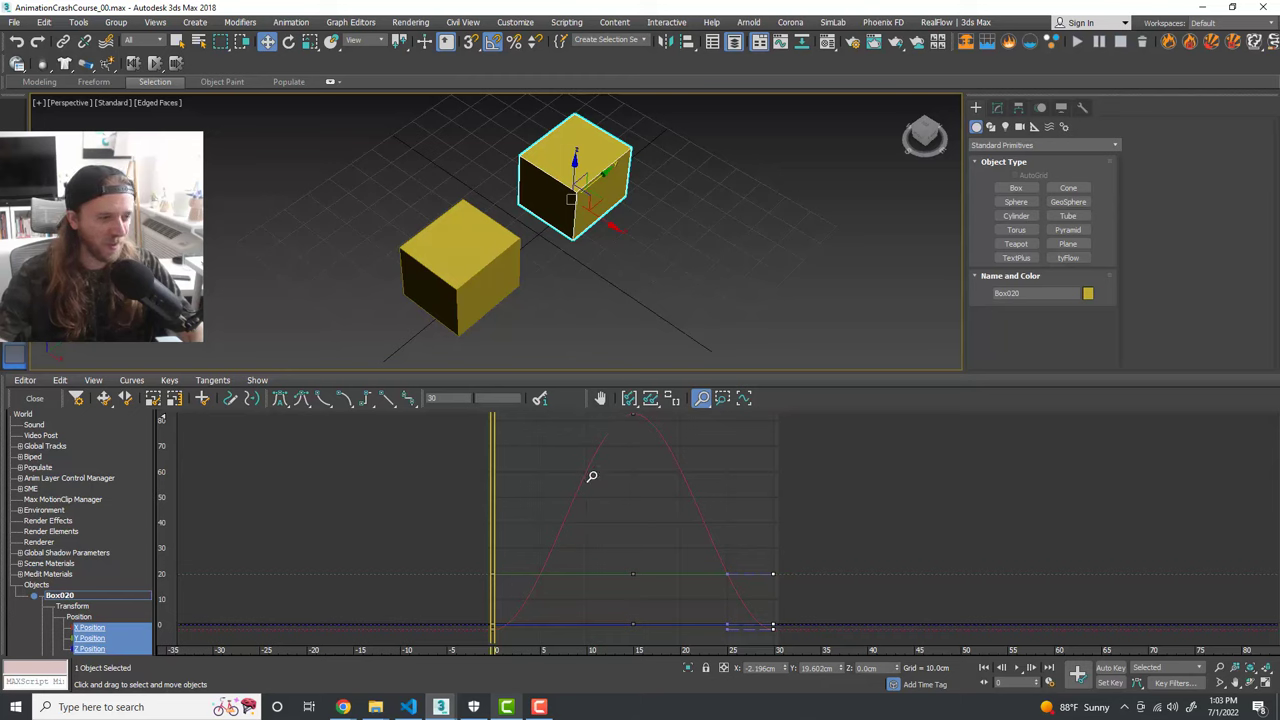
Step: Set all of the original box's position keys to linear tangents and close the curve editor
click(103, 398)
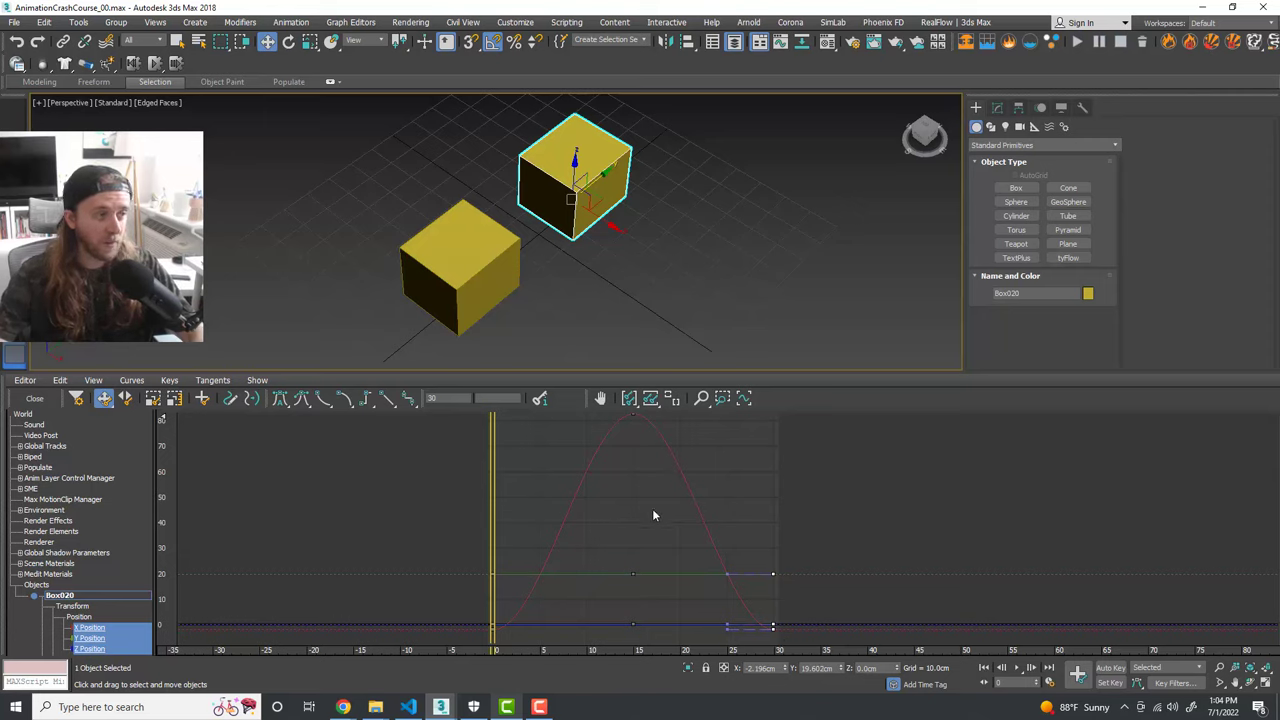
drag(800, 641, 462, 418)
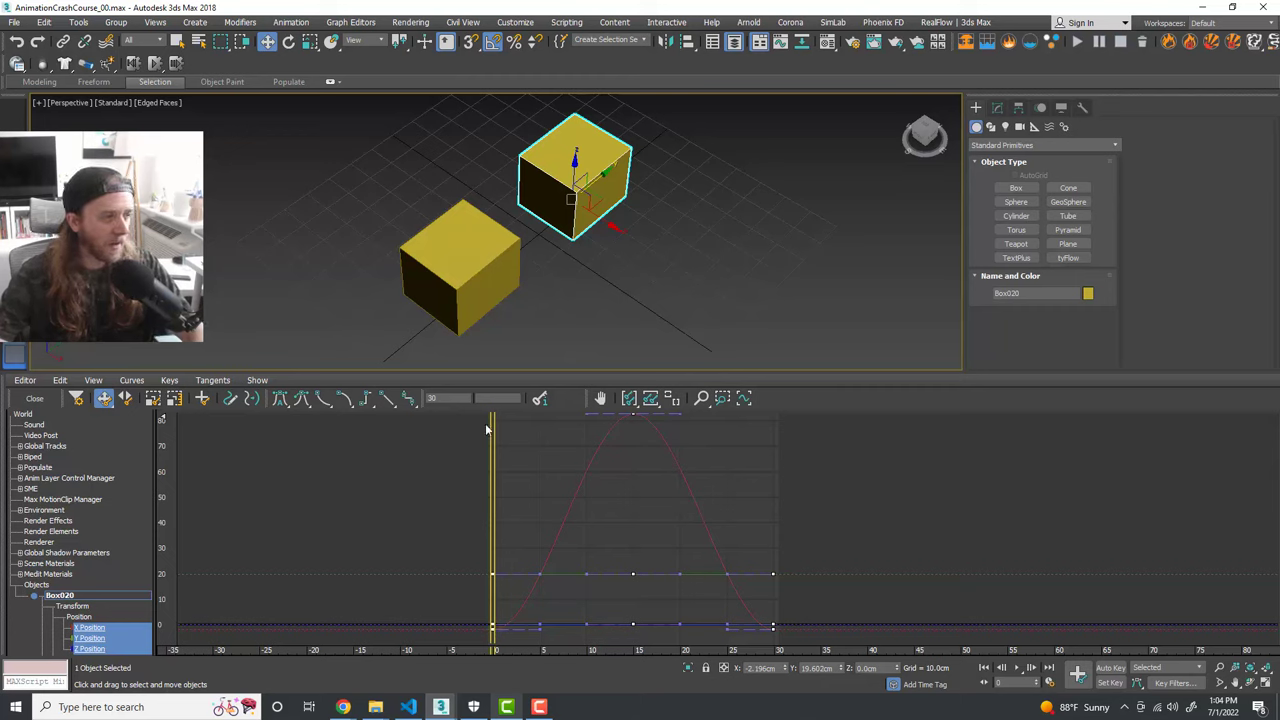
click(386, 397)
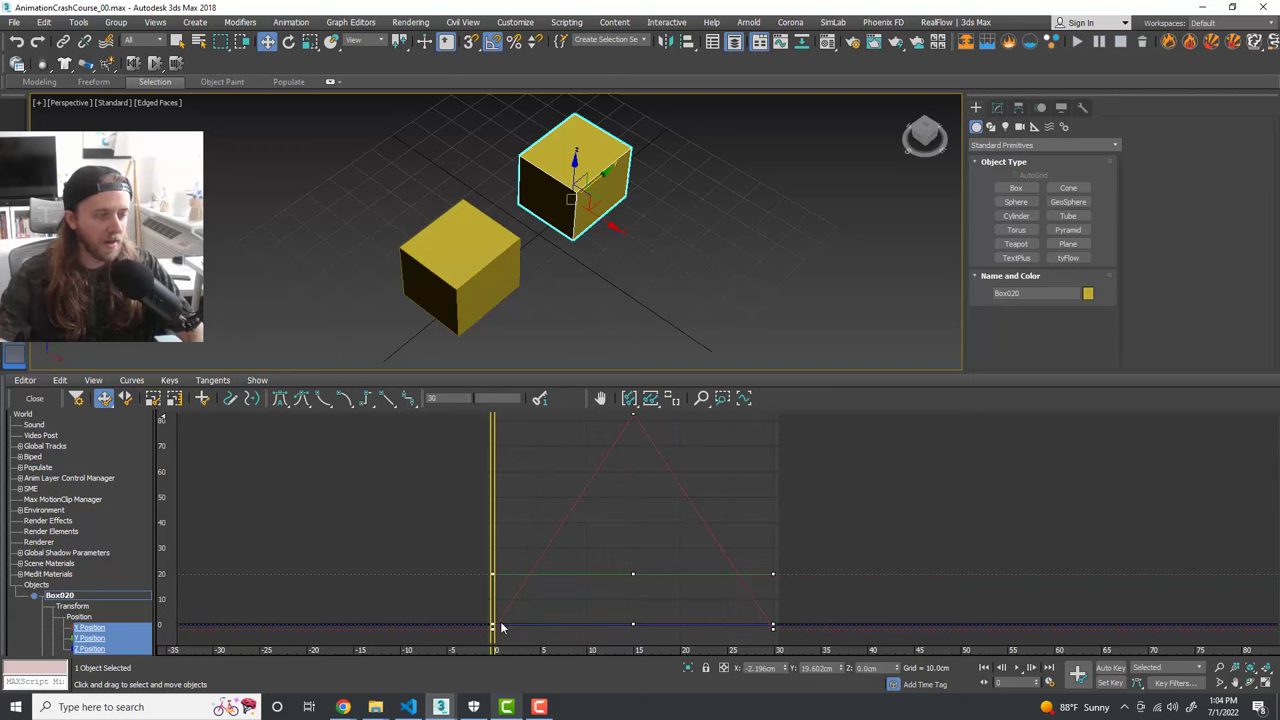
click(33, 400)
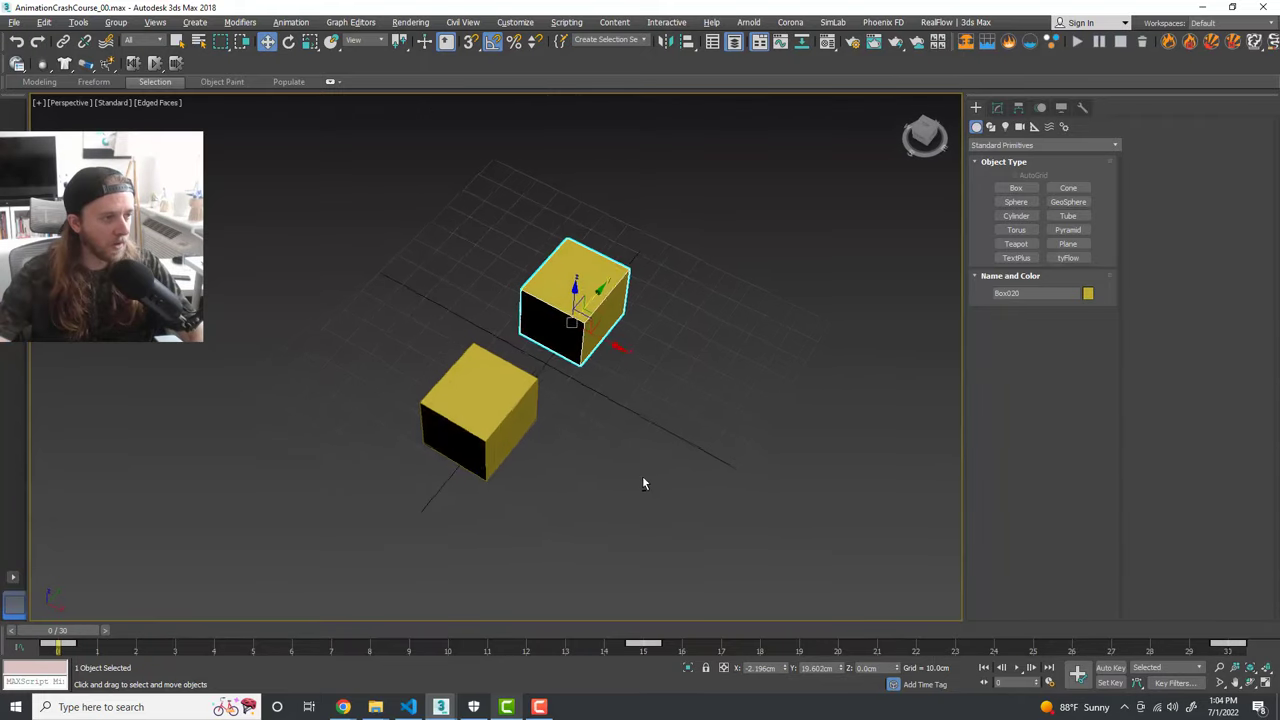
Step: Deselect the original box and play back the animation to compare how the two boxes move
drag(65, 622, 45, 655)
click(894, 551)
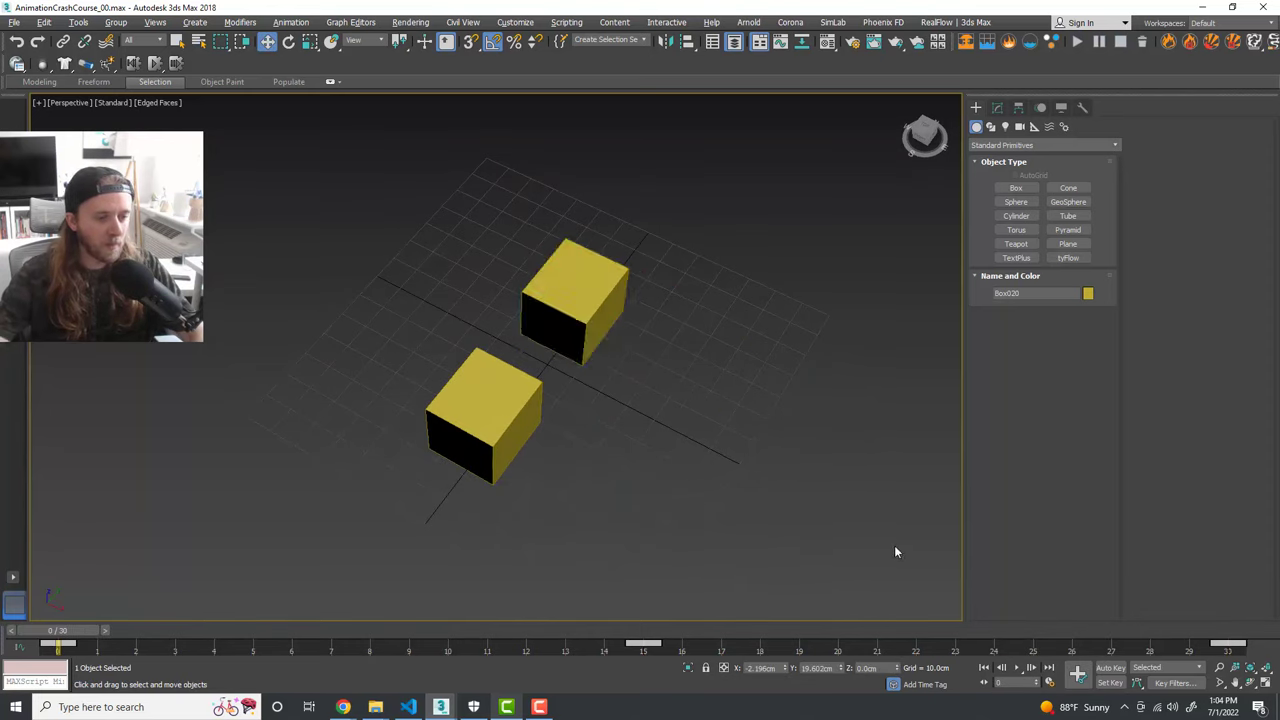
click(1017, 667)
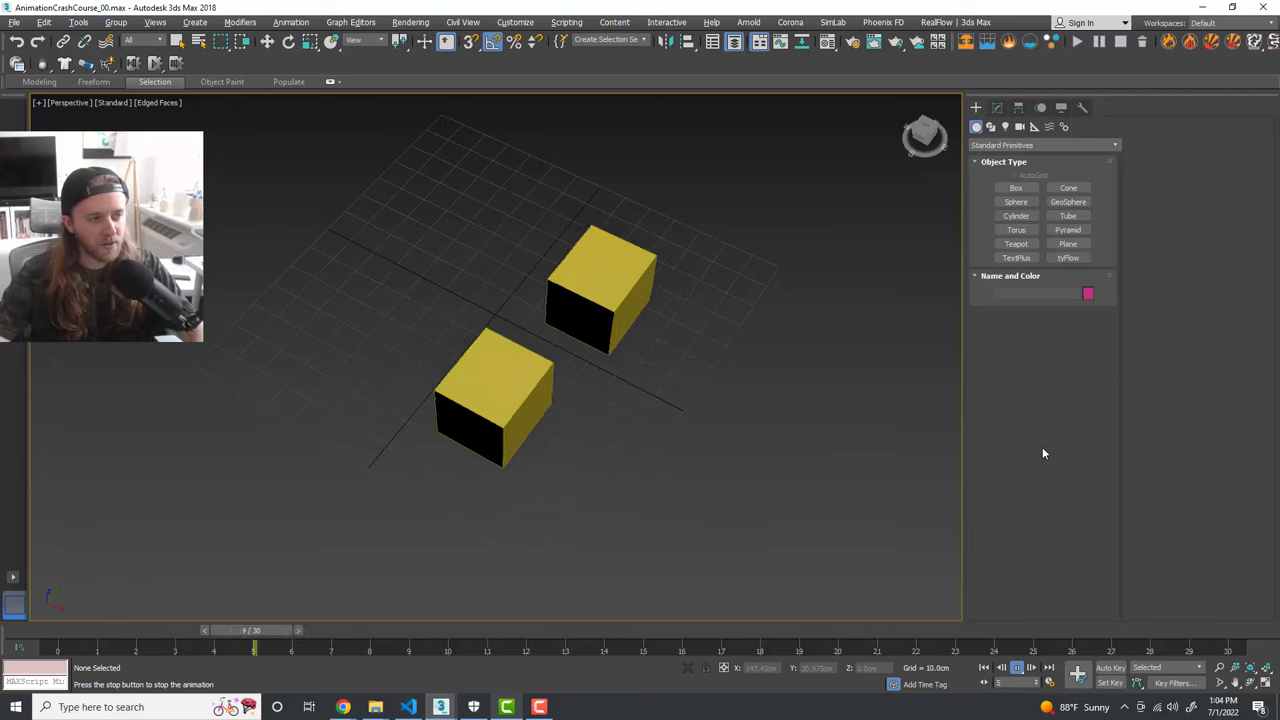
click(1016, 667)
Step: Check the time configuration settings, replay the animation of both boxes and return the timeline to frame 0
click(1049, 682)
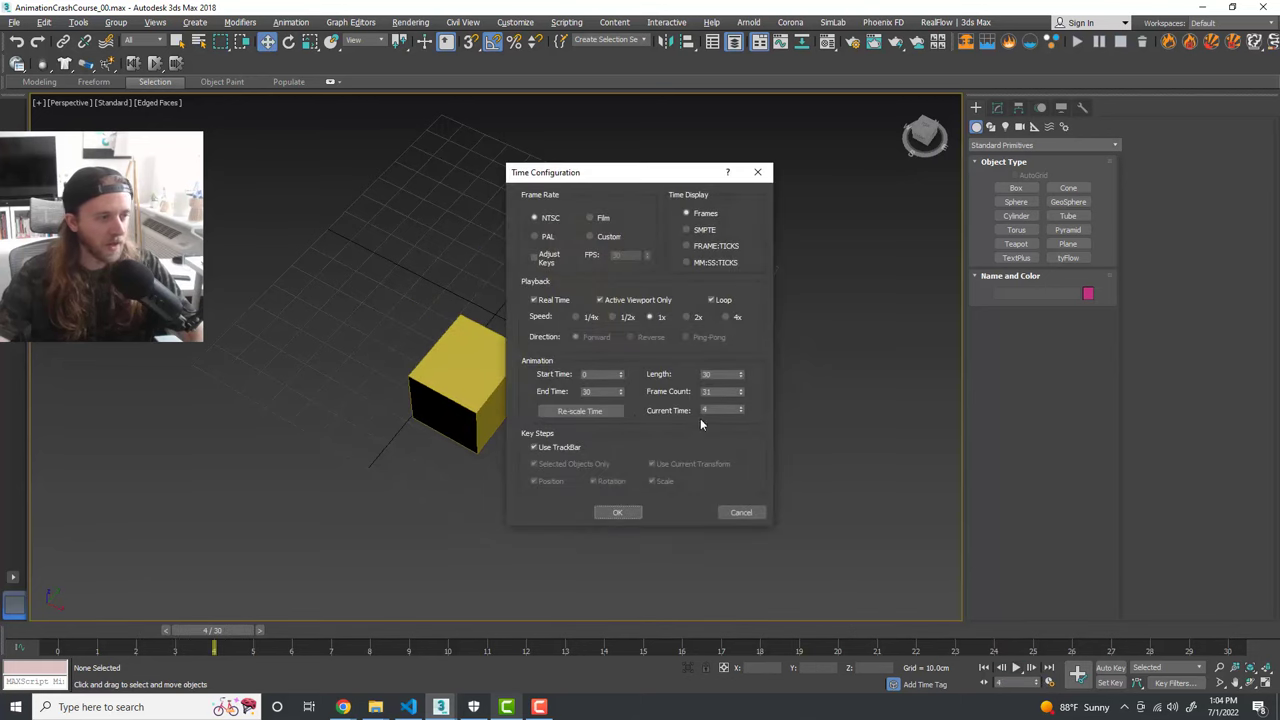
click(617, 512)
click(1016, 667)
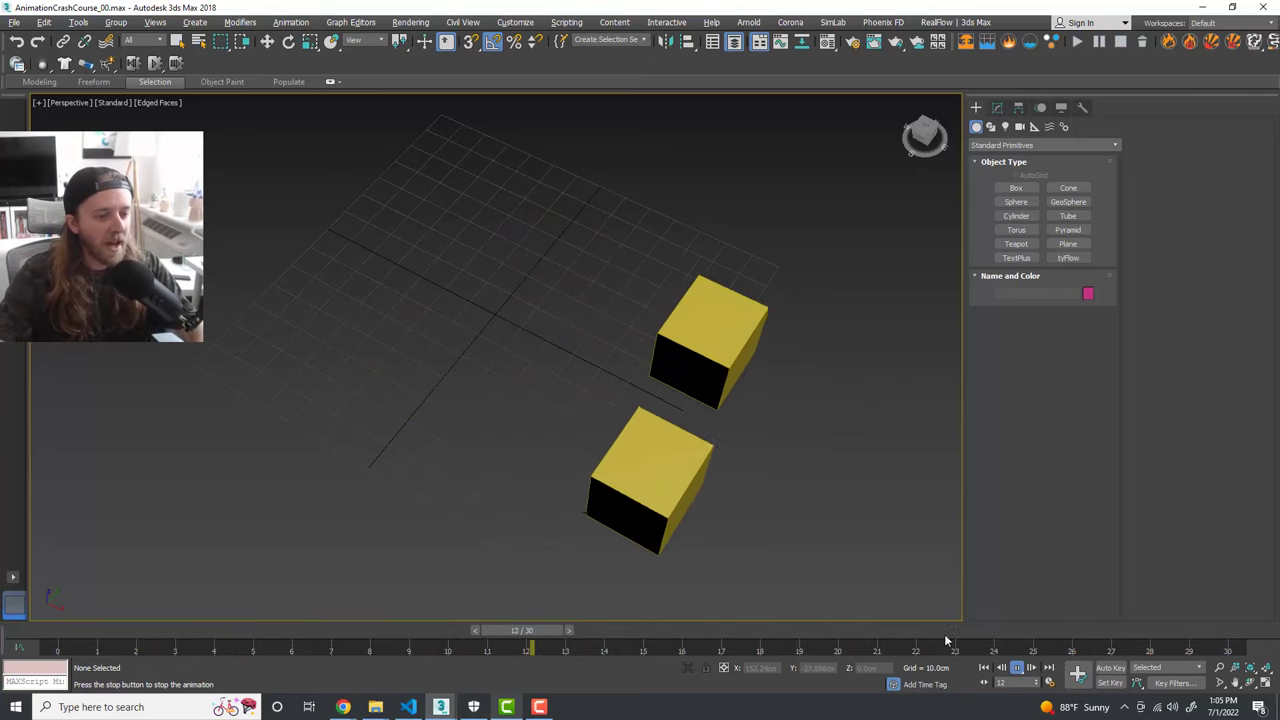
click(1017, 668)
drag(913, 638, 30, 645)
Step: Compare the cloned box's X Position curve with the original box's position curves in the Mini Curve Editor
click(14, 604)
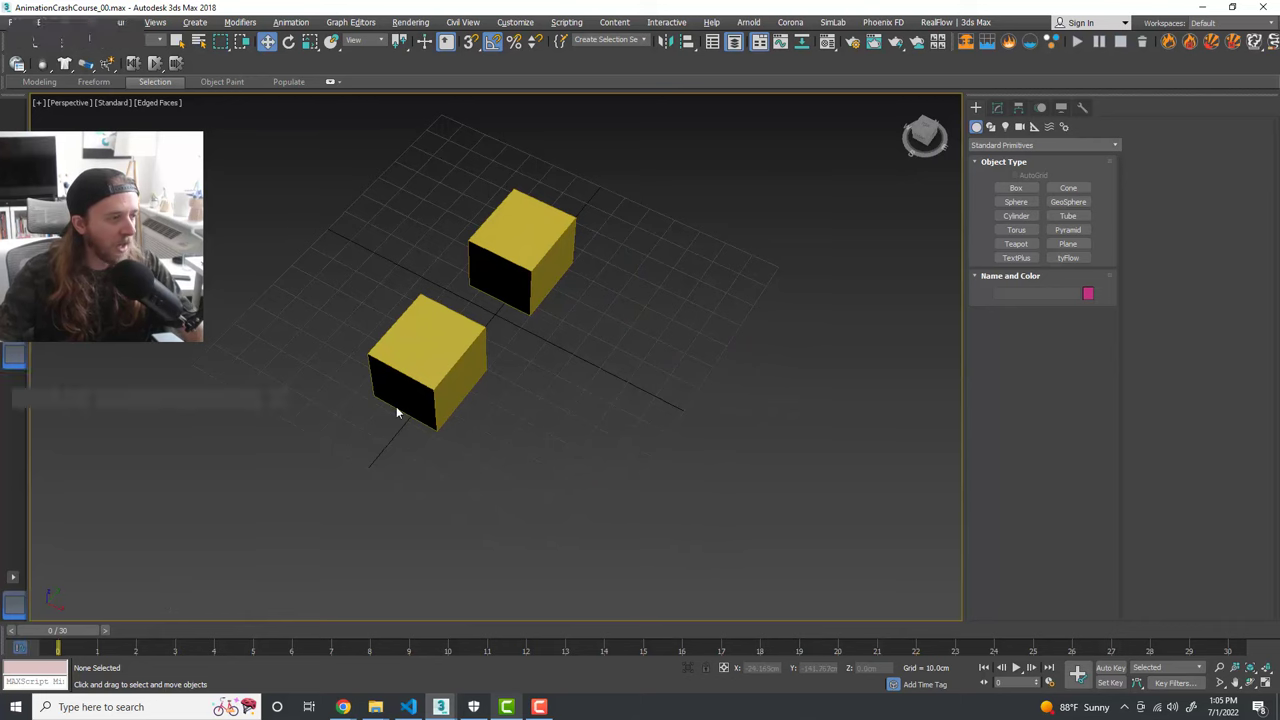
click(423, 181)
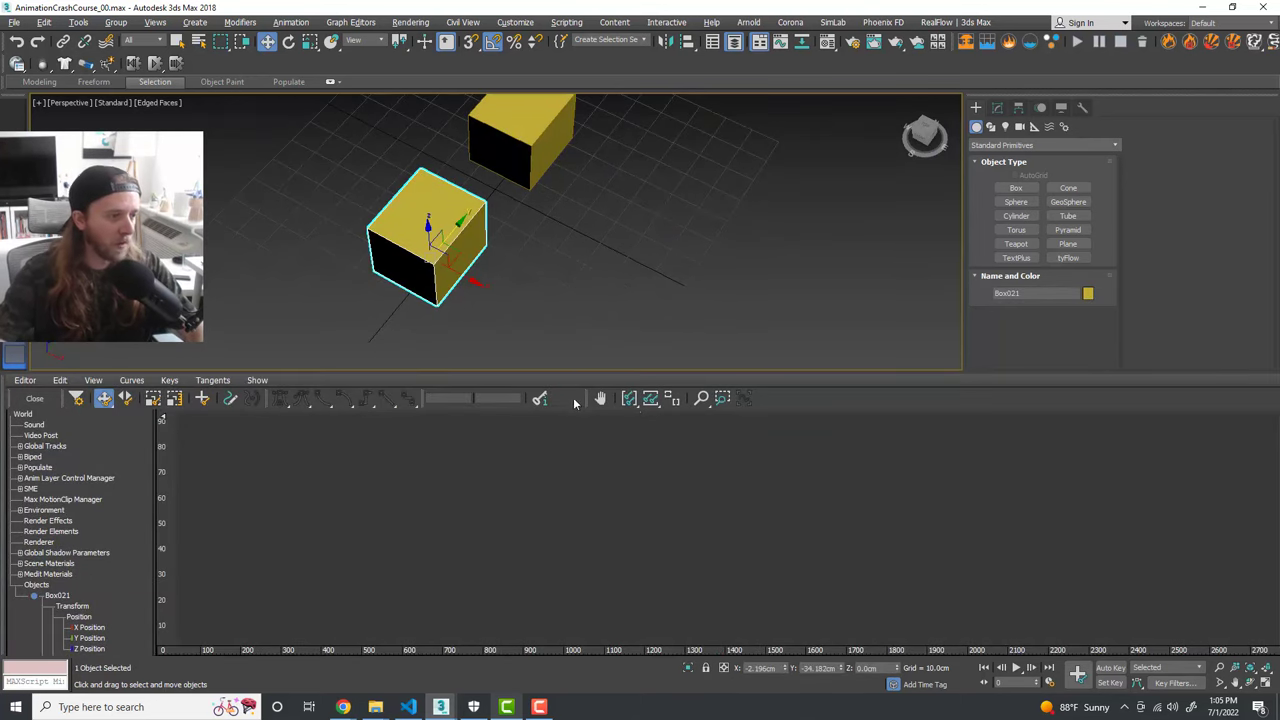
click(629, 398)
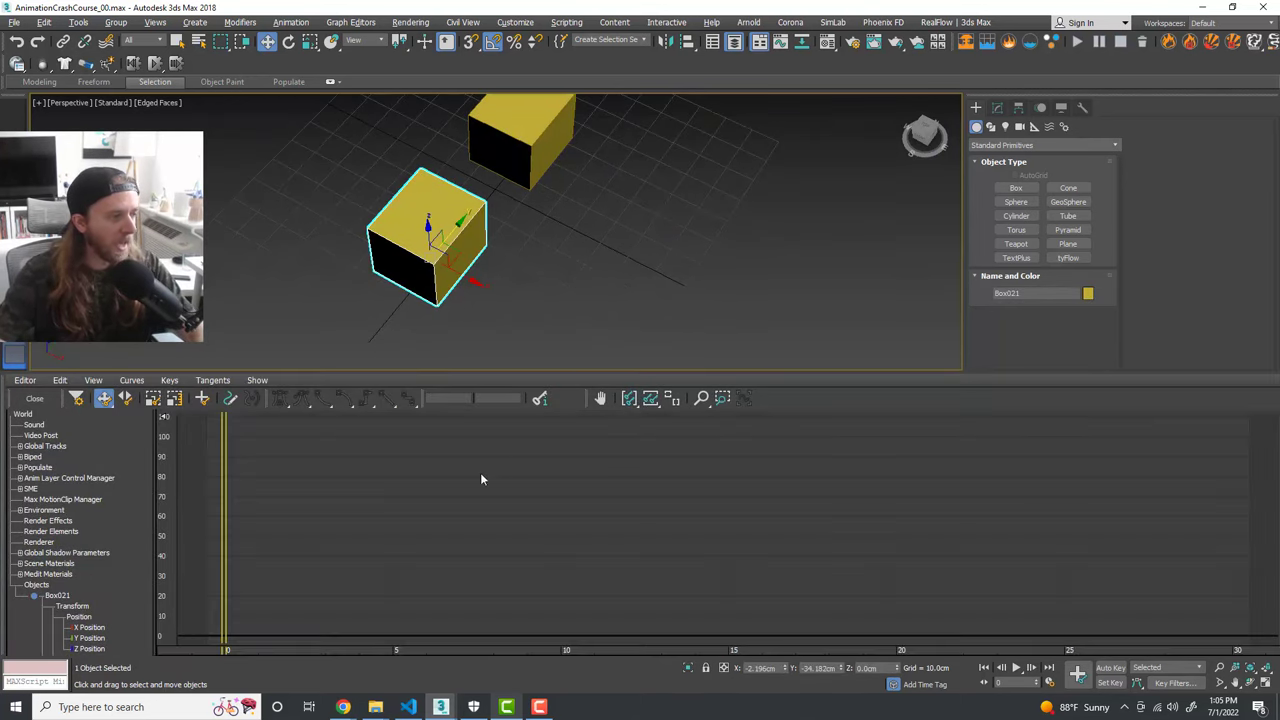
click(104, 628)
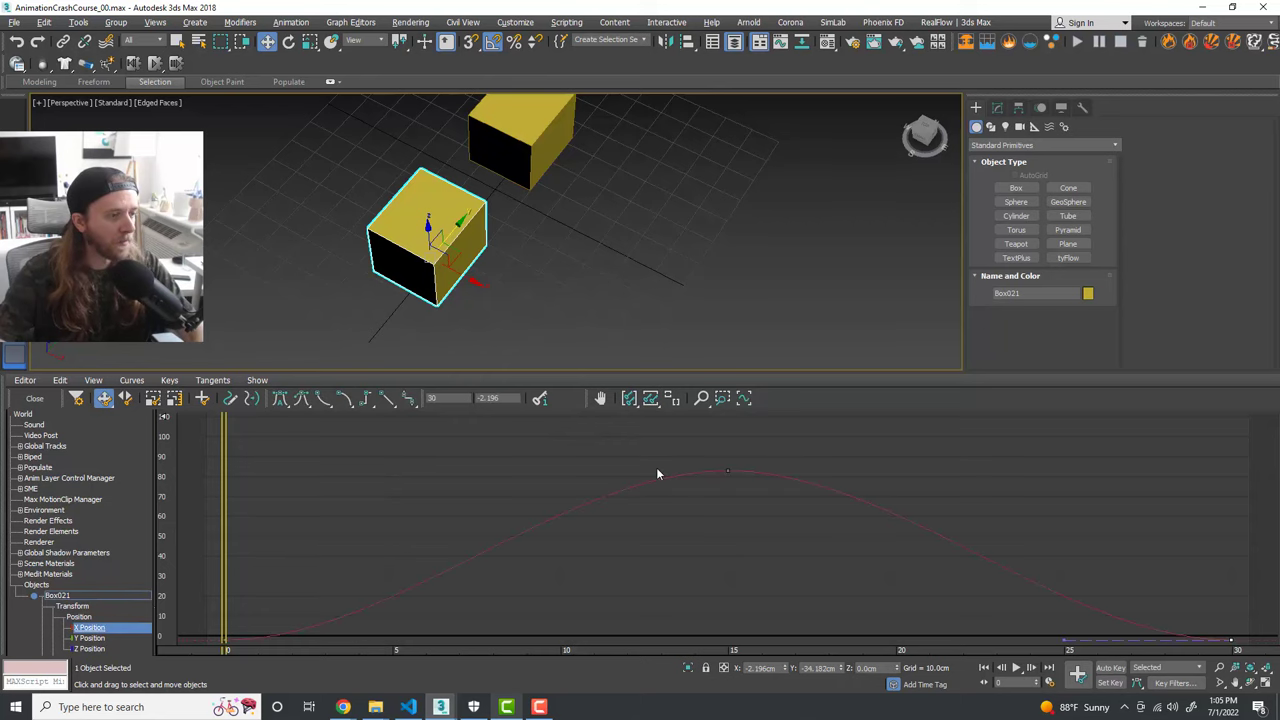
middle_drag(798, 540, 785, 537)
click(500, 110)
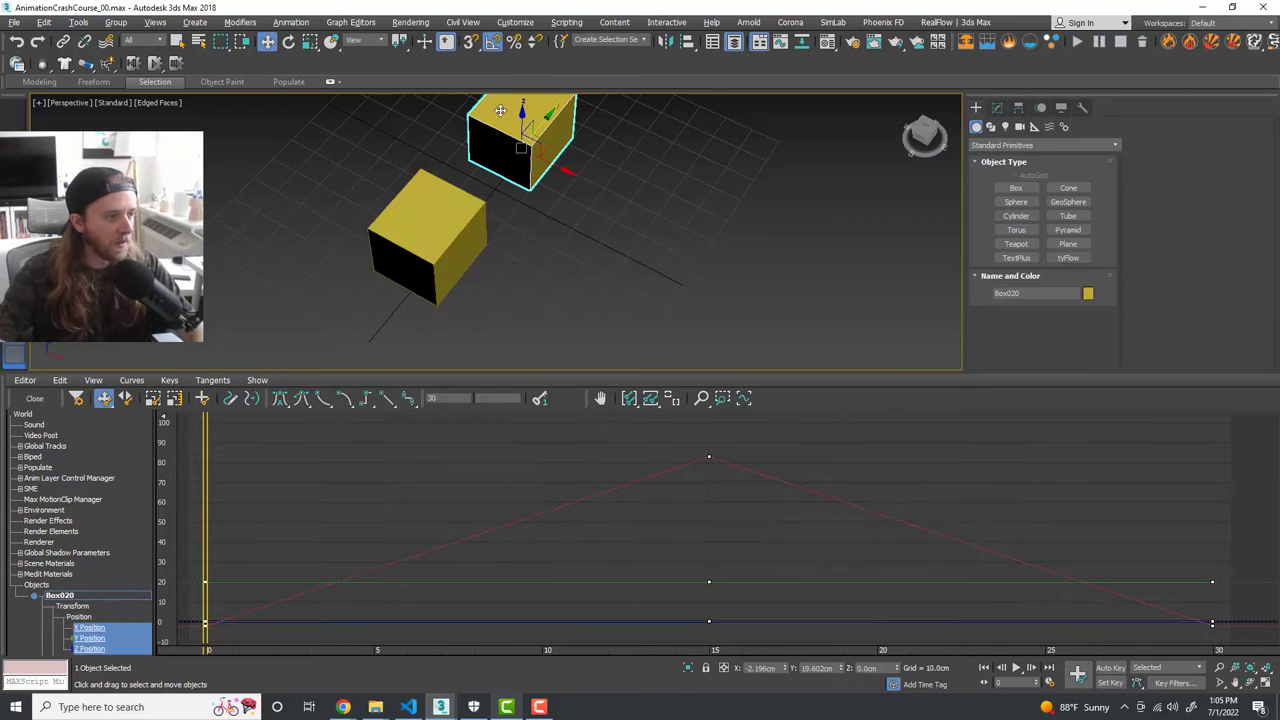
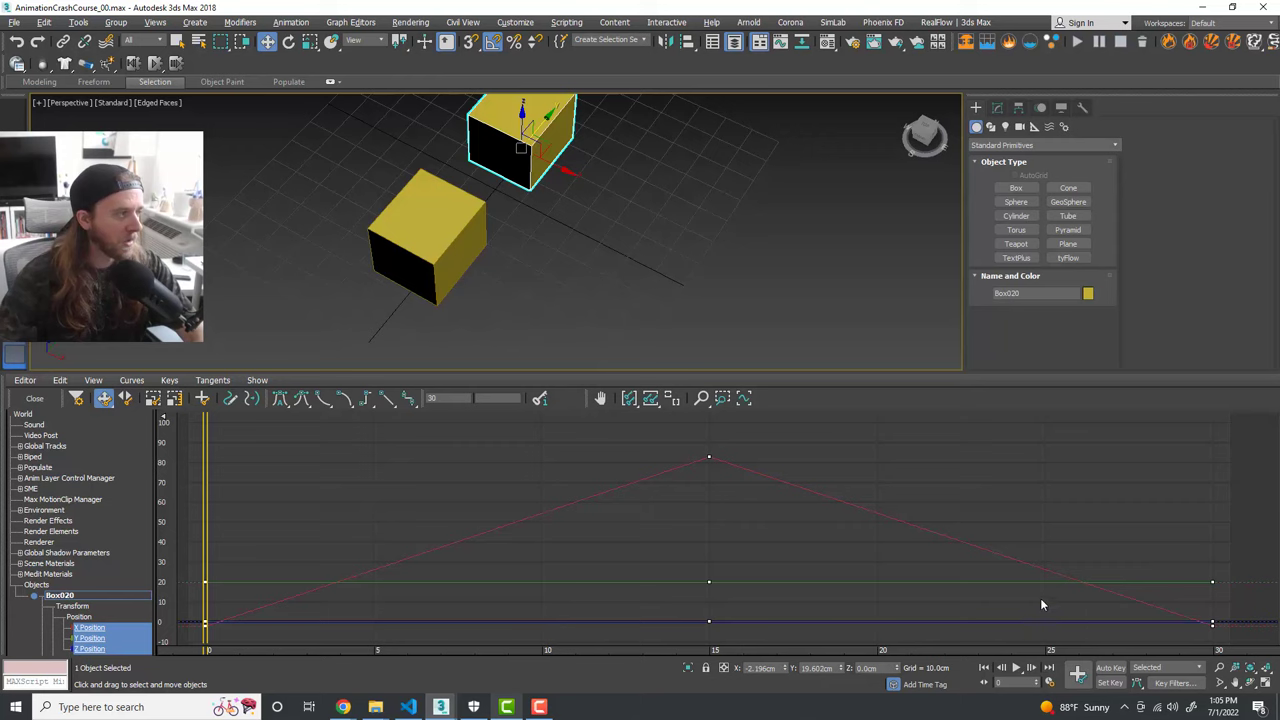
click(35, 398)
Step: Move the cloned box slightly closer to the original along the Y axis and deselect it
mouse_move(580, 430)
middle_down()
mouse_move(594, 449)
mouse_move(611, 431)
mouse_move(568, 411)
middle_up()
click(378, 338)
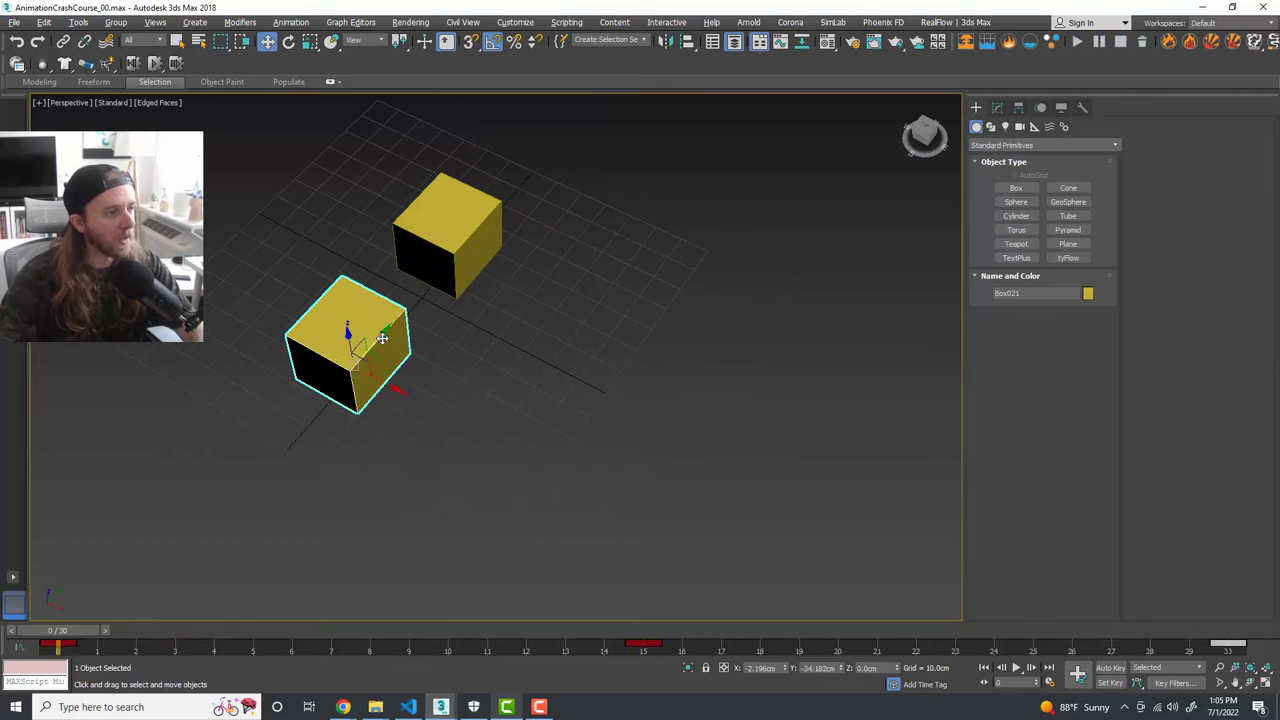
drag(382, 338, 406, 318)
click(558, 332)
scroll(539, 340, down, 3)
scroll(573, 362, up, 3)
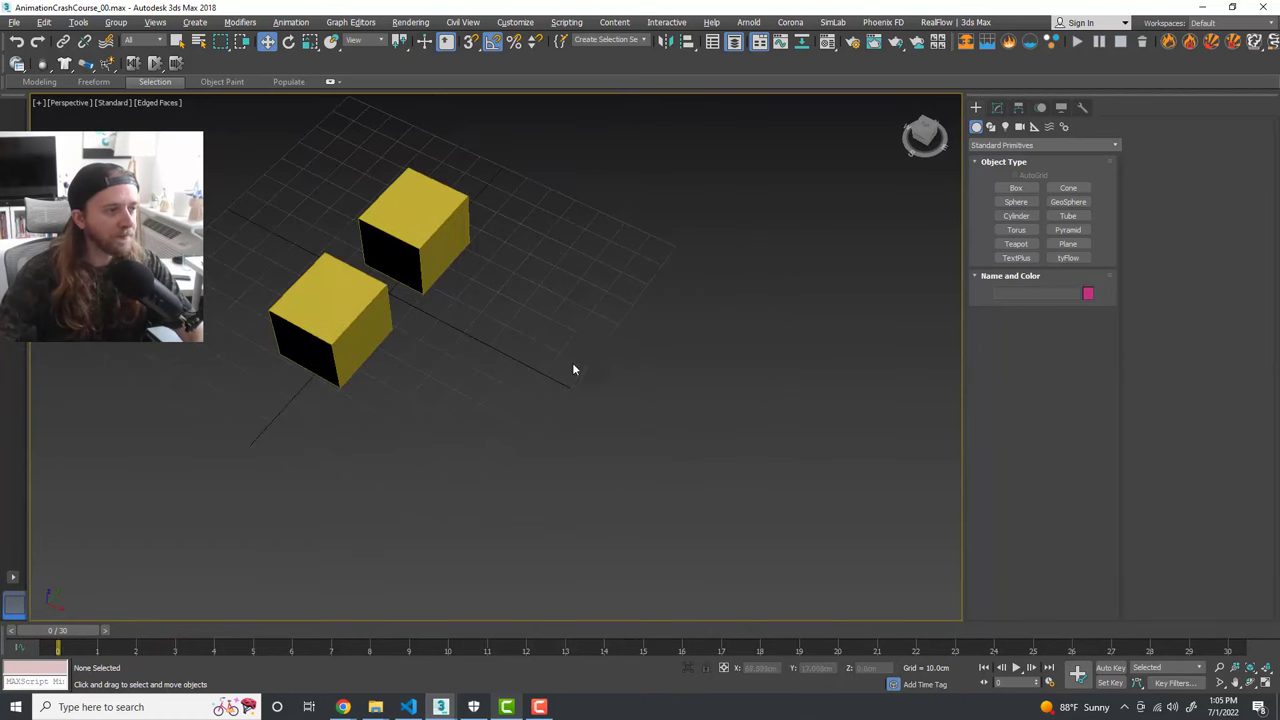
mouse_move(572, 365)
alt+middle_down()
mouse_move(583, 343)
mouse_move(595, 364)
alt+middle_up()
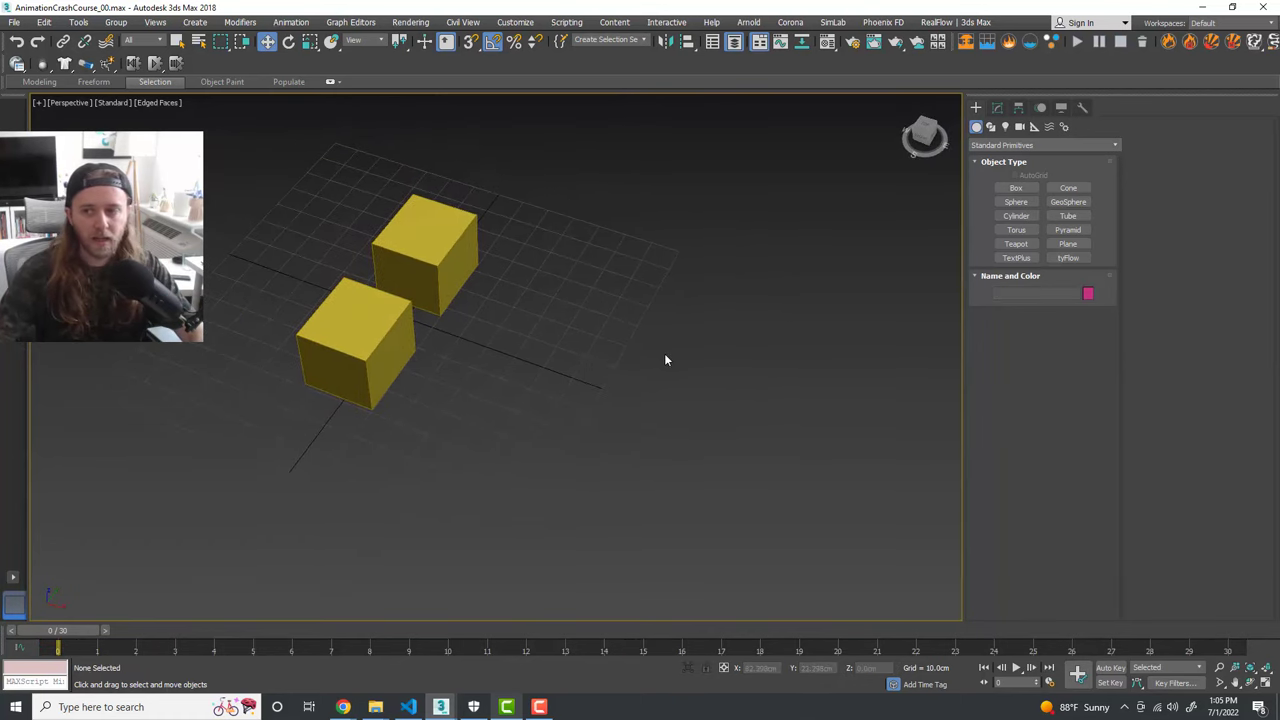
Step: Create a pyramid beside the boxes, about 35.3 cm wide, 42.4 cm deep and 21.4 cm high
click(1073, 231)
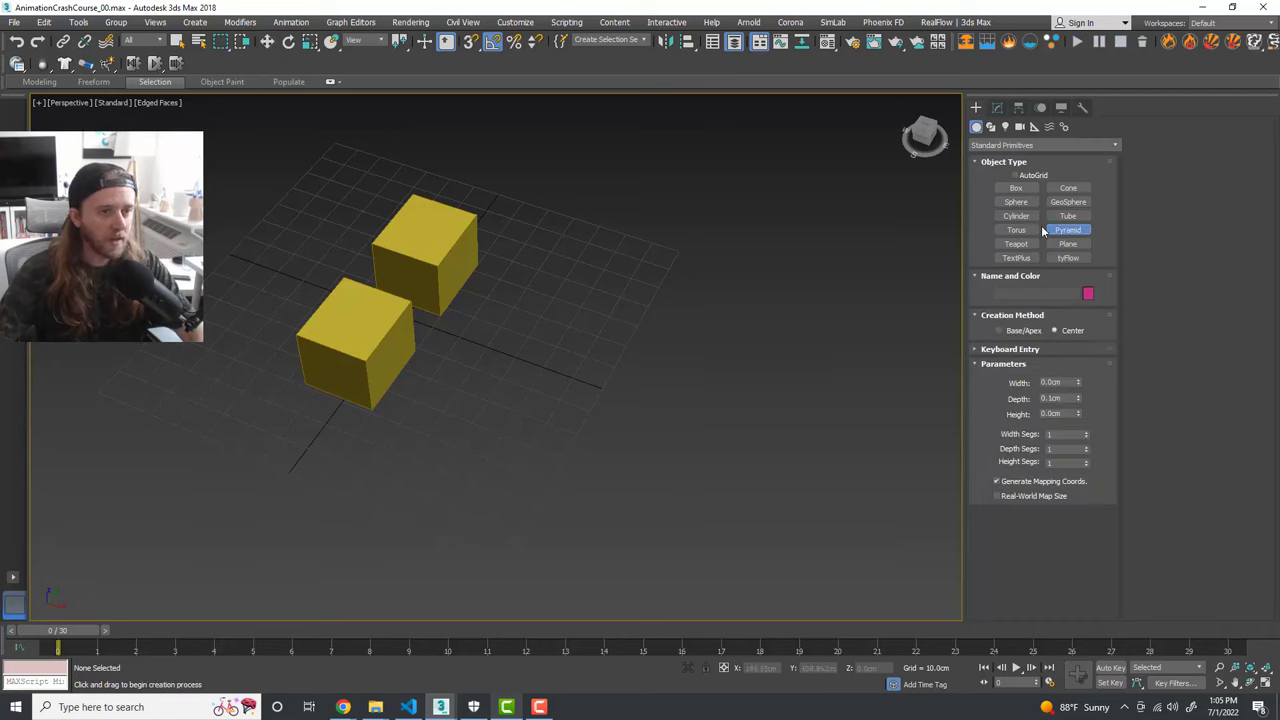
drag(604, 315, 746, 267)
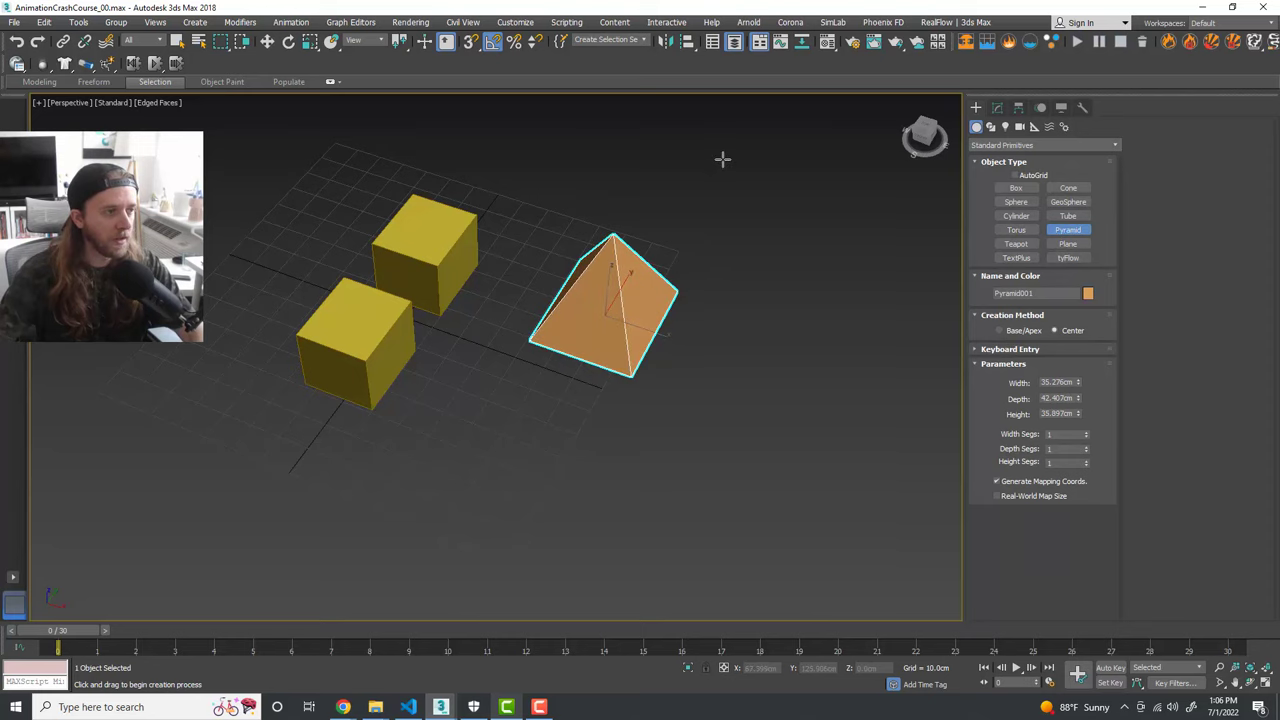
key(w)
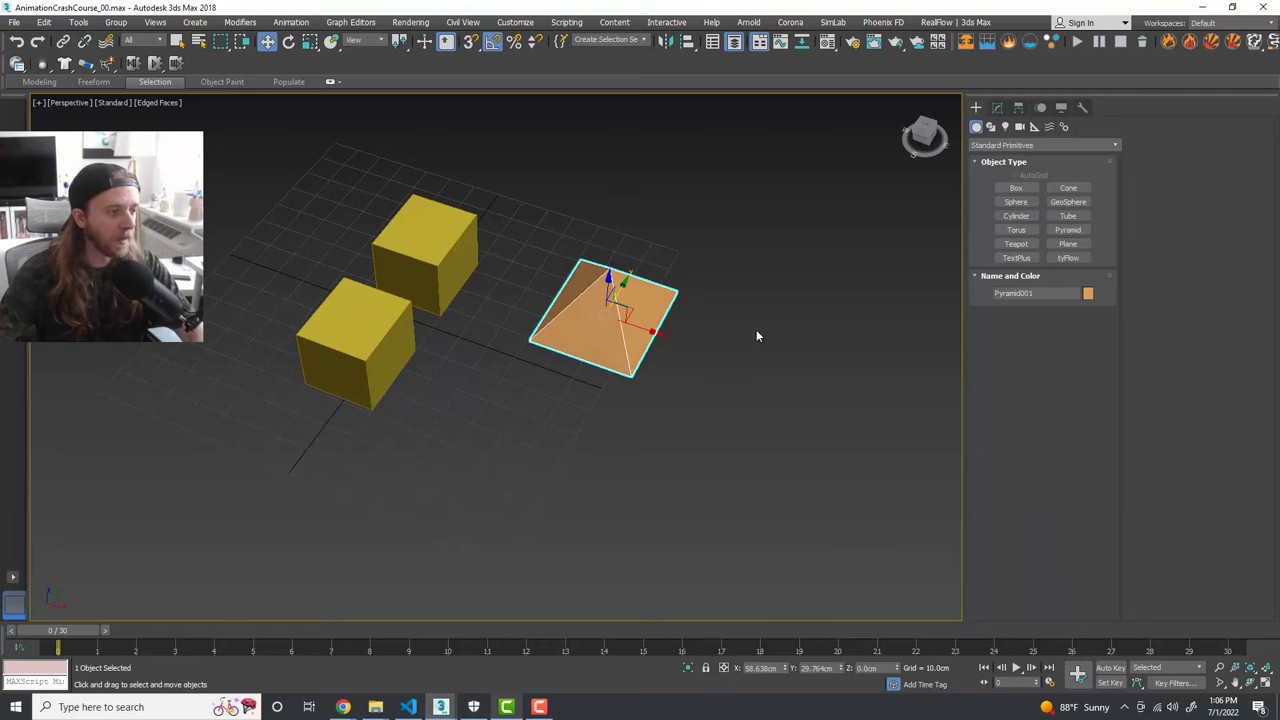
Step: Move the pyramid on the ground plane in front of the cloned box, to about X 6.4 cm, Y -81.6 cm
alt+middle_drag(756, 329, 683, 391)
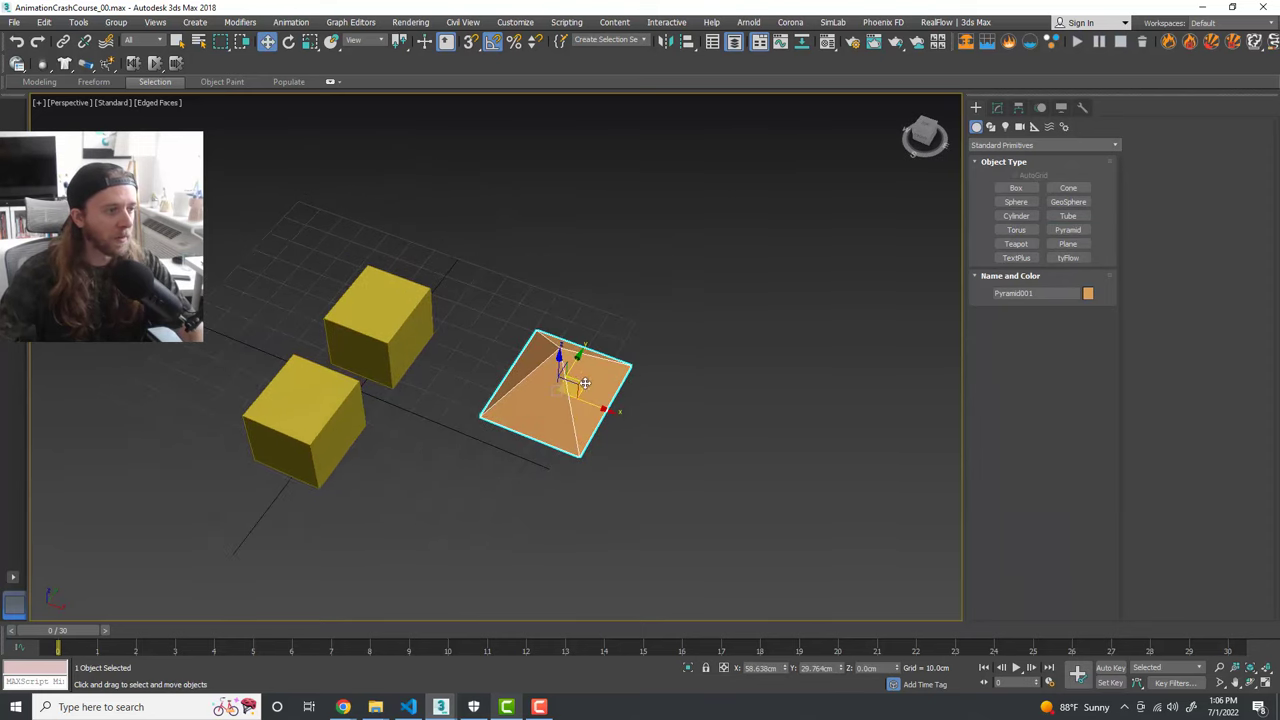
drag(593, 375, 381, 485)
middle_drag(456, 466, 618, 344)
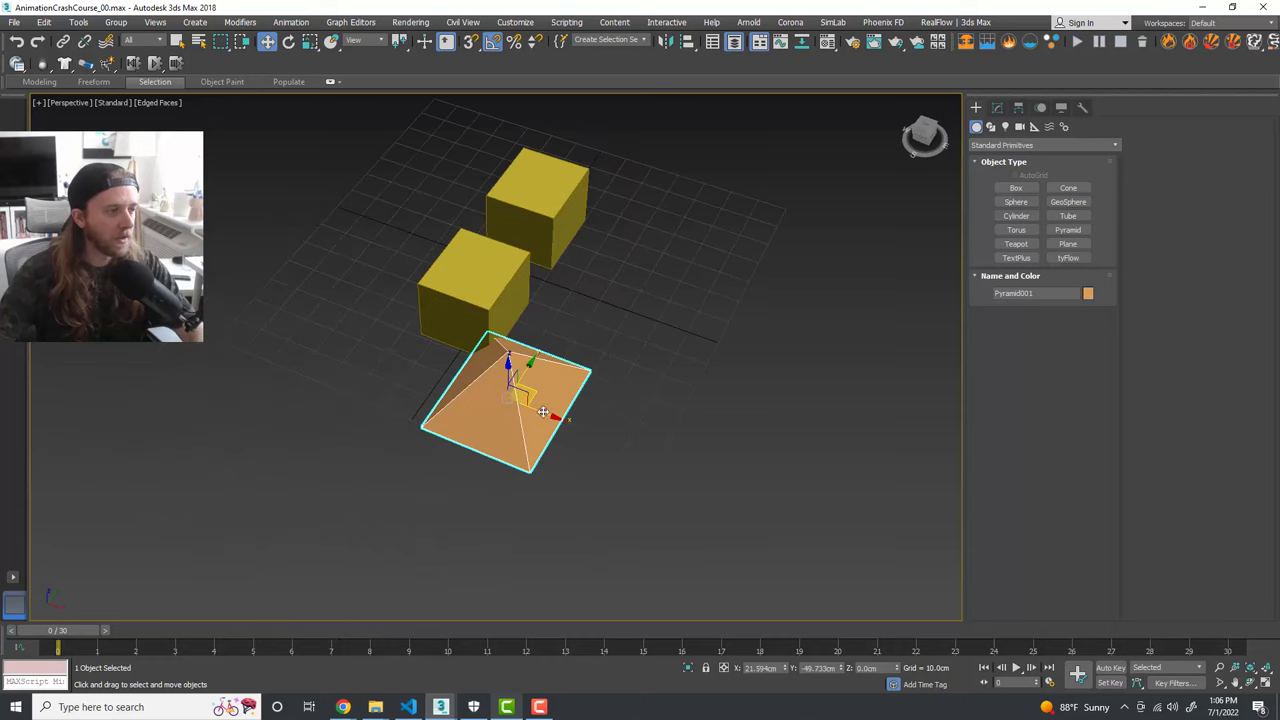
drag(536, 400, 437, 458)
middle_drag(531, 438, 570, 378)
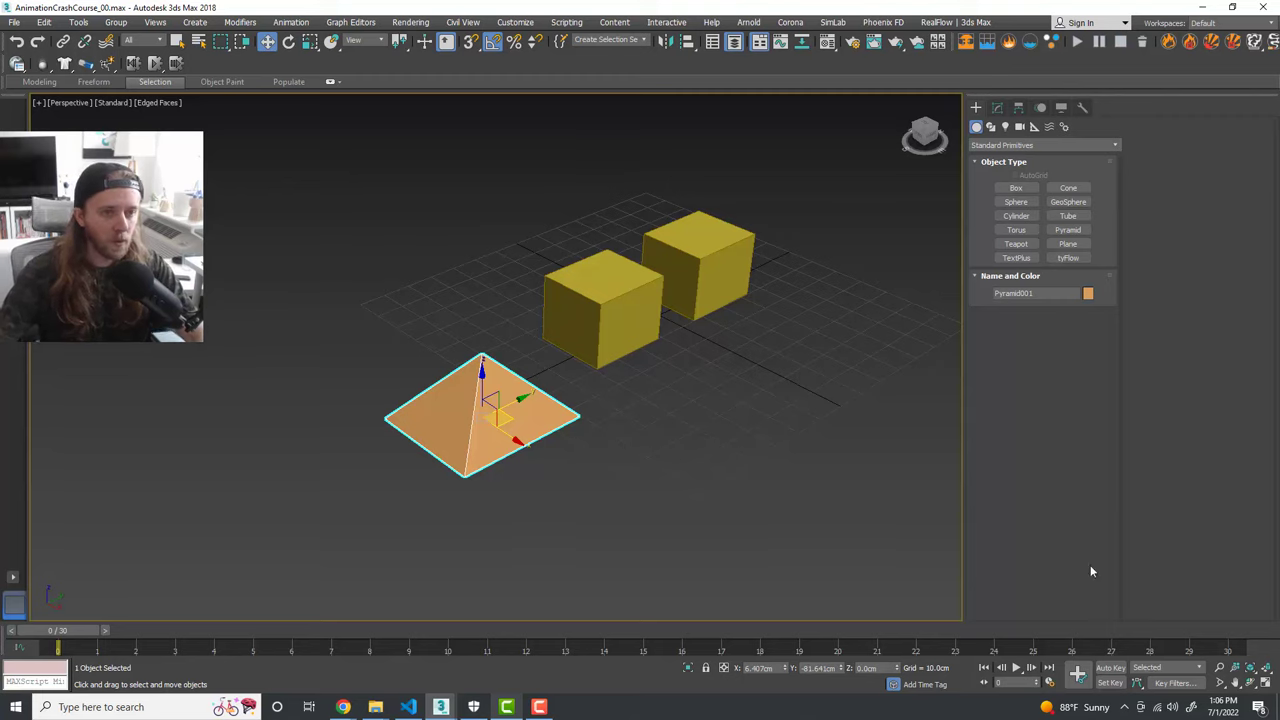
Step: Turn on Auto Key and animate the pyramid's height to about 64.1 cm at frame 15
click(997, 107)
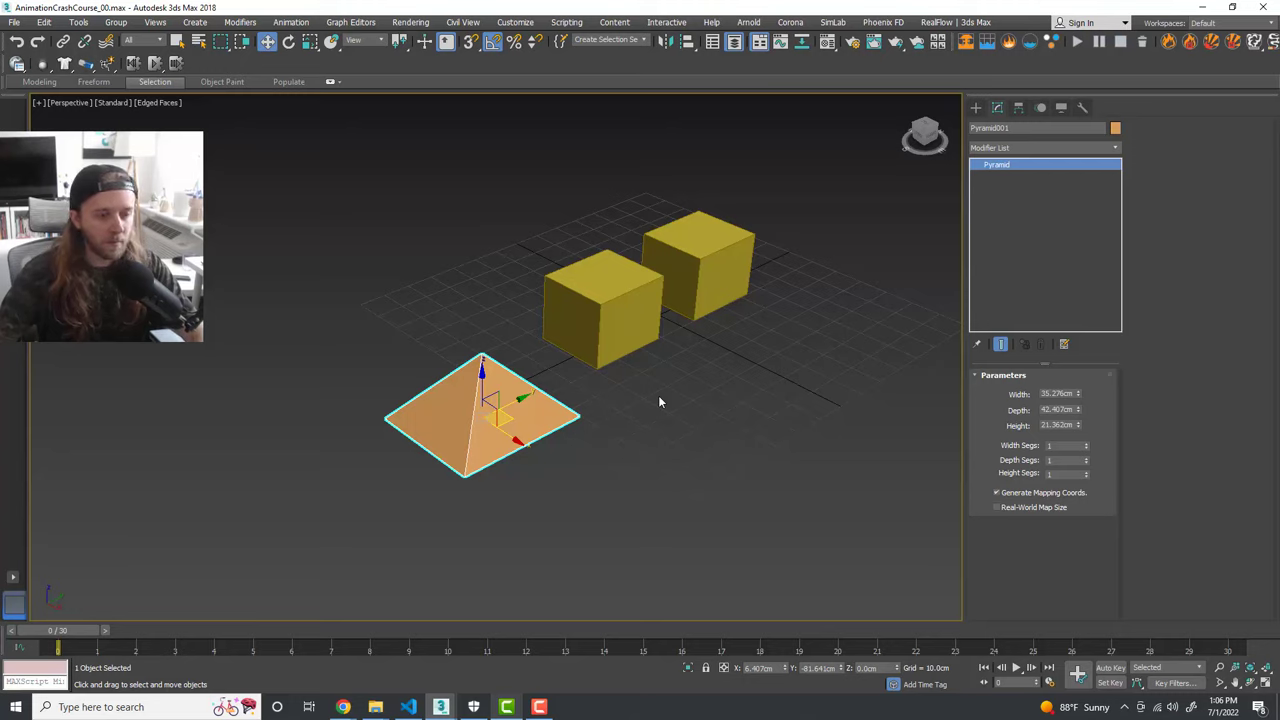
click(1118, 669)
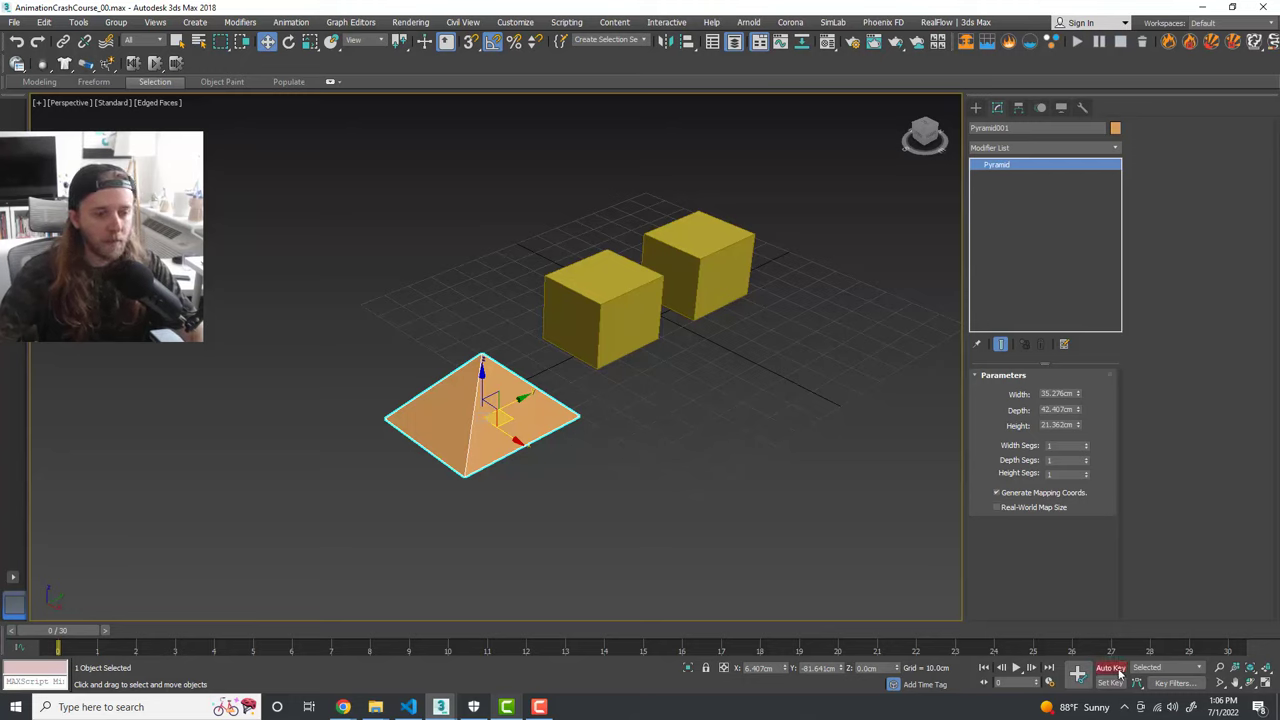
drag(58, 640, 643, 662)
key(w)
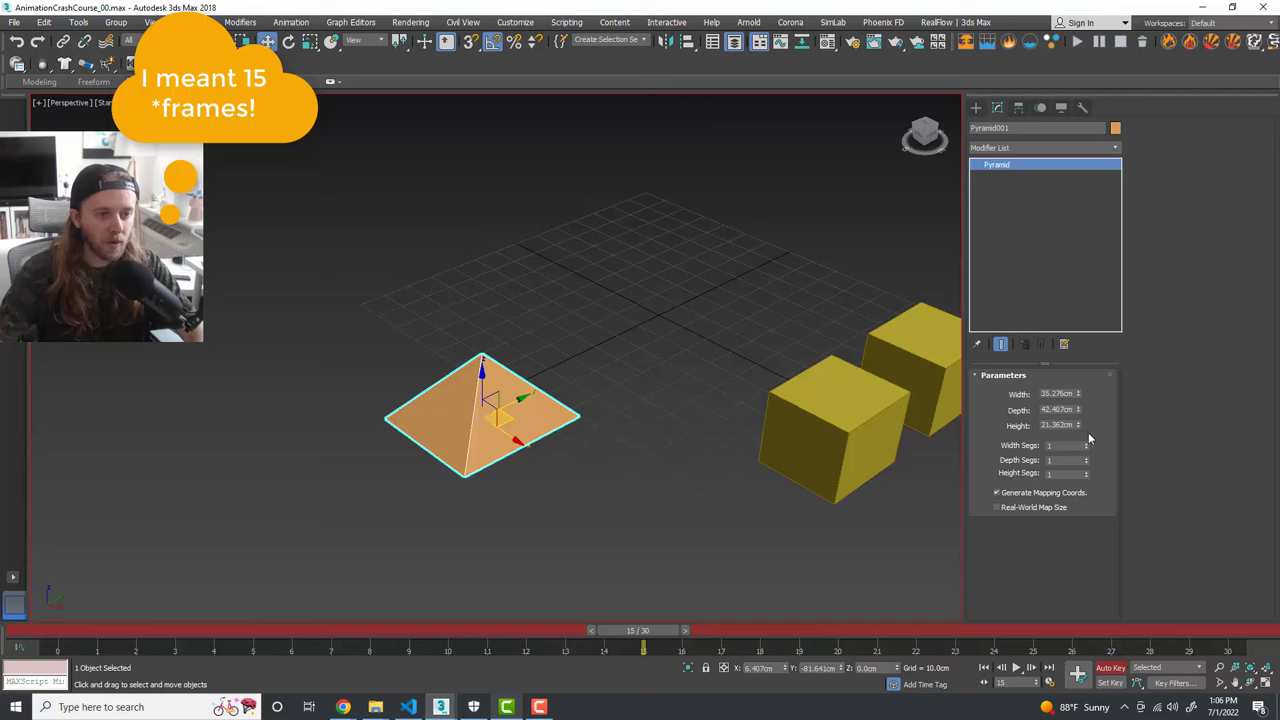
drag(1079, 424, 1088, 288)
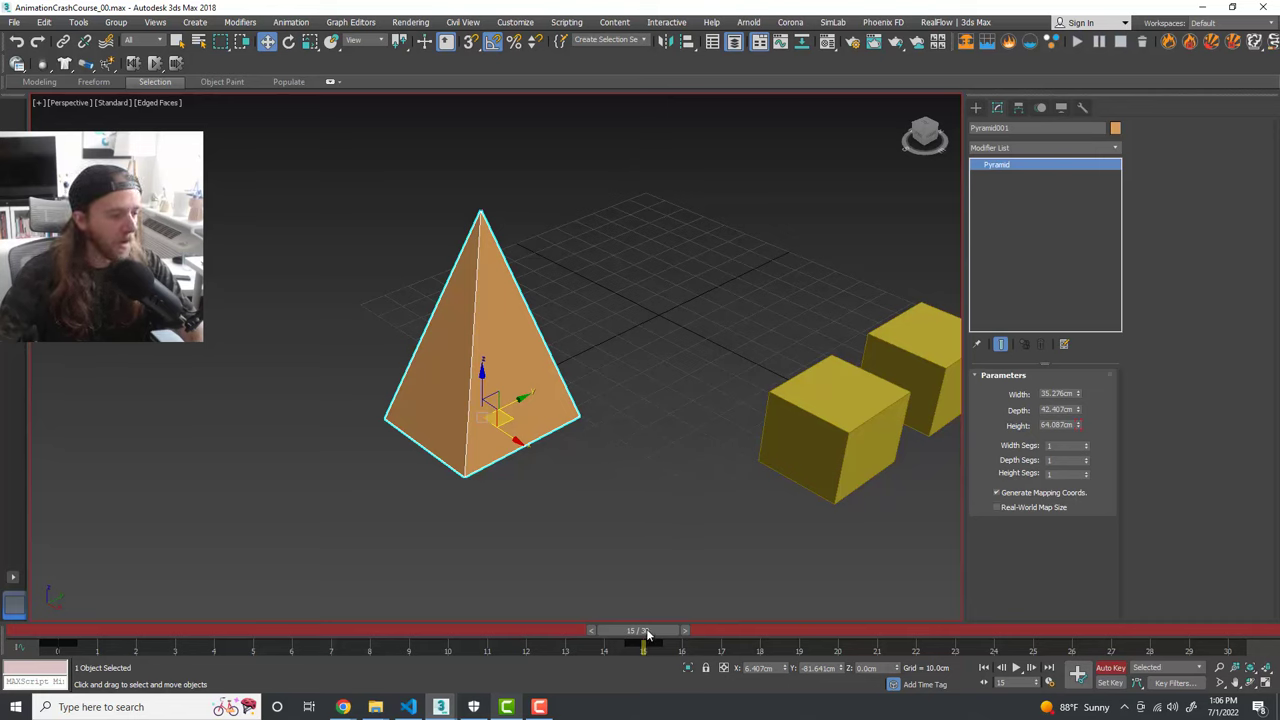
Step: Return to frame 0, copy the pyramid's frame 0 height key to frame 30 and turn off Auto Key
drag(647, 633, 50, 630)
key(w)
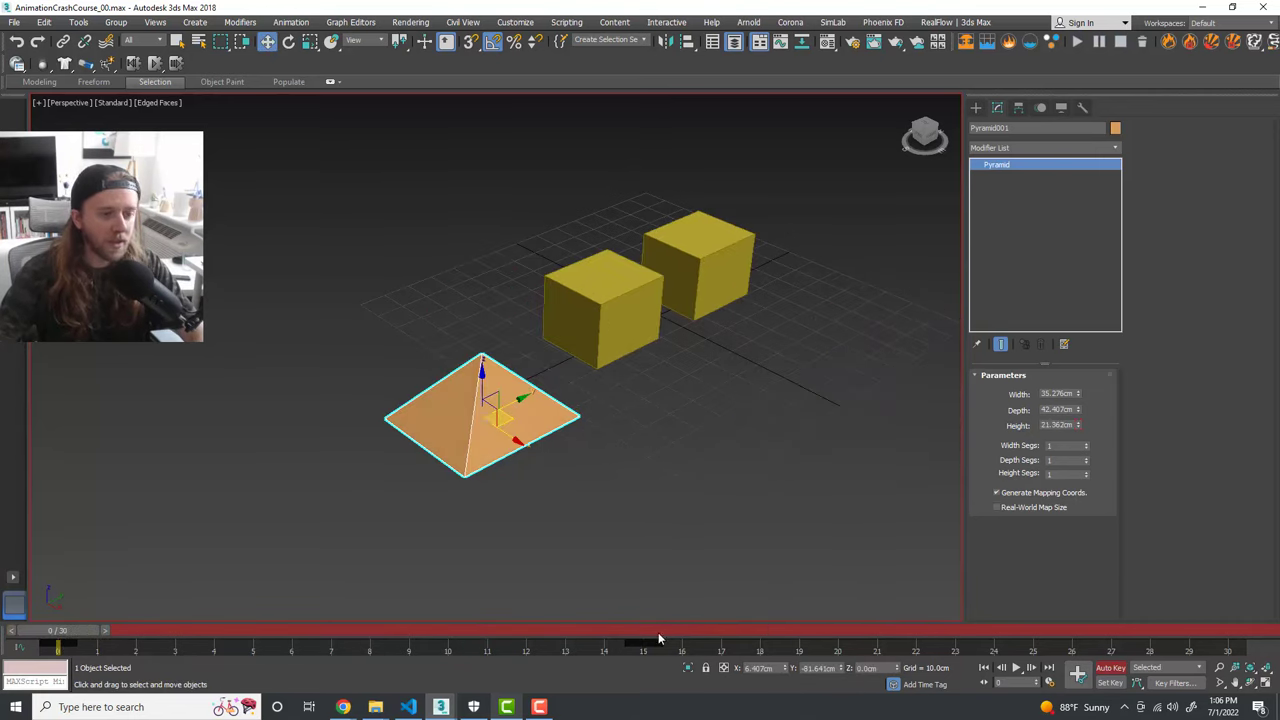
click(1108, 668)
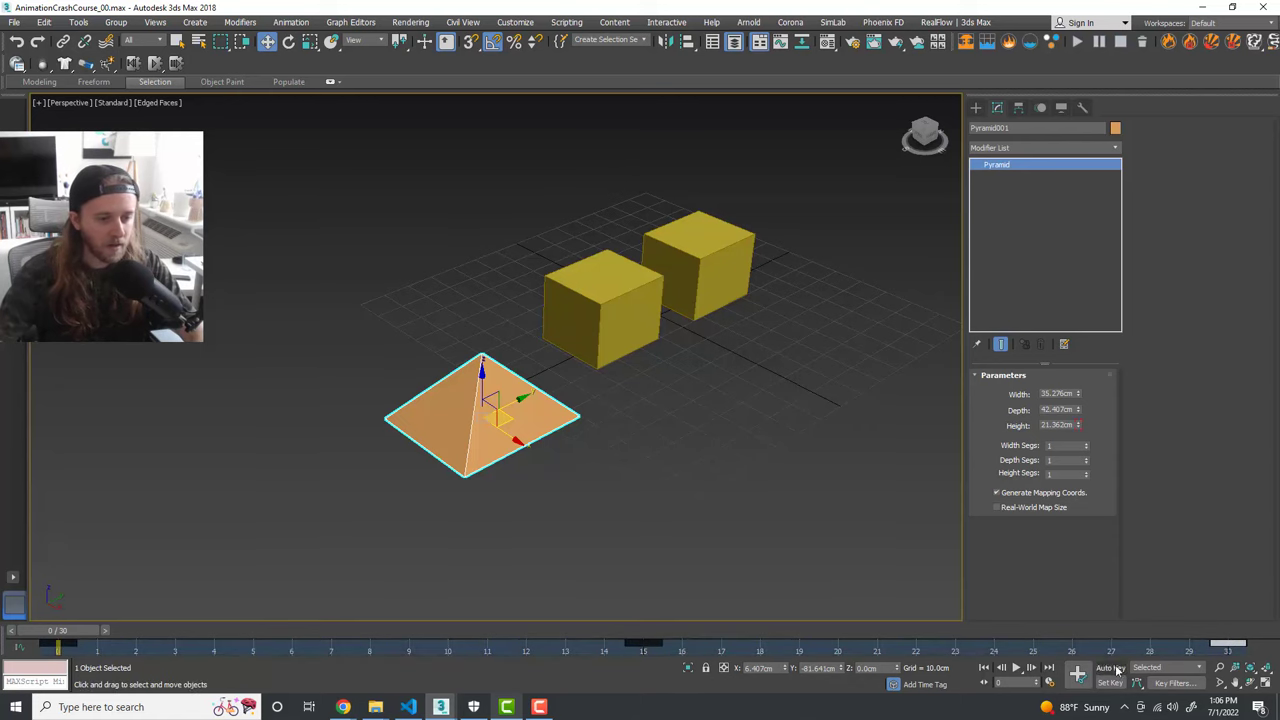
Step: Play back the pyramid's height animation together with the moving boxes
click(1016, 668)
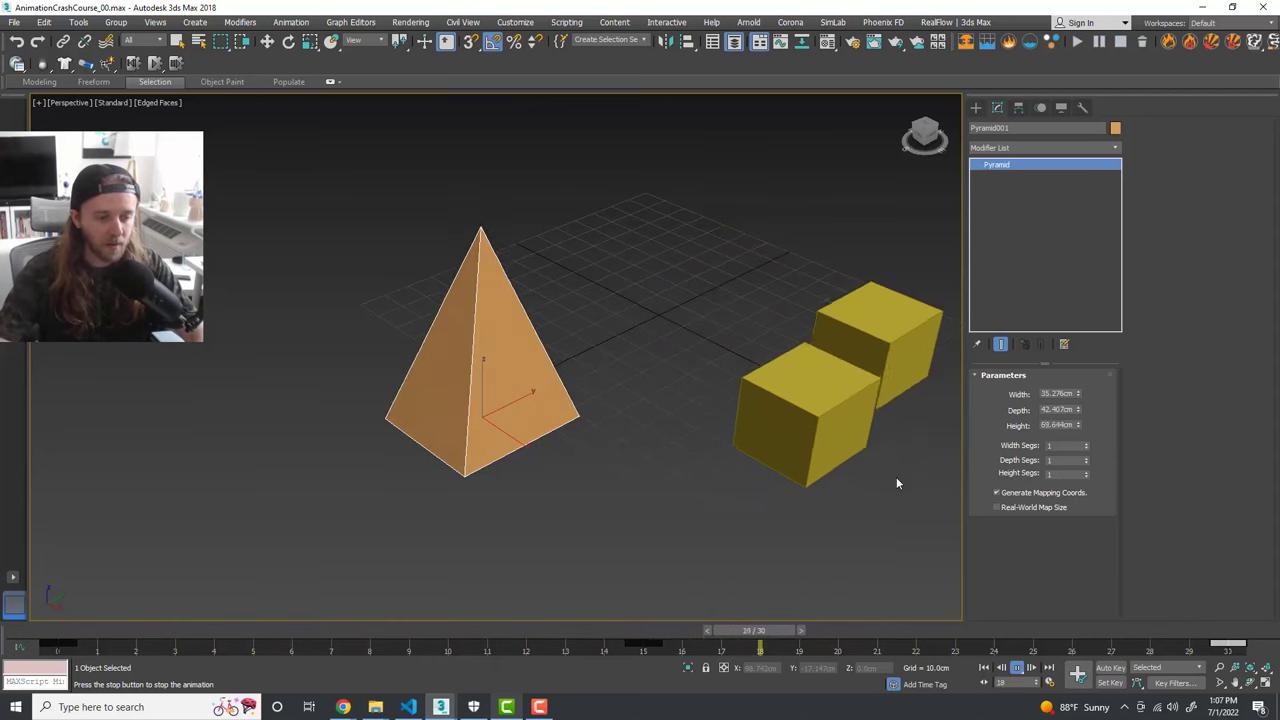
click(1016, 667)
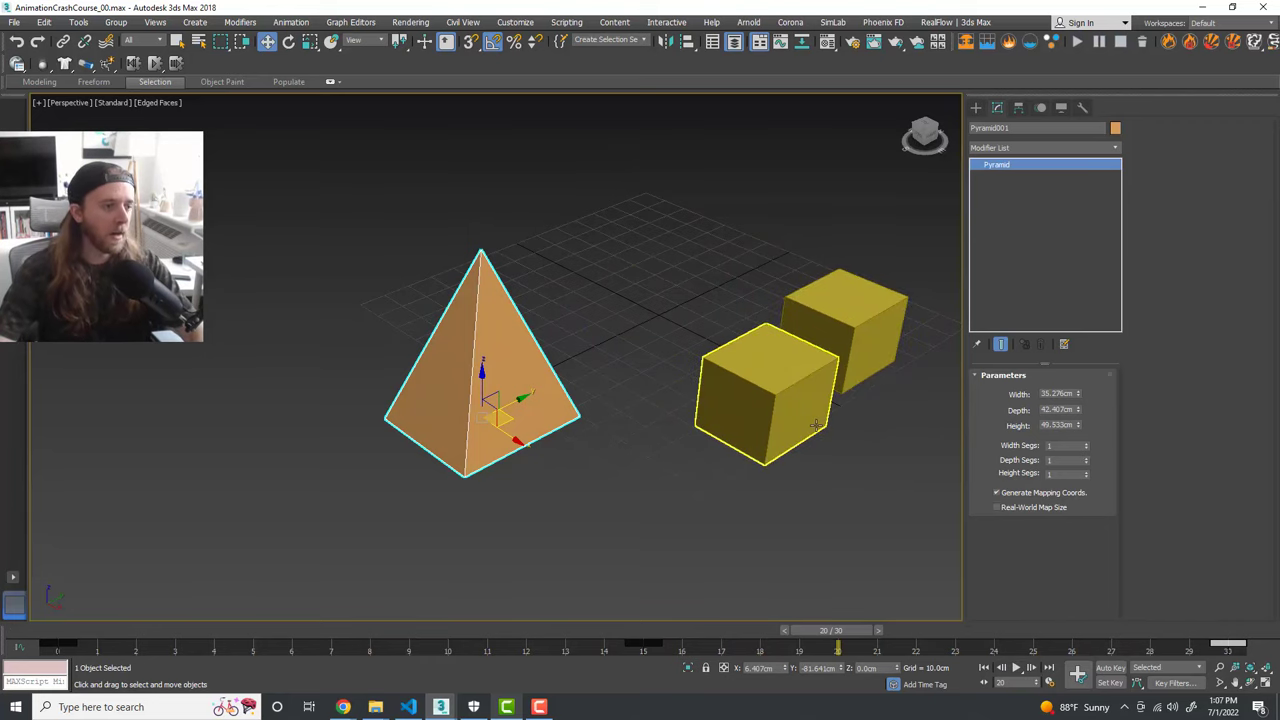
Step: Move the pyramid along the ground plane slightly towards the grid, to about Y -72.6 cm
scroll(591, 400, down, 3)
alt+middle_drag(612, 405, 707, 437)
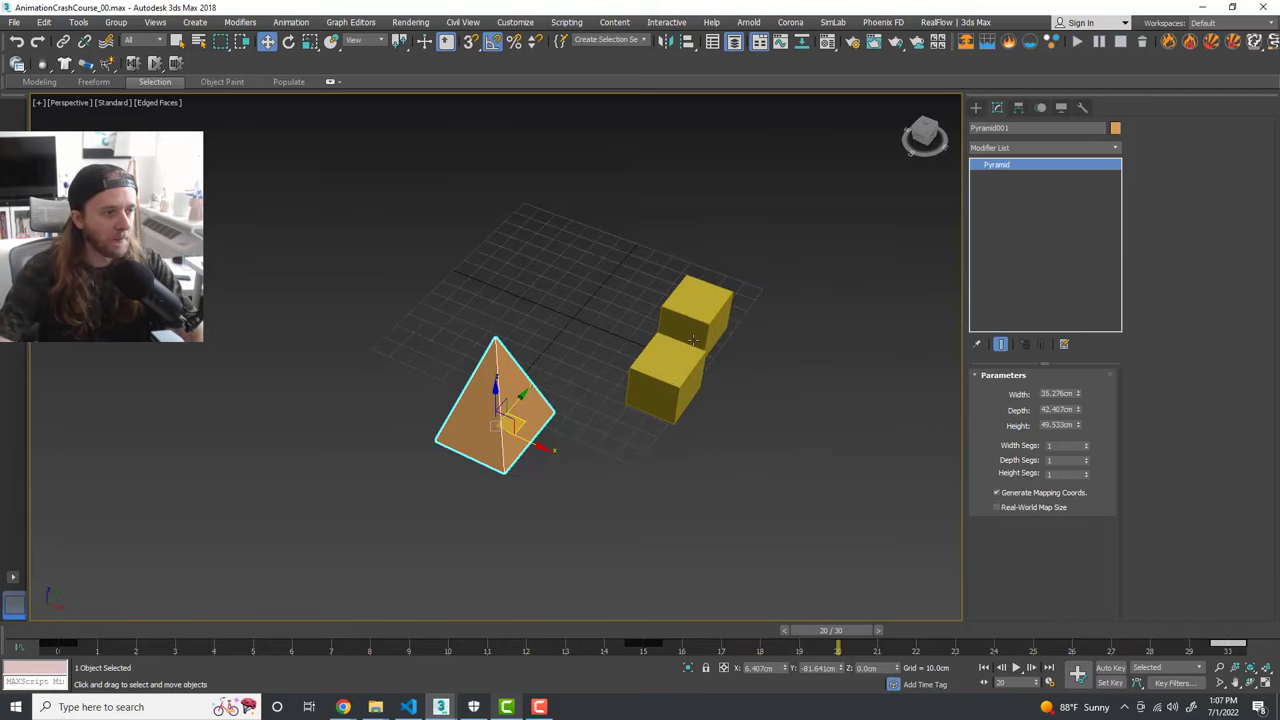
middle_drag(699, 486, 681, 489)
click(708, 472)
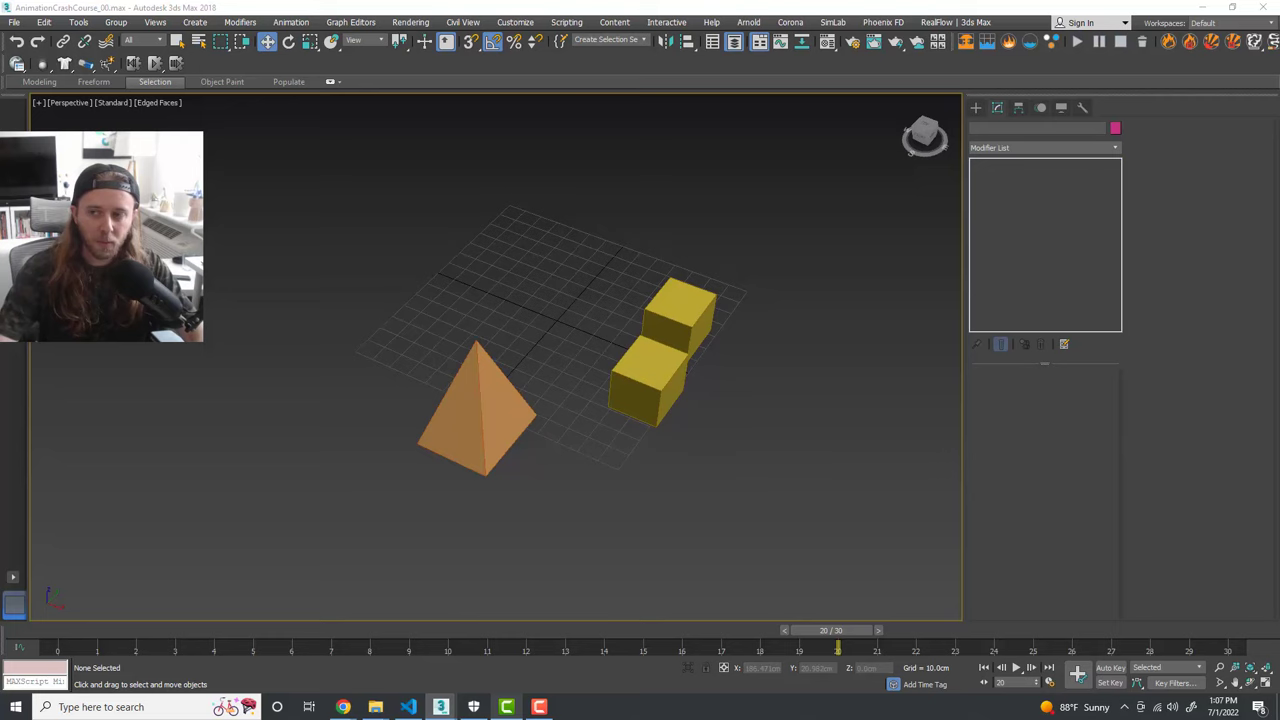
middle_drag(790, 398, 682, 424)
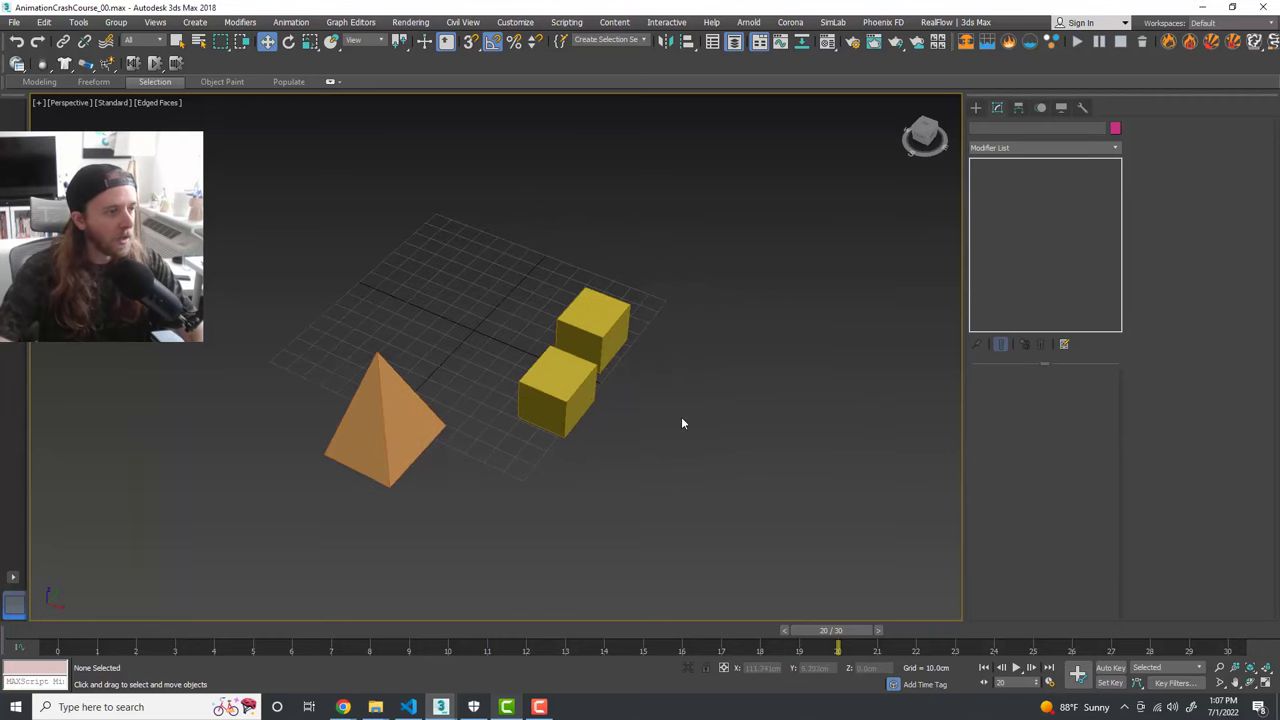
click(380, 412)
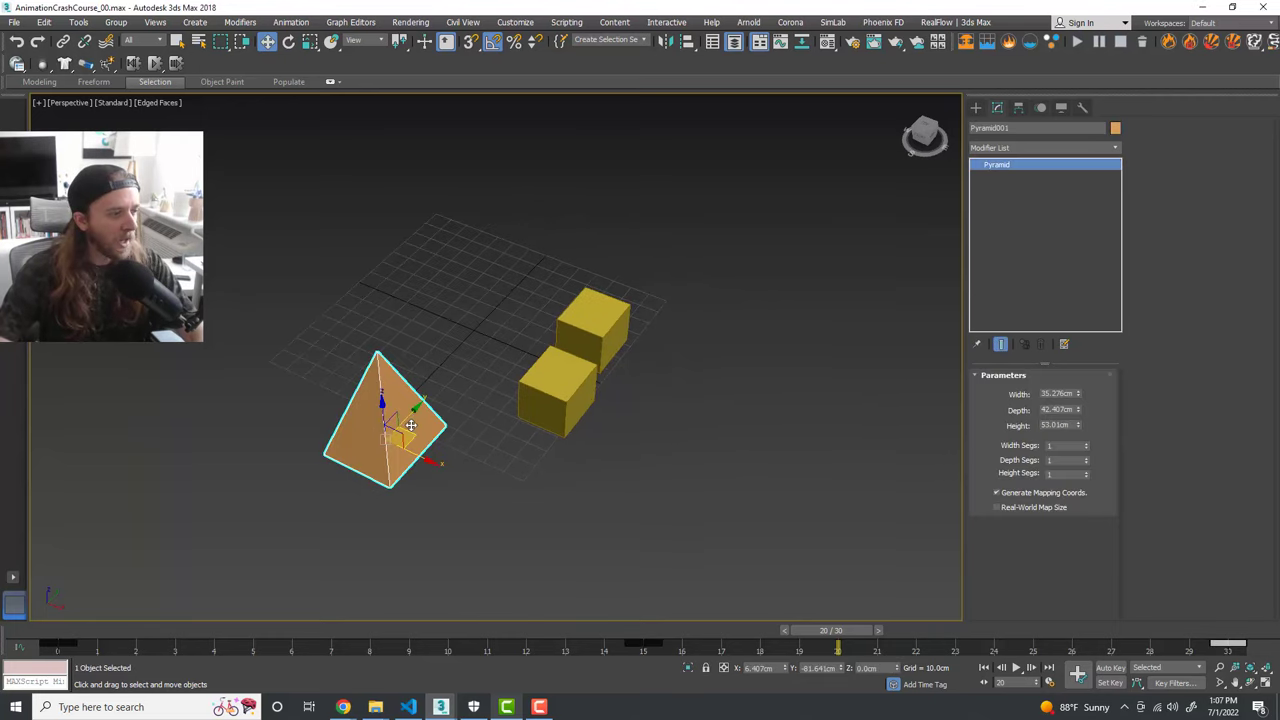
drag(416, 437, 429, 424)
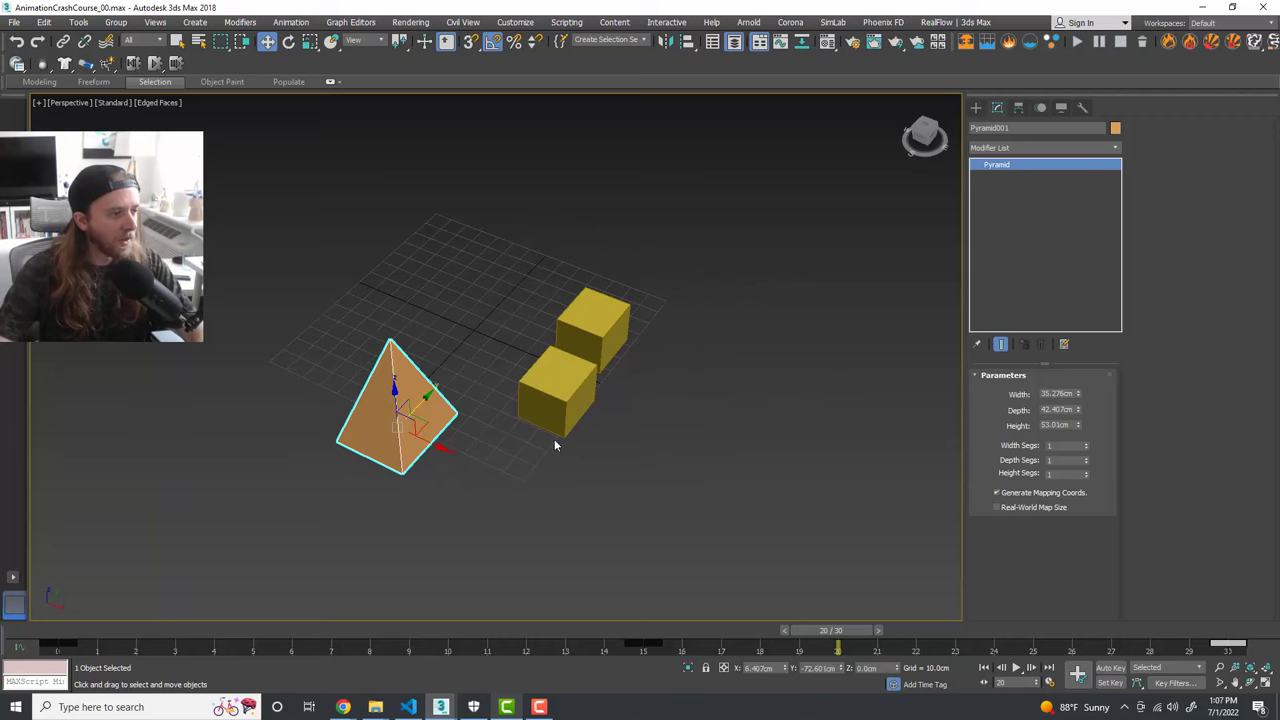
Step: Move the pyramid and both boxes together off to the far side of the grid and return the timeline to frame 0
drag(332, 274, 334, 276)
drag(558, 386, 272, 287)
scroll(374, 308, up, 3)
mouse_move(546, 362)
alt+middle_down()
mouse_move(520, 366)
mouse_move(541, 387)
alt+middle_up()
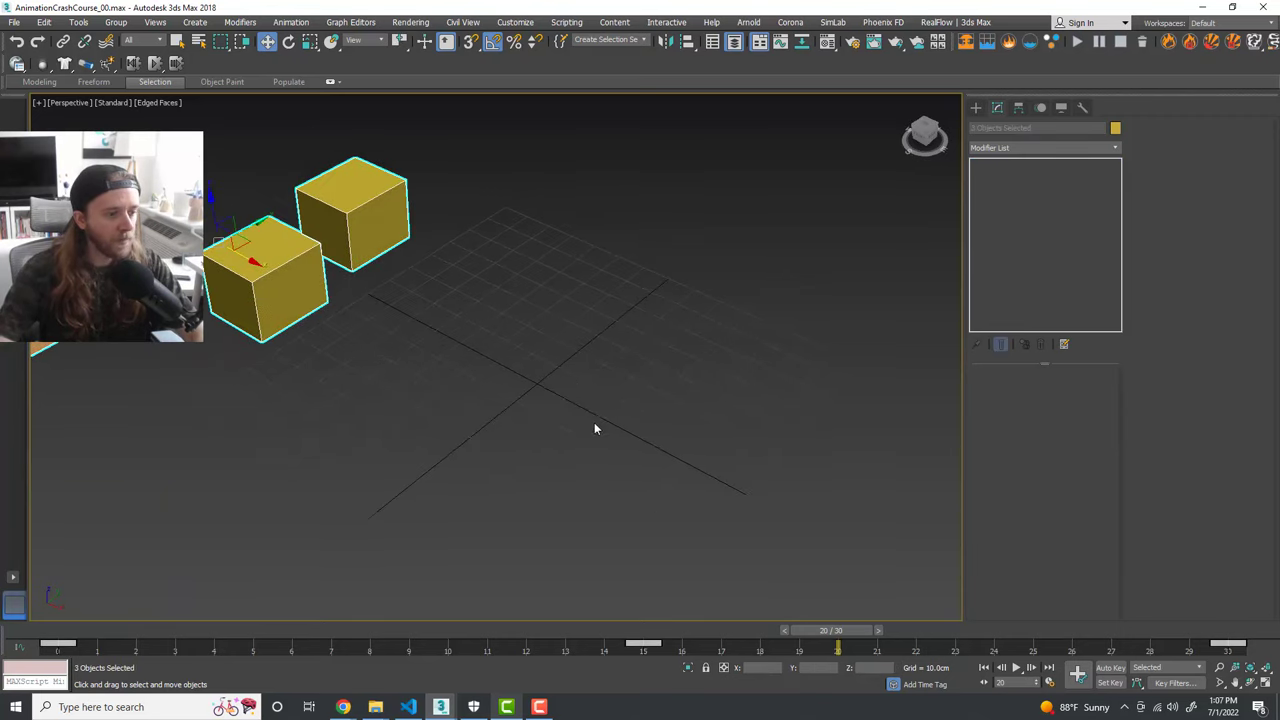
drag(830, 630, 57, 630)
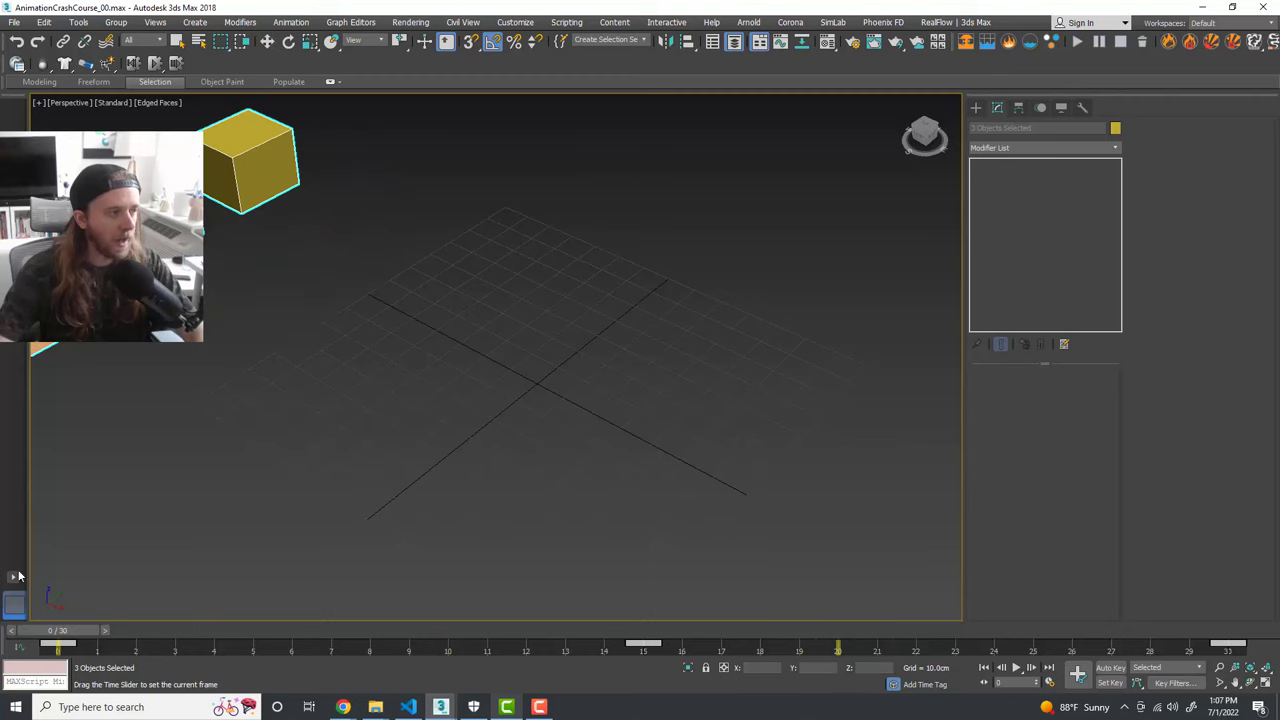
click(539, 456)
alt+middle_drag(672, 434, 708, 436)
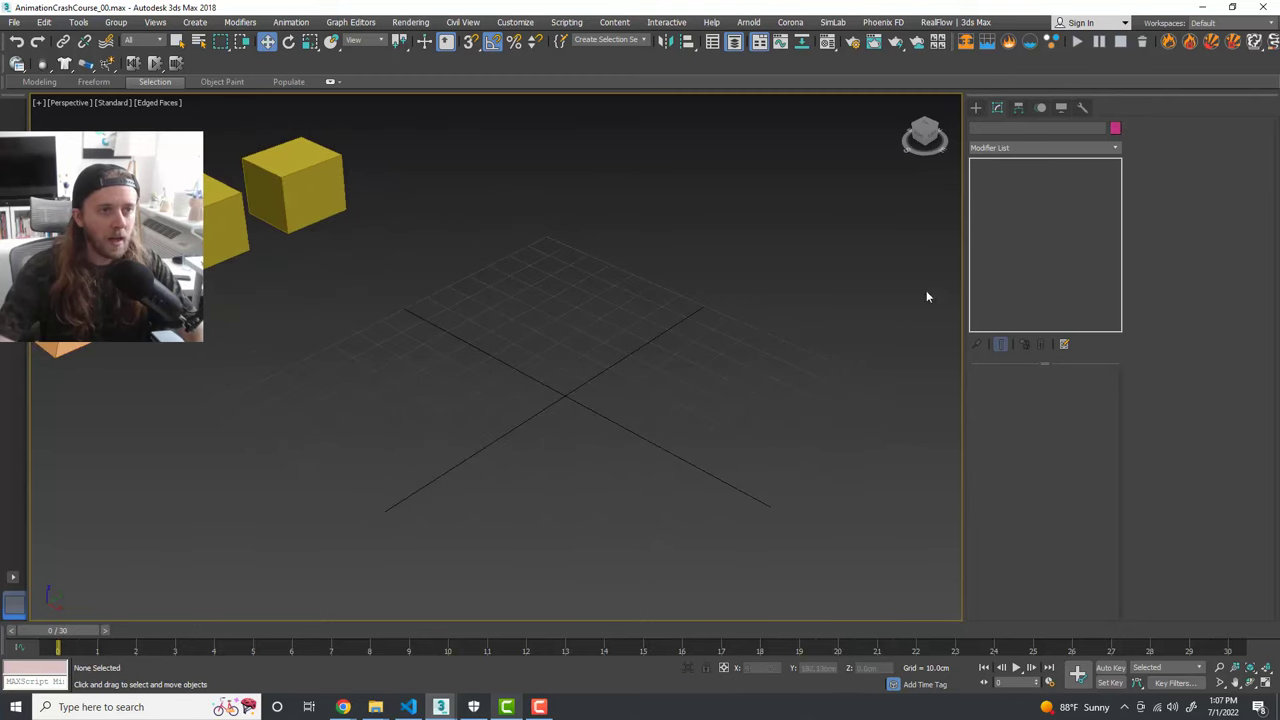
Step: Create a teapot primitive near the grid's origin, at about X 1.2 cm, Y -9.0 cm
click(976, 108)
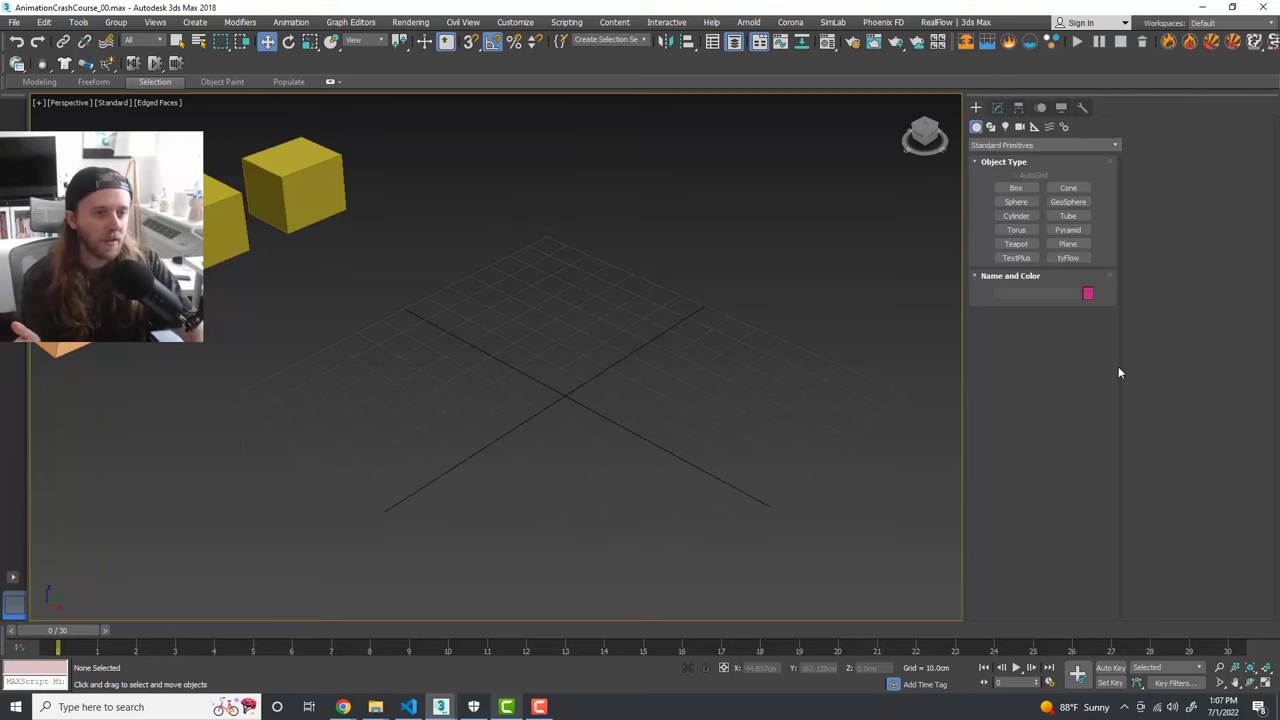
click(1020, 244)
drag(547, 410, 599, 384)
alt+middle_drag(667, 409, 743, 407)
key(w)
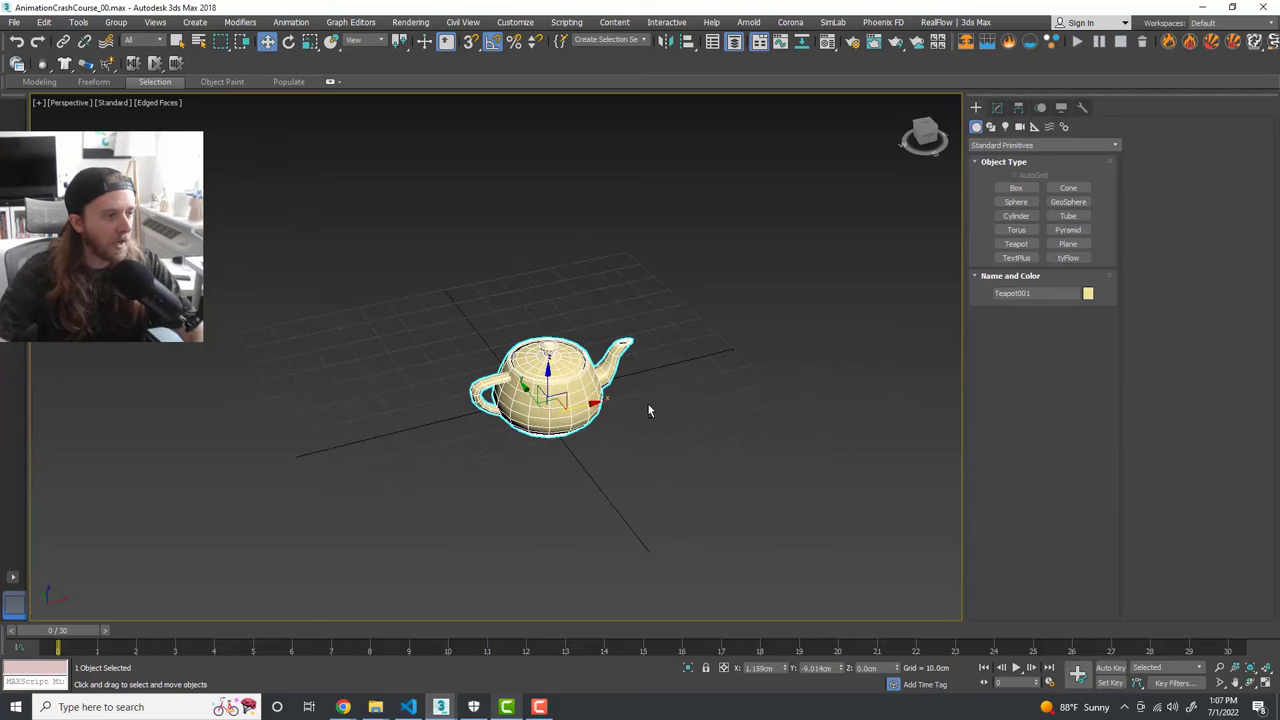
alt+middle_drag(649, 409, 674, 370)
click(675, 375)
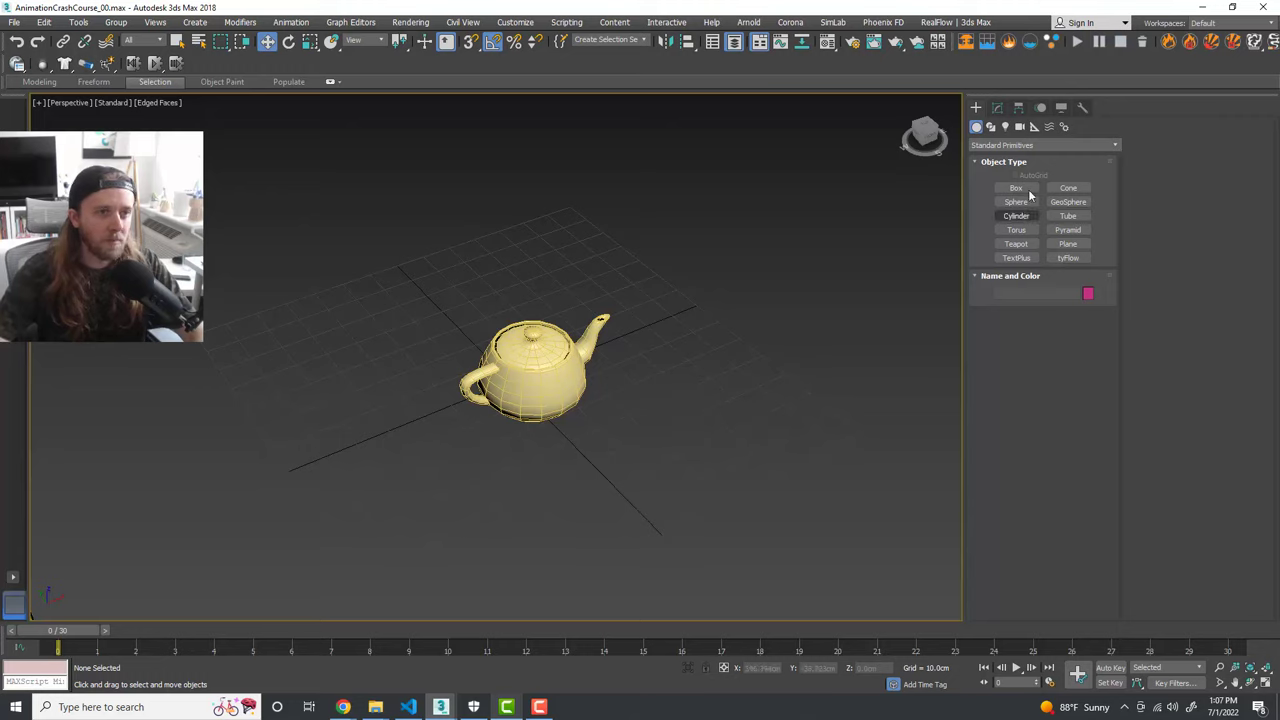
Step: Create a Point helper on the ground plane beside the teapot's spout, at about X 31.8 cm, Y -15.4 cm
click(1035, 131)
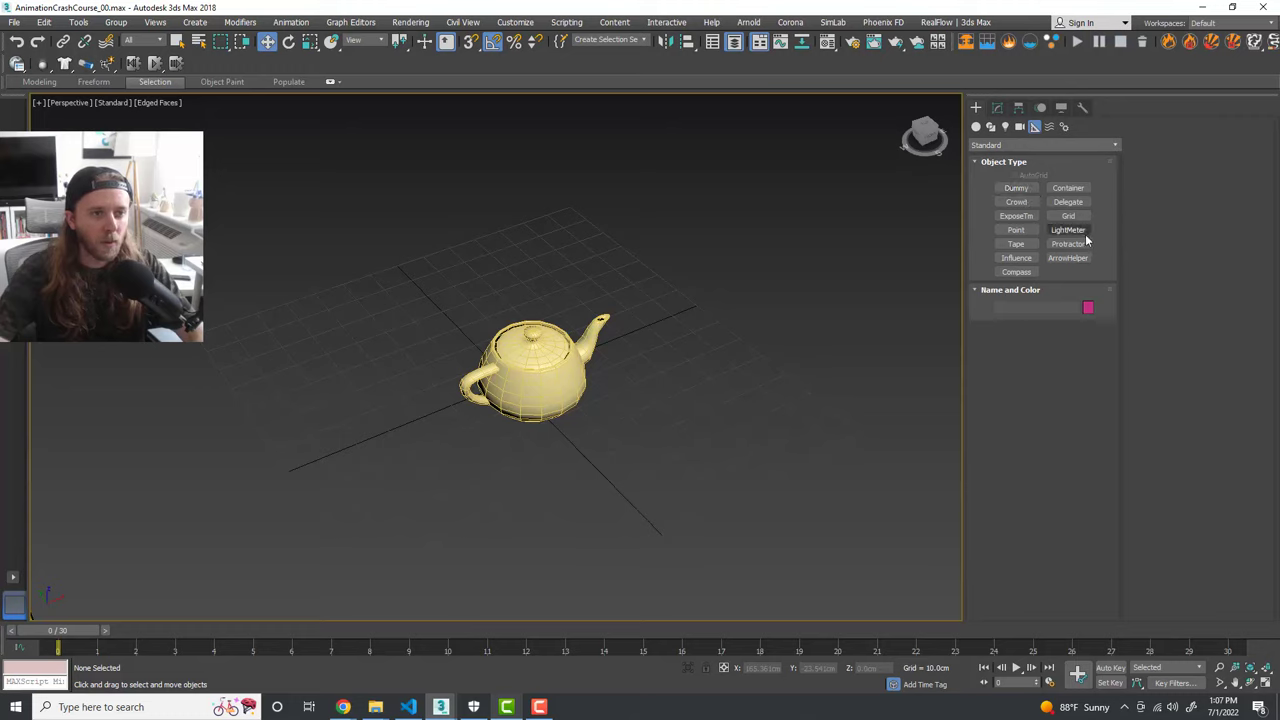
click(1016, 230)
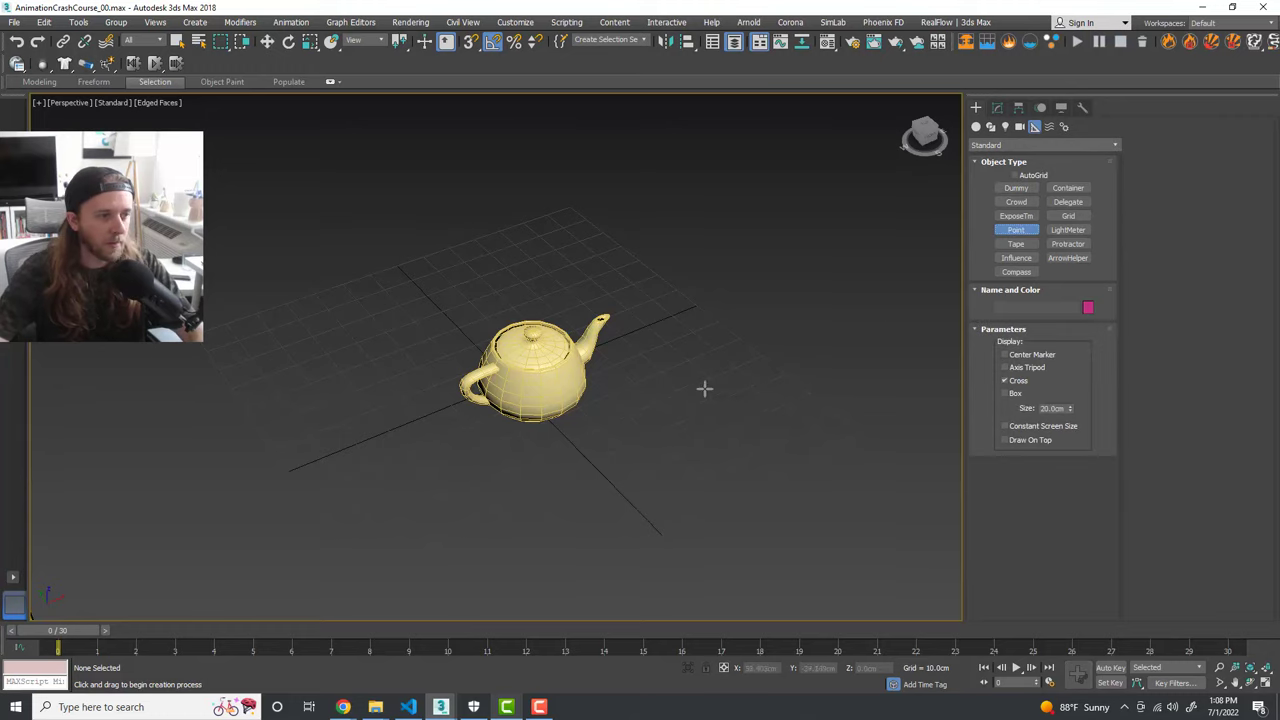
drag(674, 379, 641, 358)
right_click(783, 395)
alt+middle_drag(722, 405, 689, 397)
click(697, 423)
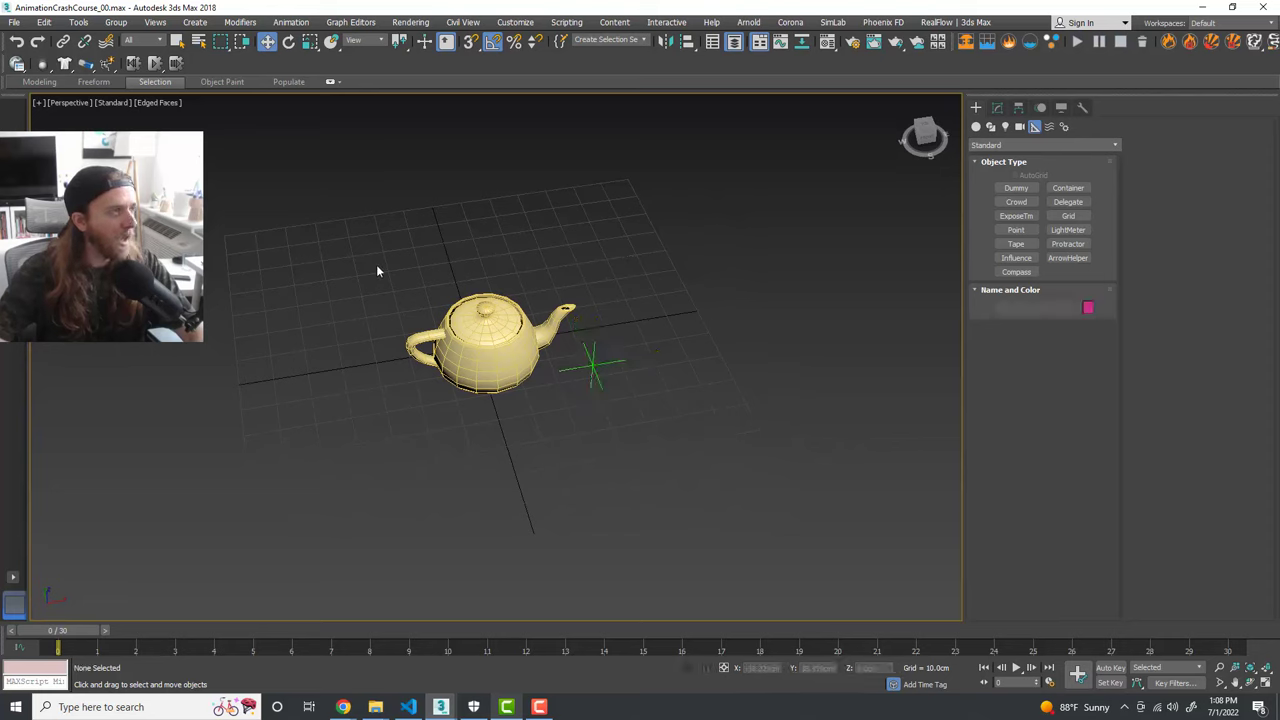
Step: Link the teapot to the point helper so that the helper is its parent
click(62, 42)
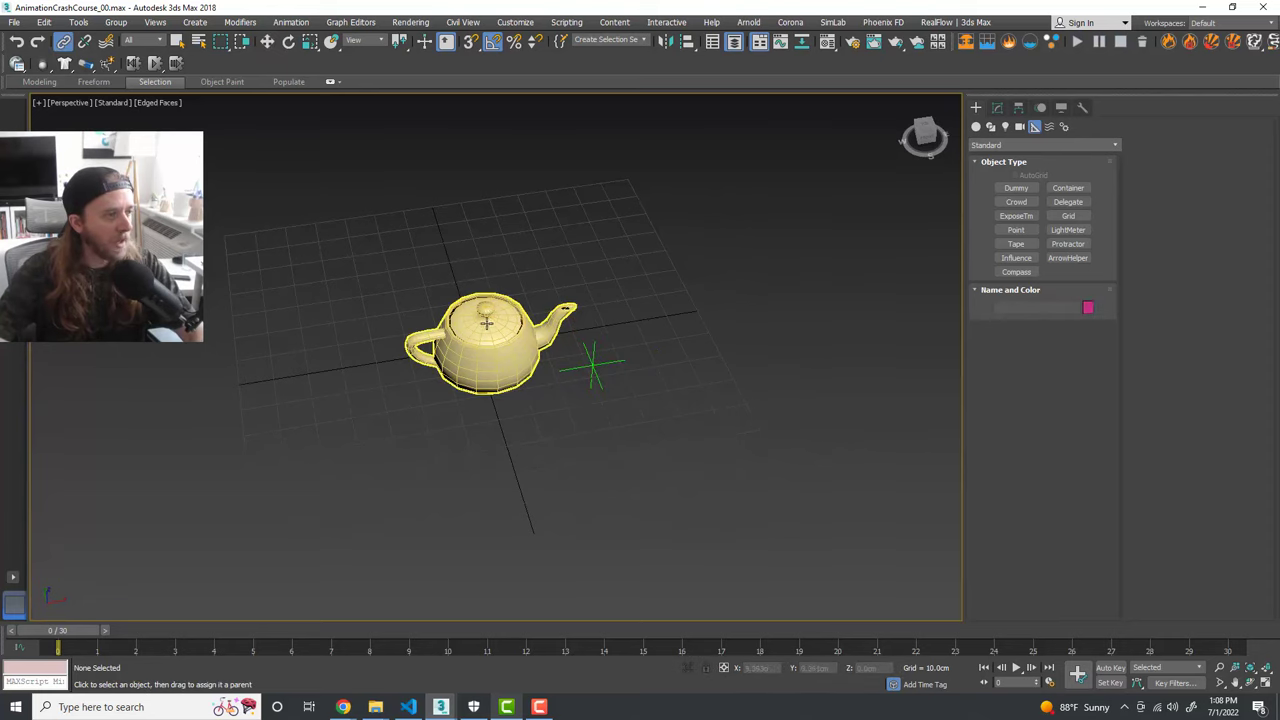
drag(500, 326, 498, 392)
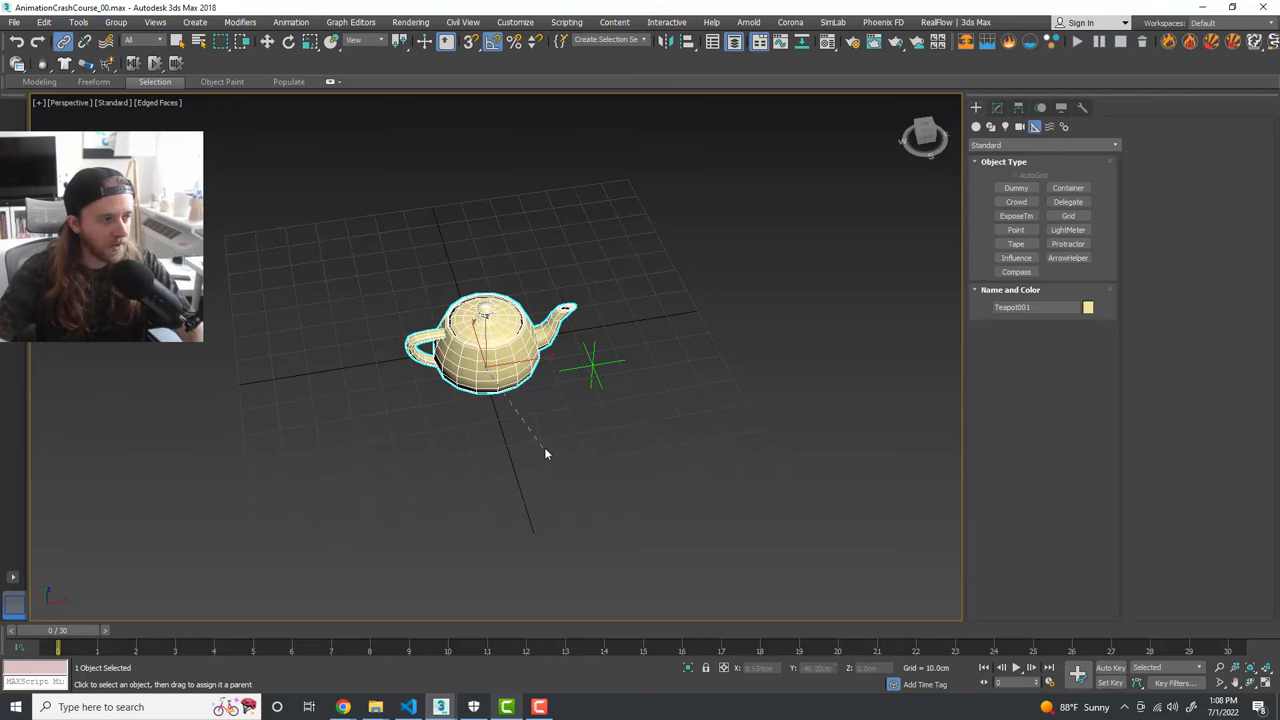
drag(563, 417, 591, 375)
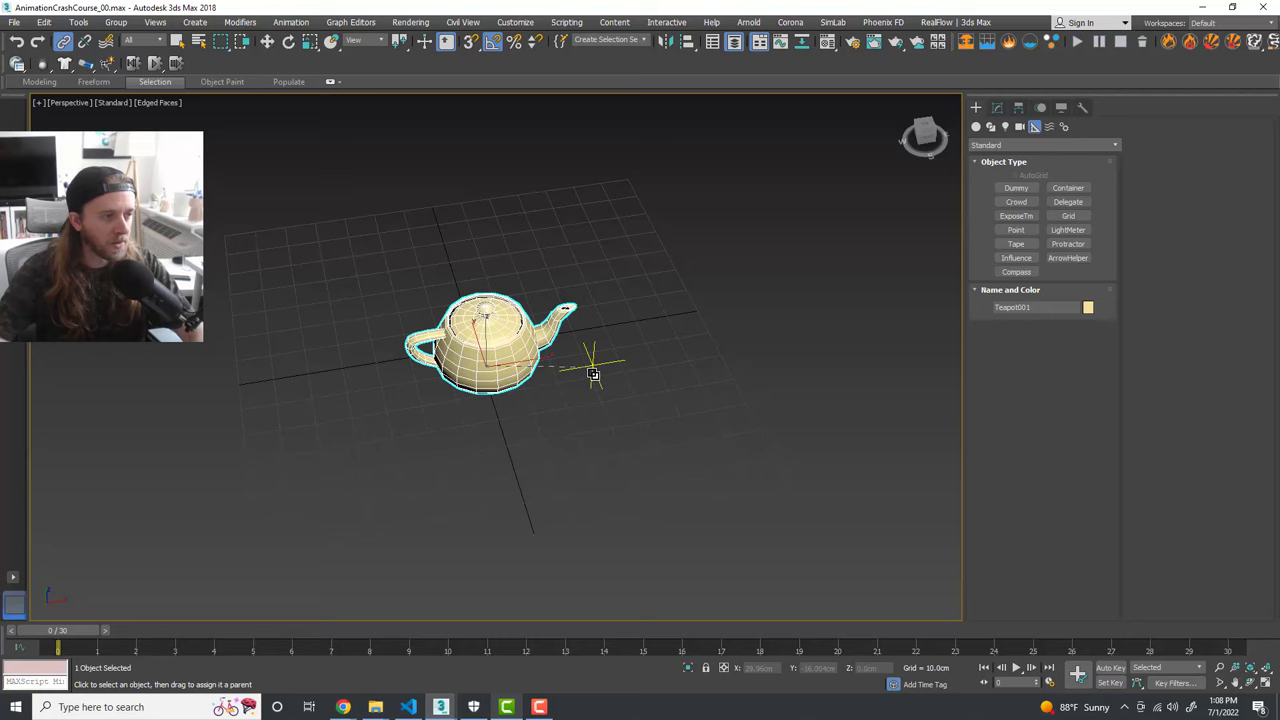
key(w)
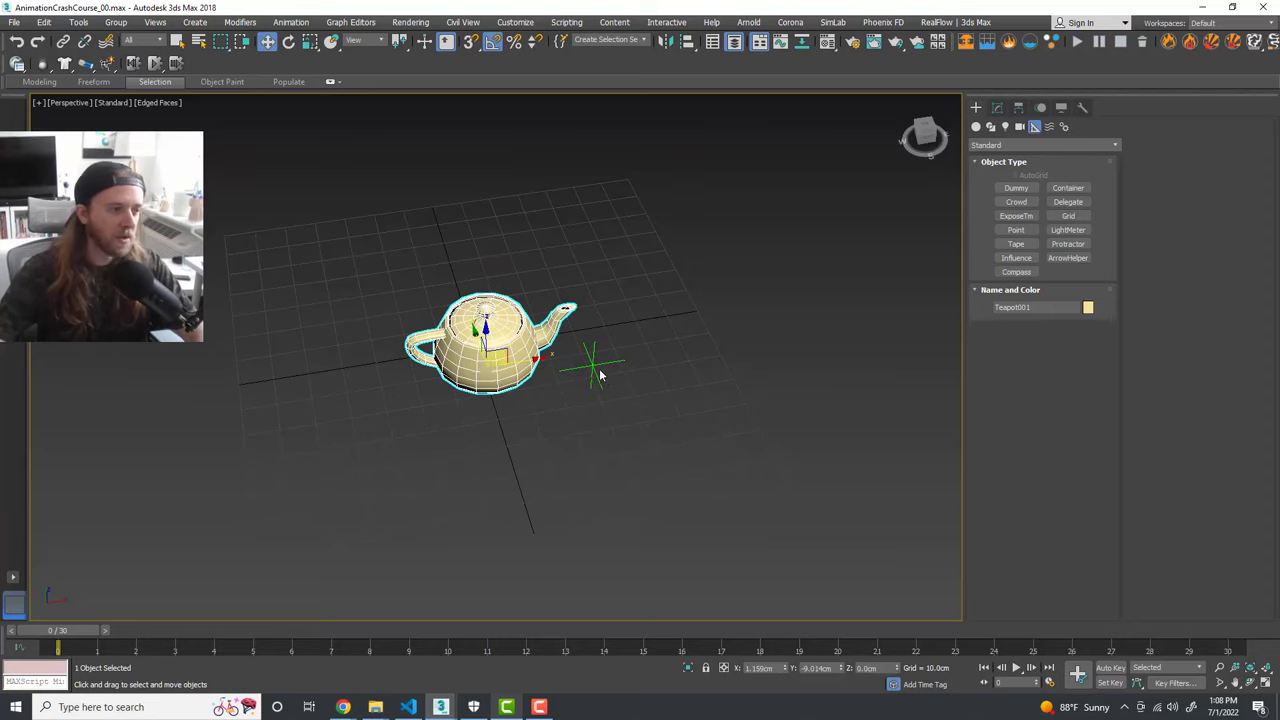
Step: Move the point helper around the ground plane to test the link, leaving it at about X 32.4 cm, Y -12.6 cm
click(594, 367)
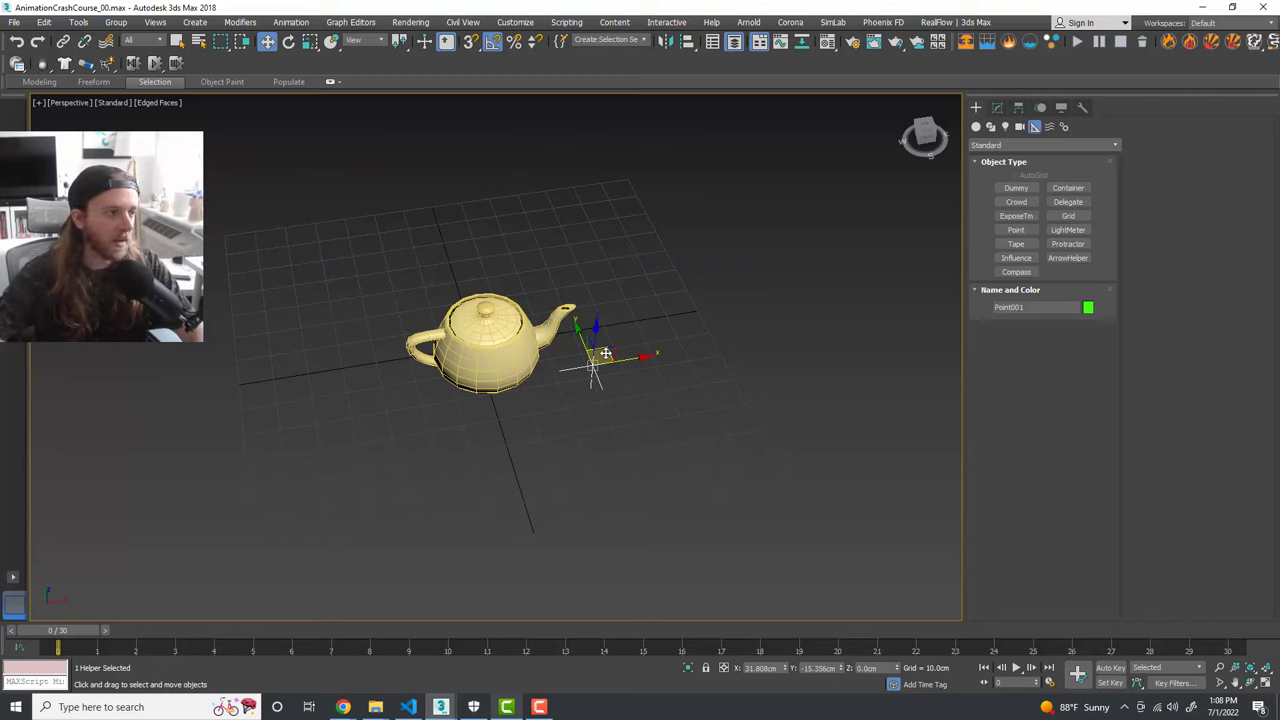
drag(605, 353, 645, 376)
drag(598, 307, 605, 346)
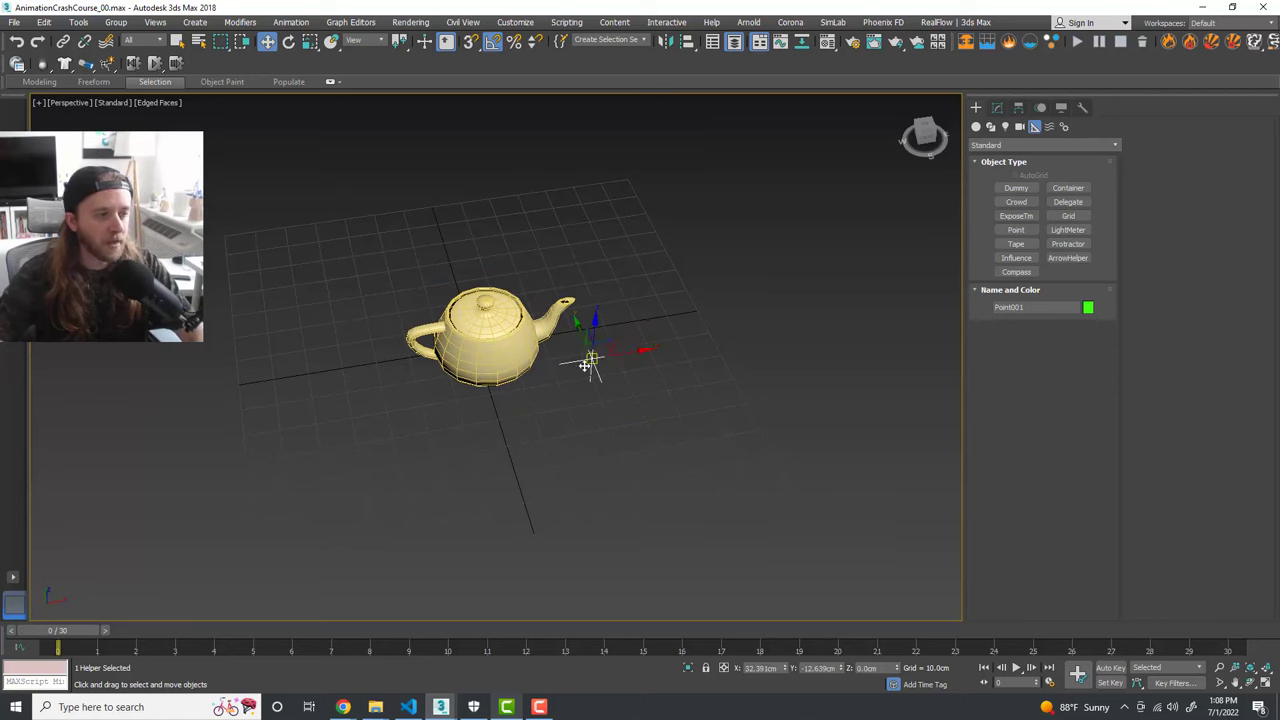
Step: Move the teapot independently to about X 0.9 cm, Y -4.7 cm, and the point helper to about X 25.2 cm, Y -10.7 cm
click(505, 342)
drag(503, 346, 498, 343)
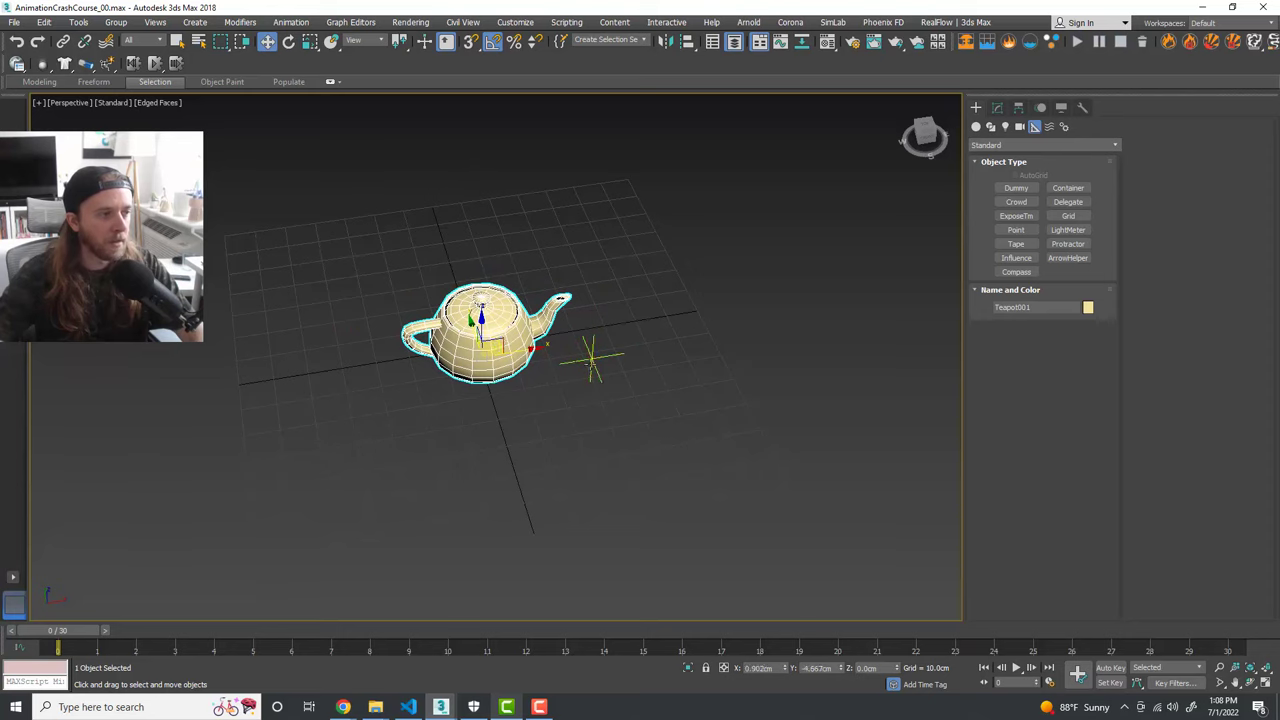
click(592, 358)
mouse_move(592, 358)
mouse_down()
mouse_move(586, 372)
mouse_move(580, 348)
mouse_up()
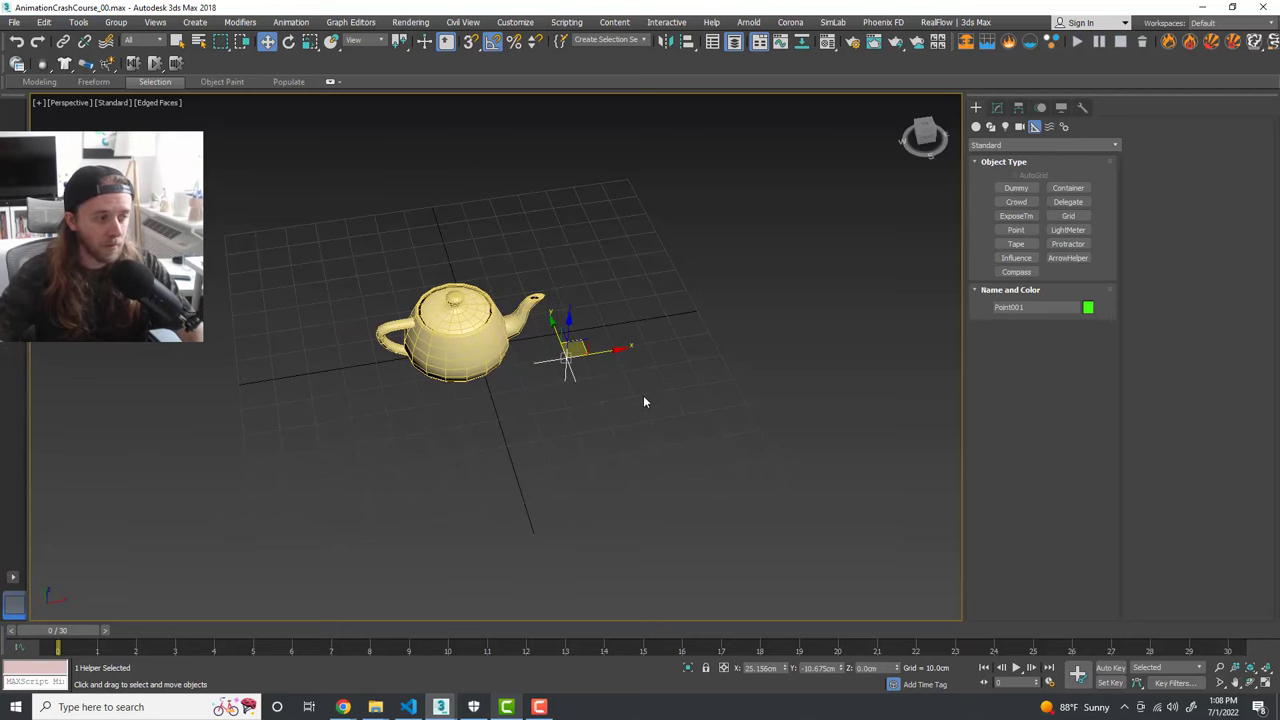
Step: Using Auto Key, animate the point helper to about X 136.1 cm at frame 15 and copy its frame 0 key to frame 30
click(641, 403)
scroll(614, 397, down, 4)
mouse_move(614, 397)
alt+middle_down()
mouse_move(536, 396)
mouse_move(603, 420)
alt+middle_up()
scroll(562, 413, up, 2)
scroll(562, 413, up, 3)
click(600, 393)
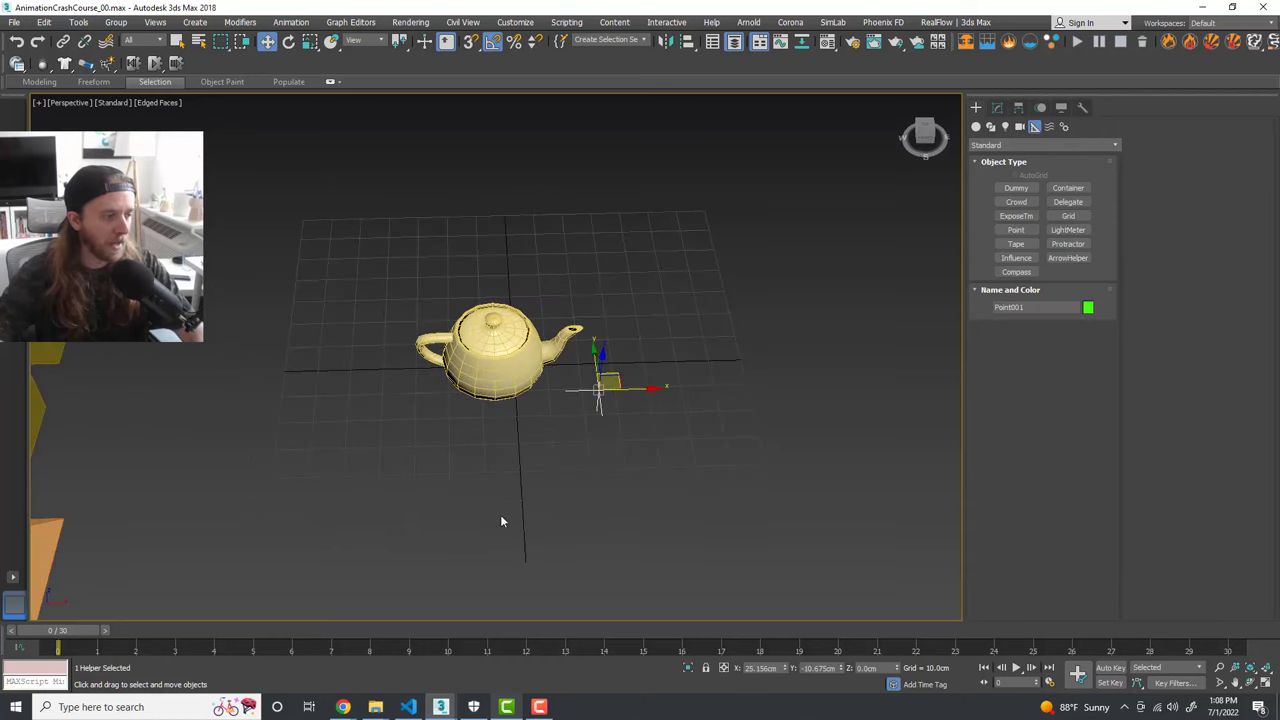
drag(83, 637, 650, 659)
click(1108, 668)
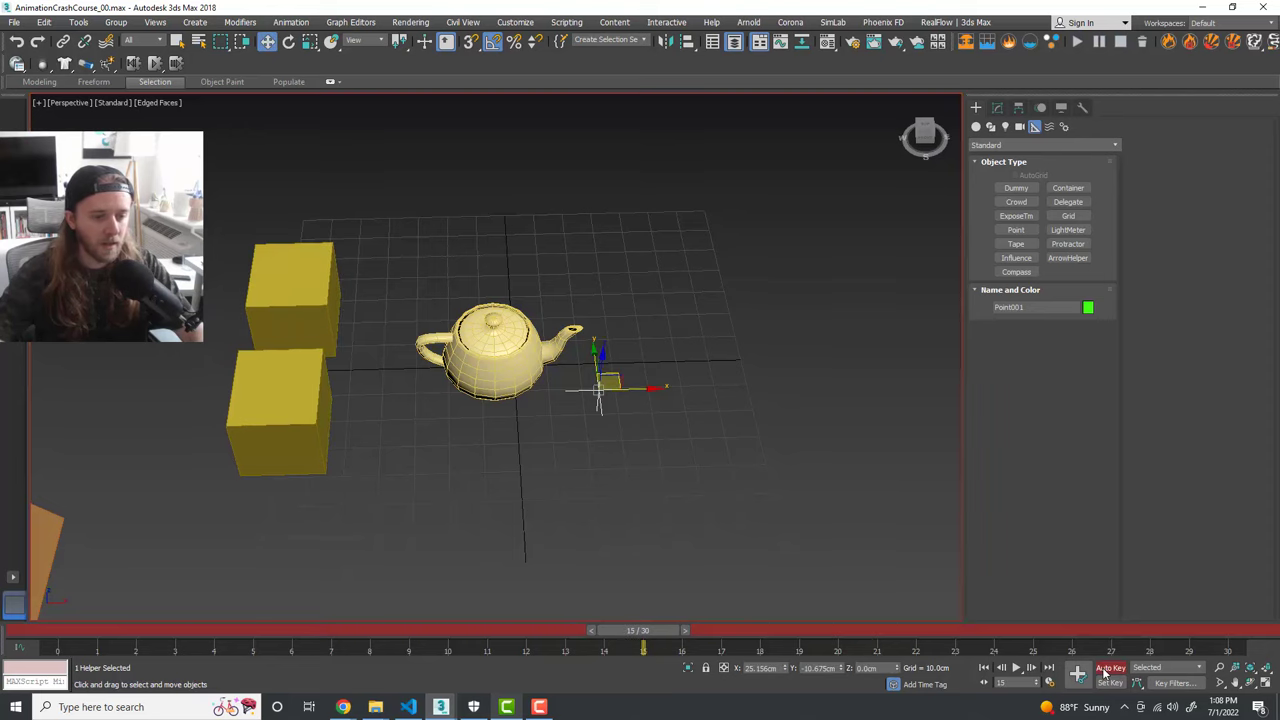
drag(640, 389, 1010, 408)
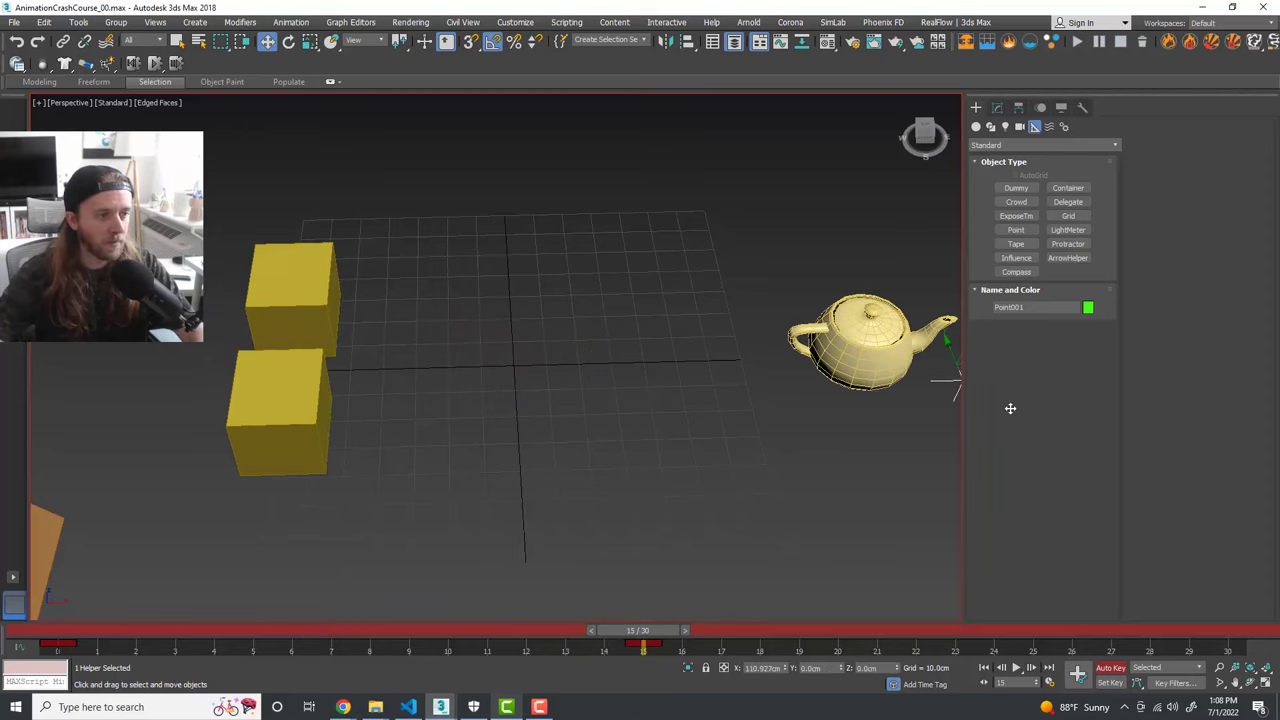
middle_drag(823, 453, 680, 415)
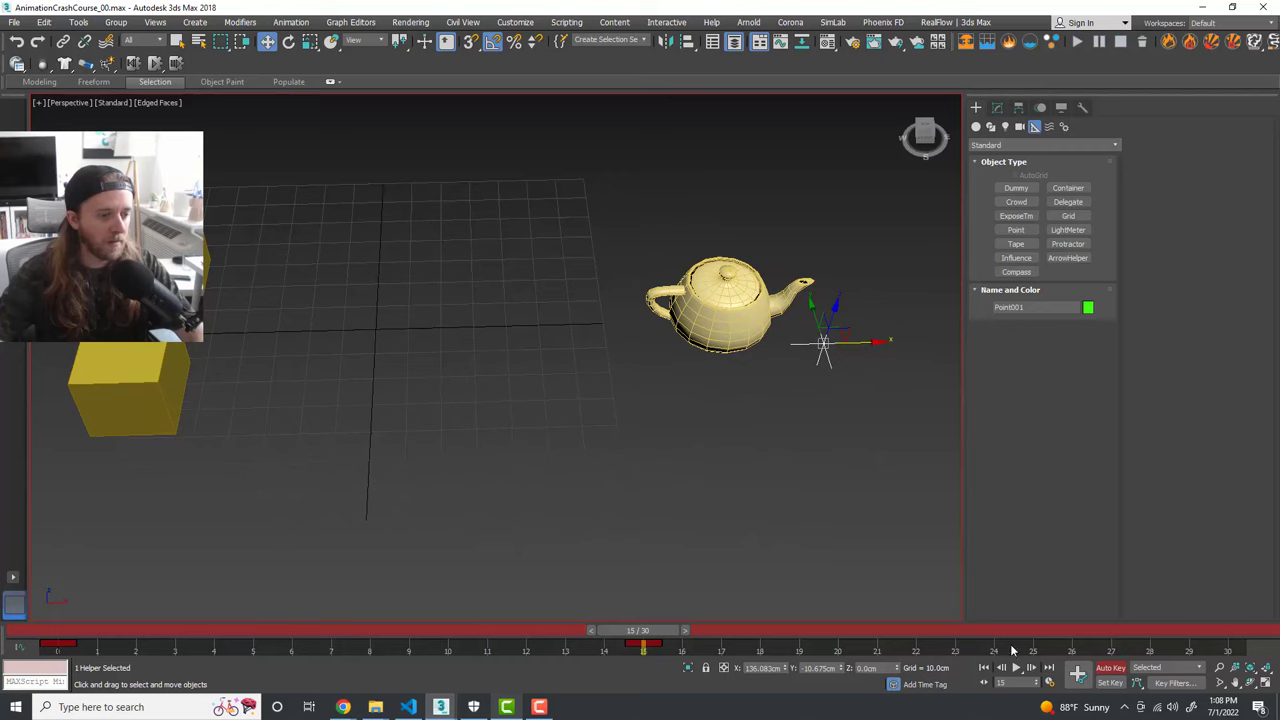
click(1119, 669)
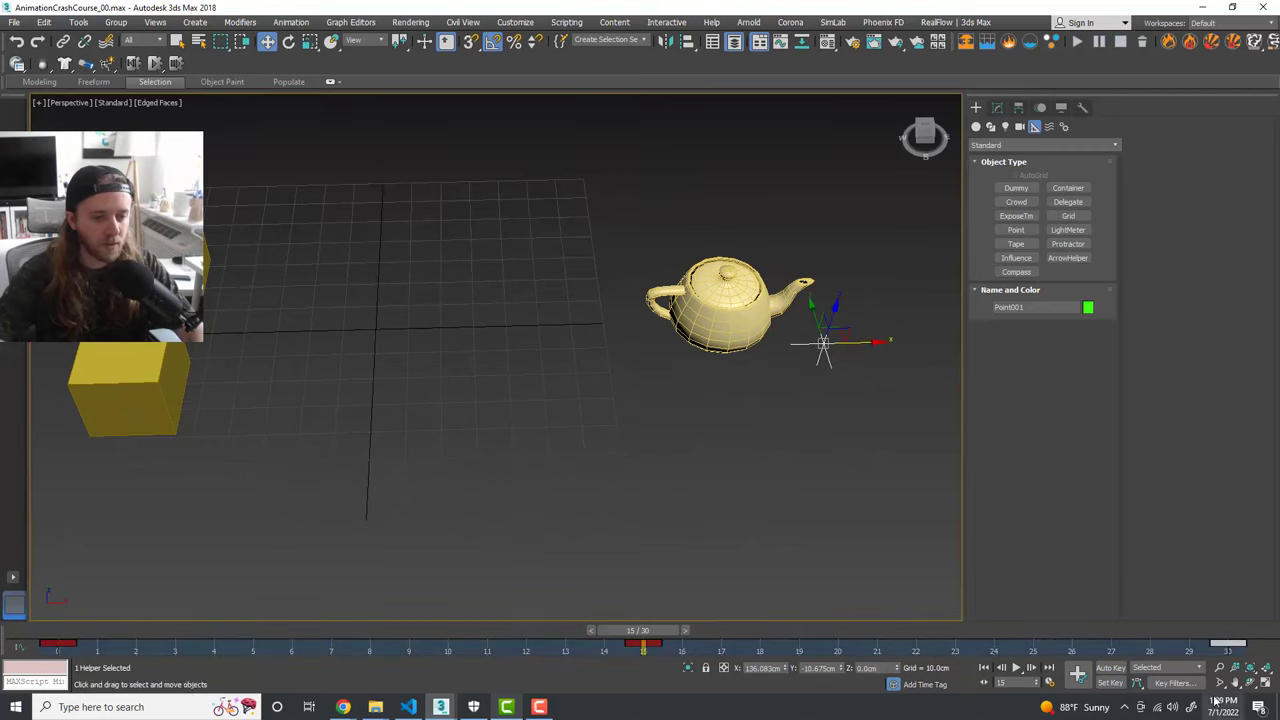
Step: Play back the point helper's animation with the linked teapot and return to frame 0
click(1016, 666)
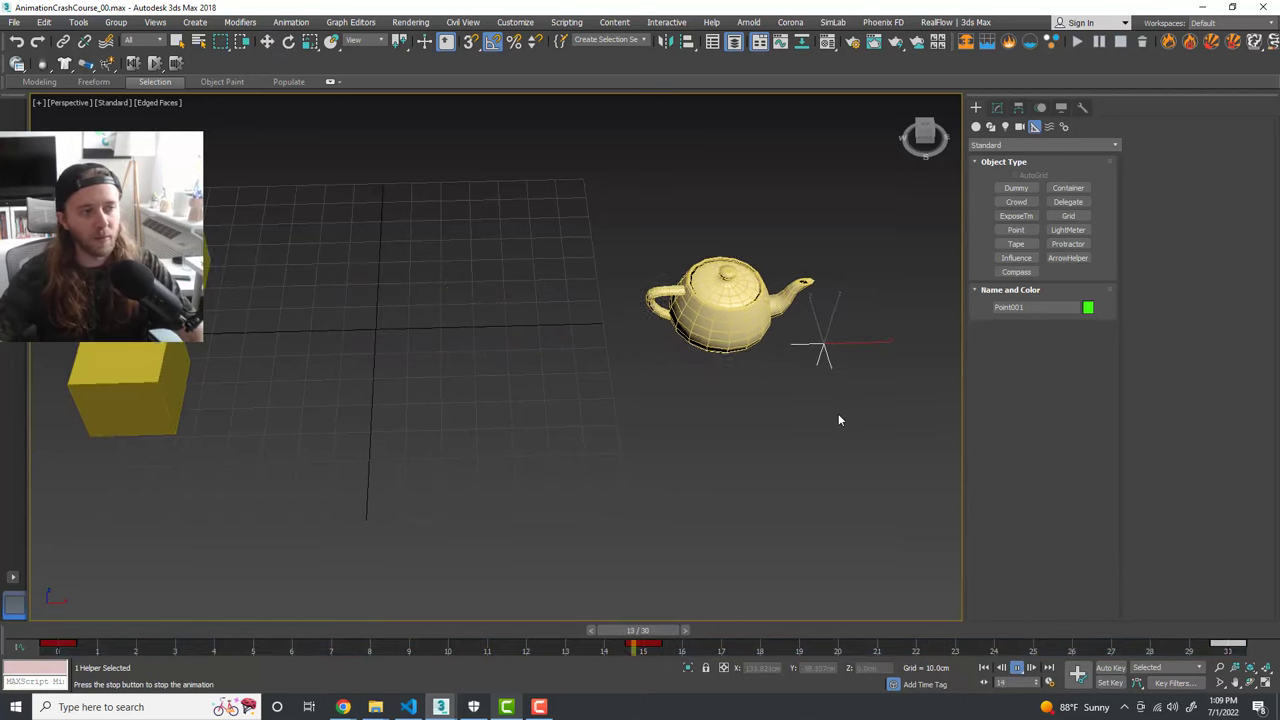
drag(254, 631, 29, 634)
key(w)
alt+middle_drag(410, 438, 546, 408)
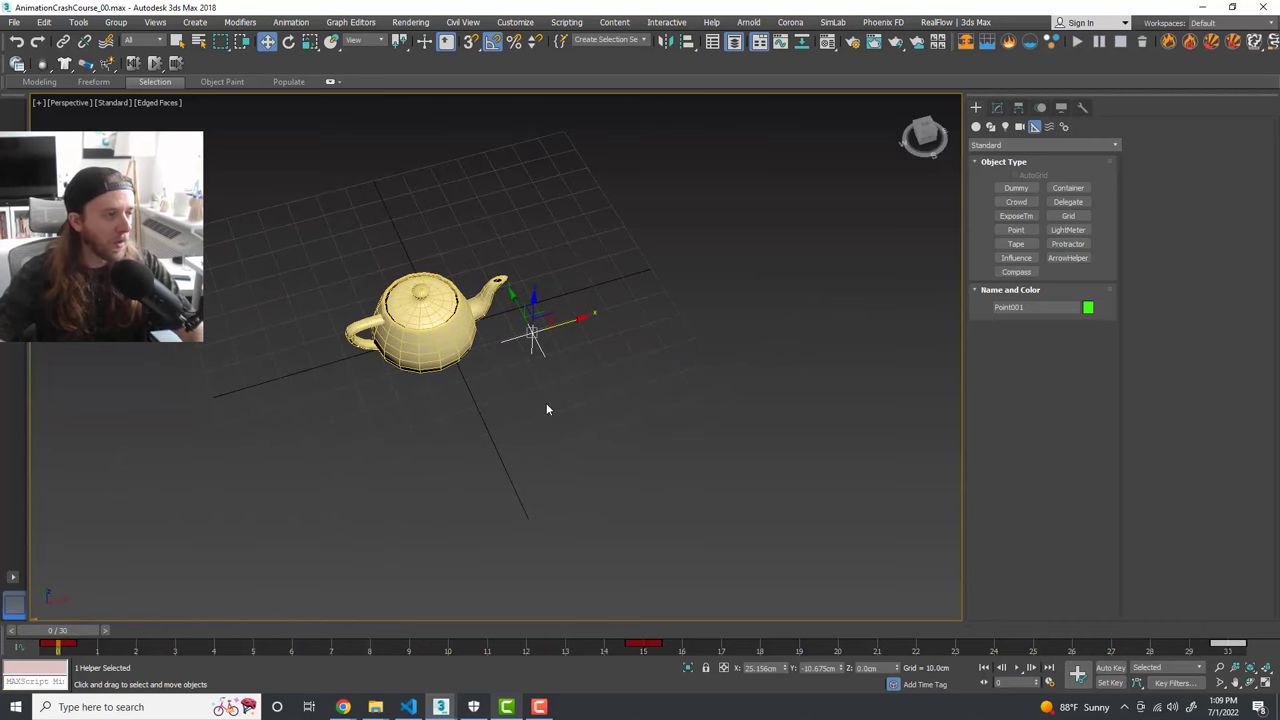
click(546, 408)
Step: Select the teapot and scrub between frames 0 and 12 to examine its inherited motion and its own keys
click(428, 331)
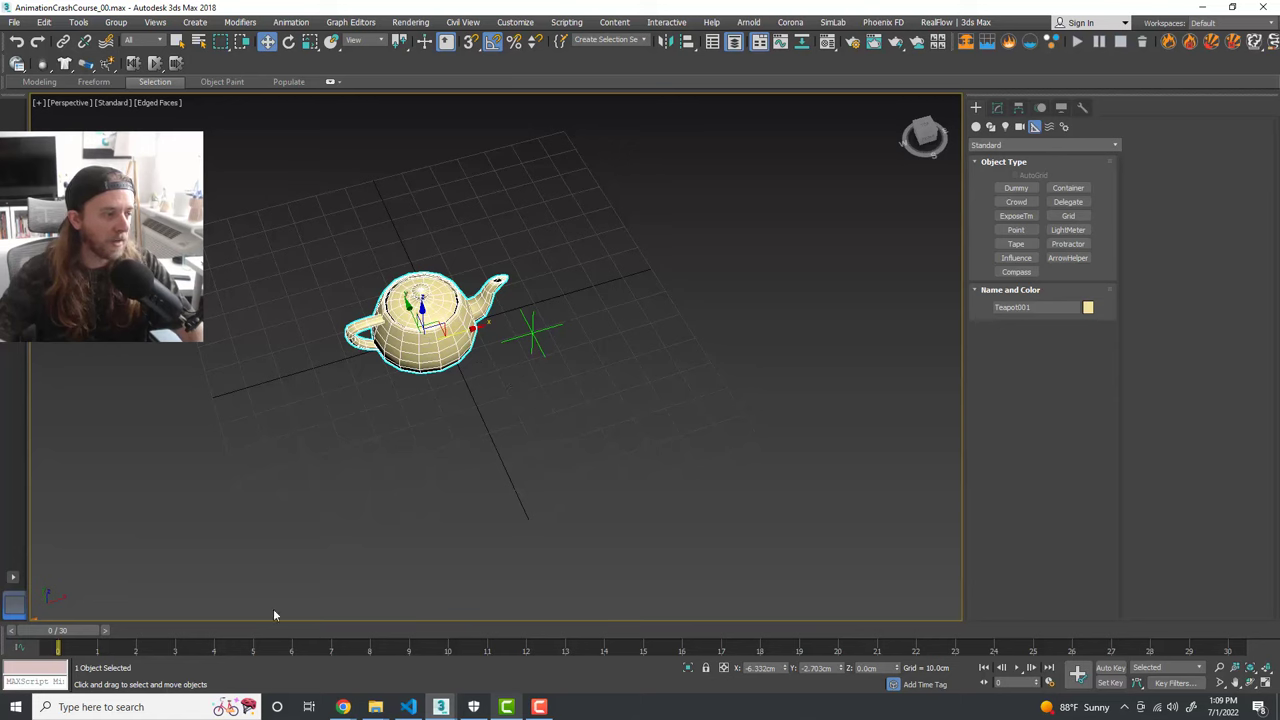
drag(57, 630, 548, 653)
key(w)
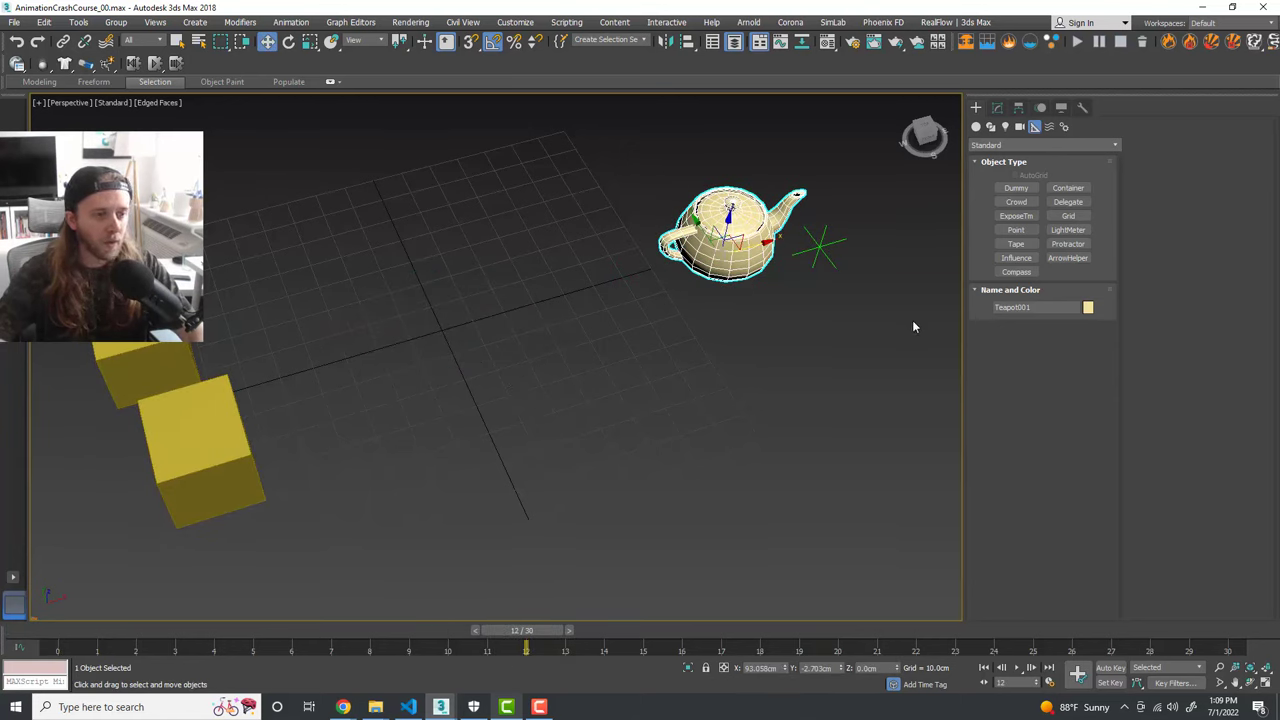
middle_drag(780, 378, 707, 401)
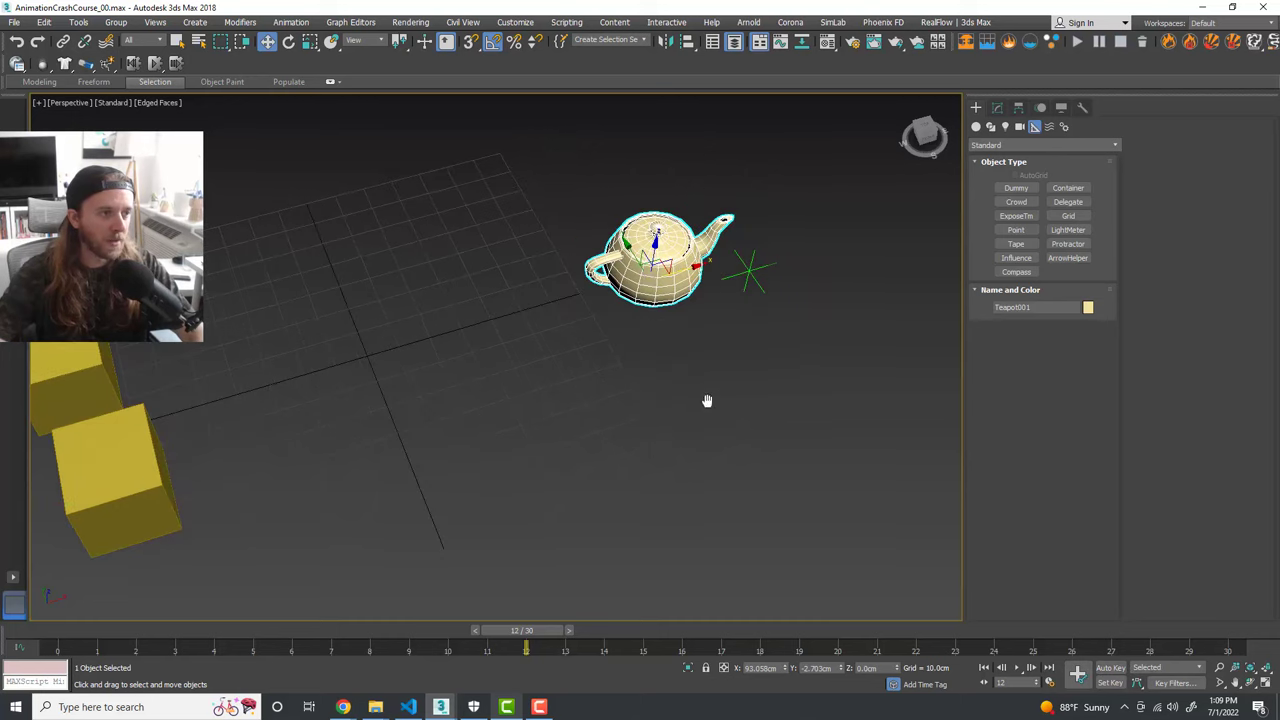
drag(526, 630, 10, 645)
key(w)
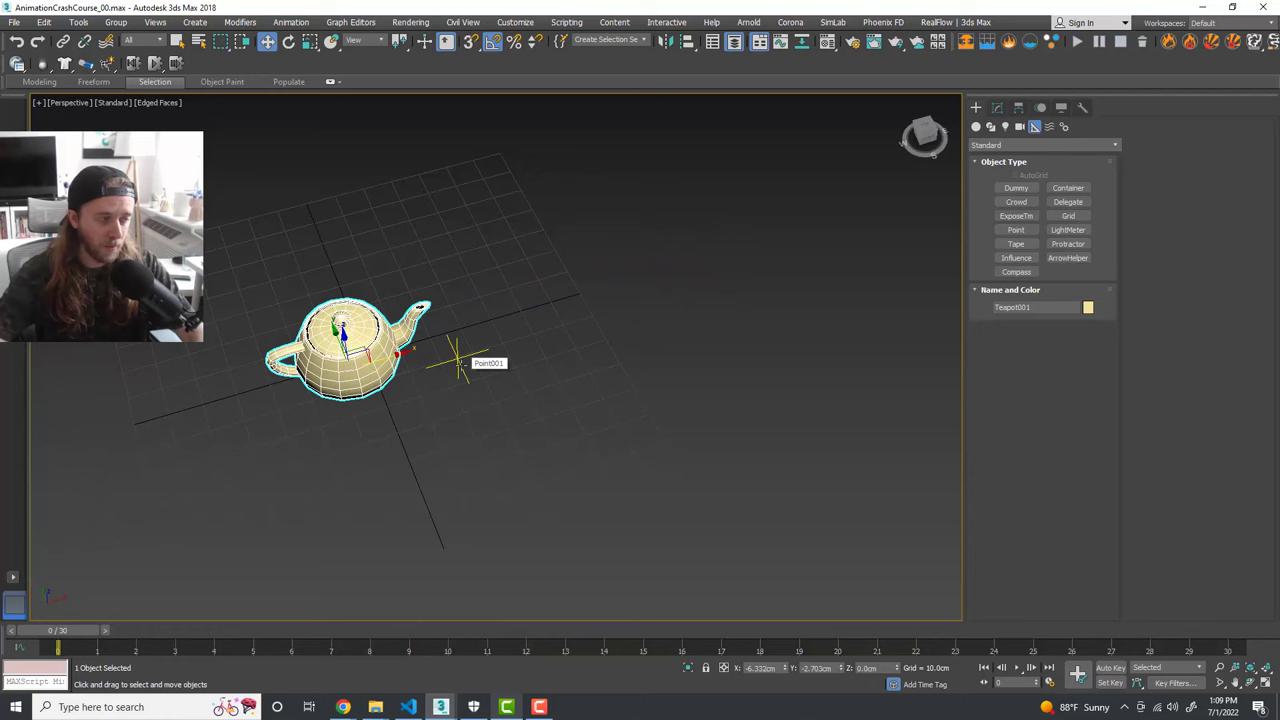
Step: Using Auto Key, key the teapot at about X 17.8 cm, Y -27.1 cm on frame 5 and X 128.5 cm, Y 34.1 cm on frame 11
click(1110, 667)
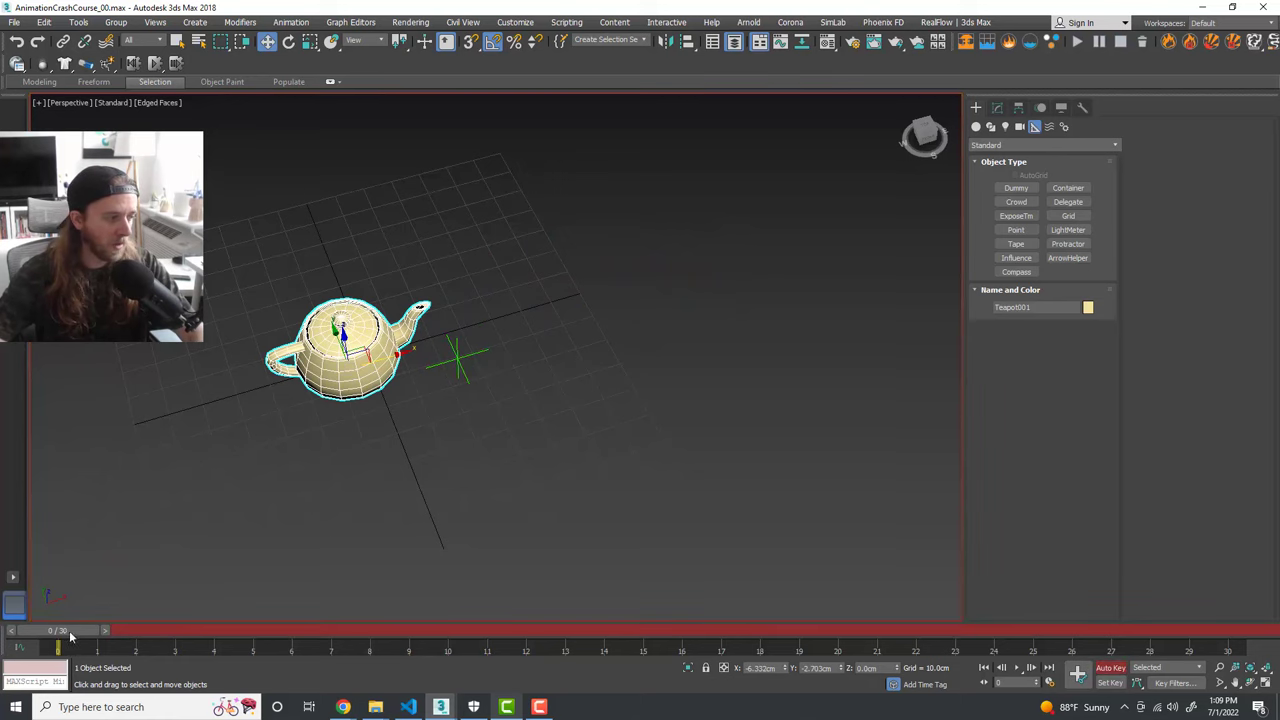
drag(70, 632, 253, 630)
drag(461, 324, 548, 385)
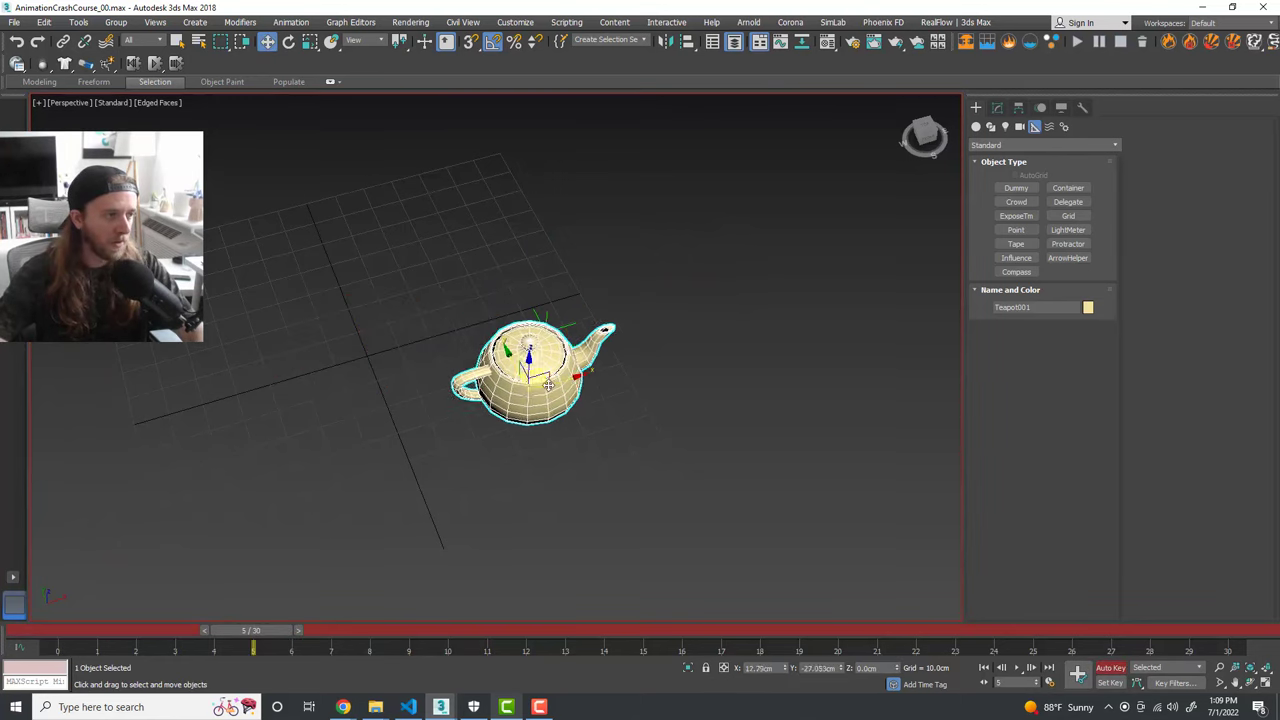
drag(262, 632, 495, 632)
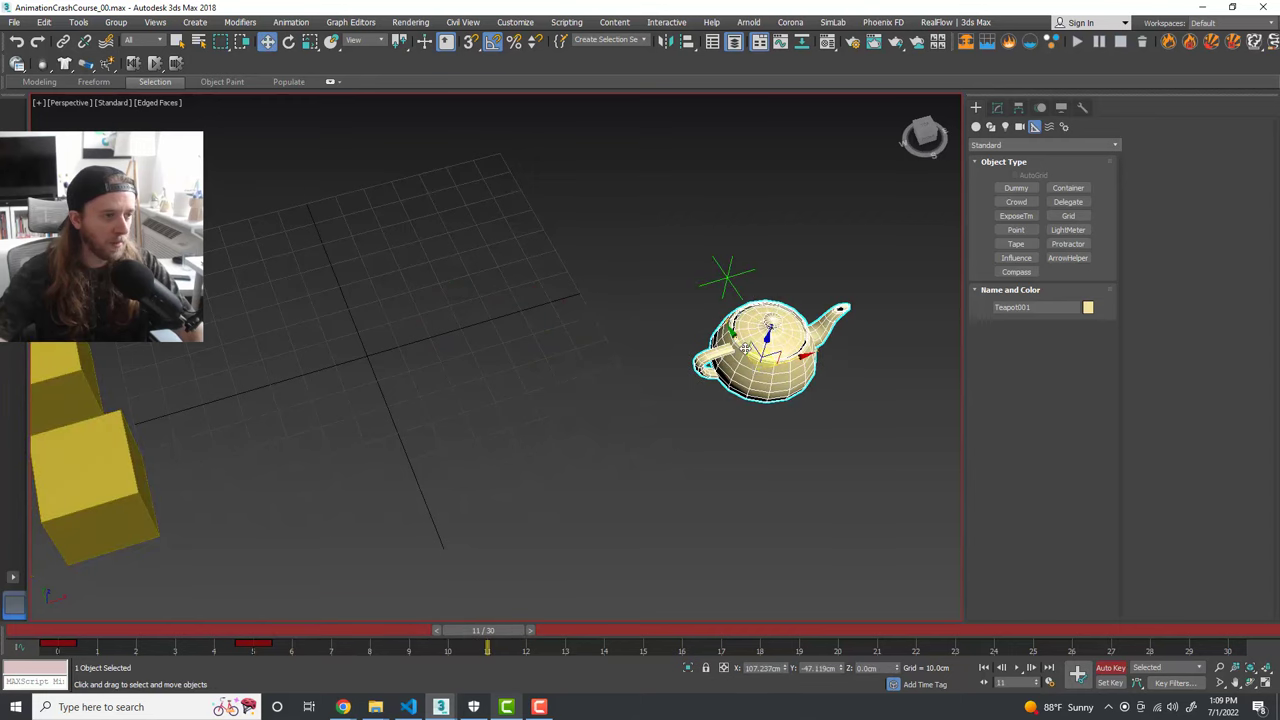
drag(745, 349, 677, 384)
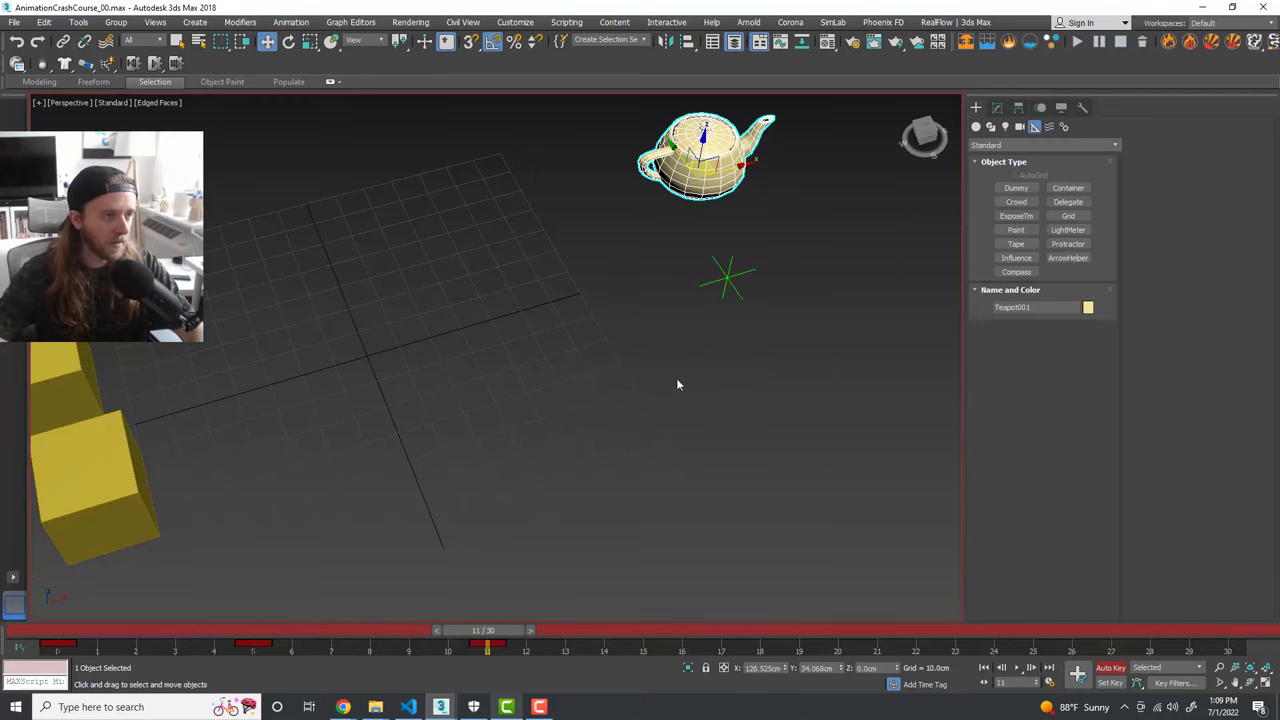
Step: Key the teapot at new positions on frames 19 and 24, then scrub back through its motion to frame 0
drag(480, 632, 799, 632)
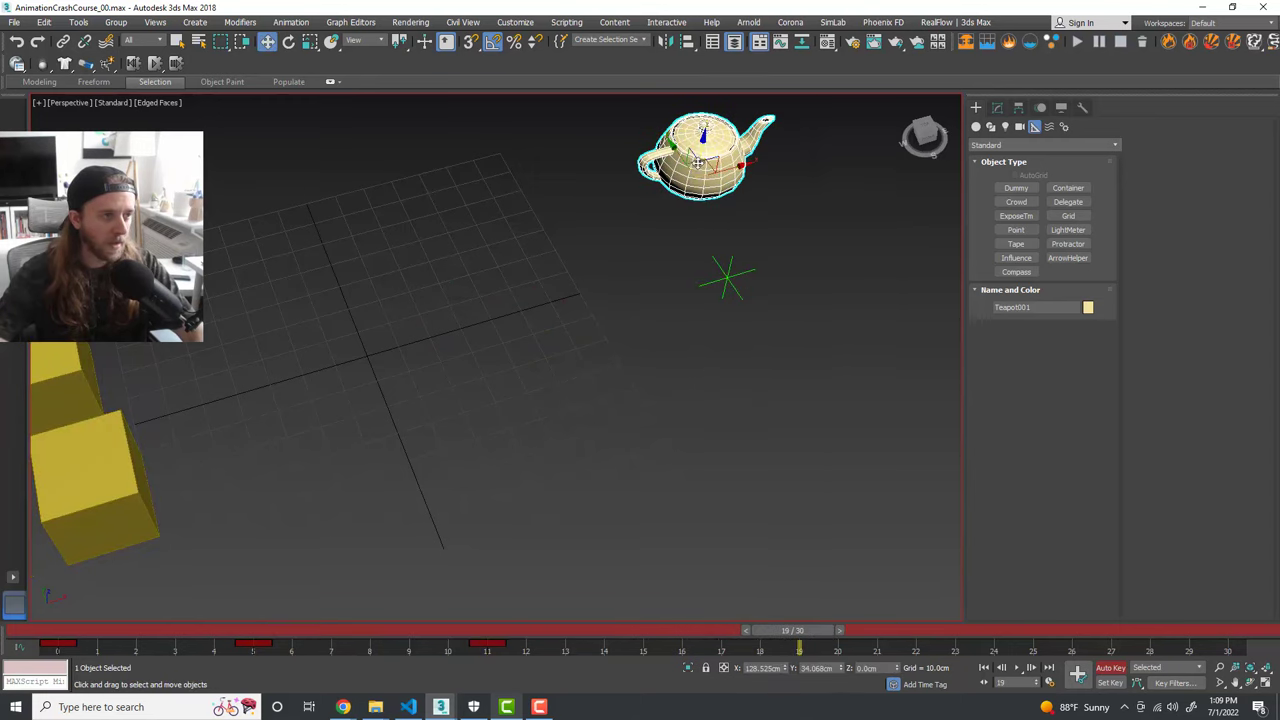
drag(706, 170, 681, 408)
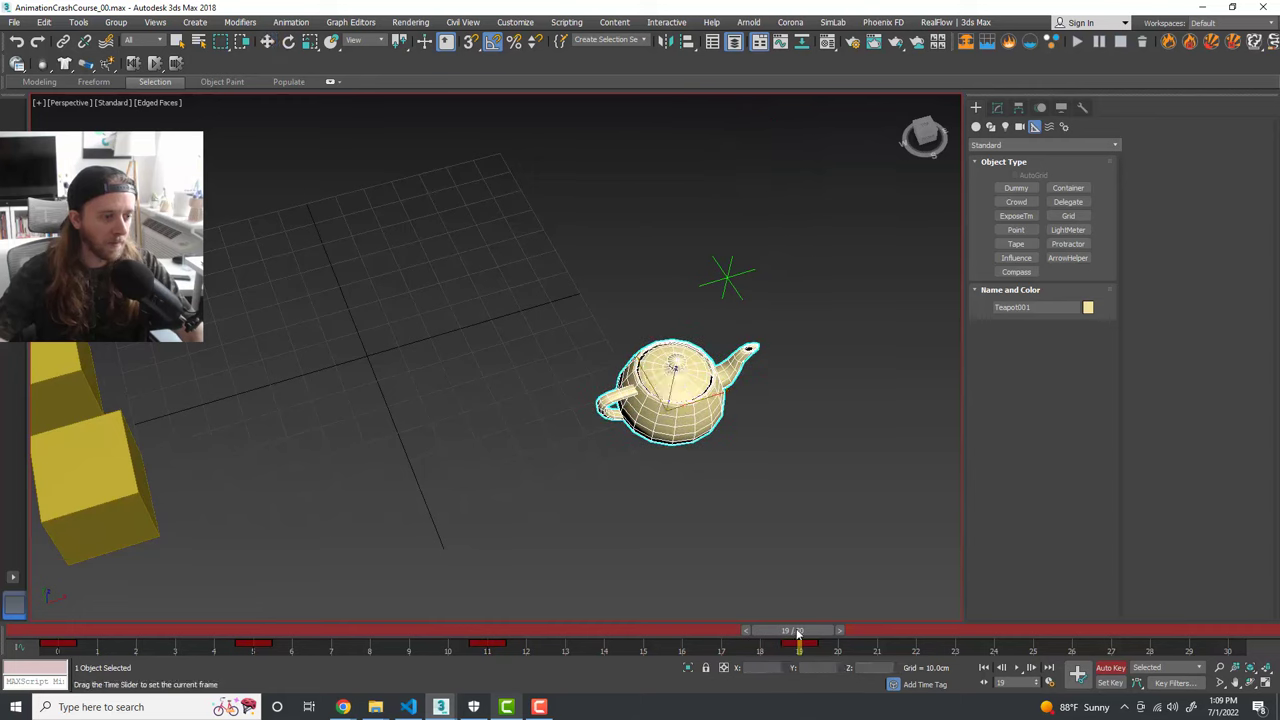
drag(795, 632, 1005, 636)
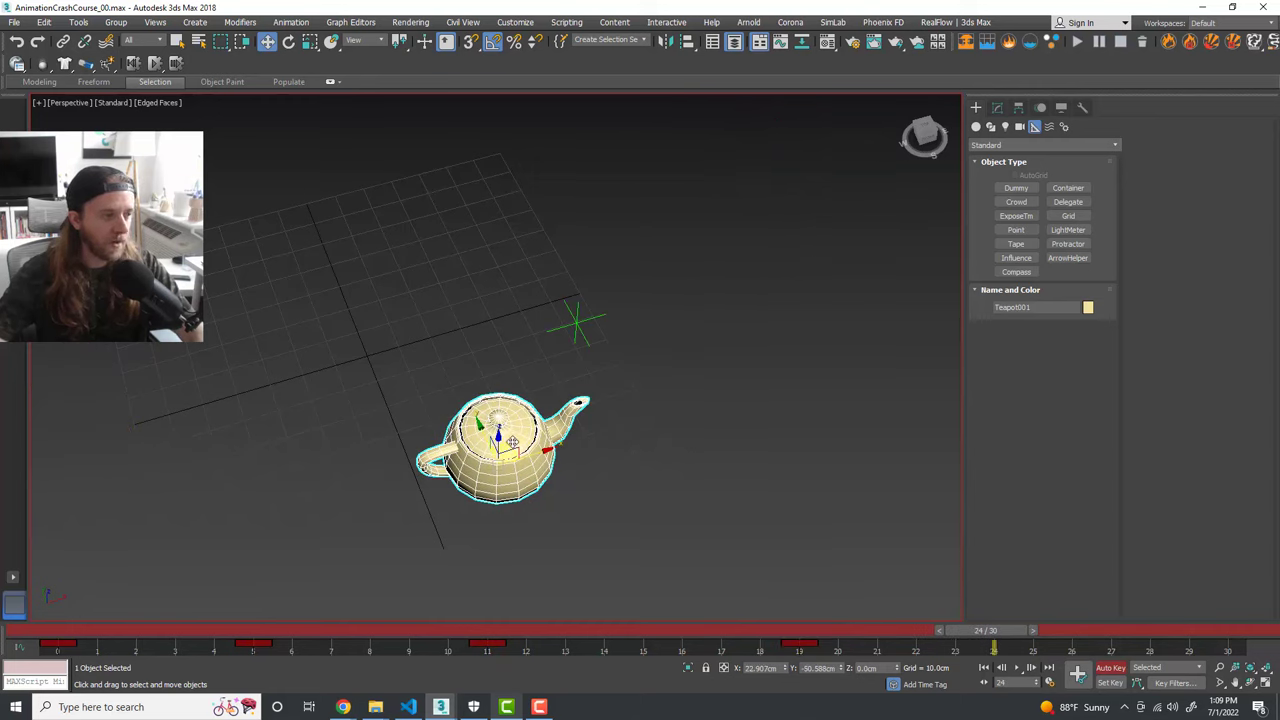
drag(512, 443, 416, 289)
drag(993, 636, 58, 628)
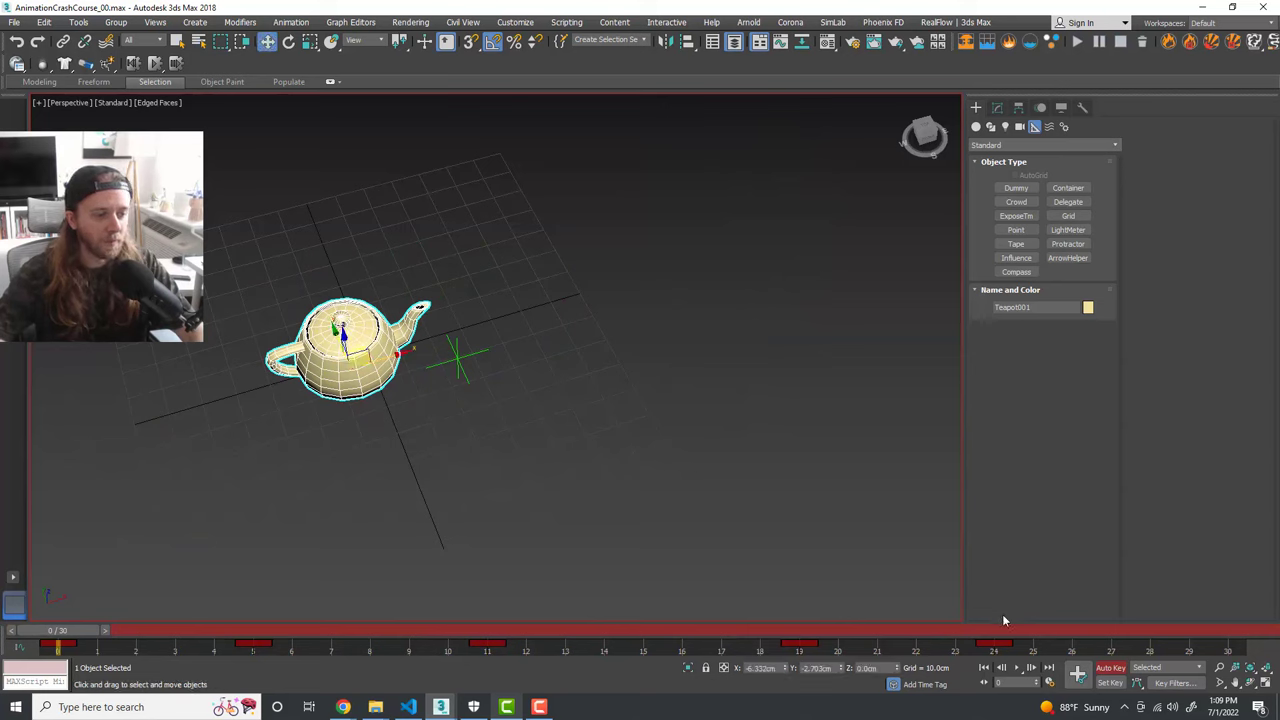
Step: Turn off Auto Key and delete all of the teapot's keys
click(1113, 668)
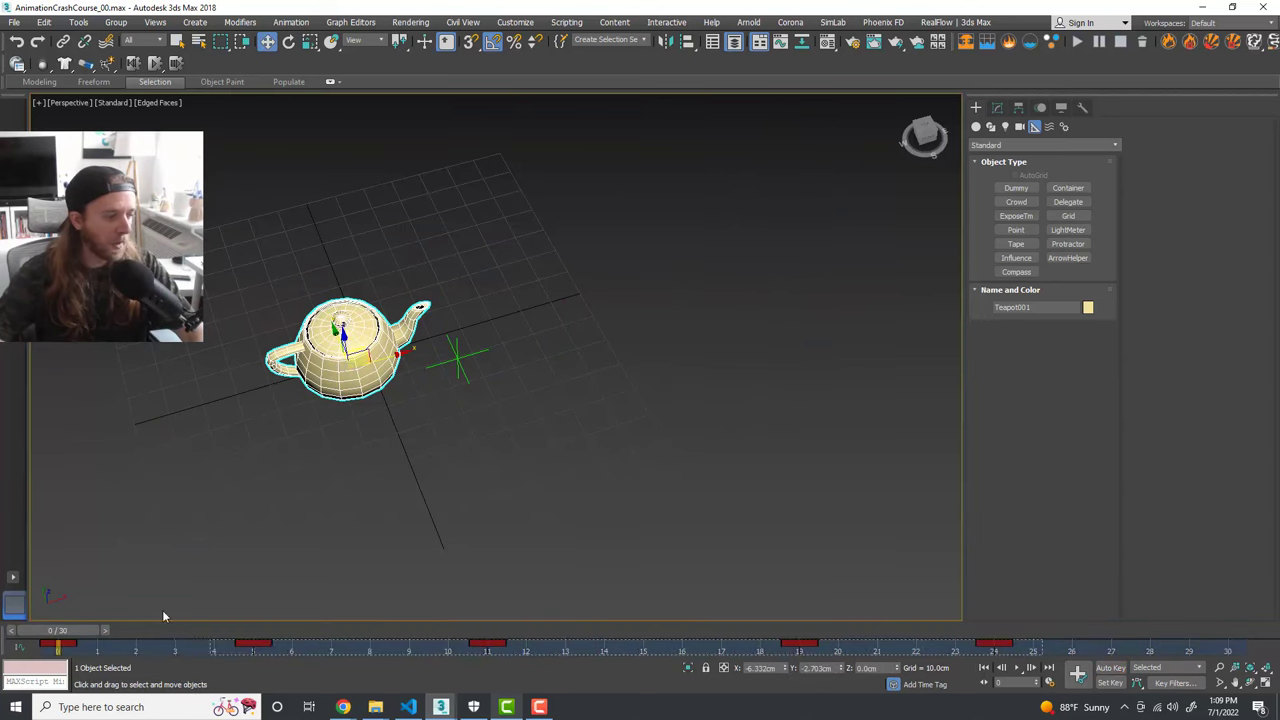
drag(59, 628, 45, 632)
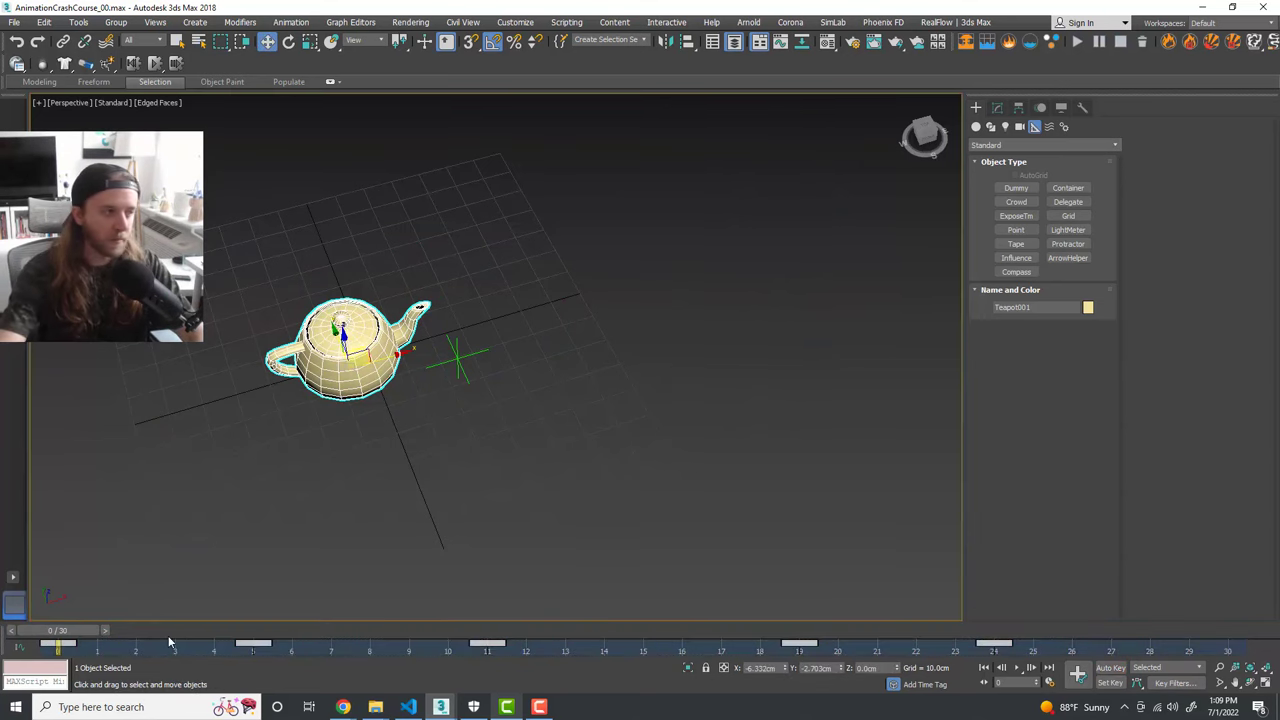
key(Delete)
Step: Assign a Noise Position controller to the teapot's position track
middle_drag(434, 463, 512, 413)
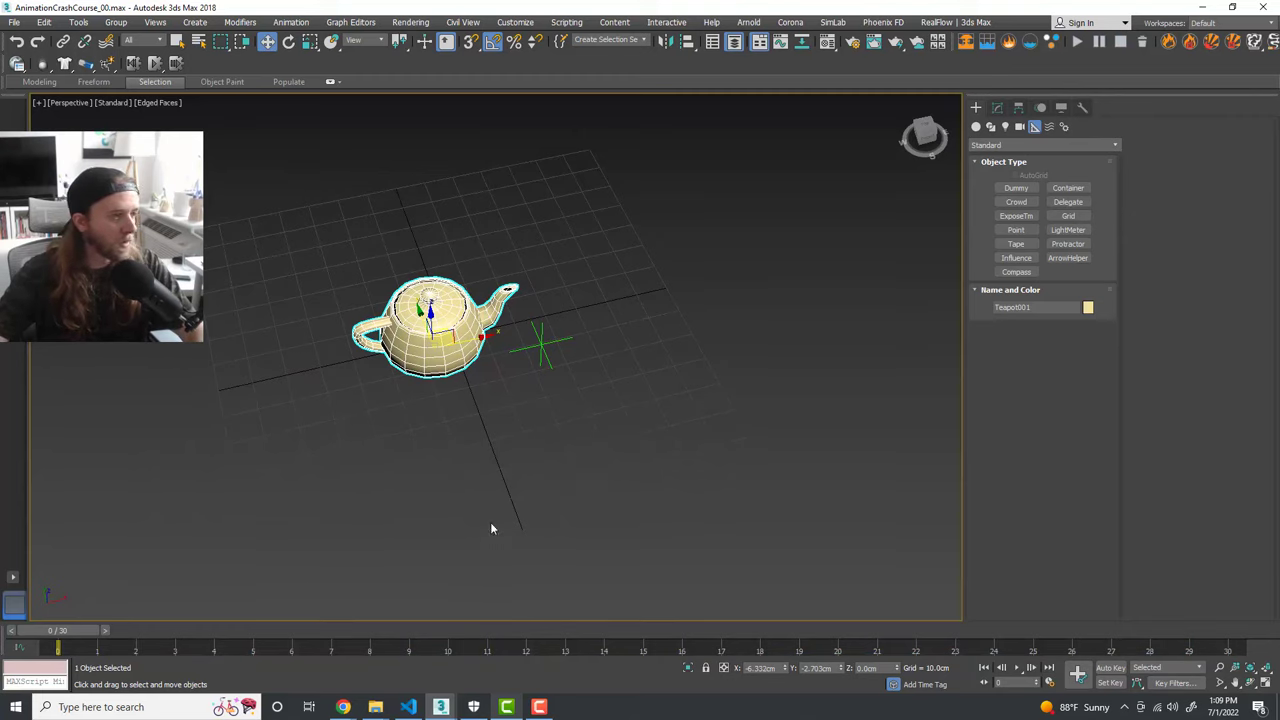
click(1041, 107)
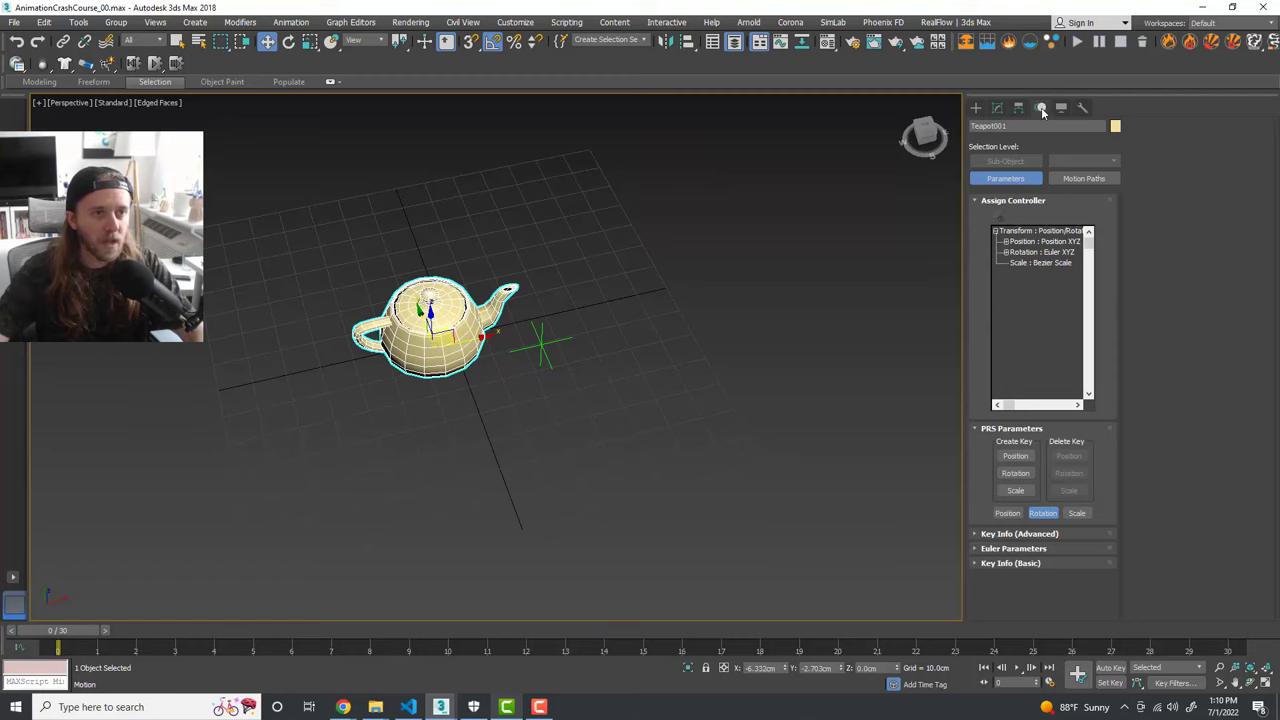
click(1029, 243)
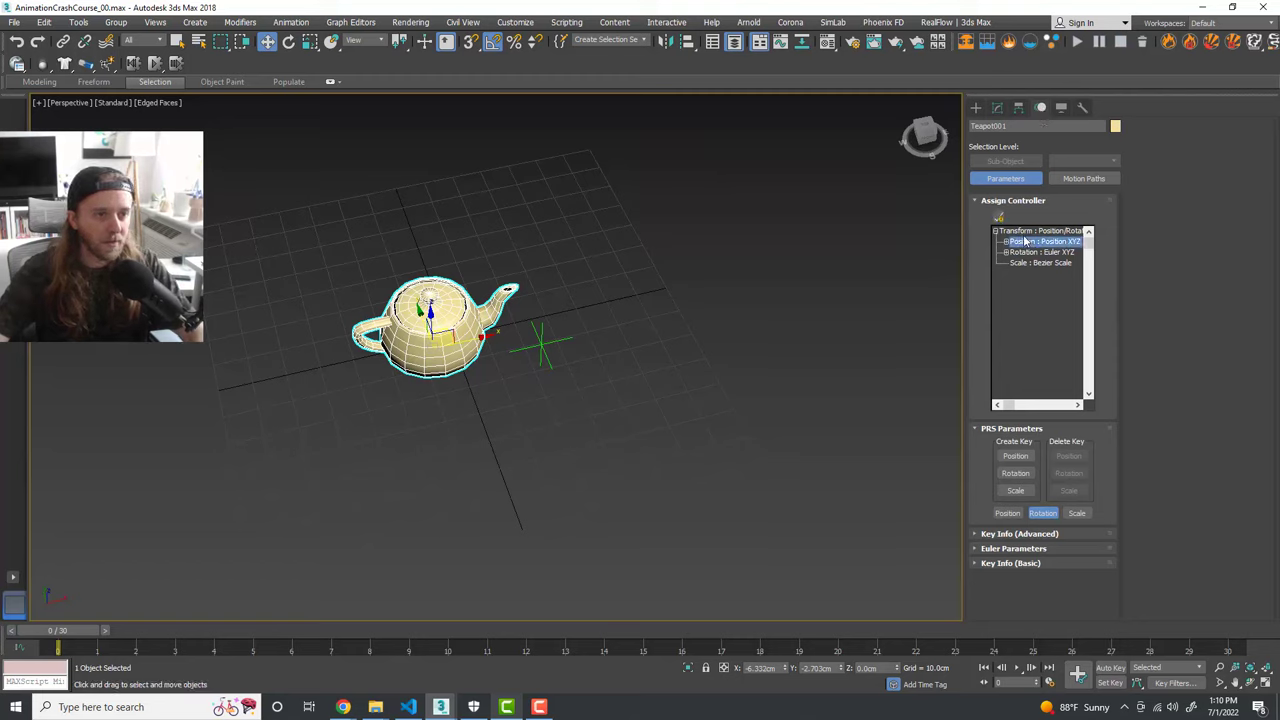
click(1000, 217)
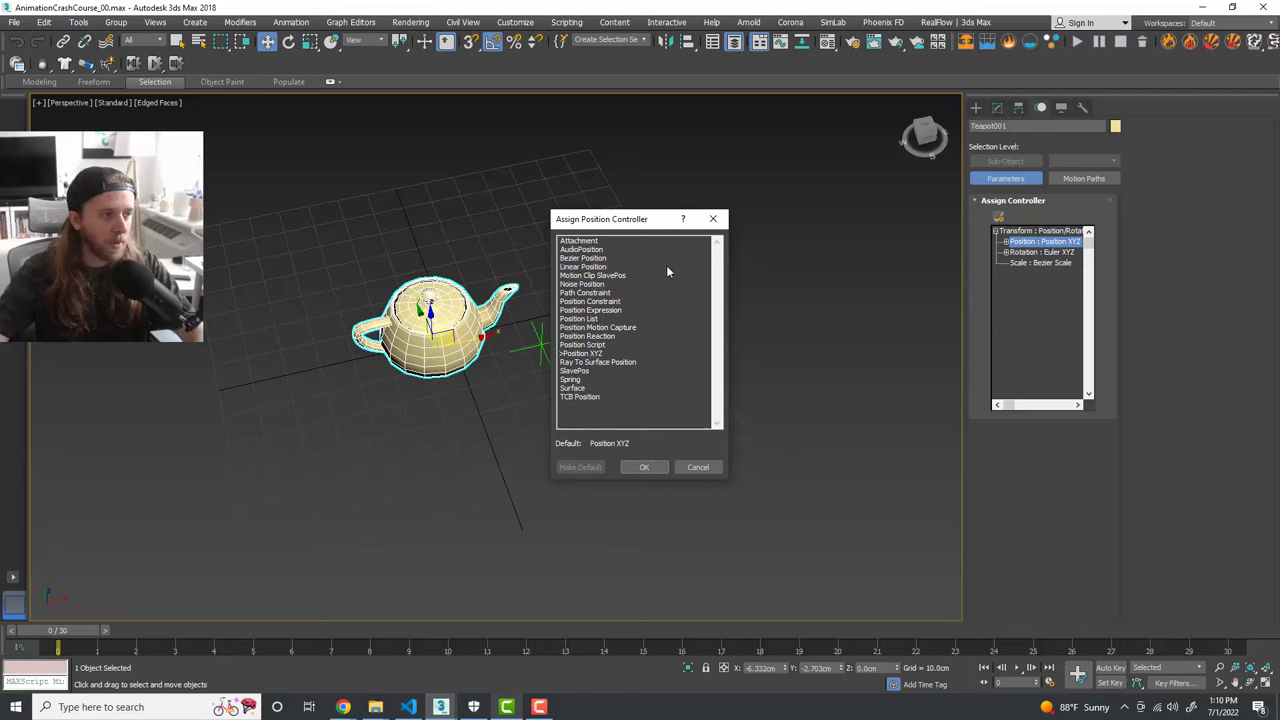
click(586, 285)
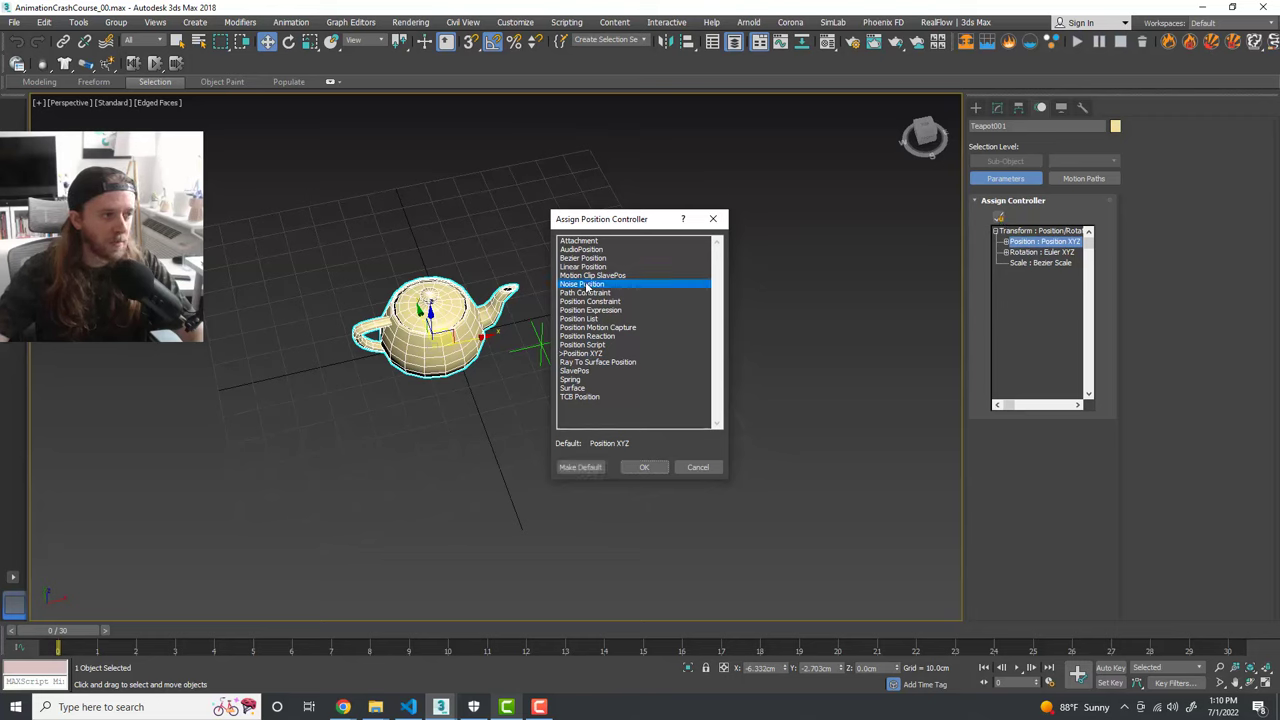
click(645, 468)
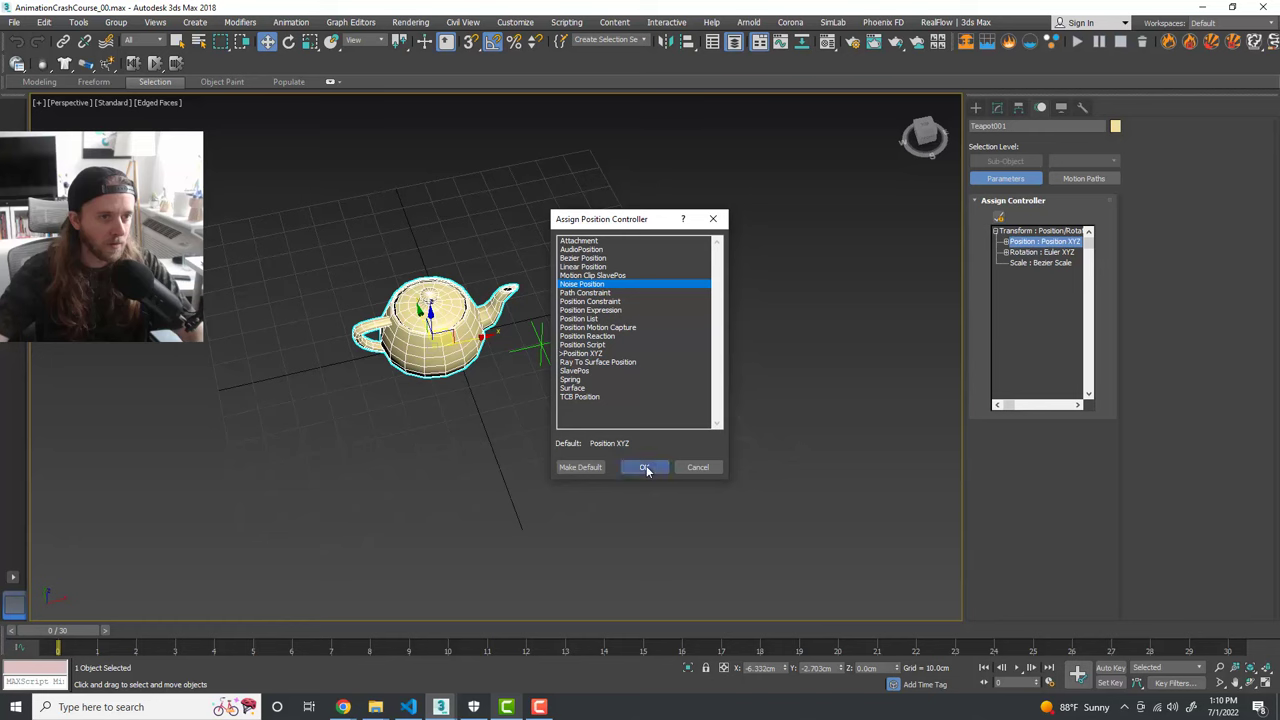
Step: Move the noise settings window beside the teapot and scrub the timeline to examine the noise motion, returning to frame 0
drag(1064, 242, 806, 231)
drag(71, 636, 418, 636)
drag(427, 679, 1162, 700)
drag(1141, 632, 30, 636)
key(w)
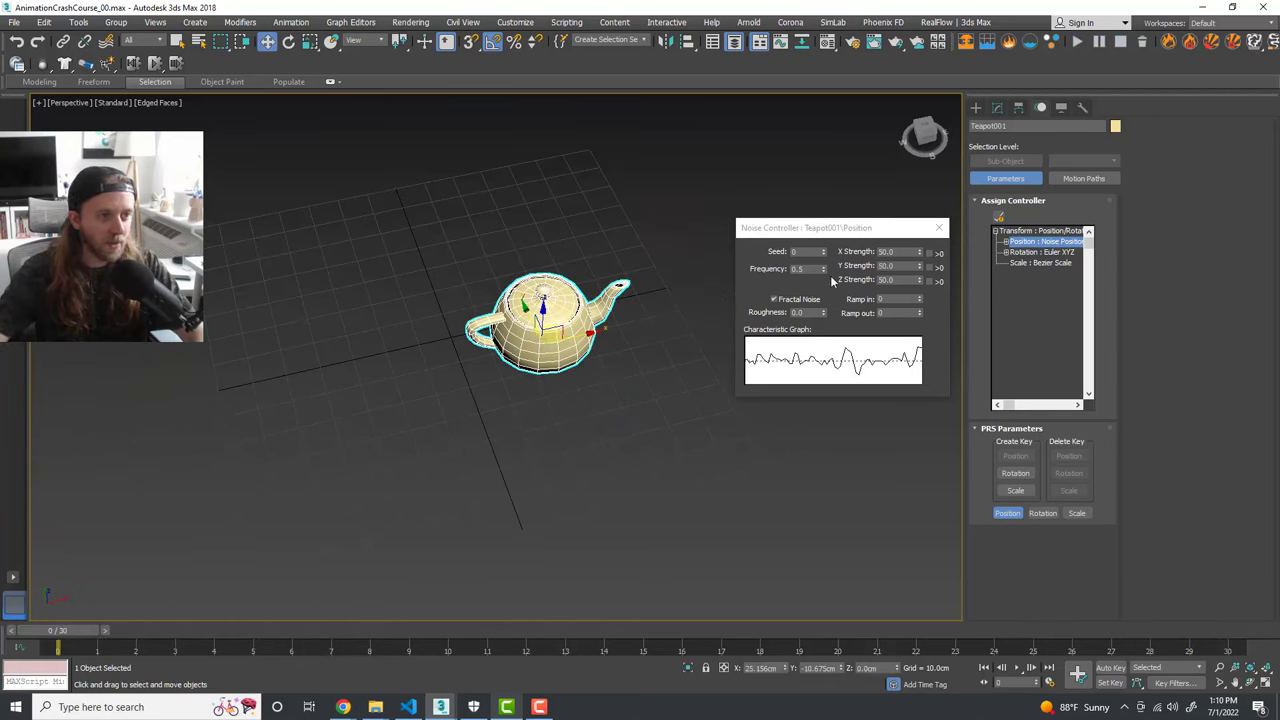
Step: Lower the teapot's noise frequency to 0.12, turn off Fractal Noise and scrub the timeline to preview the motion
drag(824, 269, 831, 320)
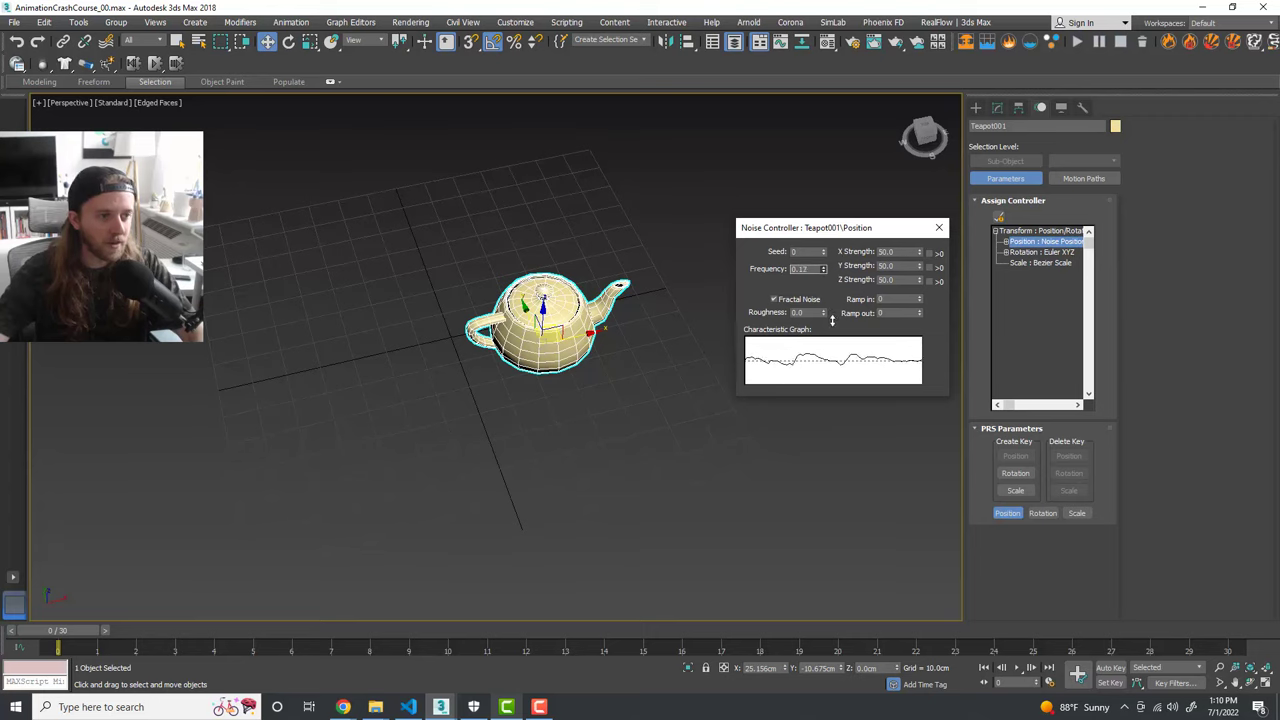
click(774, 300)
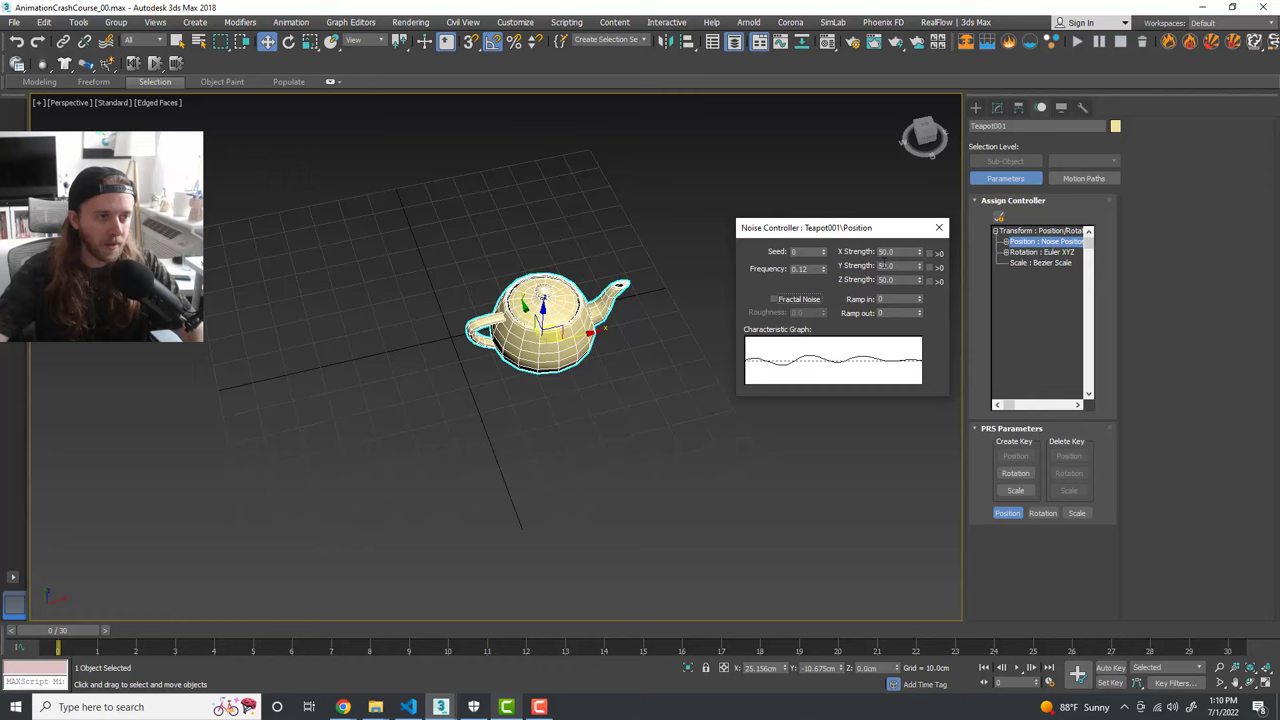
alt+middle_drag(622, 412, 399, 530)
drag(69, 637, 58, 668)
Step: Raise the teapot's noise frequency to 0.245 and scrub the timeline to check the motion
drag(823, 270, 822, 252)
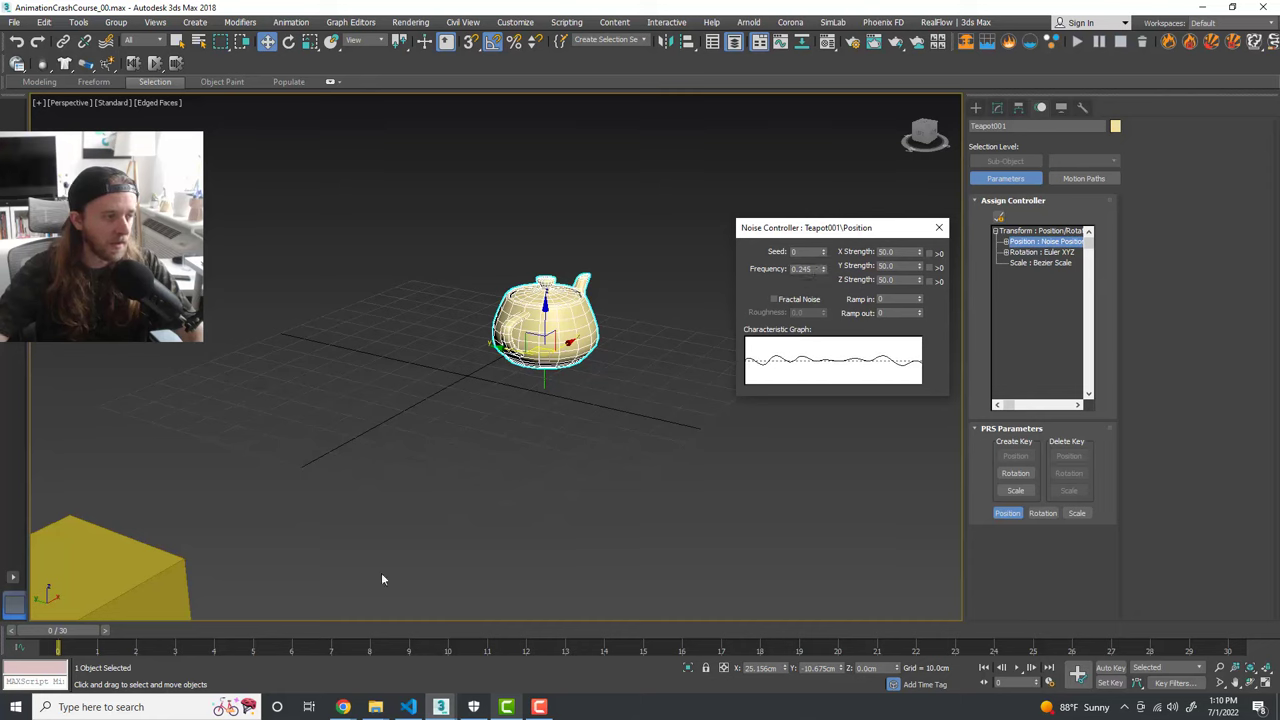
drag(88, 632, 45, 622)
mouse_move(612, 384)
alt+middle_down()
mouse_move(603, 403)
mouse_move(594, 390)
alt+middle_up()
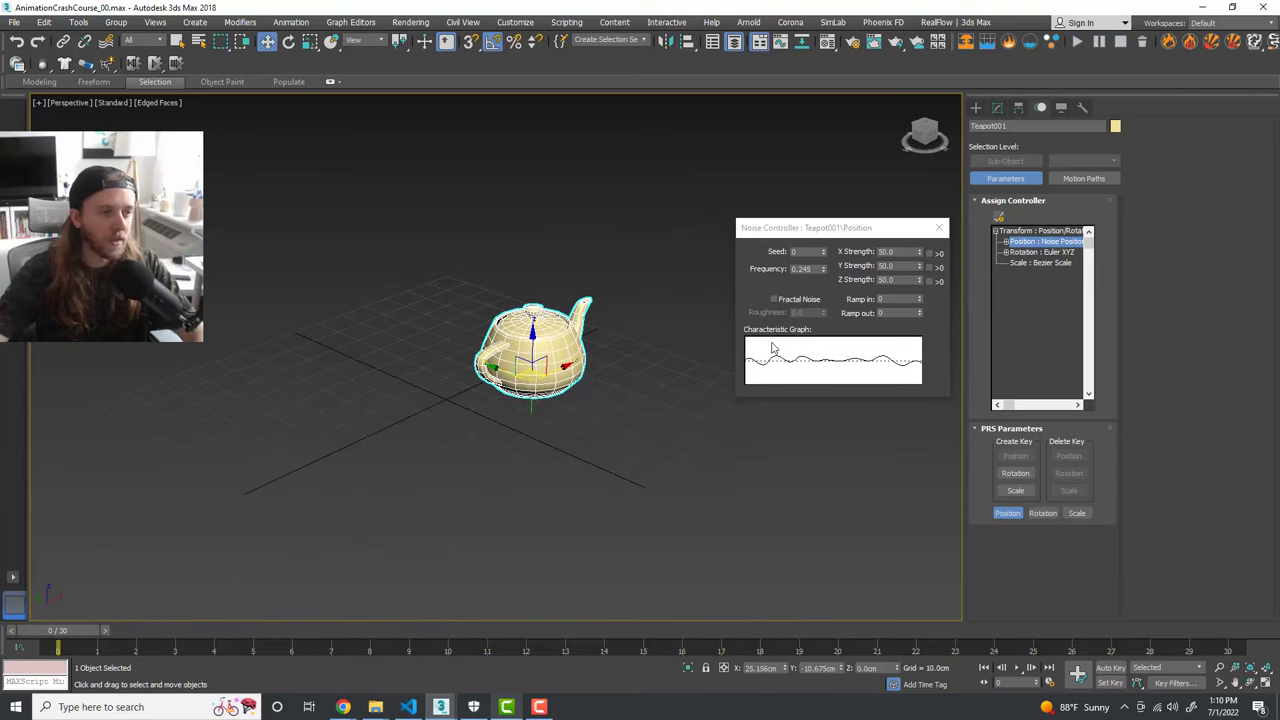
Step: Set the noise controller's Z strength to 0 and close its settings
click(893, 280)
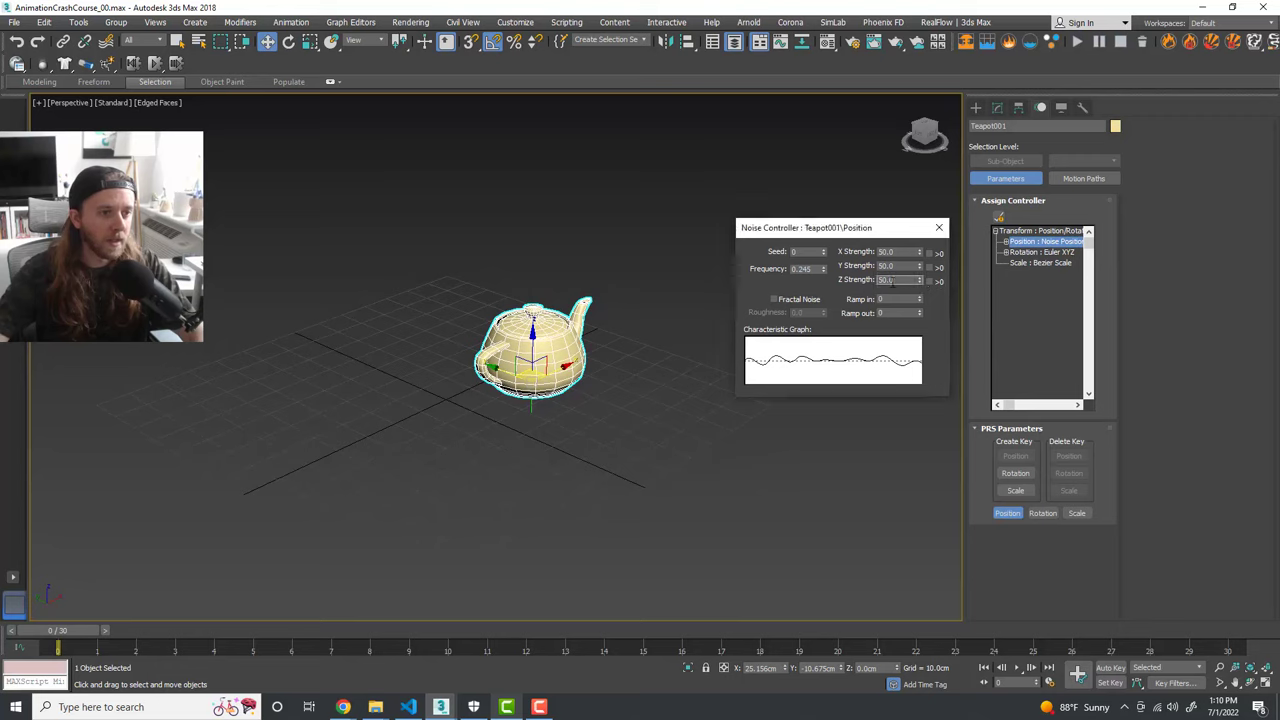
text(0)
key(Return)
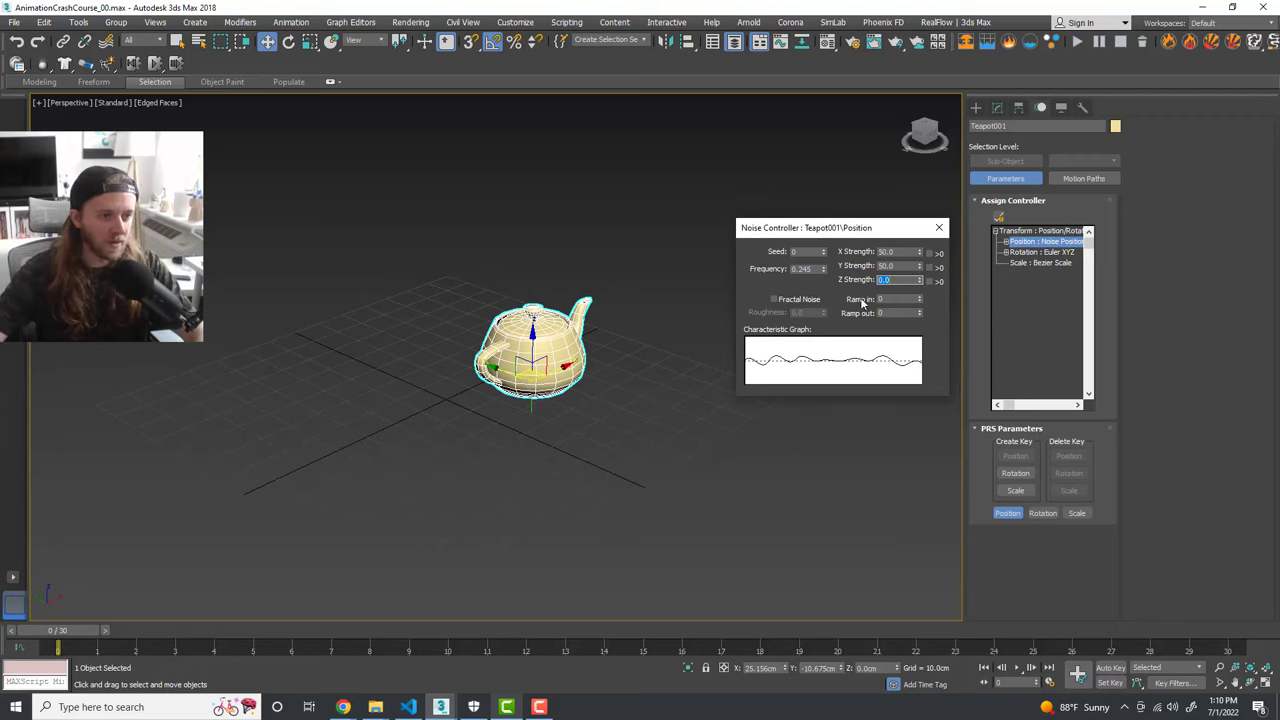
click(938, 227)
Step: Play back the noise-driven teapot with its animated point helper, viewing it from several angles, and return to frame 0
alt+middle_drag(721, 356, 573, 512)
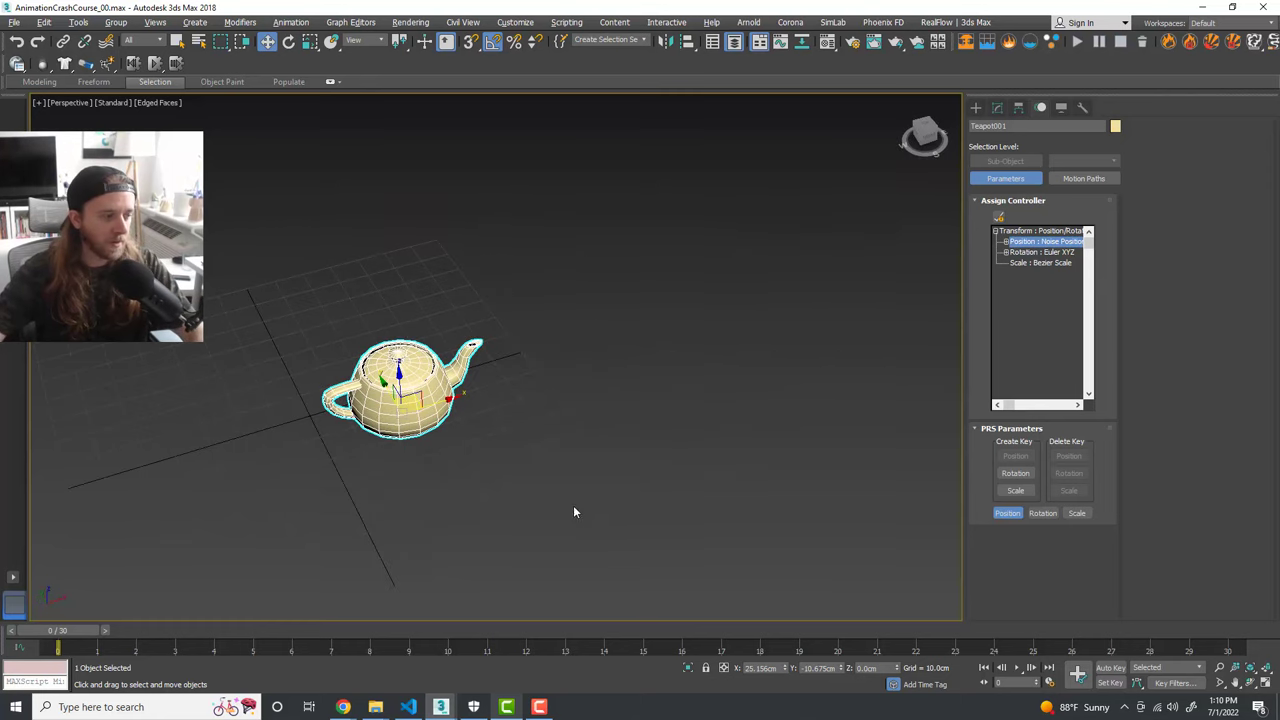
click(1016, 669)
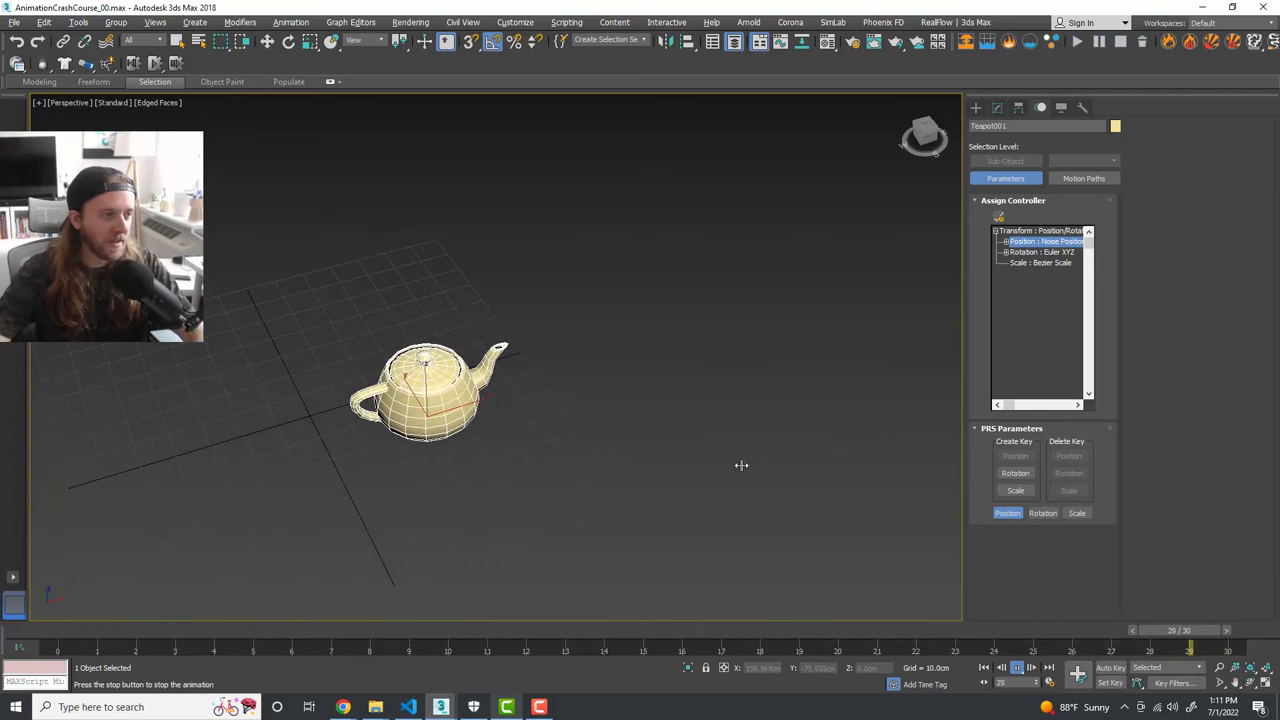
alt+middle_drag(741, 465, 660, 446)
scroll(660, 460, down, 5)
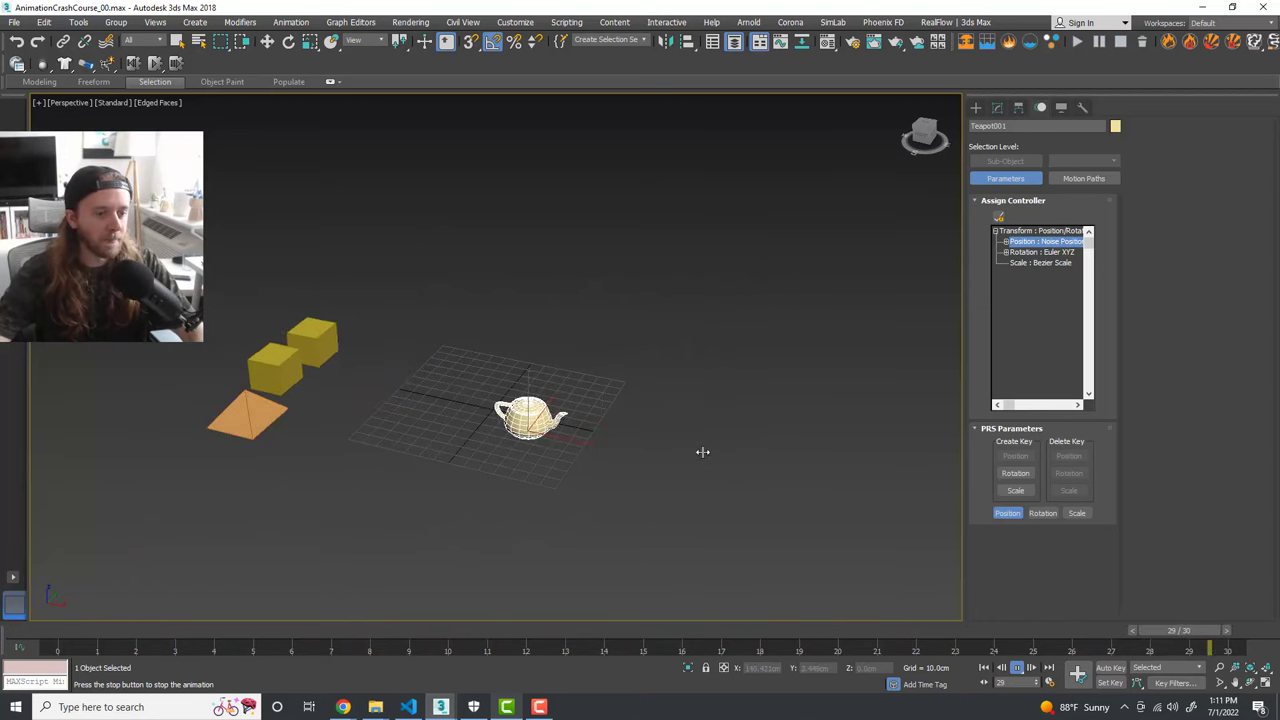
alt+middle_drag(798, 484, 817, 528)
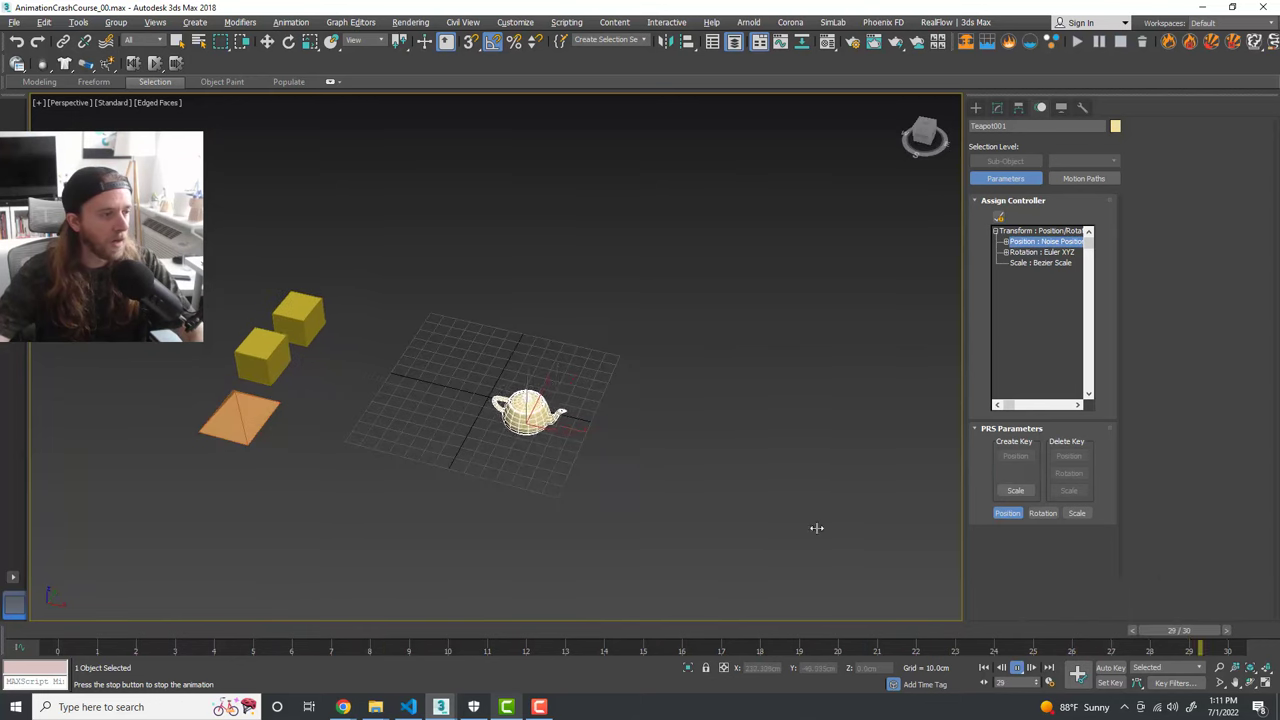
drag(577, 634, 2, 616)
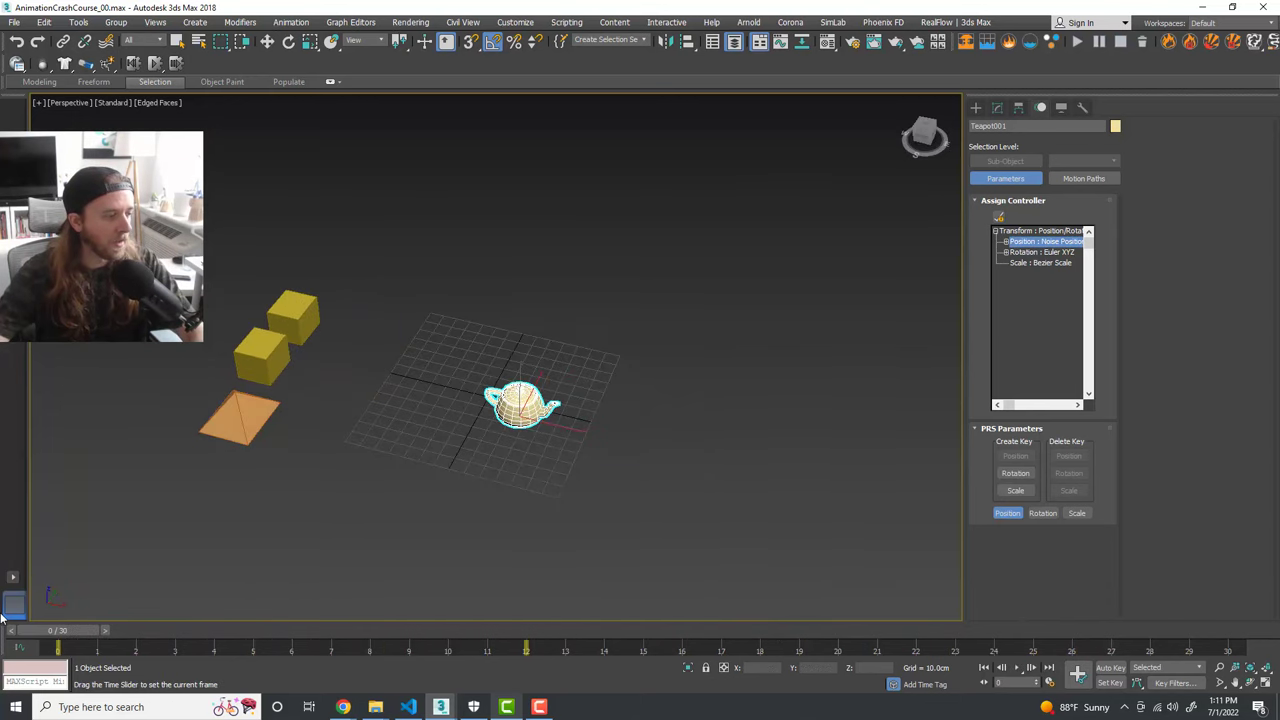
key(w)
scroll(508, 409, up, 2)
scroll(540, 432, down, 1)
alt+middle_drag(580, 490, 573, 459)
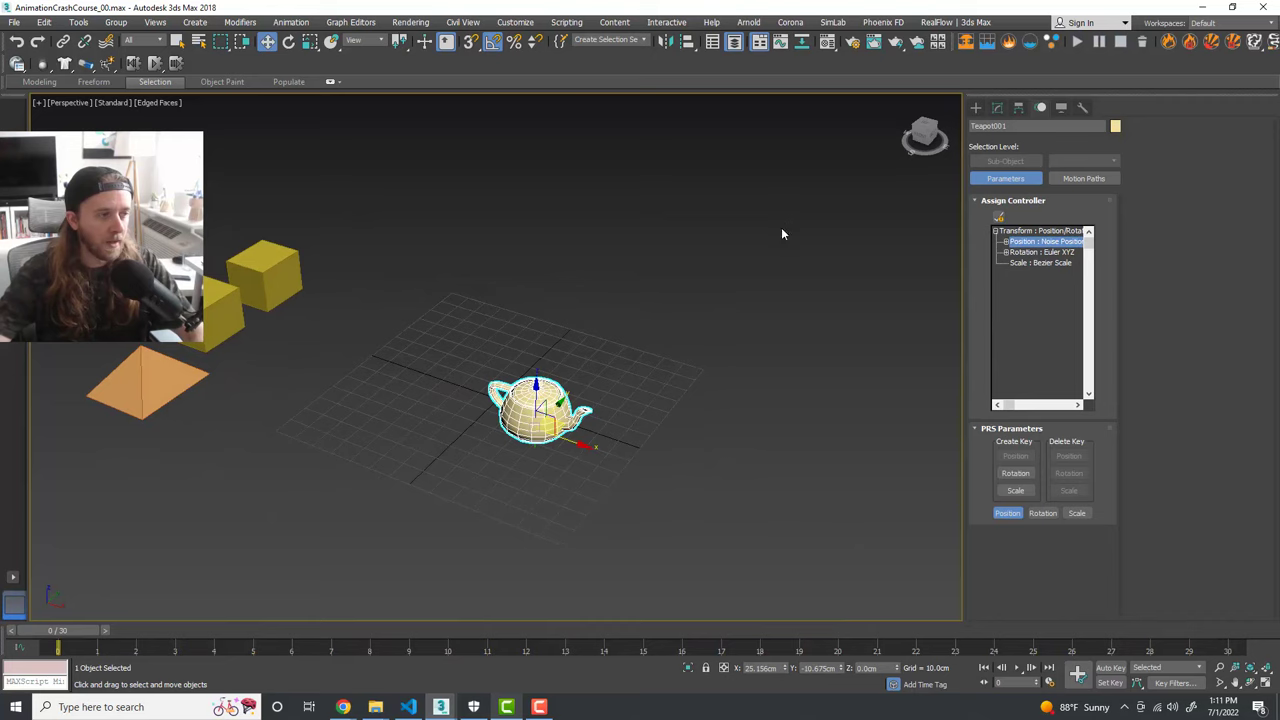
click(730, 363)
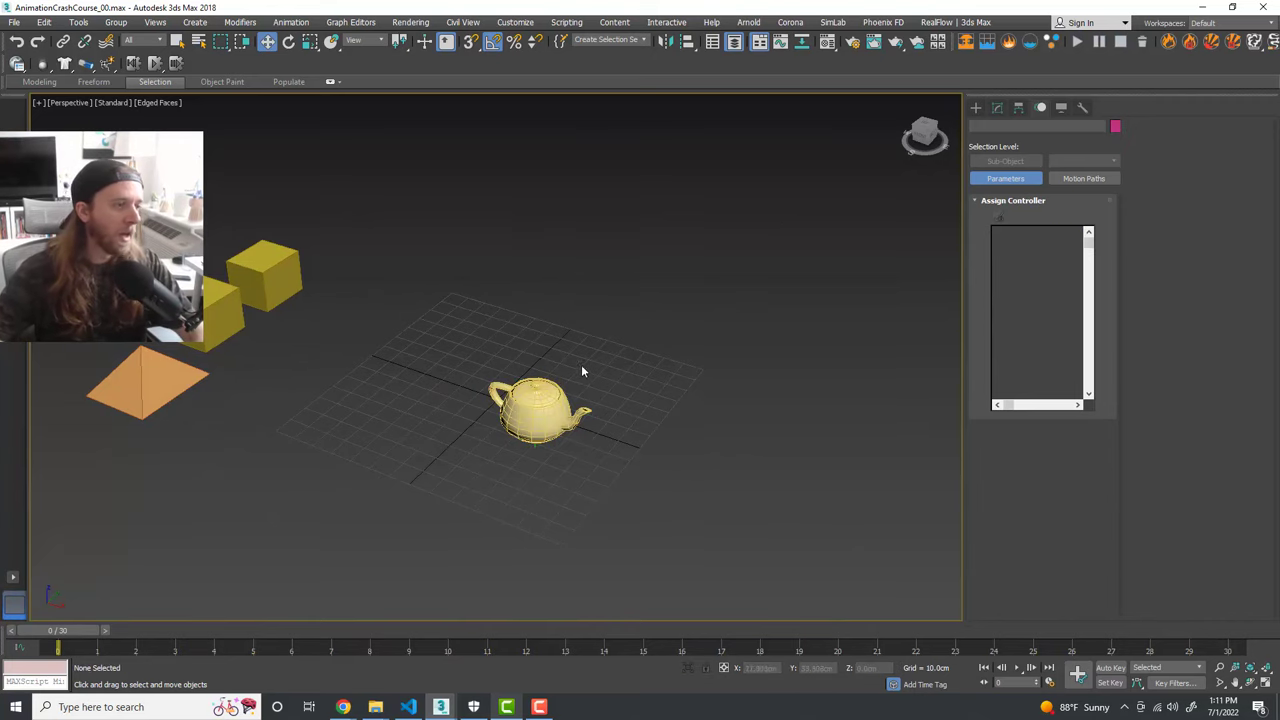
middle_drag(581, 364, 614, 384)
middle_drag(434, 337, 523, 326)
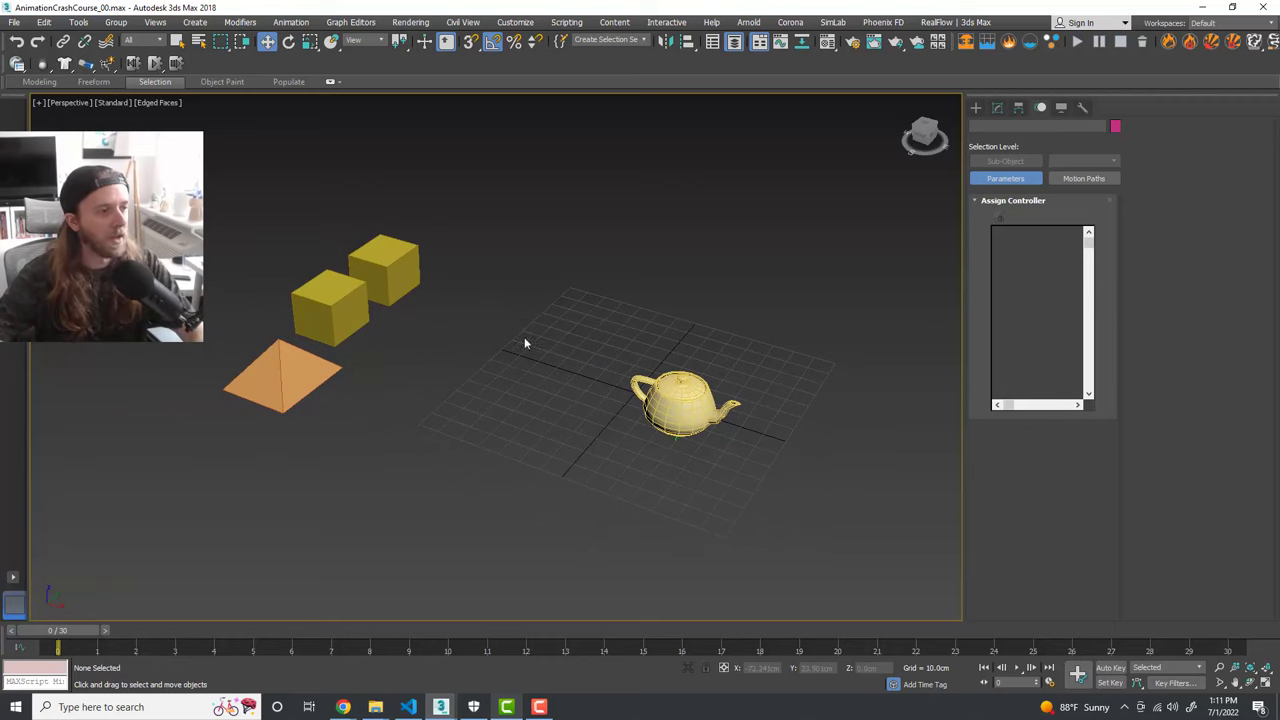
click(714, 416)
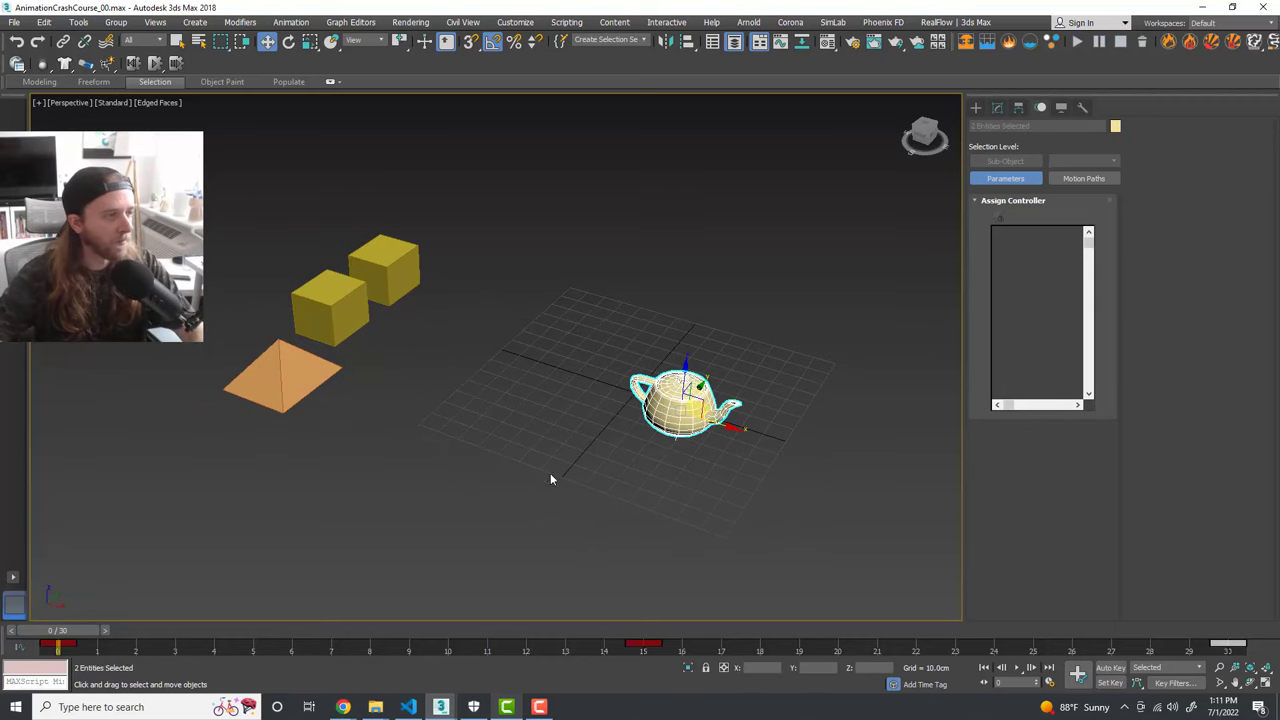
drag(255, 203, 256, 205)
click(504, 350)
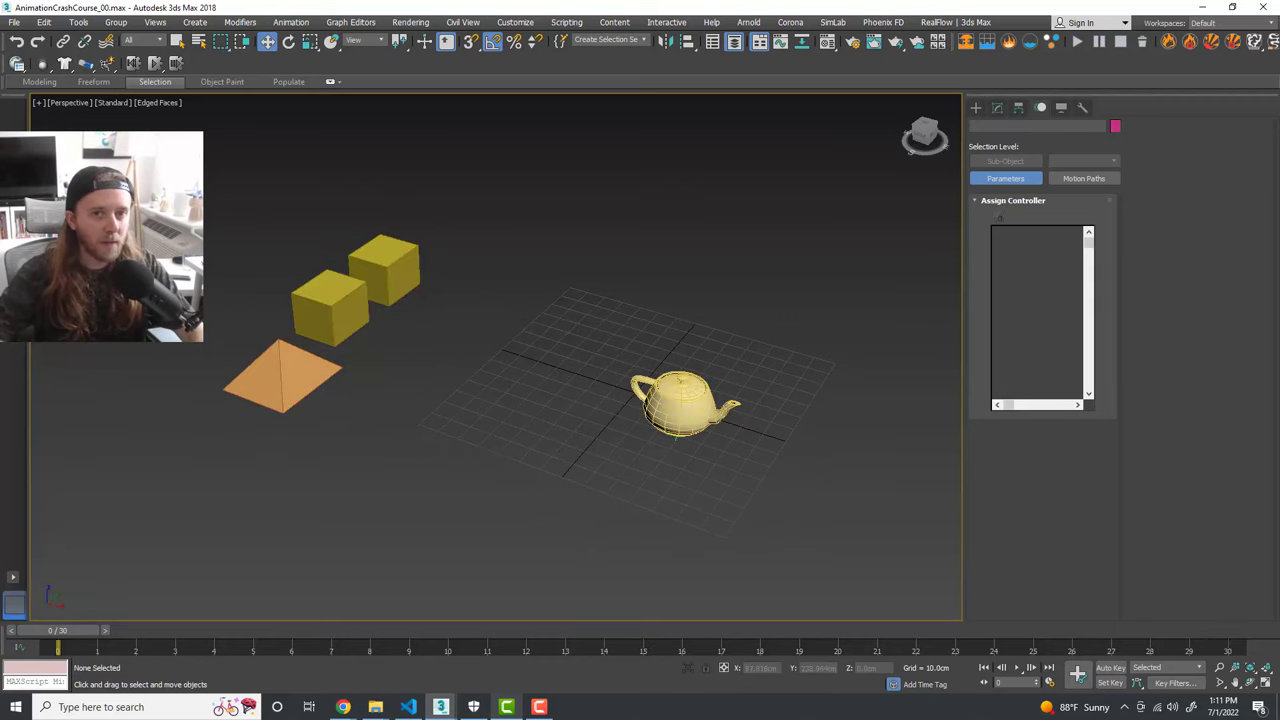
Step: Bring up the Layer Explorer and select all the objects in the 01_SlidingBoxes layer
drag(1279, 150, 754, 140)
middle_drag(566, 326, 405, 306)
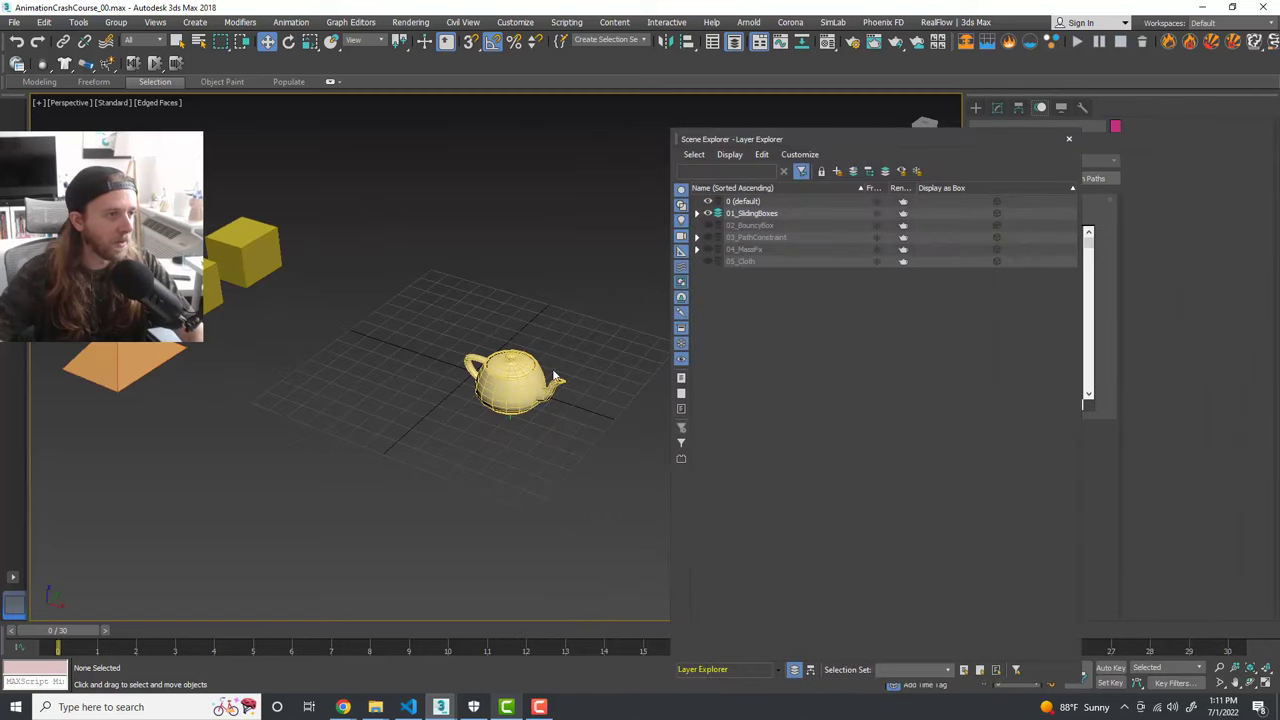
key(ctrl+a)
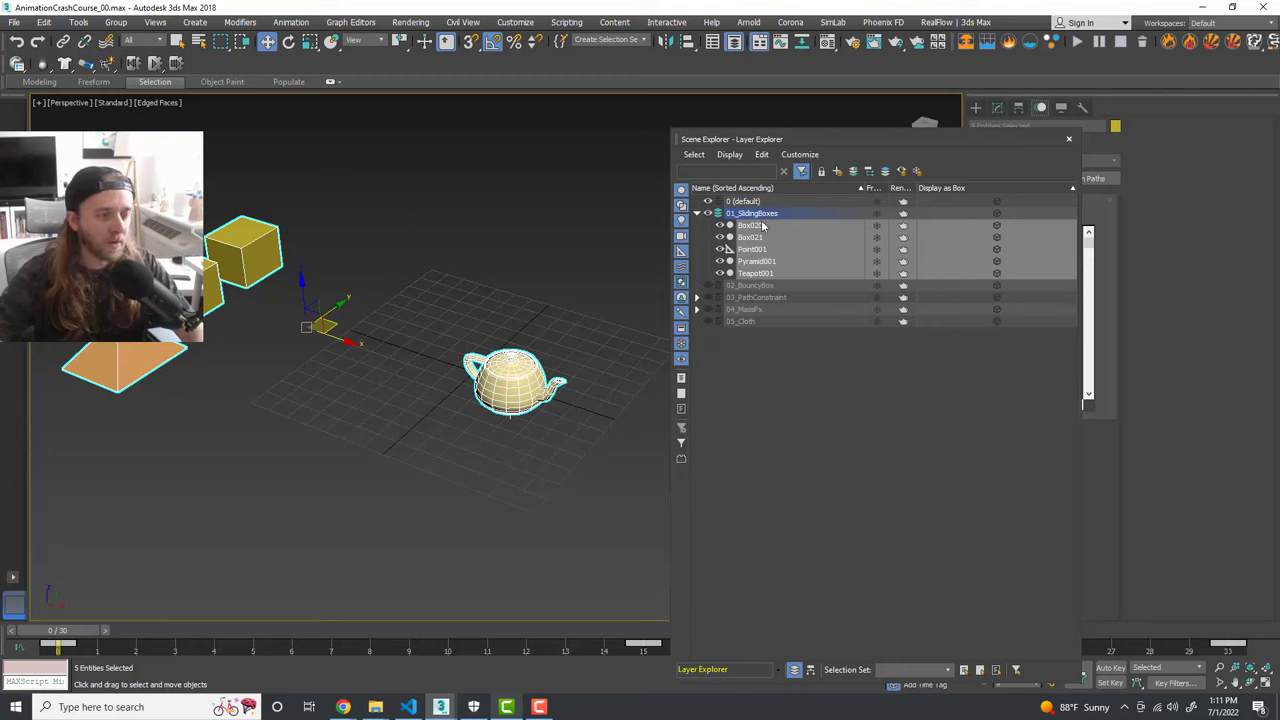
Step: Clear the selection, collapse and hide the 01_SlidingBoxes layer, and close the Layer Explorer
click(796, 364)
click(697, 214)
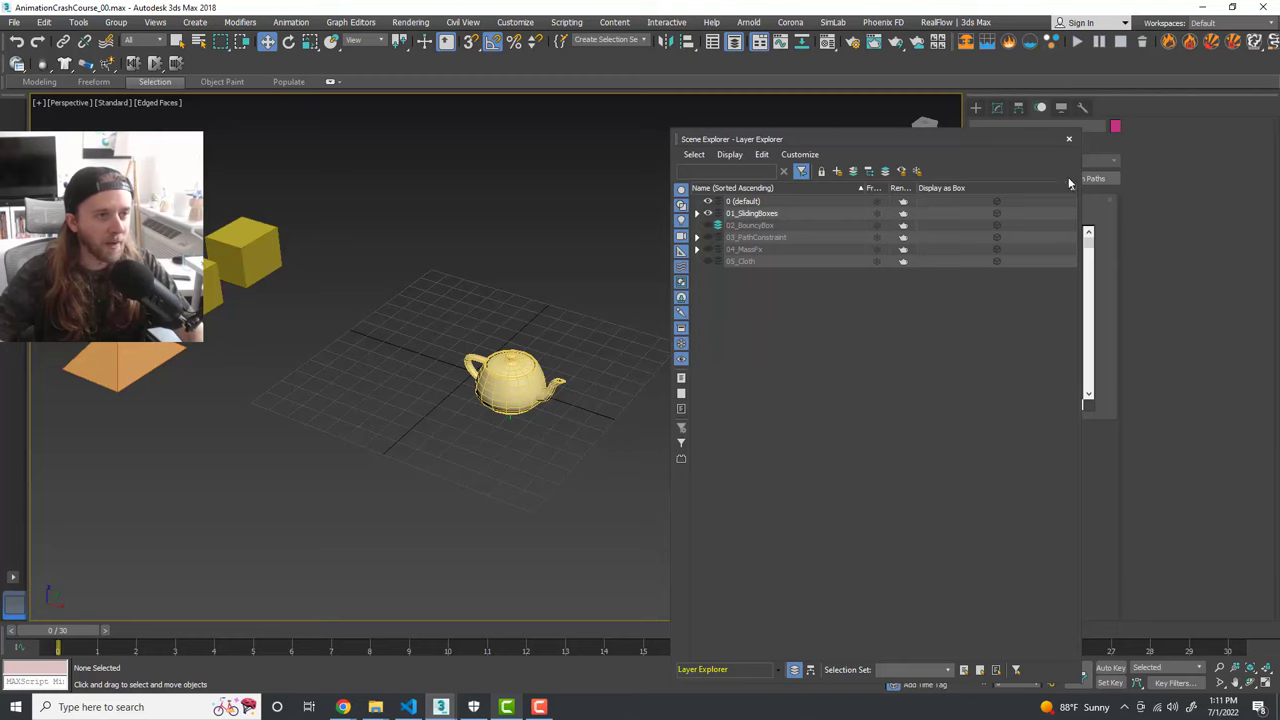
click(708, 214)
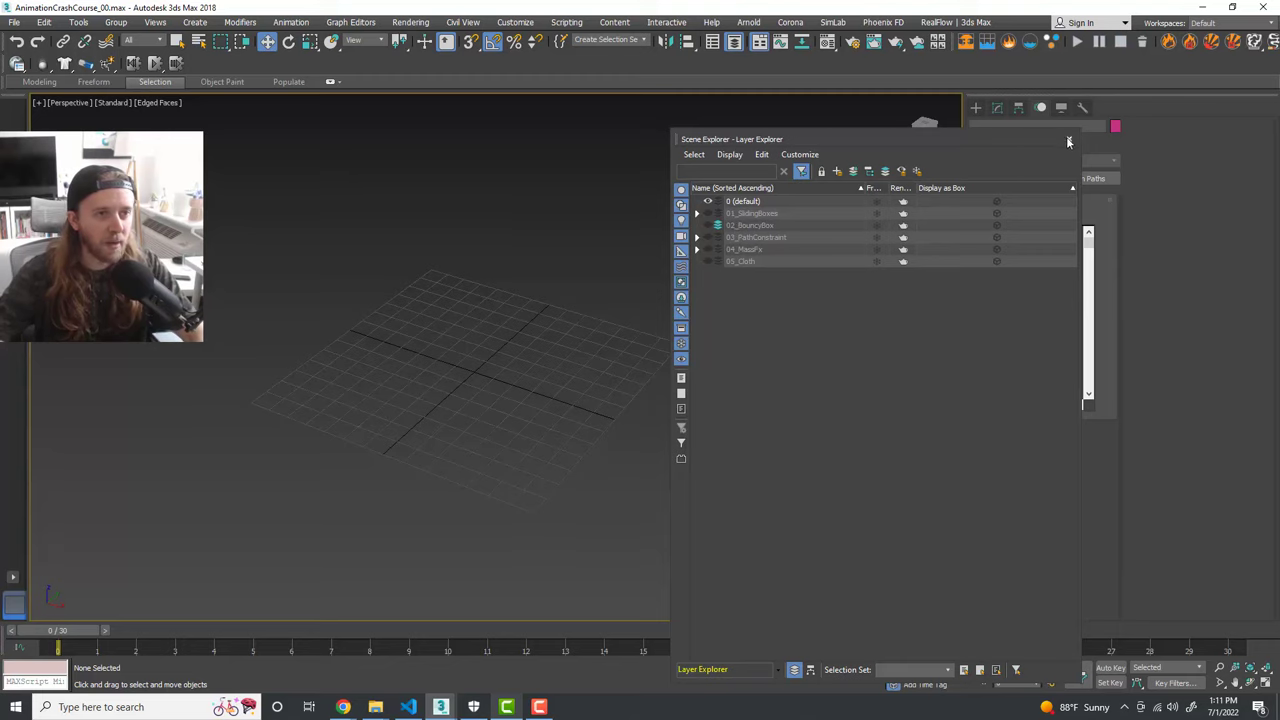
click(1068, 141)
middle_drag(615, 305, 663, 290)
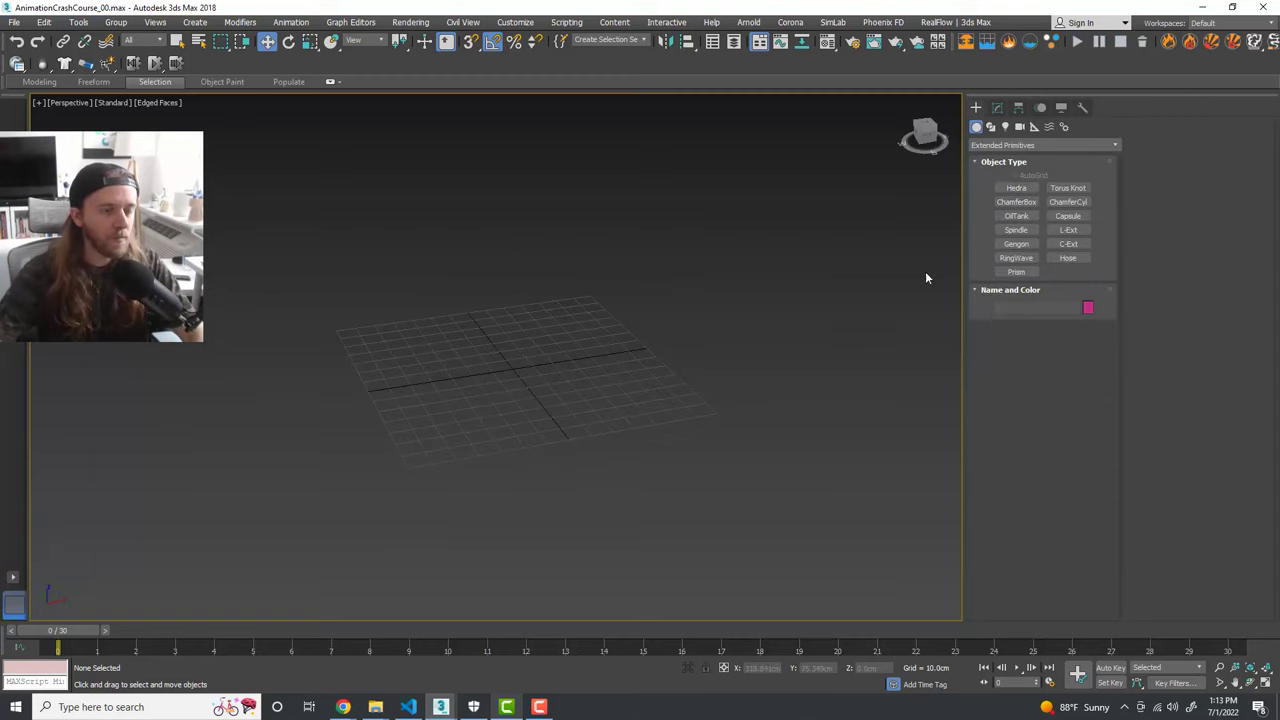
Step: Create a ChamferBox at the grid centre, about 44.5 cm long, 68.7 cm wide and 78.9 cm high, without a fillet
middle_drag(641, 349, 647, 346)
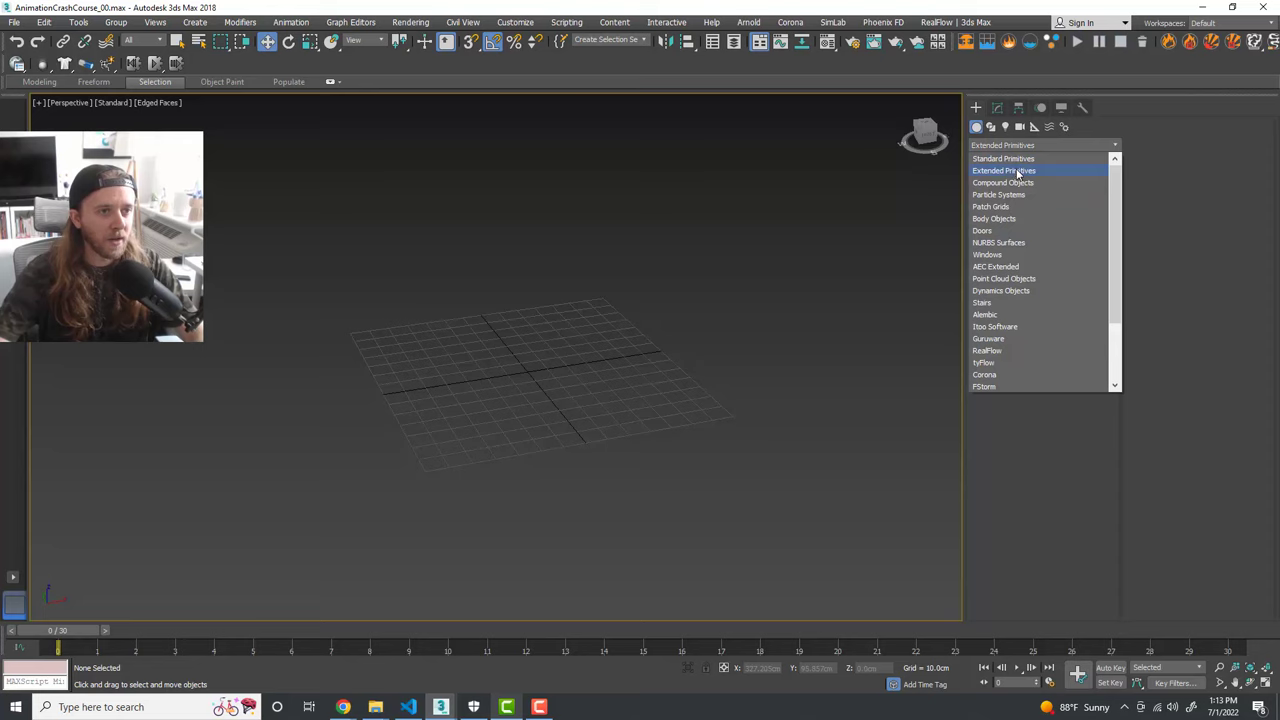
click(1012, 170)
click(1016, 202)
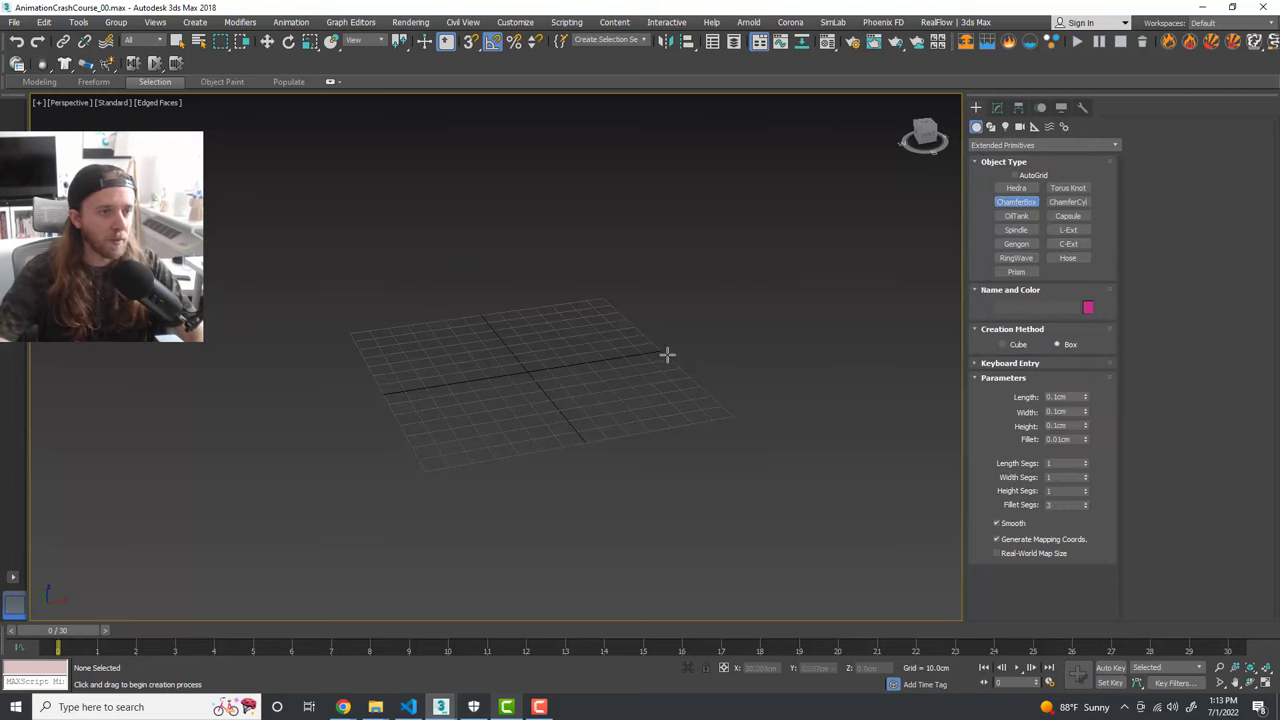
drag(469, 409, 575, 346)
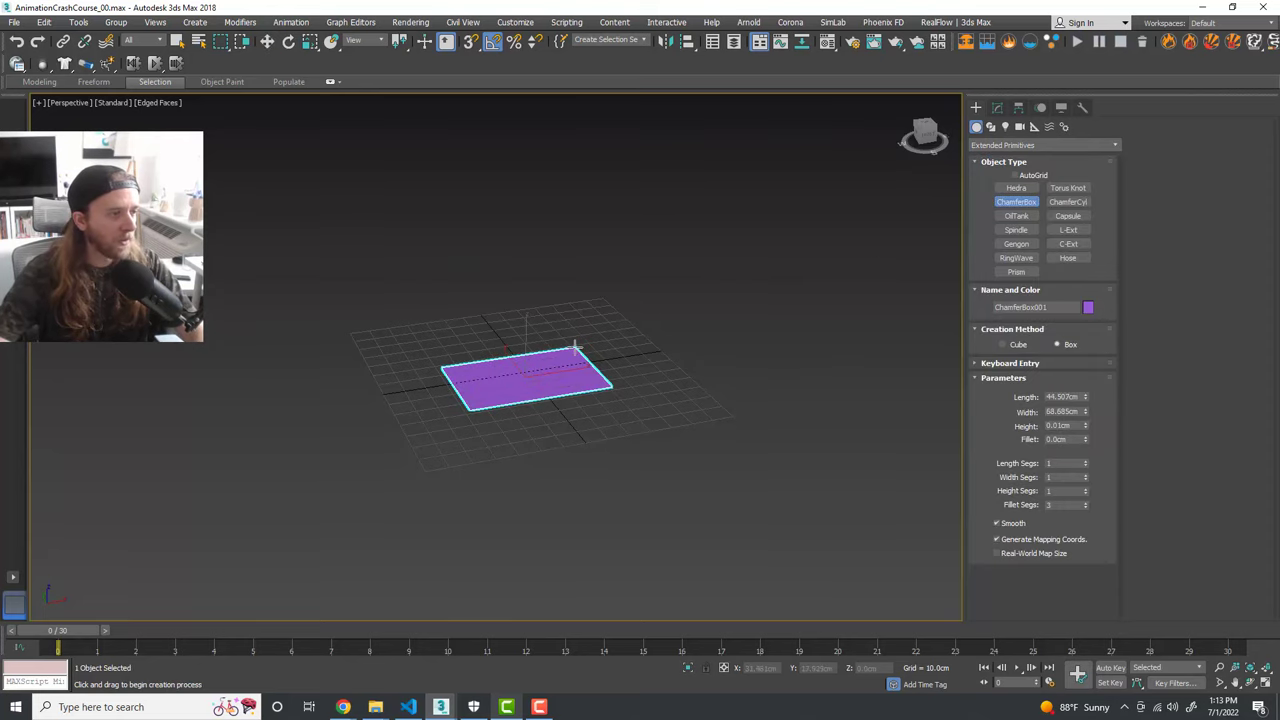
click(590, 169)
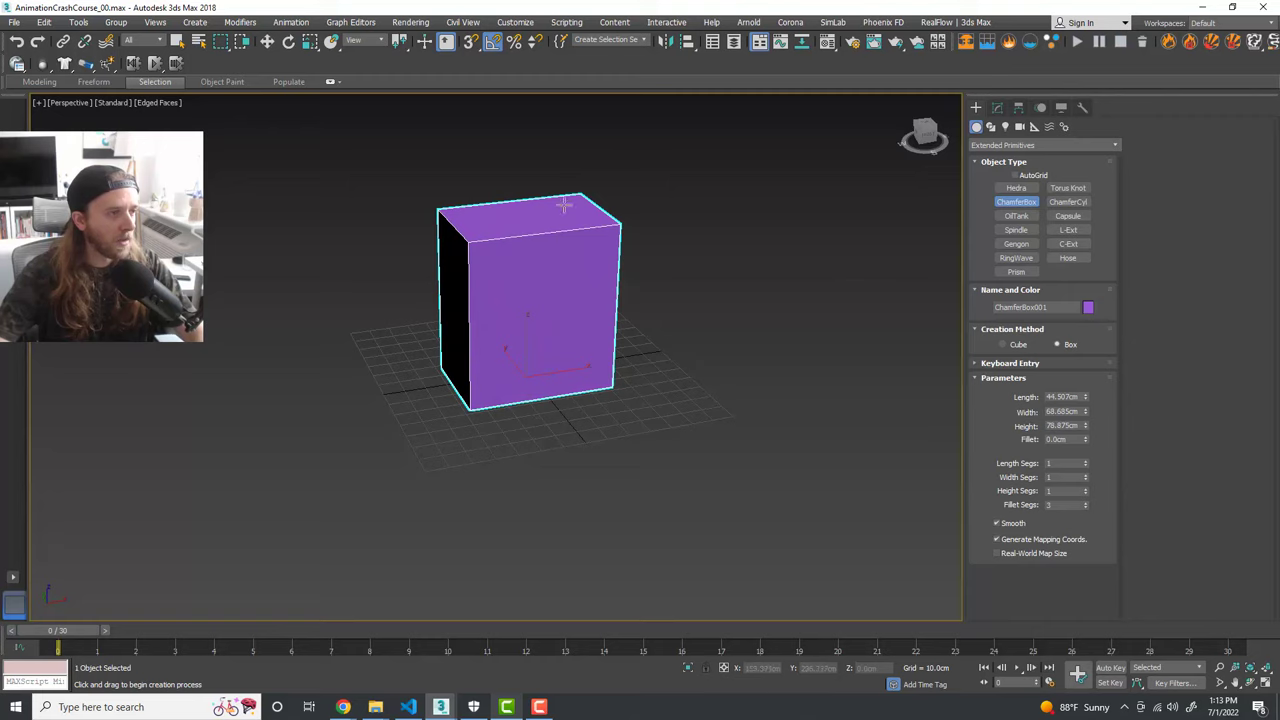
click(630, 240)
right_click(801, 287)
alt+middle_drag(710, 295, 713, 304)
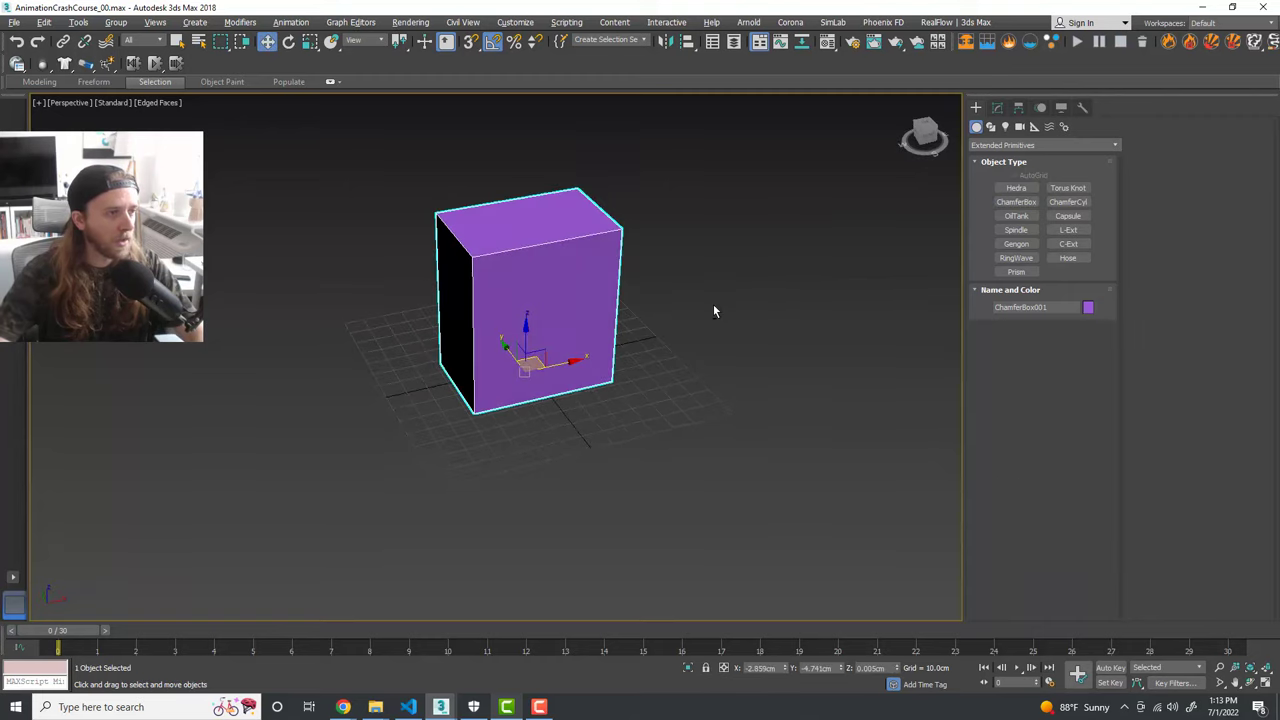
Step: Round the chamfer box's edges with a fillet of about 5.21 cm
click(998, 108)
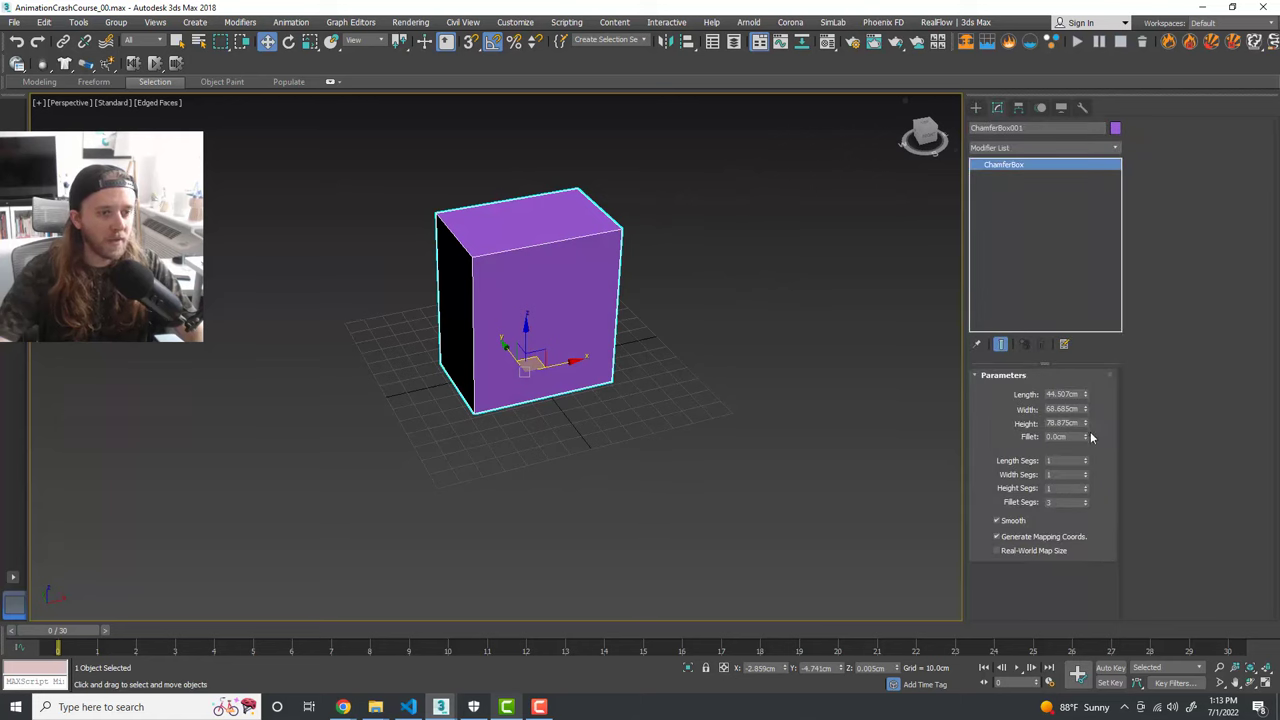
drag(1087, 440, 1070, 83)
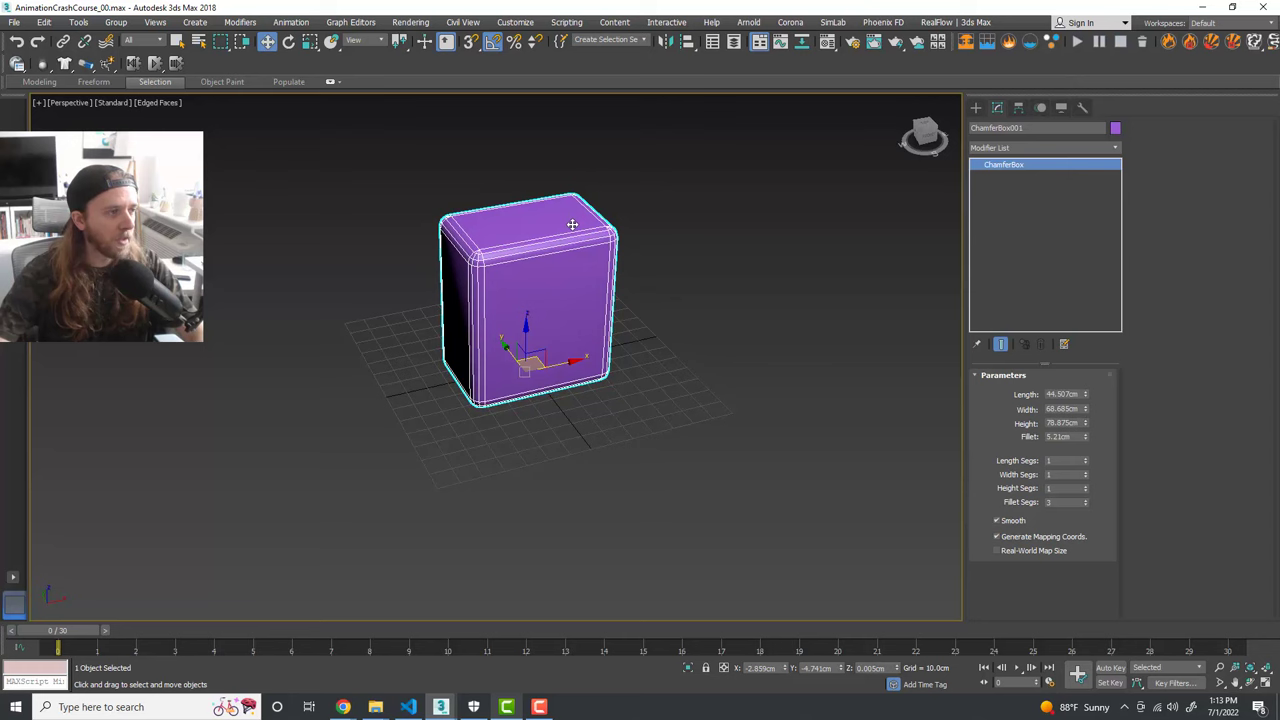
scroll(660, 277, up, 5)
alt+middle_drag(676, 285, 957, 373)
Step: Try lengths of 50 cm and 30 cm on the chamfer box
click(1076, 394)
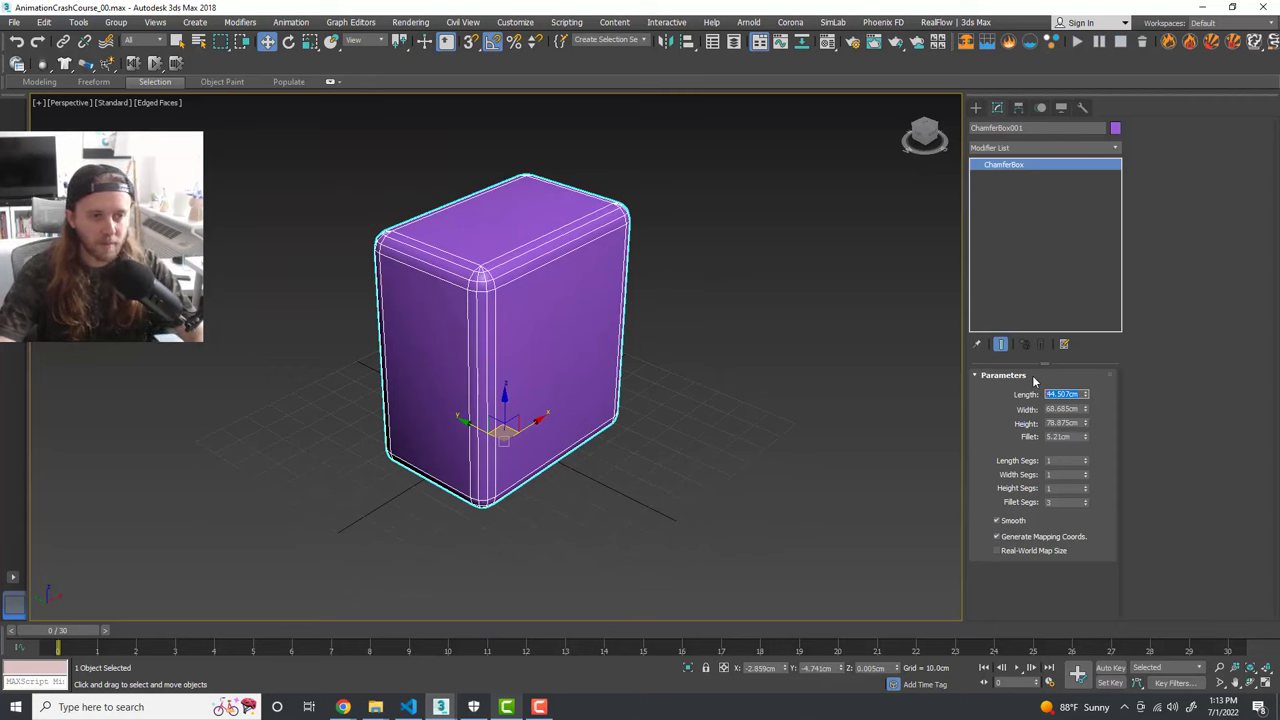
text(50)
key(Tab)
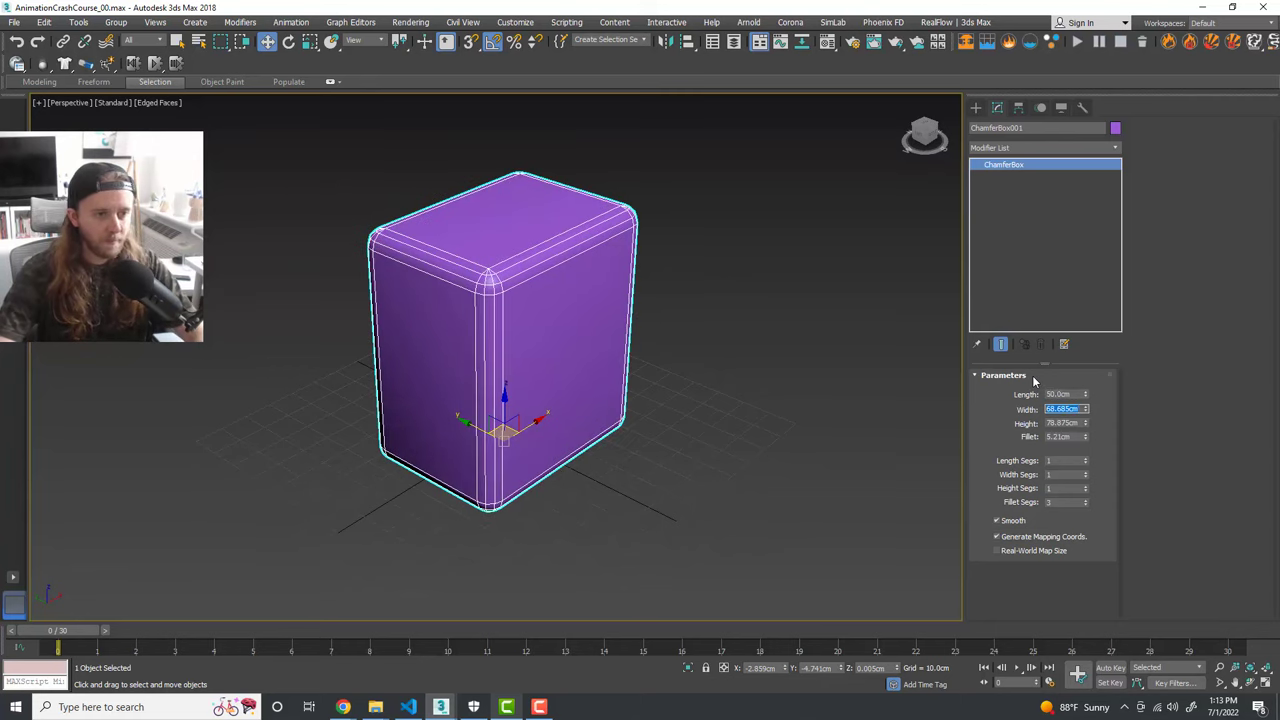
click(1076, 394)
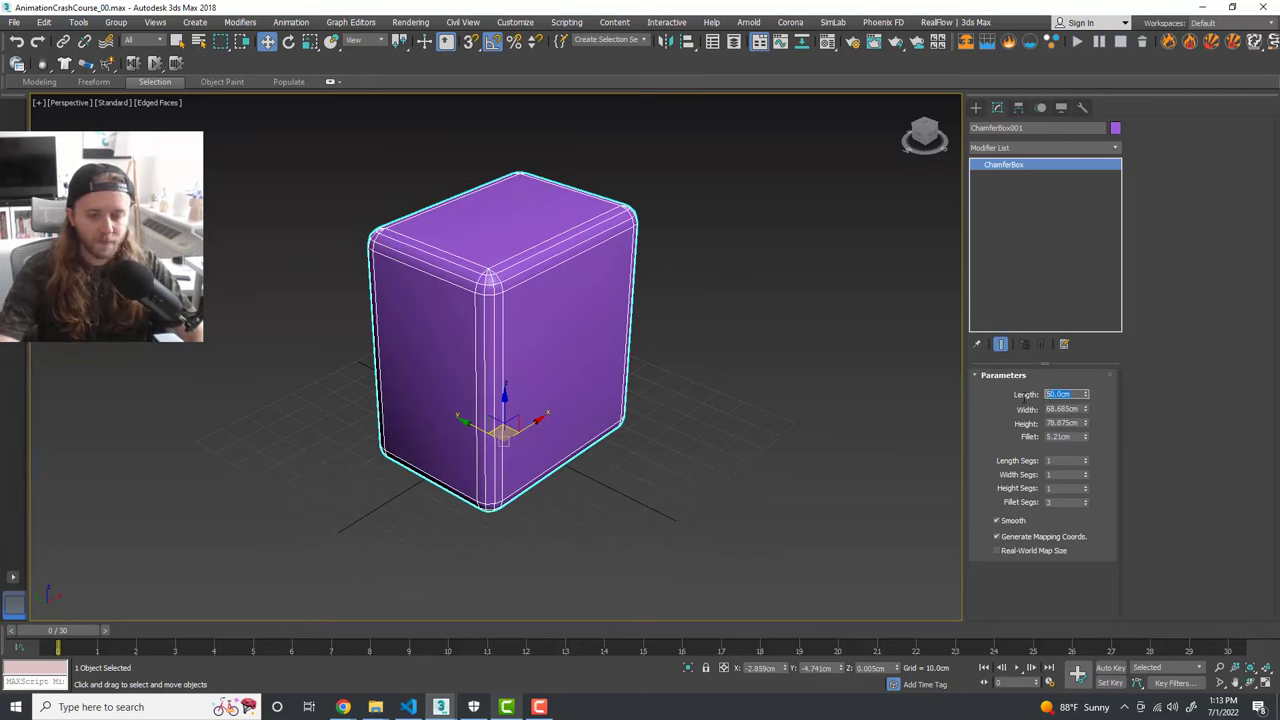
text(30)
key(Tab)
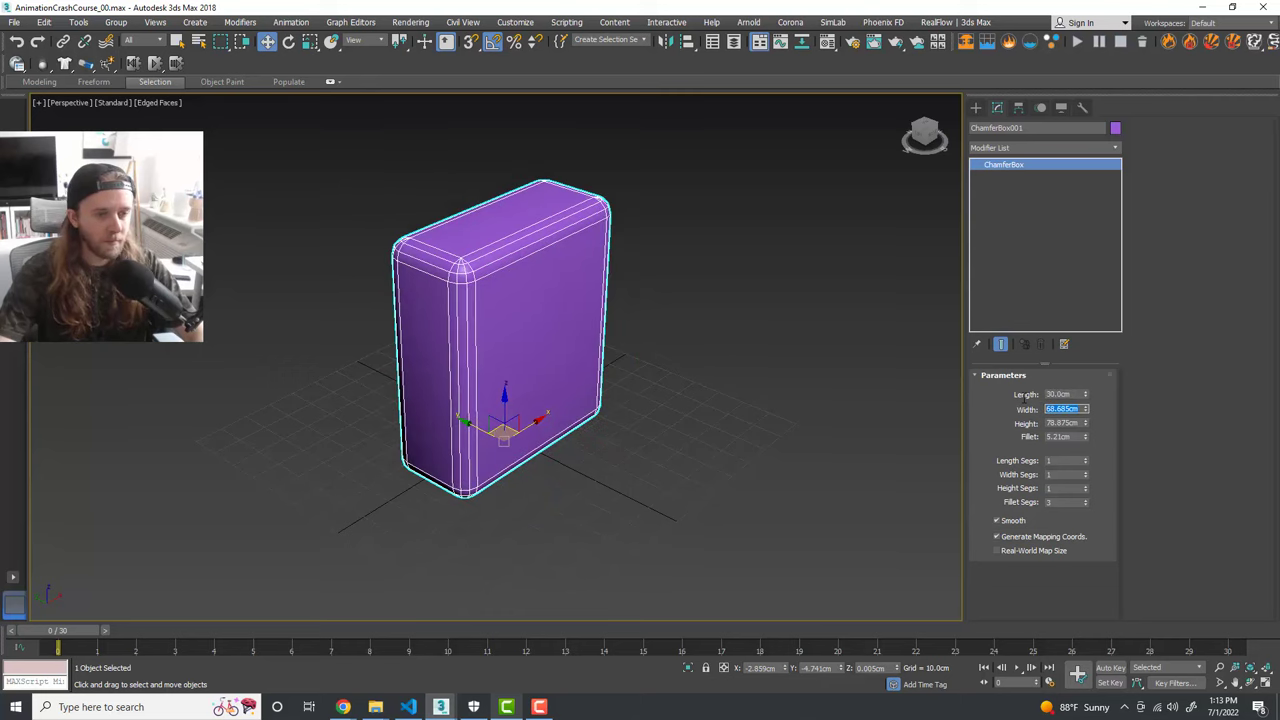
Step: Set the chamfer box's length to 40 cm, width to 60 cm and height to 75 cm
click(1070, 394)
text(40)
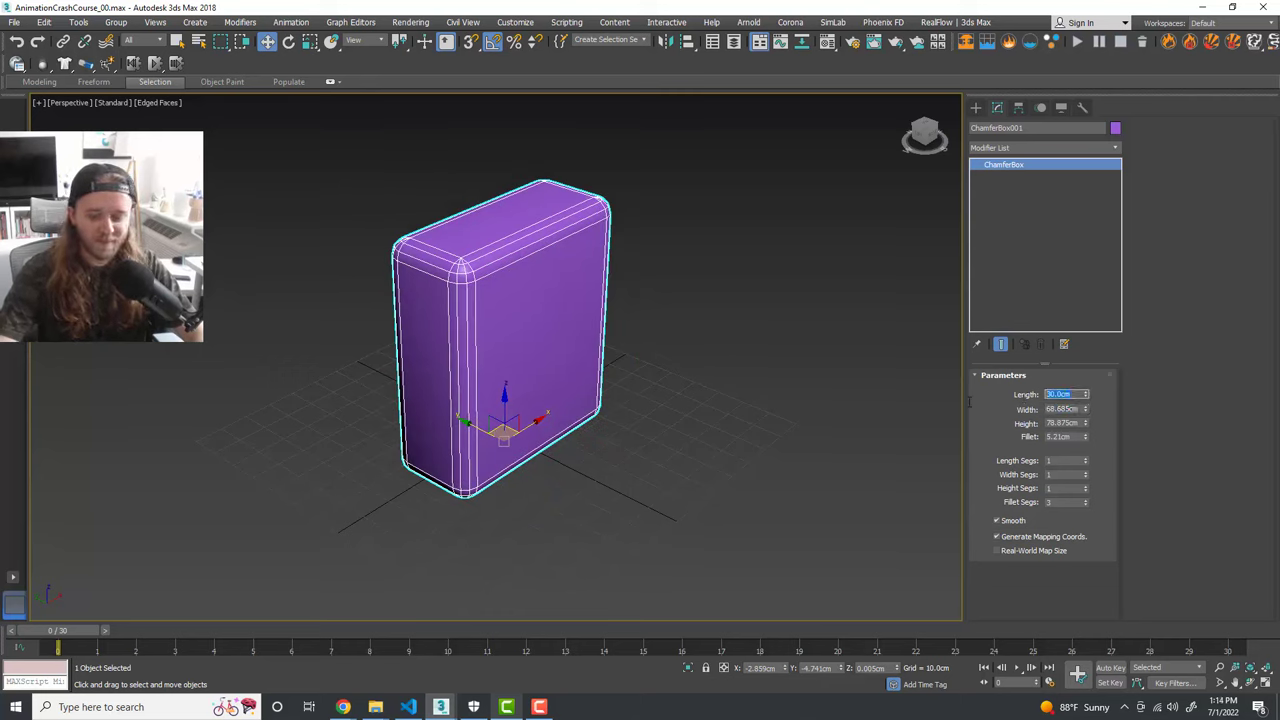
key(Tab)
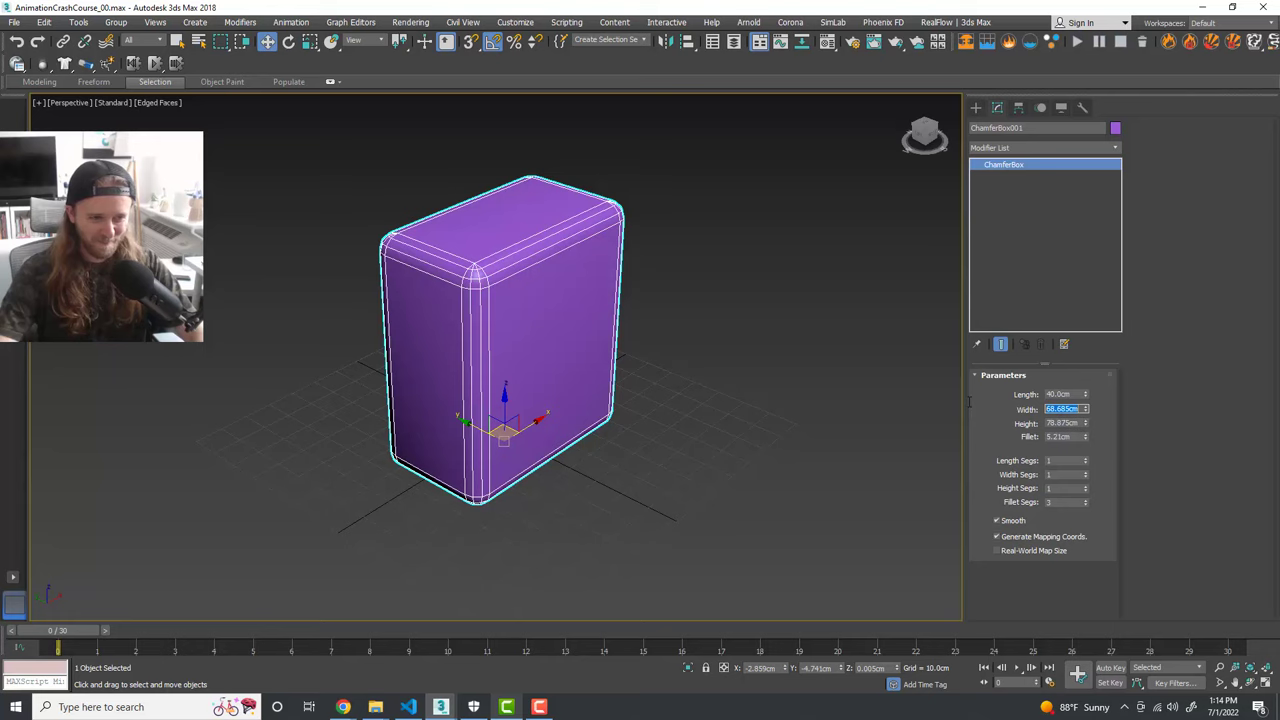
key(Tab)
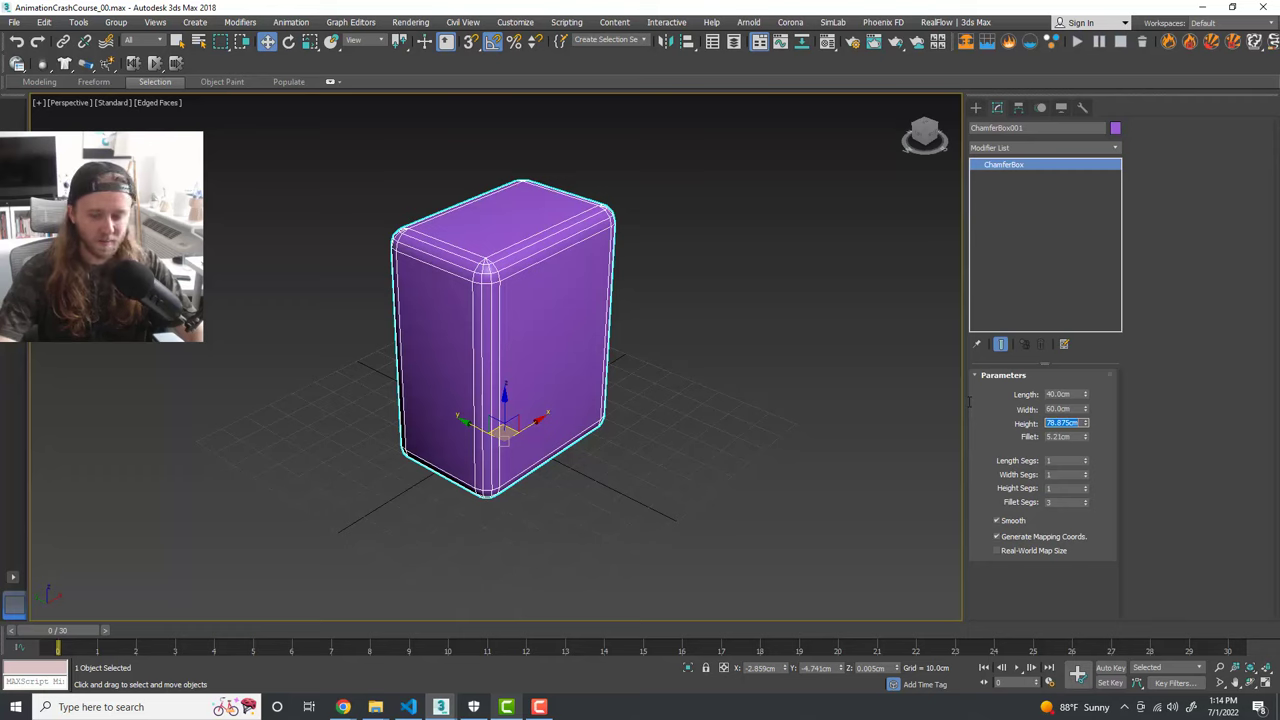
text(75)
key(Return)
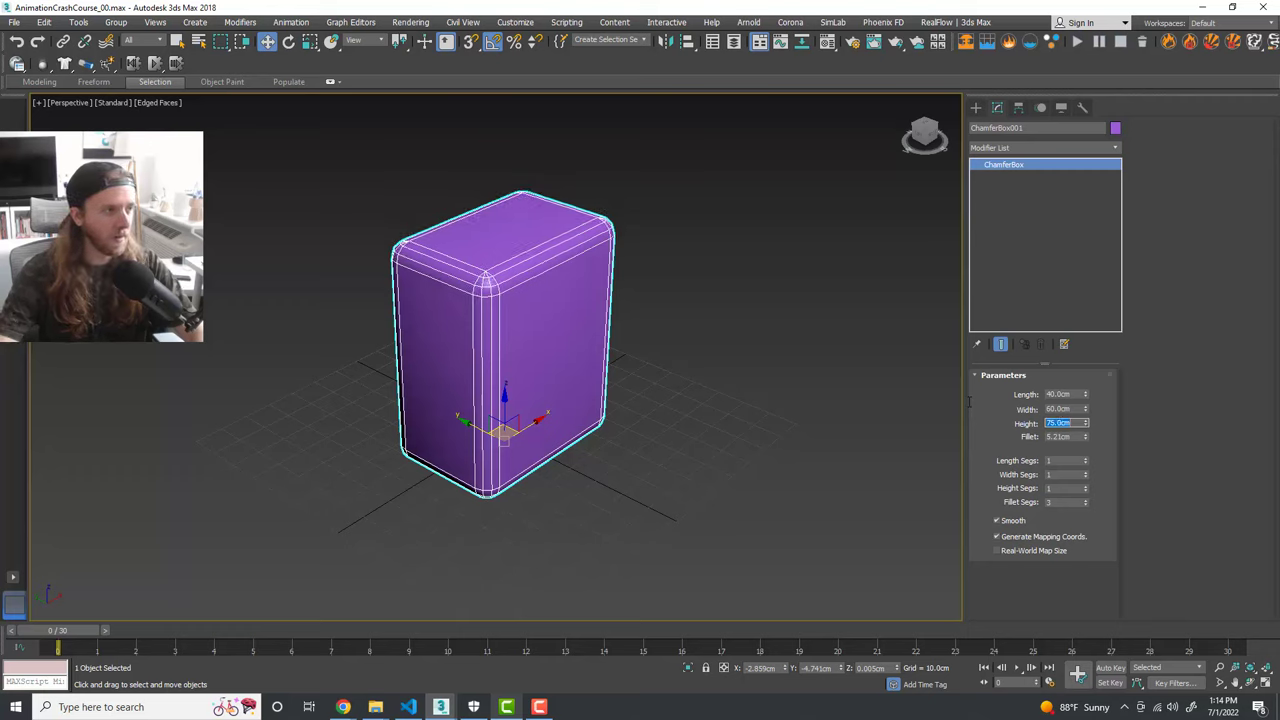
alt+middle_drag(530, 420, 514, 393)
scroll(514, 393, up, 3)
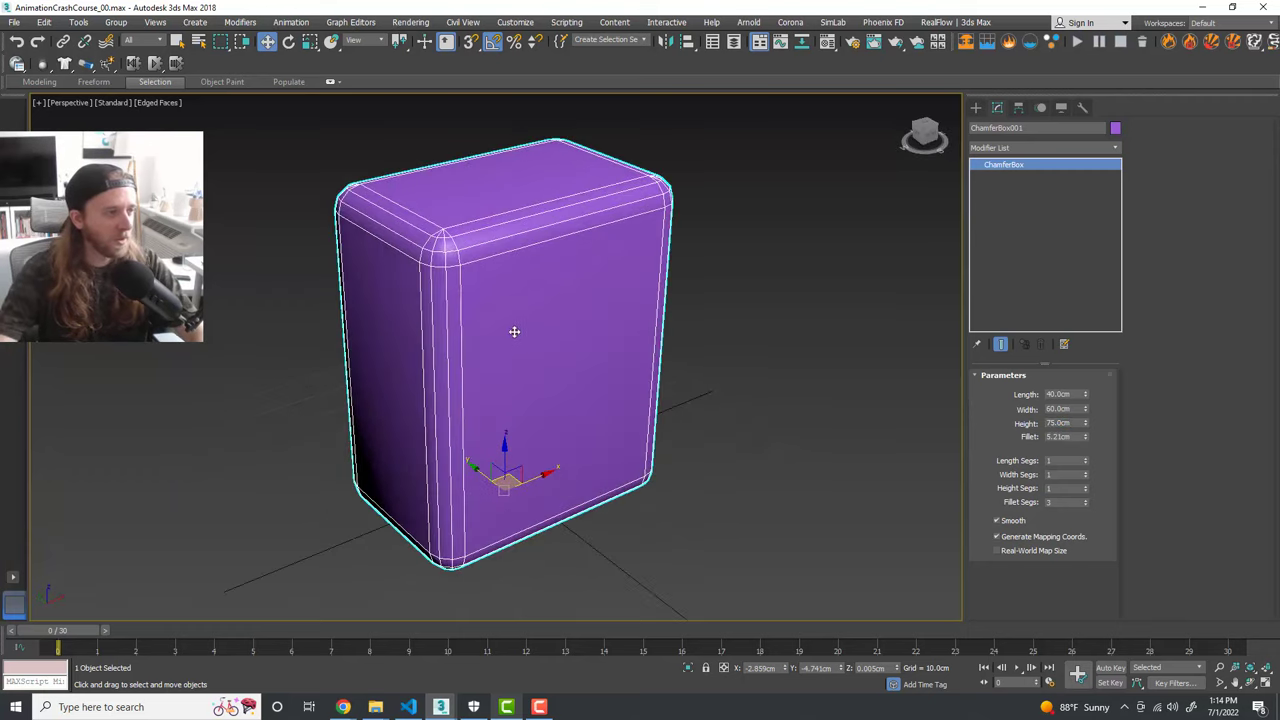
Step: Subdivide the chamfer box with 4 length segments, 5 width segments and 9 height segments
click(1084, 457)
click(1084, 457)
click(1084, 458)
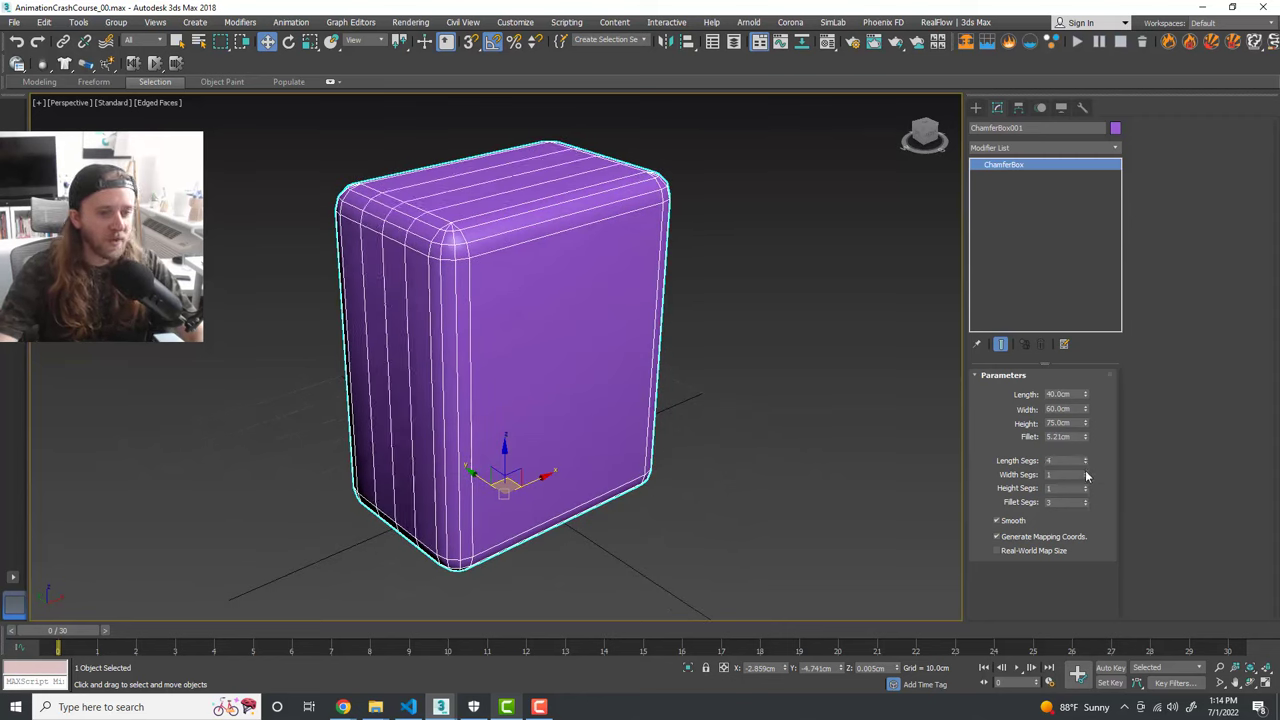
click(1085, 471)
click(1085, 471)
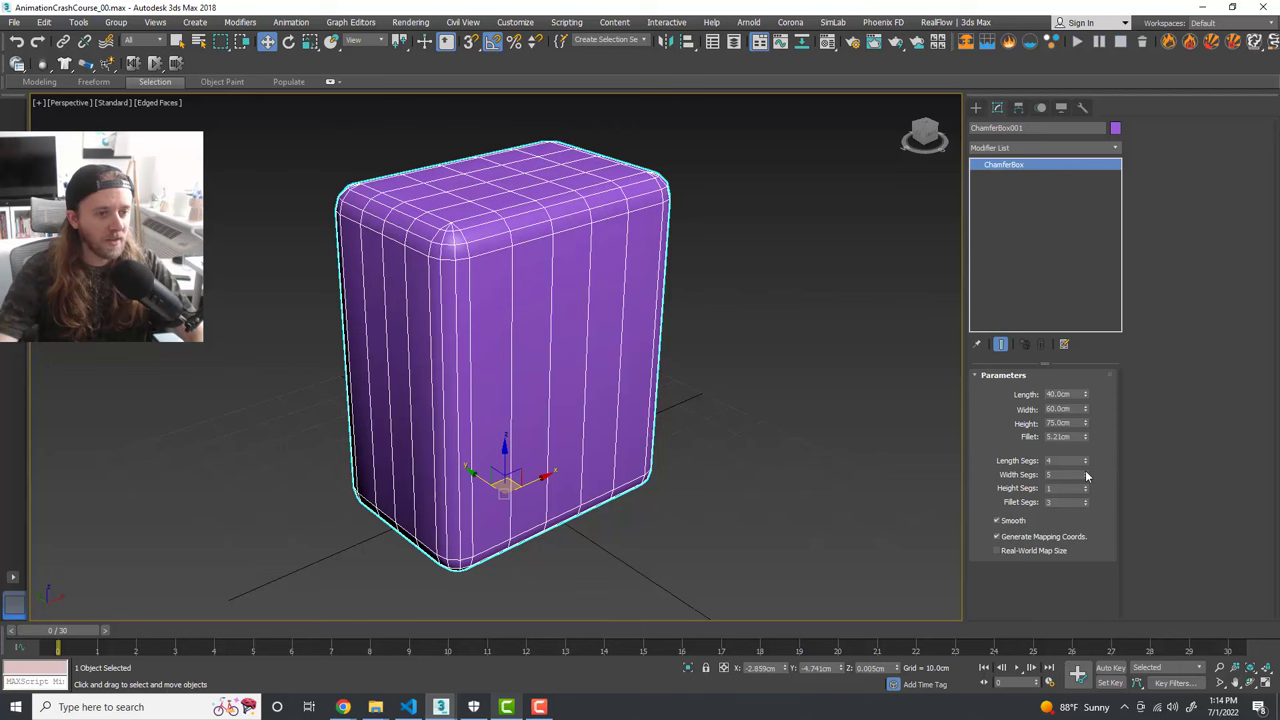
click(1085, 486)
click(1085, 486)
click(1085, 486)
click(1085, 486)
click(1085, 486)
click(1085, 486)
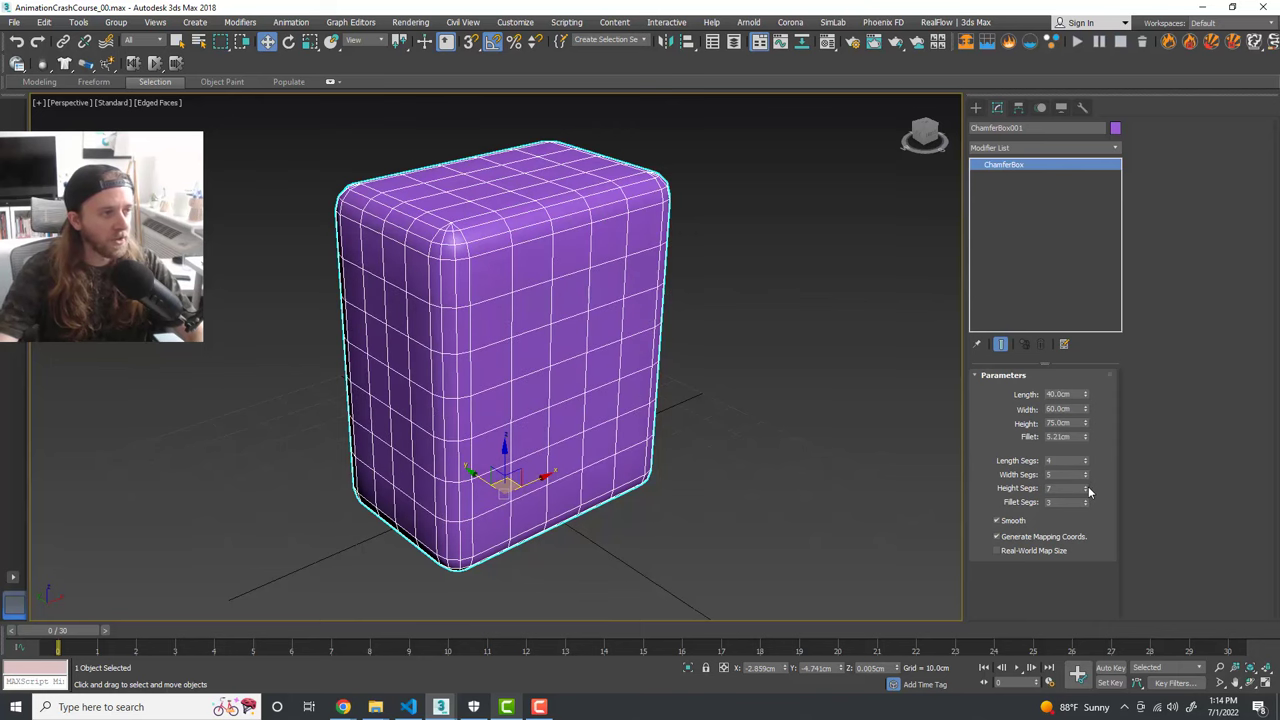
click(1085, 486)
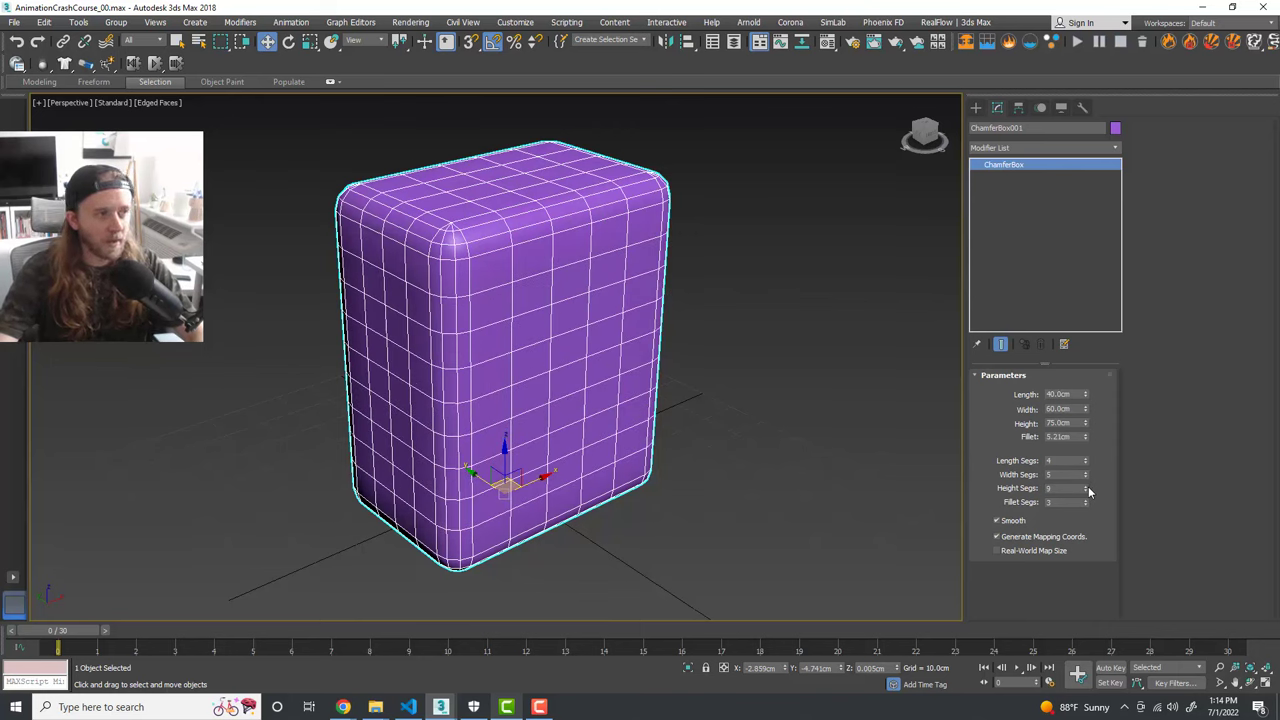
Step: Raise the chamfer box's width segments to 7 and its length segments to 5
click(1085, 472)
click(1085, 472)
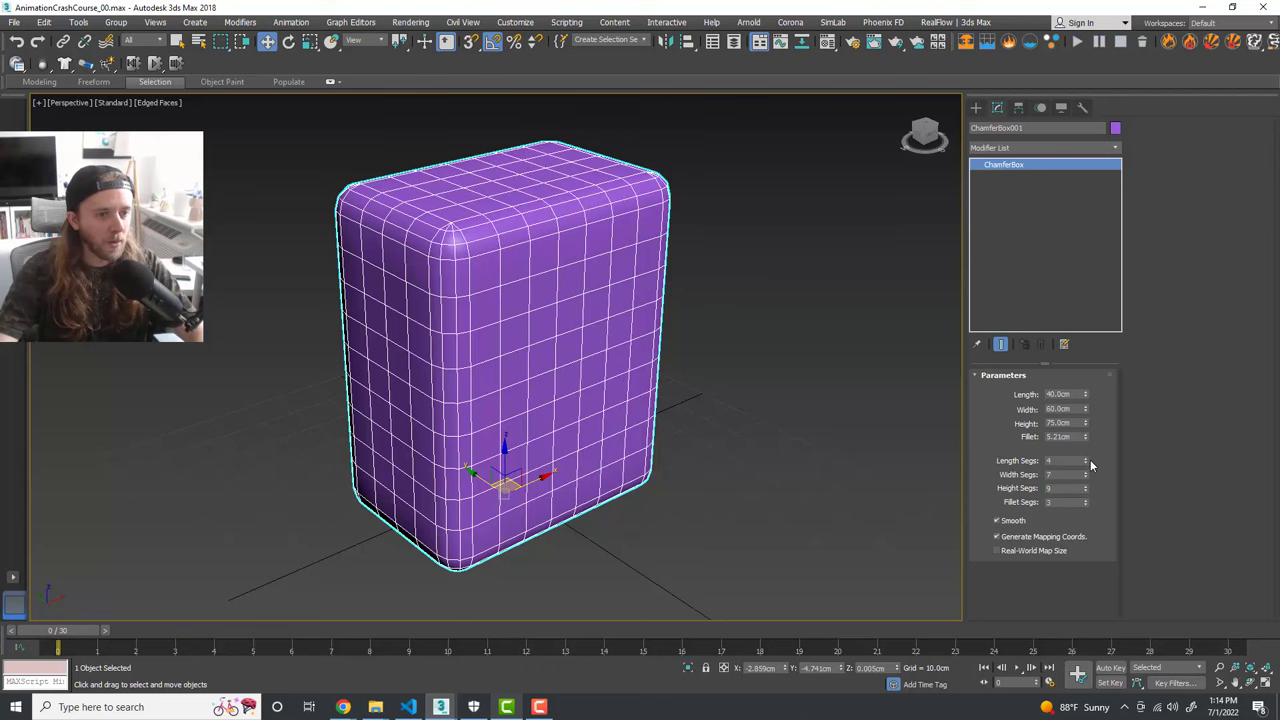
click(1087, 458)
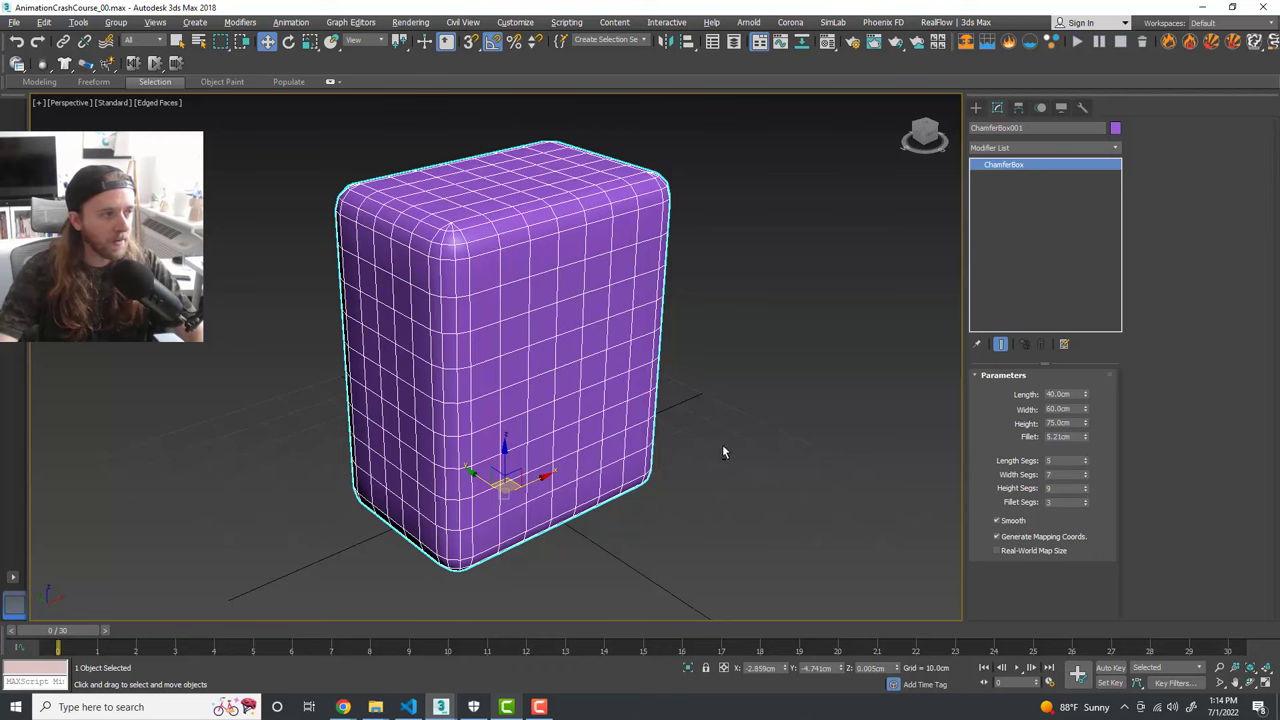
alt+middle_drag(722, 446, 675, 424)
scroll(530, 384, down, 3)
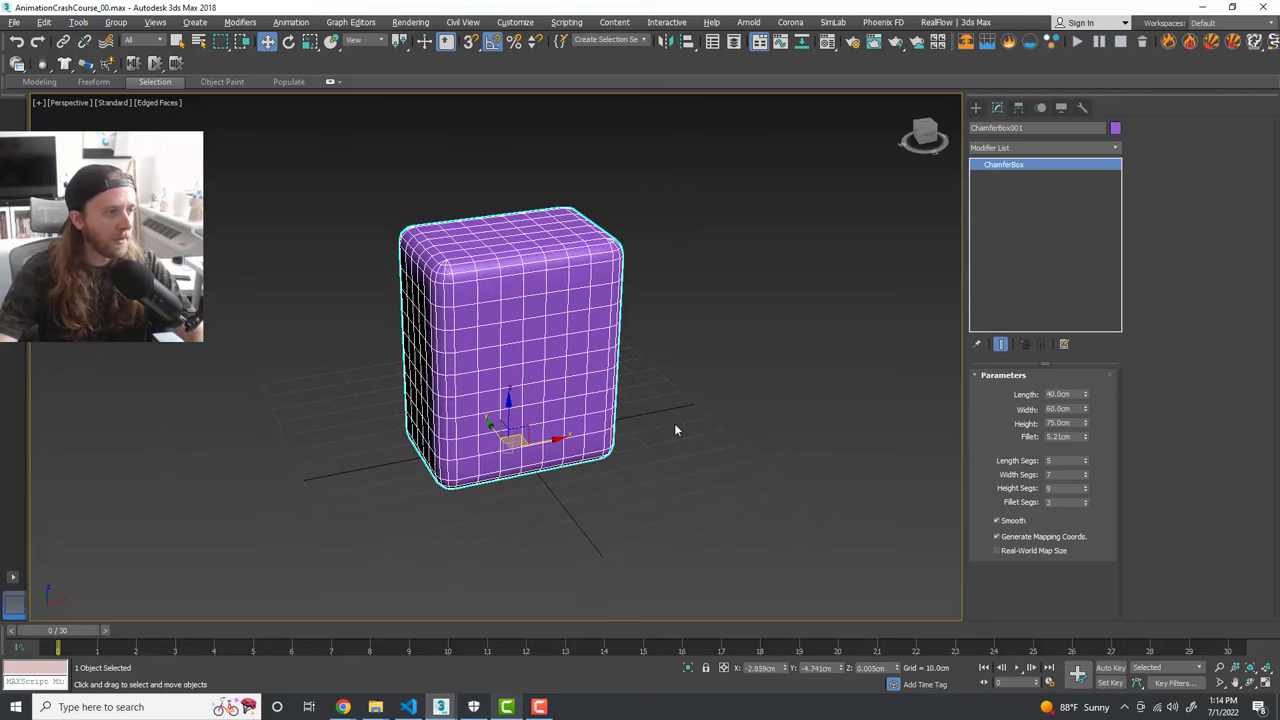
Step: Assign the pink face material to the chamfer box and close the Material Editor
click(714, 373)
click(600, 330)
click(828, 43)
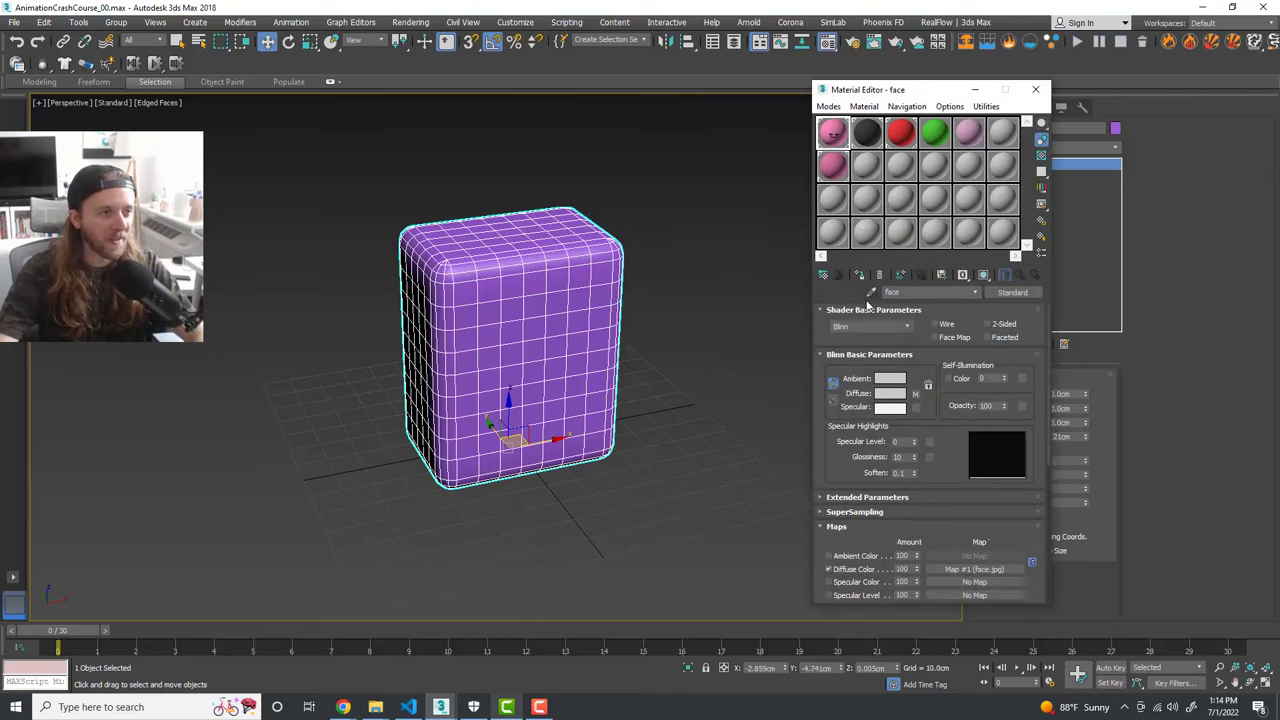
click(857, 279)
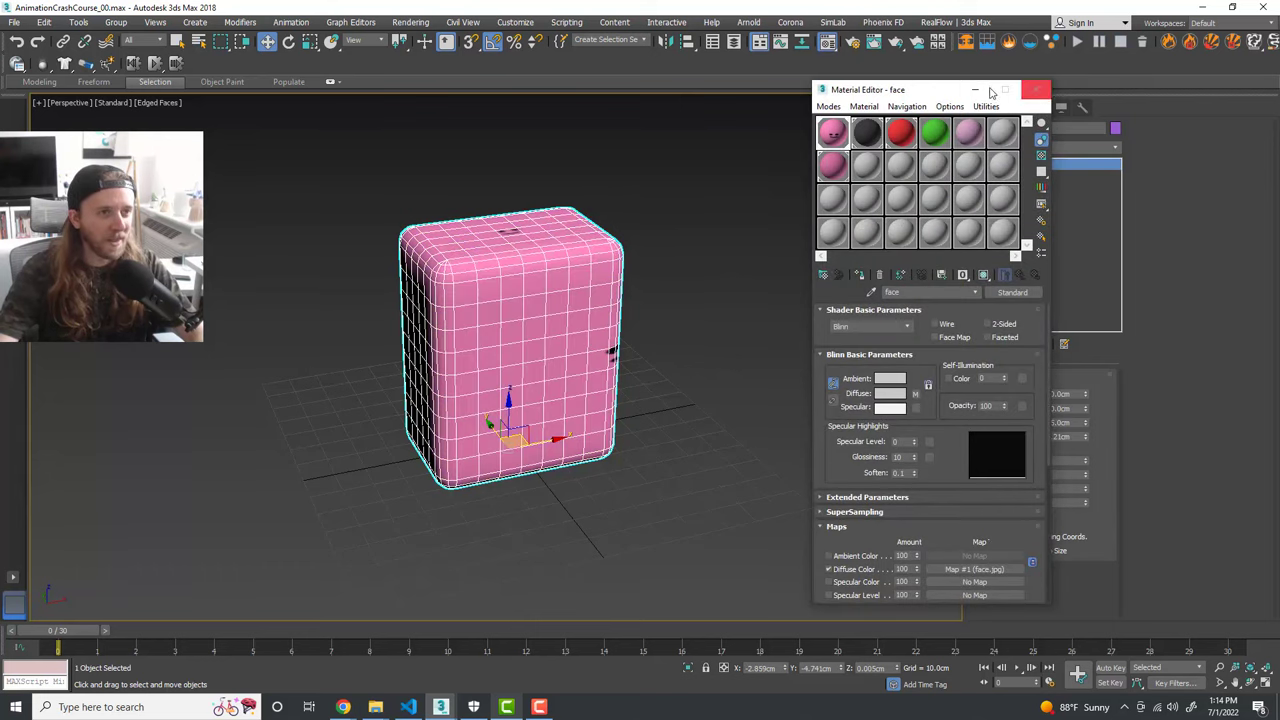
click(1035, 89)
alt+middle_drag(646, 316, 806, 230)
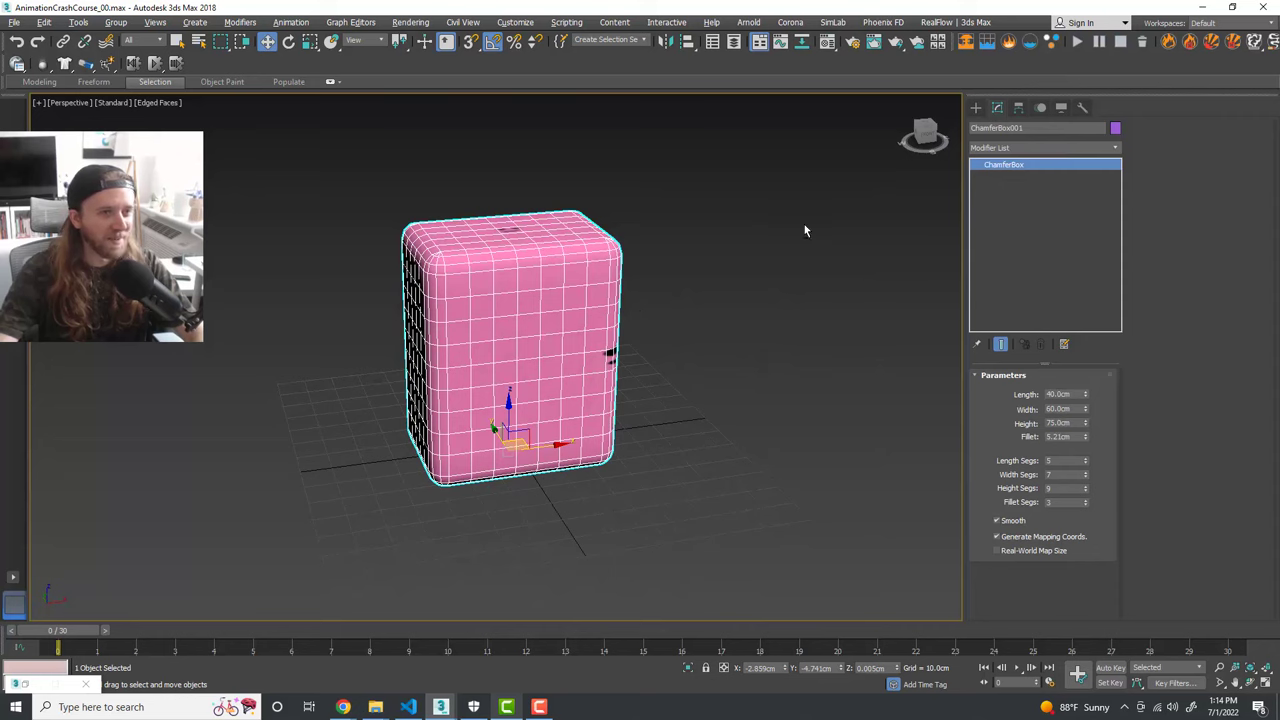
Step: Add a UVW Map modifier to the chamfer box
click(1103, 150)
drag(1118, 178, 1110, 525)
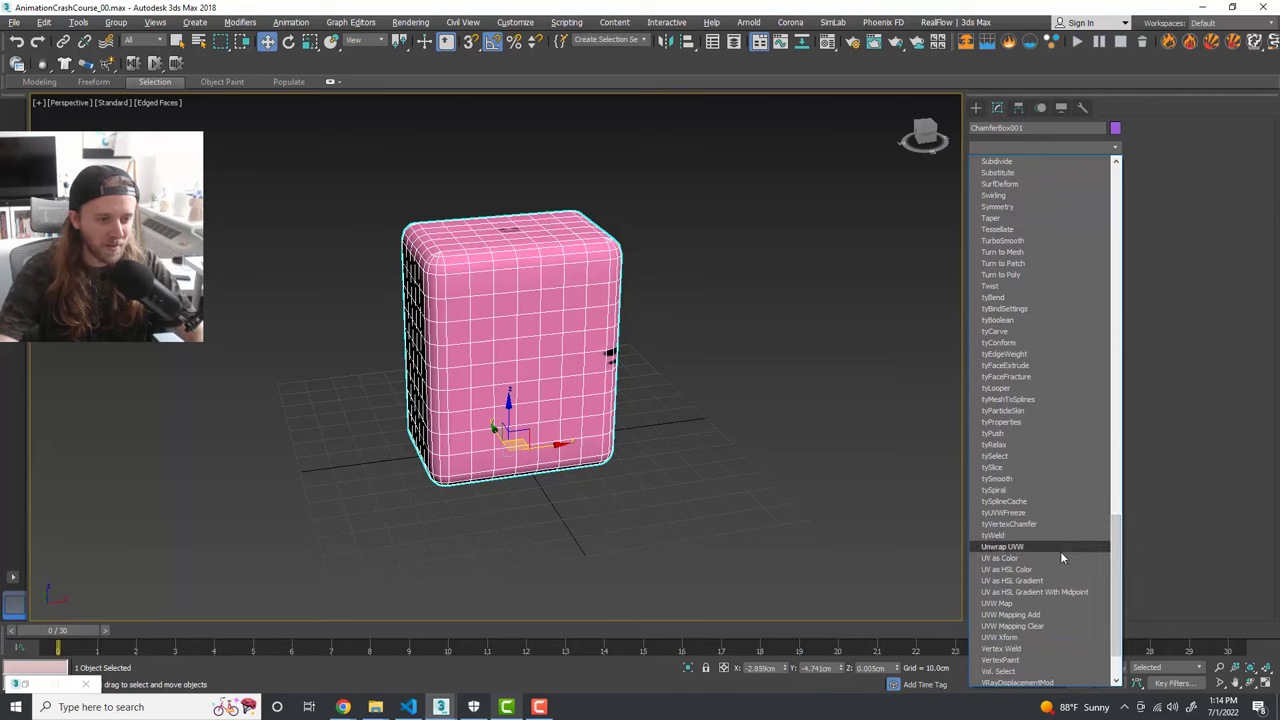
click(1053, 602)
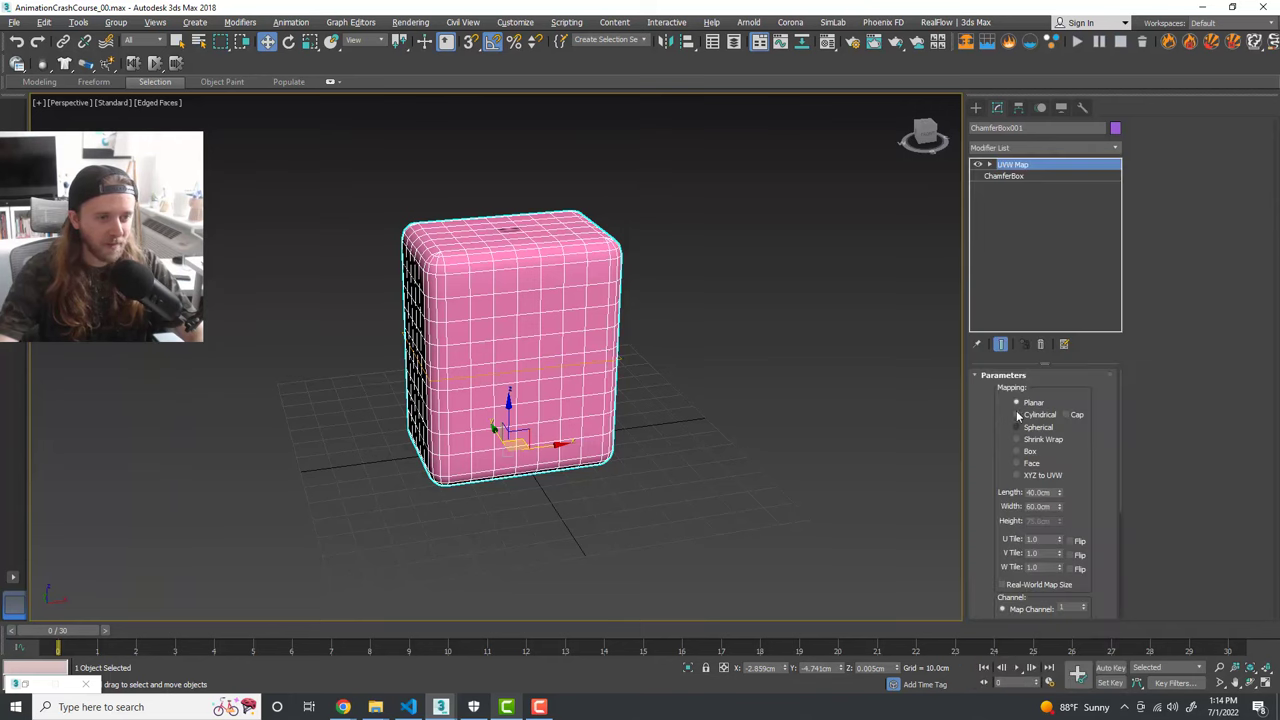
key(e)
drag(528, 408, 514, 262)
key(ctrl+z)
Step: Fit the planar UVW Map gizmo upright to the box's front, scaling it vertically to about 161% and raising the face toward the top
click(1020, 165)
key(r)
alt+middle_drag(548, 314, 509, 297)
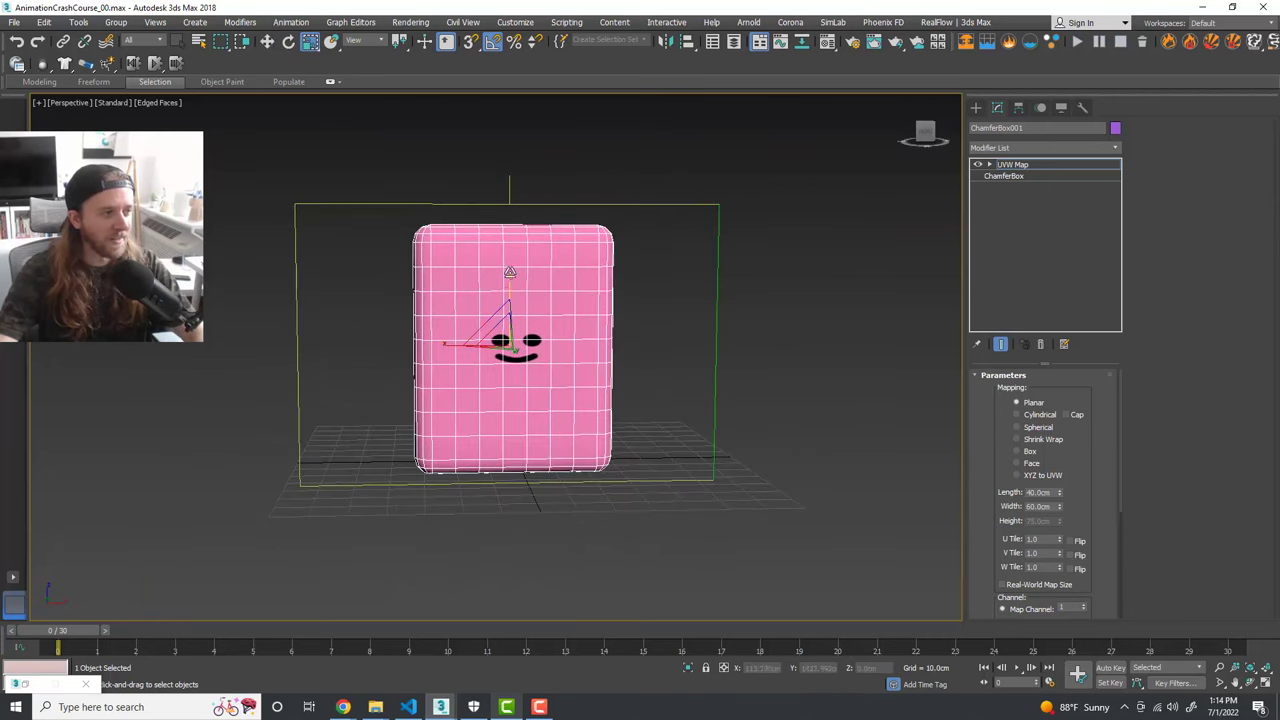
drag(509, 278, 514, 256)
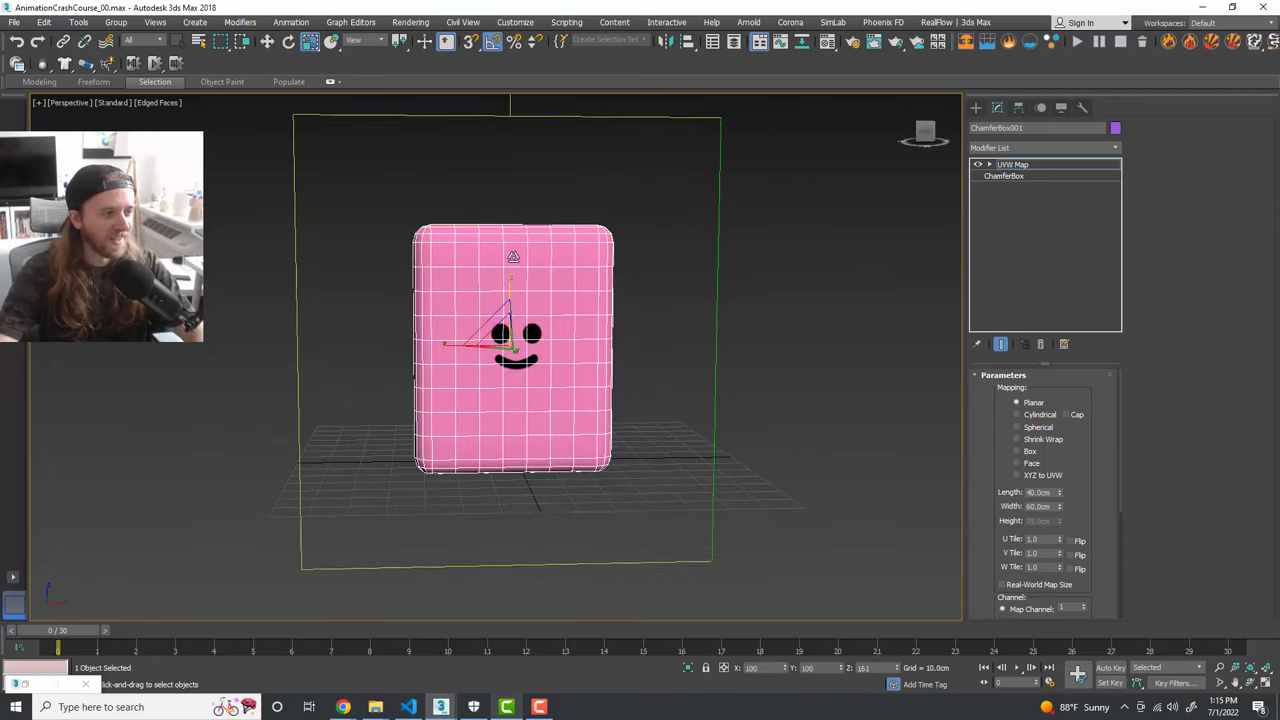
key(w)
drag(513, 313, 523, 262)
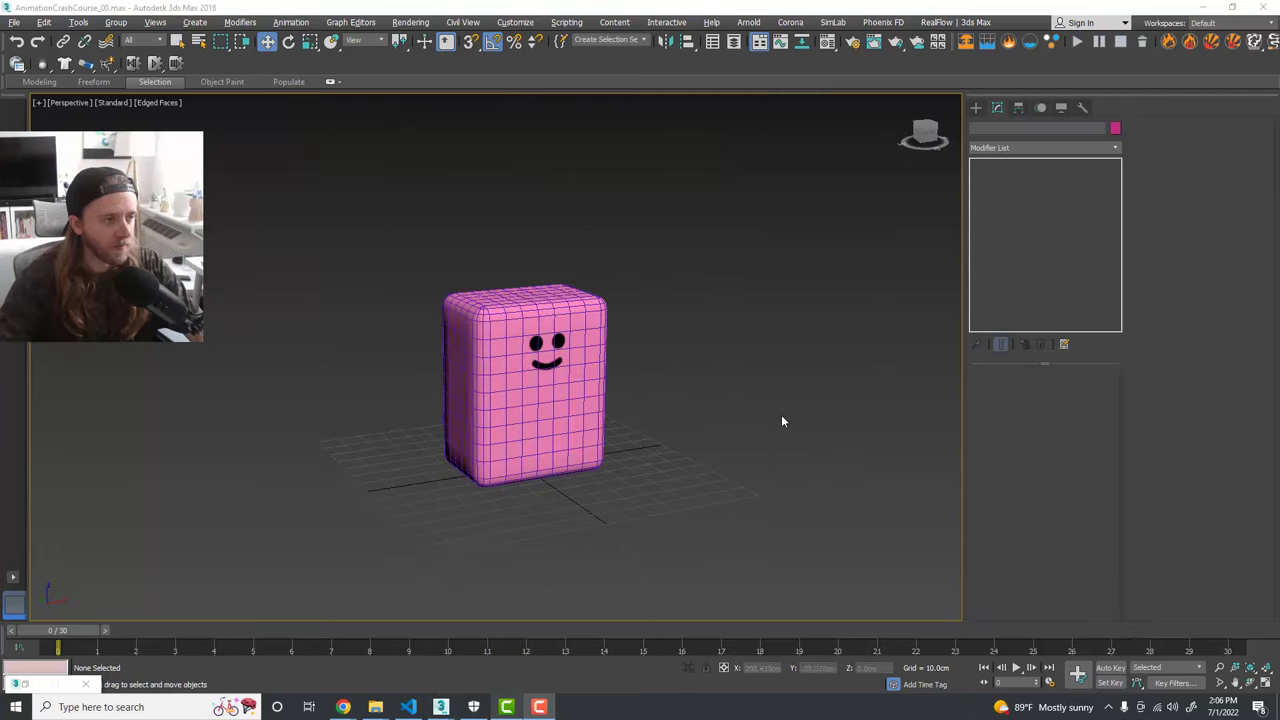
Step: Convert the pink chamfer box to an Editable Poly
click(592, 400)
right_click(553, 369)
mouse_move(615, 518)
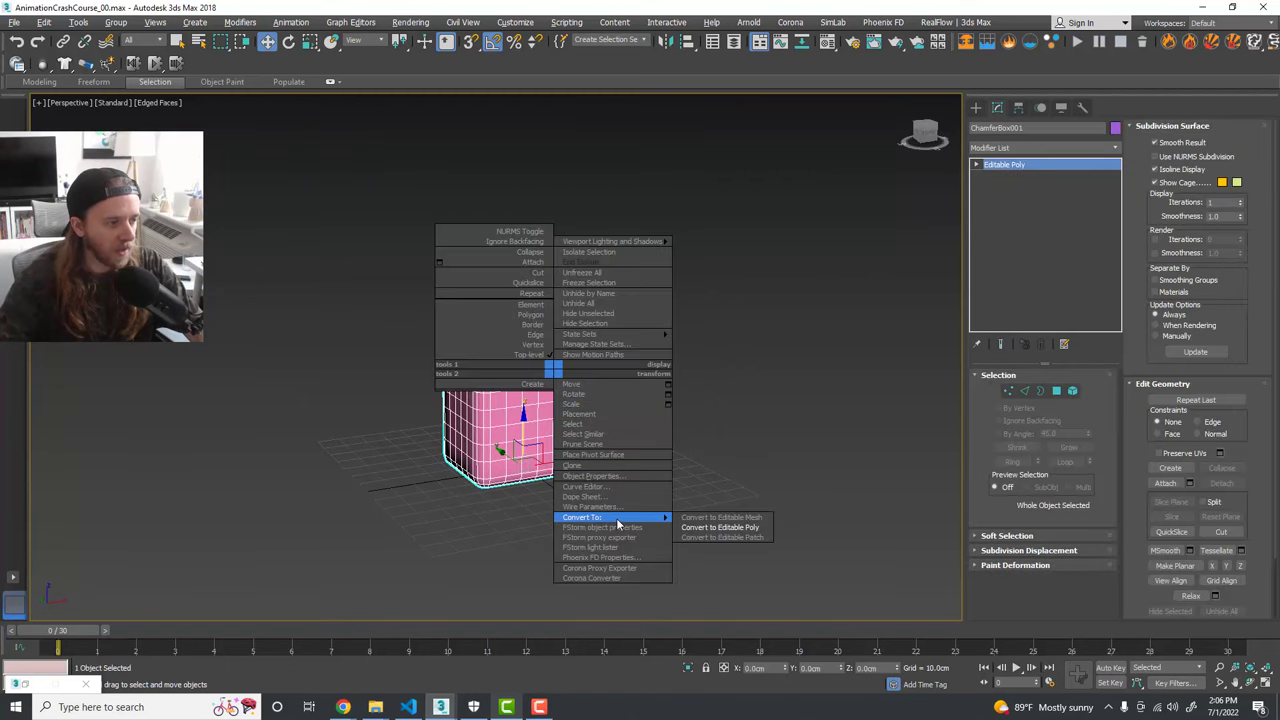
click(716, 528)
alt+middle_drag(692, 446, 730, 401)
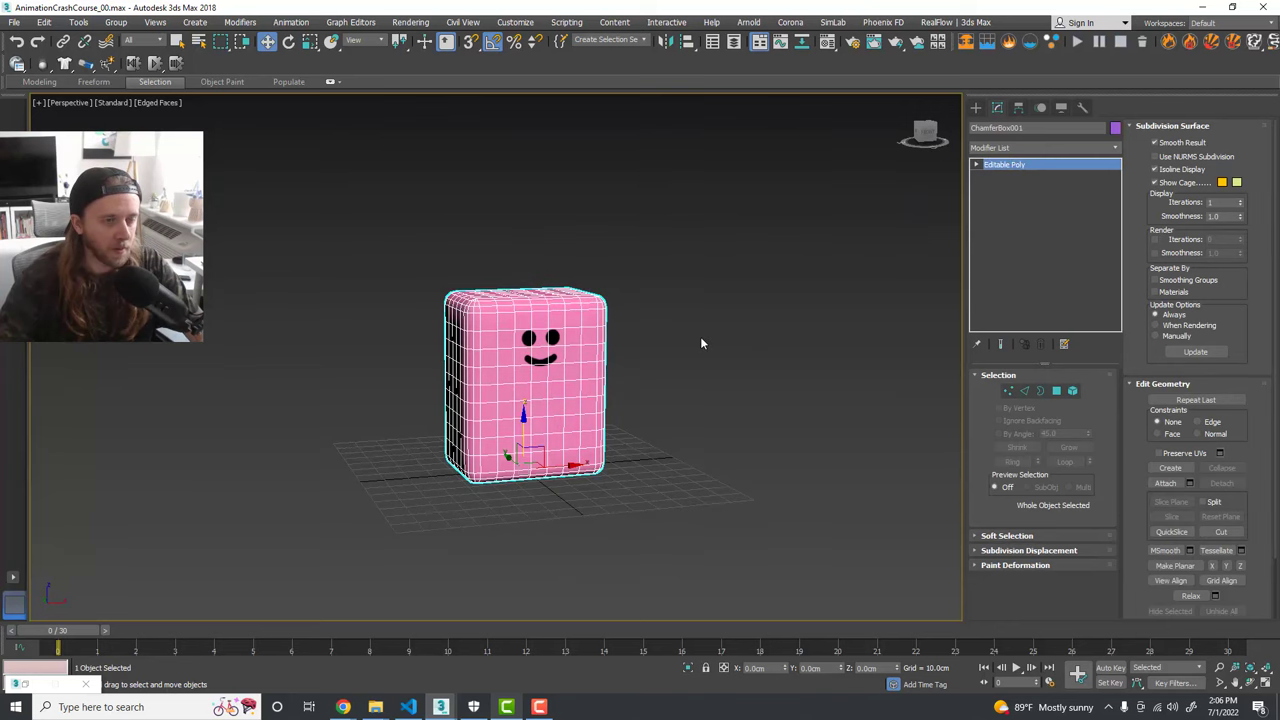
middle_drag(669, 394, 663, 372)
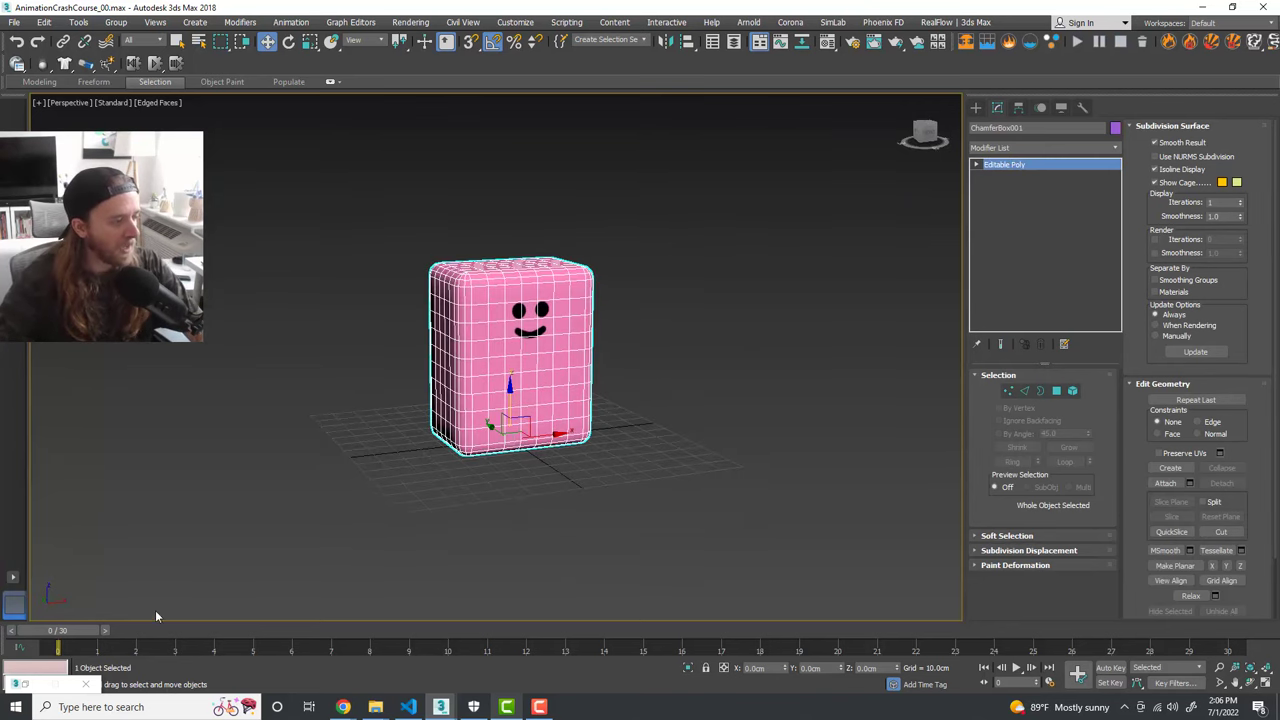
Step: Check the time configuration and scrub the timeline to frame 15 and back to frame 0
click(1050, 683)
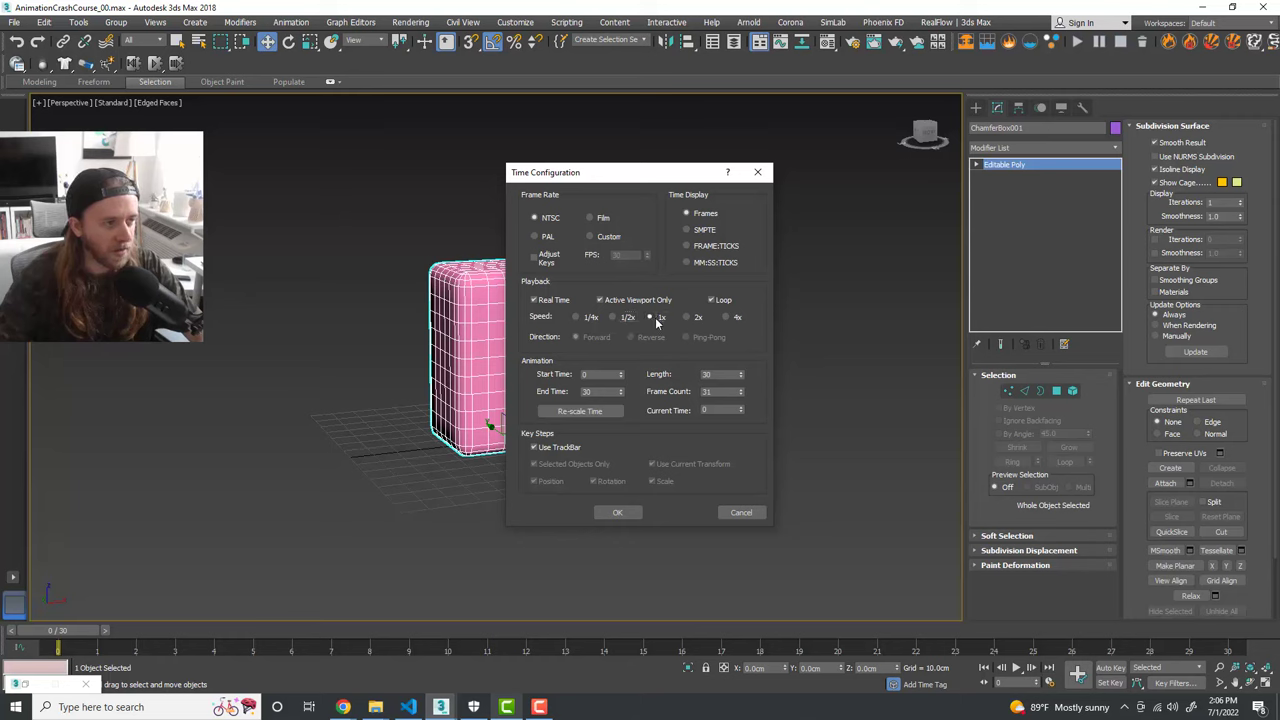
click(633, 514)
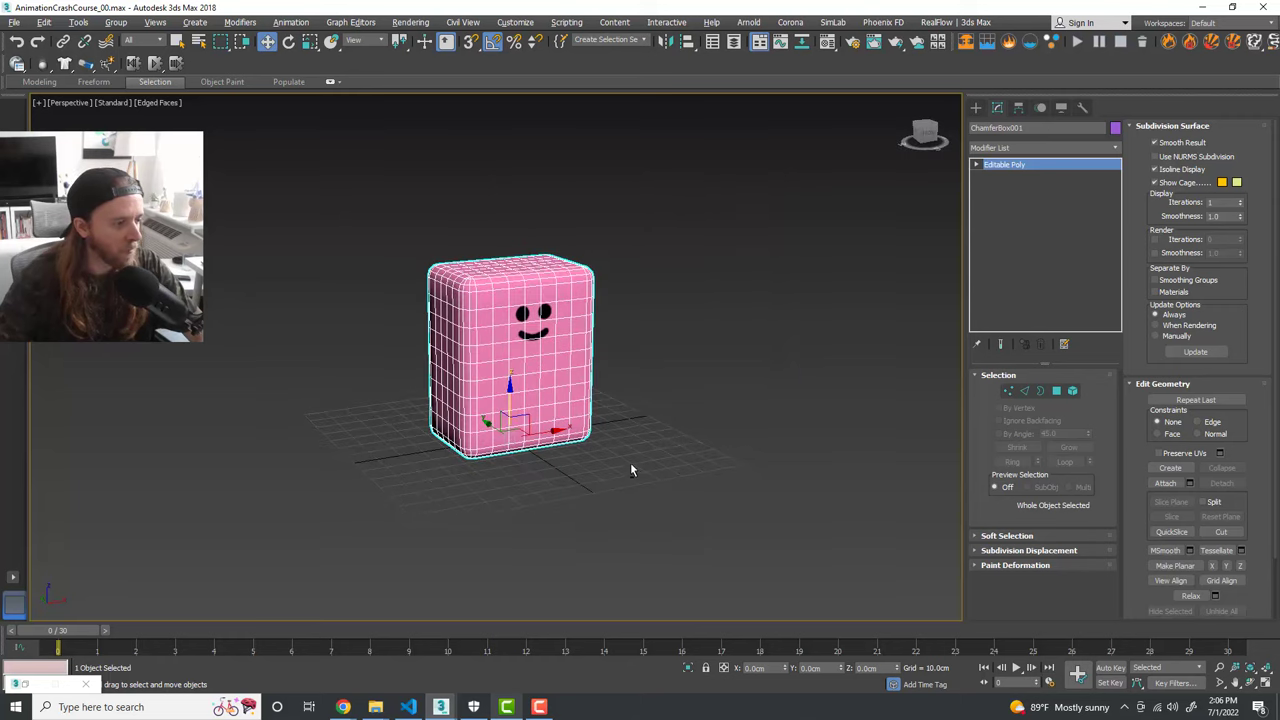
drag(83, 631, 652, 660)
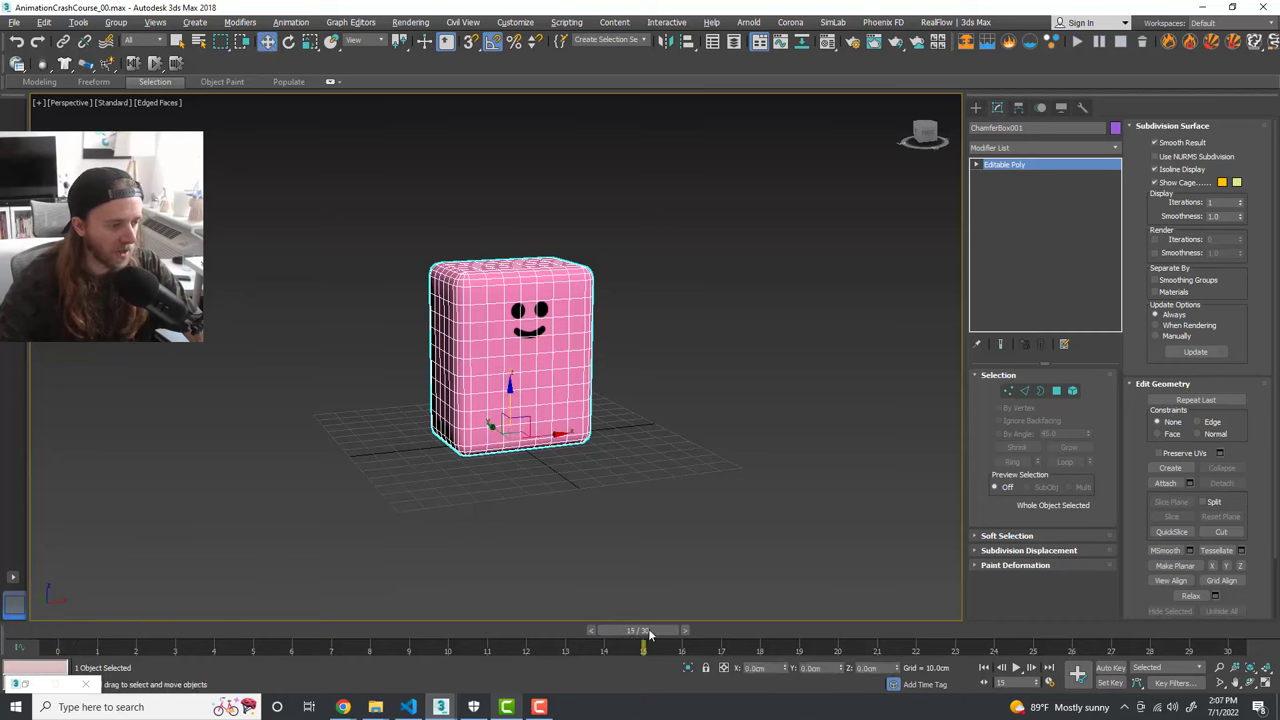
drag(649, 634, 83, 632)
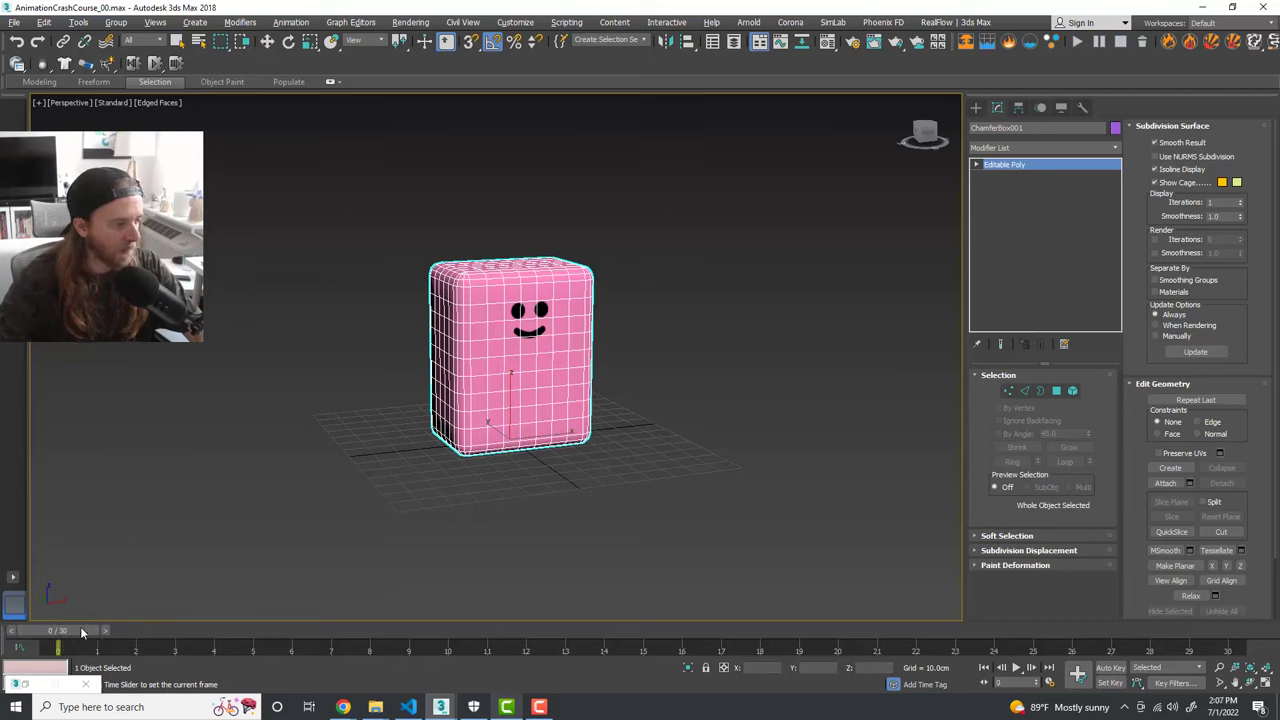
Step: Raise the box to about 36.65 cm in Z, and with Auto Key on, key it down to Z 0 at frame 15
key(w)
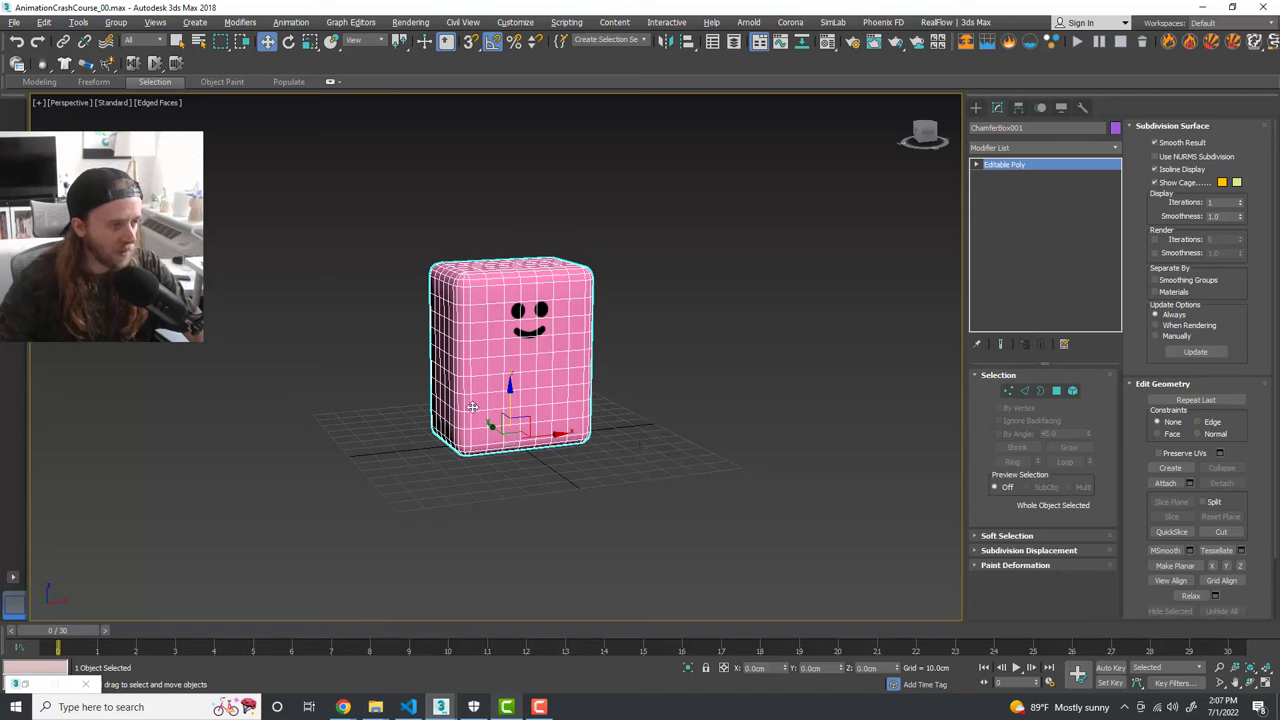
drag(511, 401, 538, 315)
drag(75, 632, 637, 633)
click(1104, 668)
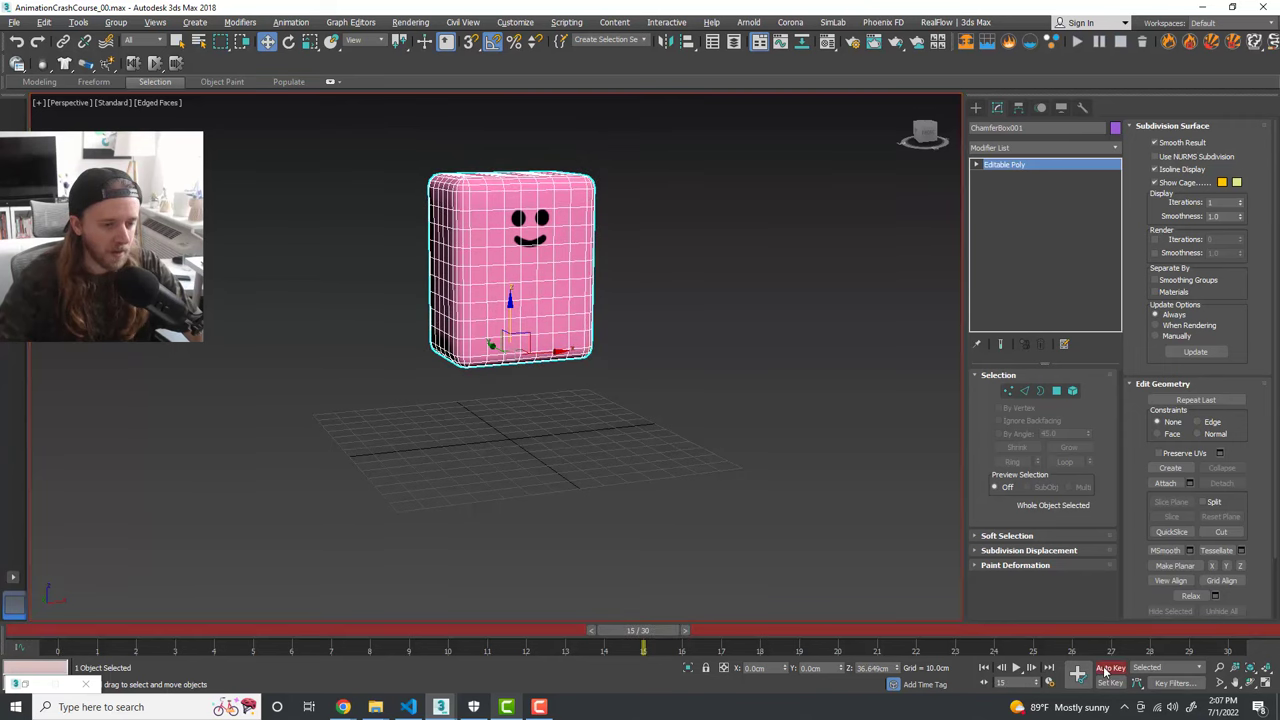
right_click(897, 670)
Step: Copy the box's raised position key from frame 0 to frame 30
drag(662, 634, 70, 633)
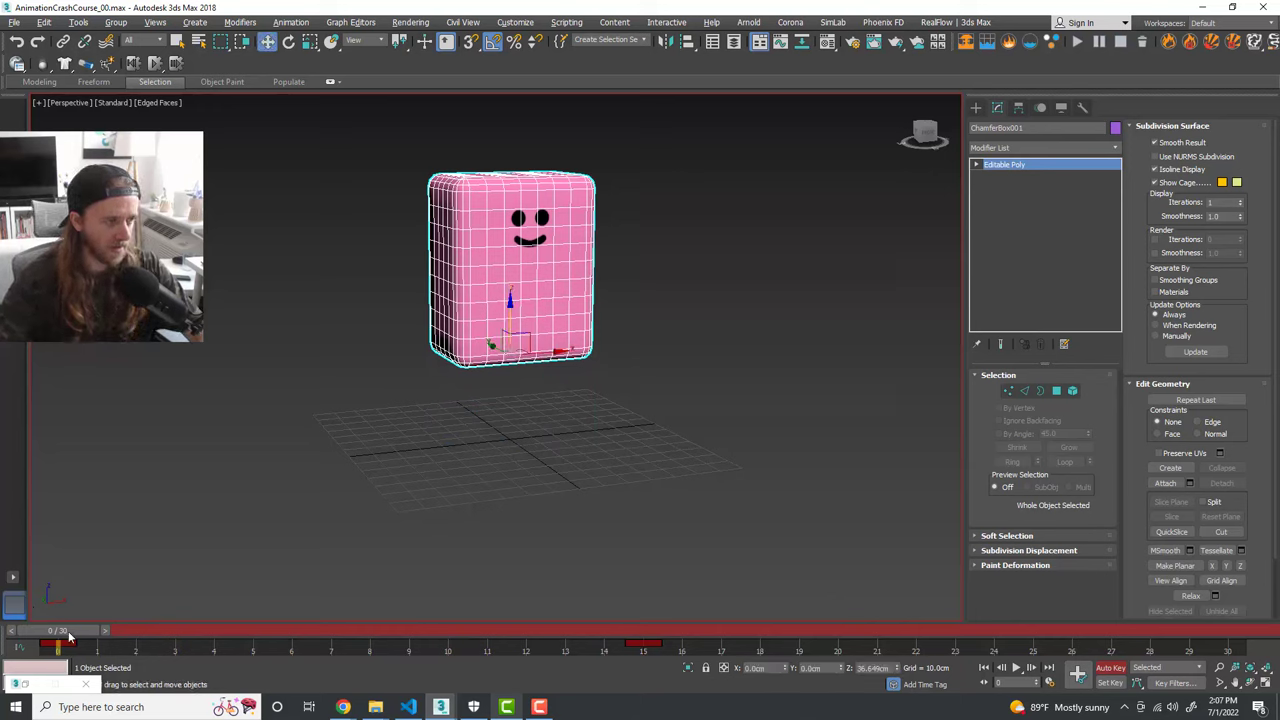
drag(68, 636, 113, 647)
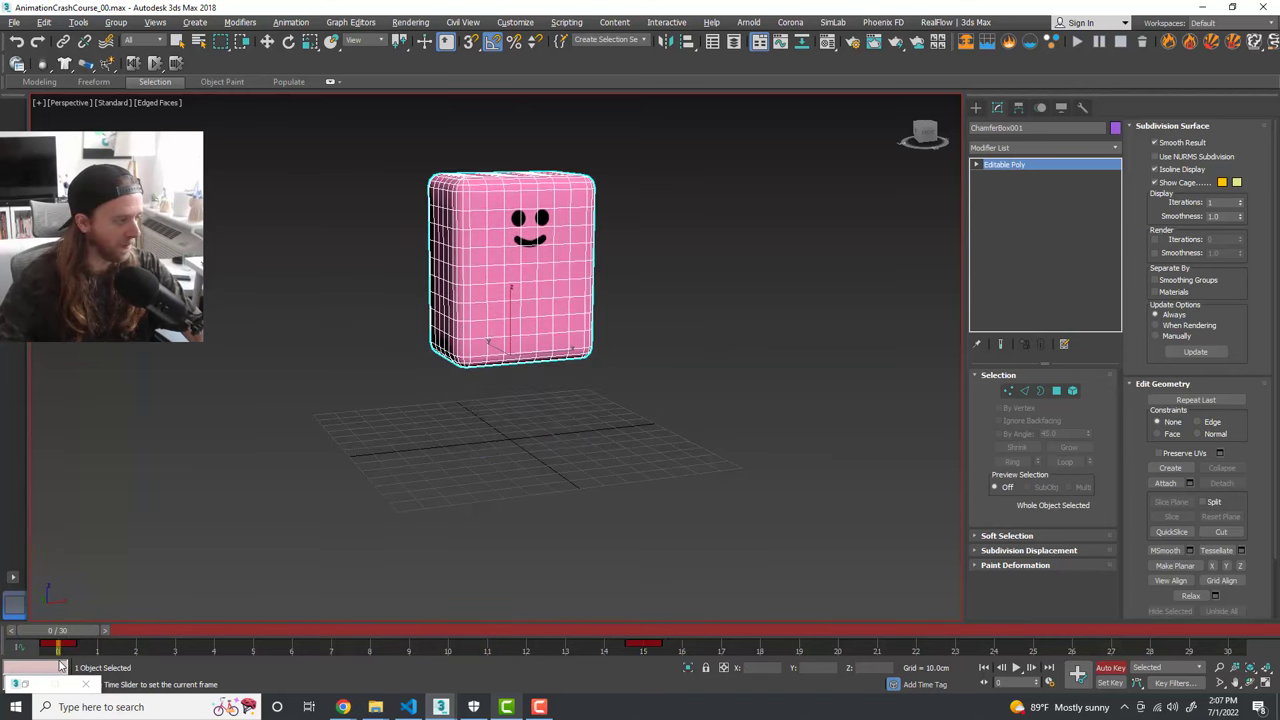
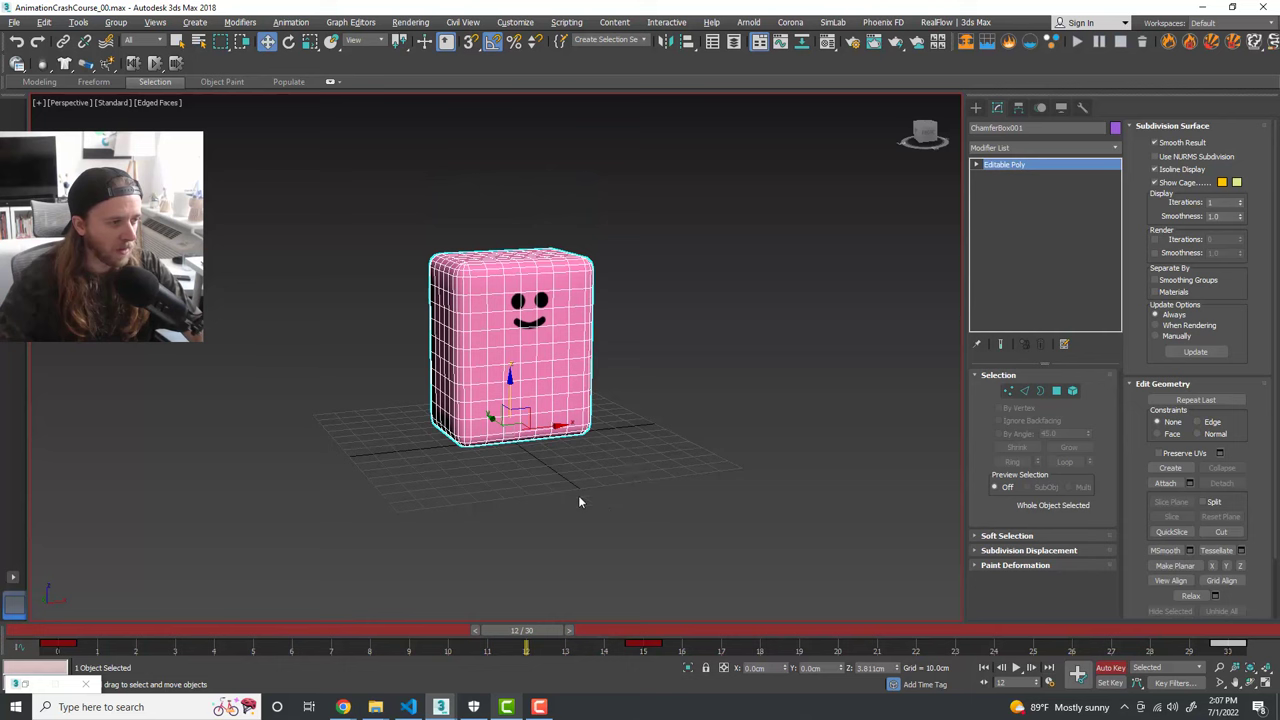
Step: Set a key for the box at its full 100% scale at frame 12
scroll(552, 476, up, 3)
key(r)
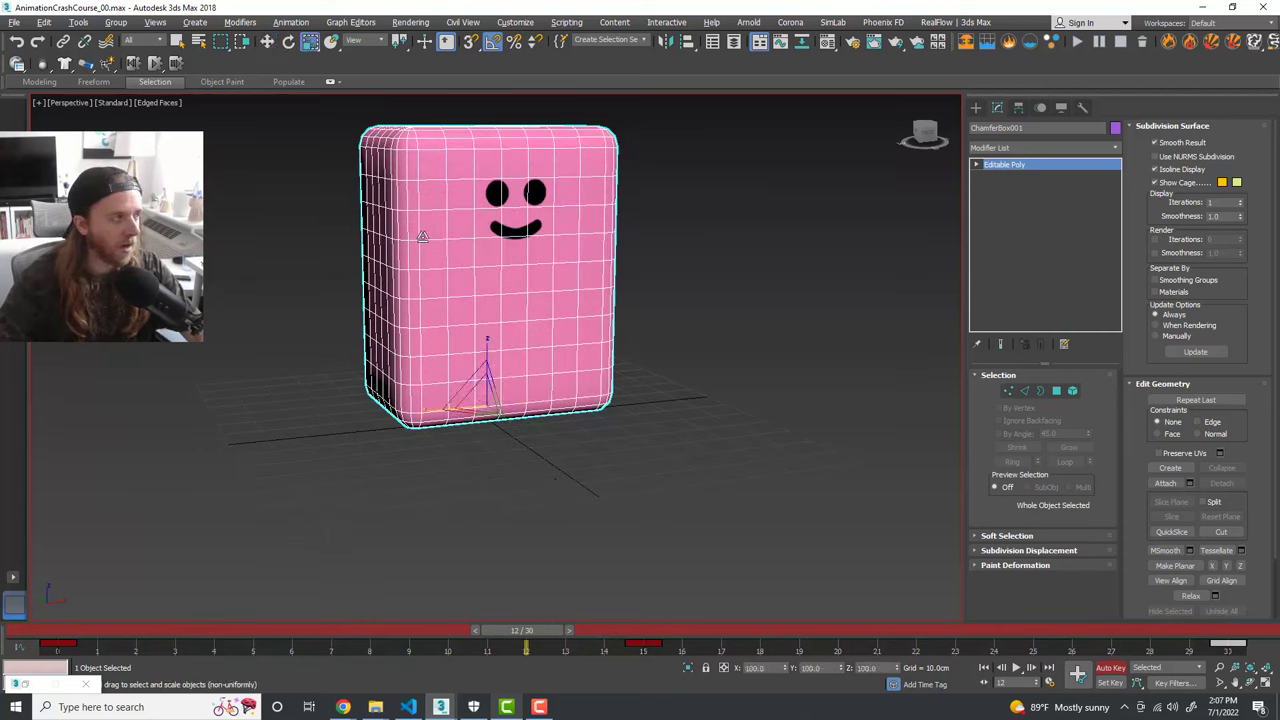
click(309, 42)
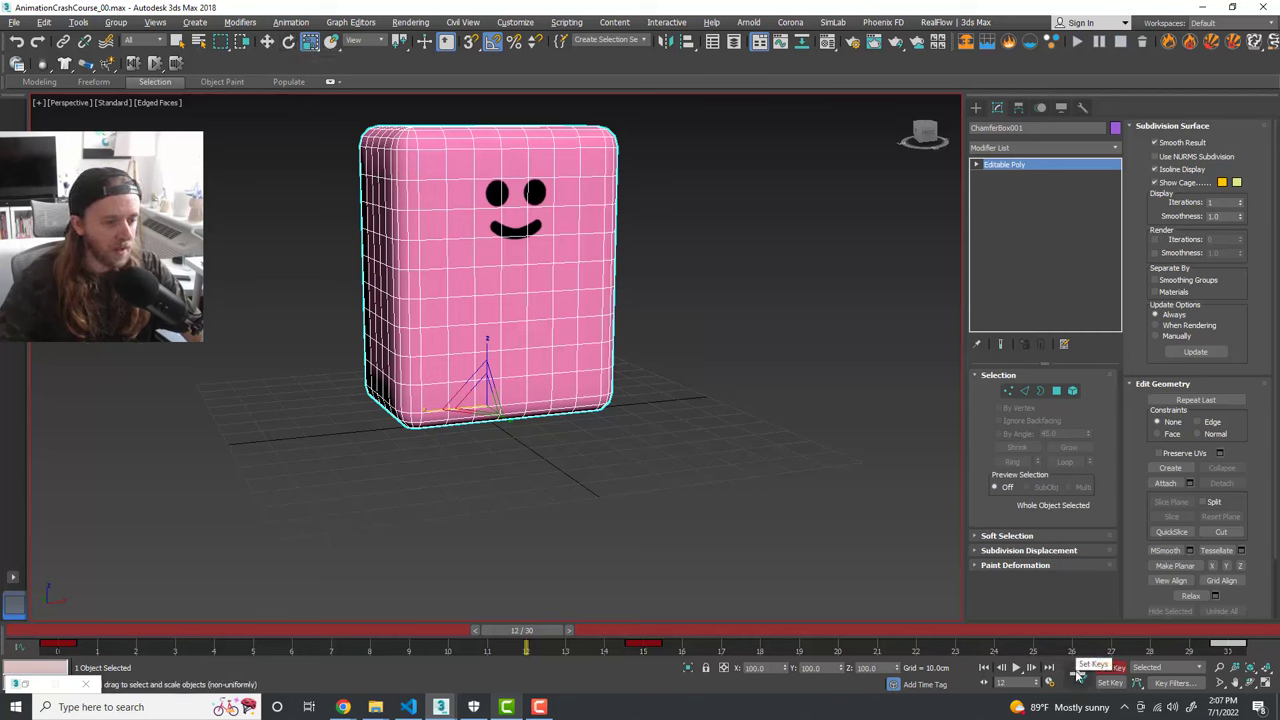
click(1078, 675)
Step: Go to frame 17 and delete the box's copied key at frame 30
drag(520, 635, 708, 635)
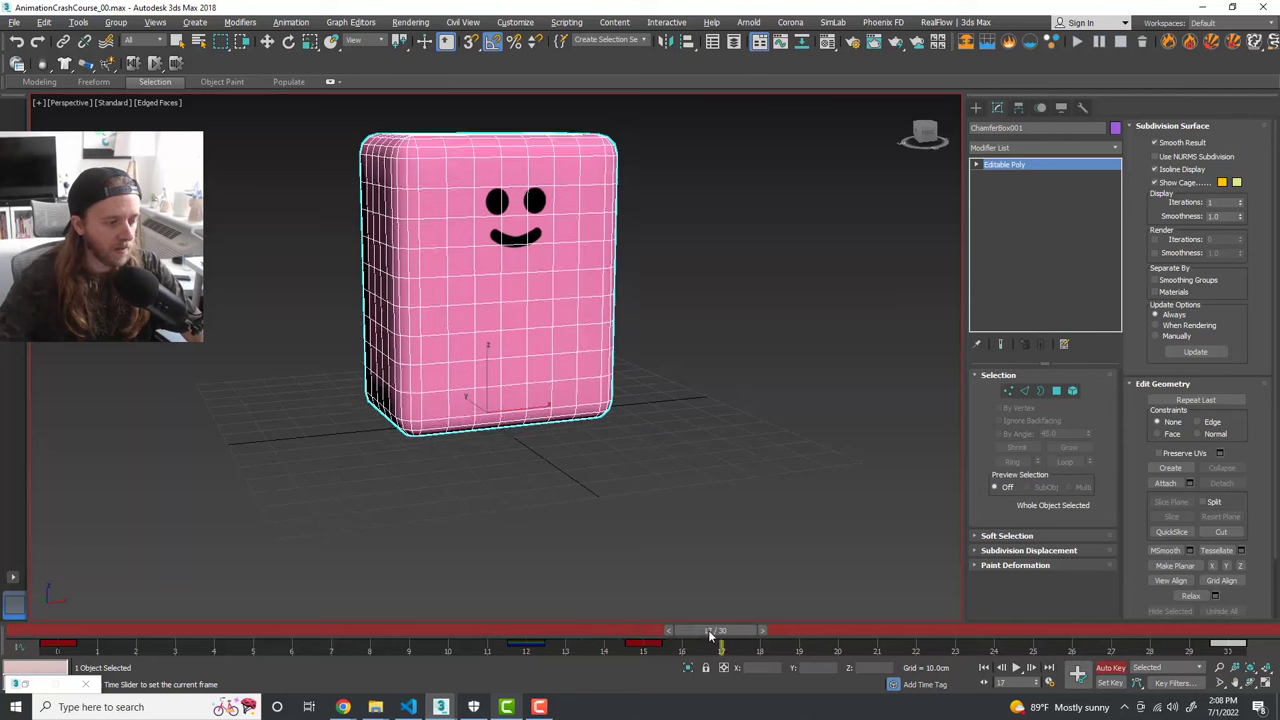
key(r)
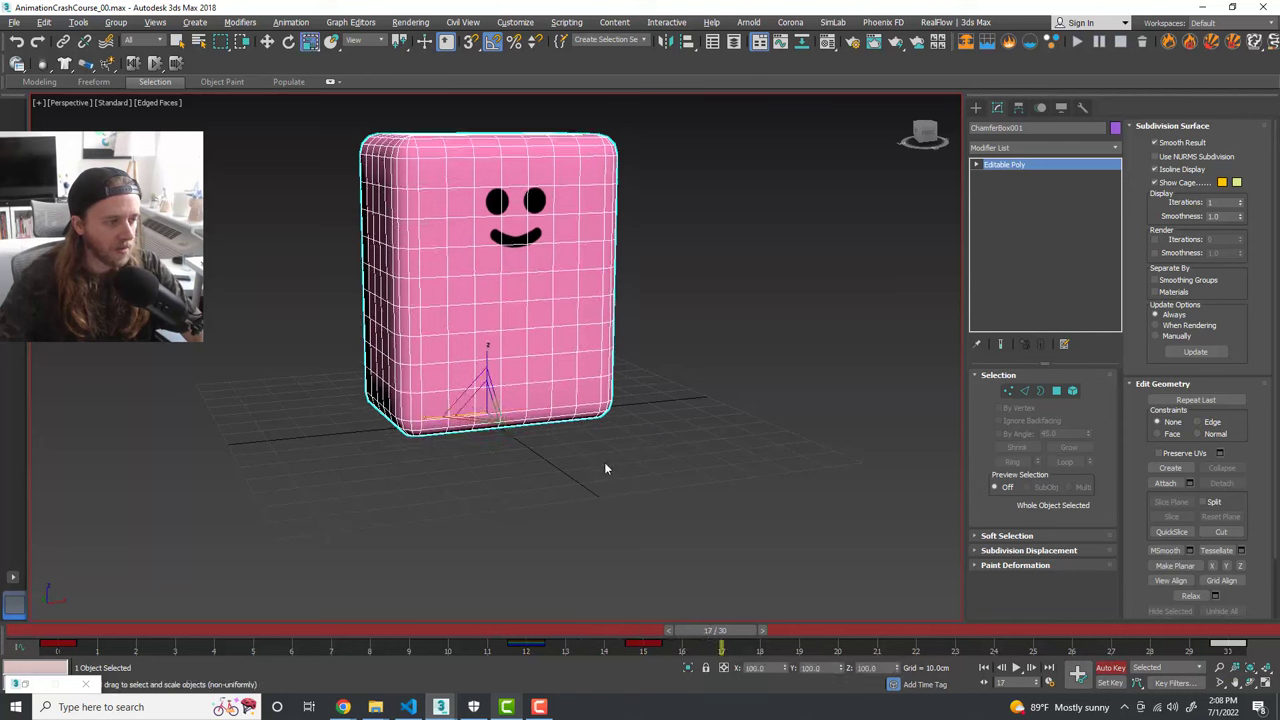
key(Delete)
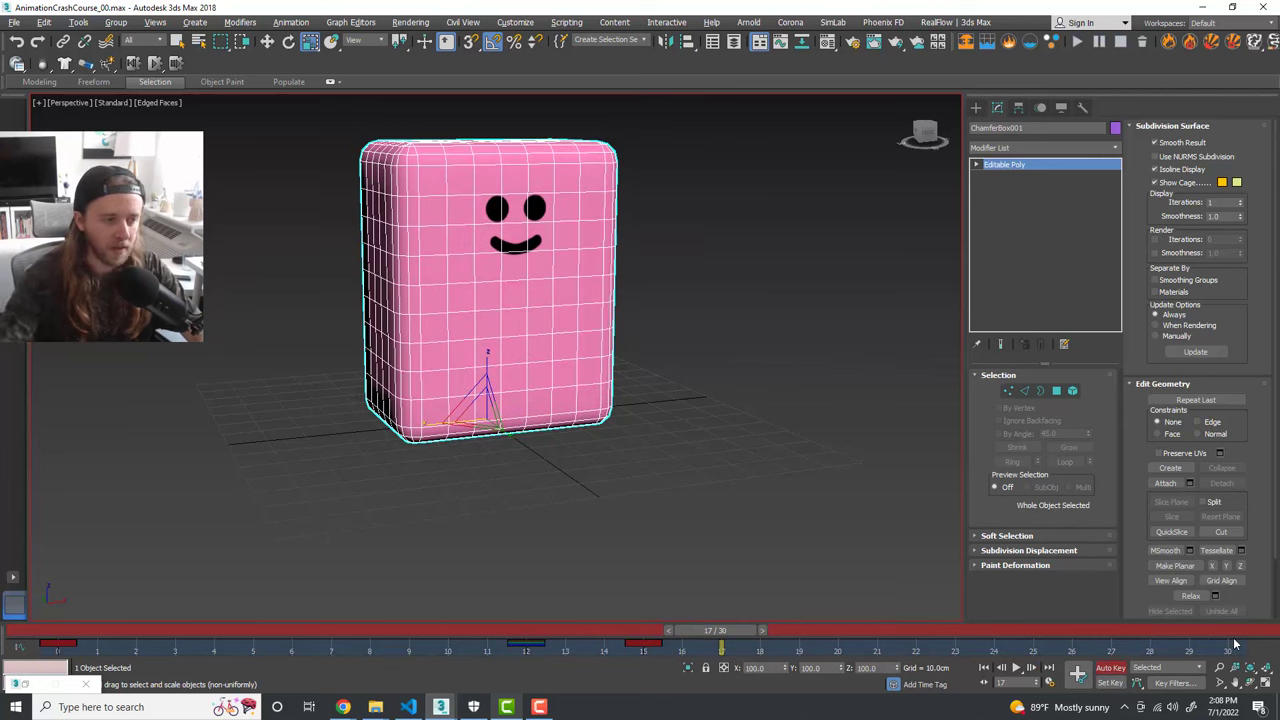
alt+middle_drag(554, 486, 640, 542)
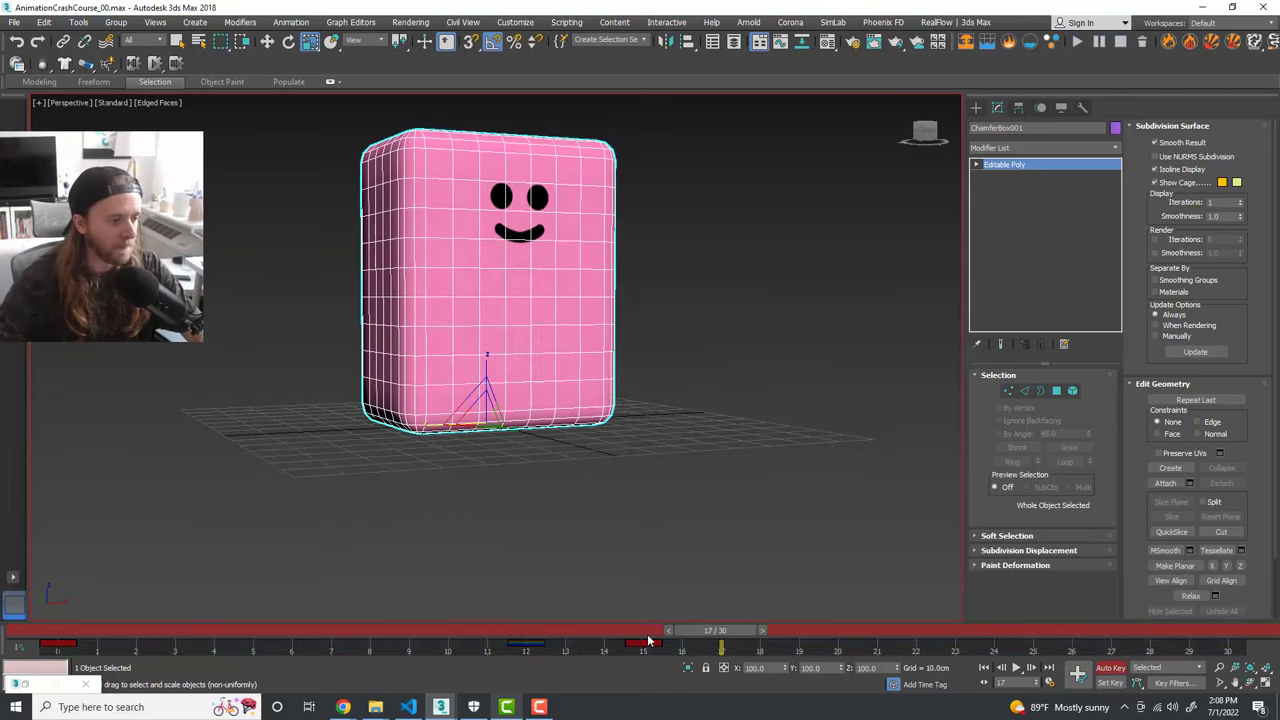
Step: Squash the box at frame 17 to about 80% in Z and widen it to about 123% in X and Y
mouse_move(721, 636)
mouse_down()
mouse_move(644, 640)
mouse_move(731, 640)
mouse_up()
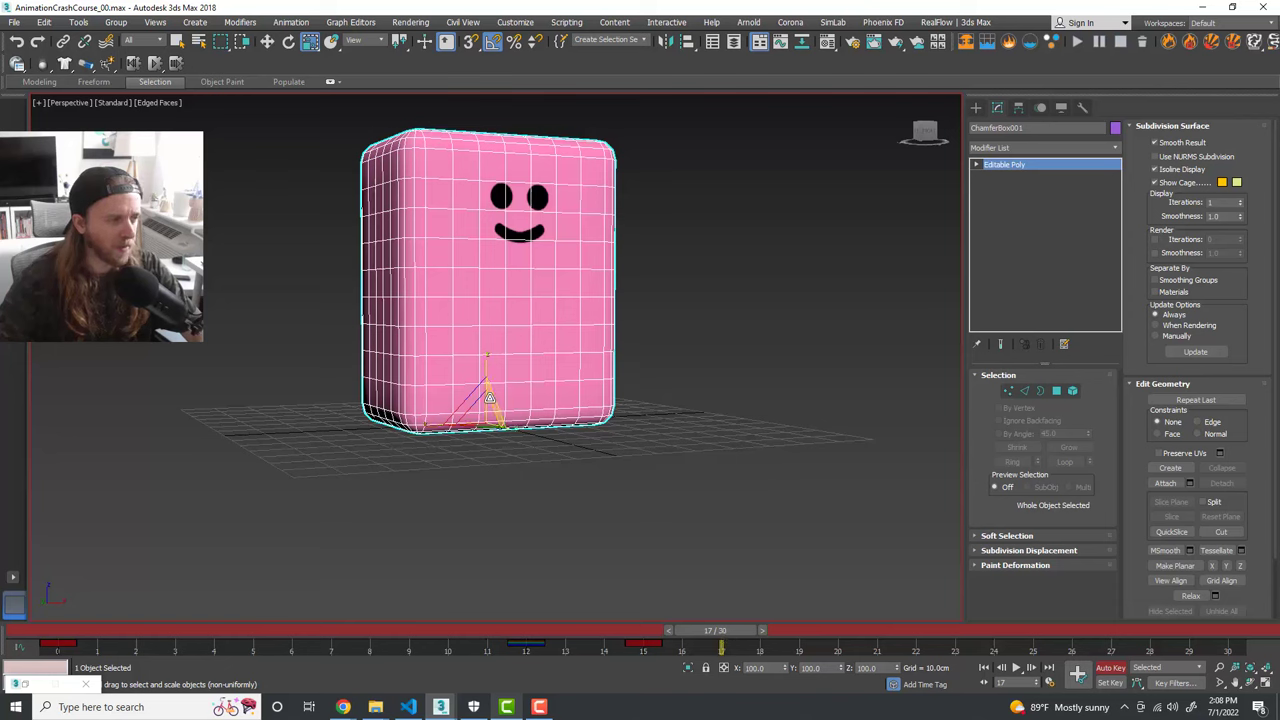
alt+middle_drag(558, 462, 555, 470)
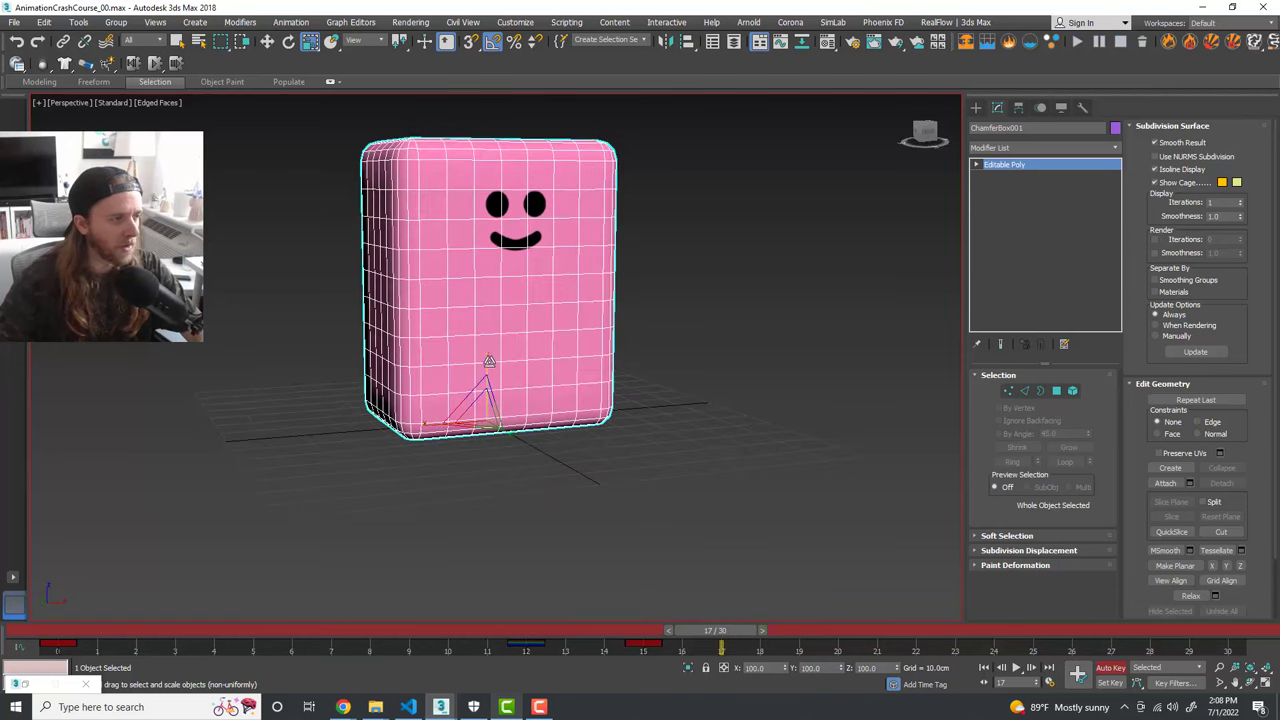
drag(487, 355, 491, 368)
alt+middle_drag(491, 370, 508, 394)
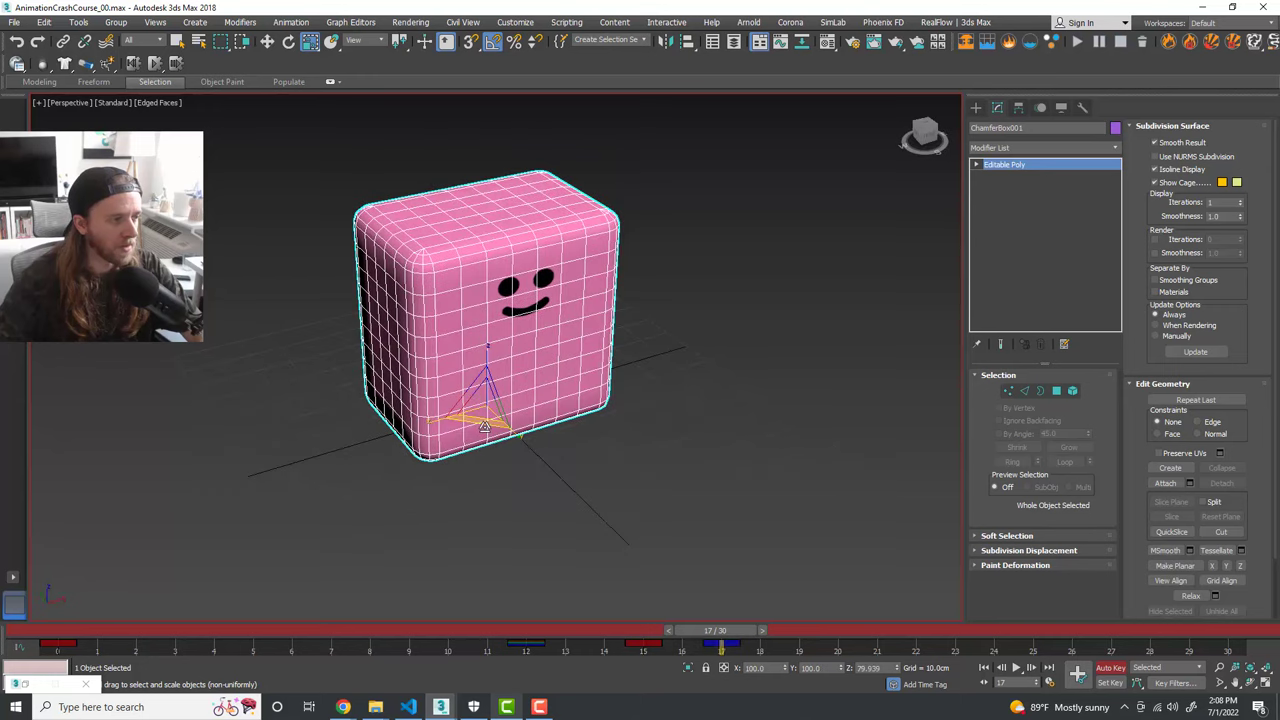
drag(478, 423, 498, 438)
alt+middle_drag(543, 471, 530, 462)
Step: Copy the box's full-scale key from frame 12 to frame 21
drag(728, 622, 787, 643)
key(r)
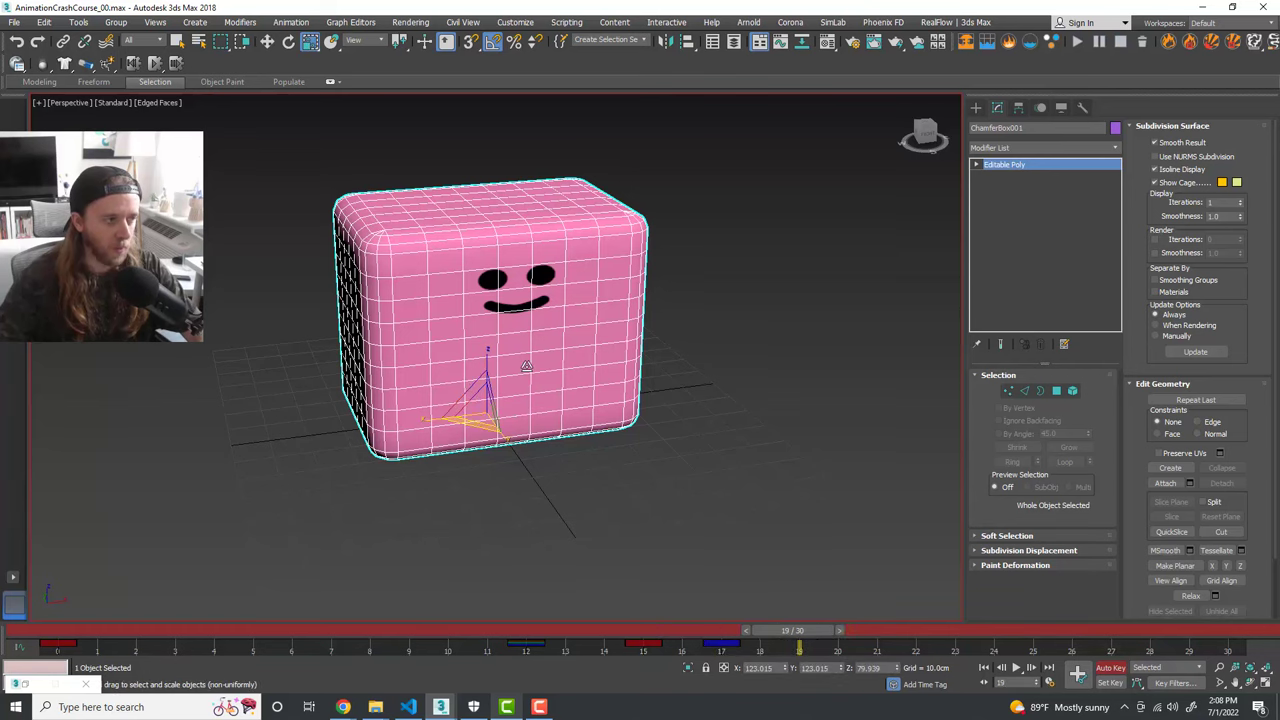
click(523, 643)
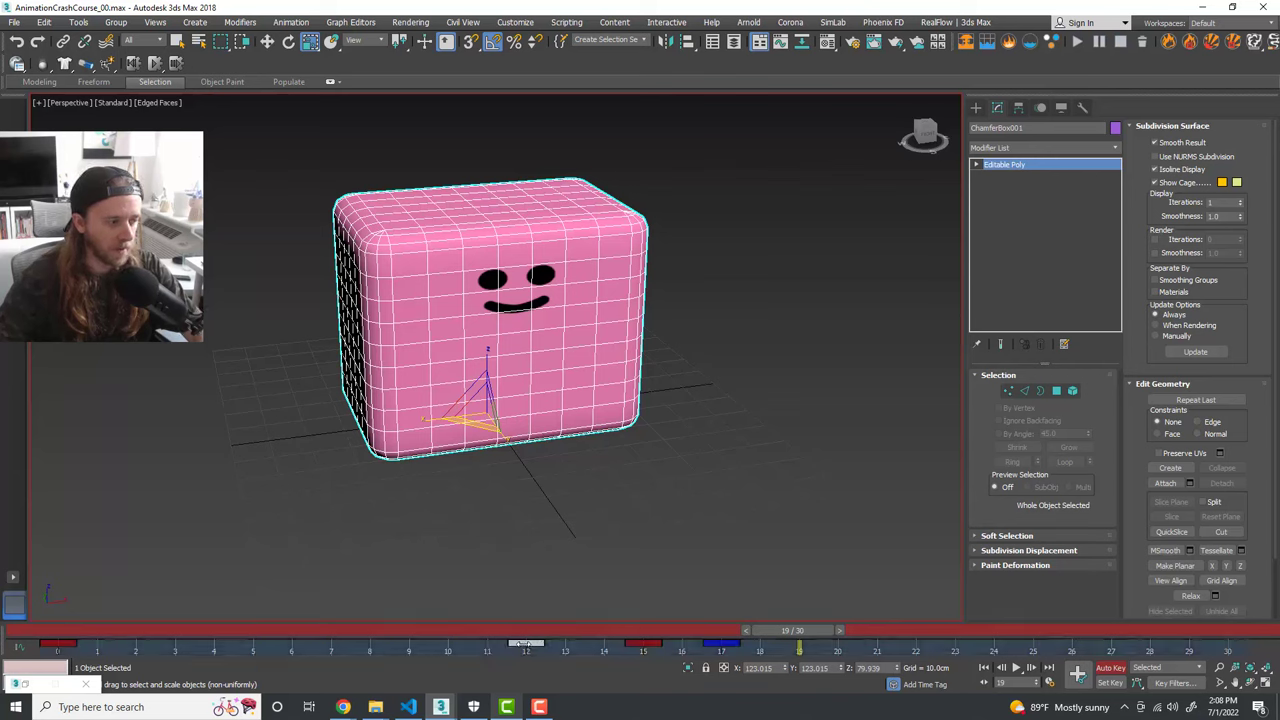
drag(527, 643, 906, 646)
Step: Turn off Auto Key and play back the box's drop and squash
drag(800, 644, 219, 662)
key(/)
scroll(735, 530, down, 3)
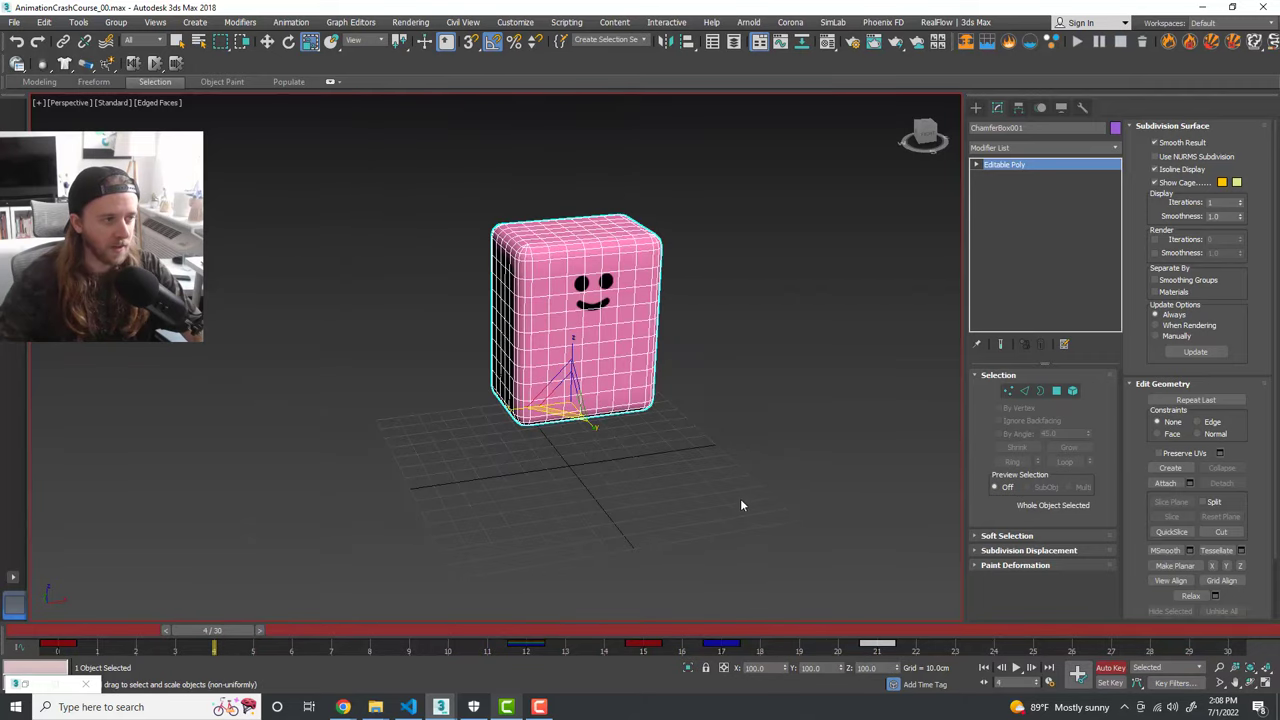
click(1110, 668)
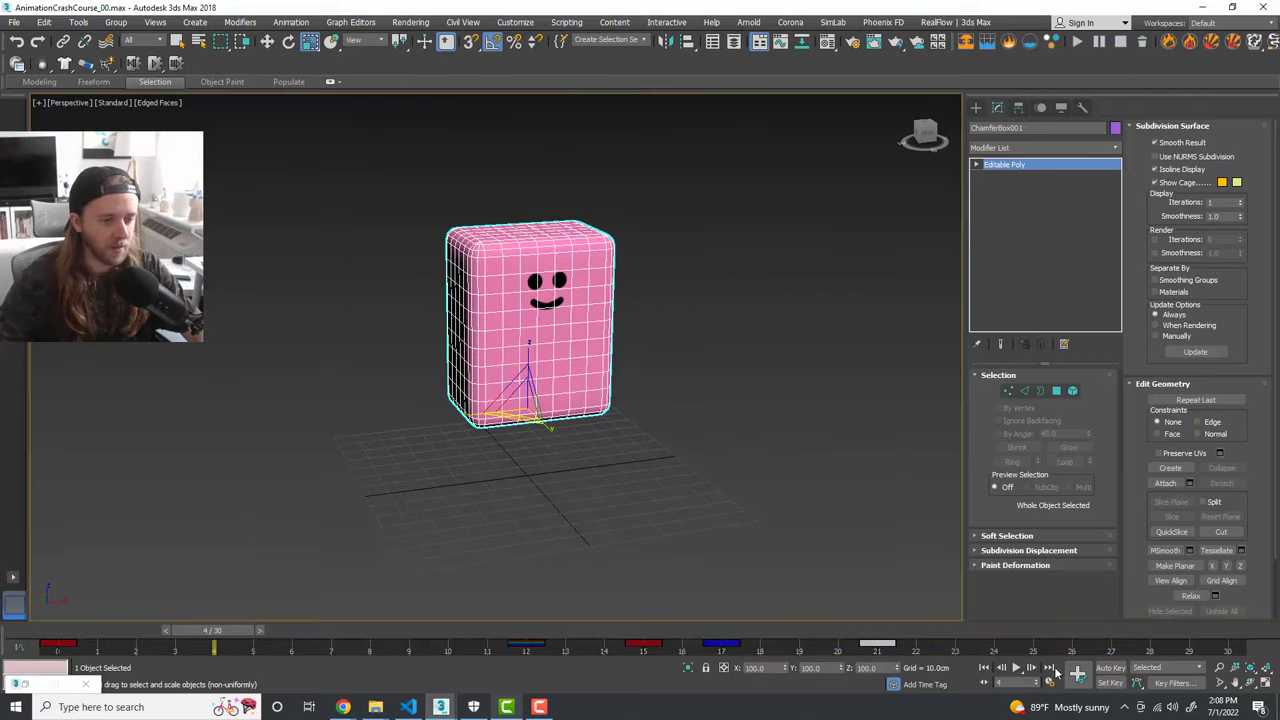
click(1018, 668)
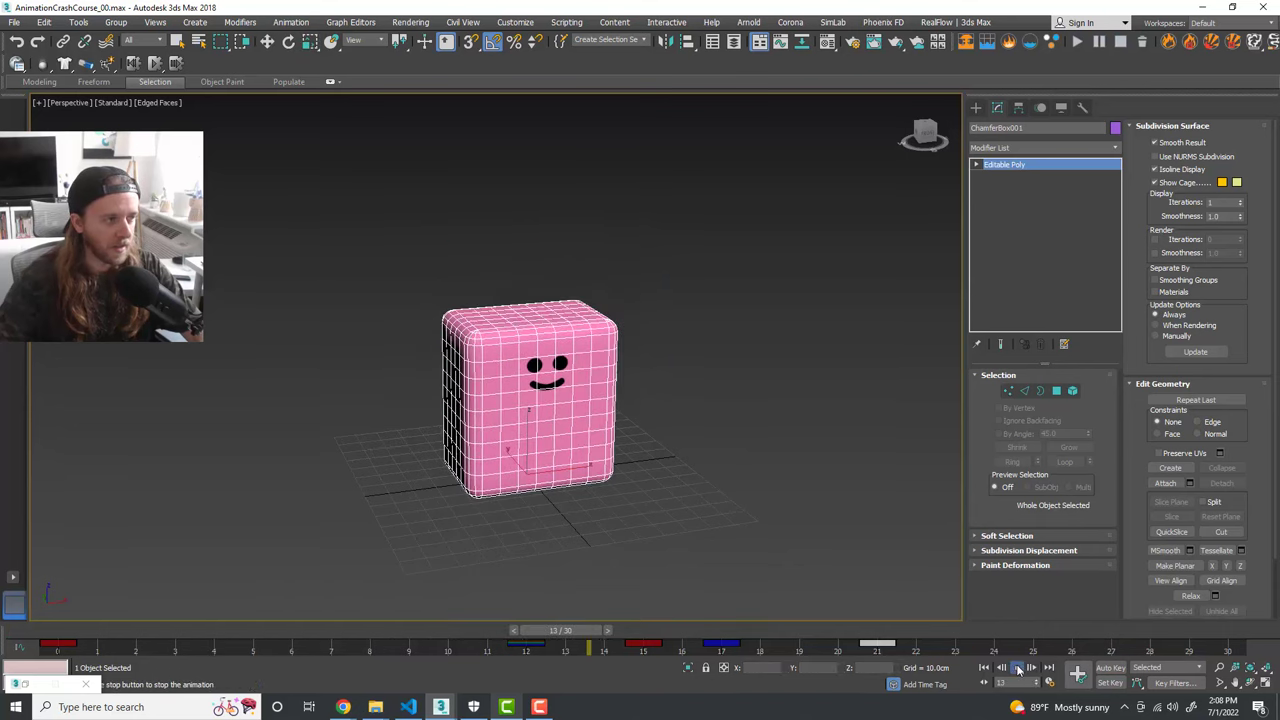
click(1018, 668)
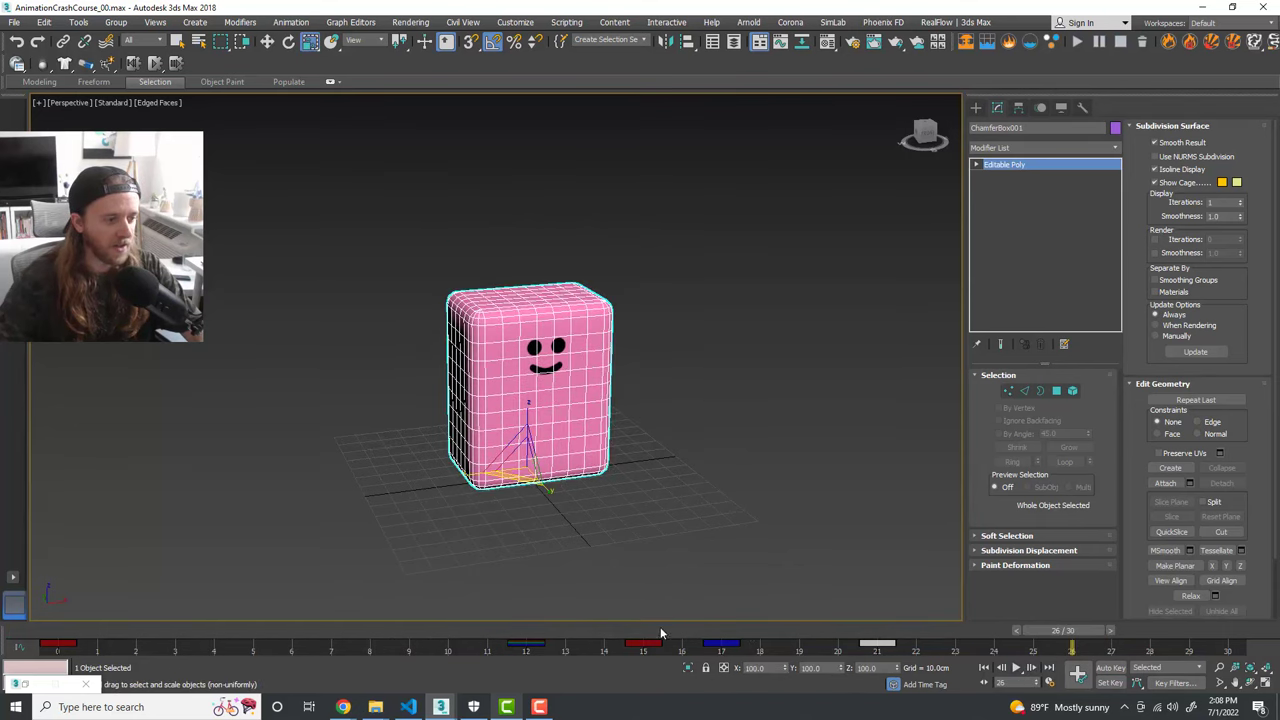
Step: Move the box's key at frame 12 to frame 11 and play the animation again
drag(527, 643, 368, 631)
click(1016, 668)
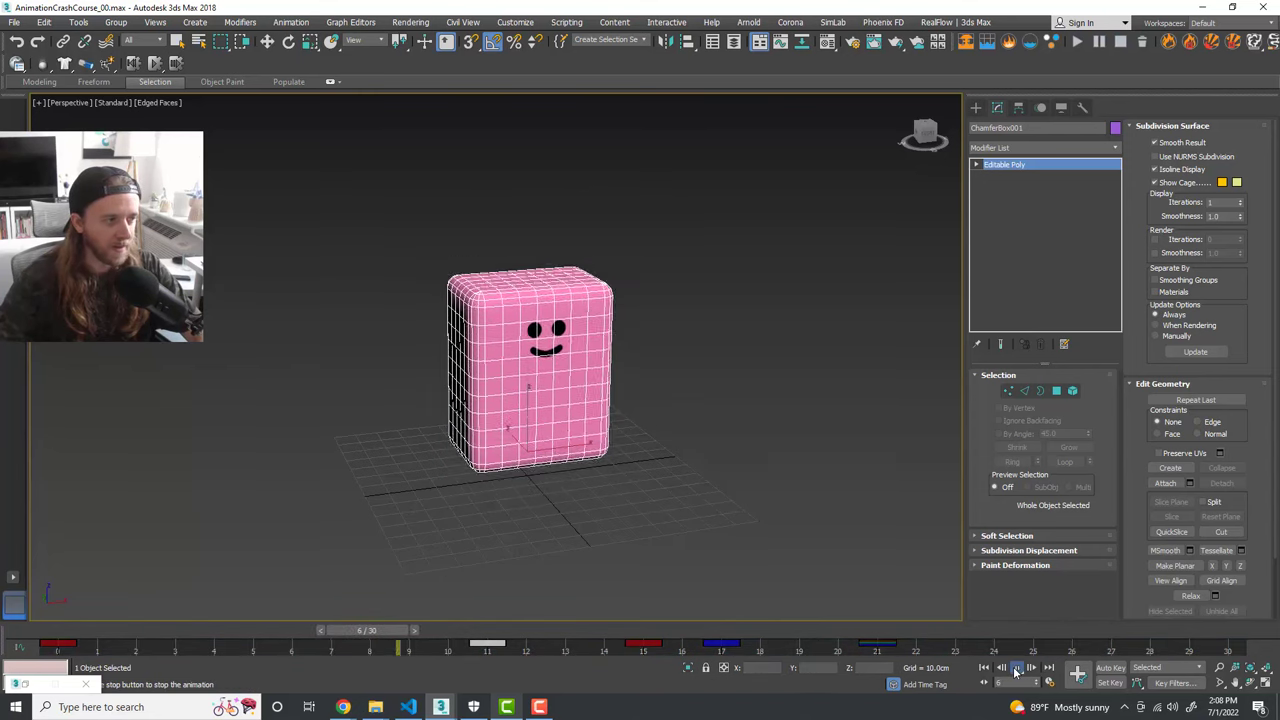
click(1016, 668)
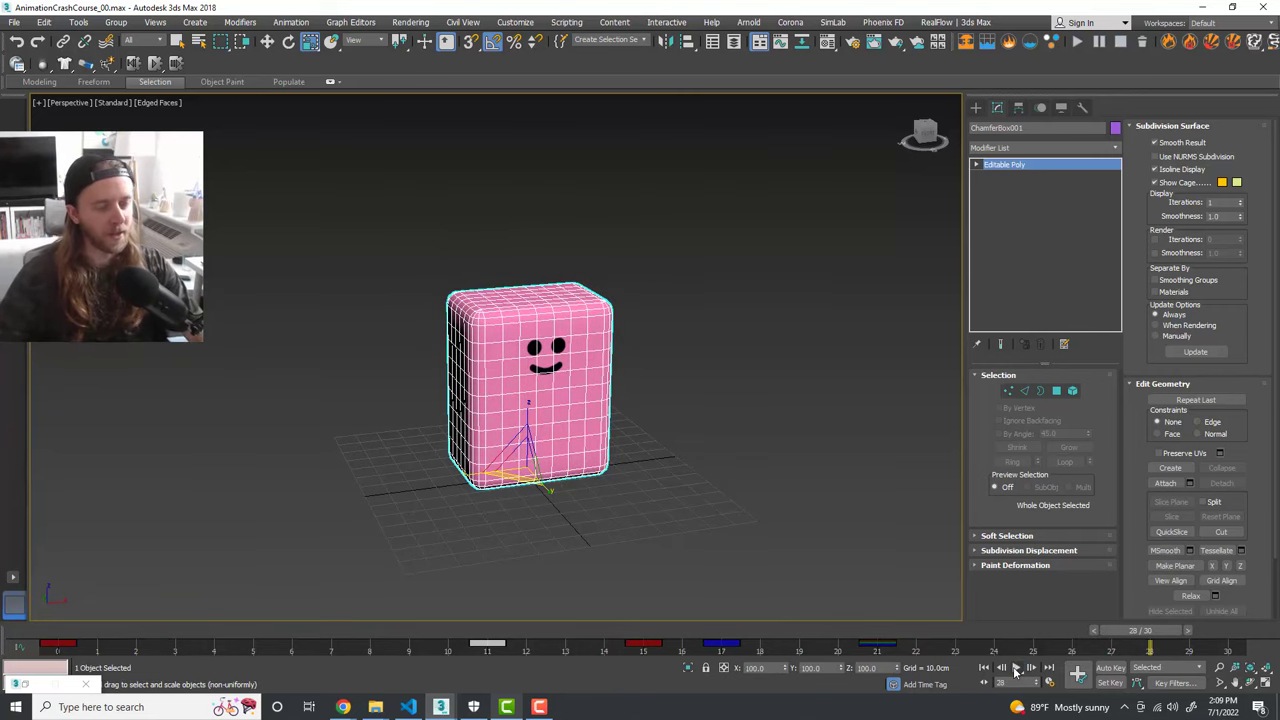
Step: Delete the box's scale keys at frames 11, 17 and 21, leaving its position keys in place
click(1004, 632)
drag(970, 635, 75, 632)
key(r)
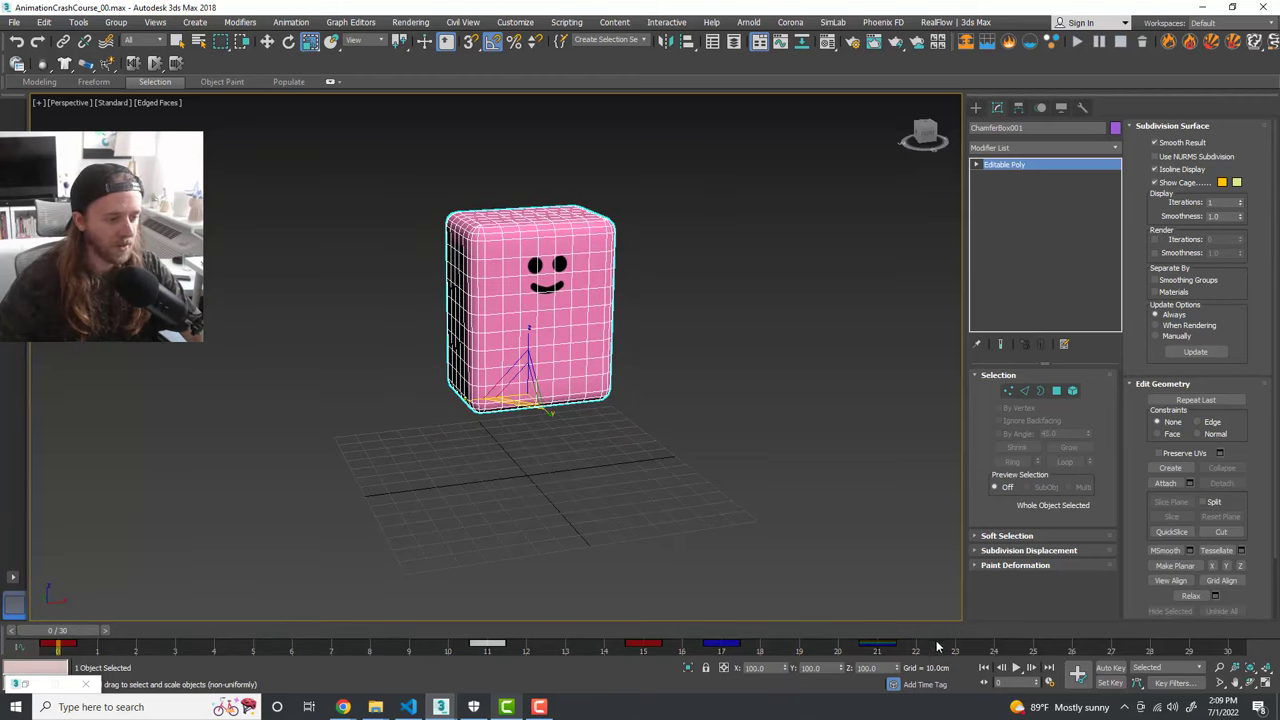
drag(936, 642, 56, 646)
click(571, 653)
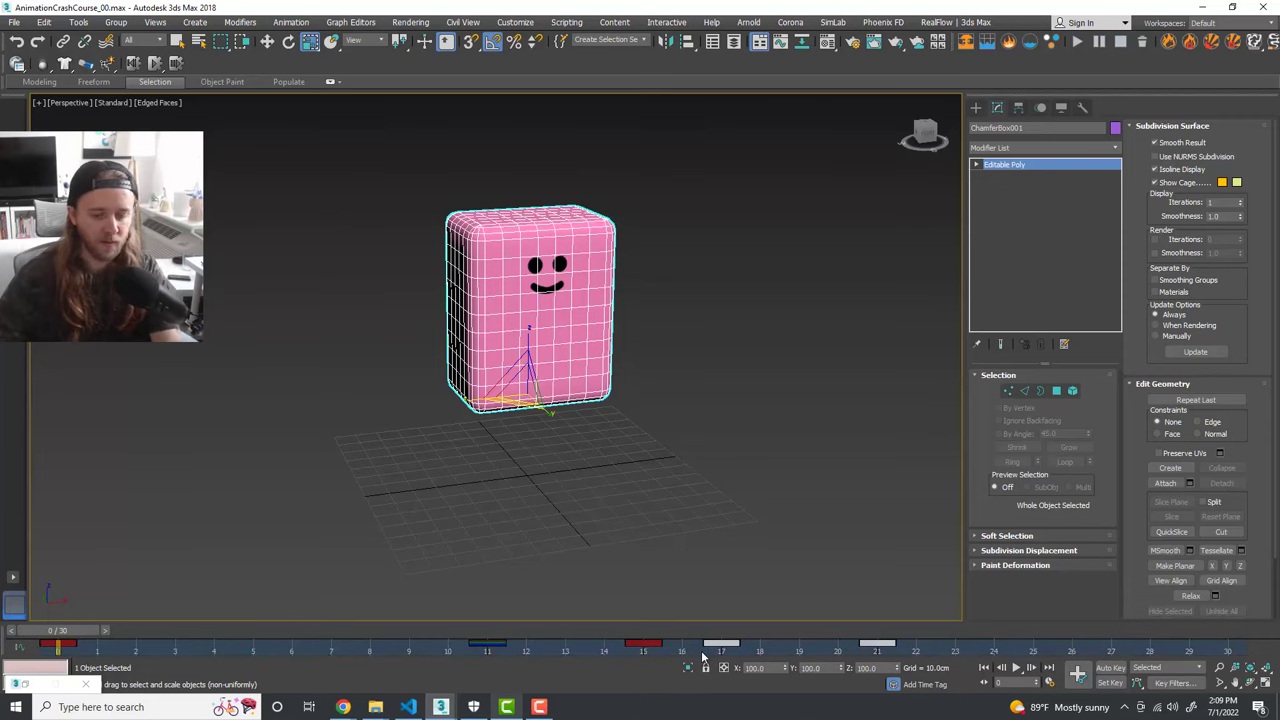
key(Delete)
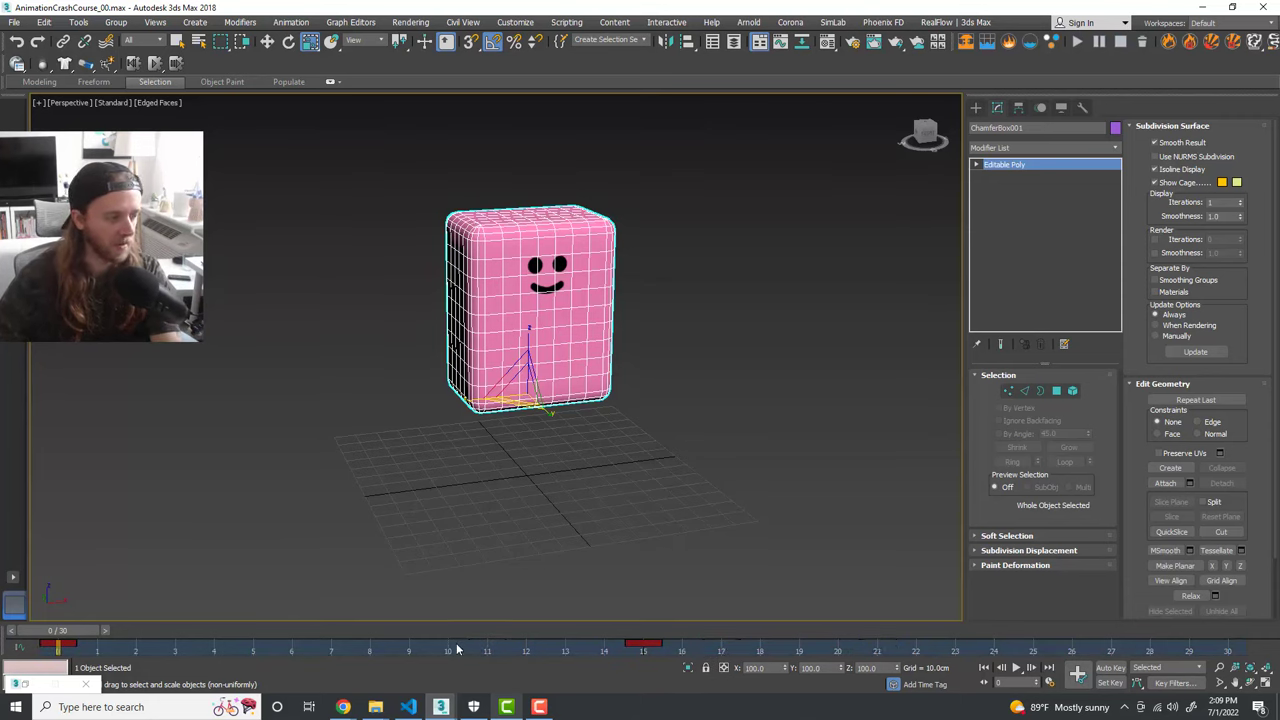
Step: Scrub through the box's fall, then return to frame 0 with the Move tool active
drag(90, 630, 876, 638)
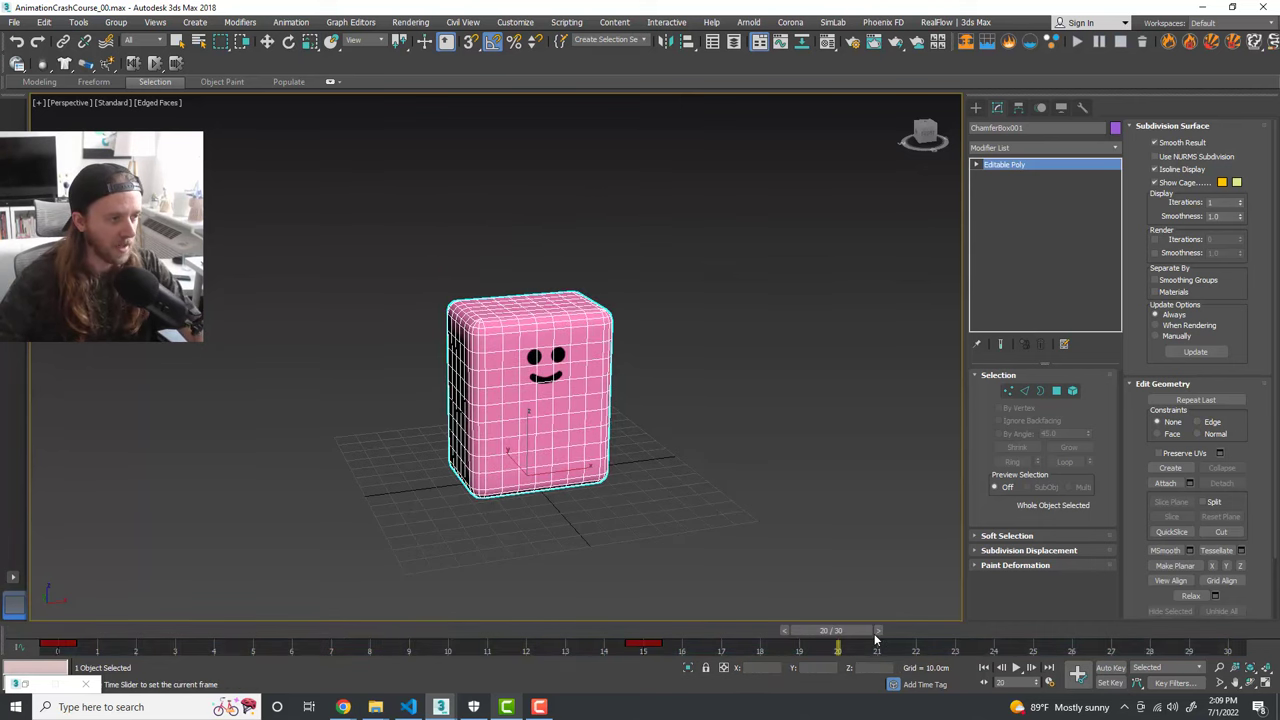
key(Home)
key(w)
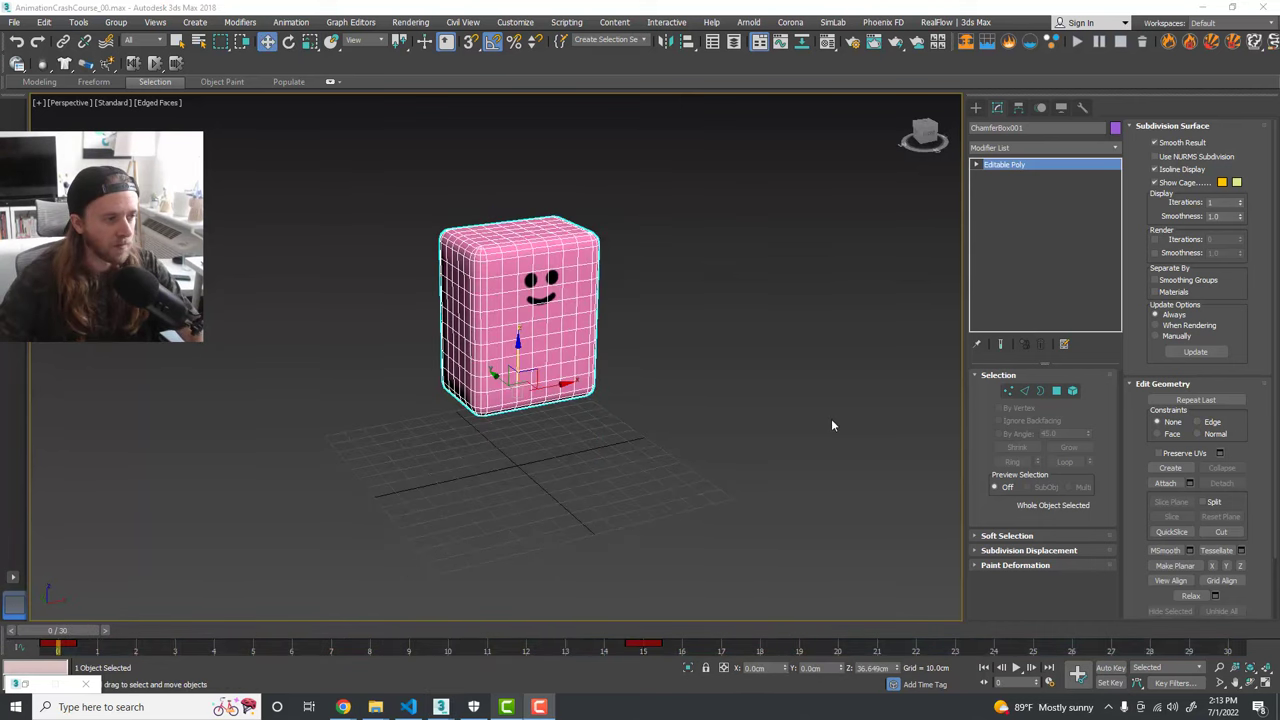
alt+middle_drag(715, 422, 721, 423)
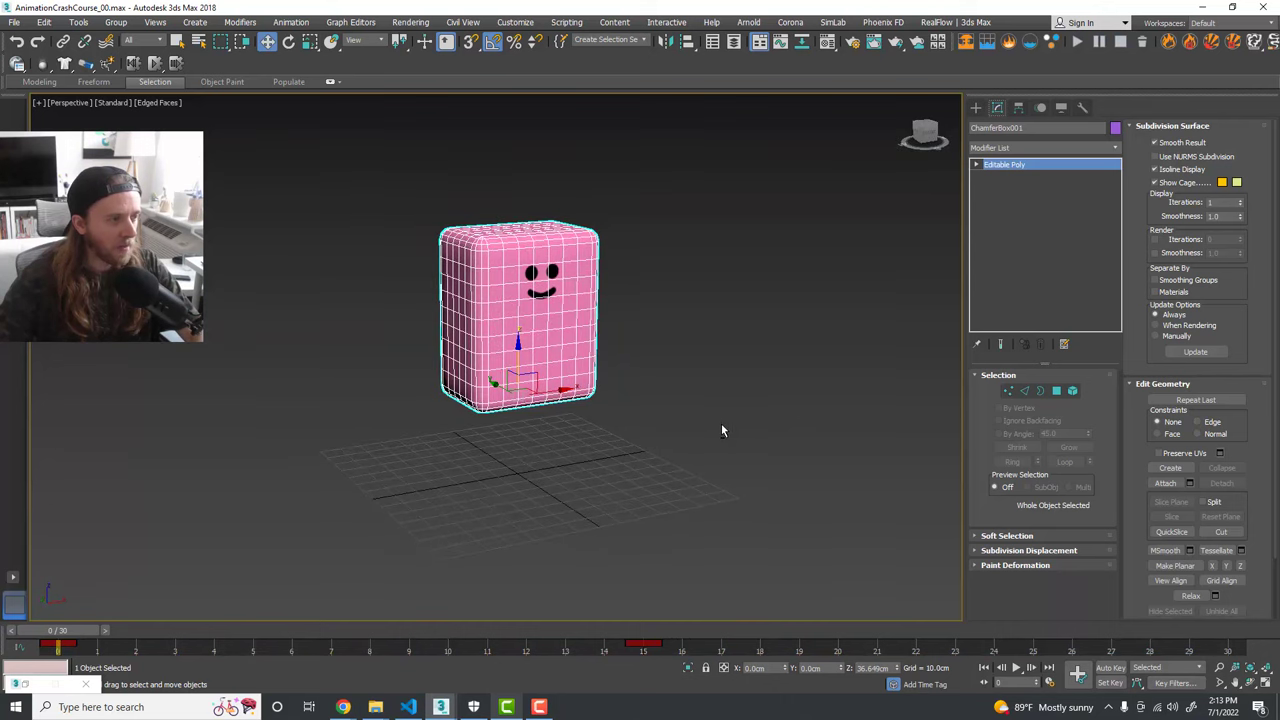
Step: Add an FFD 3x3x3 modifier to the pink box and enter its control point level
middle_drag(645, 411, 637, 406)
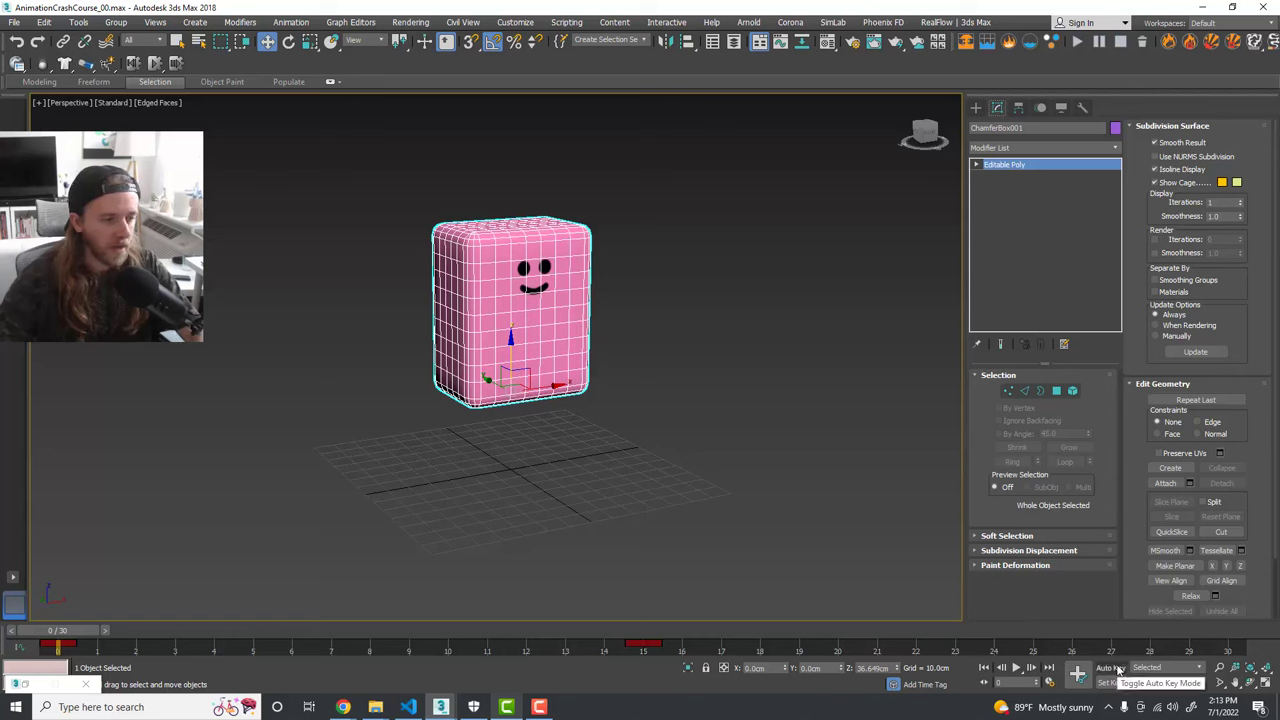
click(1110, 148)
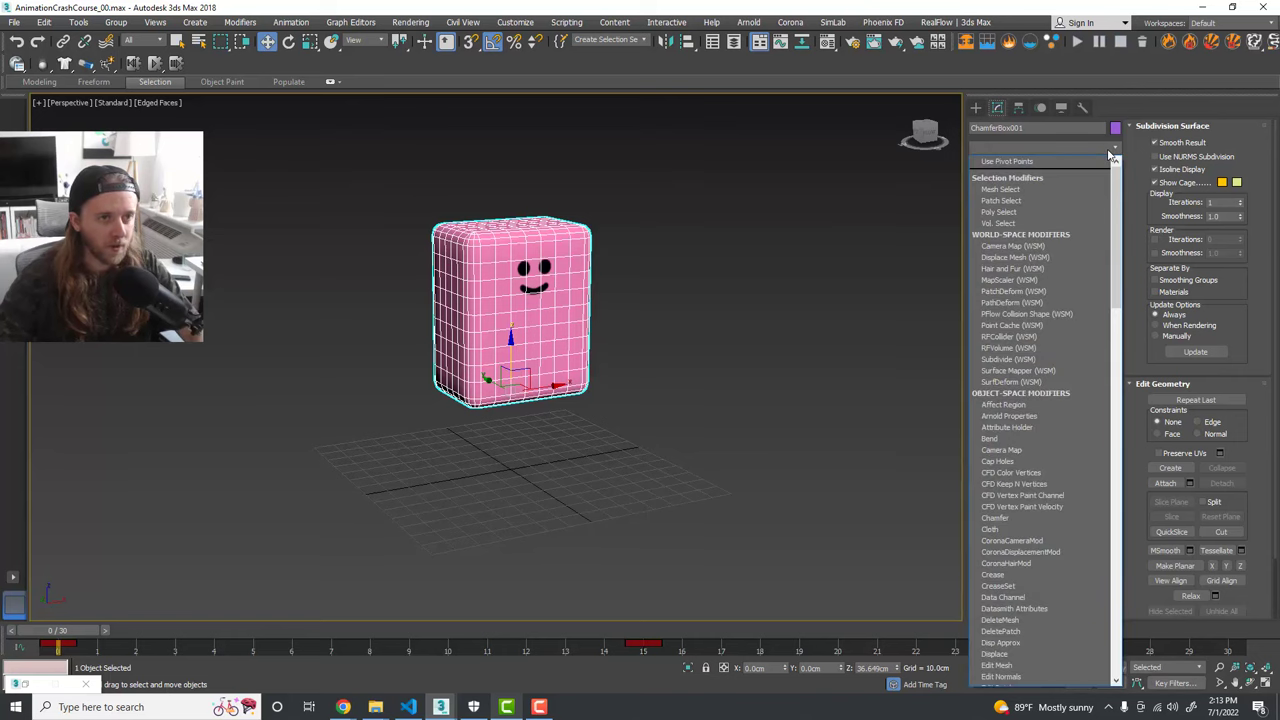
drag(1115, 163, 1118, 277)
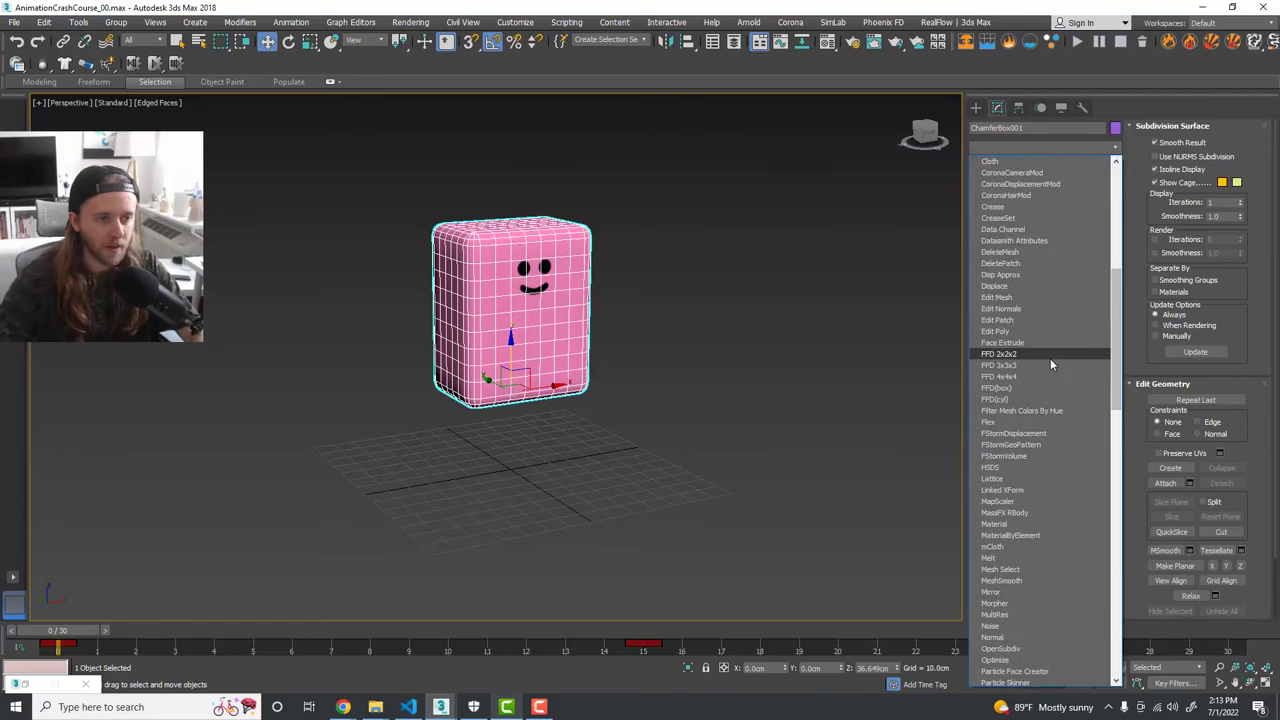
click(1013, 366)
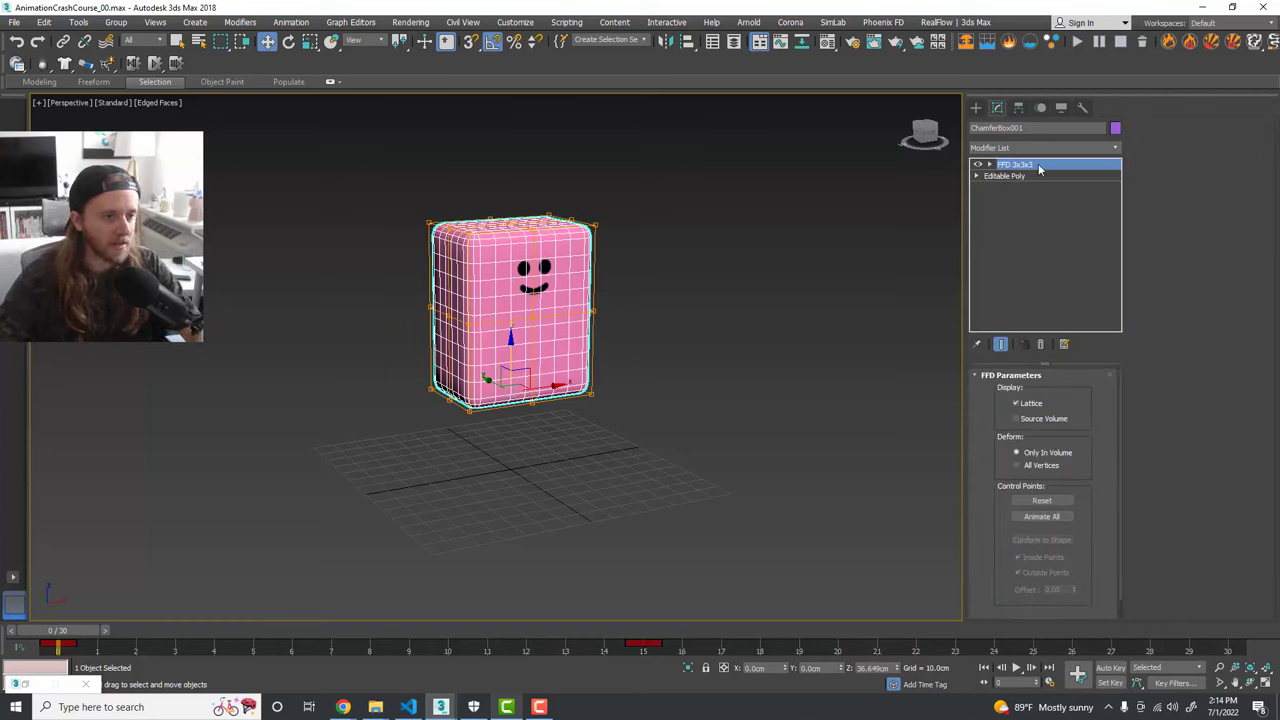
key(1)
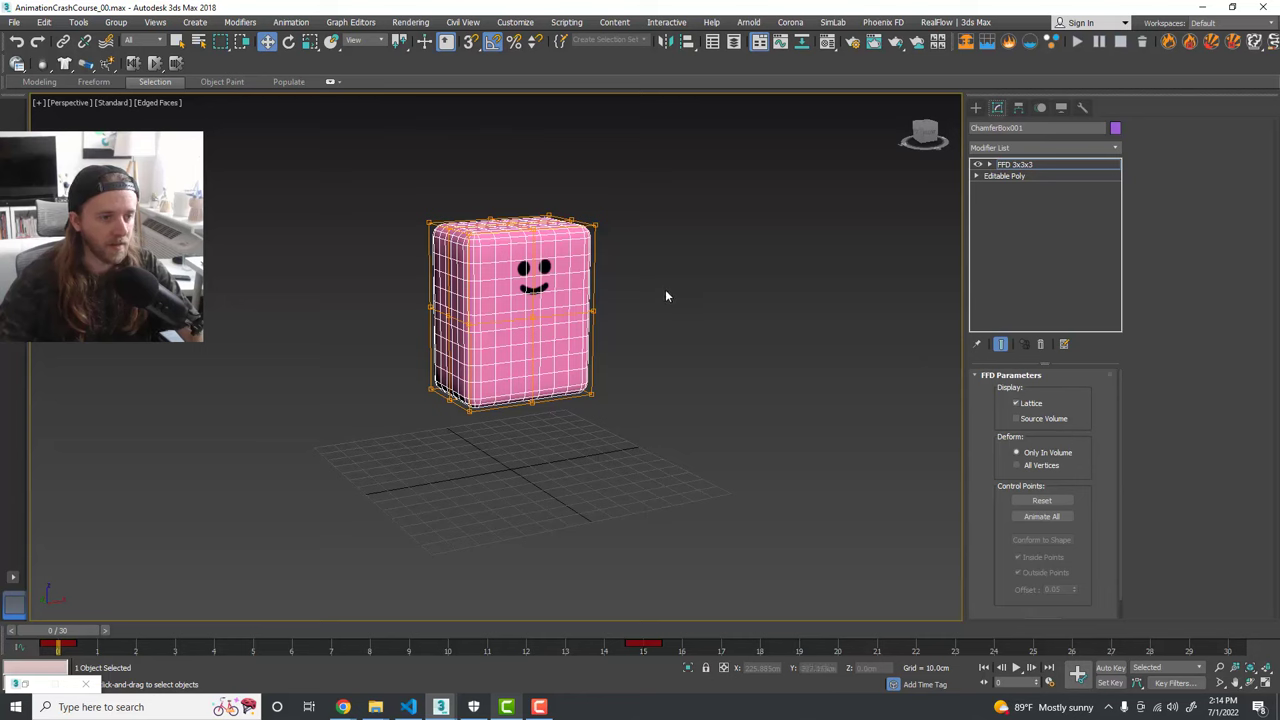
Step: Try to bulge the box by scaling the middle row of FFD control points outward, and undo it
mouse_move(623, 345)
alt+middle_down()
mouse_move(580, 325)
mouse_move(624, 339)
alt+middle_up()
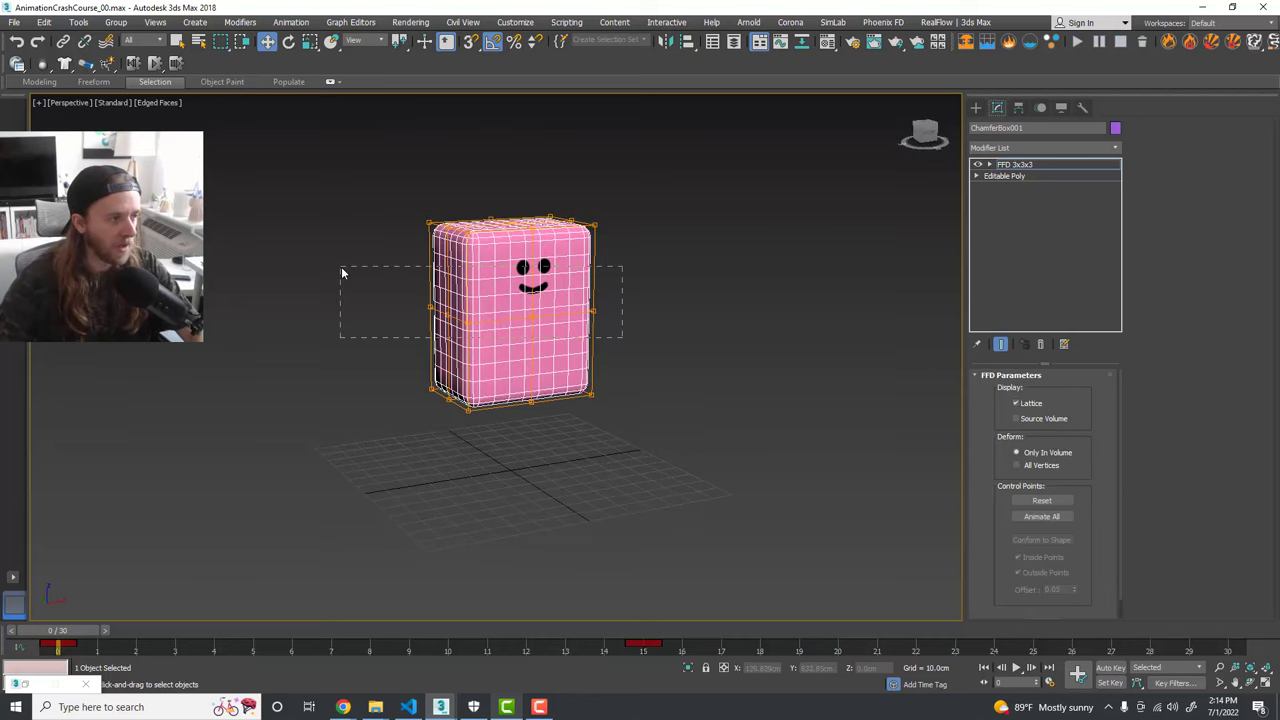
drag(341, 267, 341, 267)
scroll(492, 307, up, 3)
key(r)
mouse_move(523, 310)
mouse_down()
mouse_move(540, 332)
mouse_move(505, 297)
mouse_up()
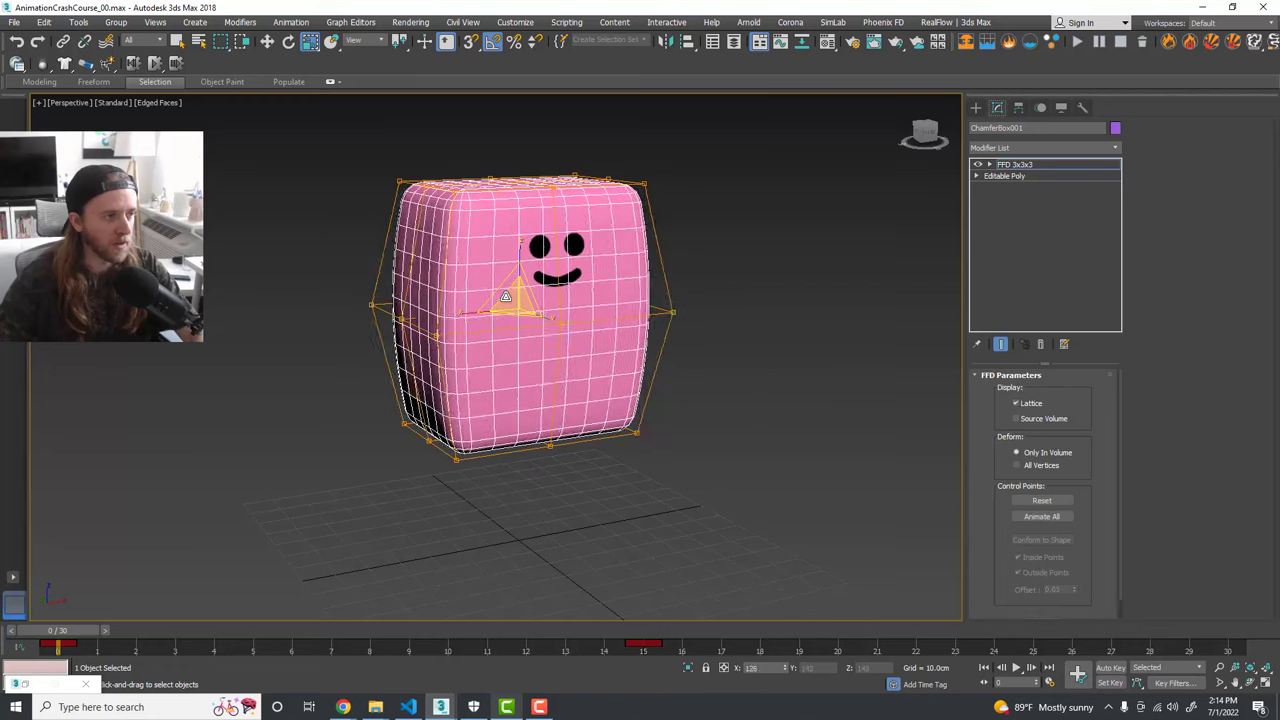
key(ctrl+z)
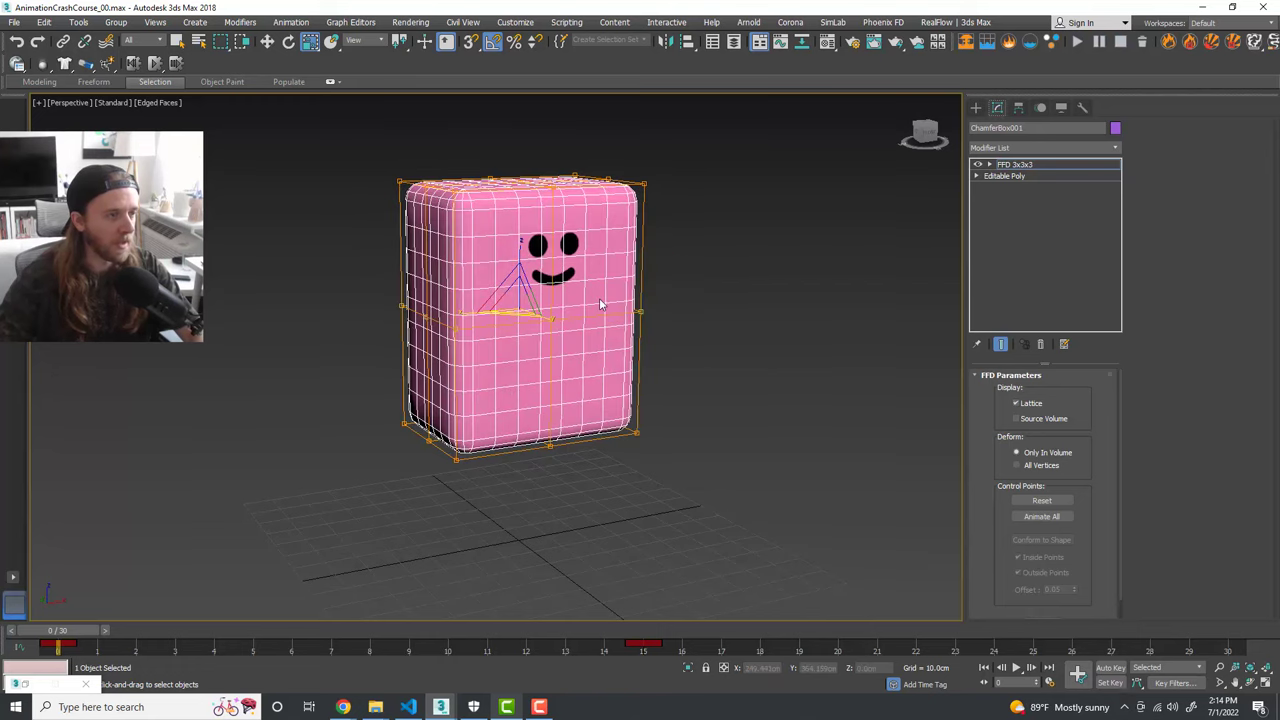
Step: Turn on Auto Key and, at frame 7, narrow the box's FFD control points slightly and stretch them vertically
scroll(600, 304, down, 2)
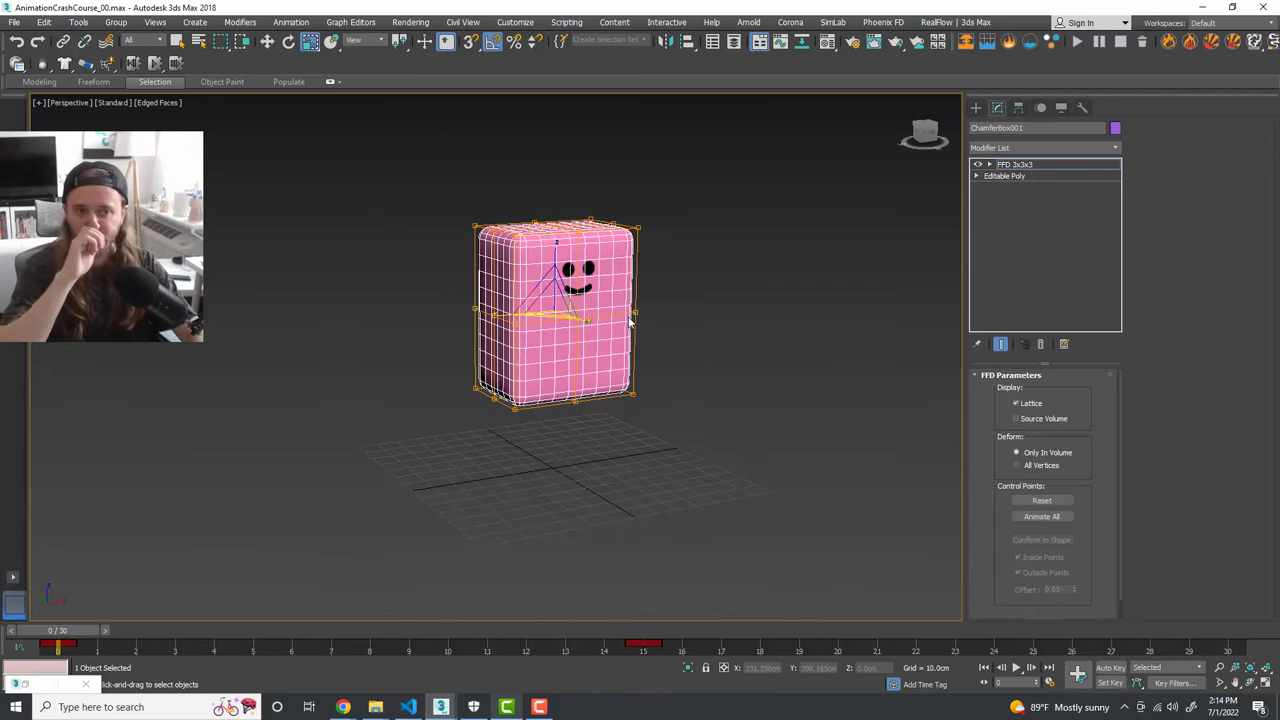
mouse_move(661, 415)
middle_down()
mouse_move(637, 399)
mouse_move(650, 403)
middle_up()
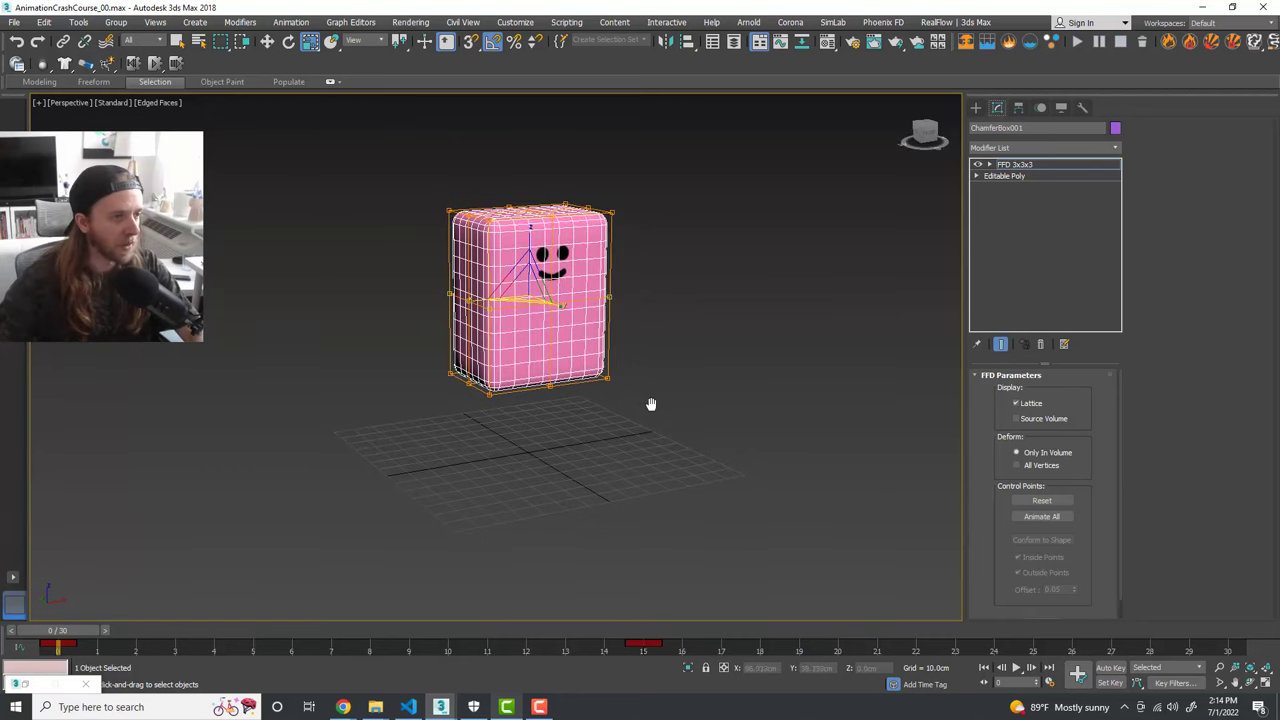
key(w)
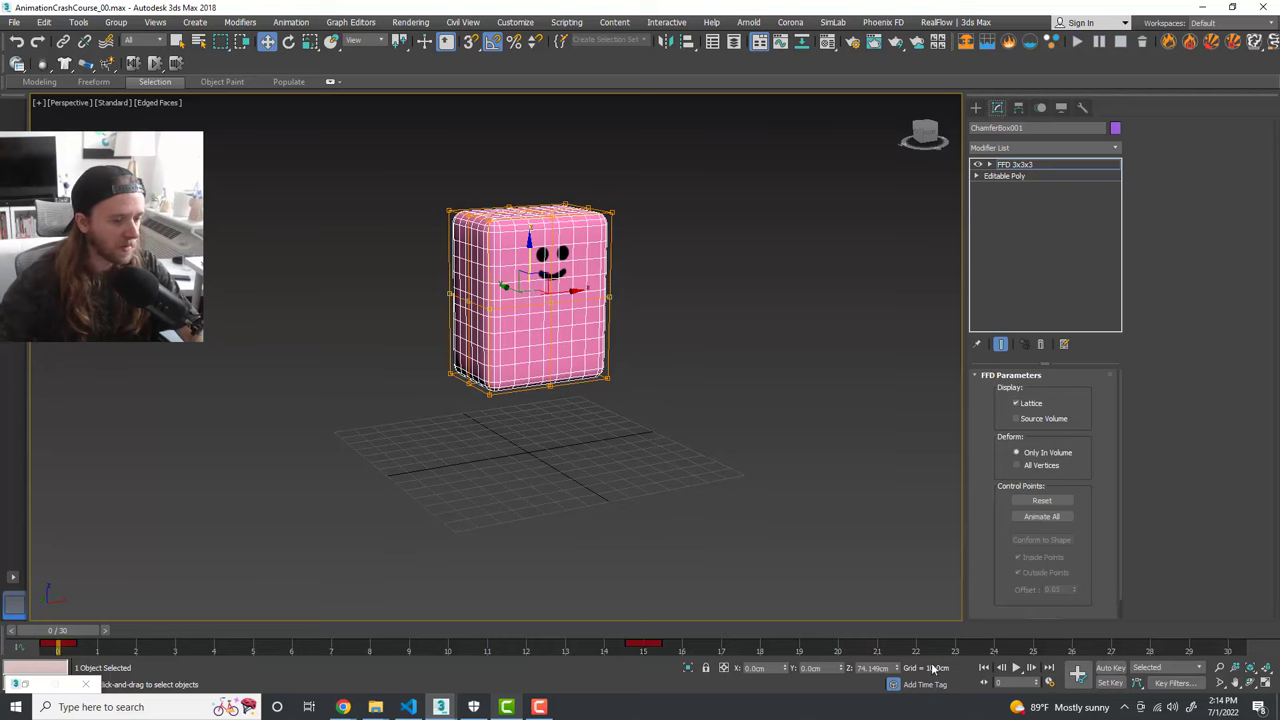
click(1110, 667)
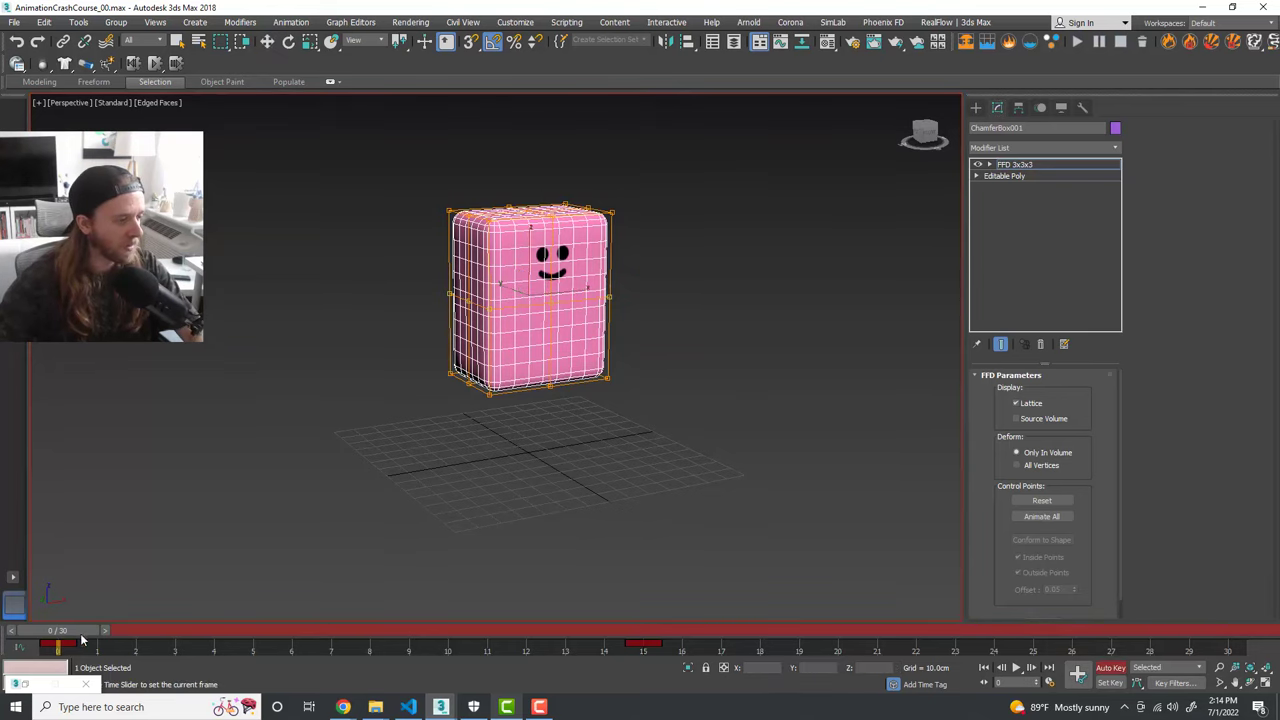
drag(66, 632, 345, 646)
key(w)
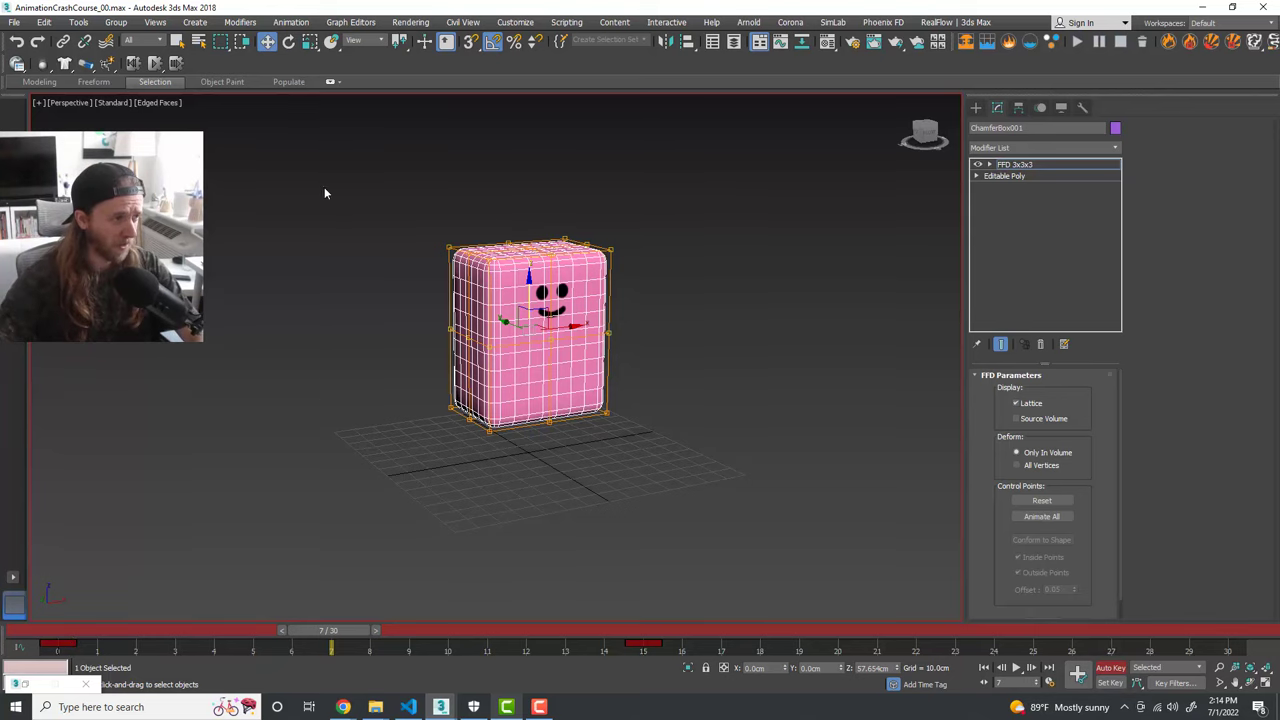
scroll(587, 318, up, 4)
key(r)
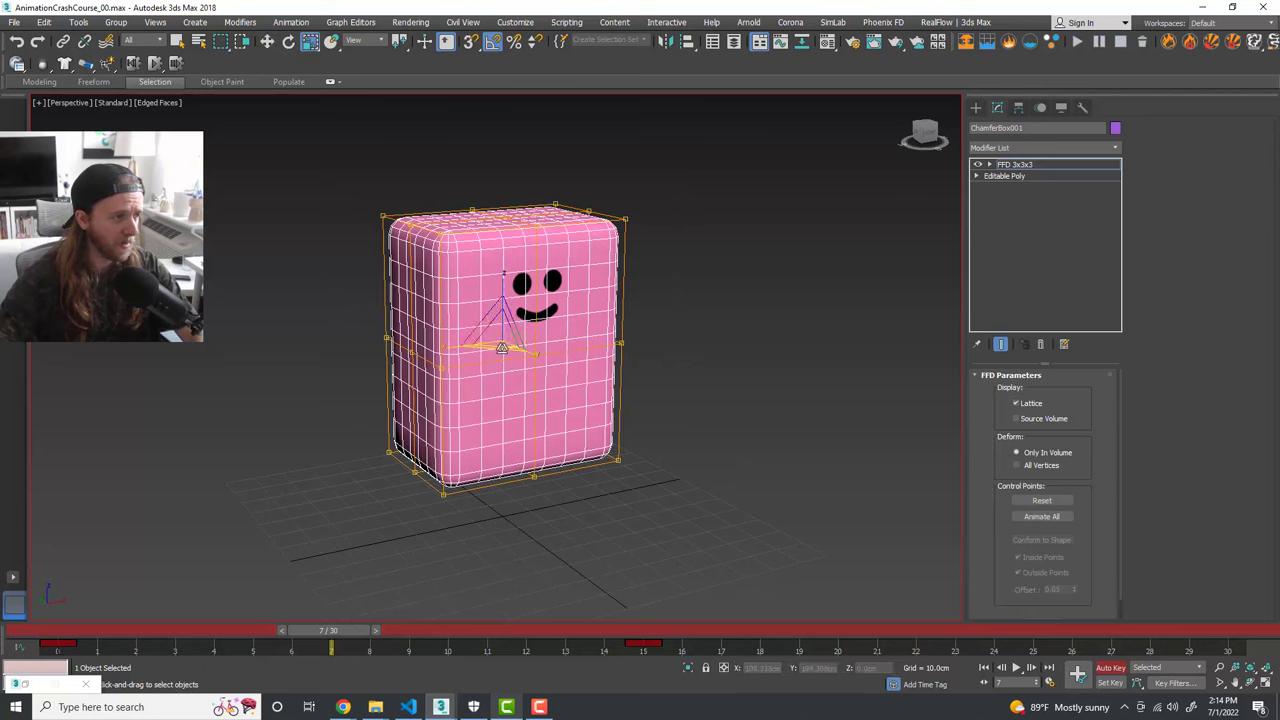
drag(501, 348, 501, 351)
drag(502, 285, 501, 281)
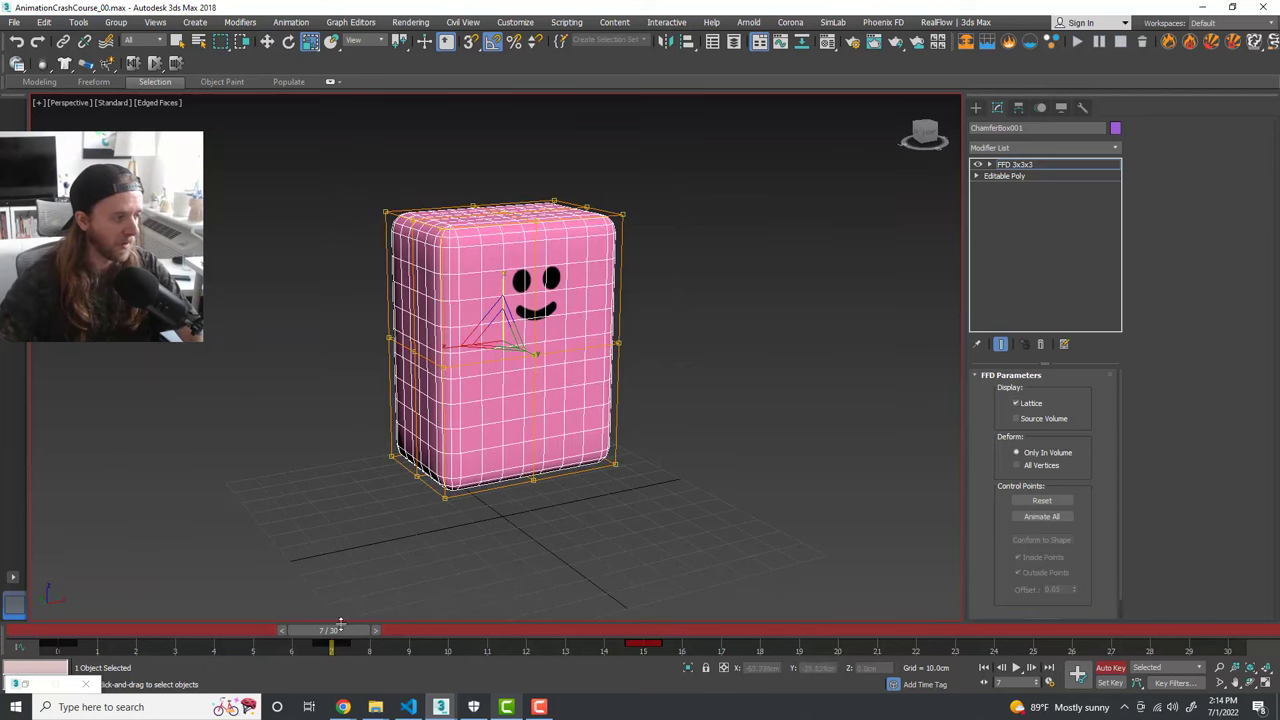
Step: At frame 17, squash the FFD control points vertically and lower the top row to shorten the box
drag(340, 623, 714, 652)
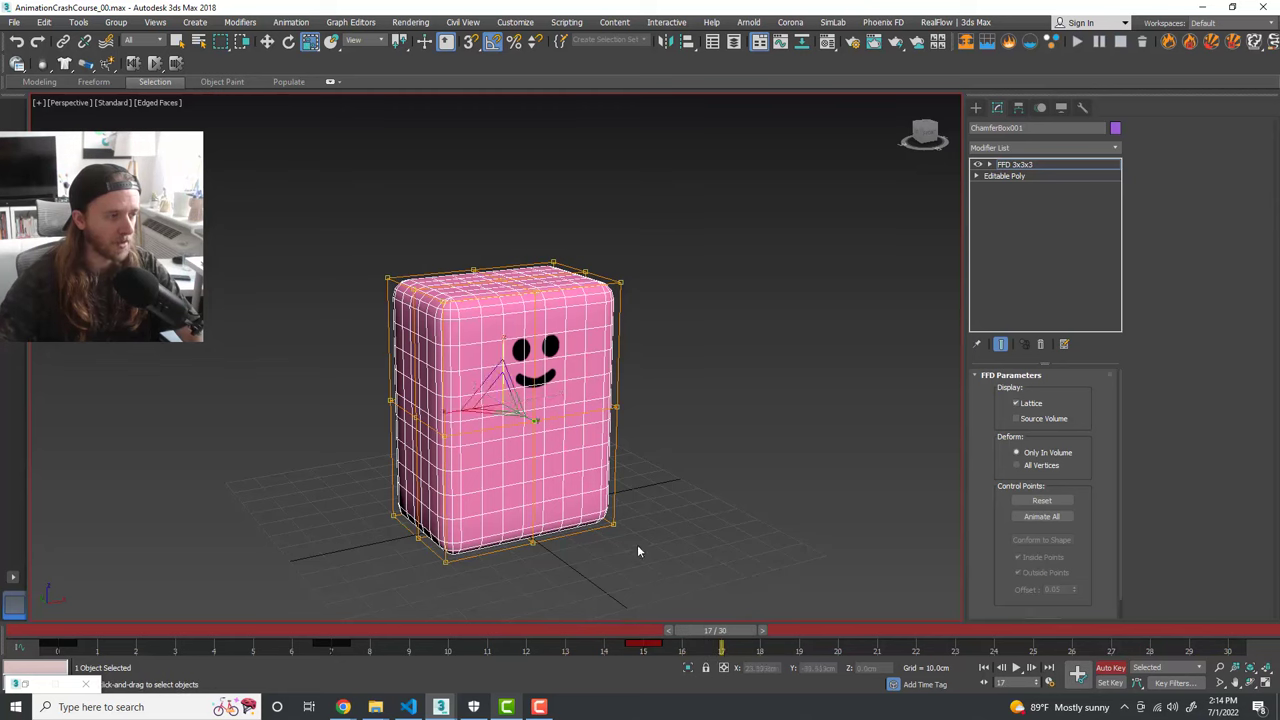
middle_drag(637, 548, 634, 510)
click(530, 378)
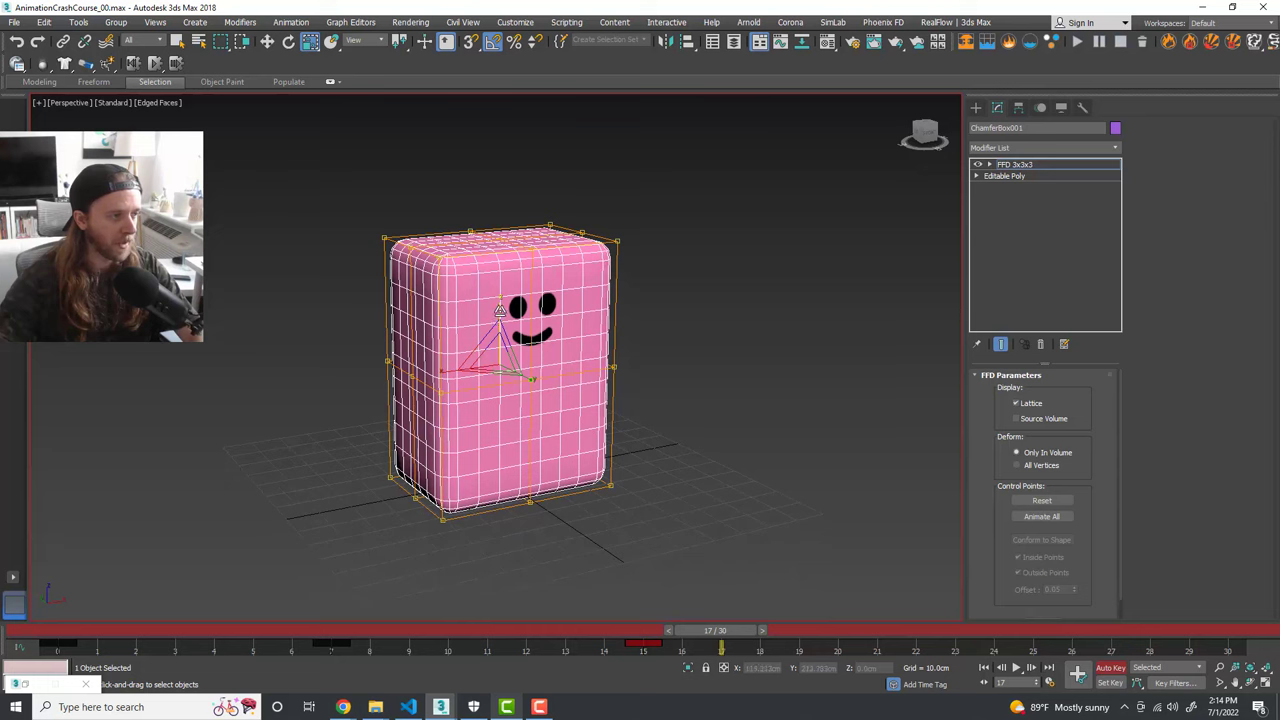
drag(500, 311, 506, 381)
alt+middle_drag(609, 420, 596, 408)
key(w)
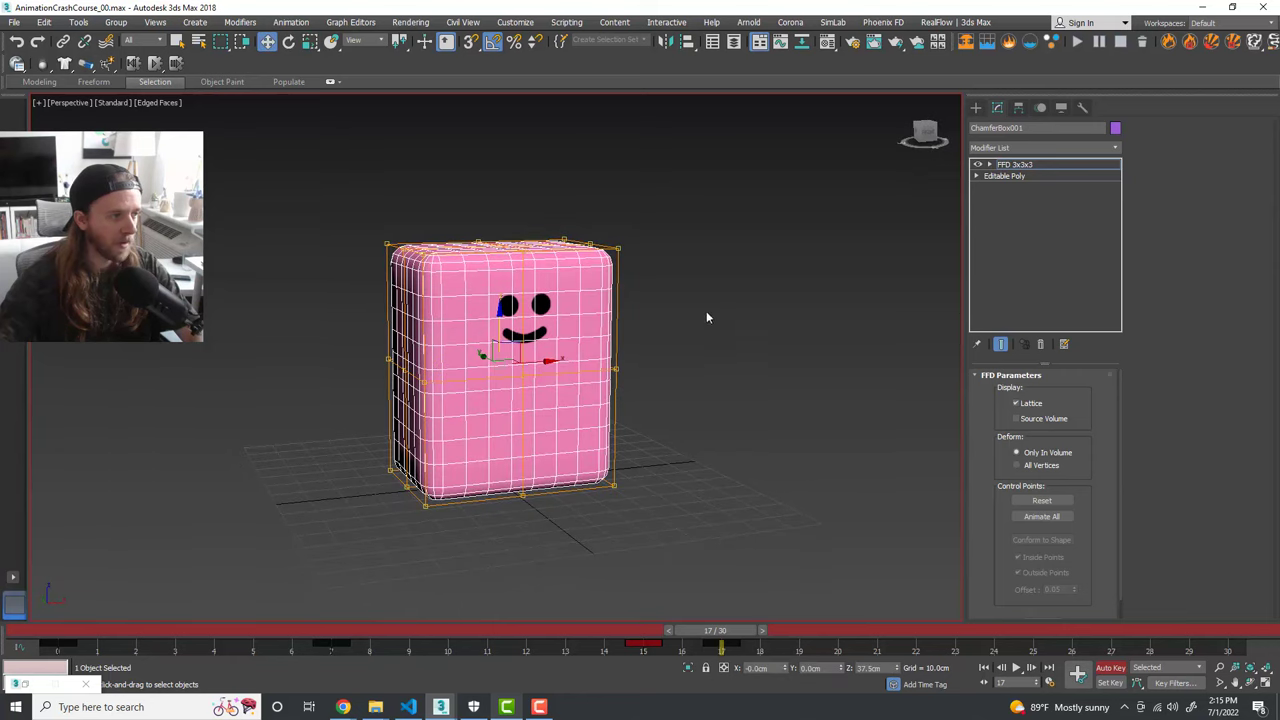
drag(268, 167, 270, 164)
drag(498, 200, 499, 227)
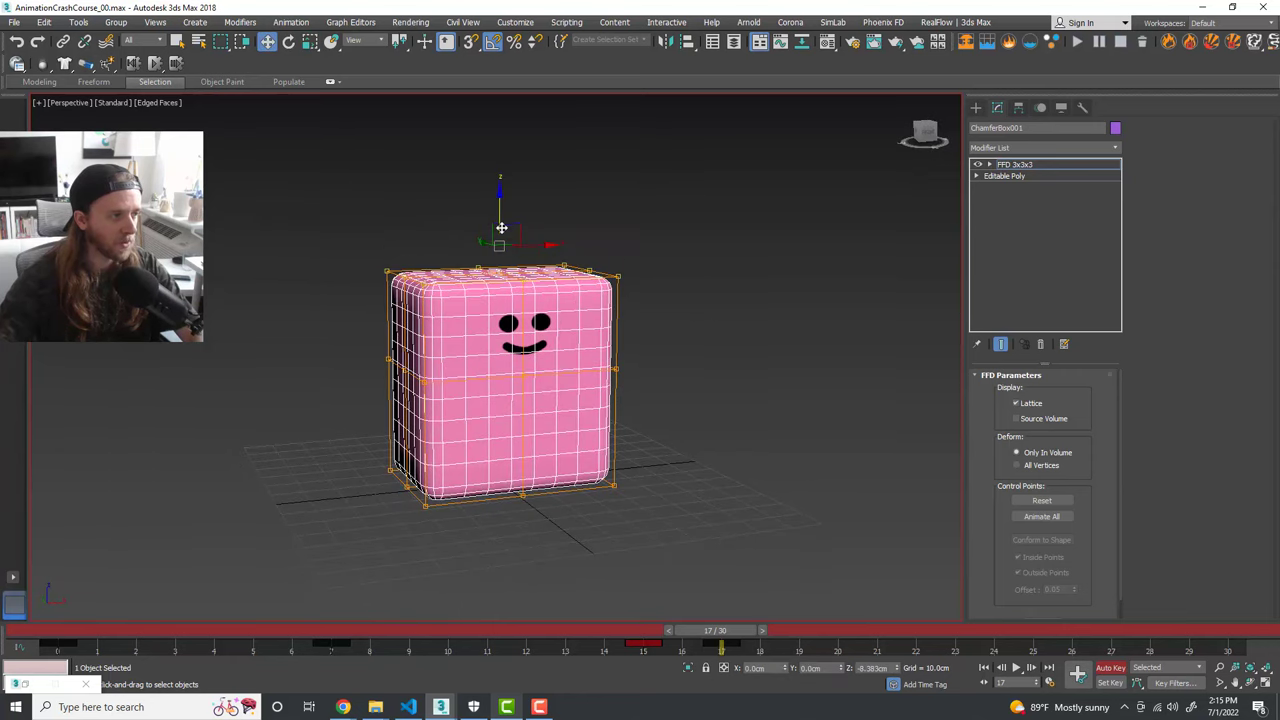
Step: Lower the middle row of control points at frame 17, scale it outward to bulge the box's base, and turn off Auto Key
alt+middle_drag(689, 408, 680, 404)
drag(340, 339, 339, 341)
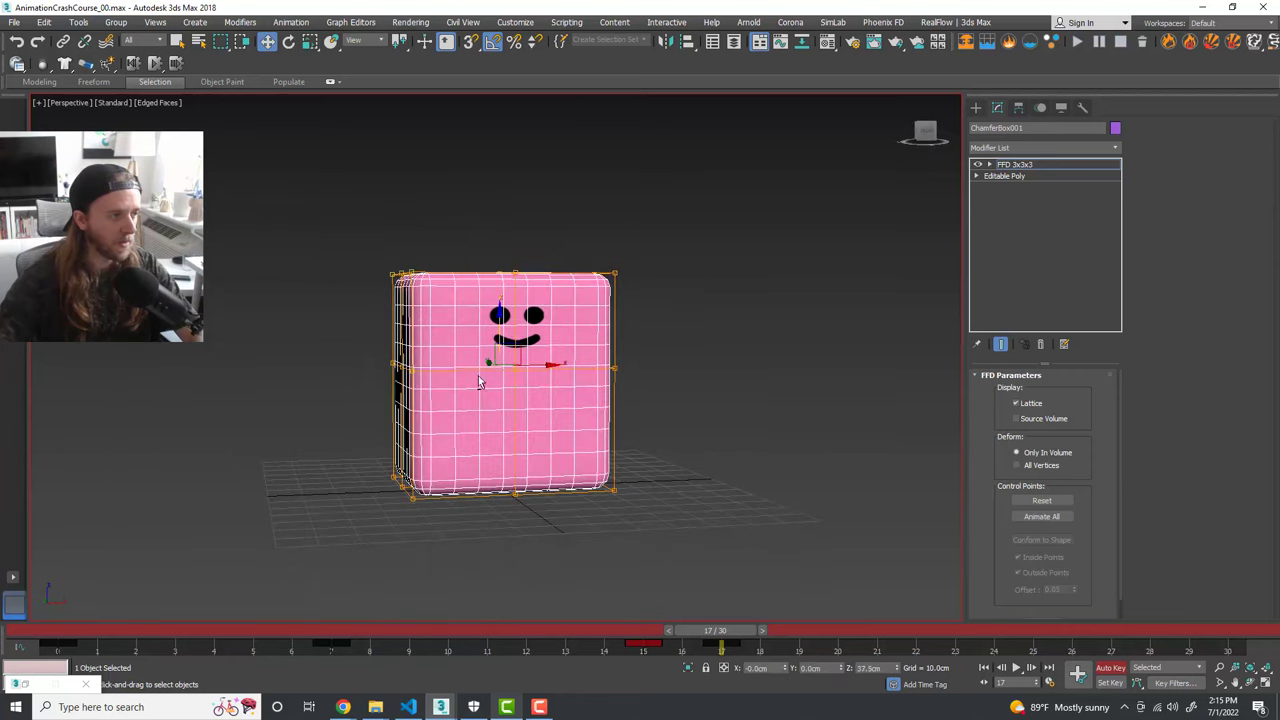
alt+middle_drag(478, 375, 540, 400)
drag(499, 329, 505, 447)
key(r)
alt+middle_drag(621, 502, 629, 483)
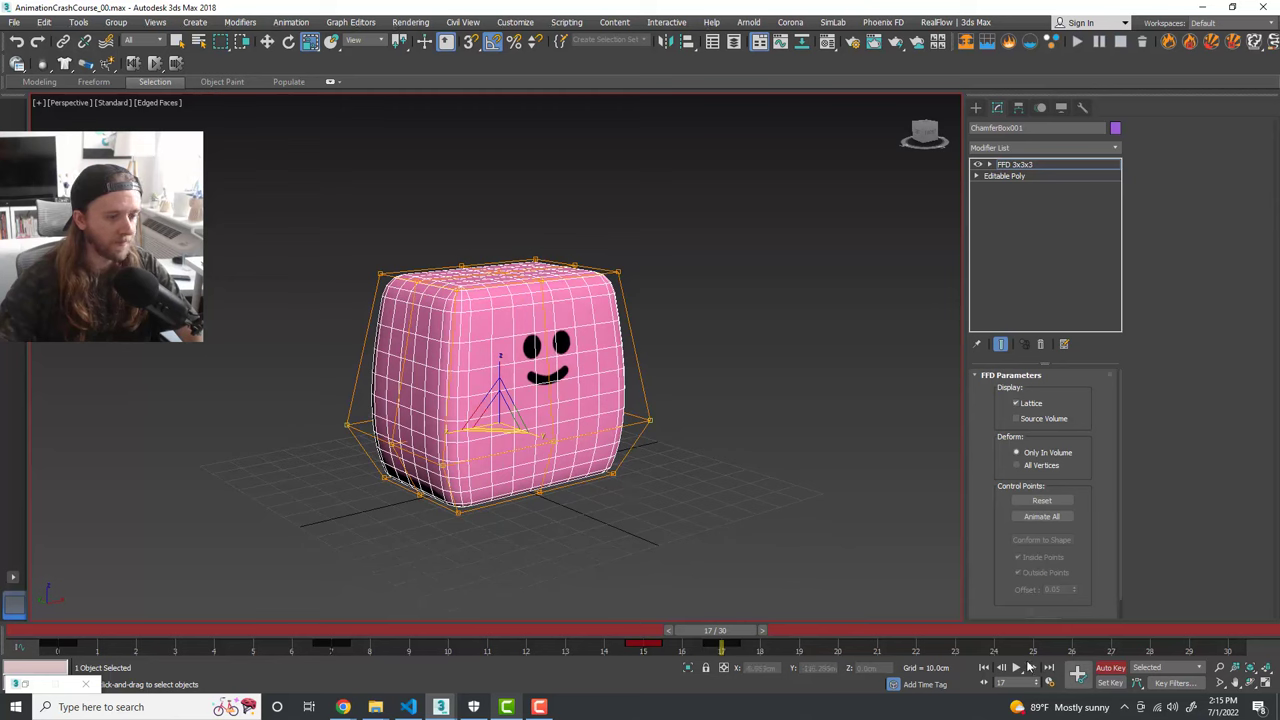
click(1118, 671)
Step: Copy the box's frame 7 key to frame 20 and its frame 0 key to frame 30
drag(715, 630, 835, 630)
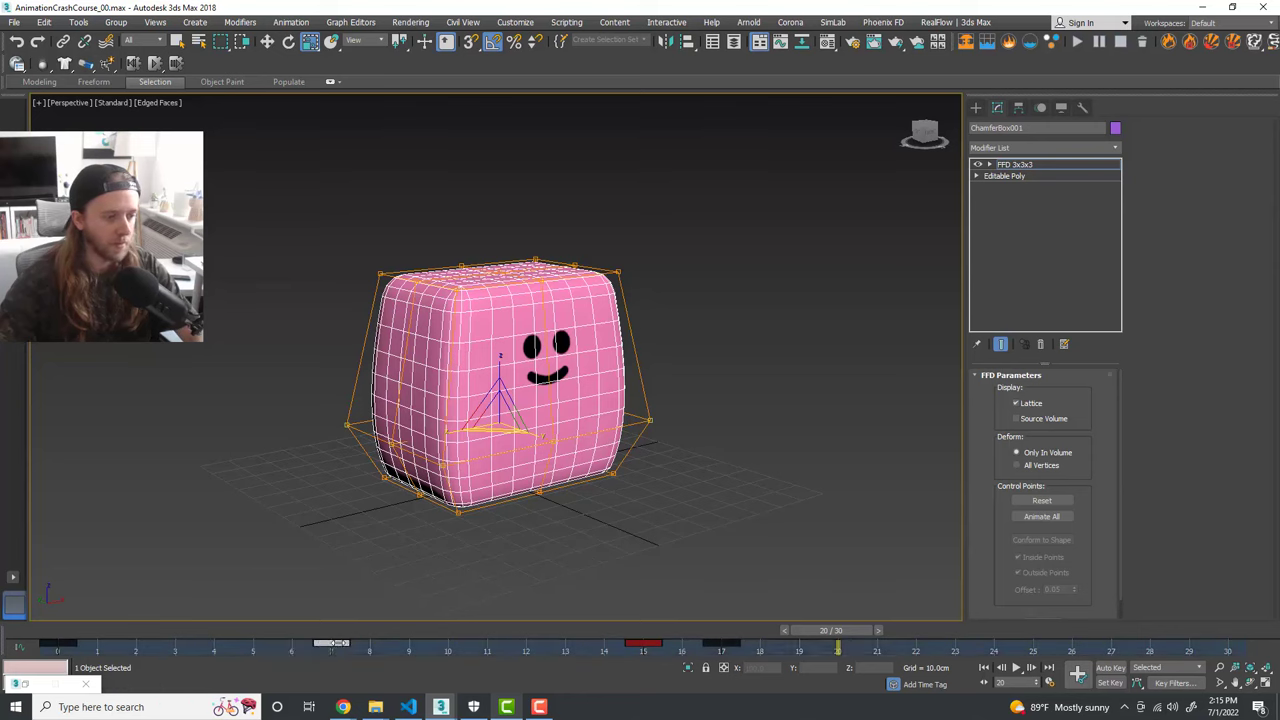
drag(338, 643, 998, 640)
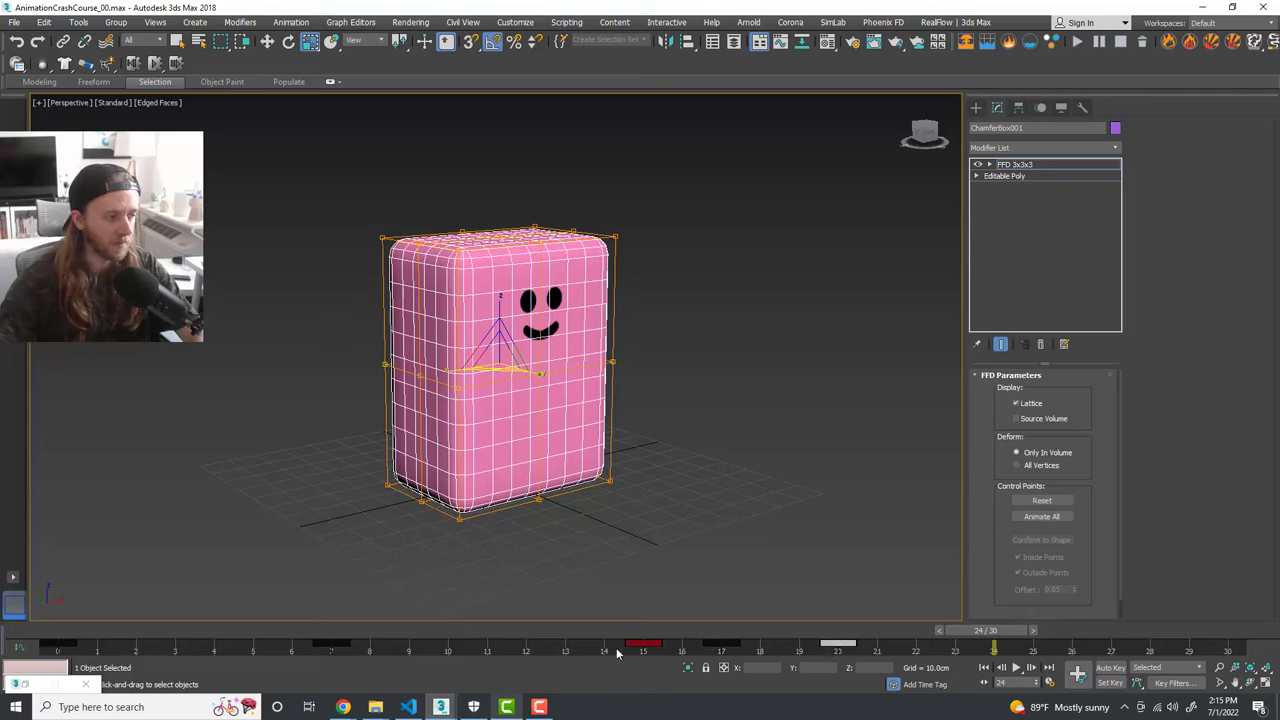
click(56, 642)
drag(57, 645, 503, 651)
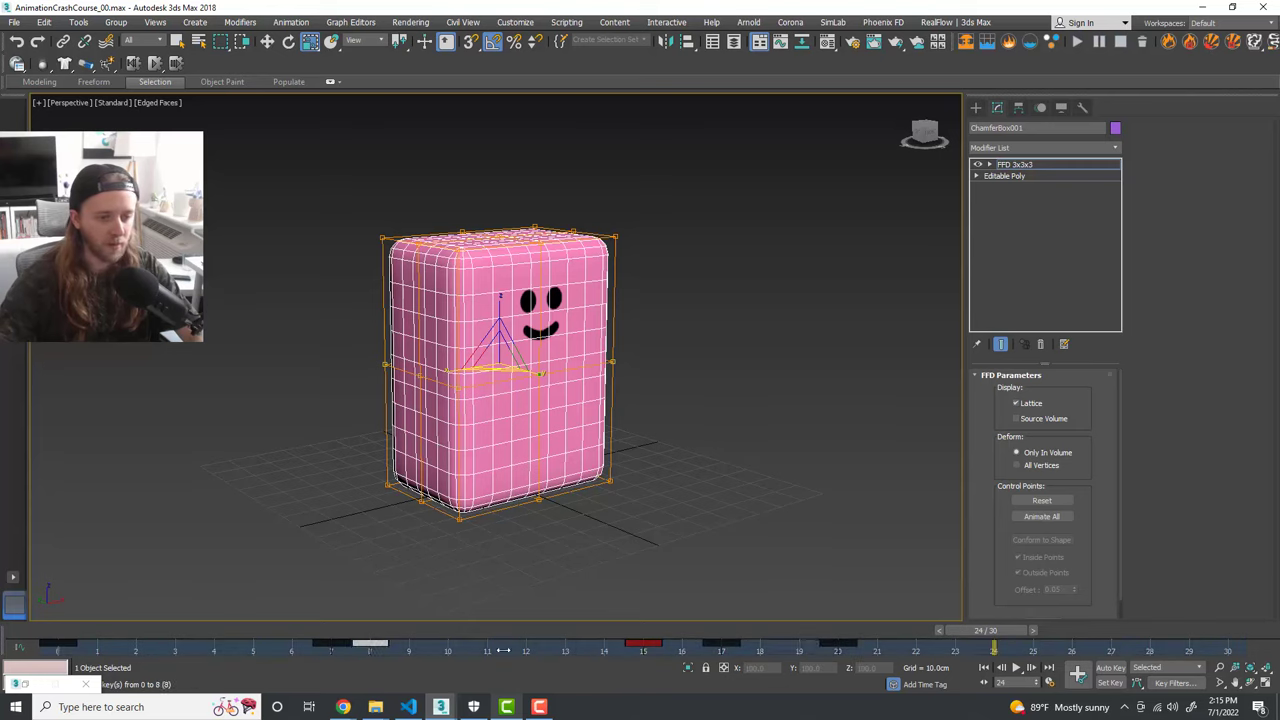
drag(1168, 668, 1228, 650)
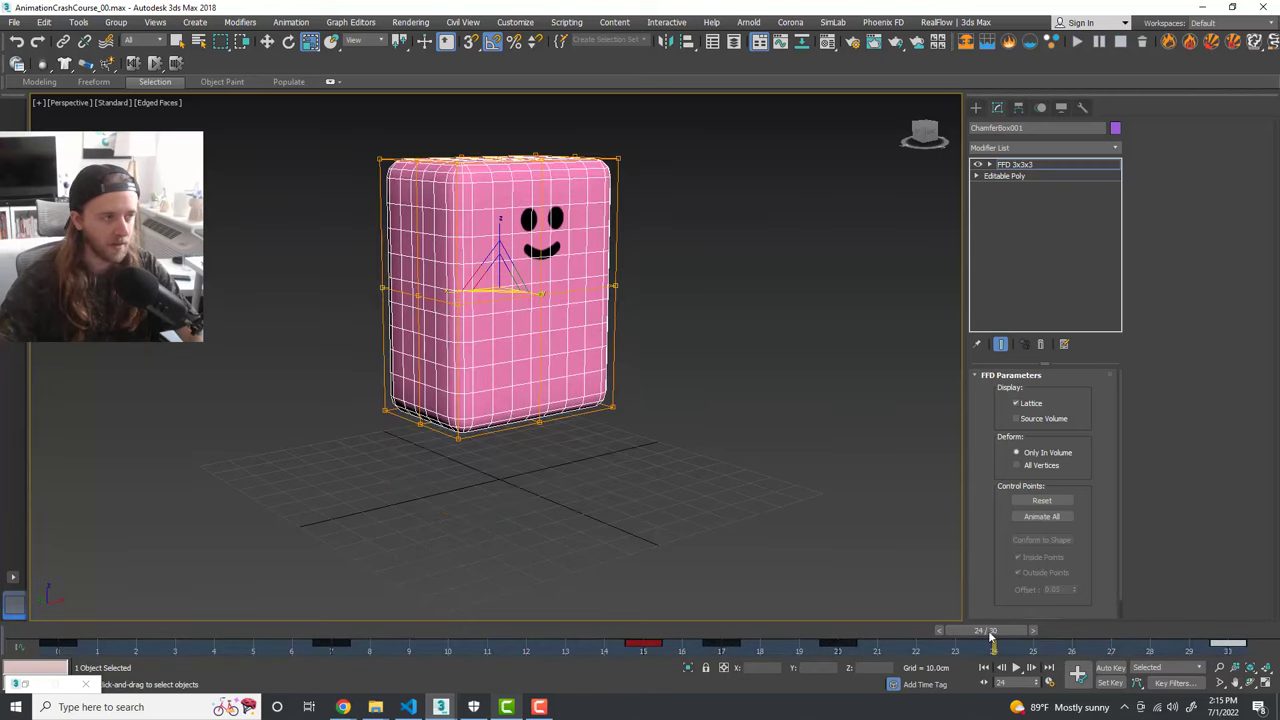
Step: Play back the box's squash-and-stretch animation and view it from several angles
drag(990, 636, 1048, 628)
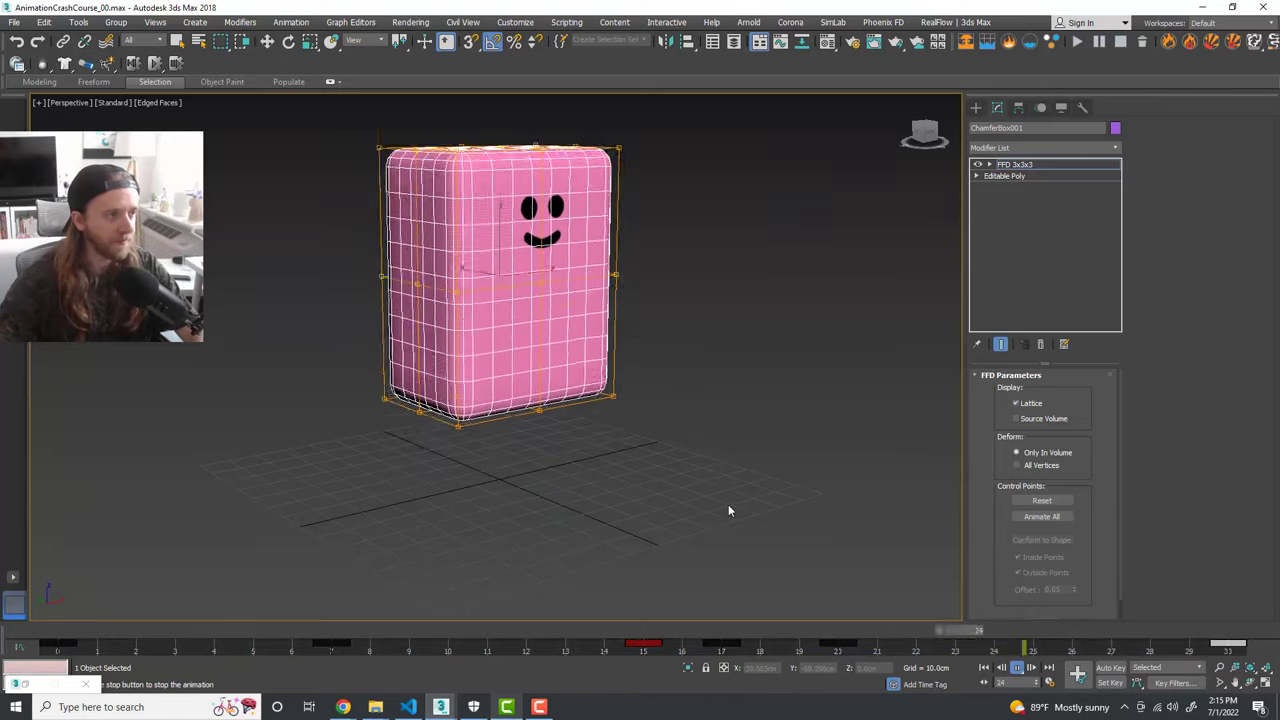
alt+middle_drag(728, 505, 705, 507)
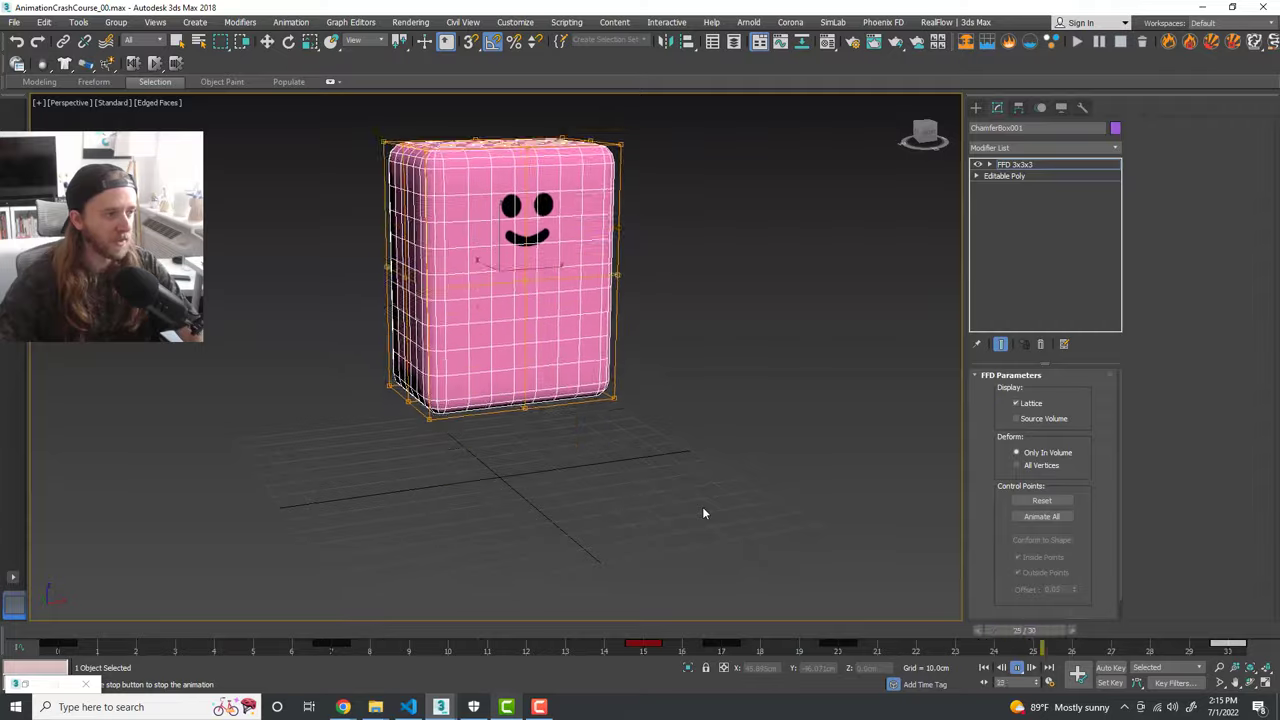
alt+middle_drag(703, 513, 682, 500)
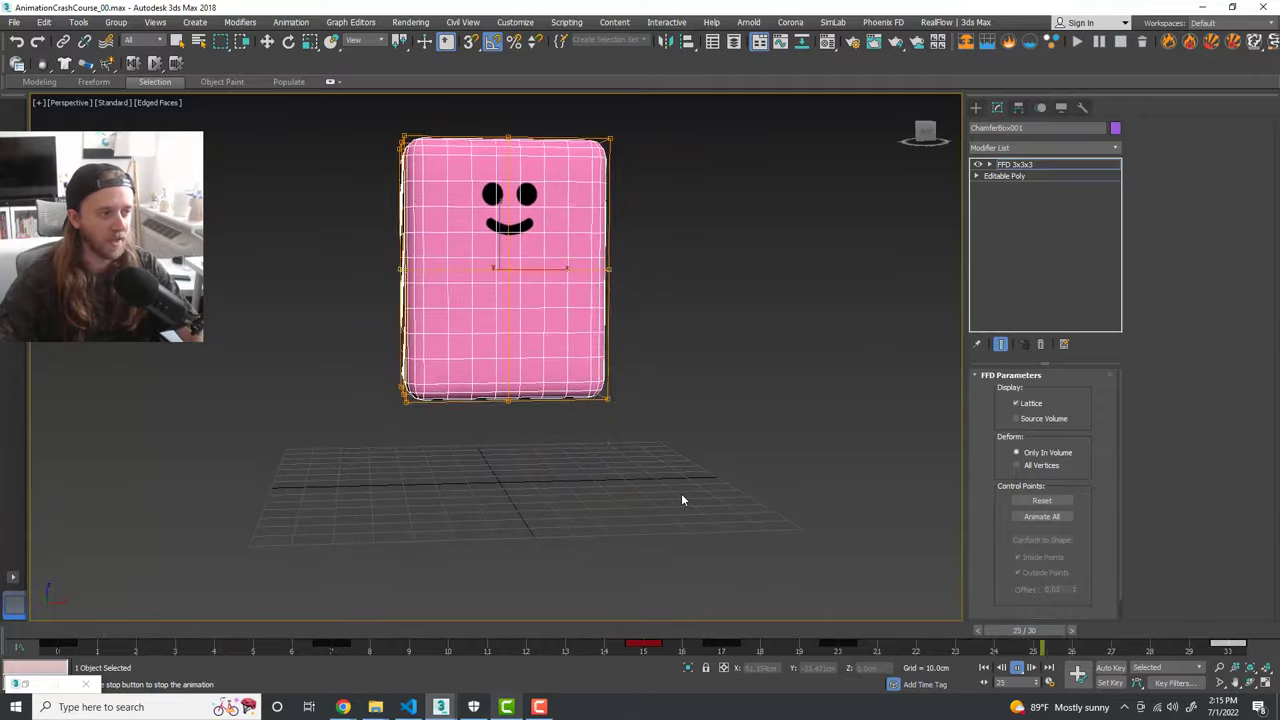
alt+middle_drag(684, 501, 887, 432)
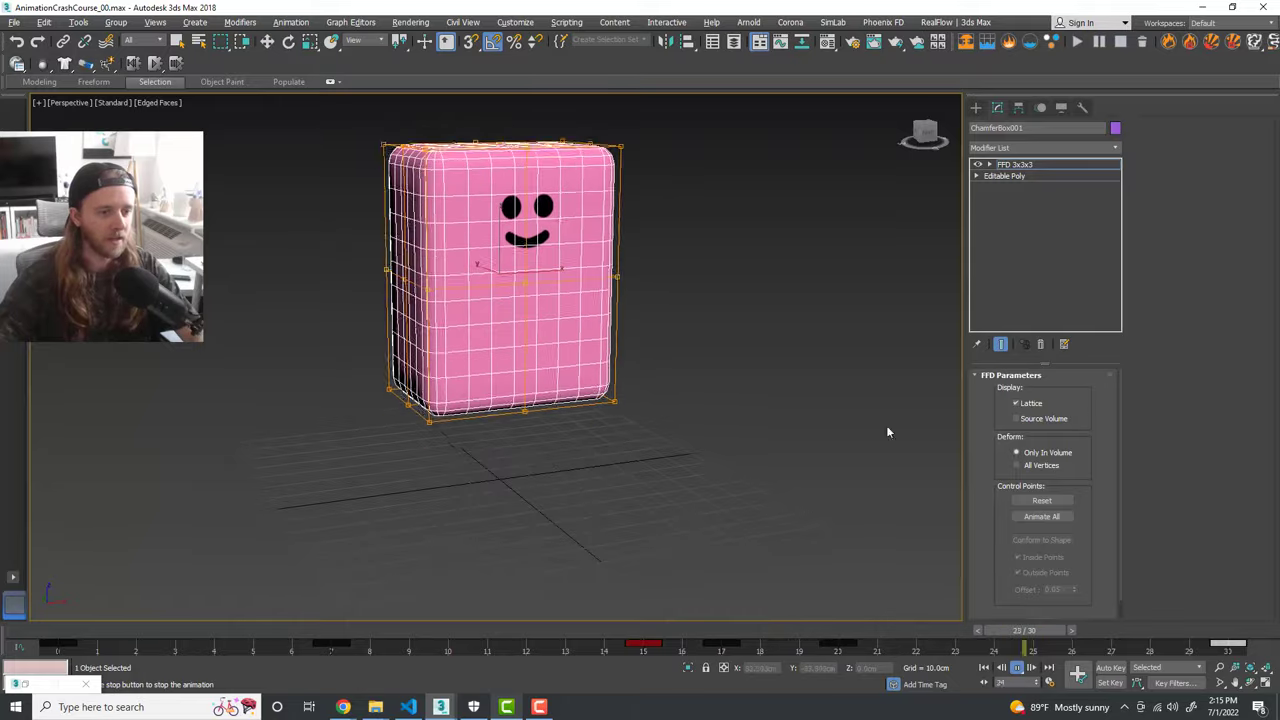
Step: Leave the FFD control point level, deselect the box to watch the playback, and return to frame 0
click(1020, 165)
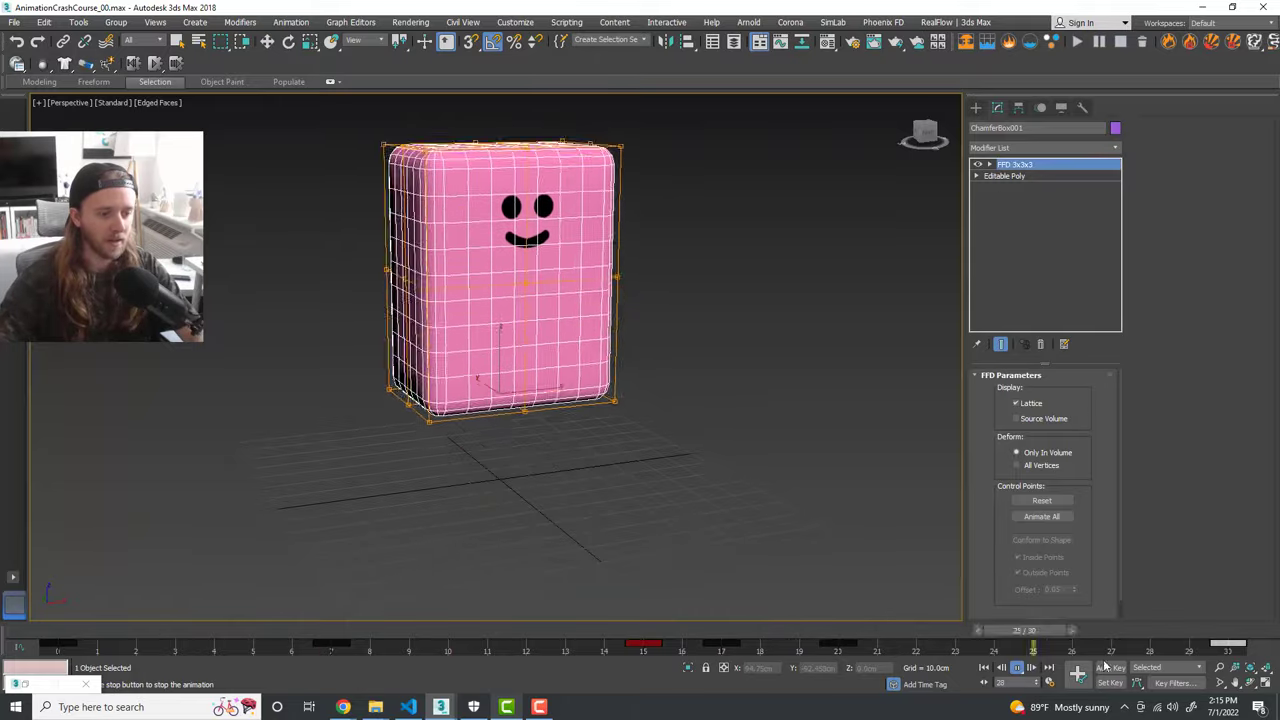
click(811, 445)
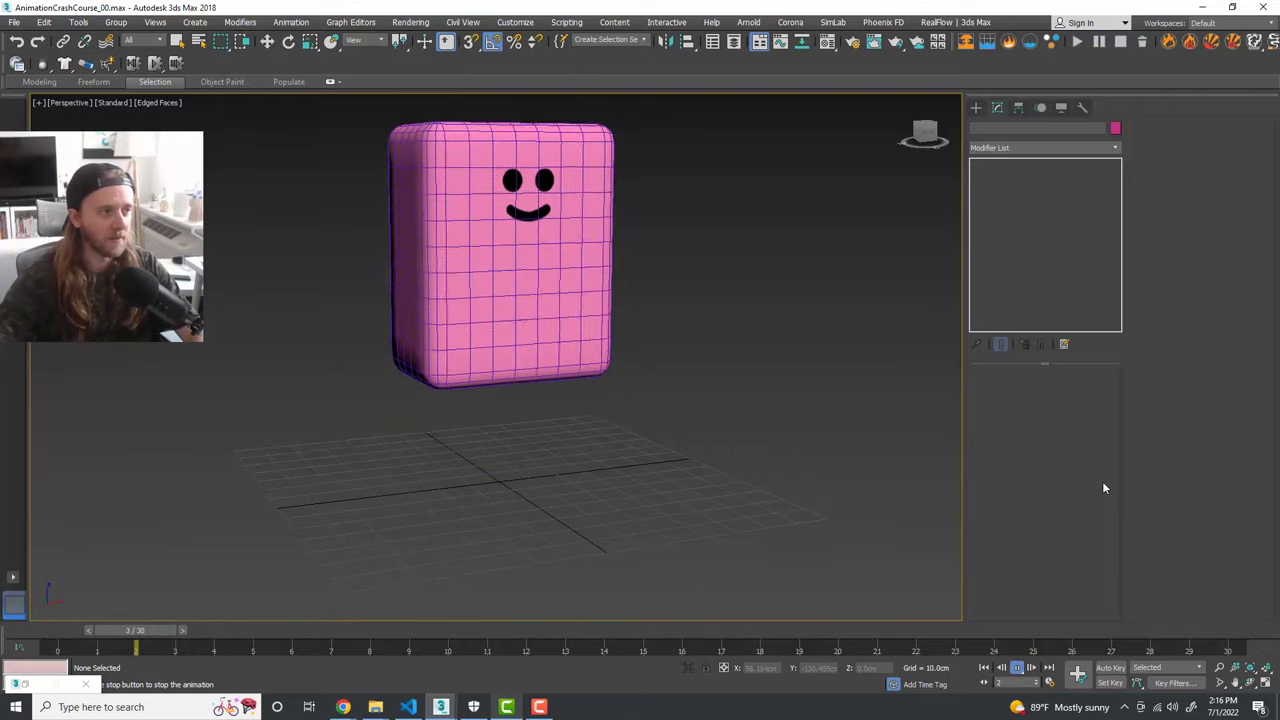
alt+middle_drag(768, 452, 740, 455)
scroll(688, 432, down, 3)
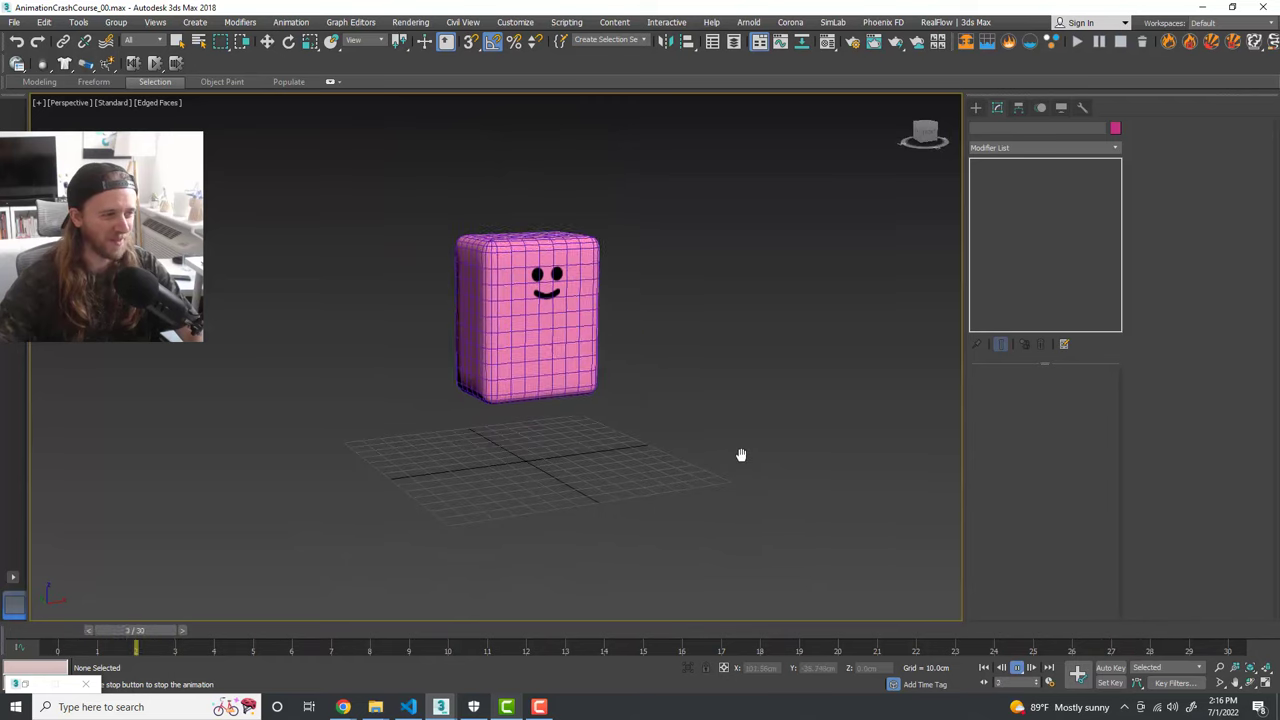
drag(570, 629, 31, 627)
Step: Select the box and delete all its keys except the one at frame 15
key(r)
click(563, 350)
scroll(559, 338, up, 3)
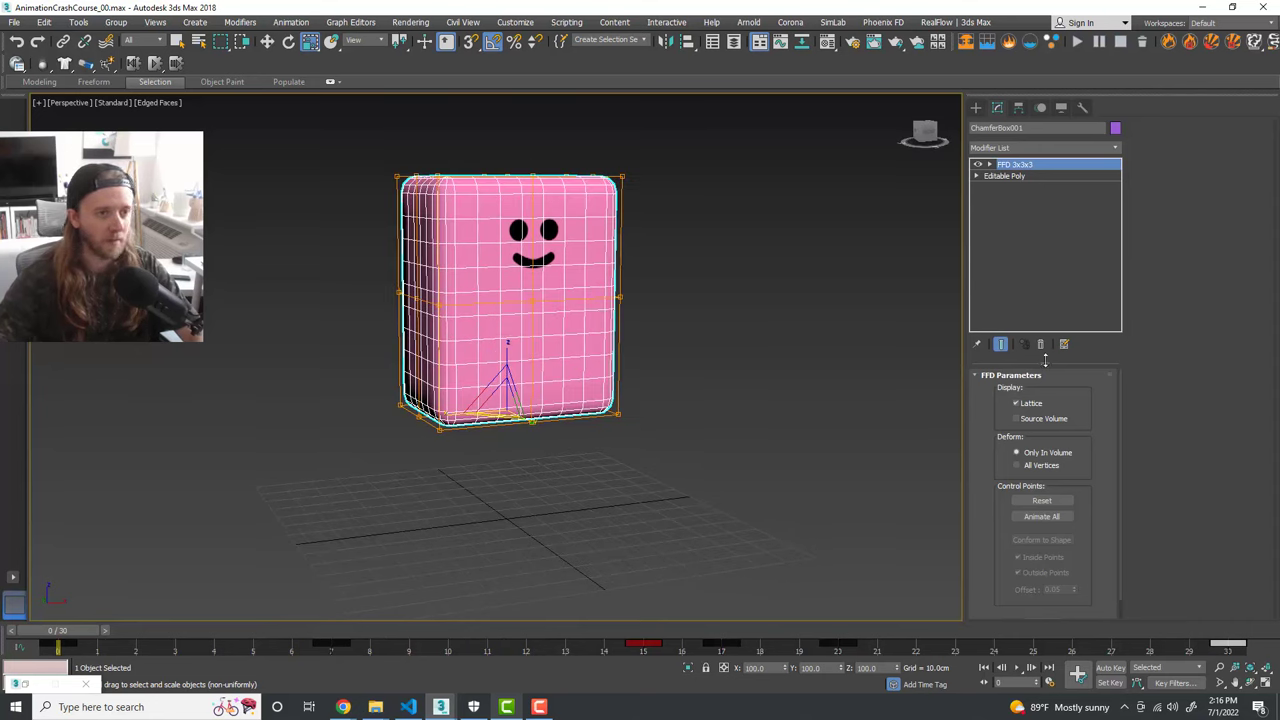
alt+middle_drag(853, 437, 857, 440)
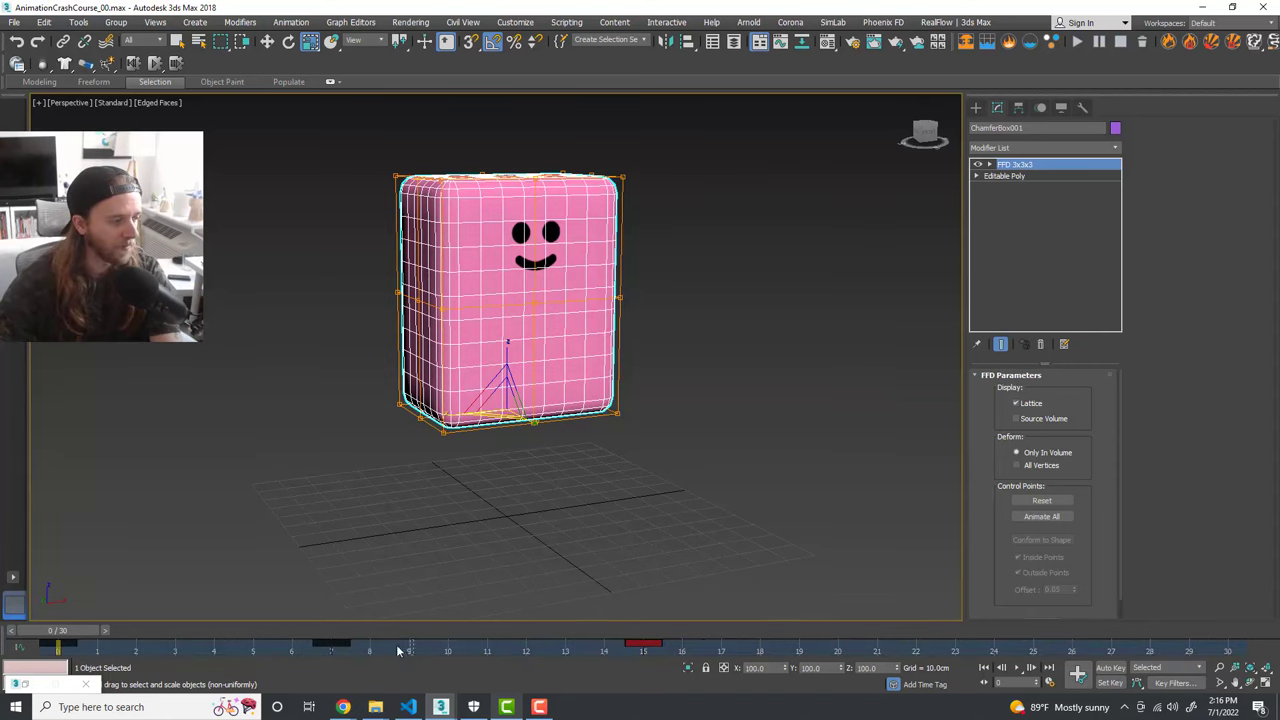
drag(81, 646, 50, 647)
key(Delete)
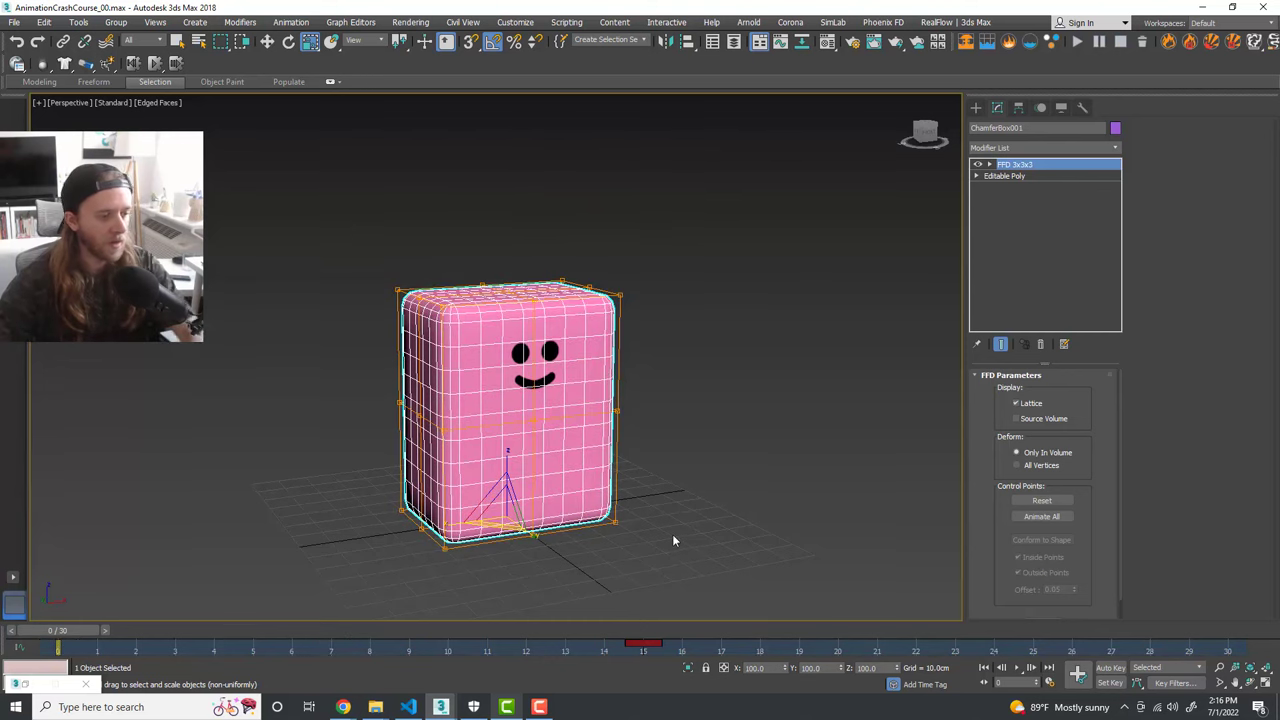
Step: With Auto Key on at frame 0, raise the box to about 38.5 cm in Z
middle_drag(672, 535, 673, 524)
key(w)
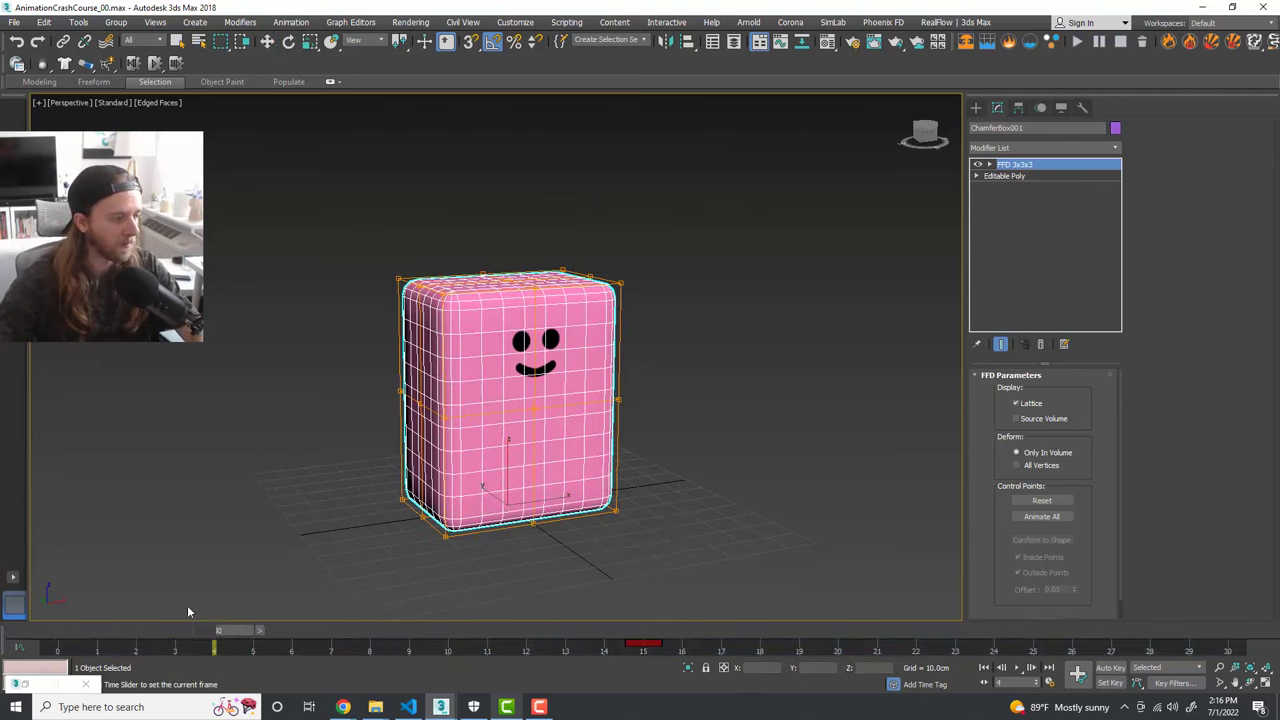
click(1114, 668)
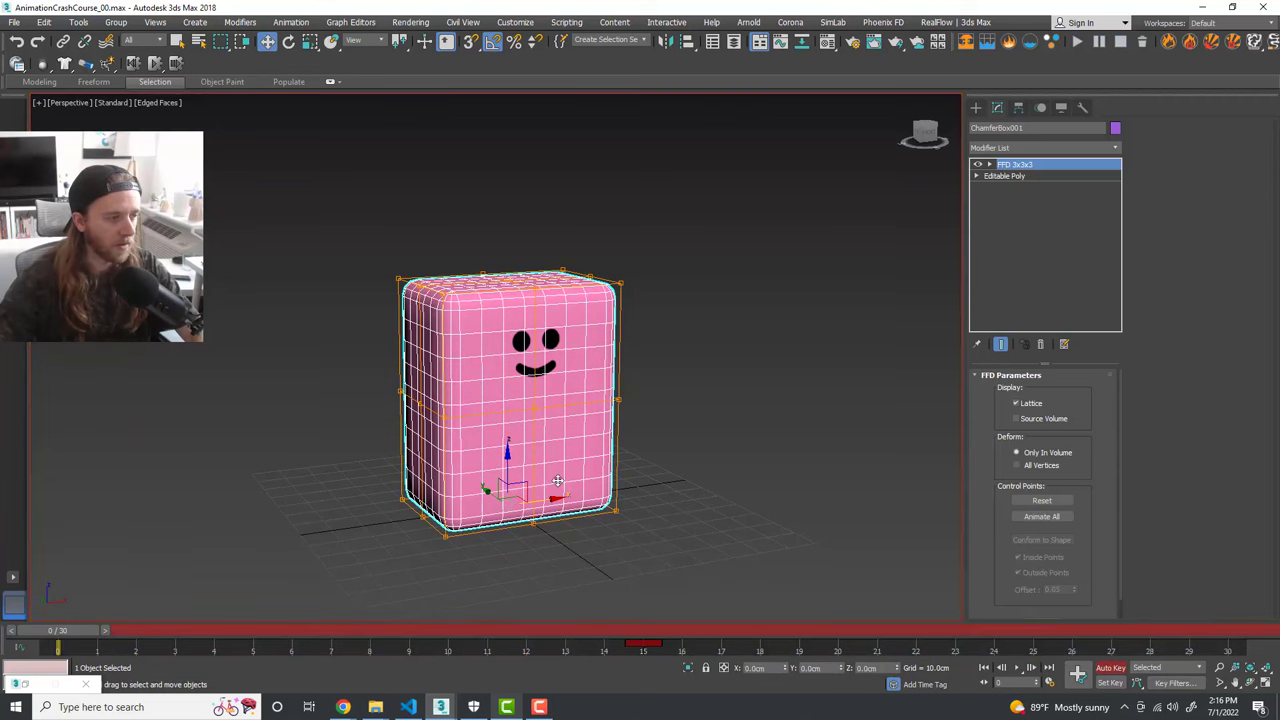
drag(507, 461, 518, 348)
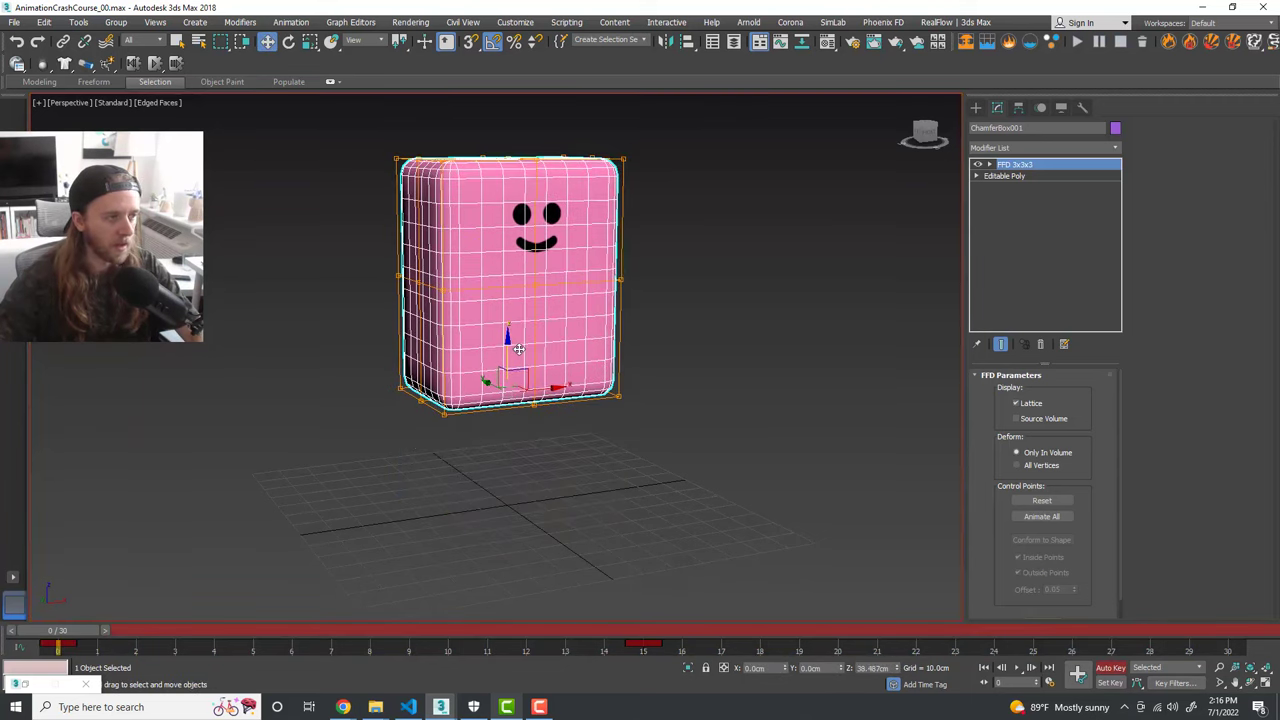
Step: Delete the FFD 3x3x3 modifier from the box and turn off Auto Key
right_click(1026, 168)
click(1062, 186)
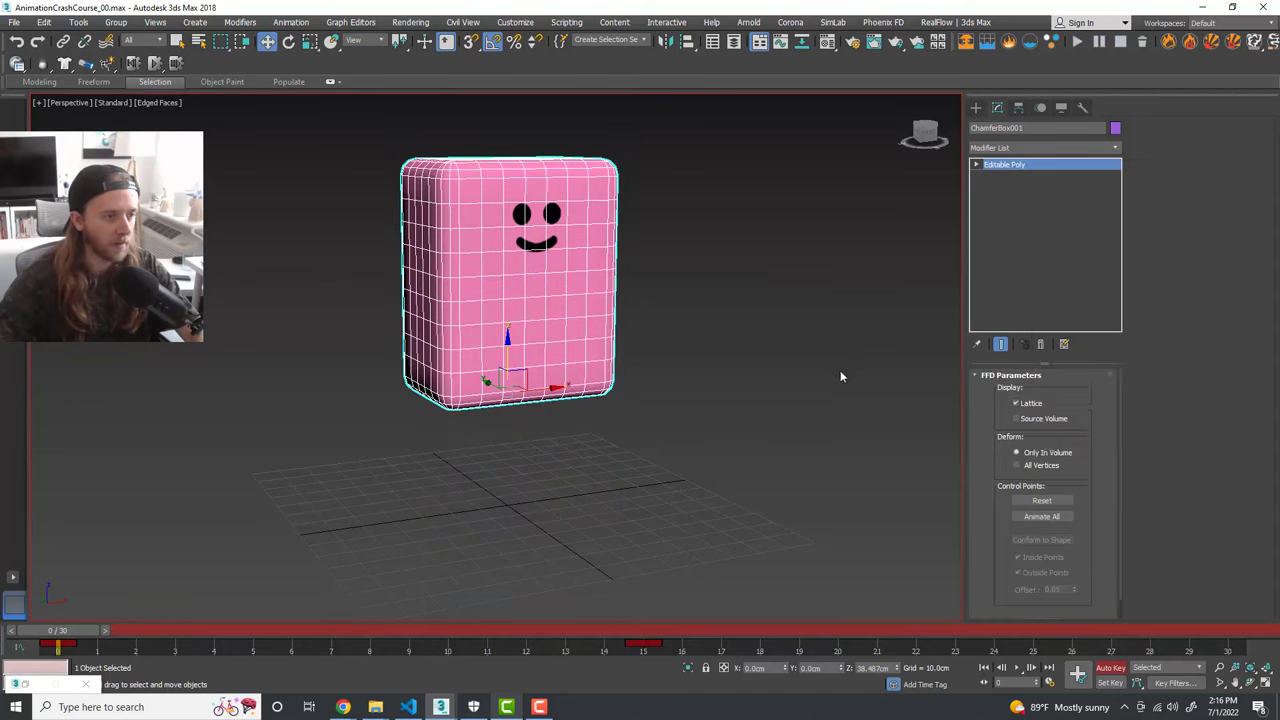
middle_drag(840, 374, 818, 381)
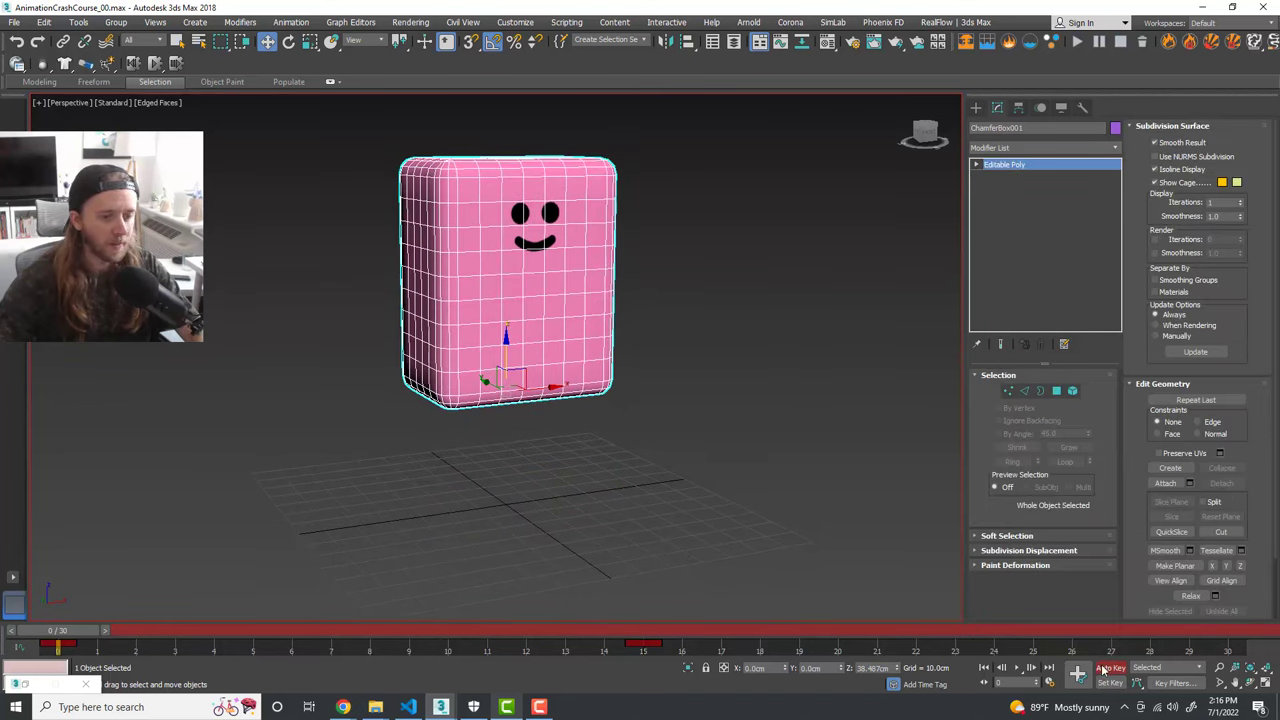
click(1108, 667)
drag(64, 636, 14, 630)
Step: Add a Melt modifier to the box
click(1114, 149)
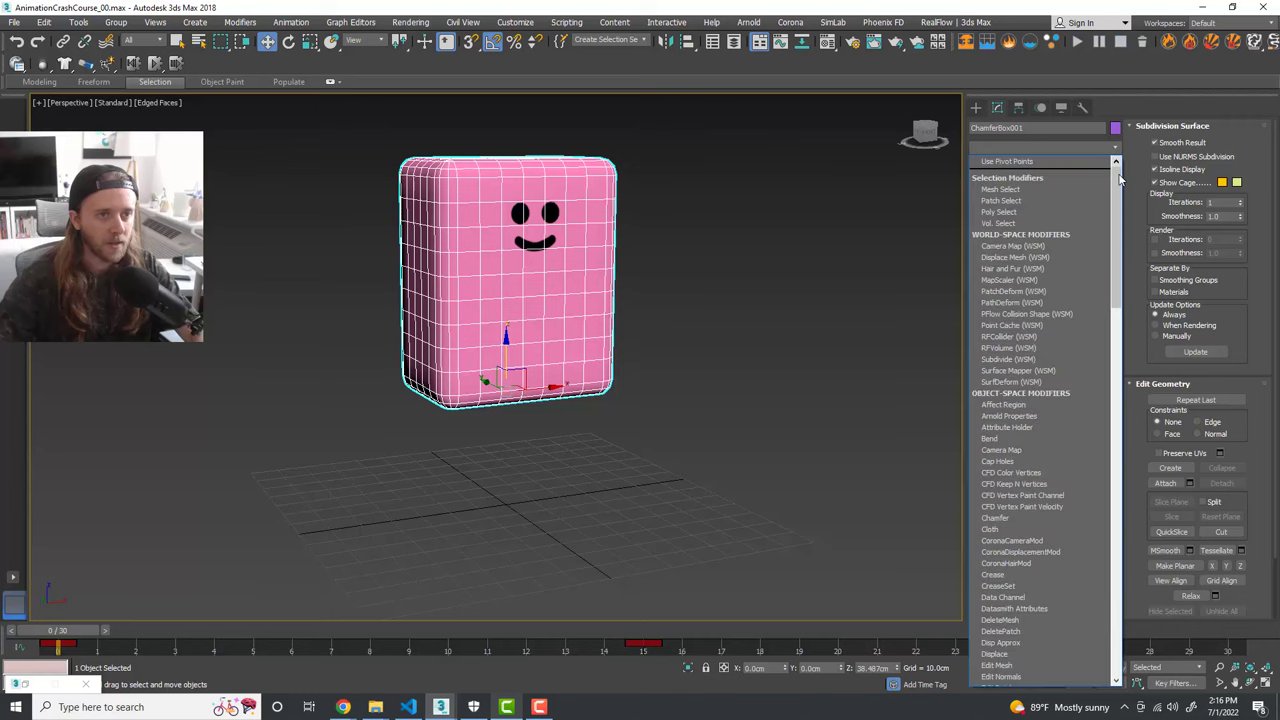
drag(1120, 178, 1112, 302)
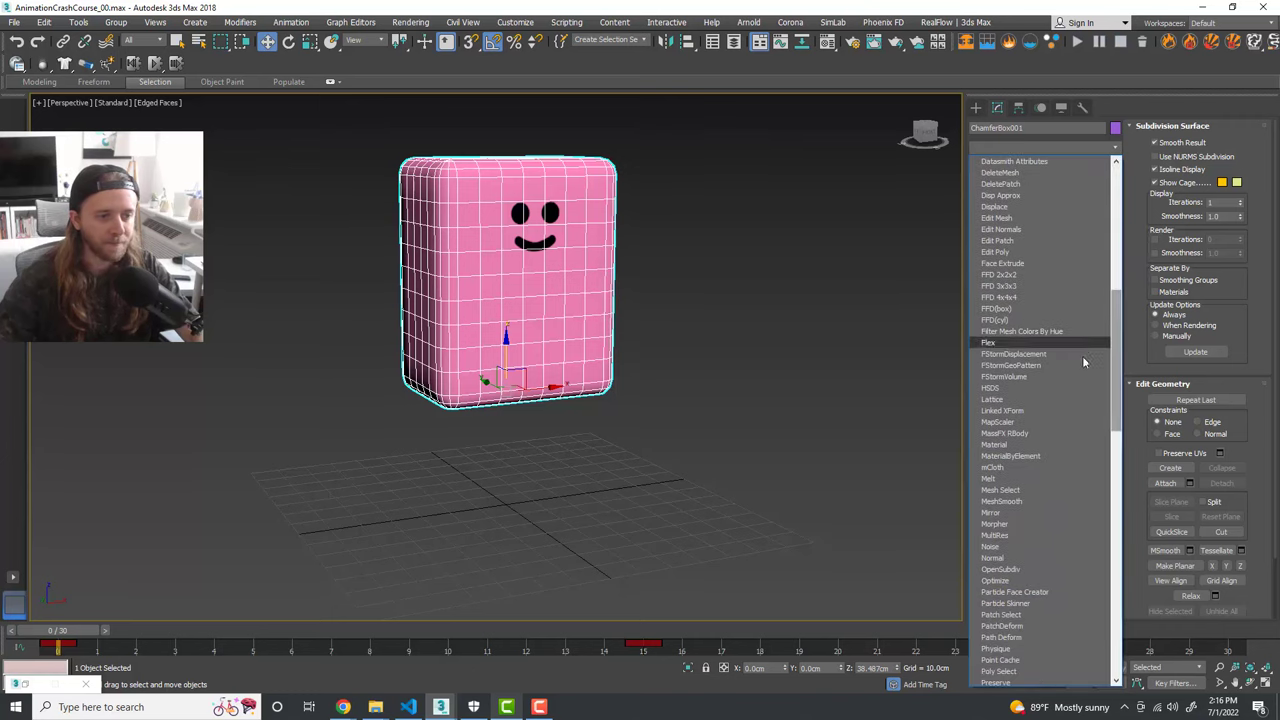
click(1060, 476)
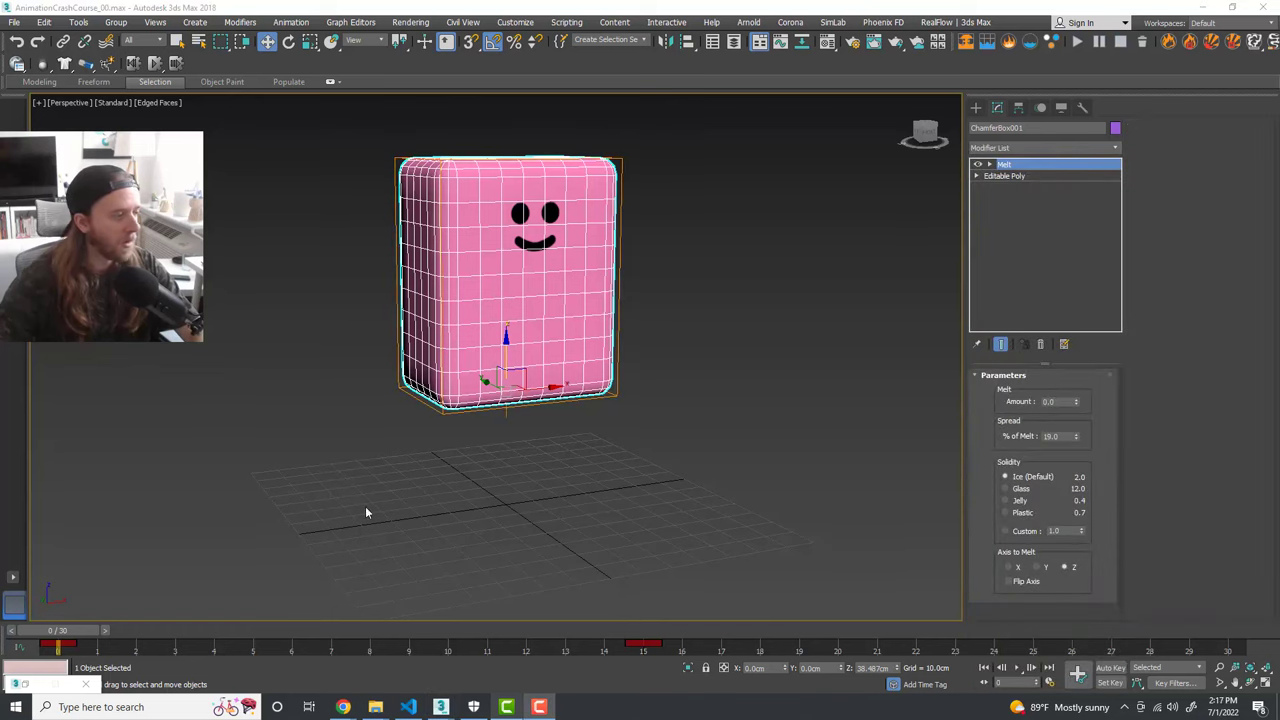
Step: At frame 15, give the Melt modifier Jelly solidity, a spread of about 58.8 % and an amount of 46
drag(81, 627, 662, 630)
key(w)
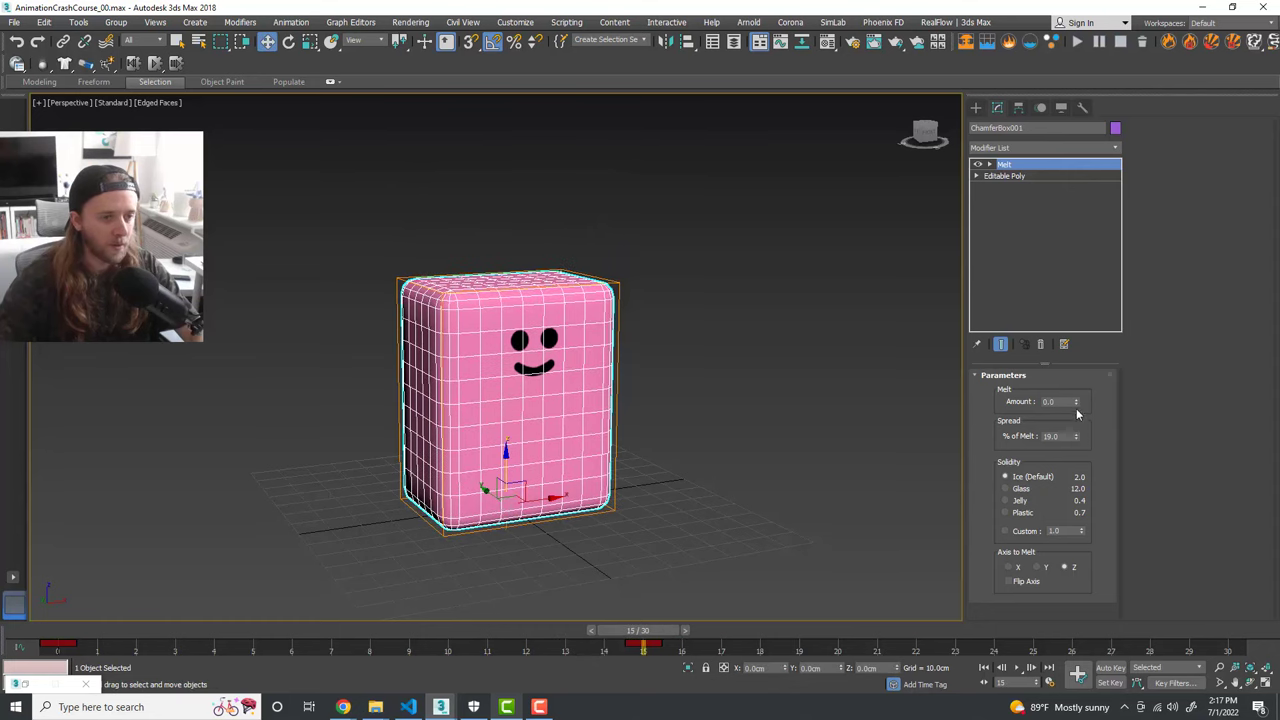
drag(1077, 404, 1070, 376)
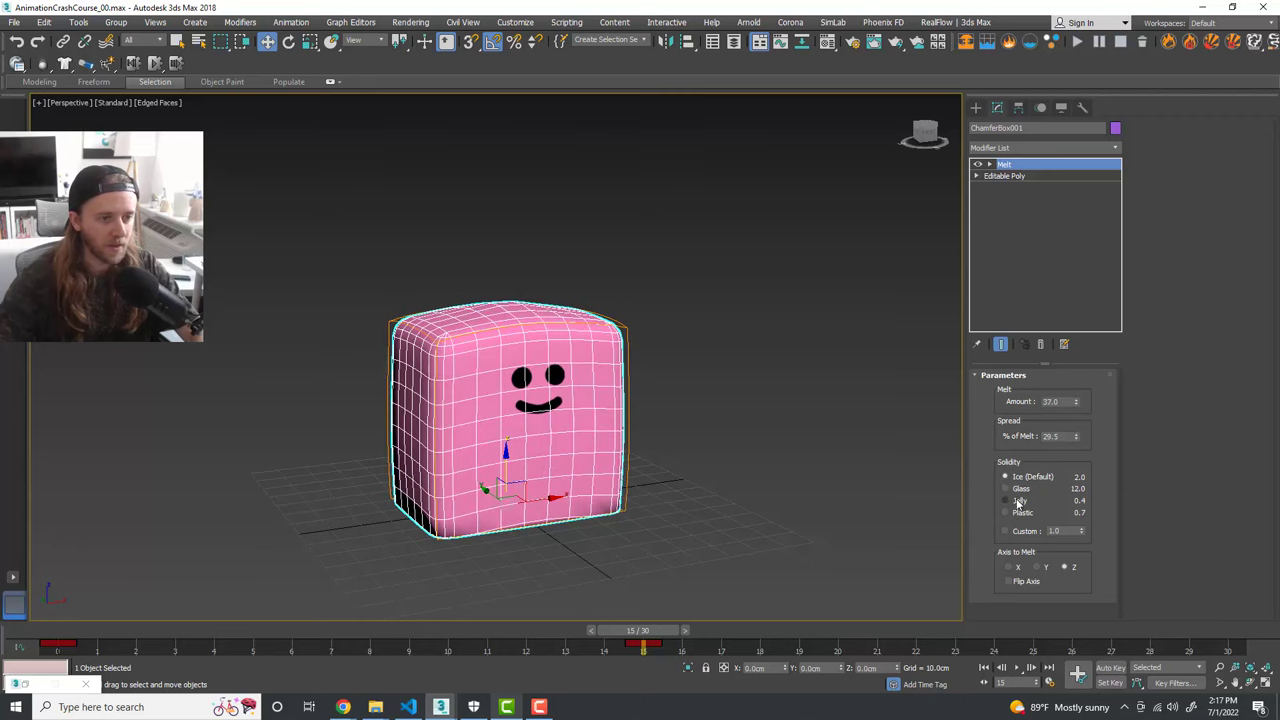
click(1018, 501)
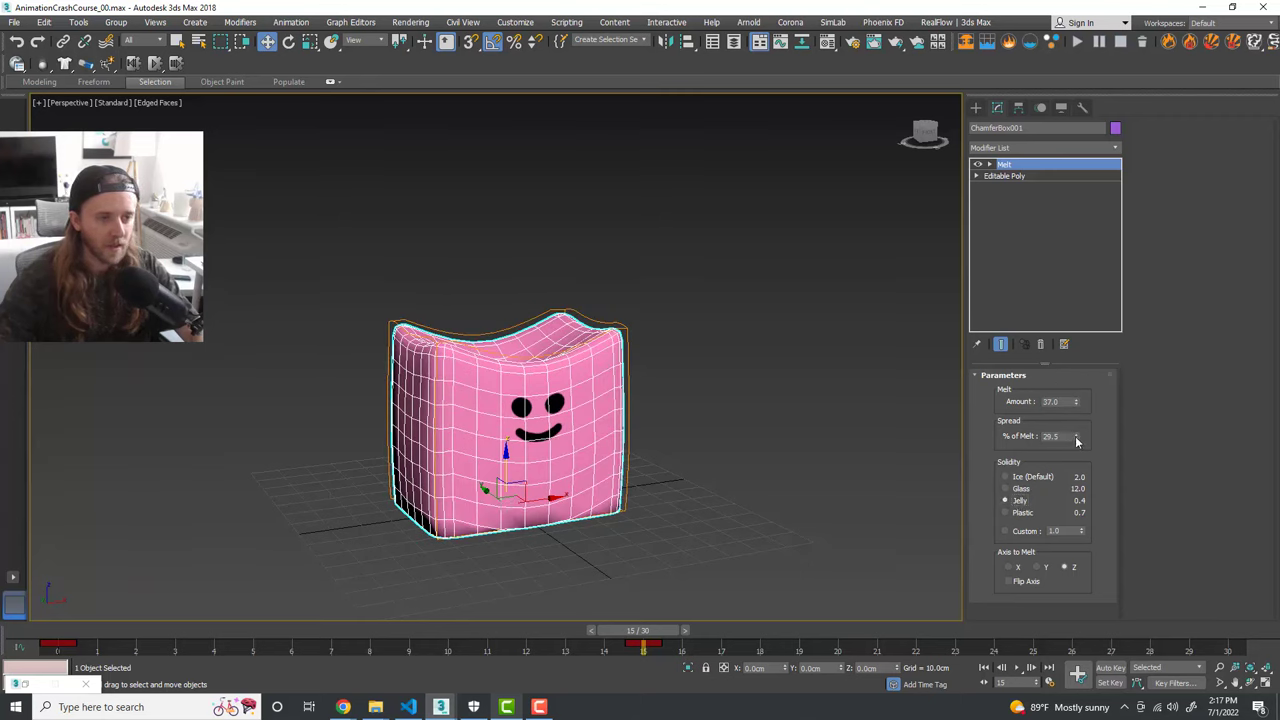
drag(1077, 437, 1073, 239)
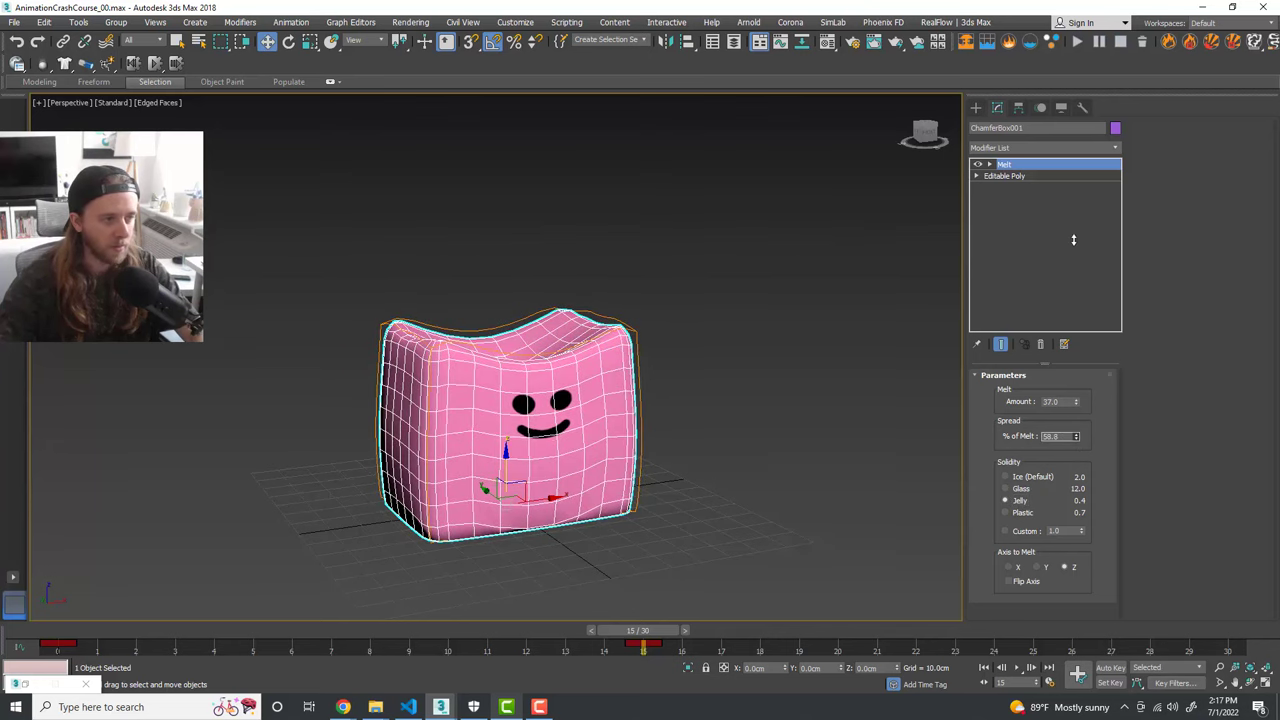
mouse_move(1077, 402)
mouse_down()
mouse_move(1074, 378)
mouse_move(1076, 402)
mouse_up()
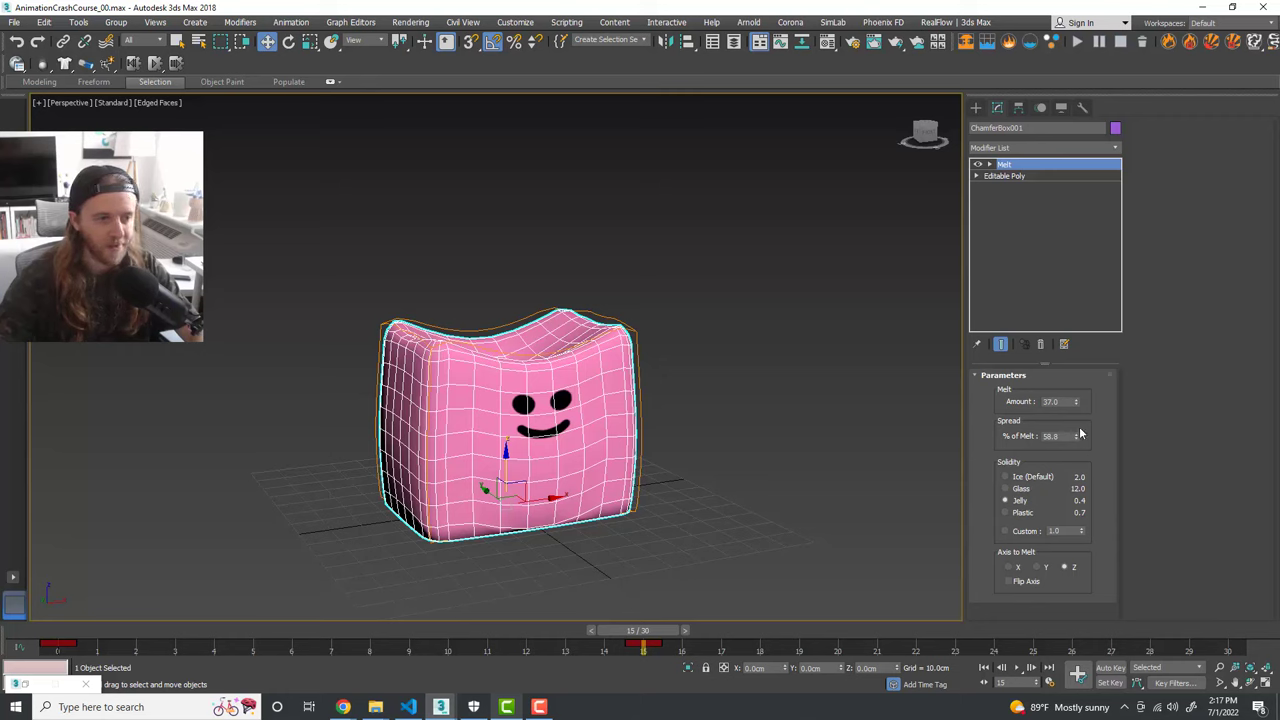
drag(1077, 402, 1078, 401)
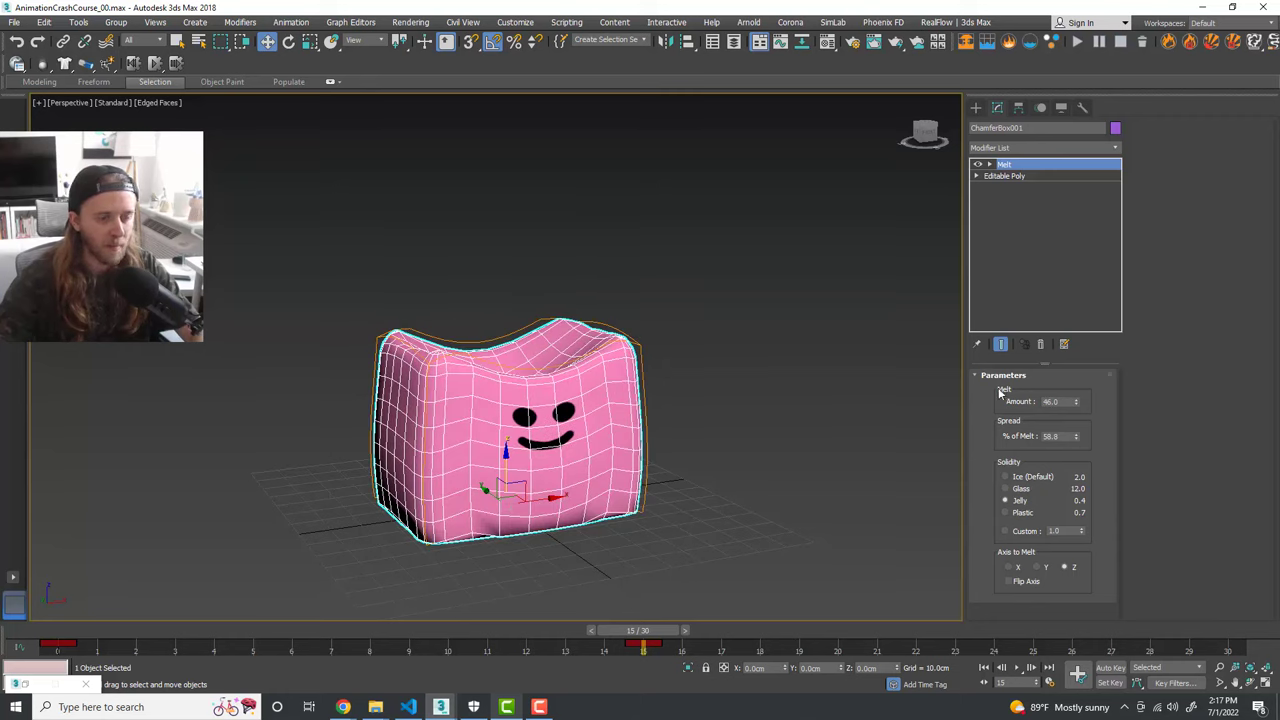
Step: Try the Melt amount at 0 and 46, set the spread to about 64.3 %, and return the amount to 0
right_click(1077, 404)
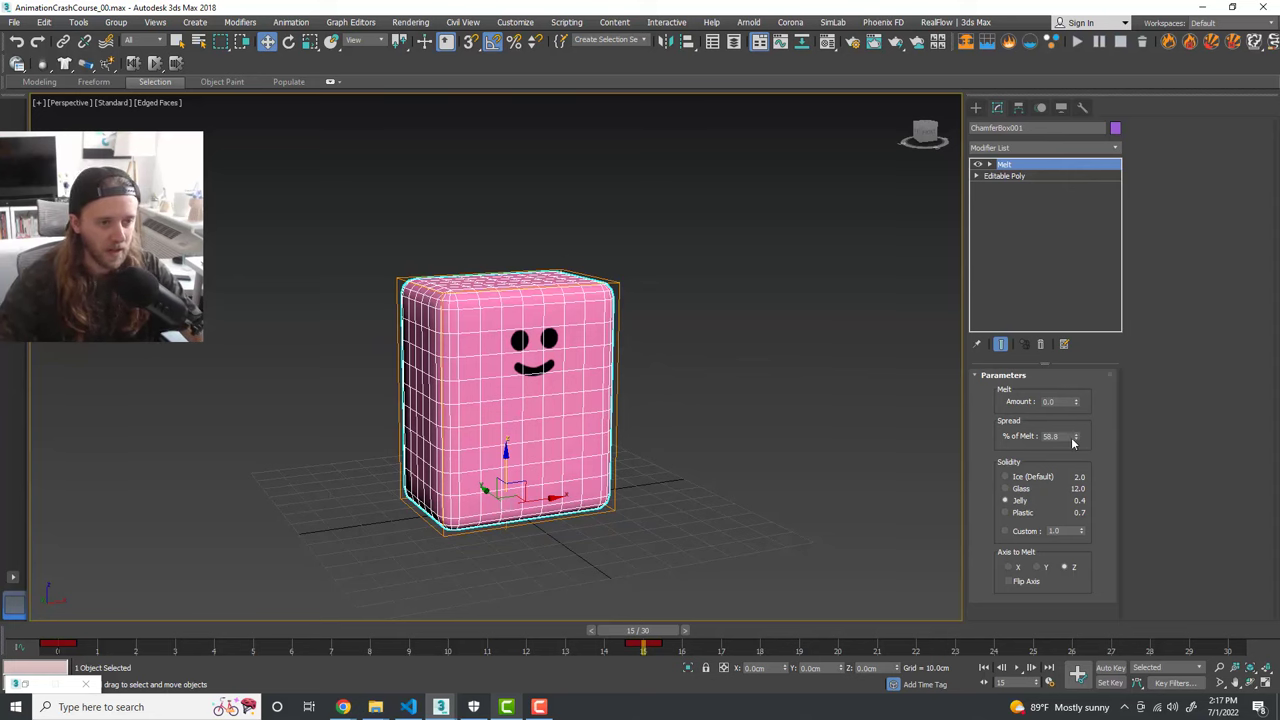
drag(1076, 403, 1071, 371)
mouse_move(757, 432)
alt+middle_down()
mouse_move(727, 426)
mouse_move(752, 425)
alt+middle_up()
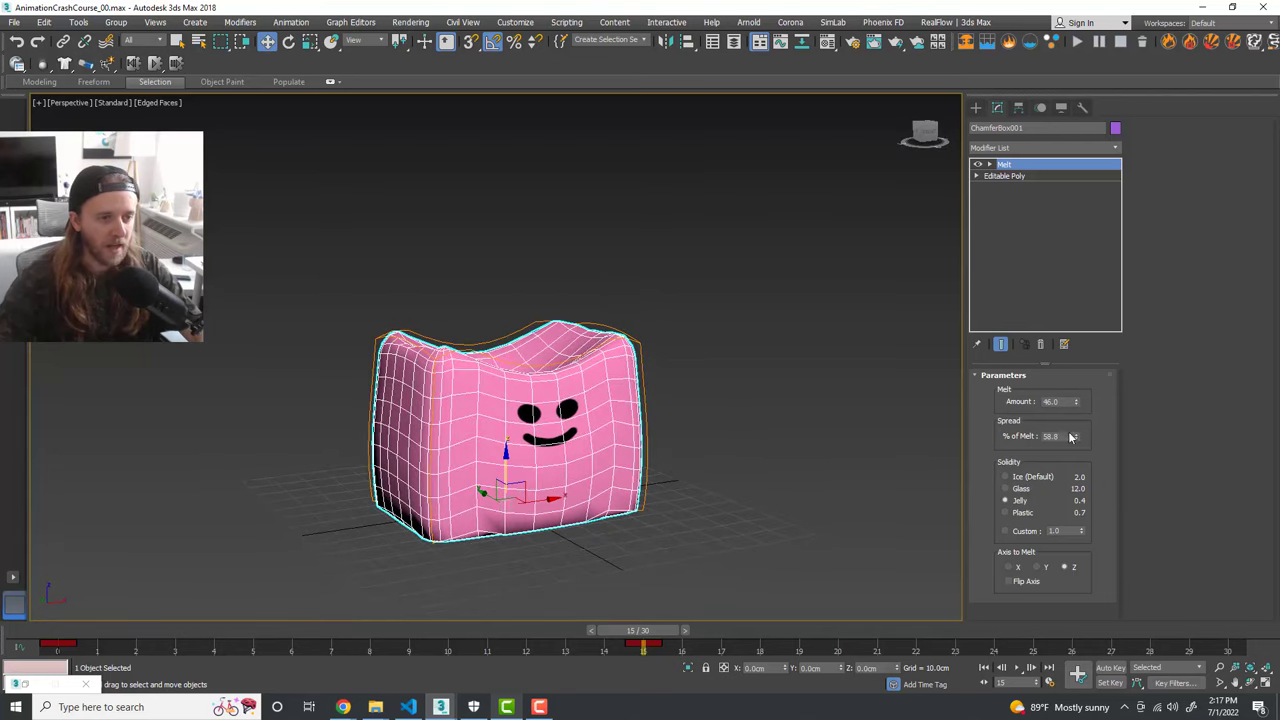
mouse_move(1078, 440)
mouse_down()
mouse_move(1063, 388)
mouse_move(1075, 432)
mouse_move(1069, 455)
mouse_move(1071, 403)
mouse_move(1065, 455)
mouse_up()
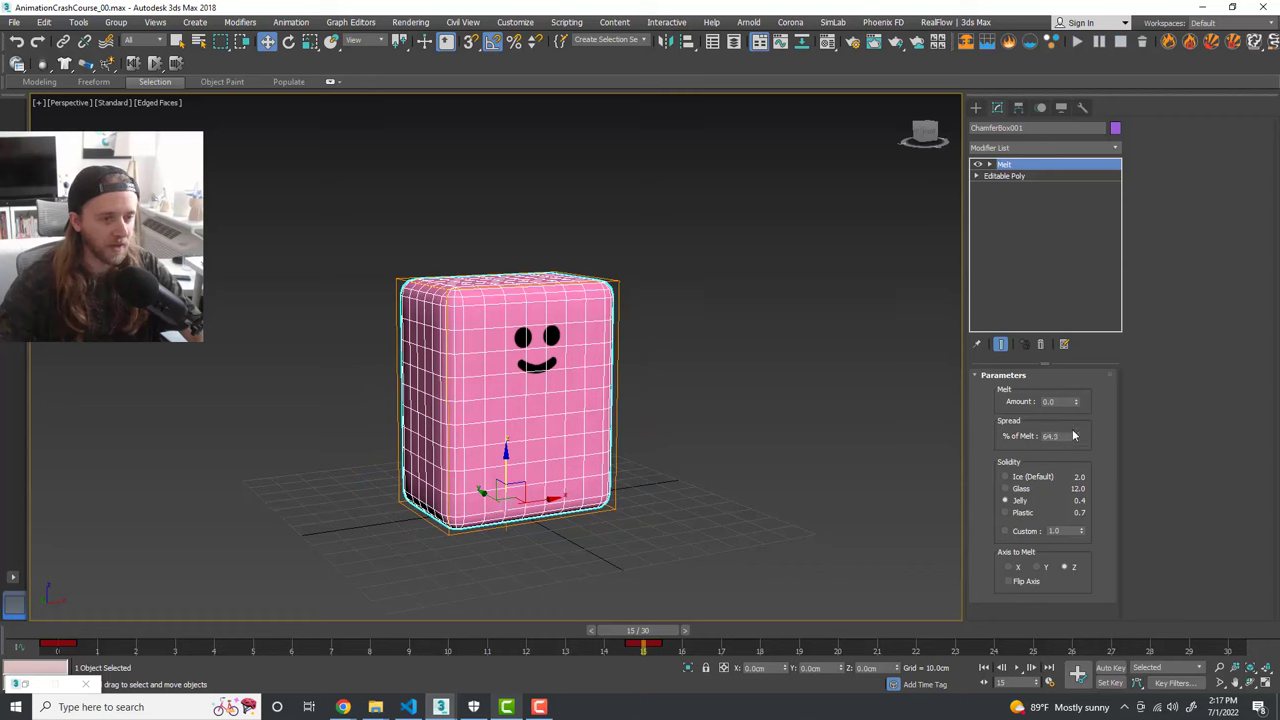
Step: Turn on Auto Key and key the Melt amount at 0 on frame 12
drag(655, 636, 528, 596)
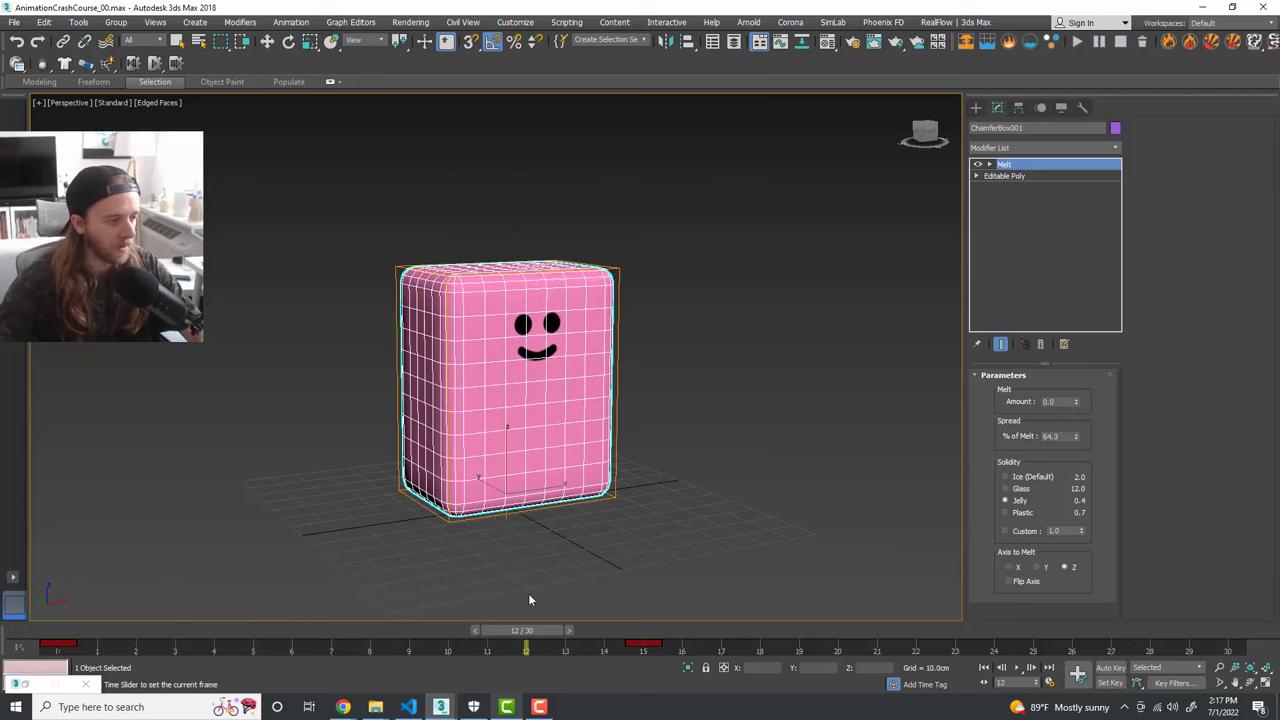
key(w)
click(1110, 668)
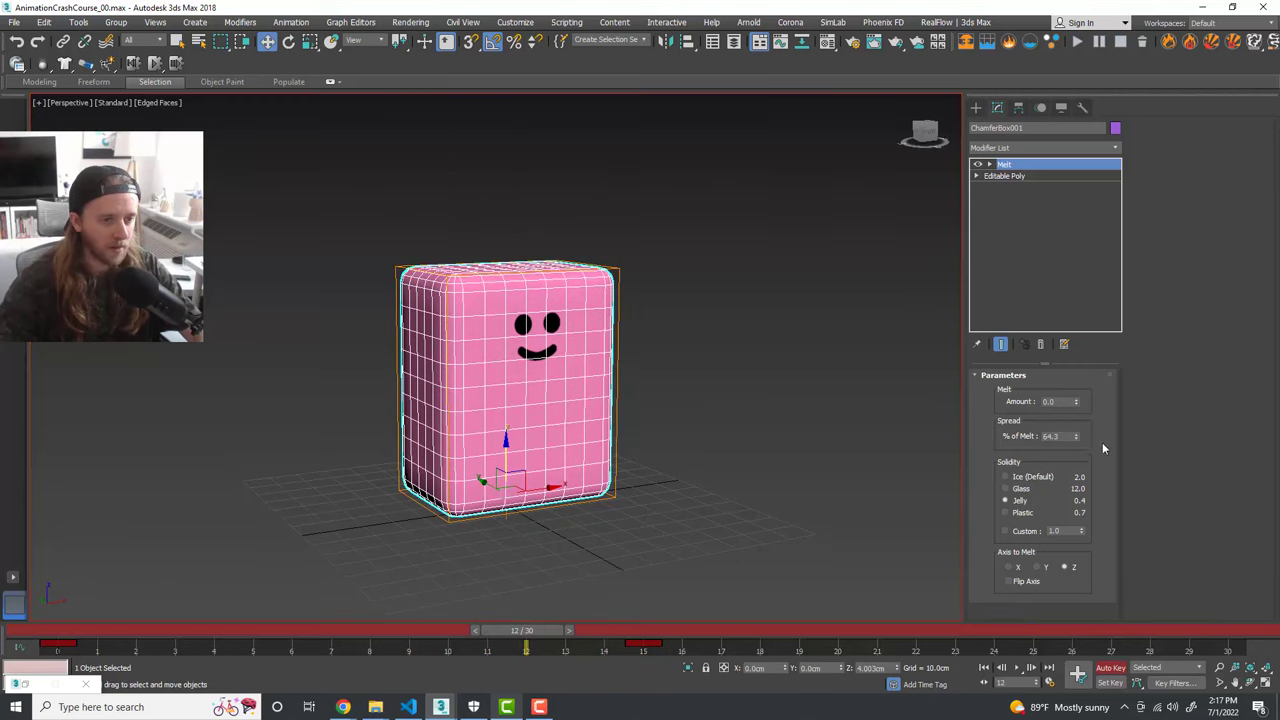
click(1076, 399)
click(1077, 404)
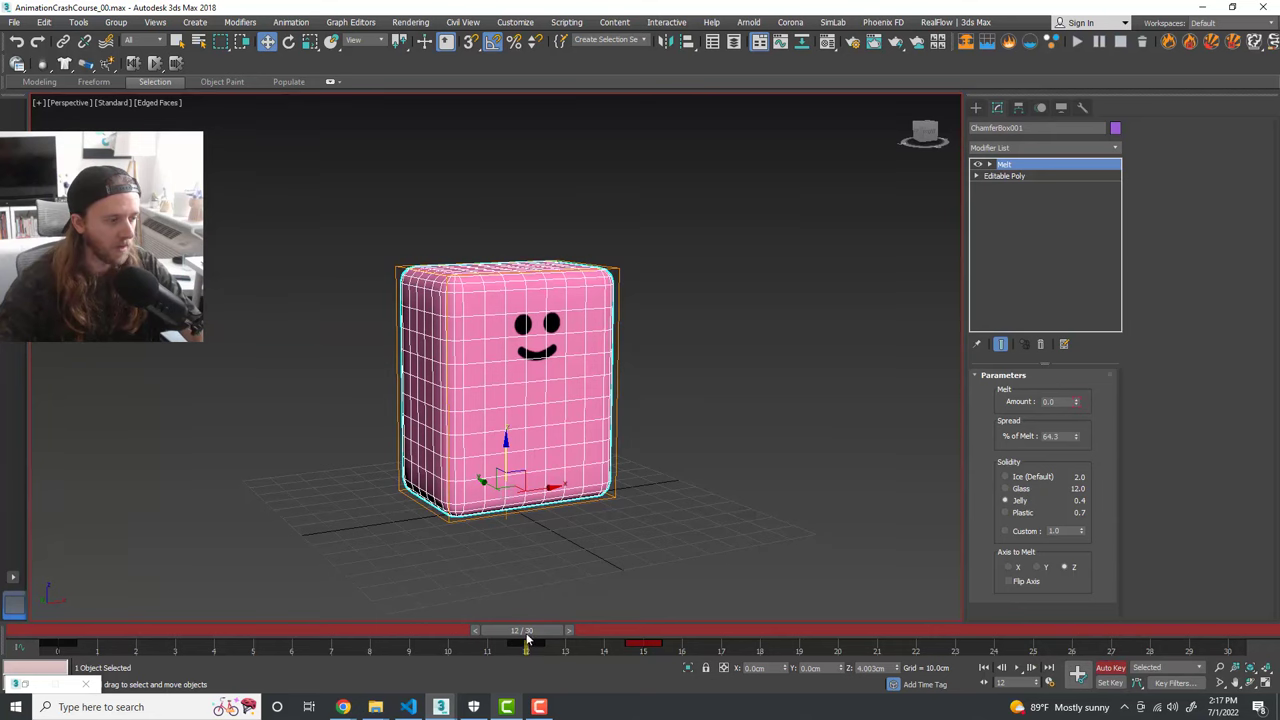
drag(1077, 403, 1077, 401)
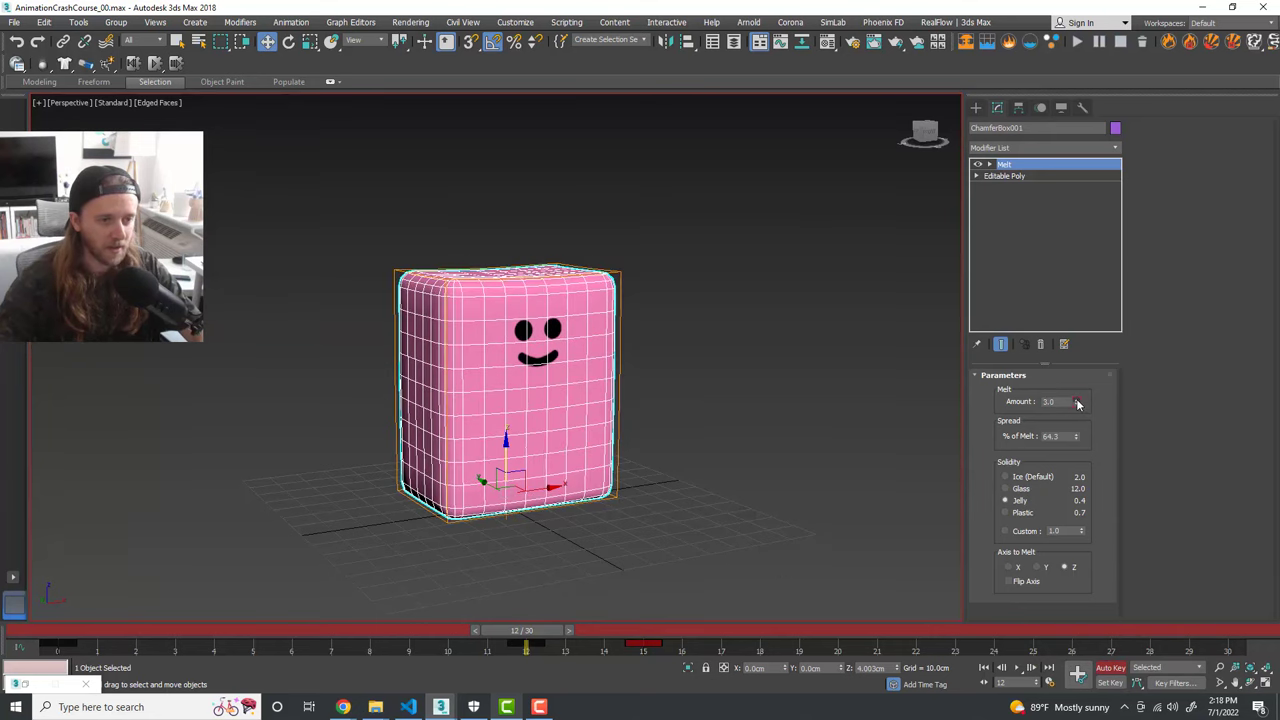
right_click(1078, 404)
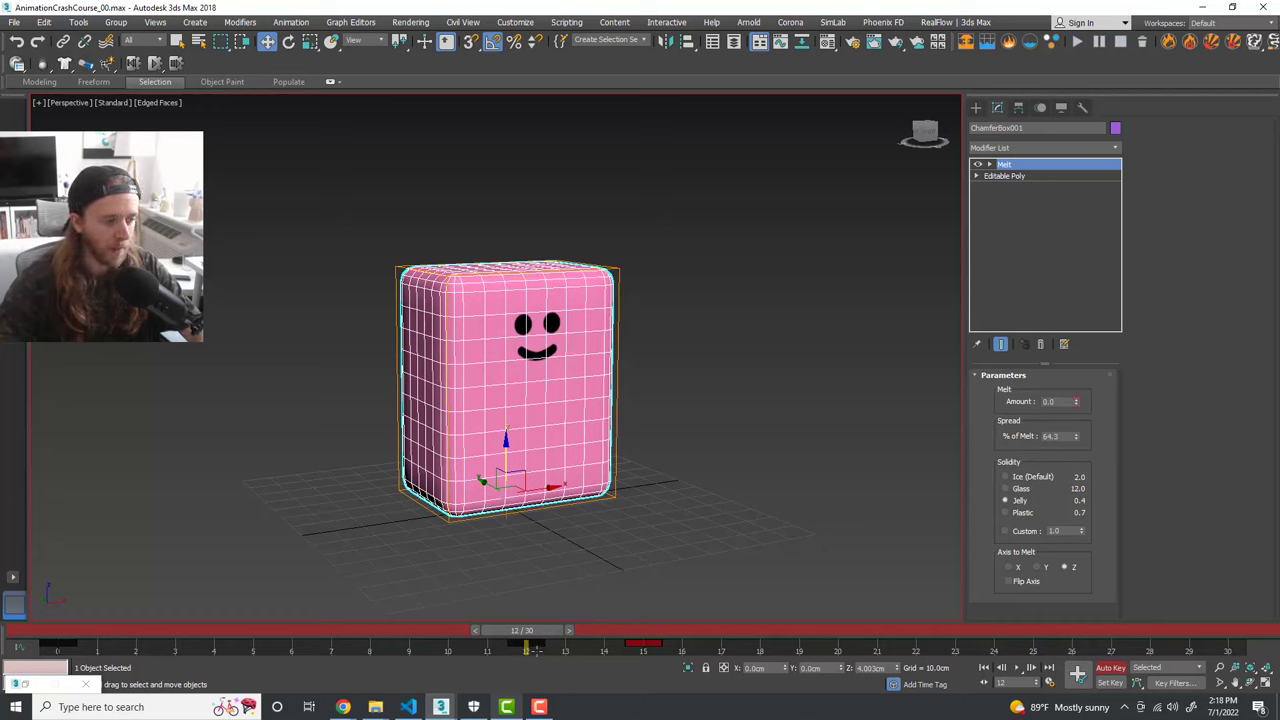
Step: Key the Melt amount at 47 on frame 17
drag(526, 637, 710, 632)
key(w)
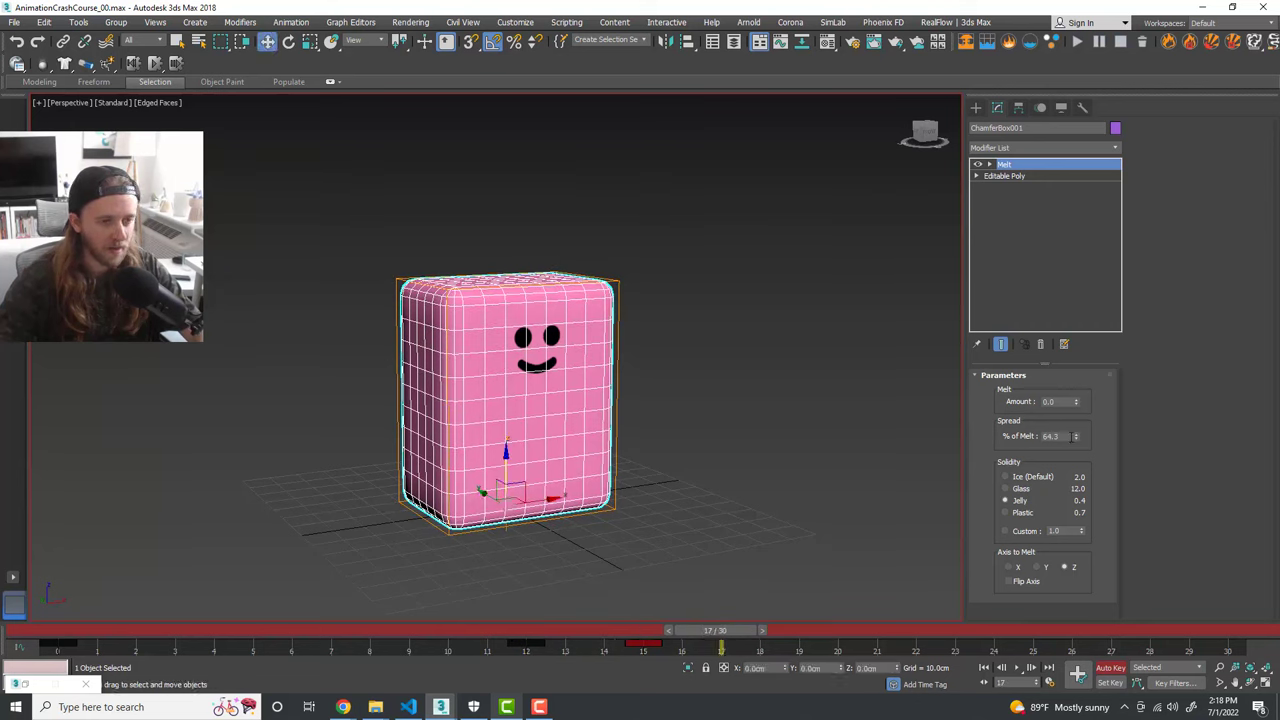
drag(1079, 402, 1079, 368)
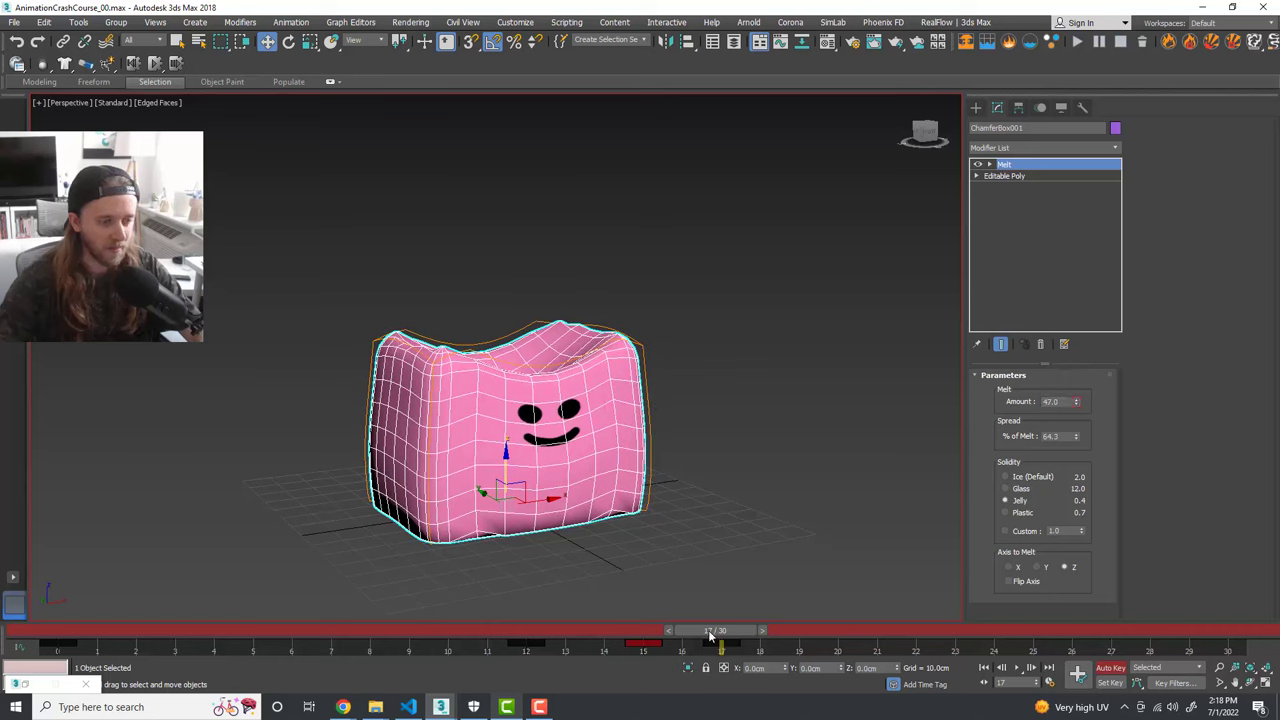
Step: Key the Melt amount back to 0 on frame 20
drag(710, 634, 822, 629)
key(w)
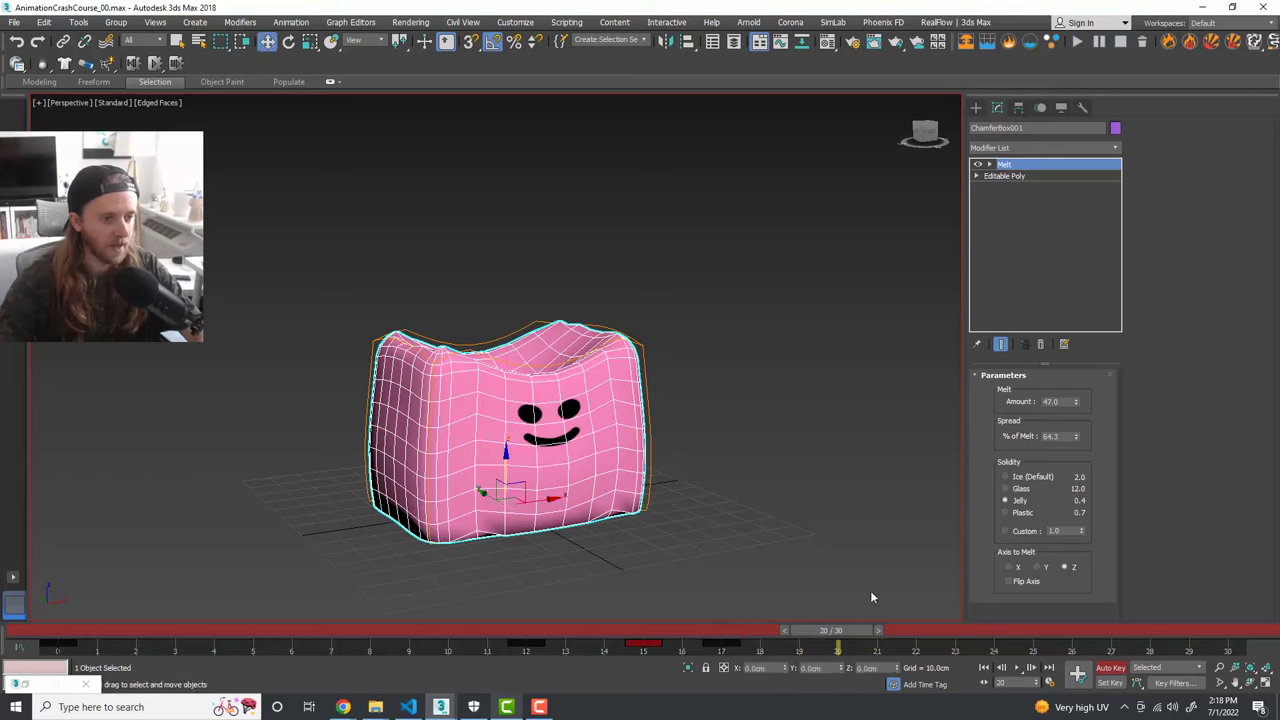
right_click(1078, 403)
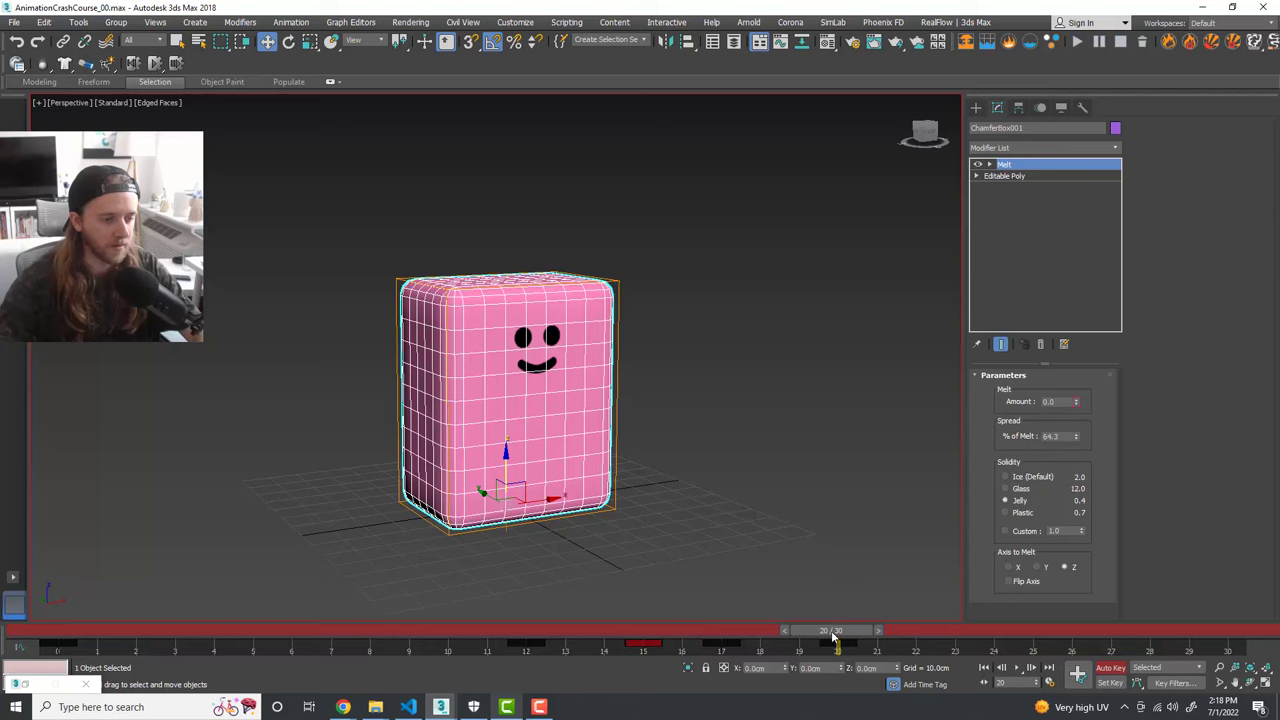
drag(835, 637, 908, 633)
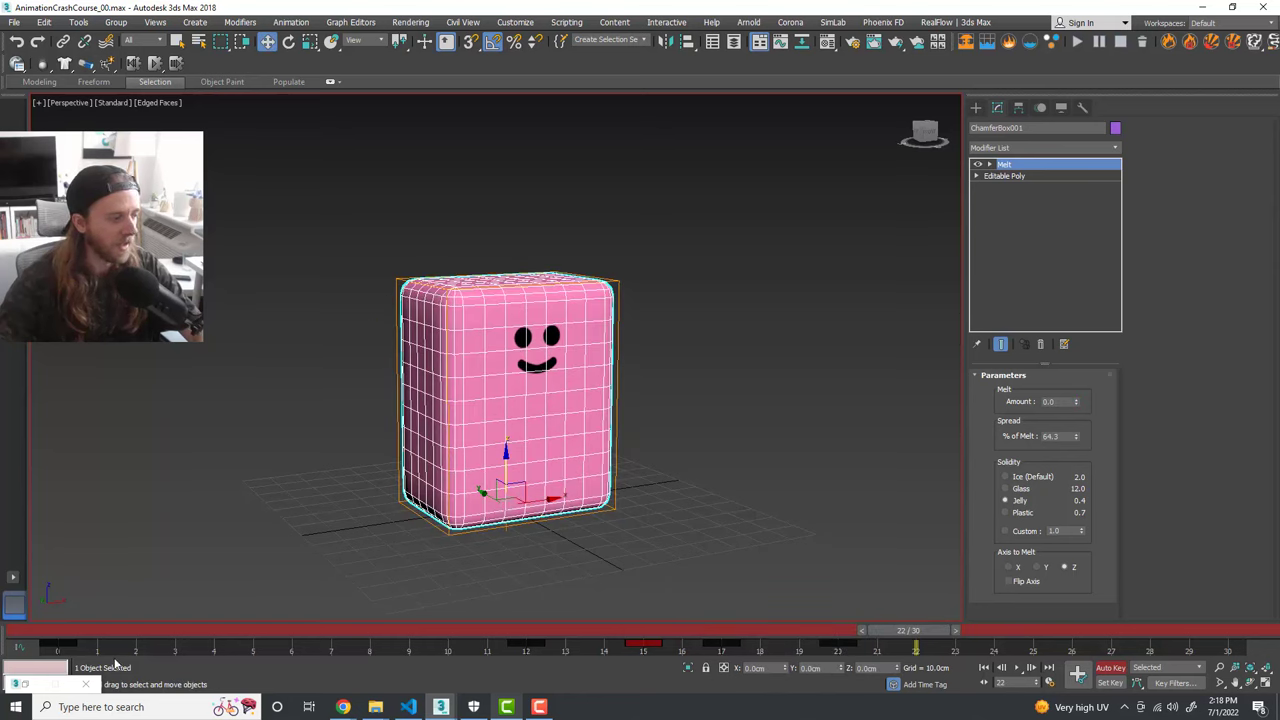
Step: Copy the box's frame 0 key to frame 30, return to frame 0 and turn off Auto Key
drag(57, 645, 1218, 637)
drag(878, 634, 45, 632)
click(1112, 668)
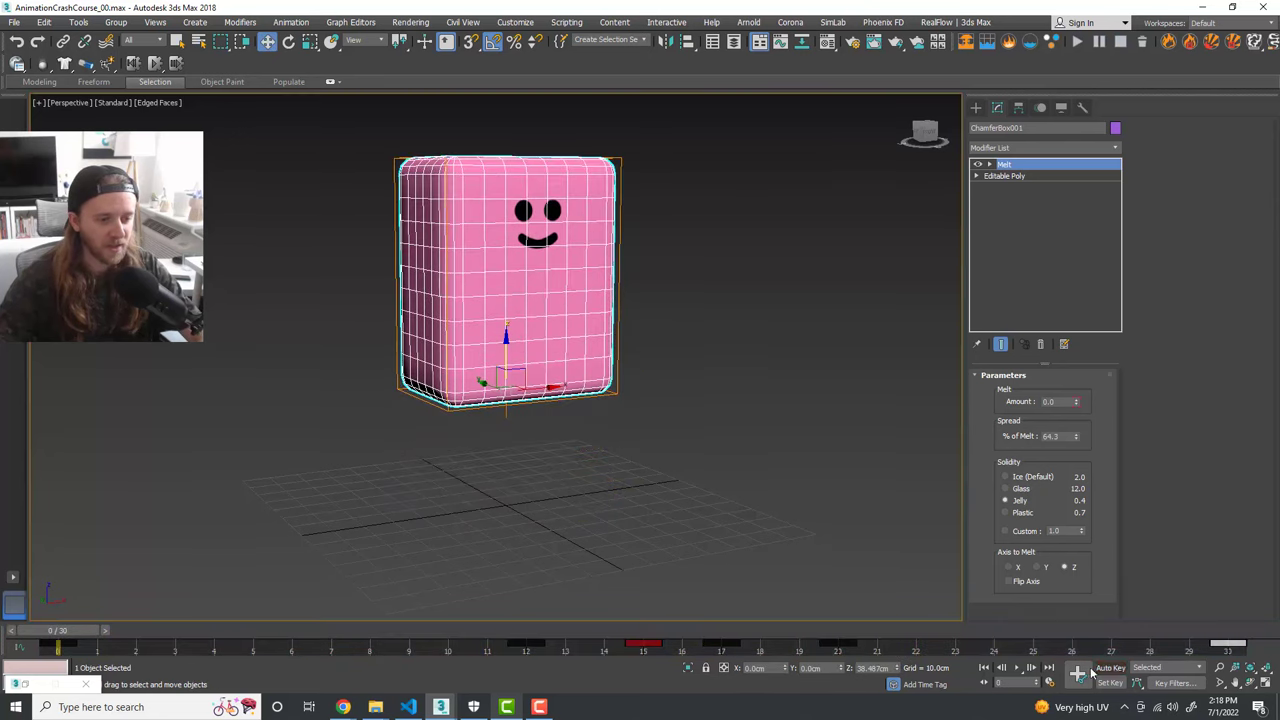
Step: Preview the animation, then retime the Melt keys from frame 12 to 11, 20 to 22, and 17 to 18
click(1023, 669)
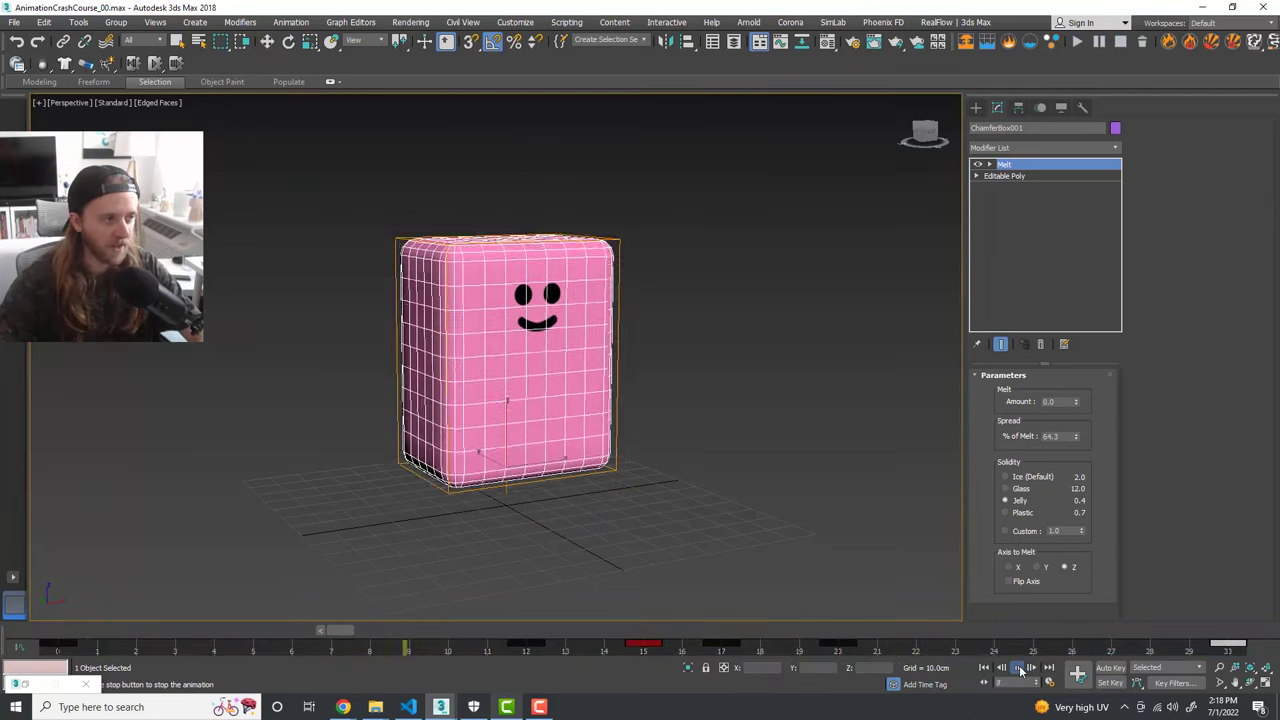
click(1020, 669)
drag(541, 644, 500, 645)
drag(842, 644, 915, 644)
drag(722, 643, 760, 643)
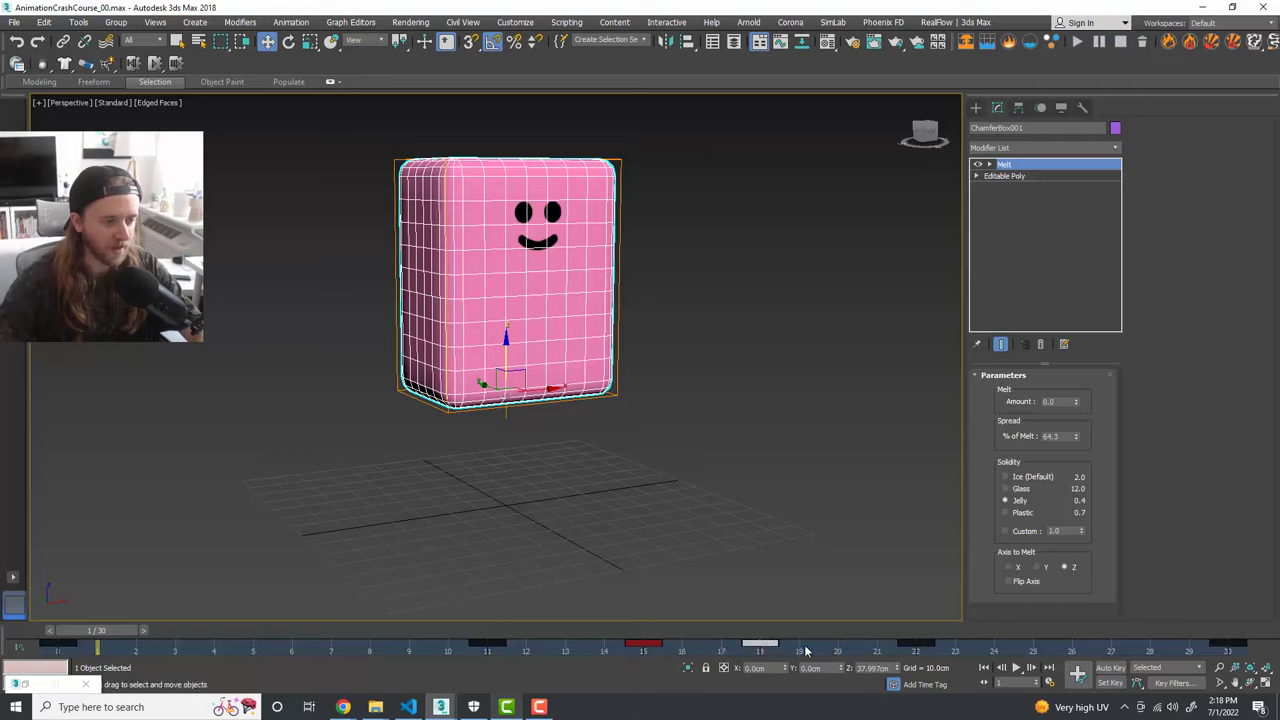
Step: Play back the melting bounce from another angle and scrub from frame 0 to frame 14 to inspect the squash
click(1016, 668)
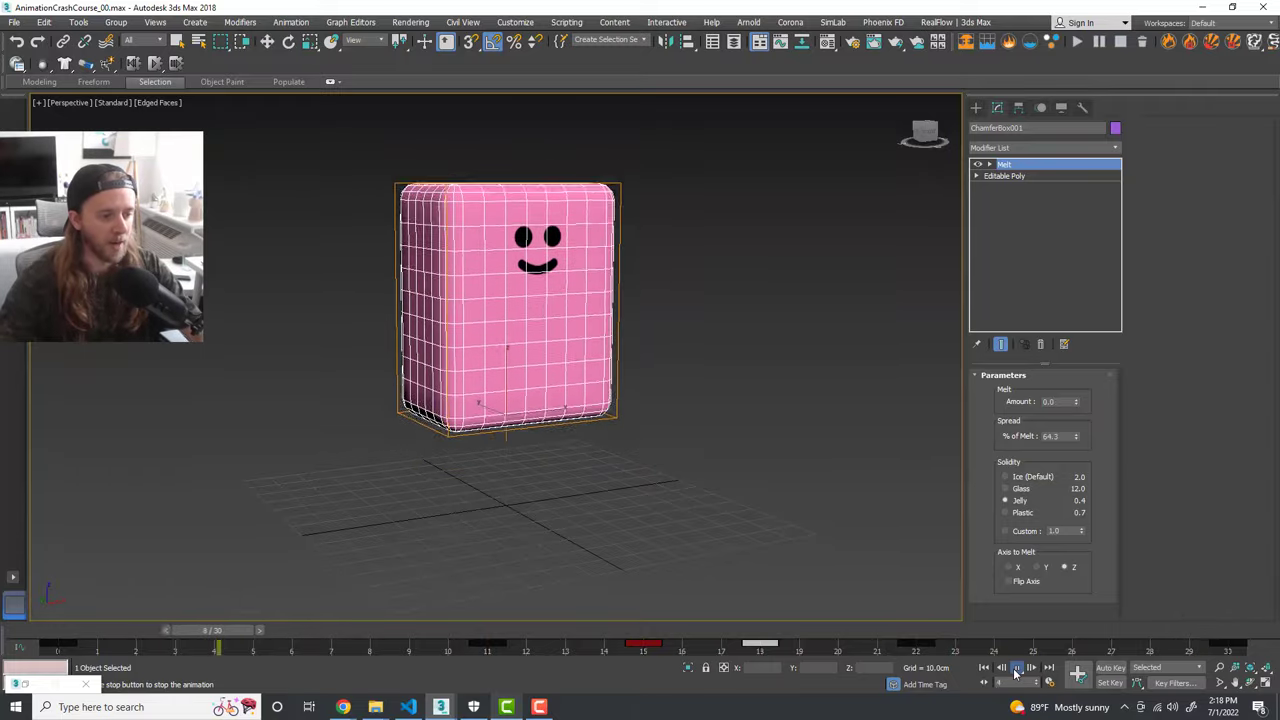
scroll(733, 494, down, 3)
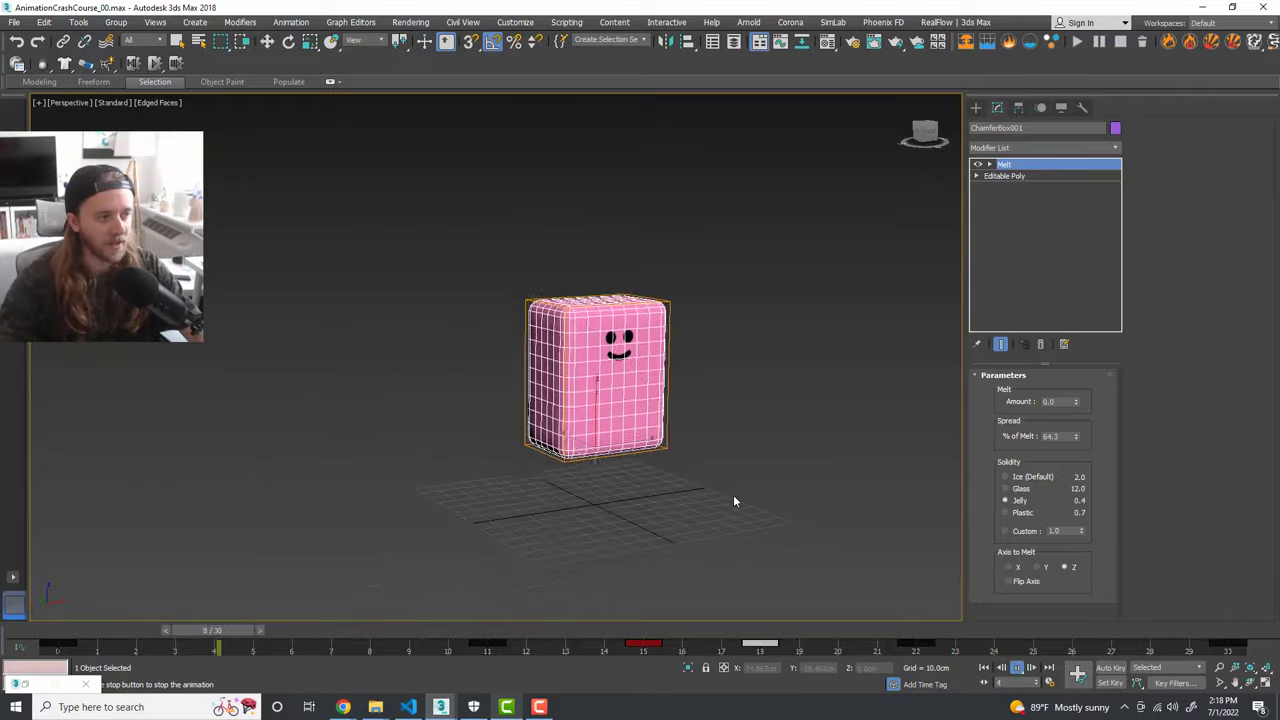
mouse_move(776, 514)
alt+middle_down()
mouse_move(758, 524)
mouse_move(784, 535)
mouse_move(771, 527)
alt+middle_up()
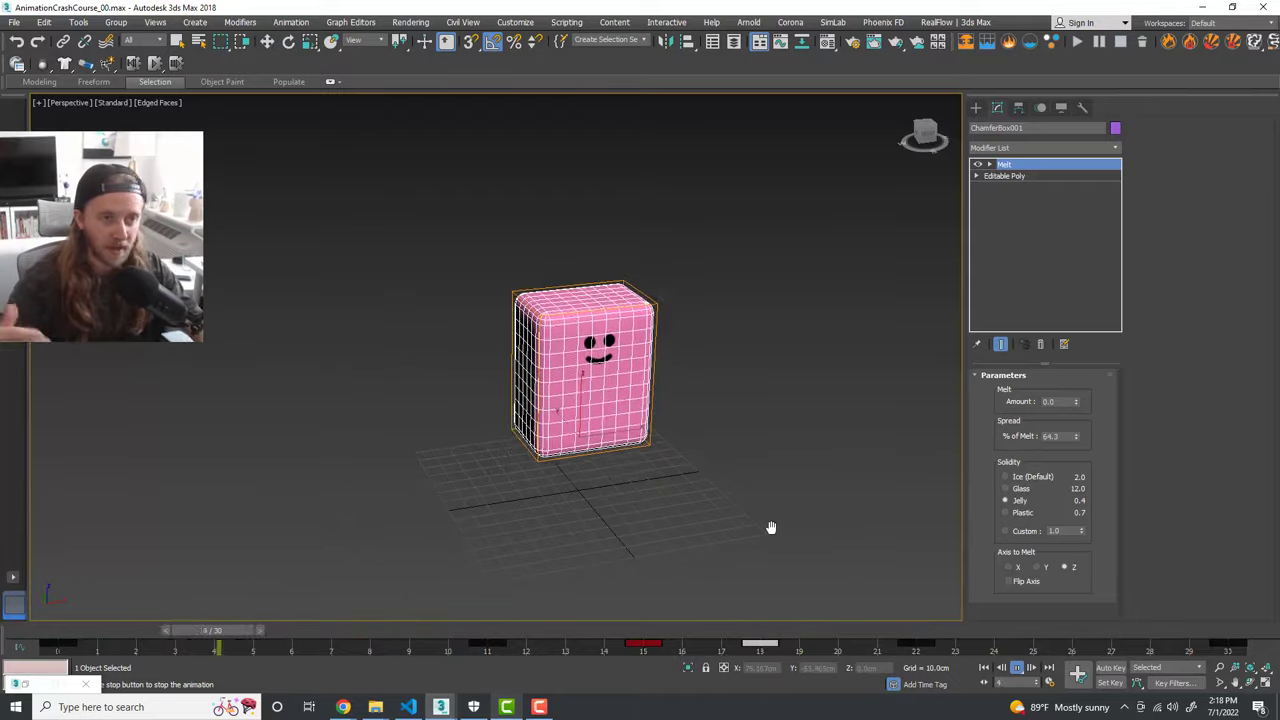
click(1015, 669)
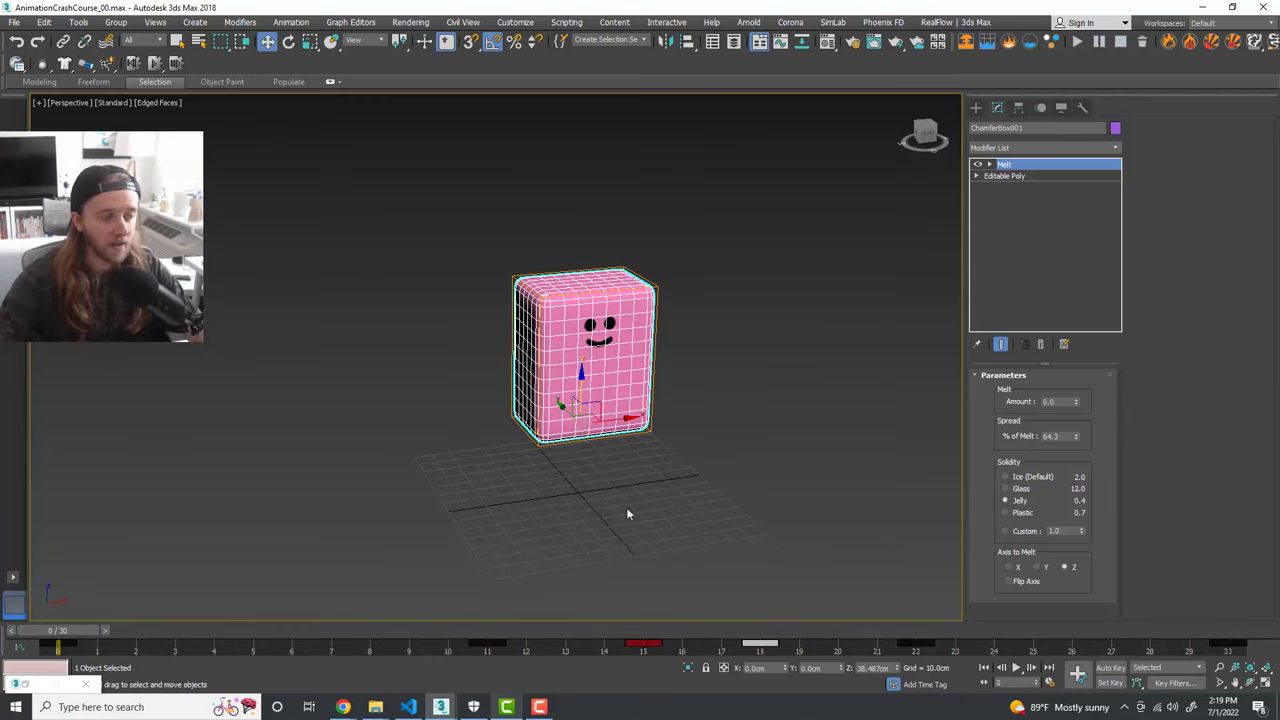
drag(102, 632, 610, 641)
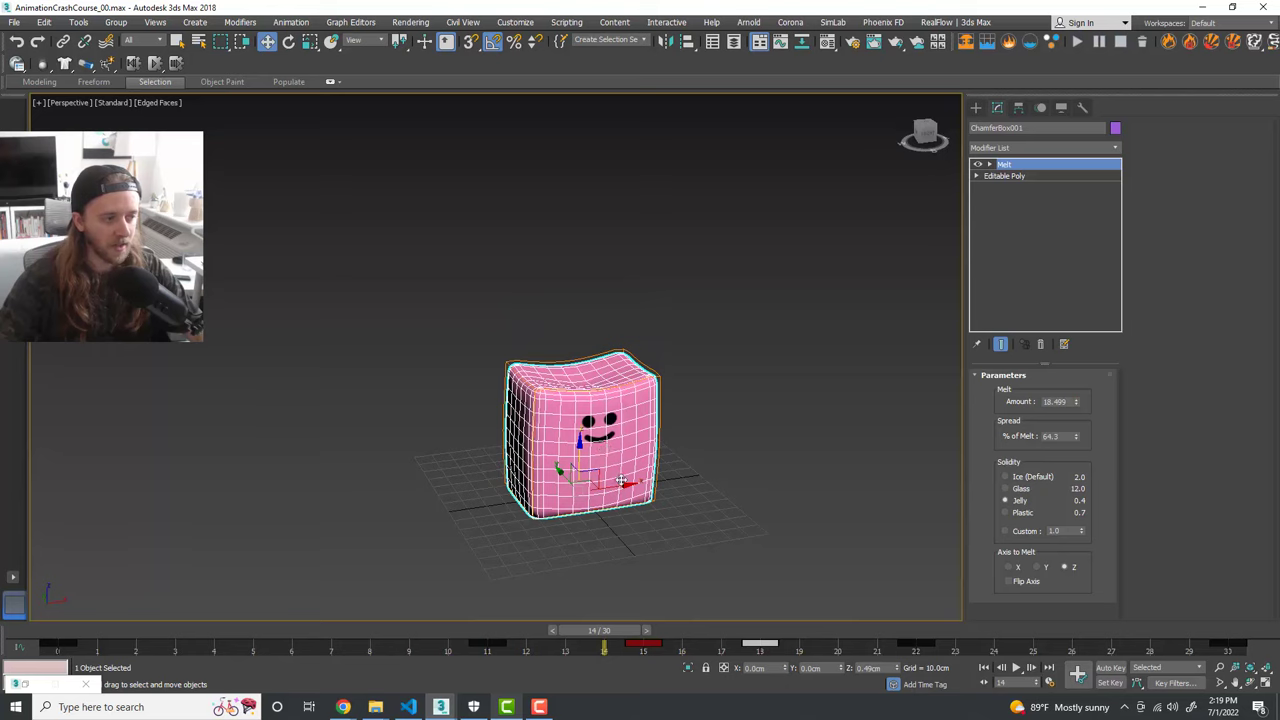
Step: Play back the box's melting bounce from frame 0 at a lower viewing angle
key(r)
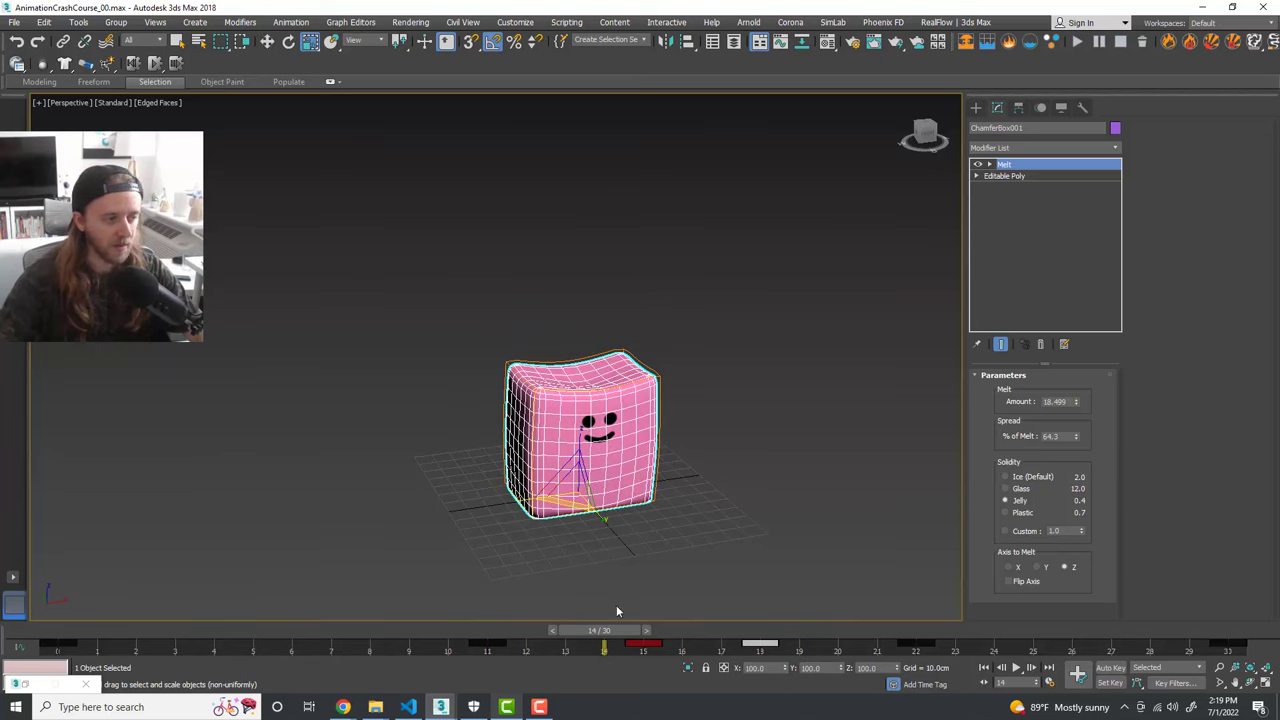
key(/)
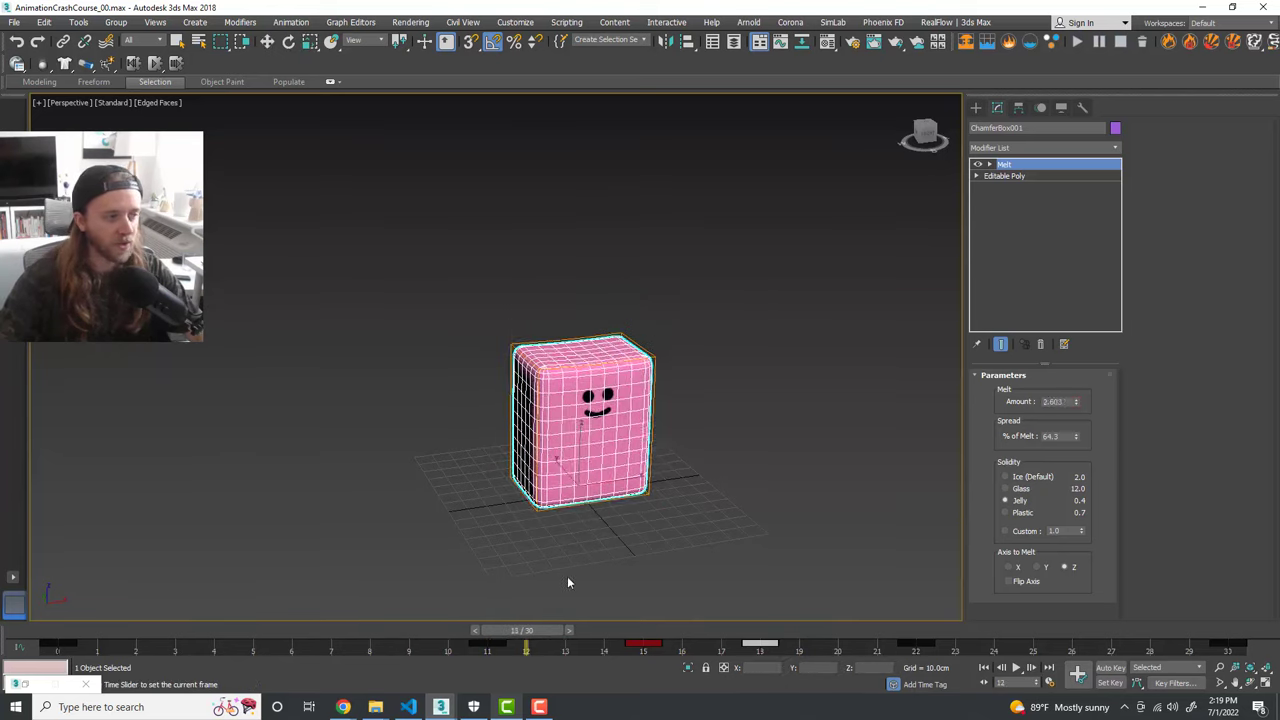
drag(877, 600, 1, 600)
alt+middle_drag(420, 556, 426, 496)
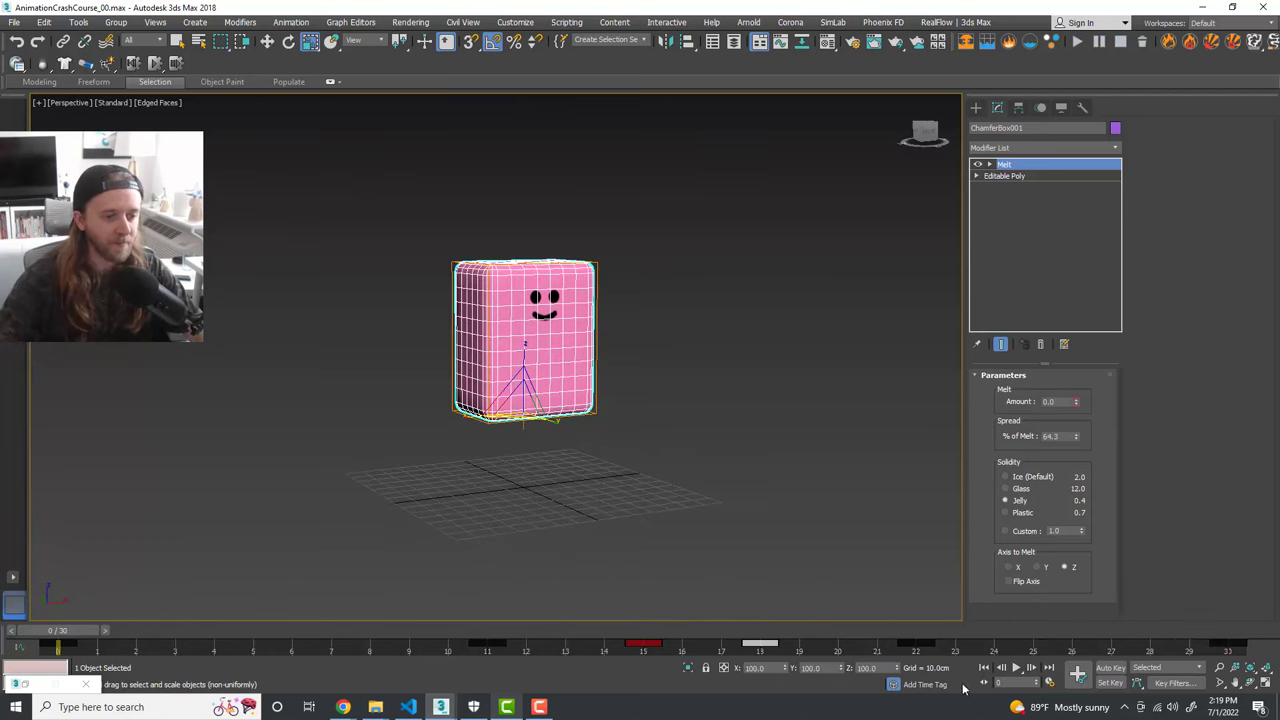
click(1017, 668)
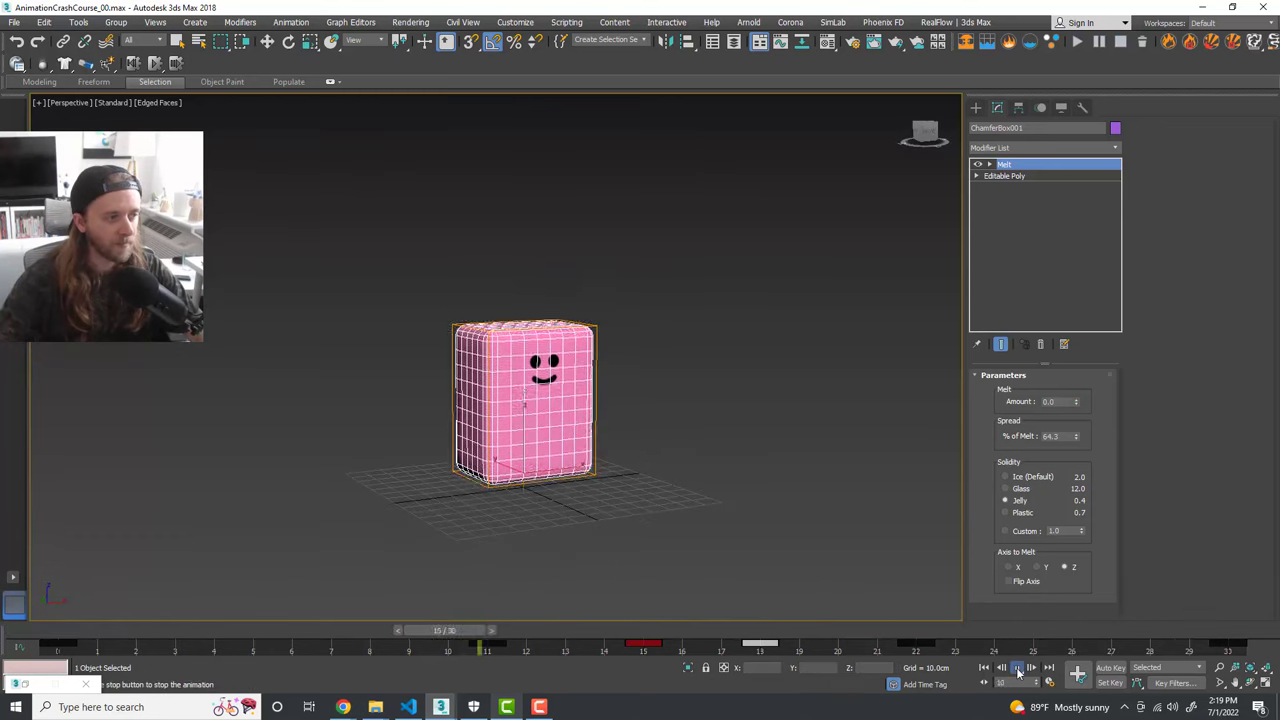
click(1017, 668)
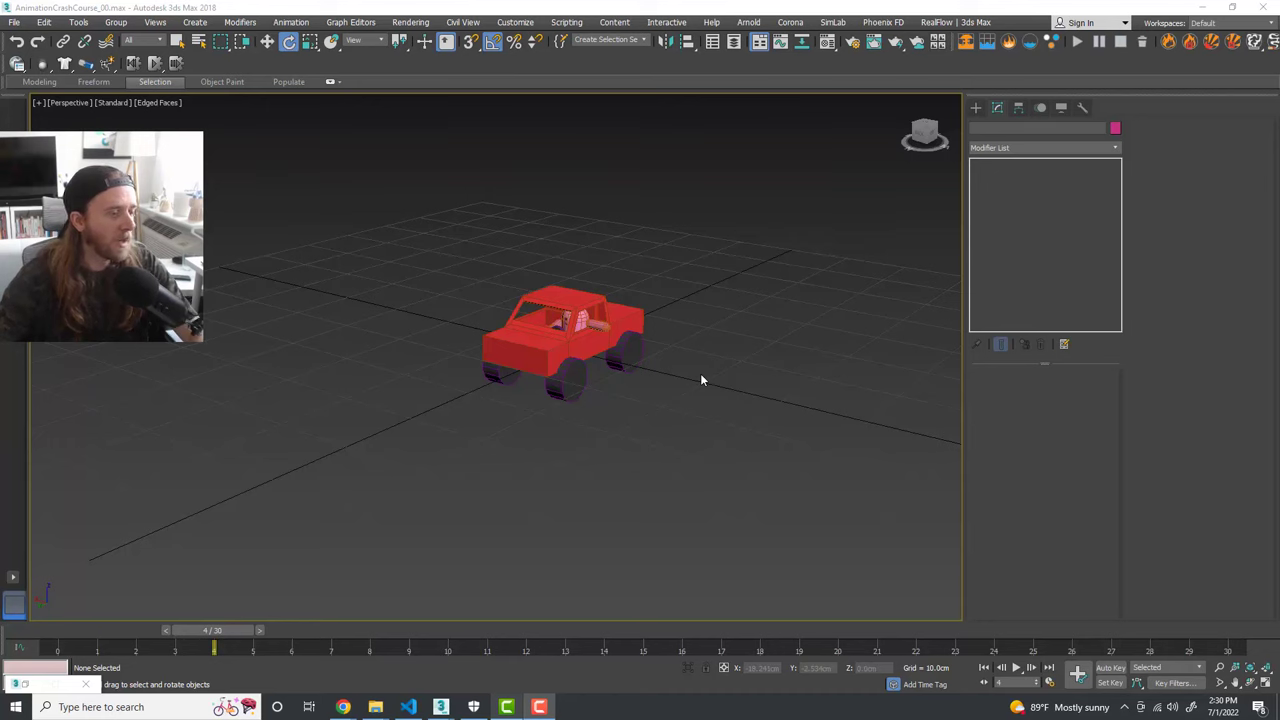
Step: Examine the red truck's body and wheels up close from several angles
alt+middle_drag(711, 420, 673, 400)
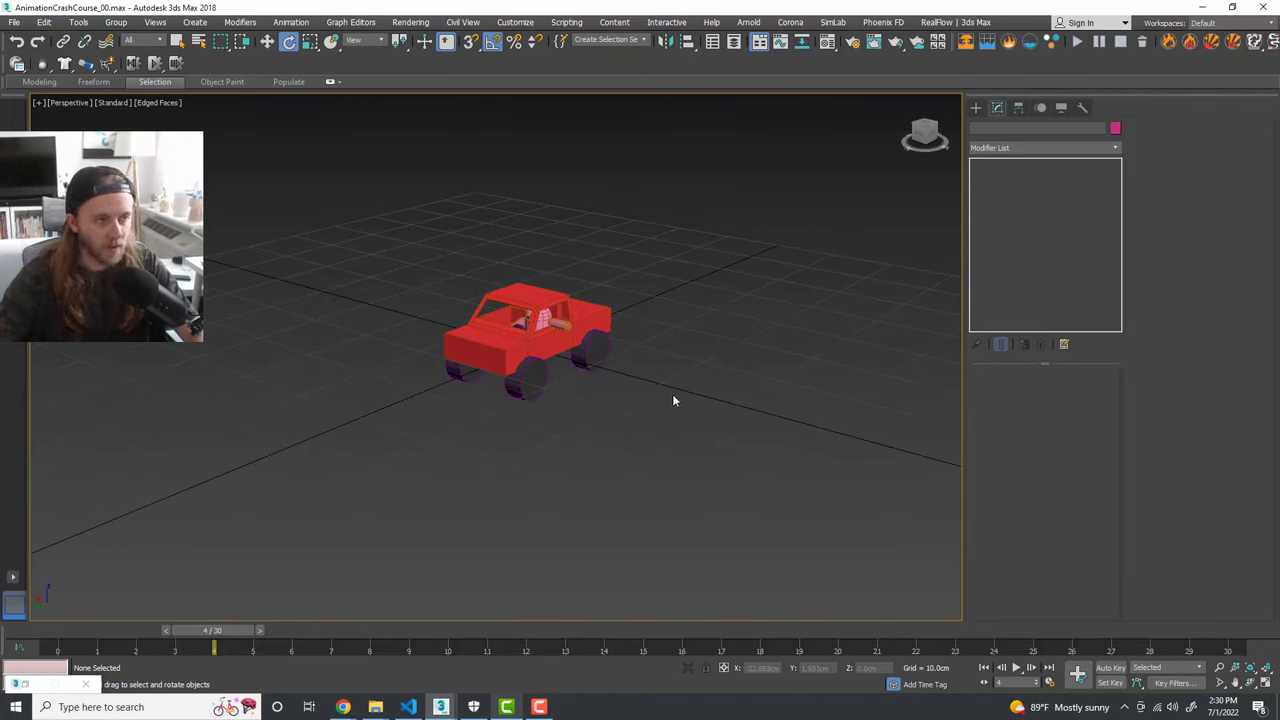
scroll(642, 393, up, 5)
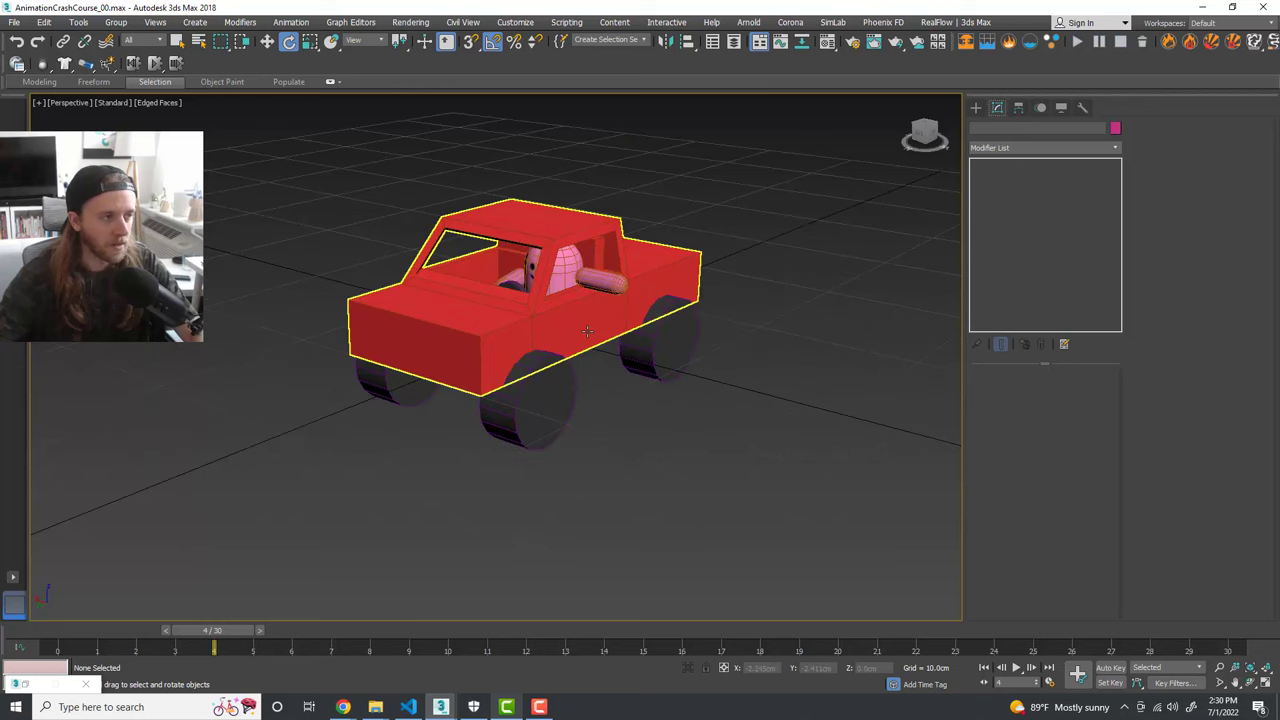
click(612, 365)
scroll(612, 368, up, 3)
alt+middle_drag(611, 368, 648, 379)
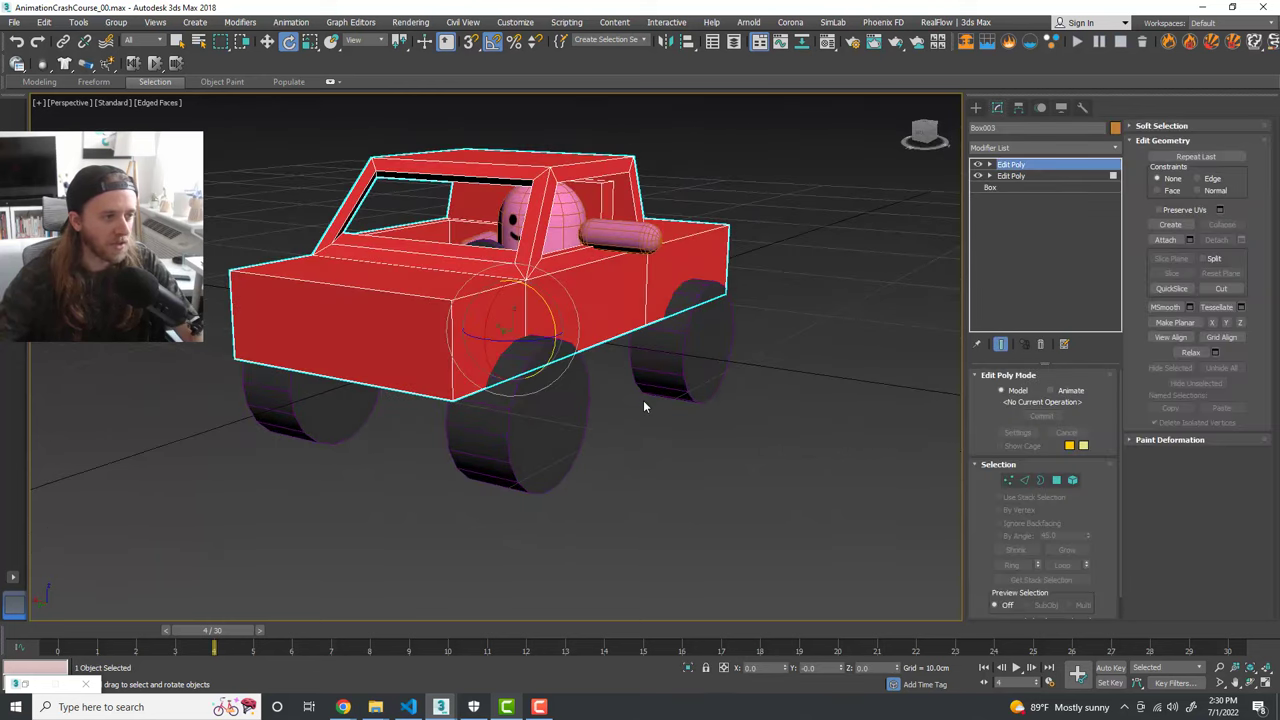
click(643, 402)
scroll(642, 420, down, 5)
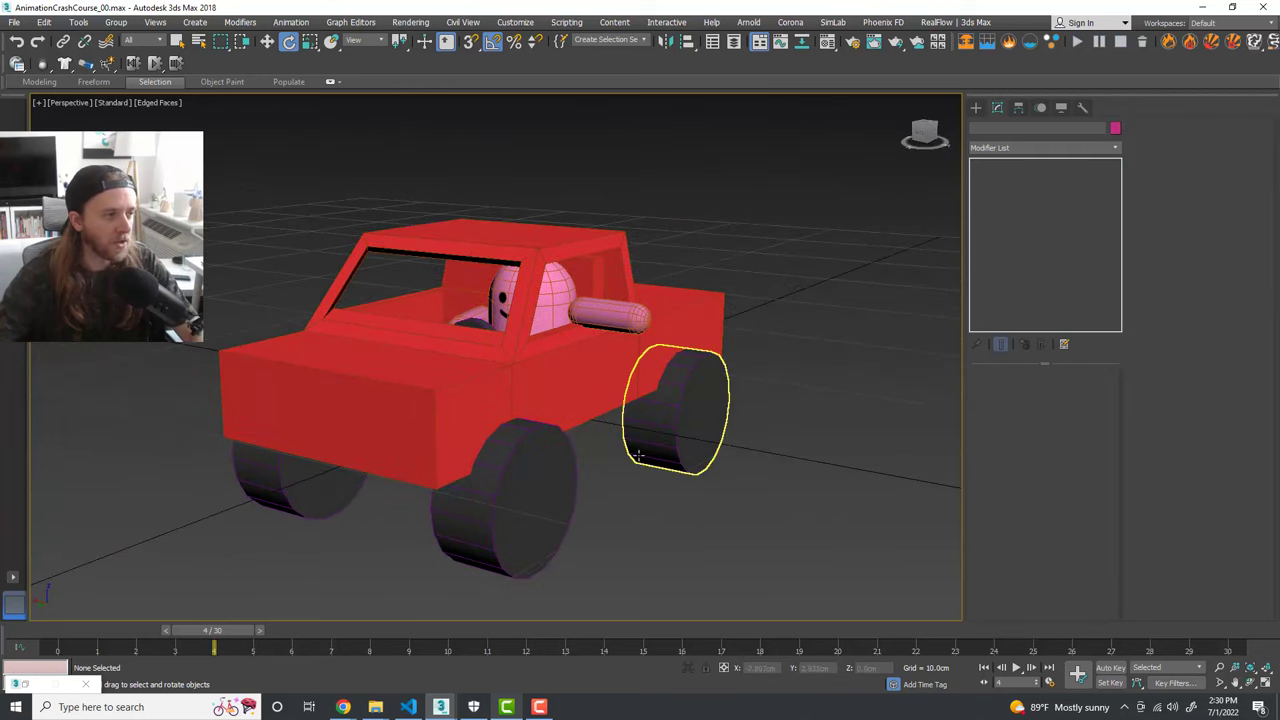
scroll(625, 416, down, 2)
click(625, 416)
alt+middle_drag(625, 416, 693, 430)
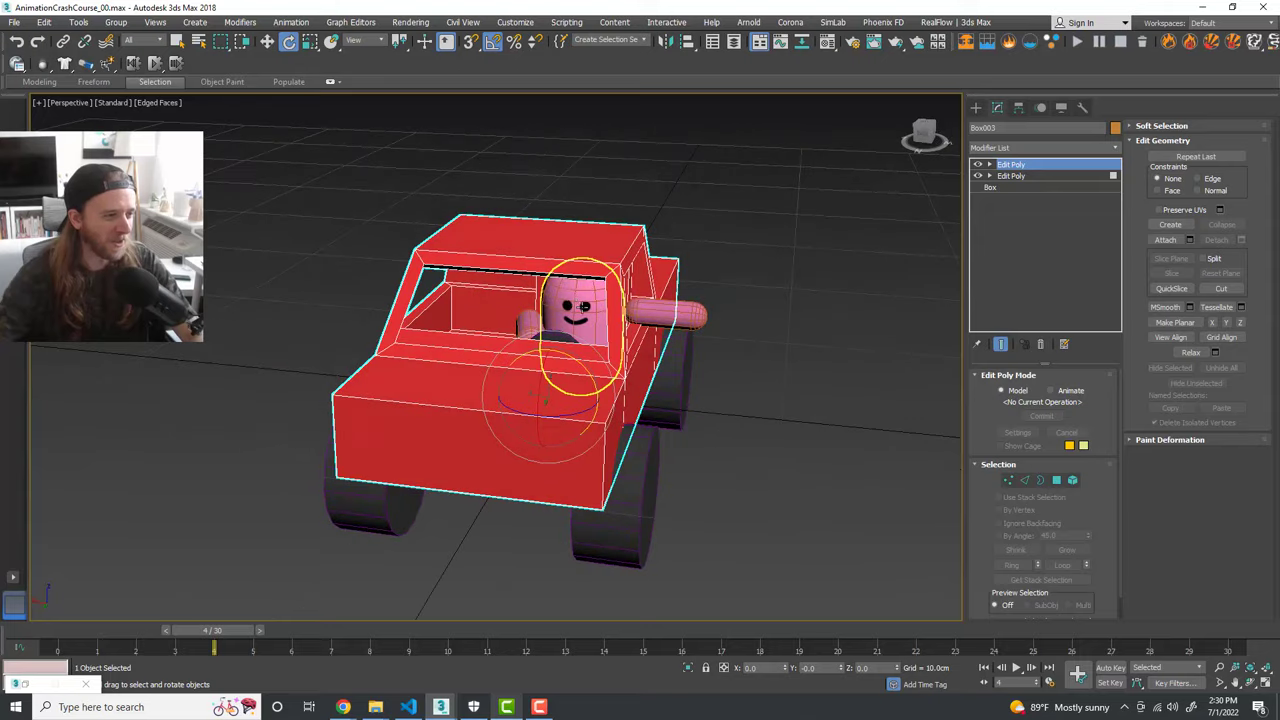
Step: Examine the pink driver in the cab and the truck's placement on the ground grid, both near and far
scroll(693, 430, up, 3)
mouse_move(621, 363)
alt+middle_down()
mouse_move(640, 365)
mouse_move(602, 357)
mouse_move(627, 440)
mouse_move(640, 432)
mouse_move(630, 382)
alt+middle_up()
scroll(602, 357, down, 4)
scroll(630, 382, down, 8)
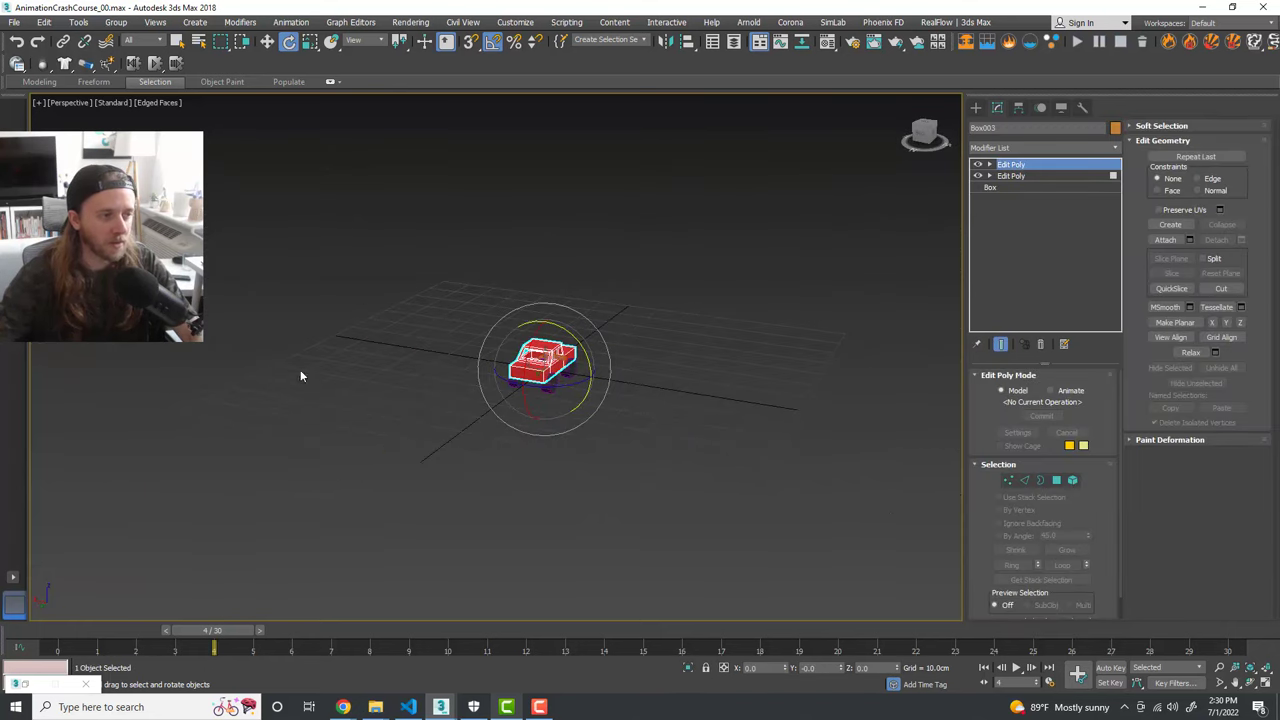
scroll(739, 361, up, 3)
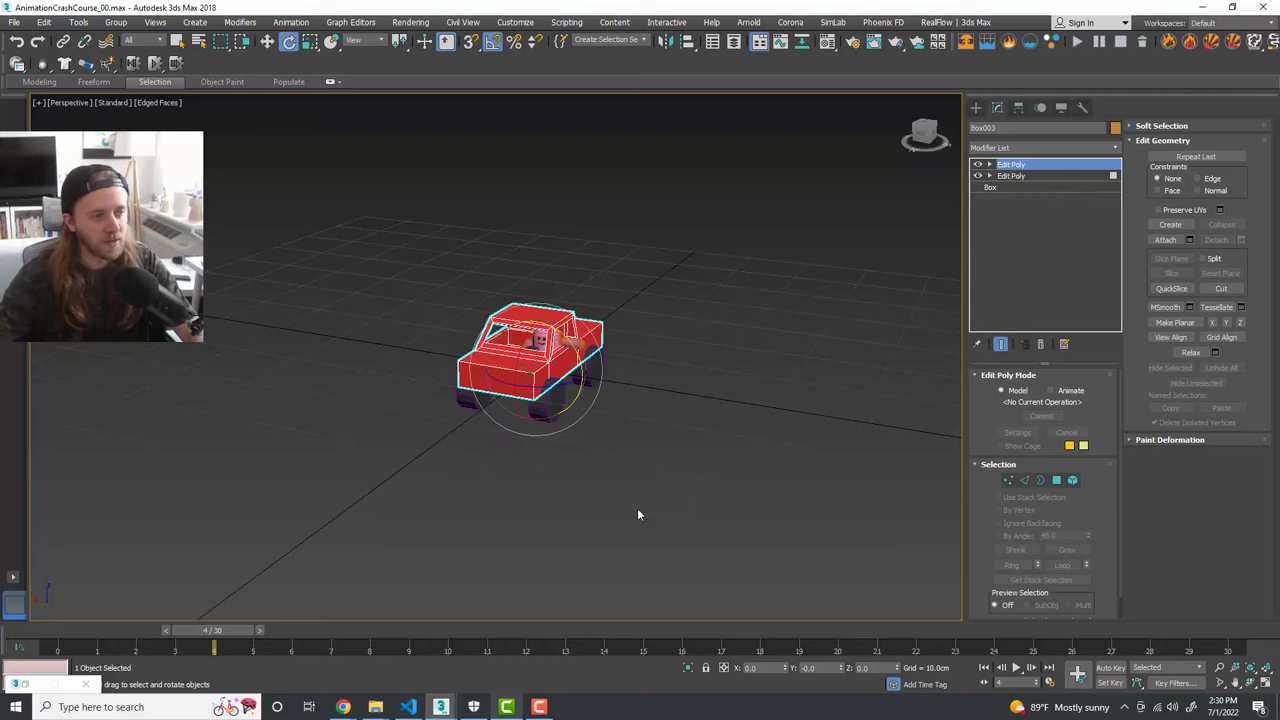
scroll(562, 376, down, 4)
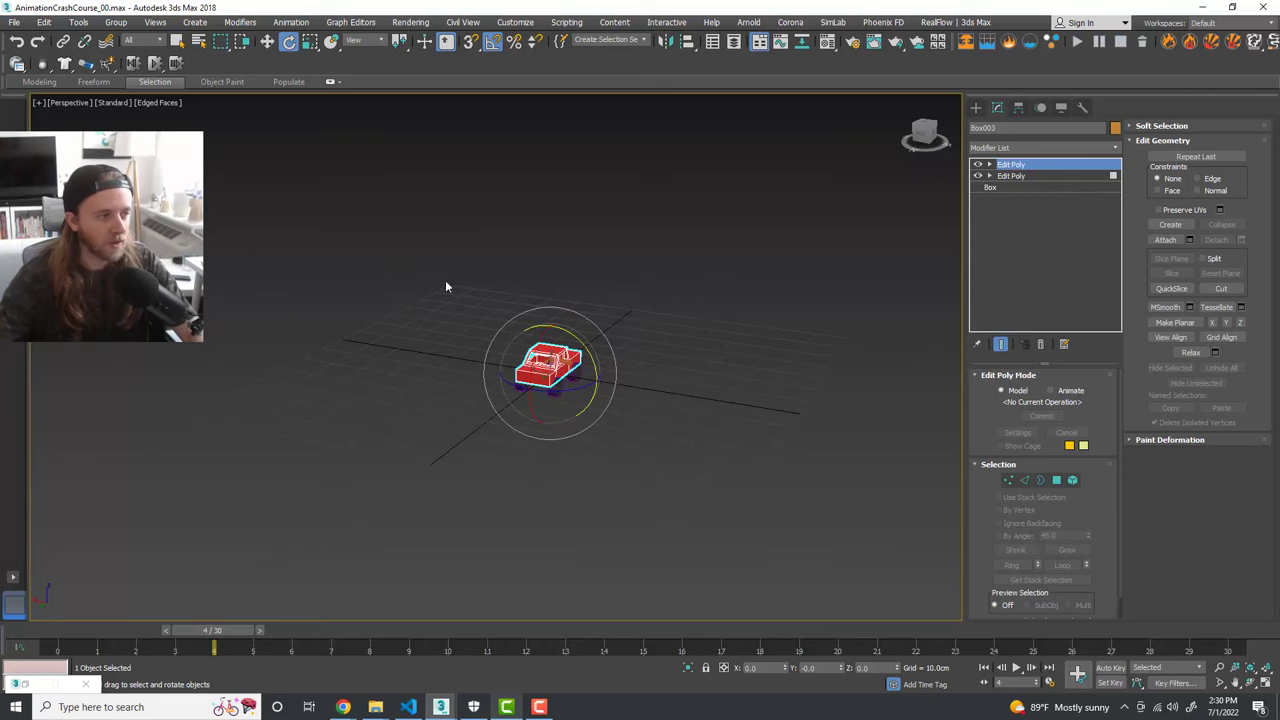
scroll(548, 347, up, 4)
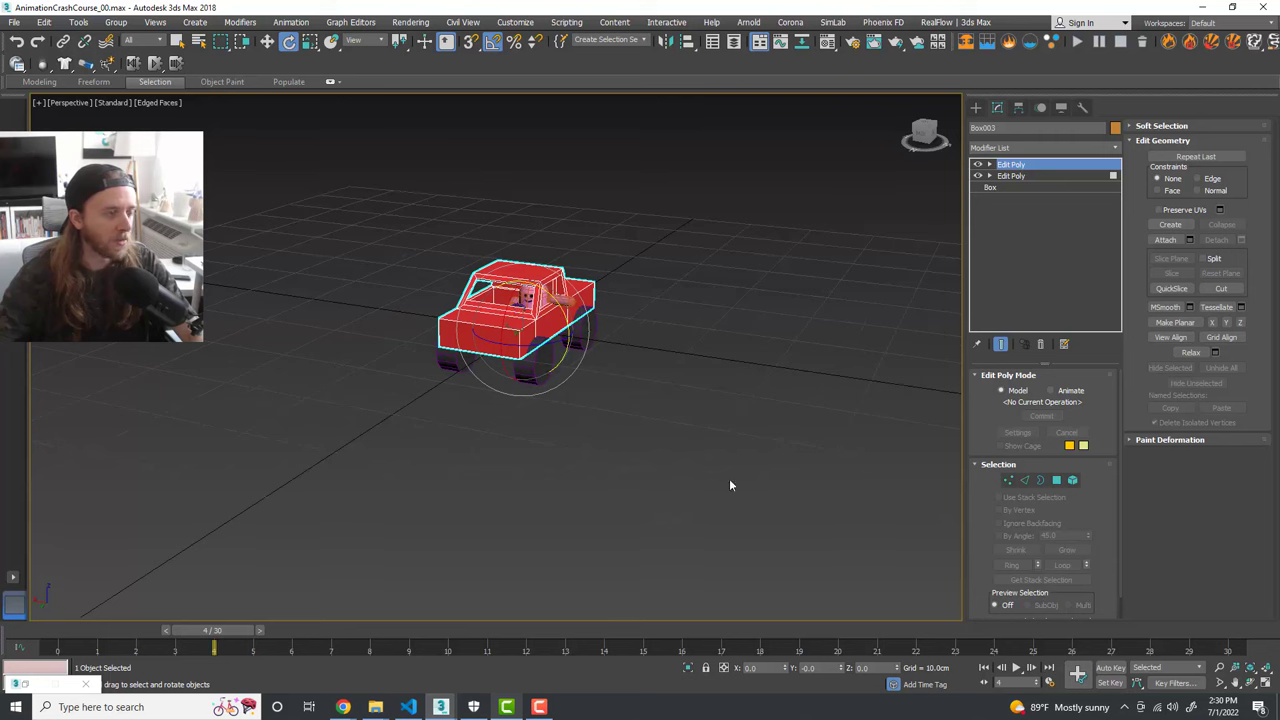
scroll(528, 286, up, 4)
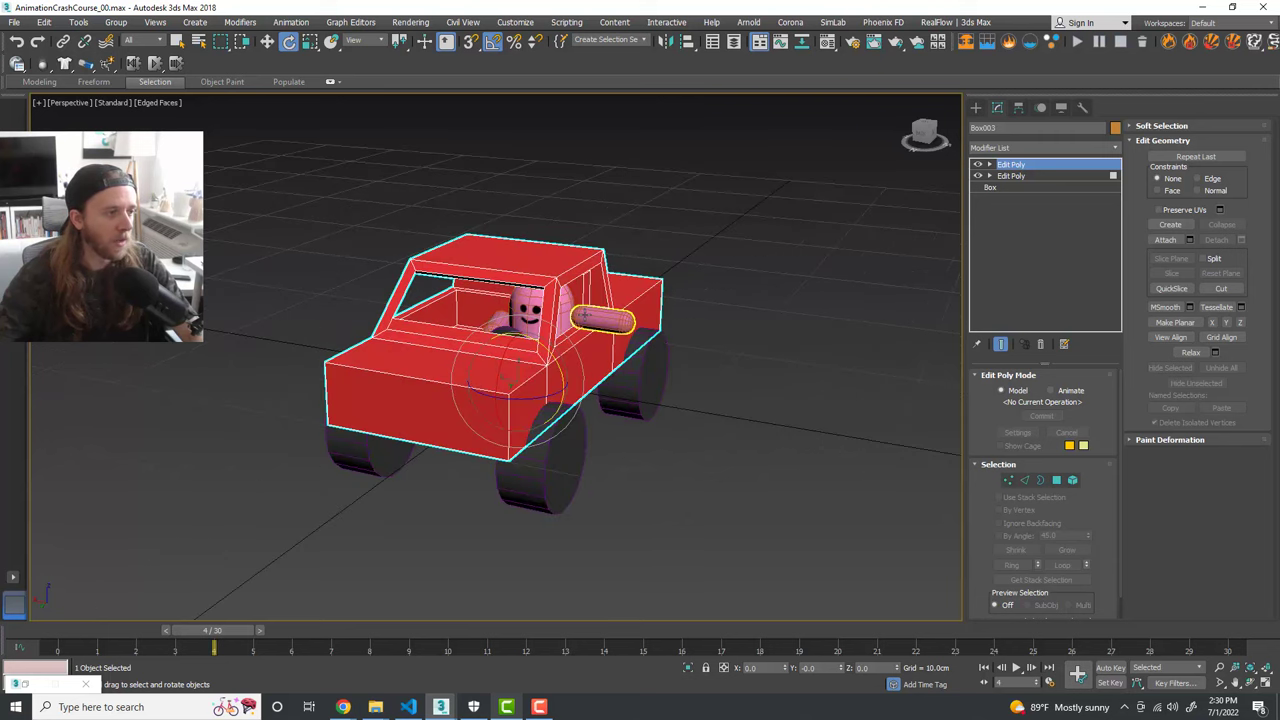
Step: Select the driver's arm sticking out of the side window and frame it up close
click(582, 316)
scroll(582, 316, up, 3)
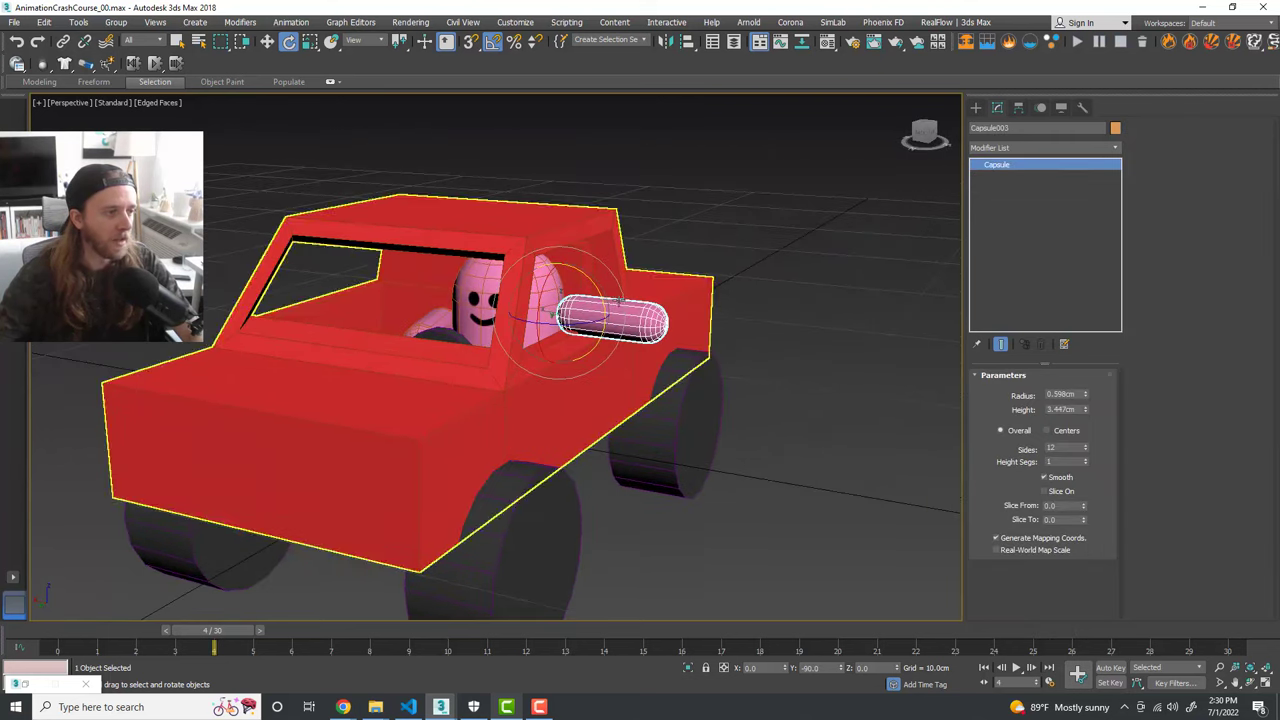
scroll(630, 310, down, 3)
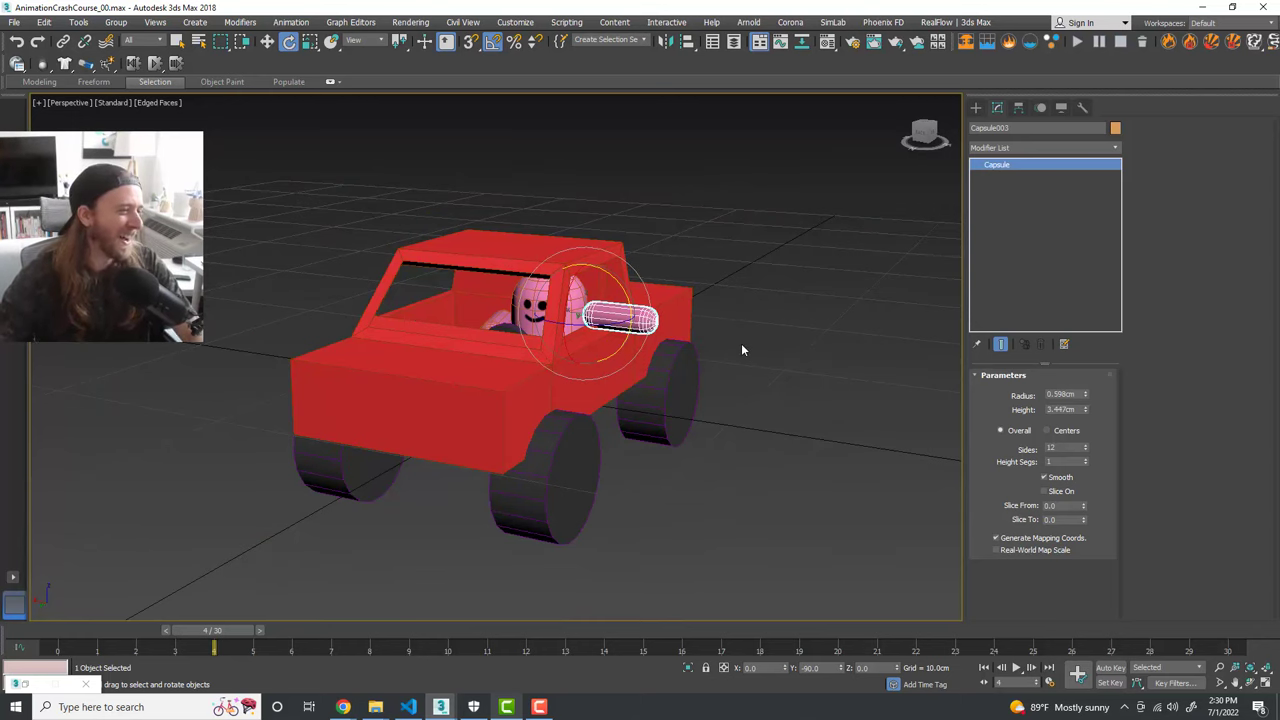
scroll(742, 345, up, 3)
alt+middle_drag(742, 345, 681, 371)
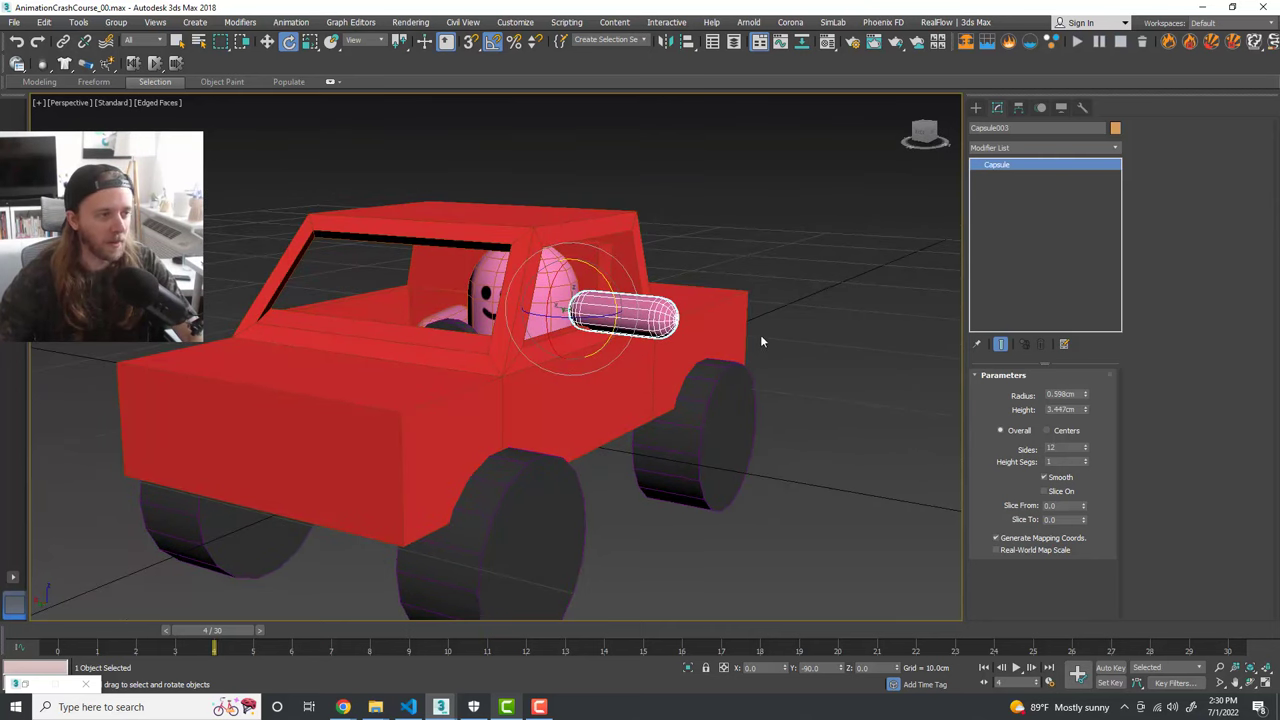
scroll(640, 330, up, 3)
alt+middle_drag(668, 351, 666, 361)
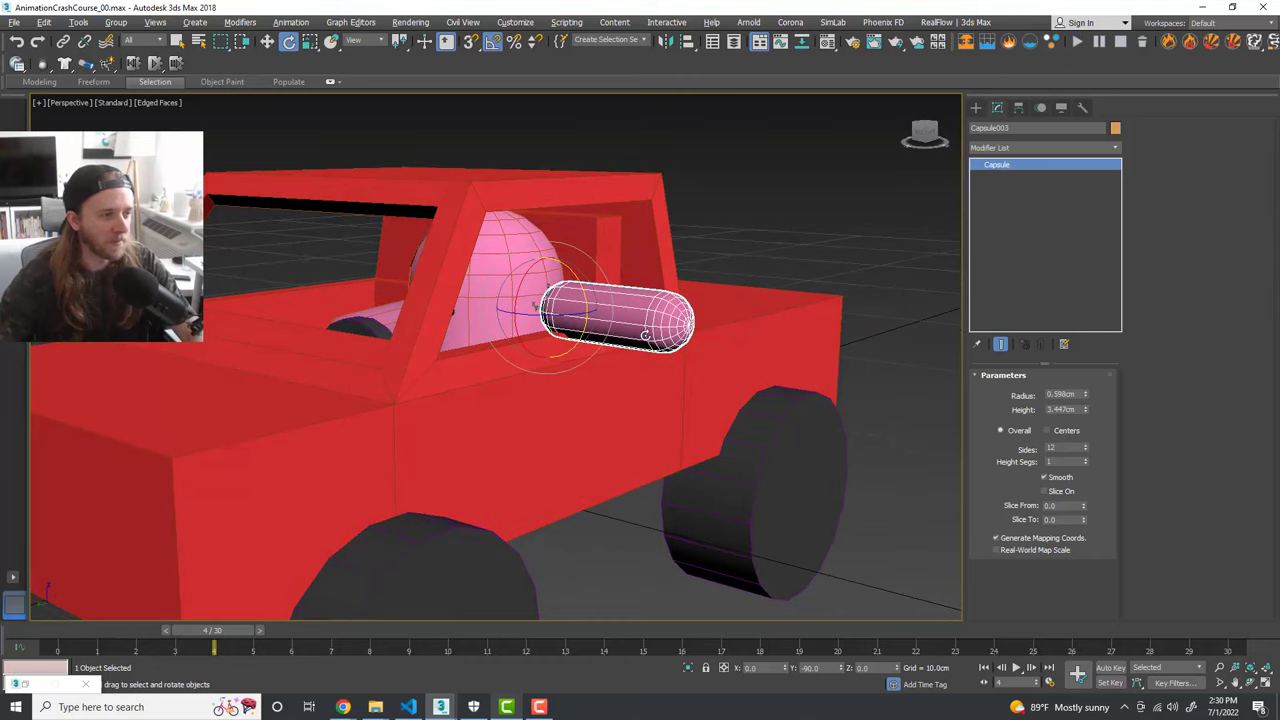
Step: Turn on Auto Key at frame 0 and key the driver's arm raised to -35 degrees on Y at frame 2
drag(215, 632, 57, 632)
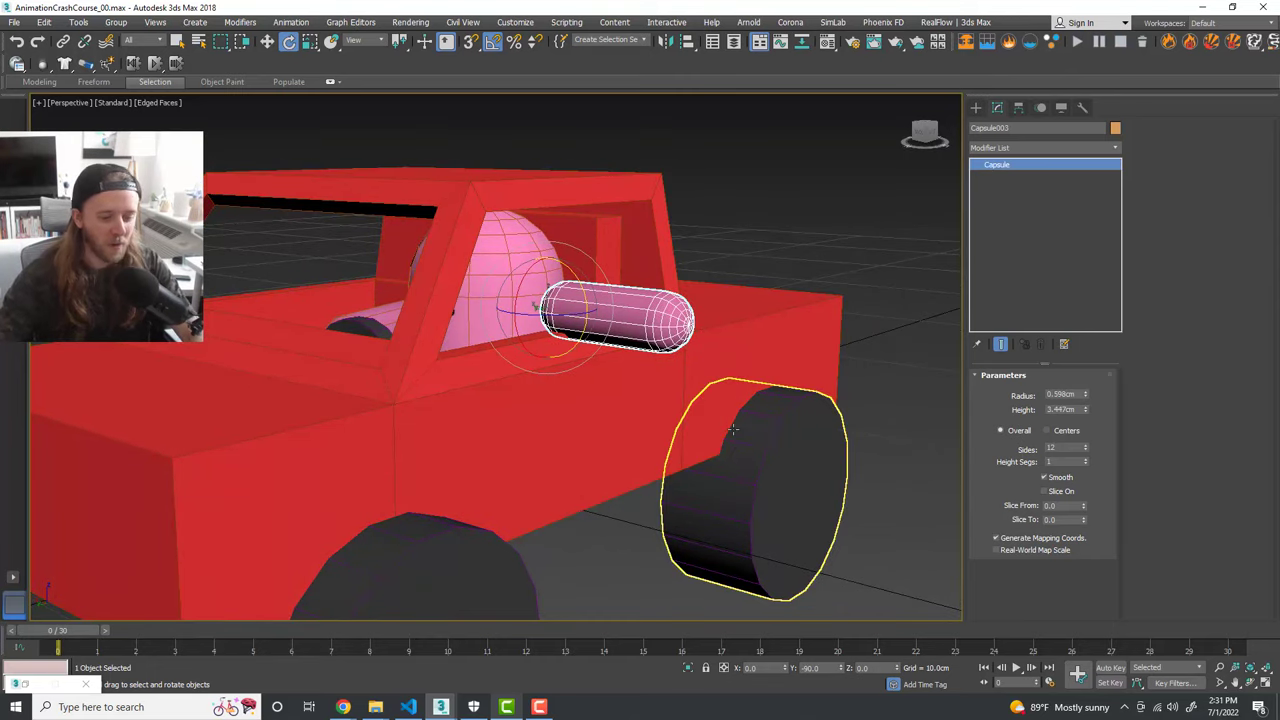
click(1111, 669)
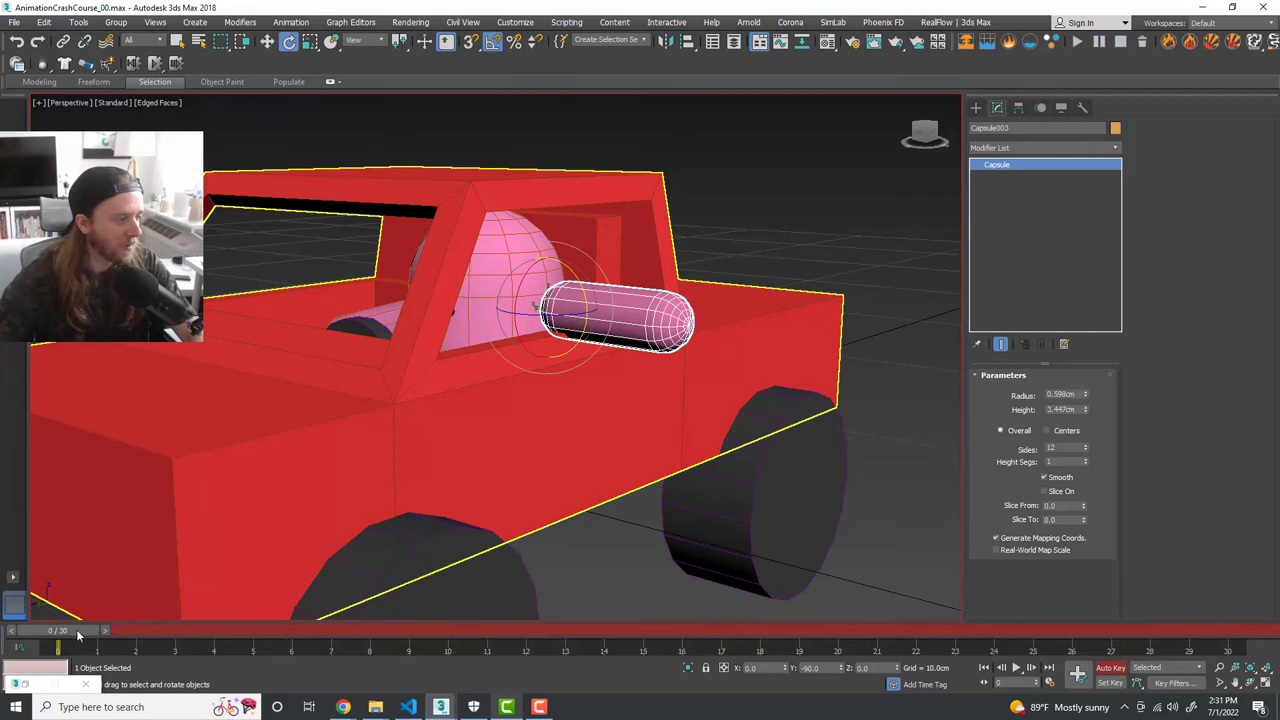
drag(78, 635, 136, 634)
mouse_move(583, 323)
mouse_down()
mouse_move(592, 305)
mouse_move(566, 314)
mouse_up()
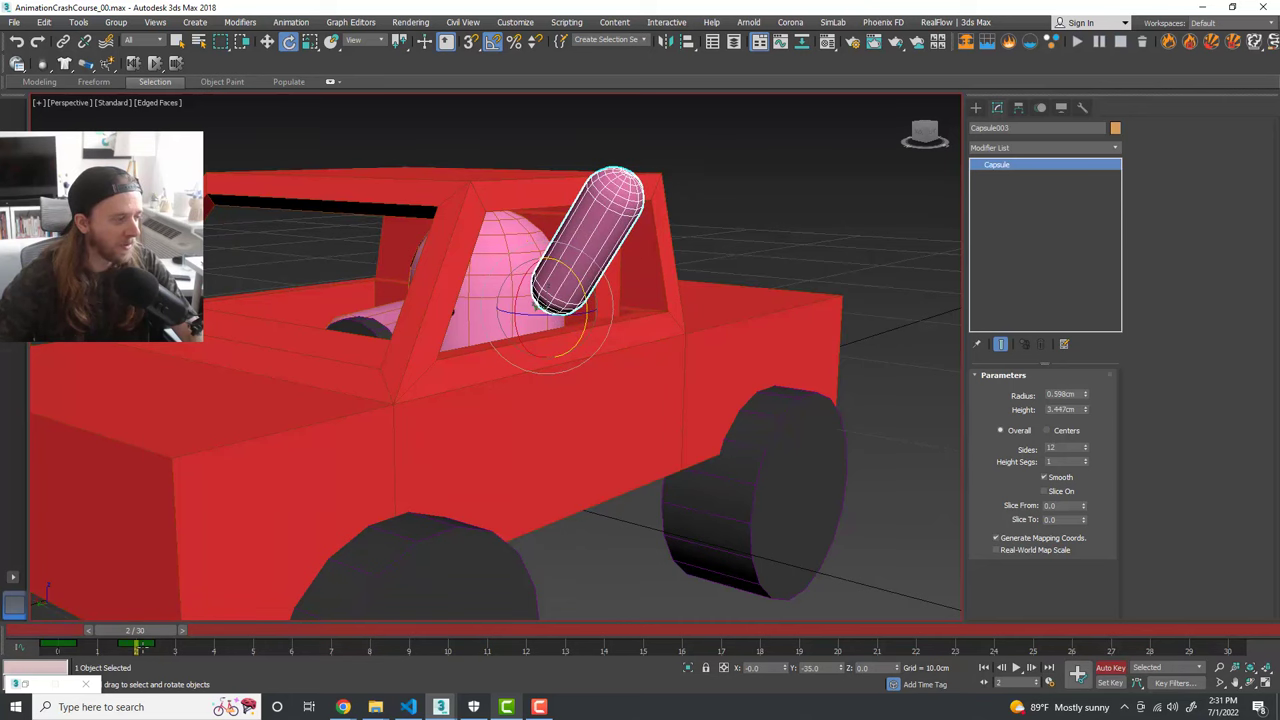
Step: Copy the arm's rotation keys along the timeline to repeat the wave every two frames up to frame 14
drag(142, 634, 52, 634)
drag(160, 646, 214, 645)
drag(345, 646, 372, 645)
click(351, 650)
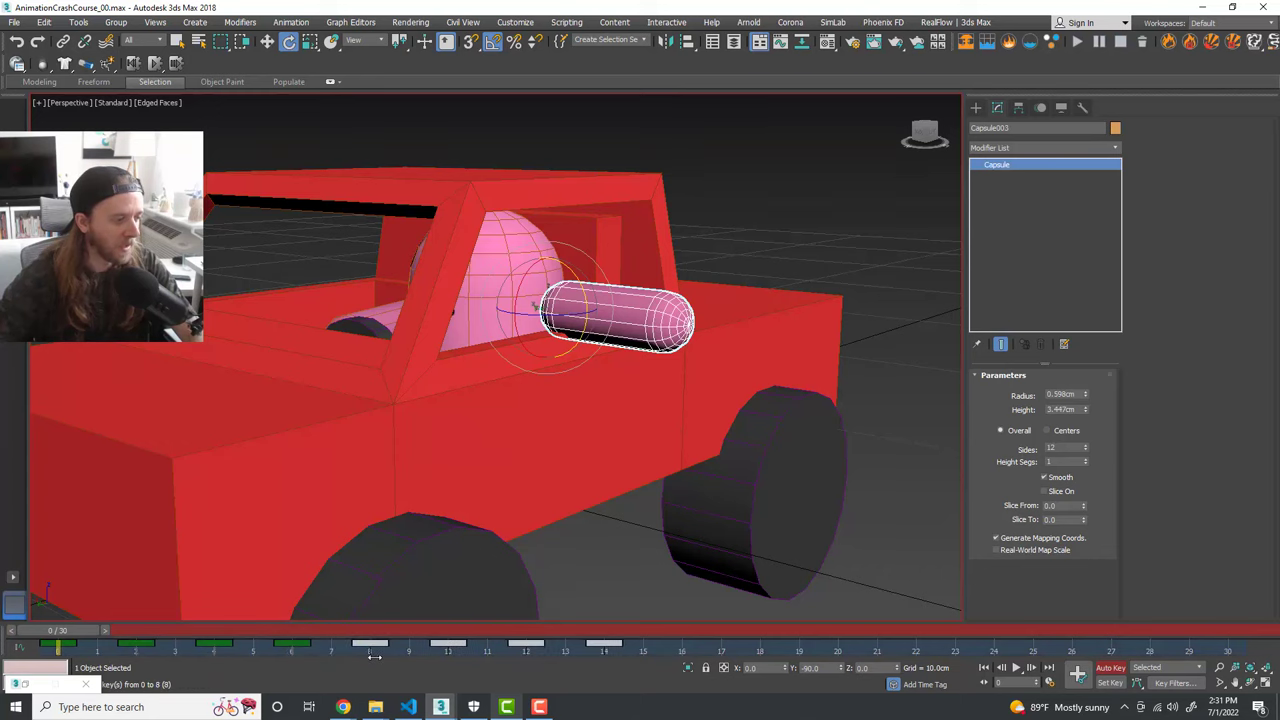
drag(80, 631, 416, 651)
key(Home)
key(e)
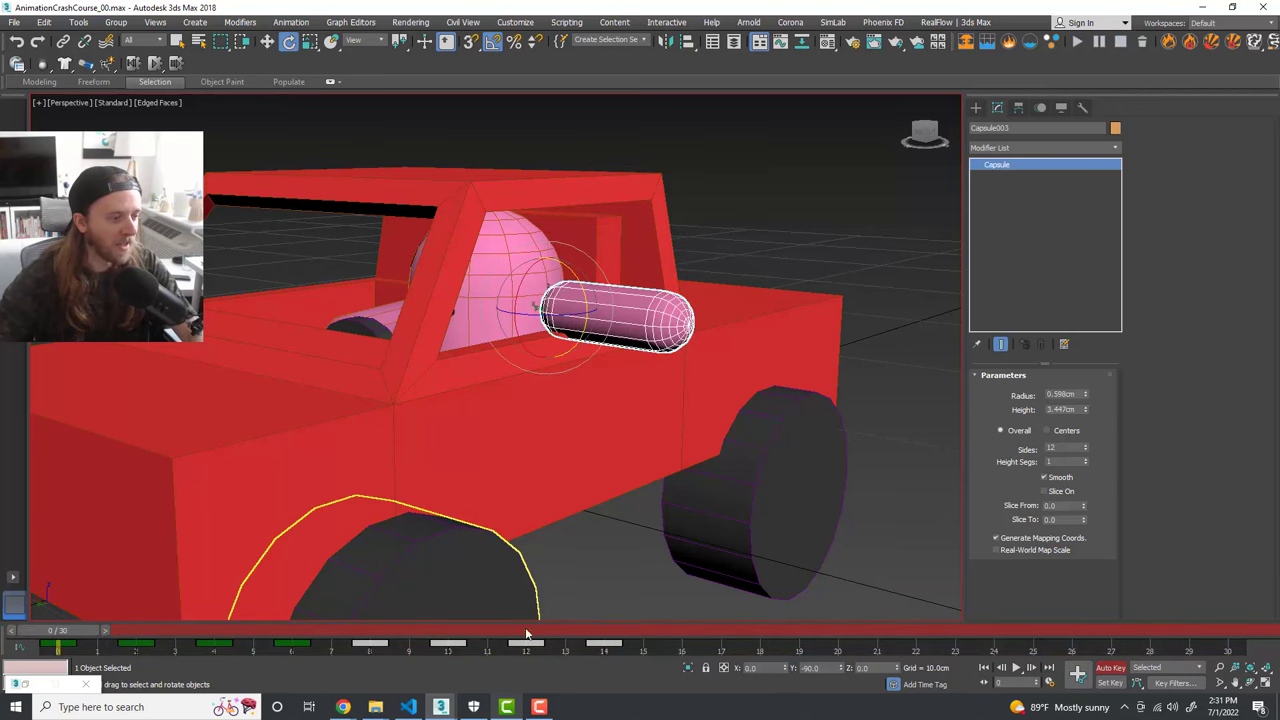
Step: Delete all of the arm's keys from frame 0 to frame 14
drag(651, 650, 100, 624)
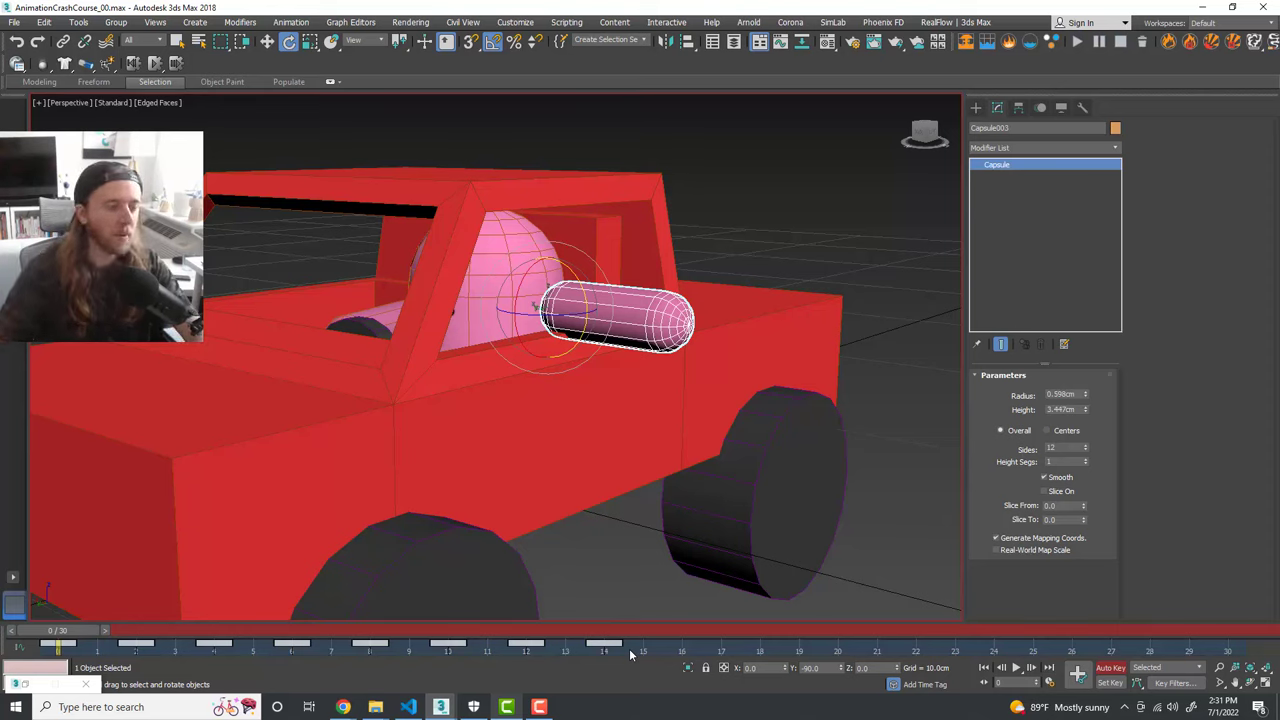
drag(658, 646, 45, 643)
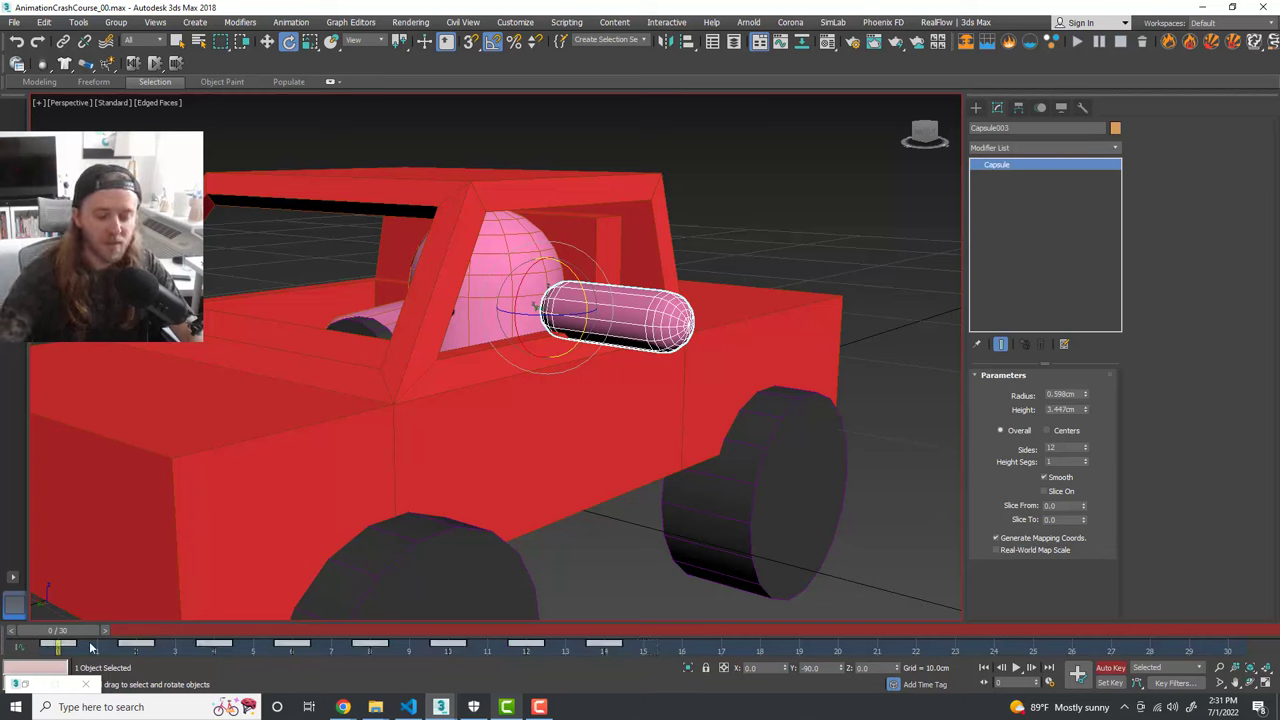
key(Delete)
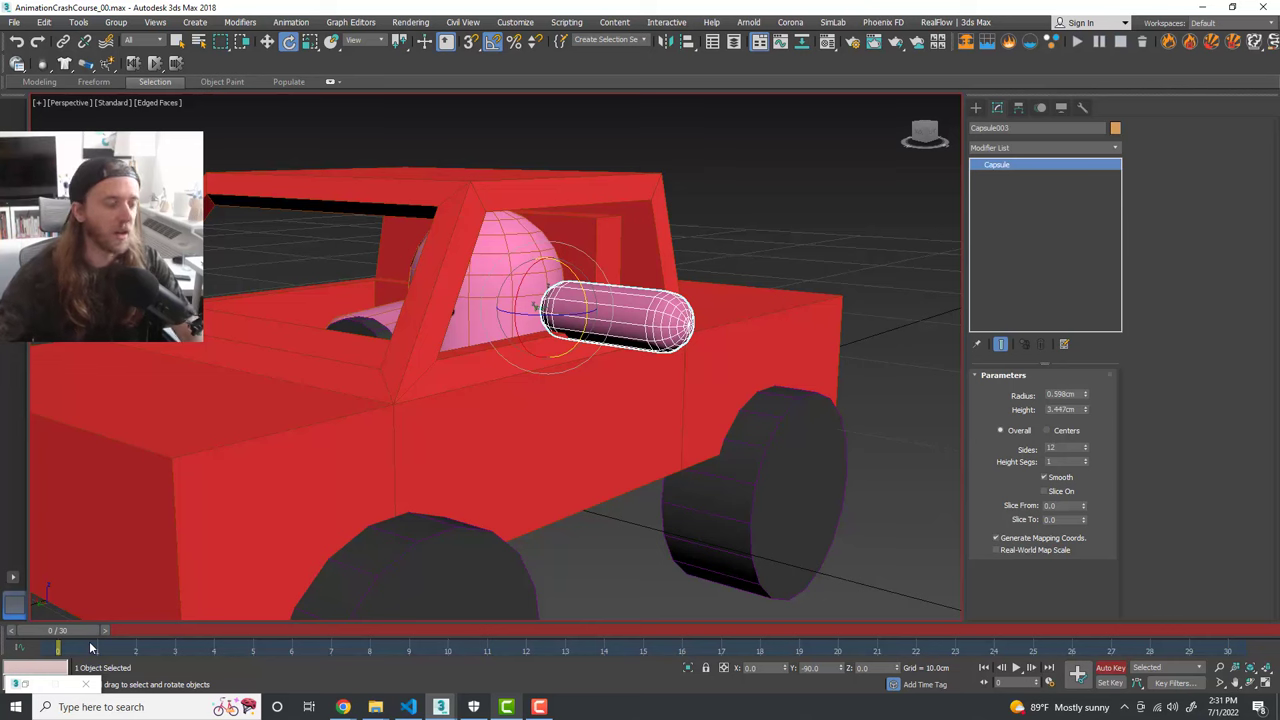
Step: Open the Mini Curve Editor for the driver's arm and select its Y Rotation track
alt+middle_drag(480, 310, 650, 399)
scroll(594, 358, up, 3)
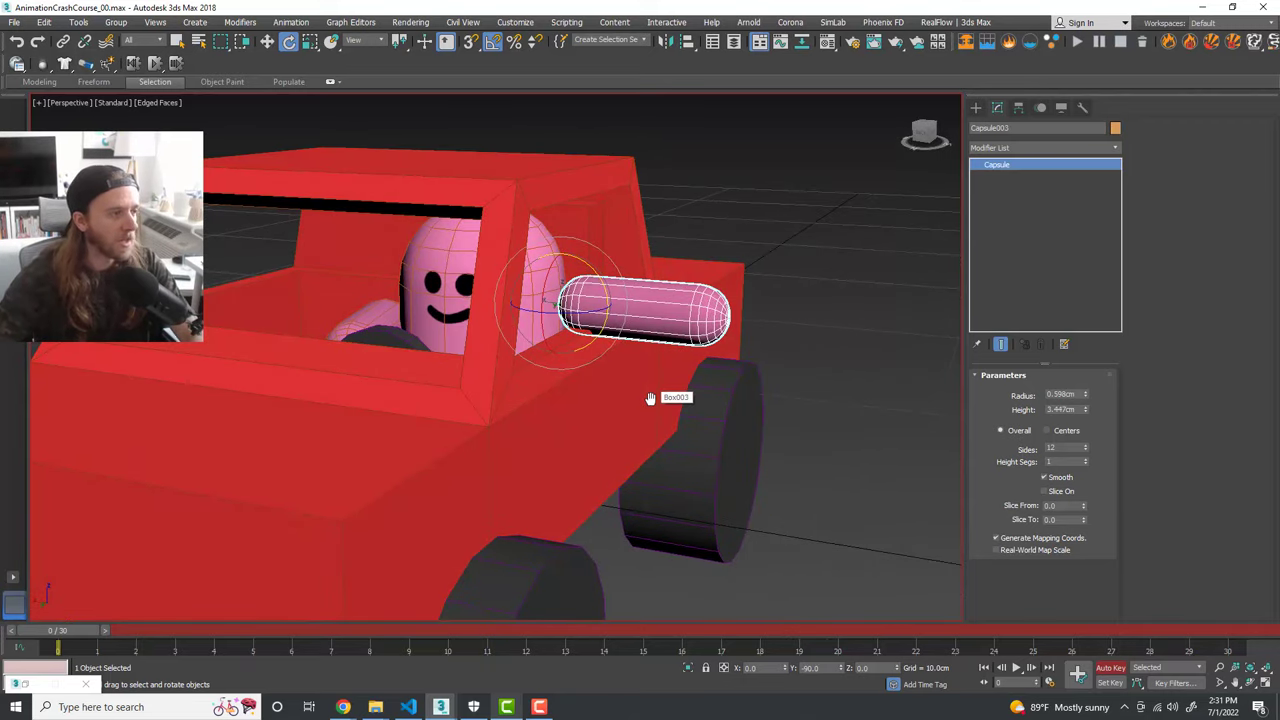
alt+middle_drag(650, 398, 646, 457)
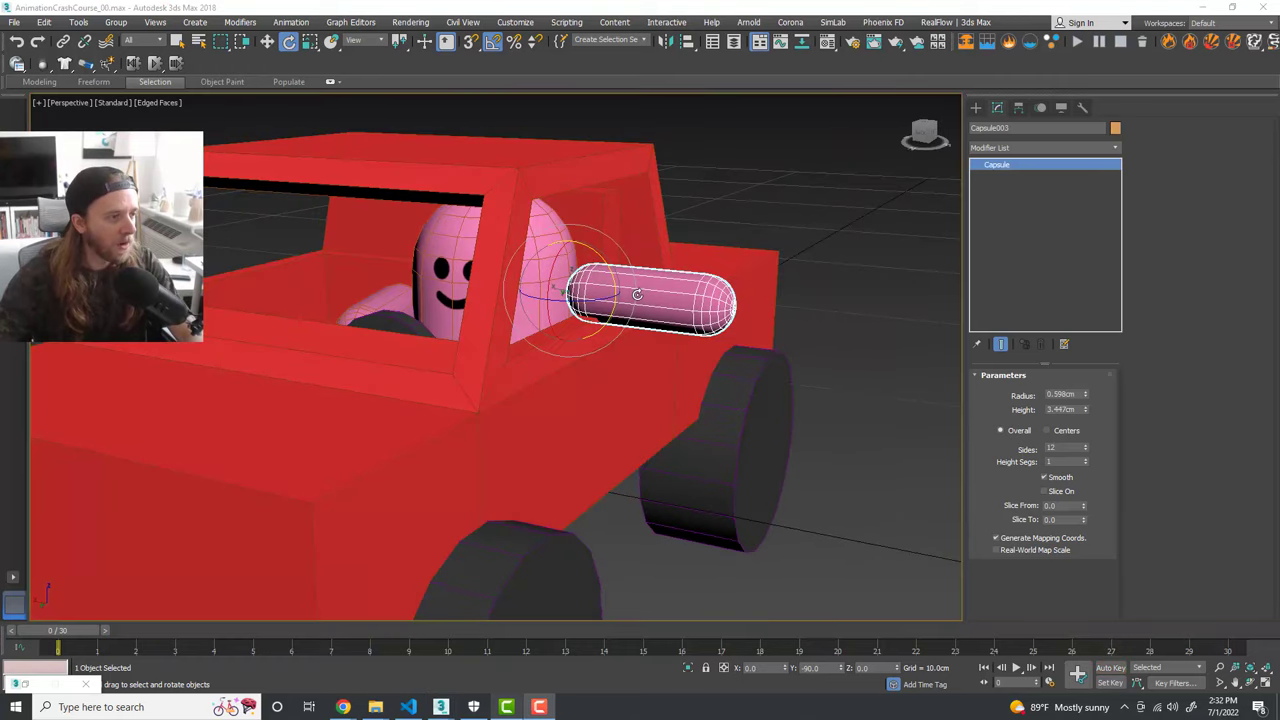
click(14, 603)
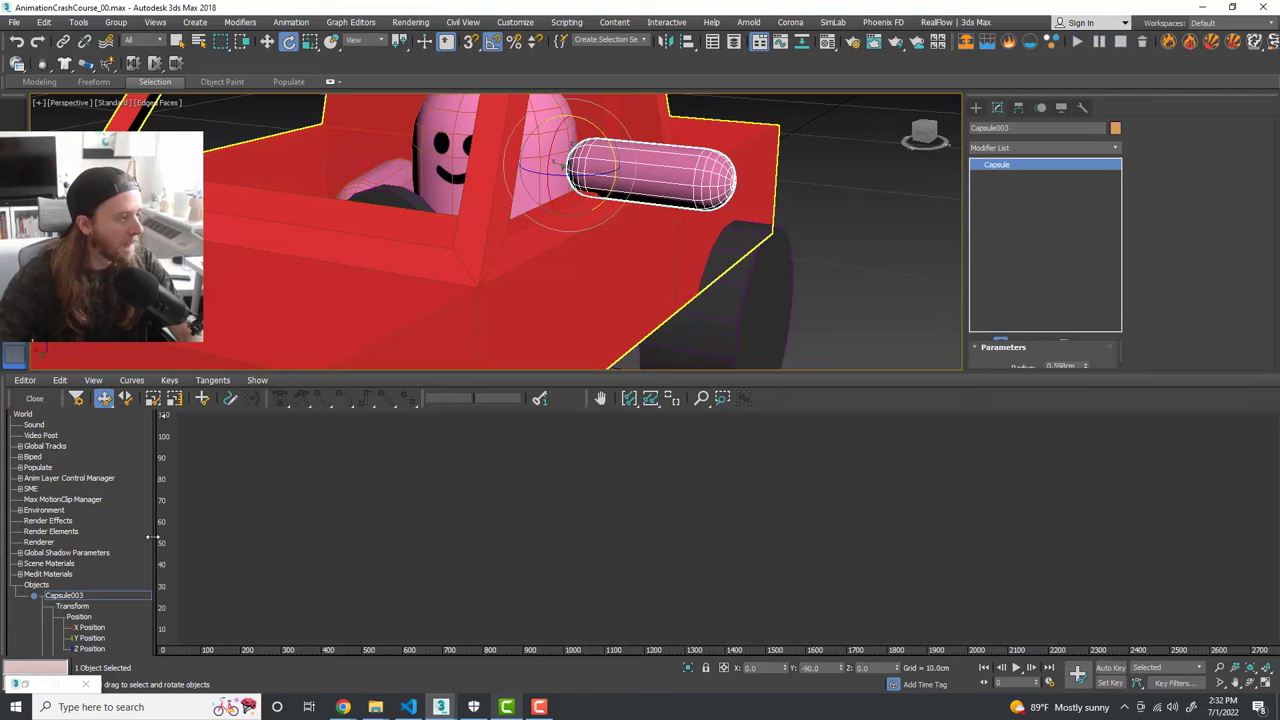
drag(80, 562, 71, 431)
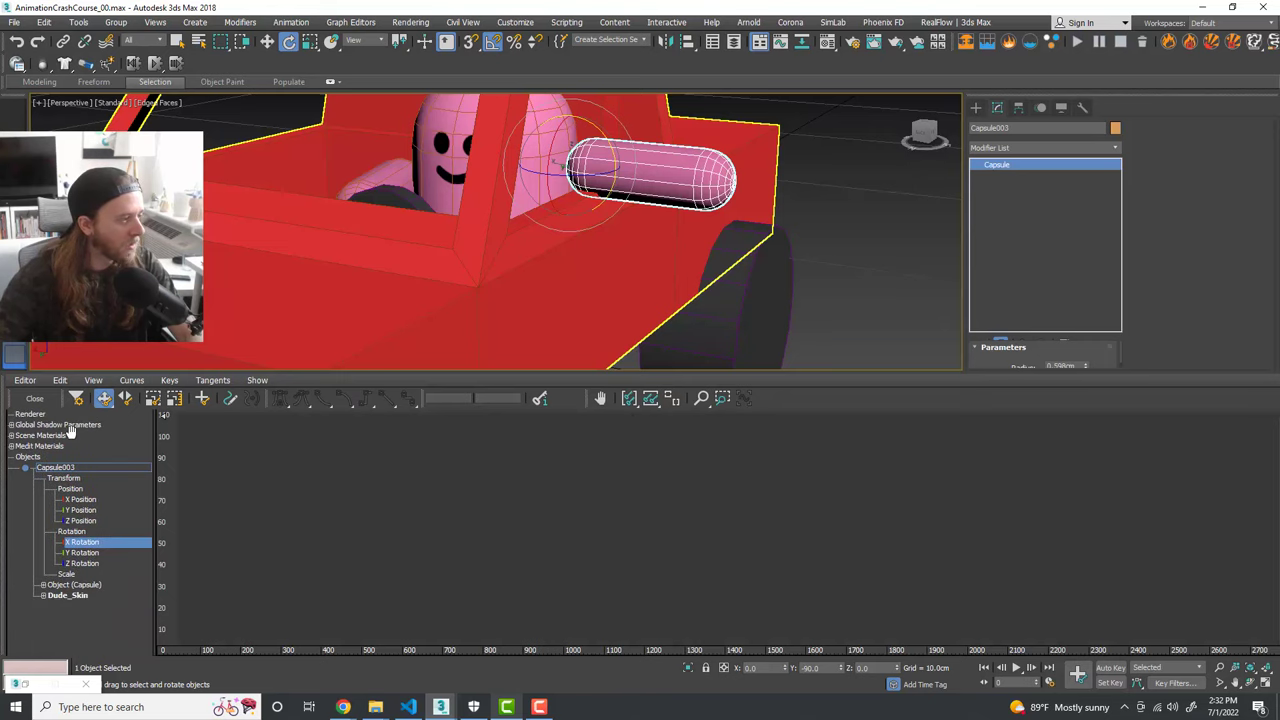
click(84, 553)
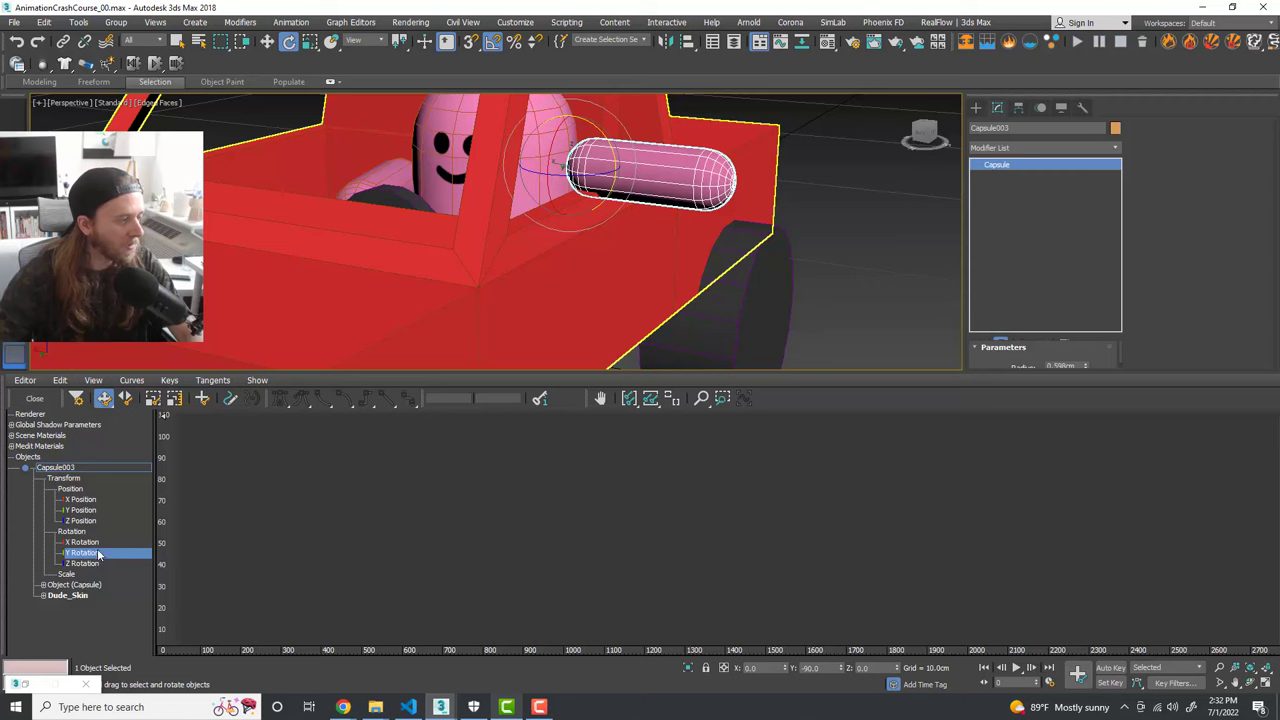
Step: Try rotating the driver's arm upward to -70 degrees on Y, and undo the rotation
alt+middle_drag(645, 204, 627, 270)
click(744, 114)
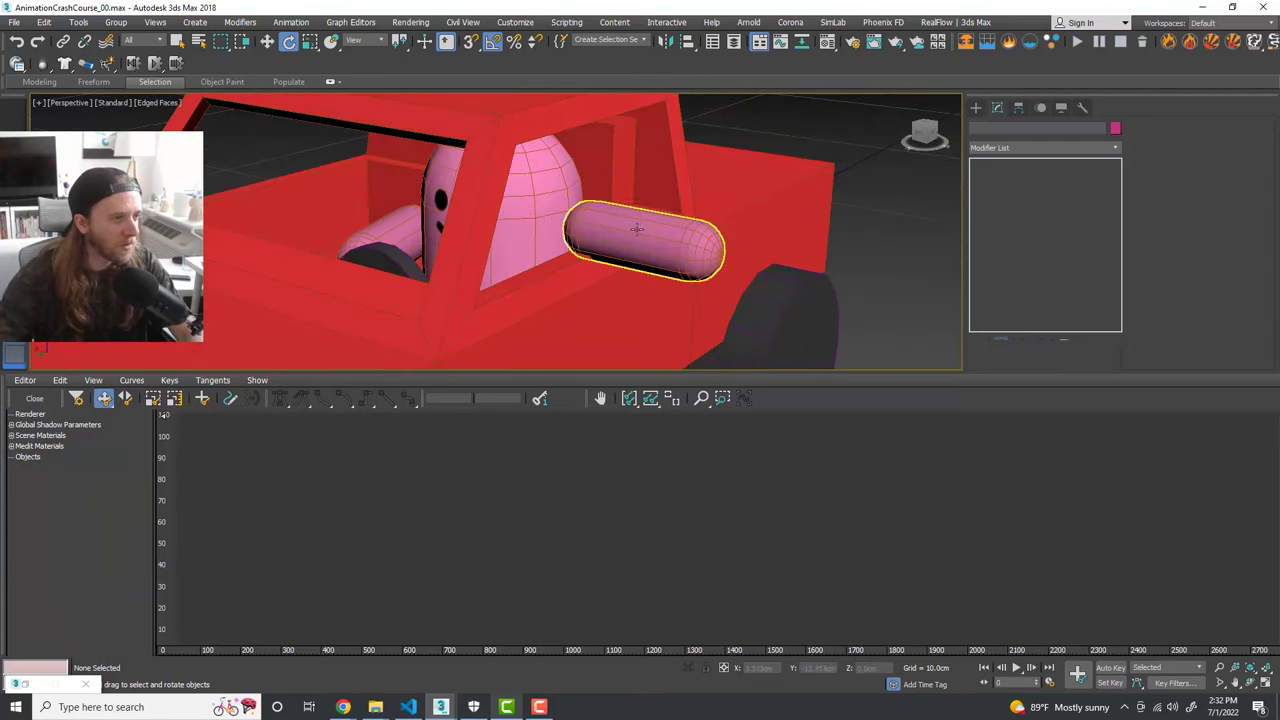
click(636, 229)
scroll(593, 208, up, 2)
drag(592, 211, 590, 199)
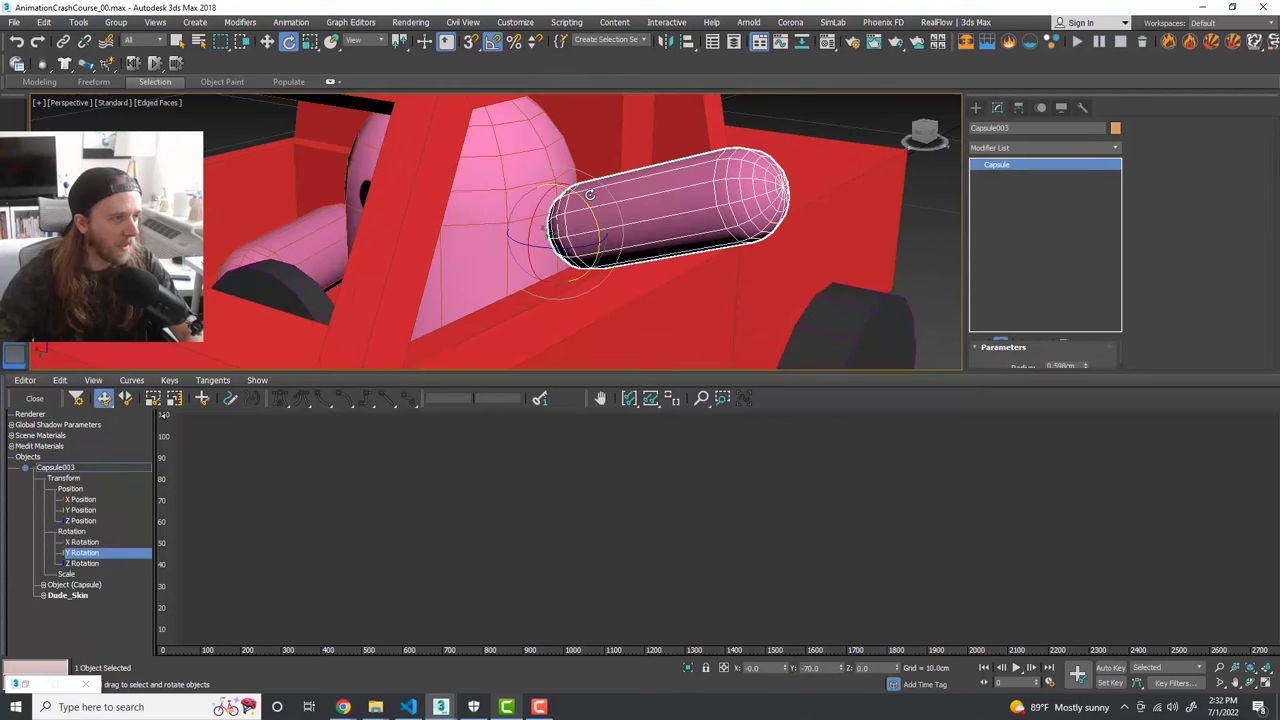
key(ctrl+z)
scroll(598, 211, down, 2)
mouse_move(652, 252)
alt+middle_down()
mouse_move(612, 244)
mouse_move(655, 248)
mouse_move(637, 261)
alt+middle_up()
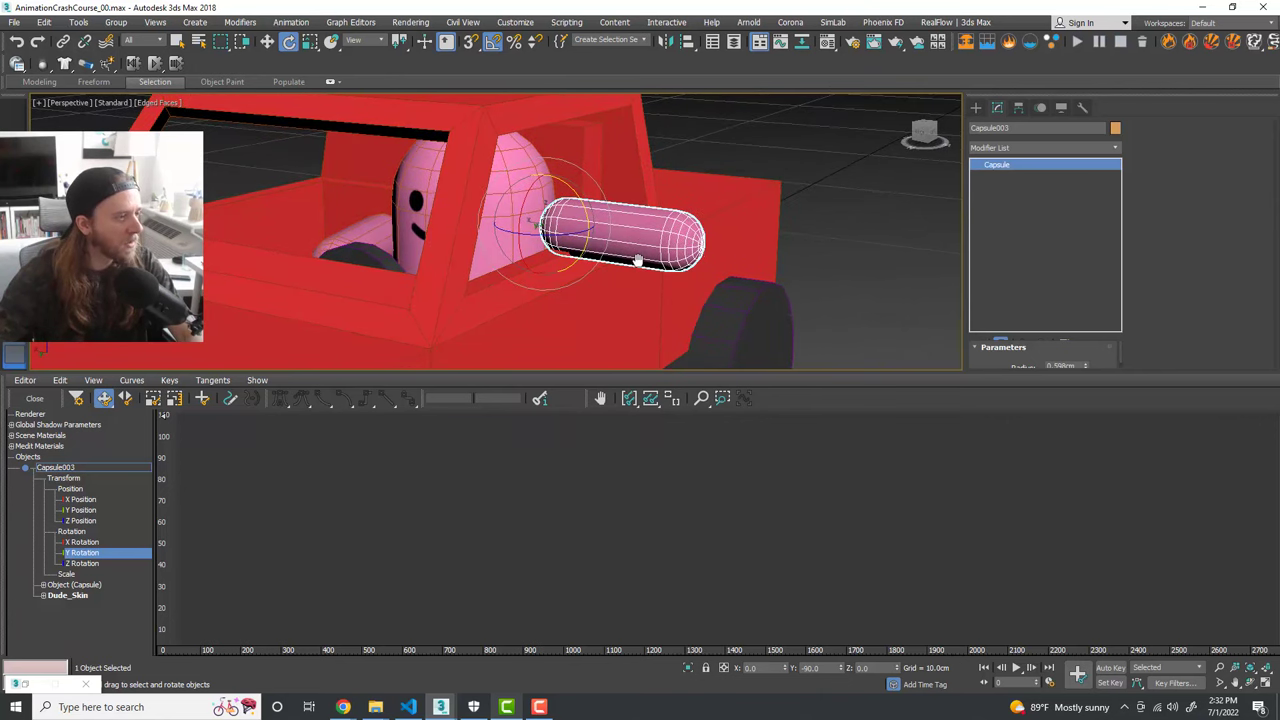
Step: Assign a Waveform Float controller to the arm's Y Rotation track and frame its curve in the editor
right_click(107, 553)
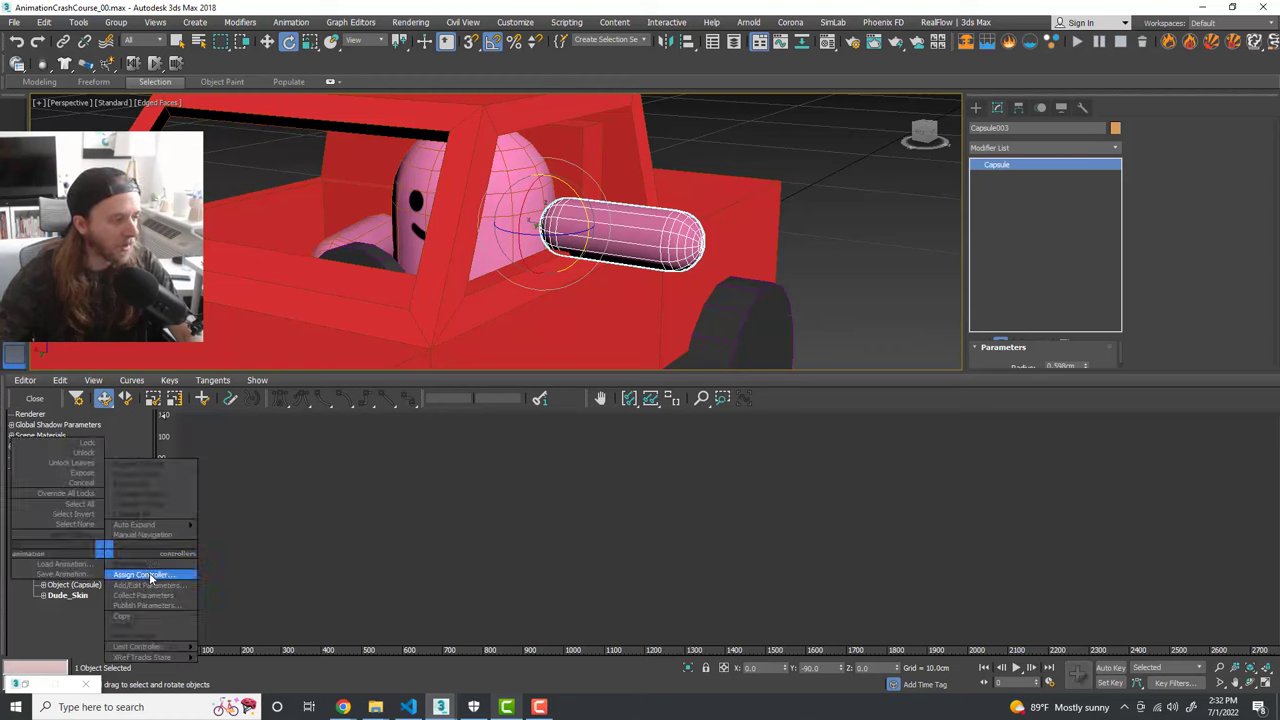
click(149, 572)
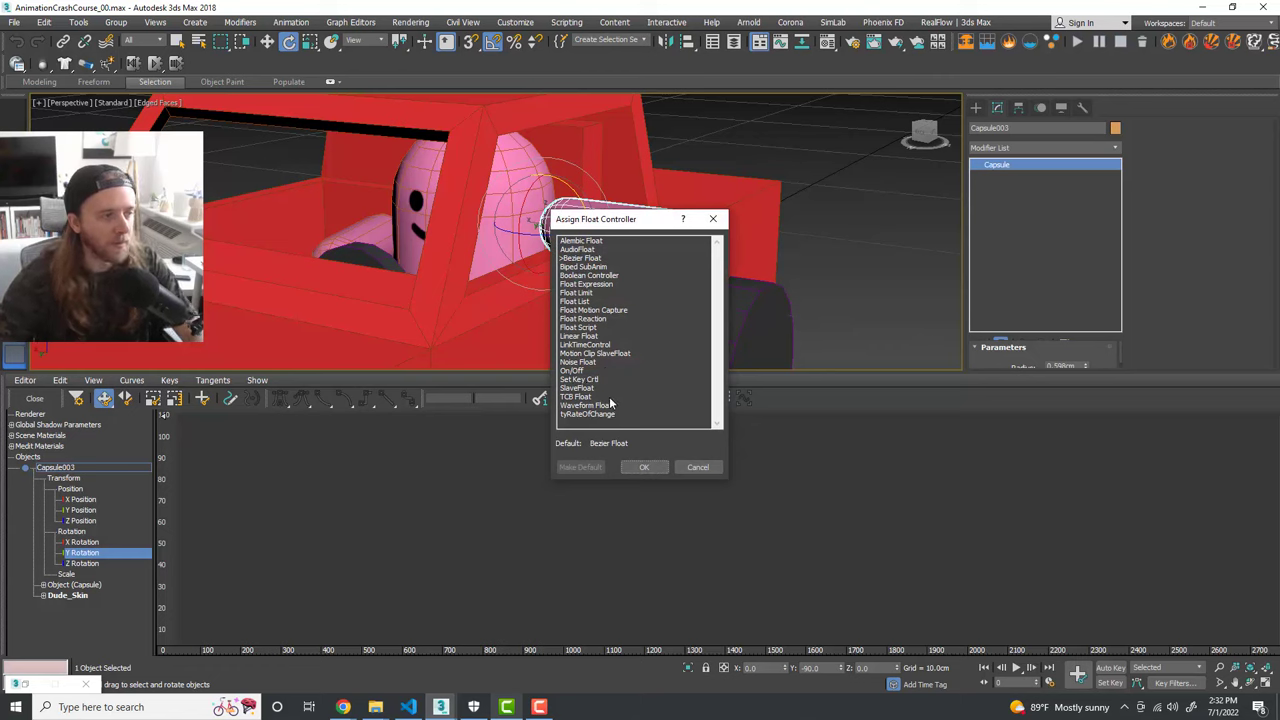
click(584, 405)
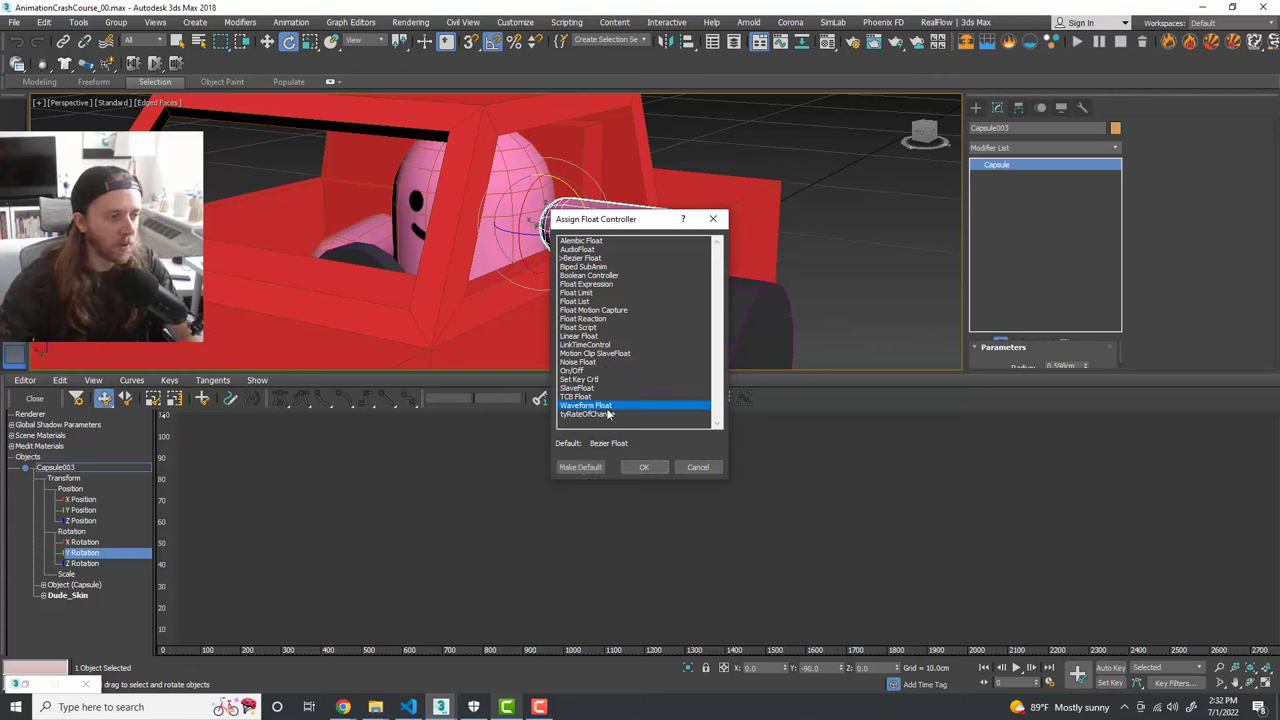
click(646, 466)
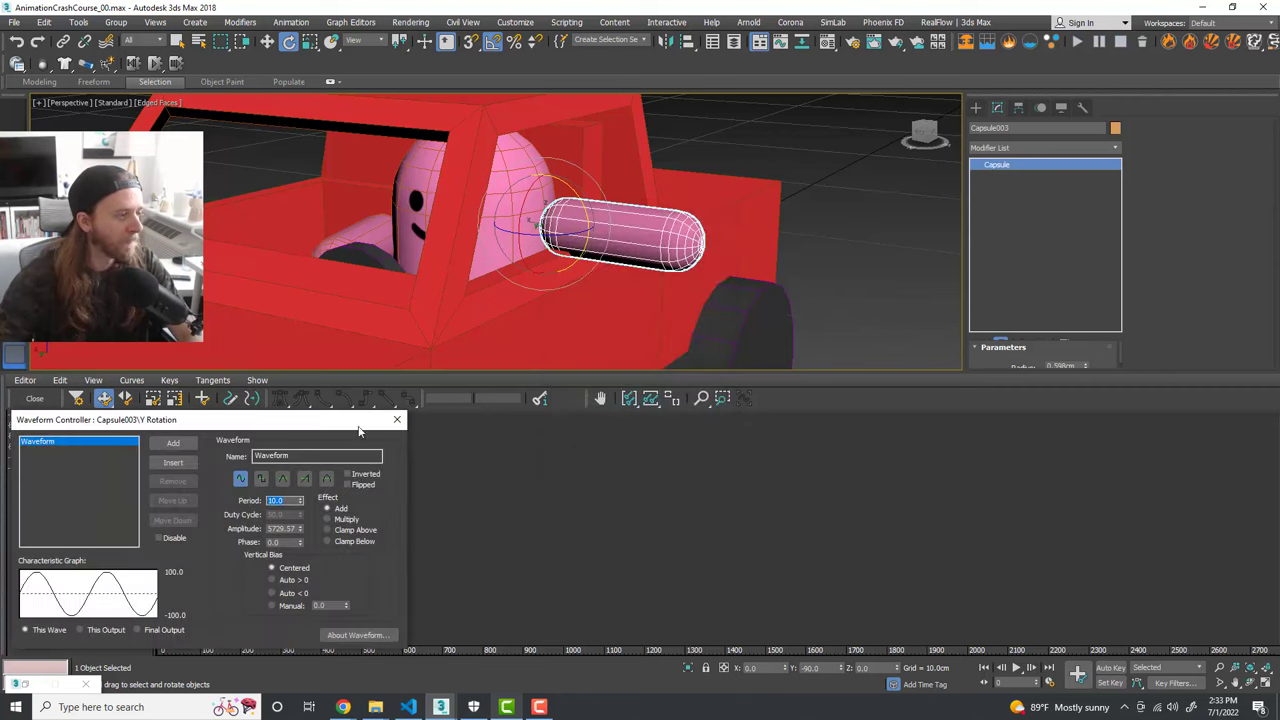
drag(329, 422, 993, 375)
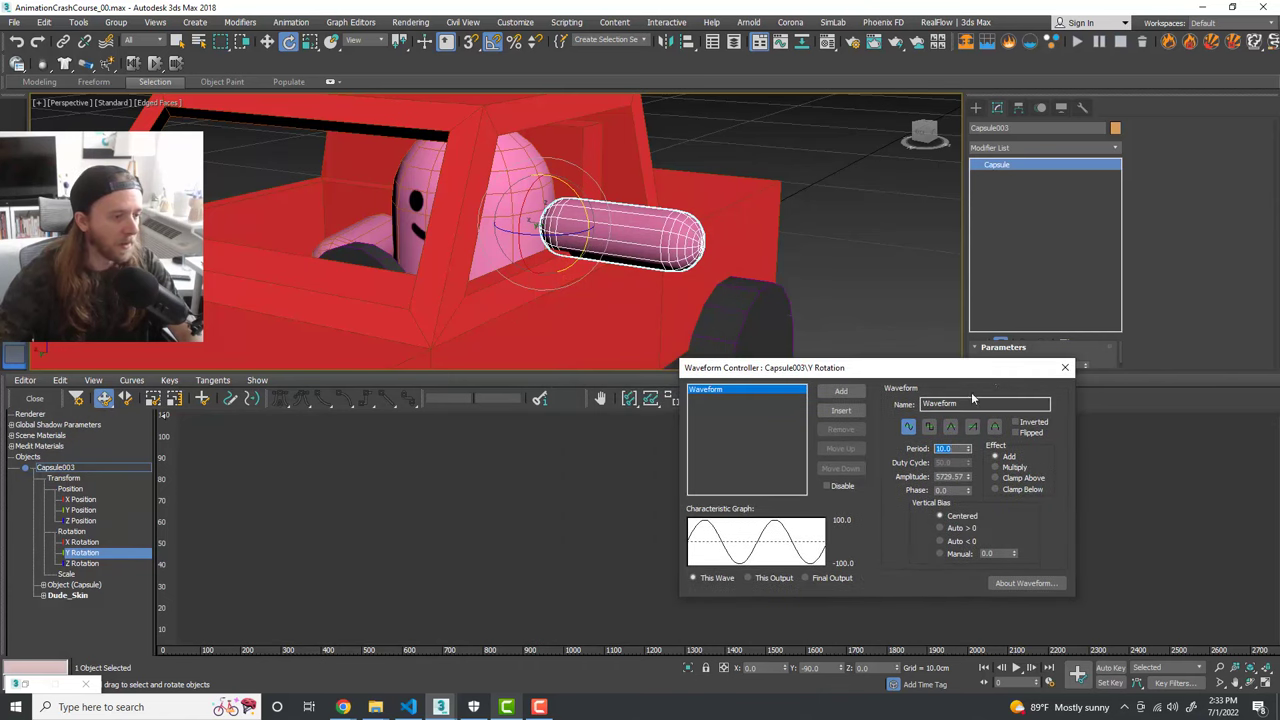
click(630, 399)
click(650, 399)
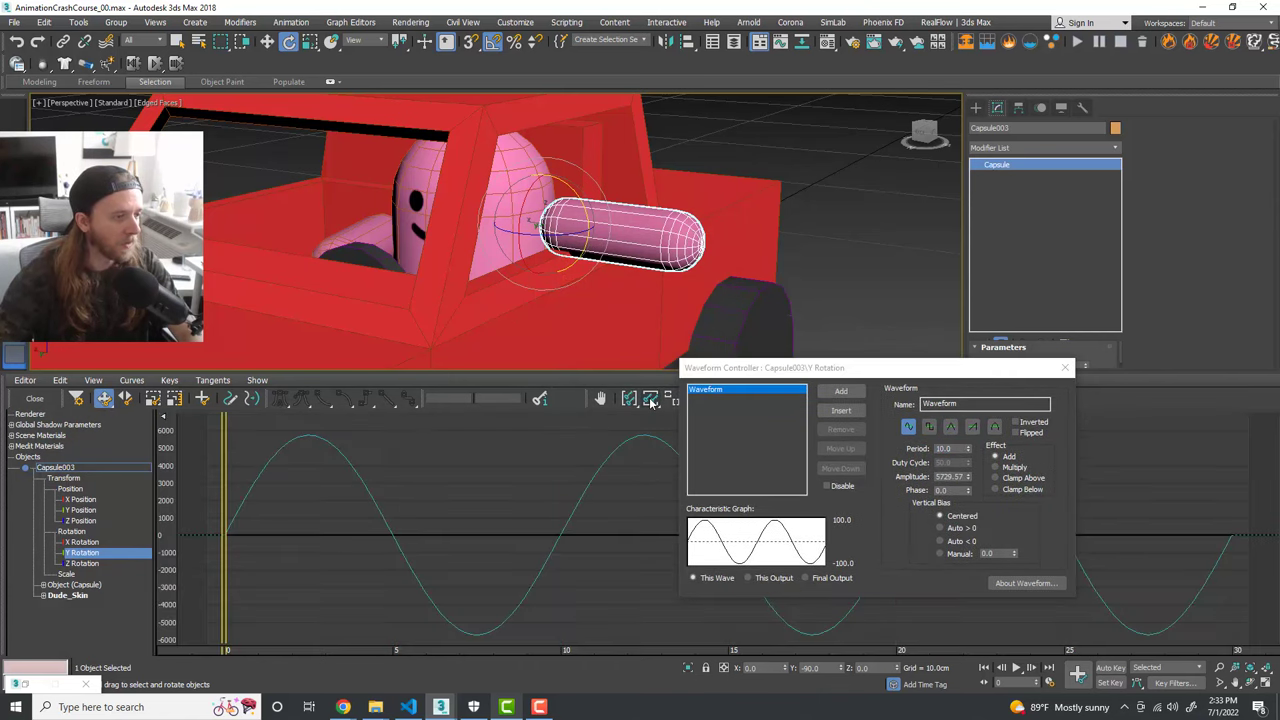
middle_drag(628, 483, 560, 476)
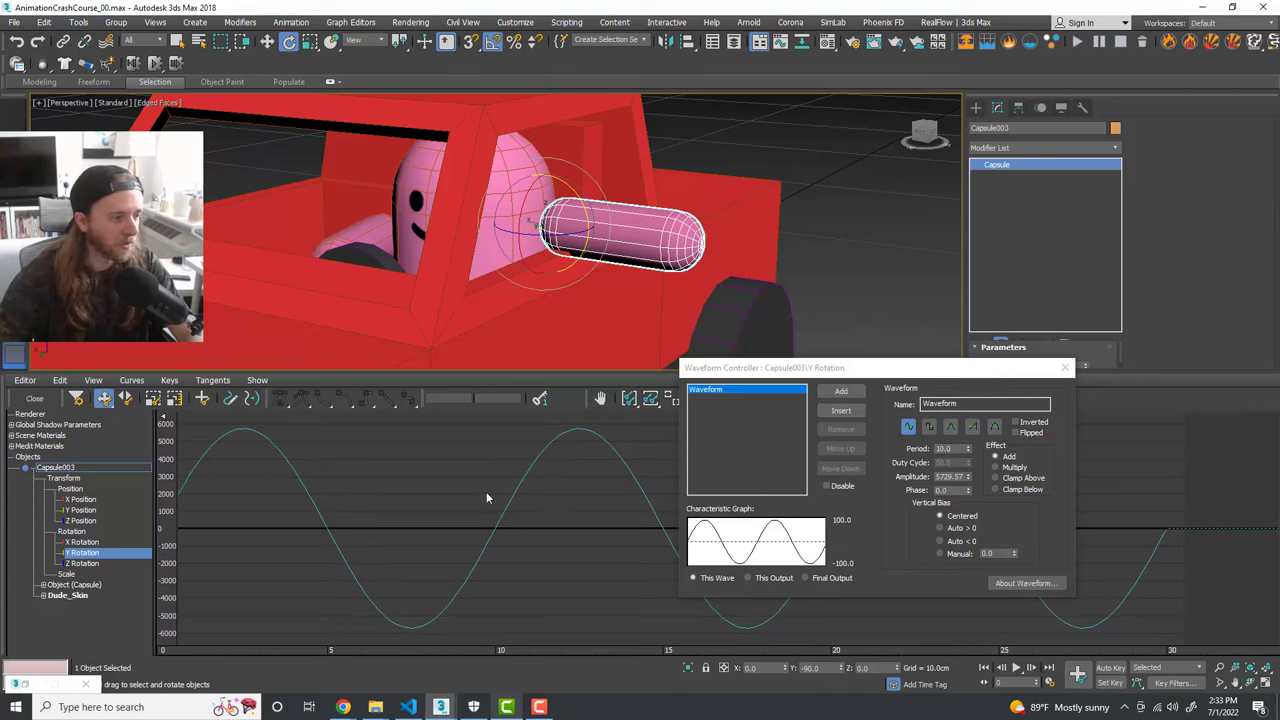
middle_drag(508, 477, 534, 472)
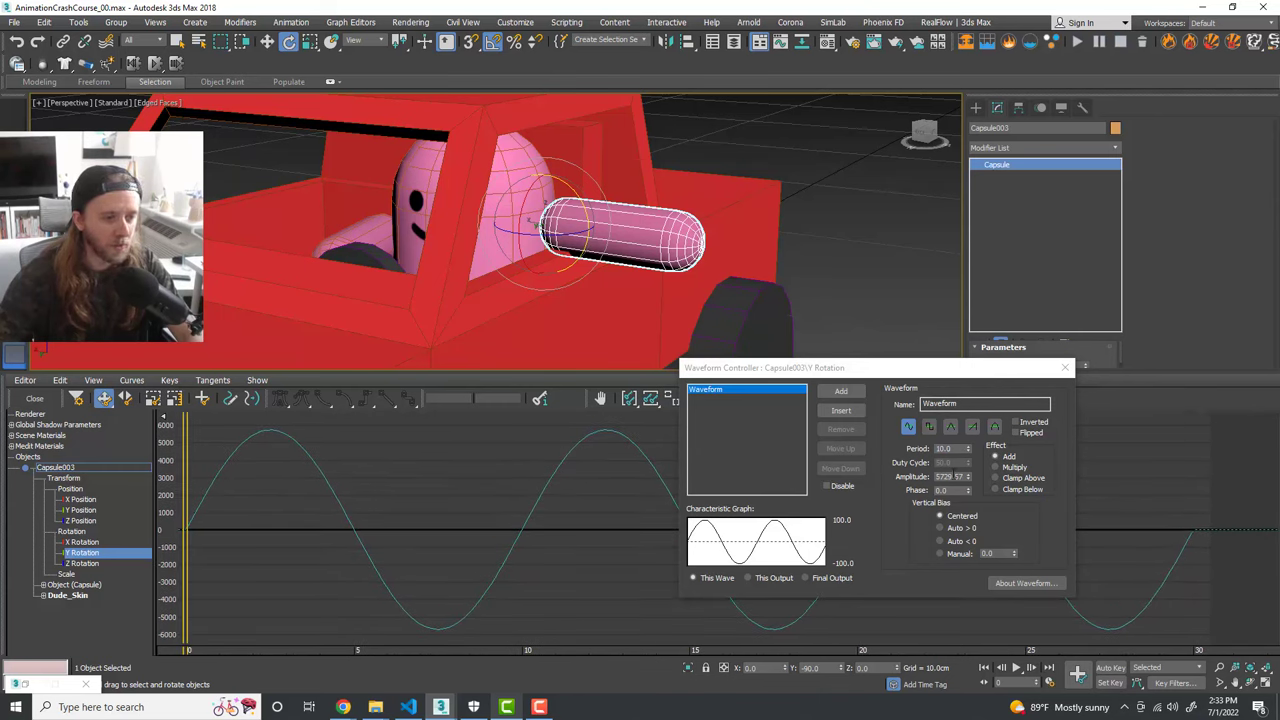
Step: Set the waveform's amplitude to 10 and fit the resulting curve vertically in the editor
double_click(950, 477)
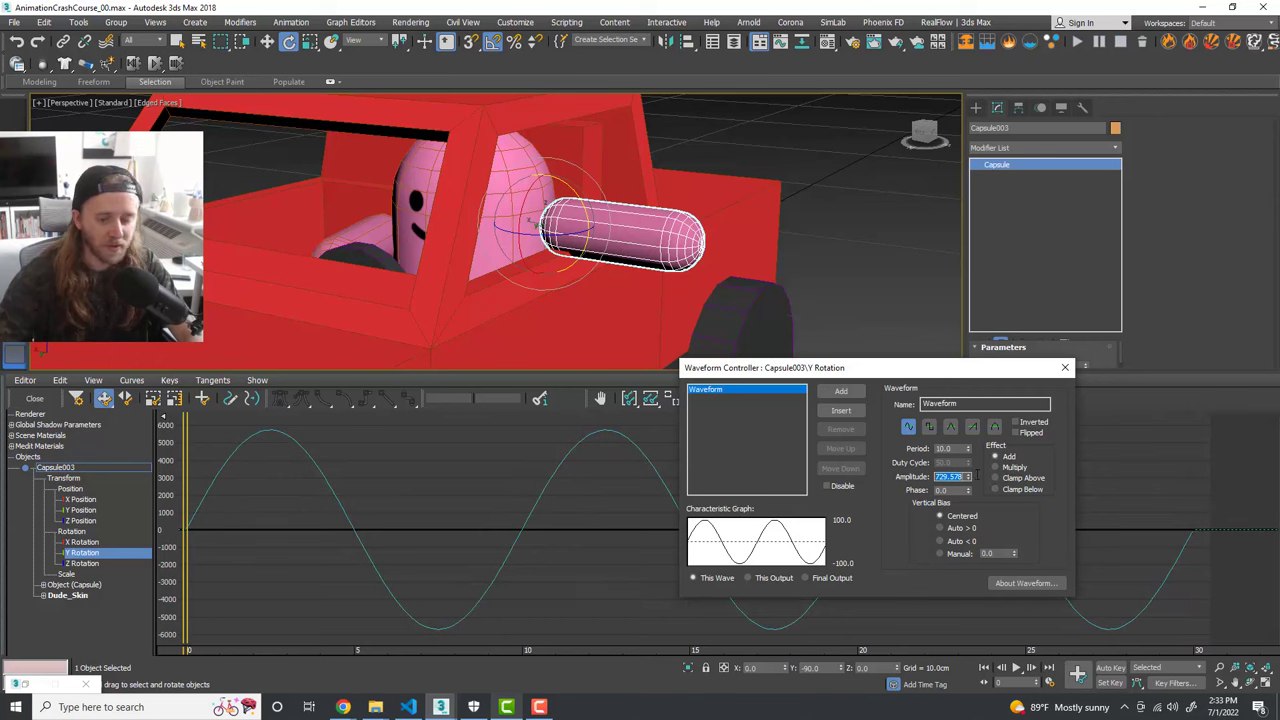
text(10)
key(Return)
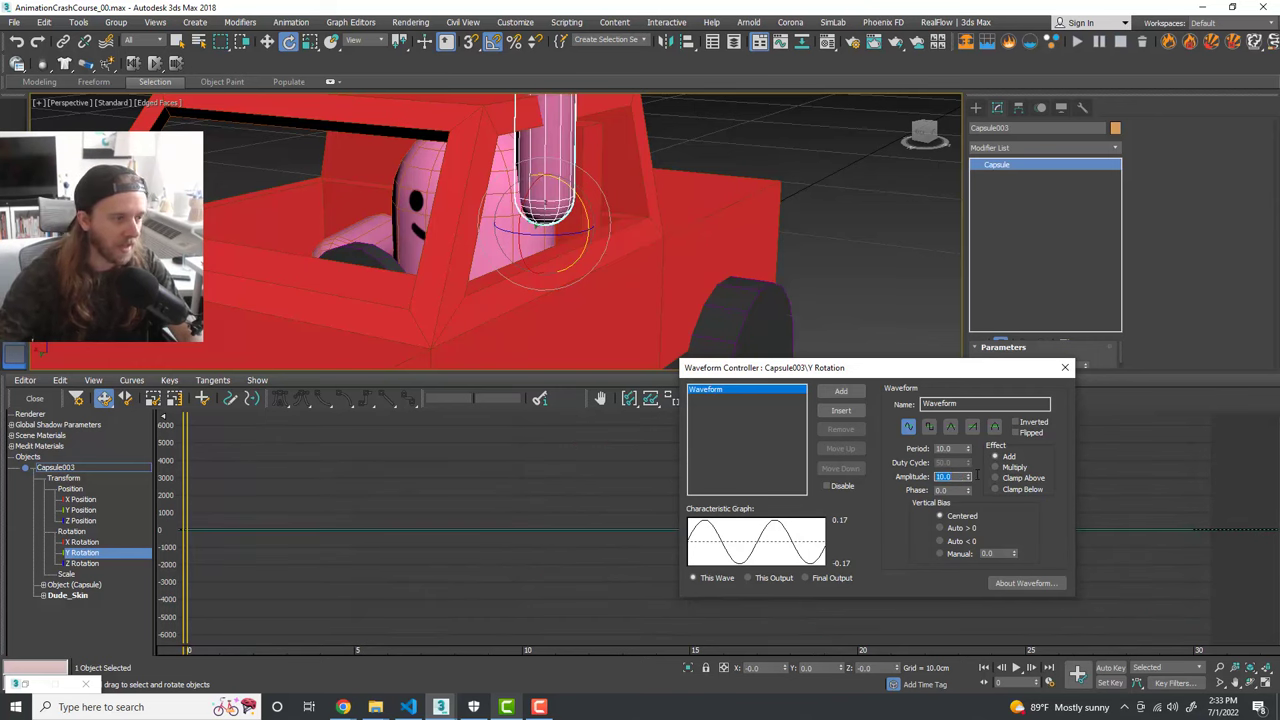
drag(760, 367, 854, 369)
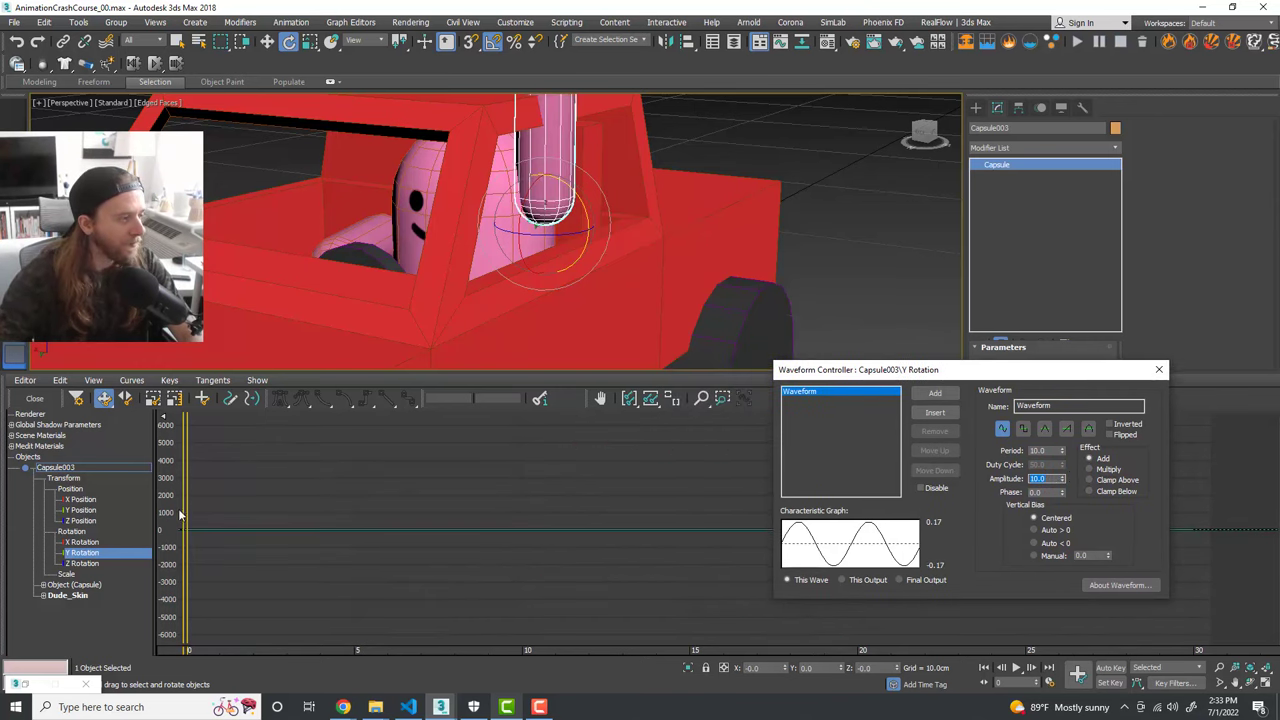
click(650, 398)
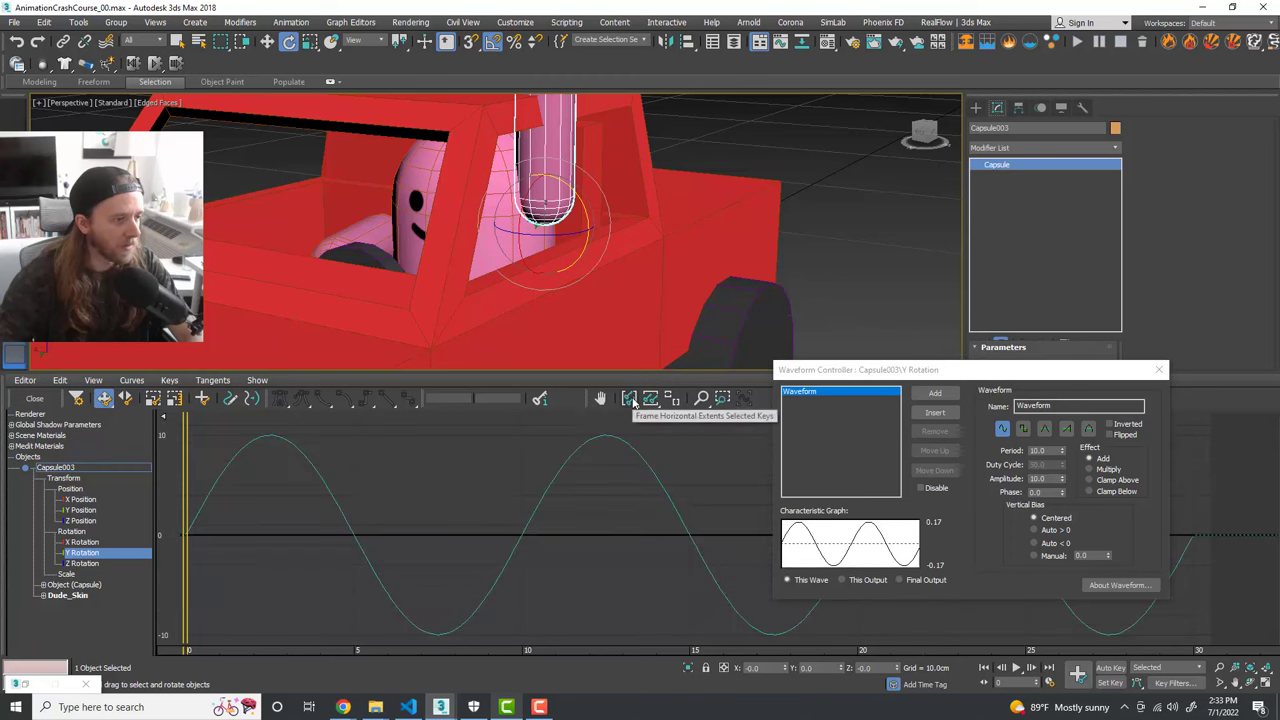
Step: Switch the waveform's vertical bias to Manual at -31.6 and scrub the timeline to check the arm's tilt
drag(185, 500, 208, 513)
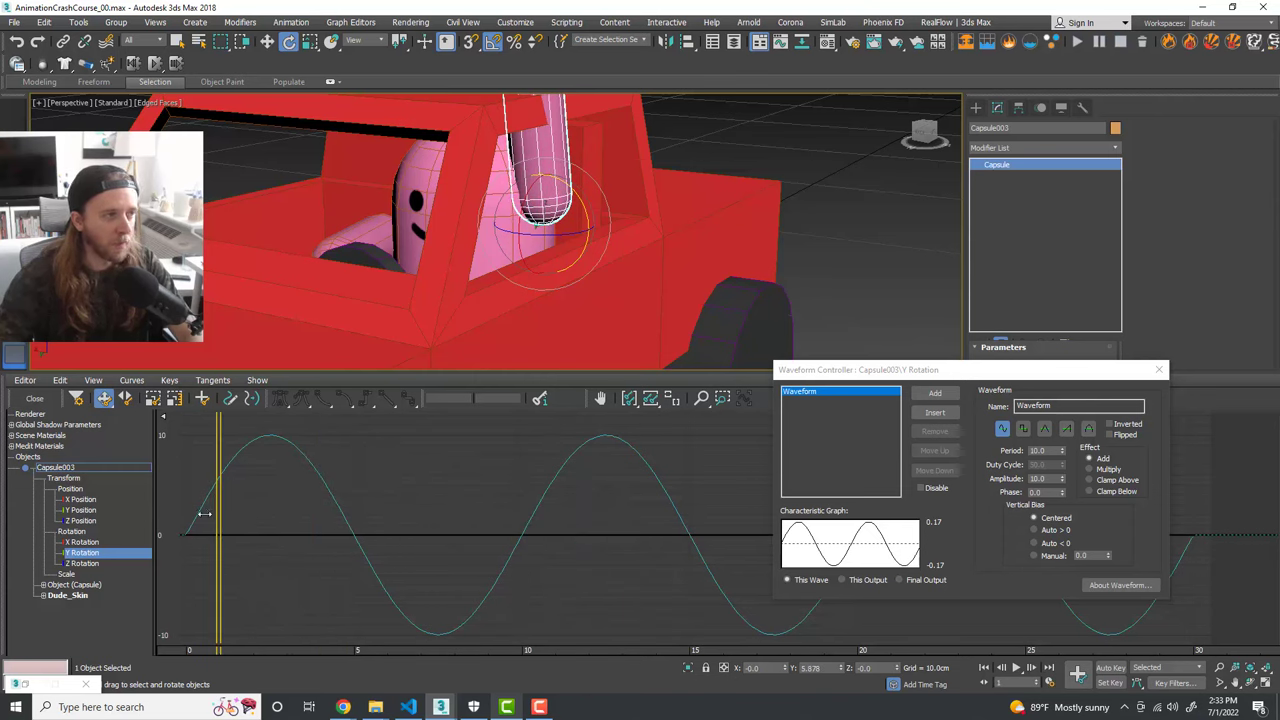
scroll(483, 259, down, 3)
middle_drag(628, 291, 608, 266)
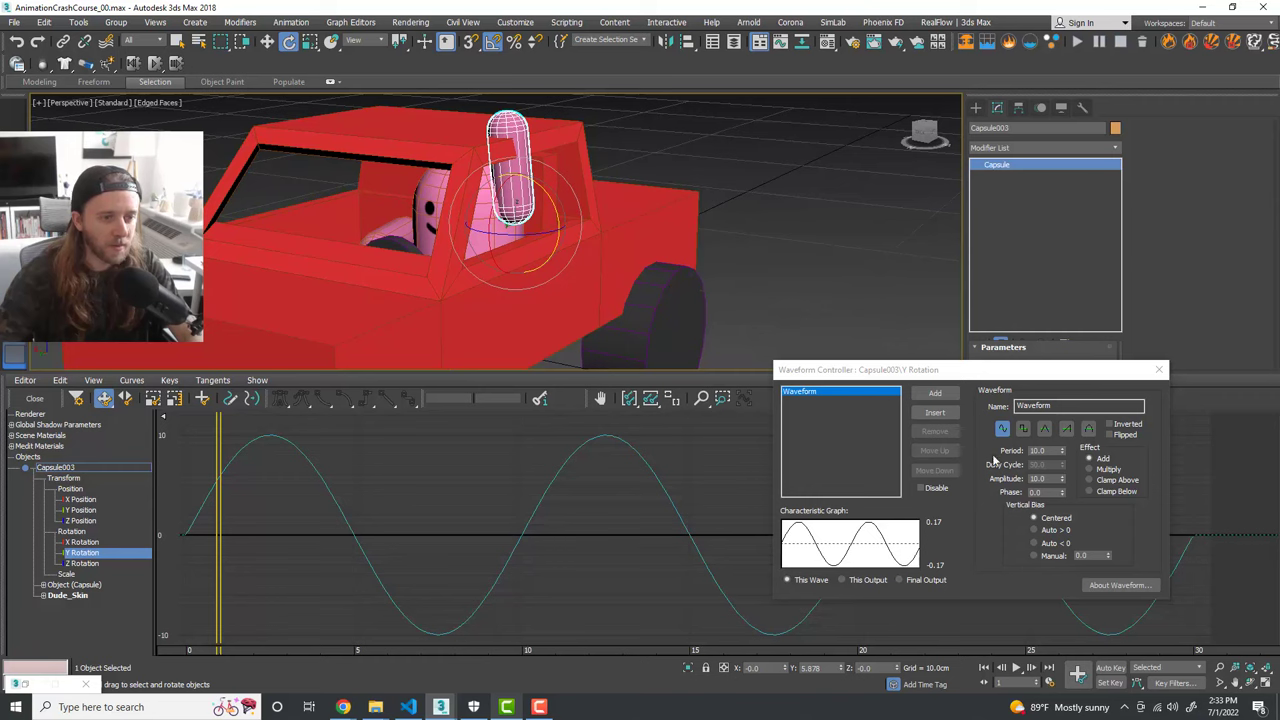
click(1034, 556)
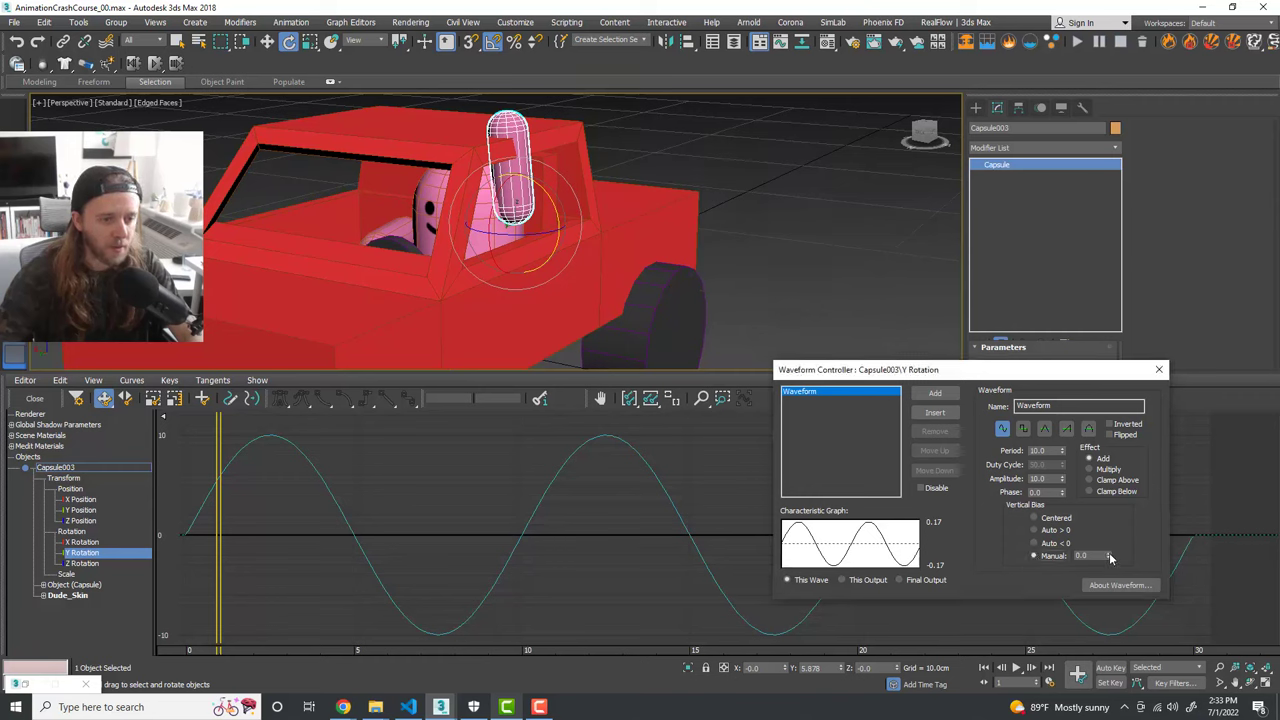
drag(1108, 555, 1090, 5)
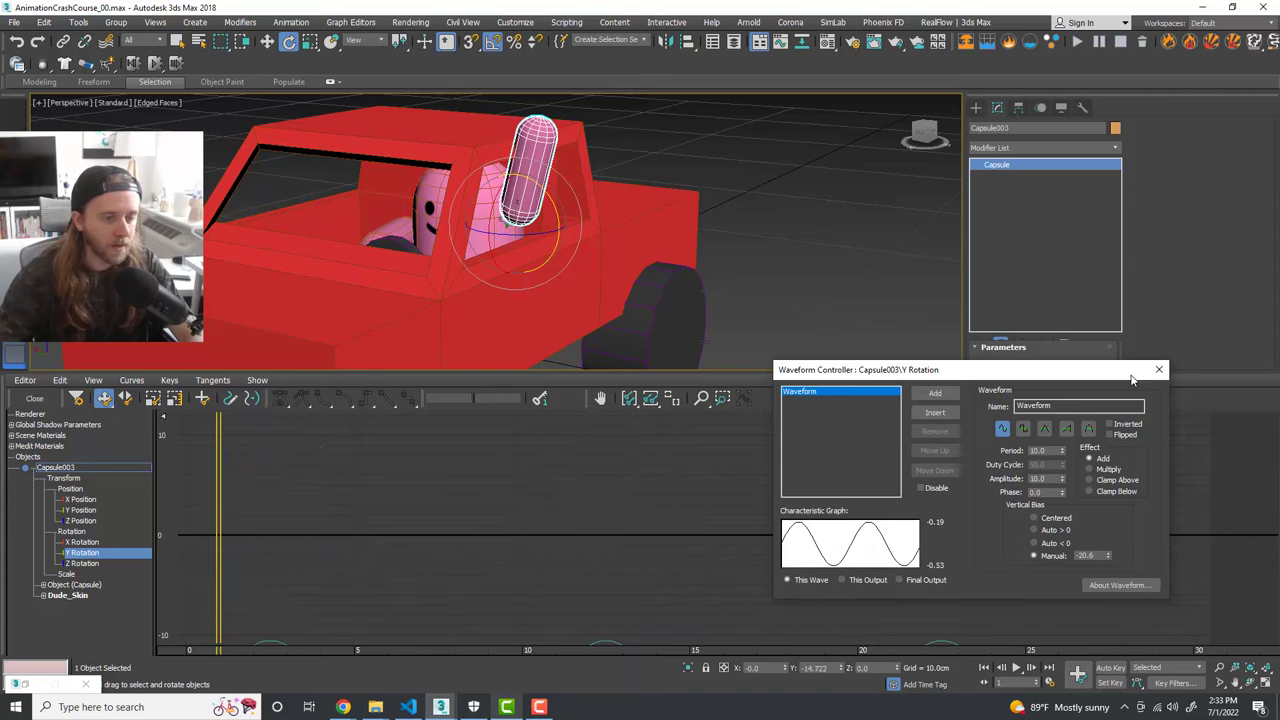
drag(1108, 555, 1116, 610)
drag(220, 509, 361, 514)
Step: Set the waveform's period to 20 and scrub through the frames to check the wave's speed
click(1036, 451)
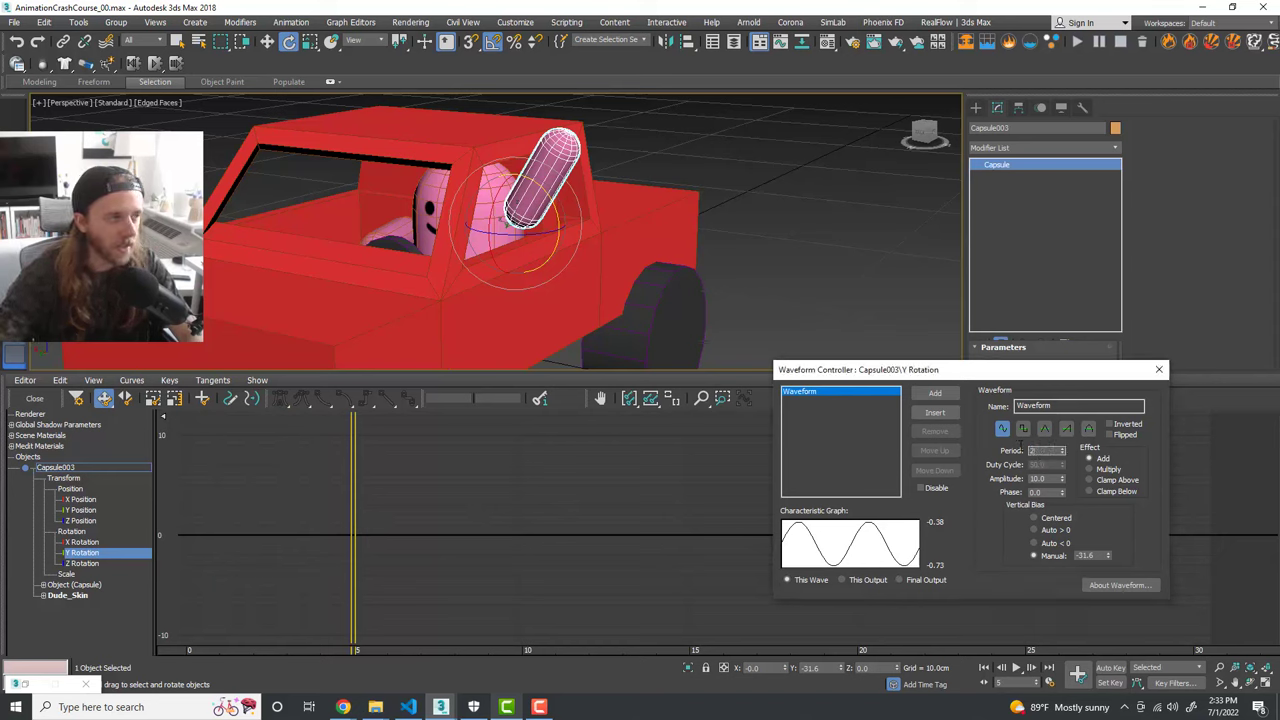
text(20)
key(Return)
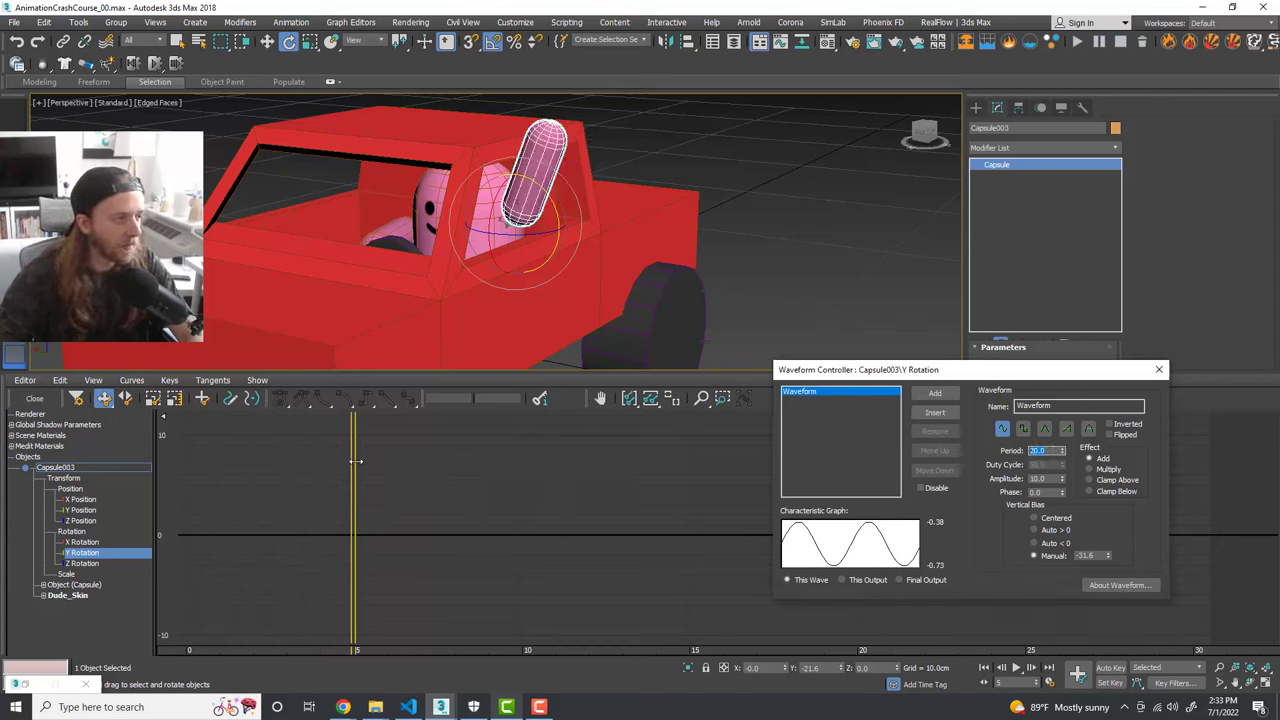
drag(355, 461, 497, 505)
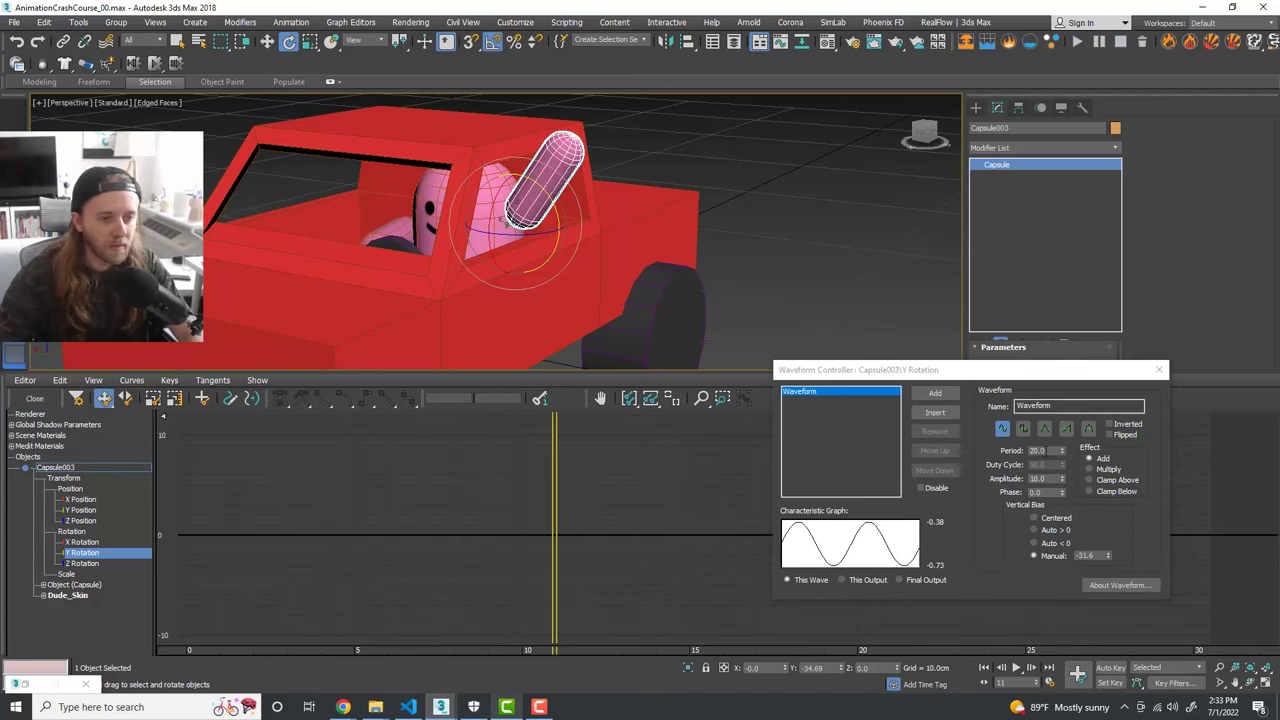
Step: Set the waveform's period to 30 and its manual vertical bias to -42.9, and scrub the timeline to check the motion
double_click(1040, 451)
text(30)
key(Return)
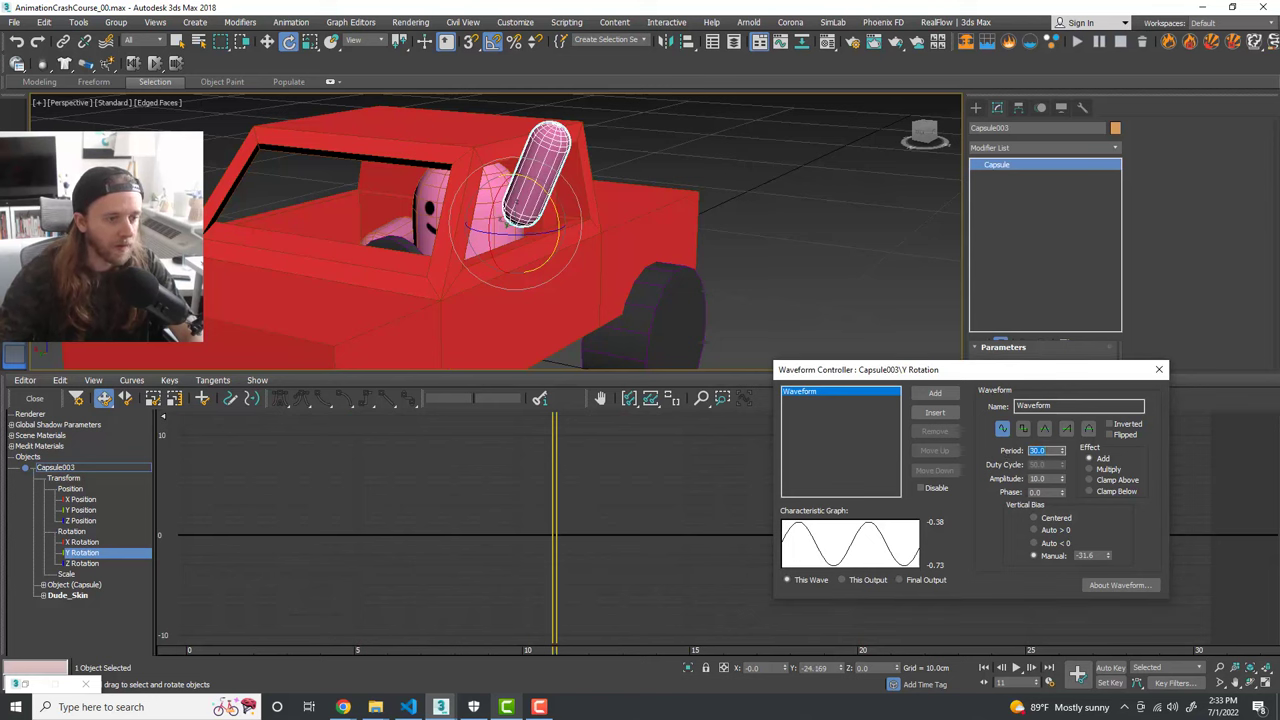
drag(1107, 558, 1128, 630)
drag(556, 532, 1016, 531)
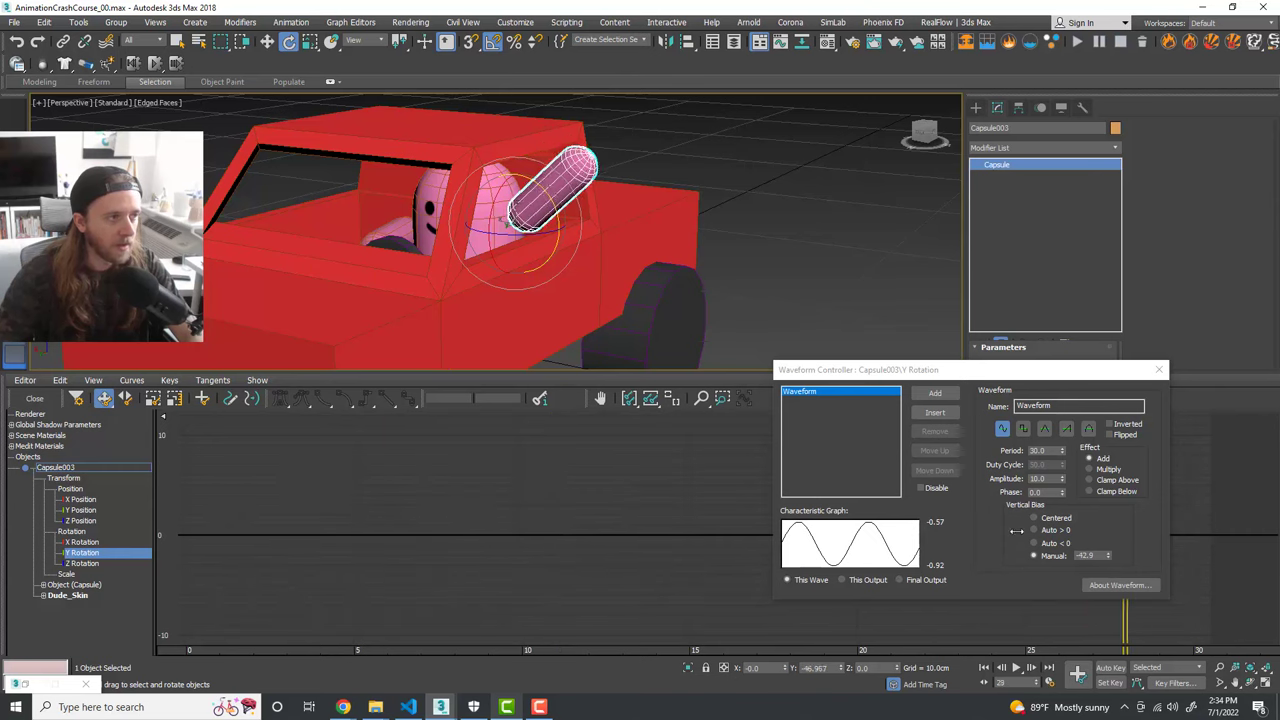
Step: Examine the whole waveform curve beyond the animation range and scrub the arm's motion back to frame 0
click(650, 399)
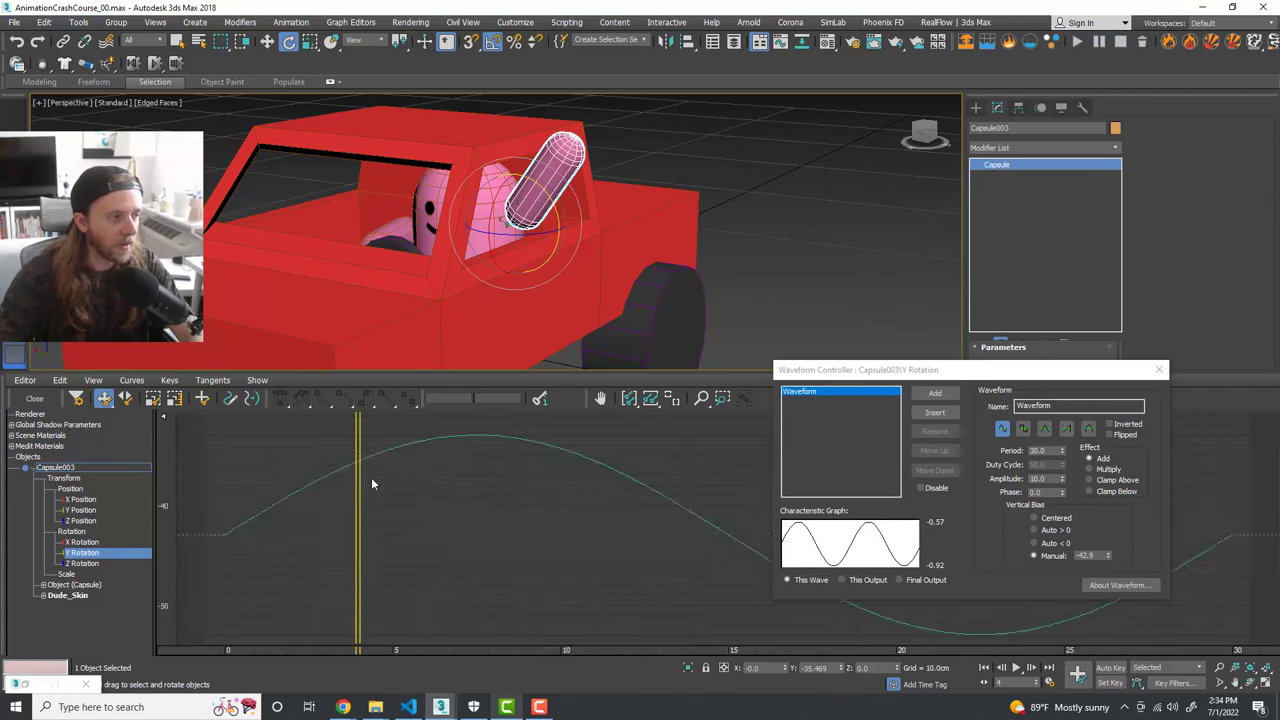
click(701, 398)
drag(634, 449, 465, 515)
middle_drag(466, 515, 462, 514)
middle_drag(482, 465, 504, 470)
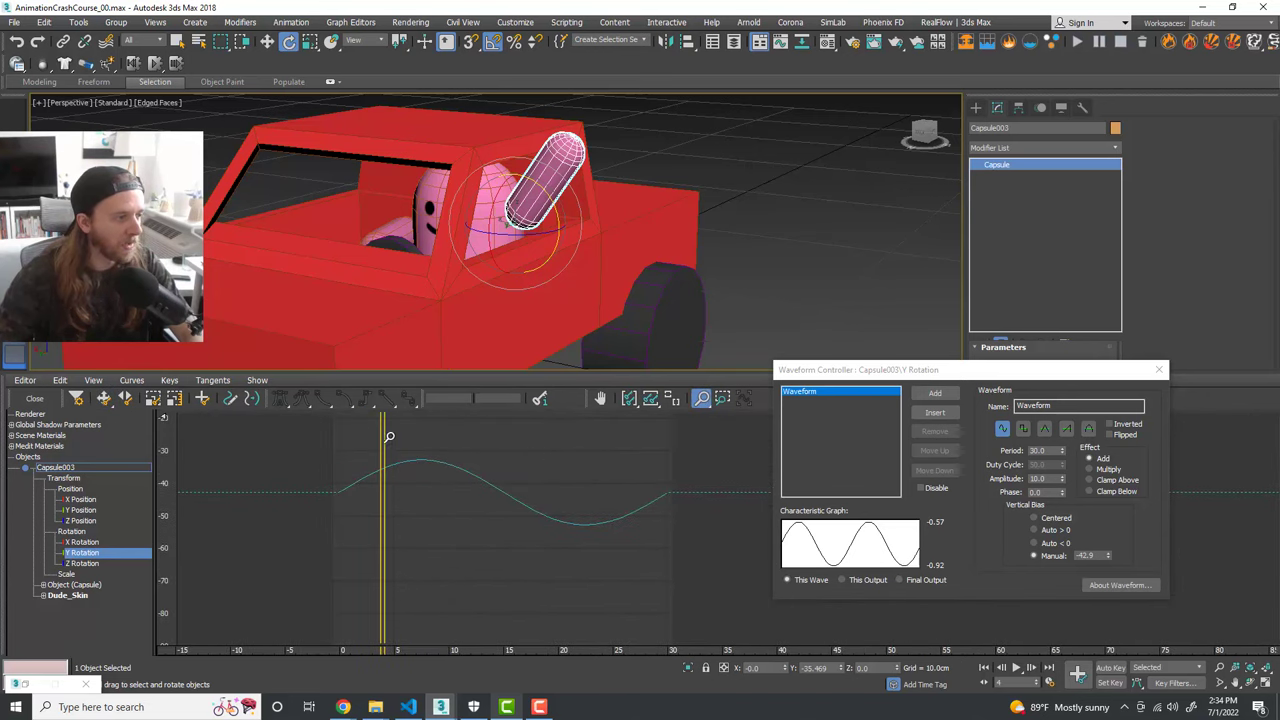
click(104, 399)
drag(372, 449, 340, 460)
mouse_move(431, 457)
mouse_down()
mouse_move(655, 462)
mouse_move(382, 466)
mouse_move(625, 480)
mouse_move(335, 470)
mouse_move(634, 491)
mouse_move(256, 481)
mouse_up()
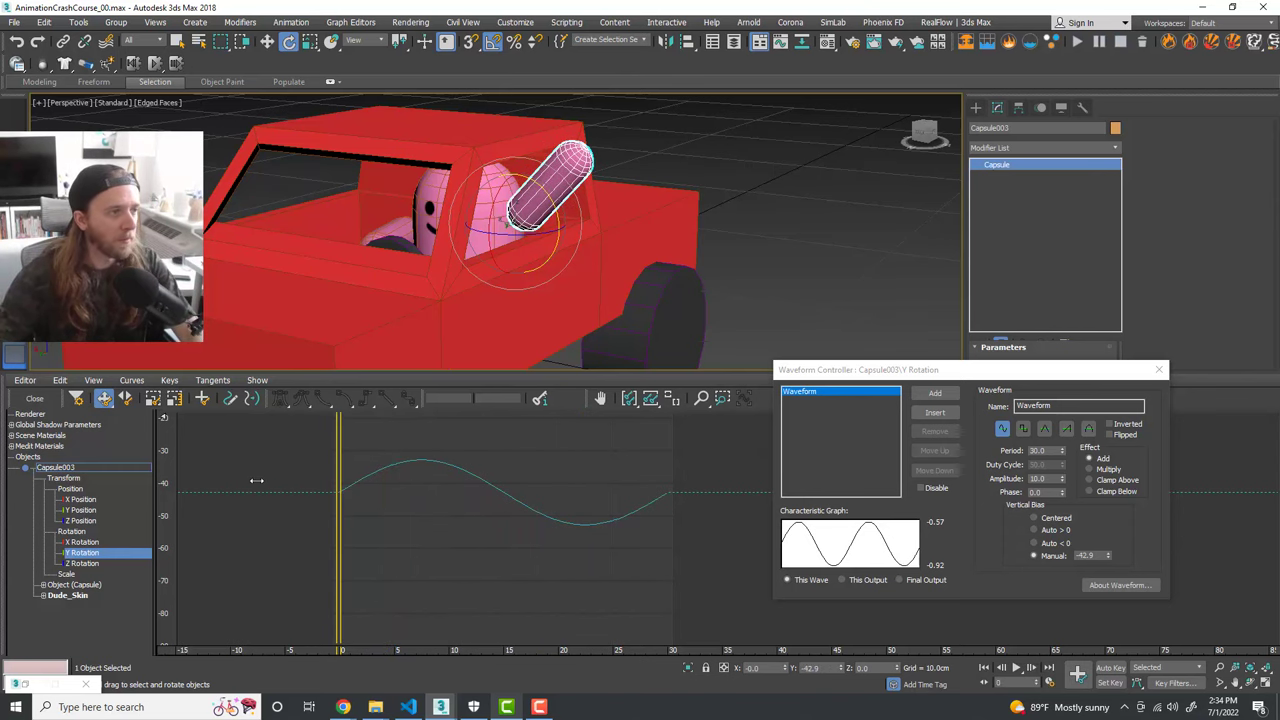
Step: Close the waveform settings and the curve editor, deselect the arm, and play the animation
click(1159, 369)
click(32, 399)
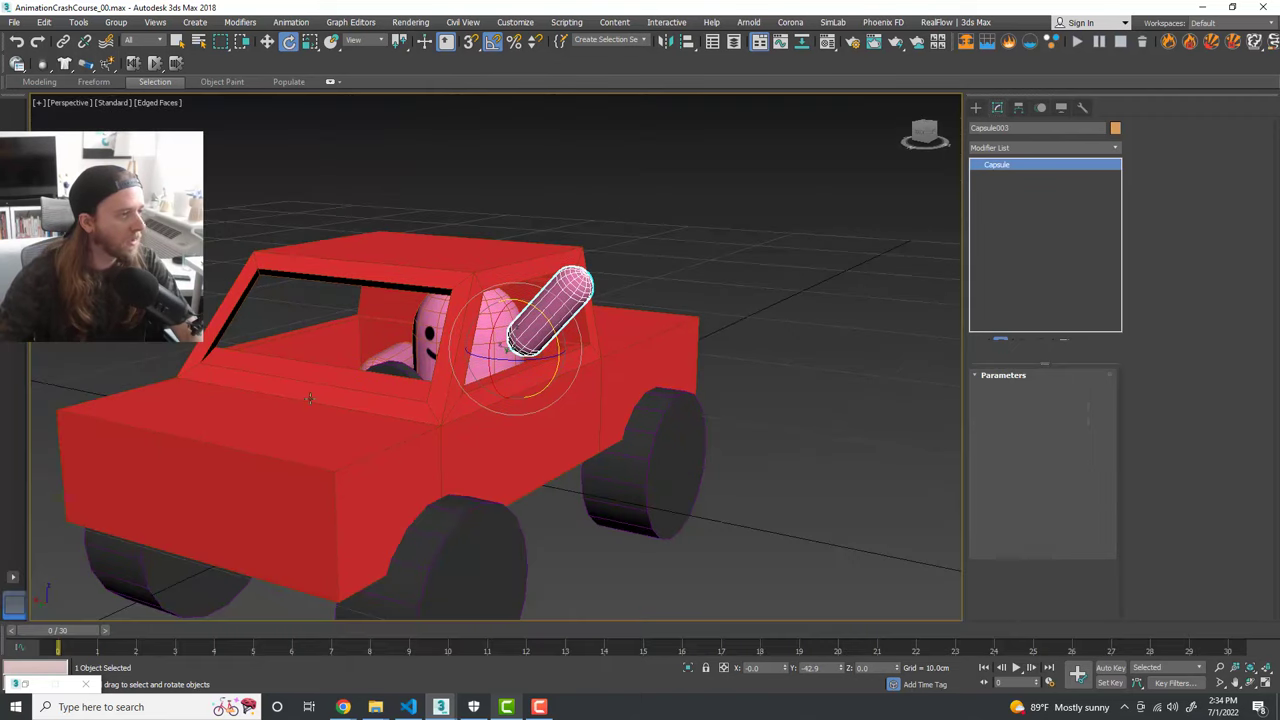
scroll(595, 357, down, 3)
click(720, 457)
click(1015, 667)
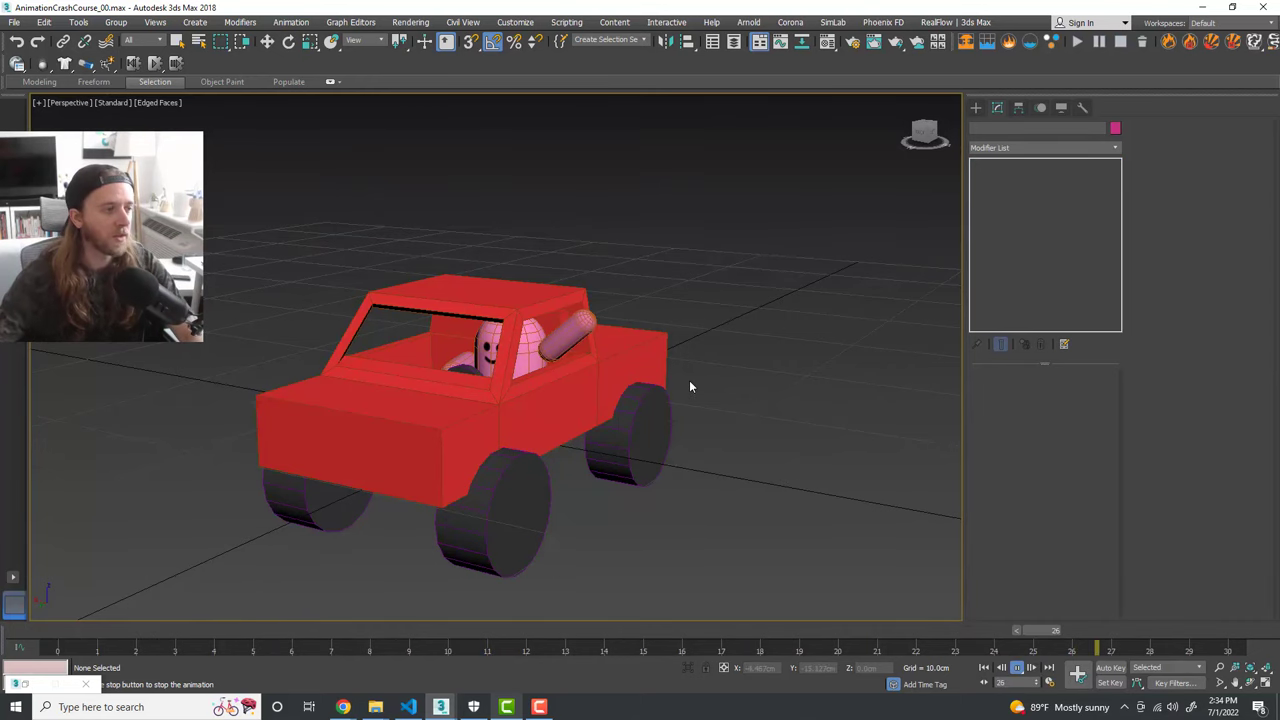
click(1018, 667)
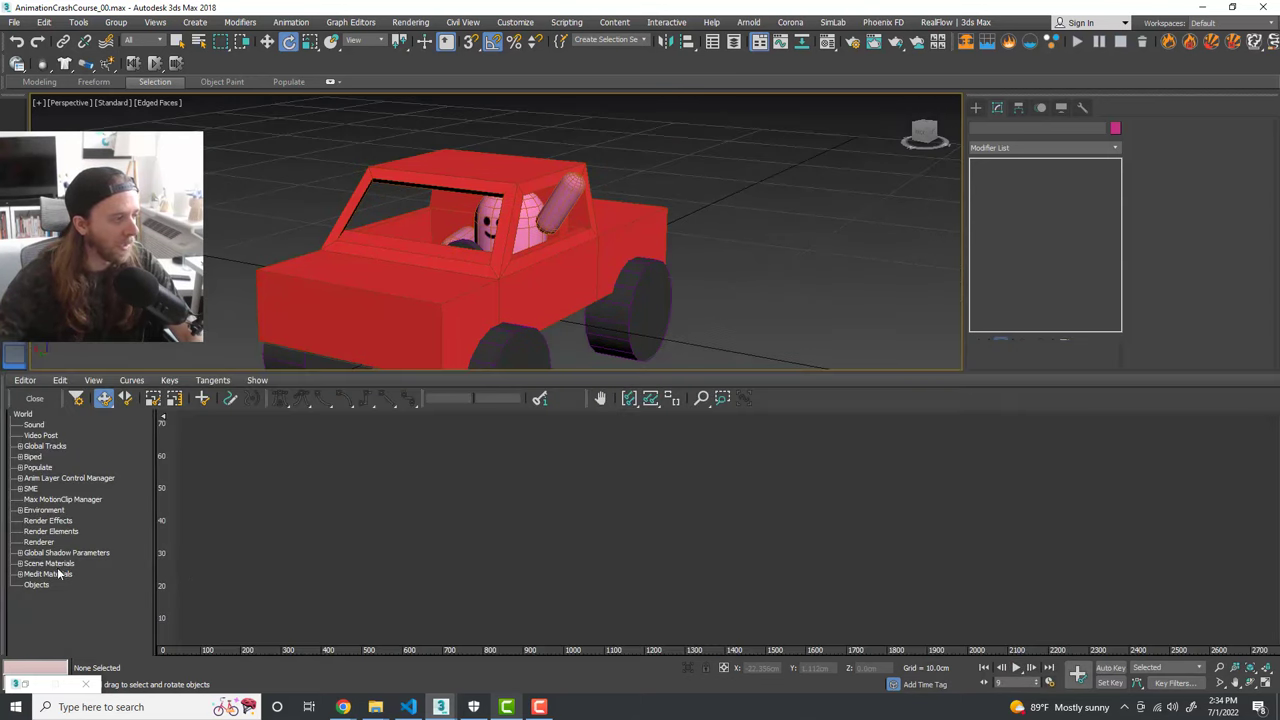
Step: Shorten the period of the arm's Y Rotation waveform to 3.7 in its controller properties and play the animation
click(556, 205)
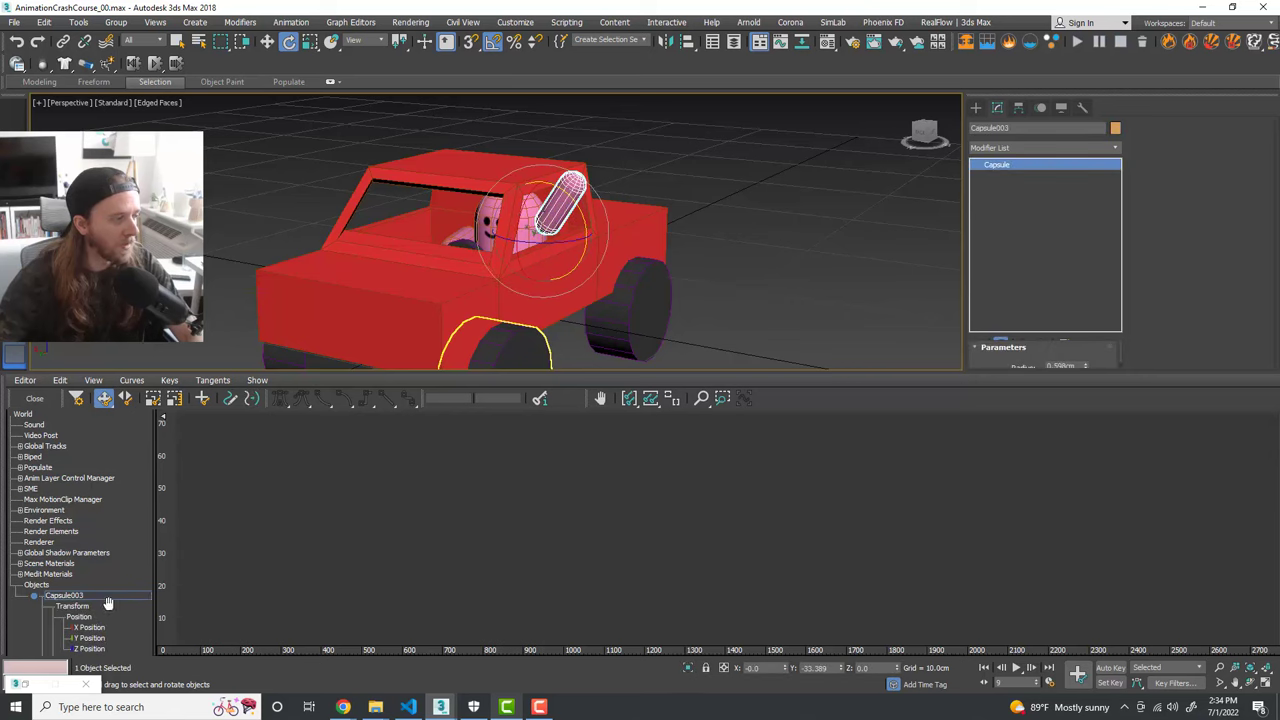
drag(108, 603, 113, 480)
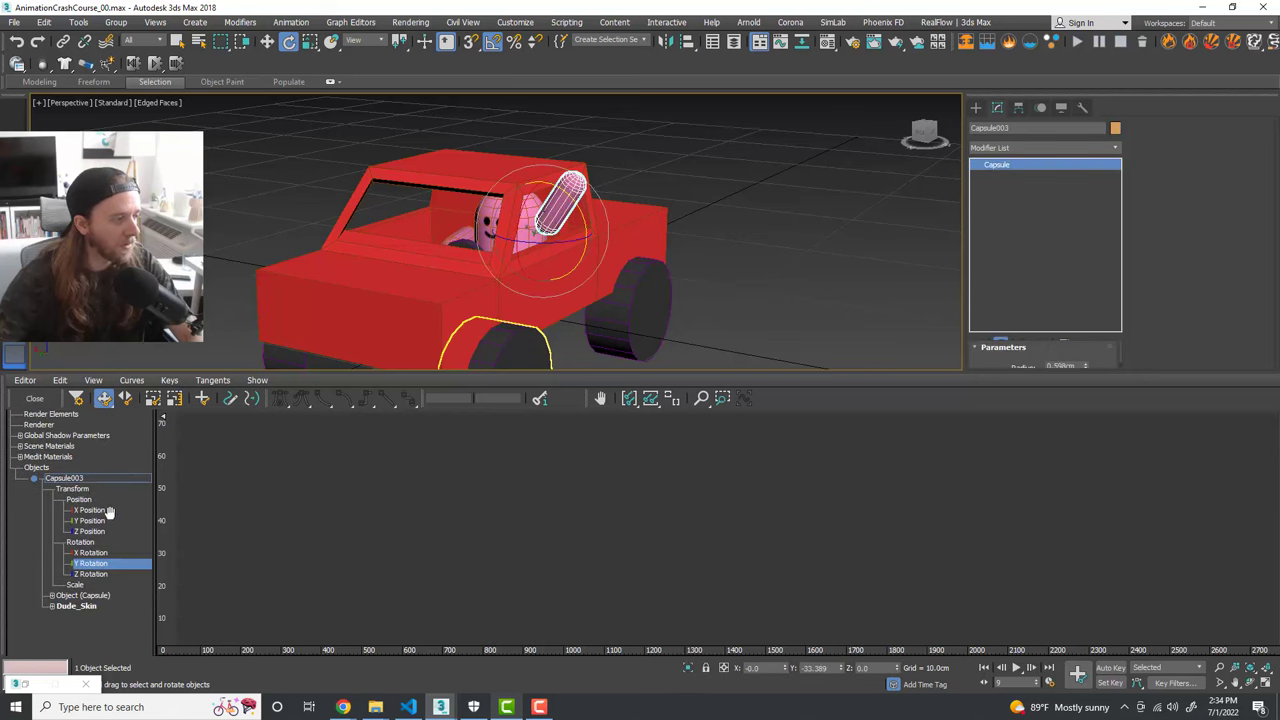
right_click(99, 566)
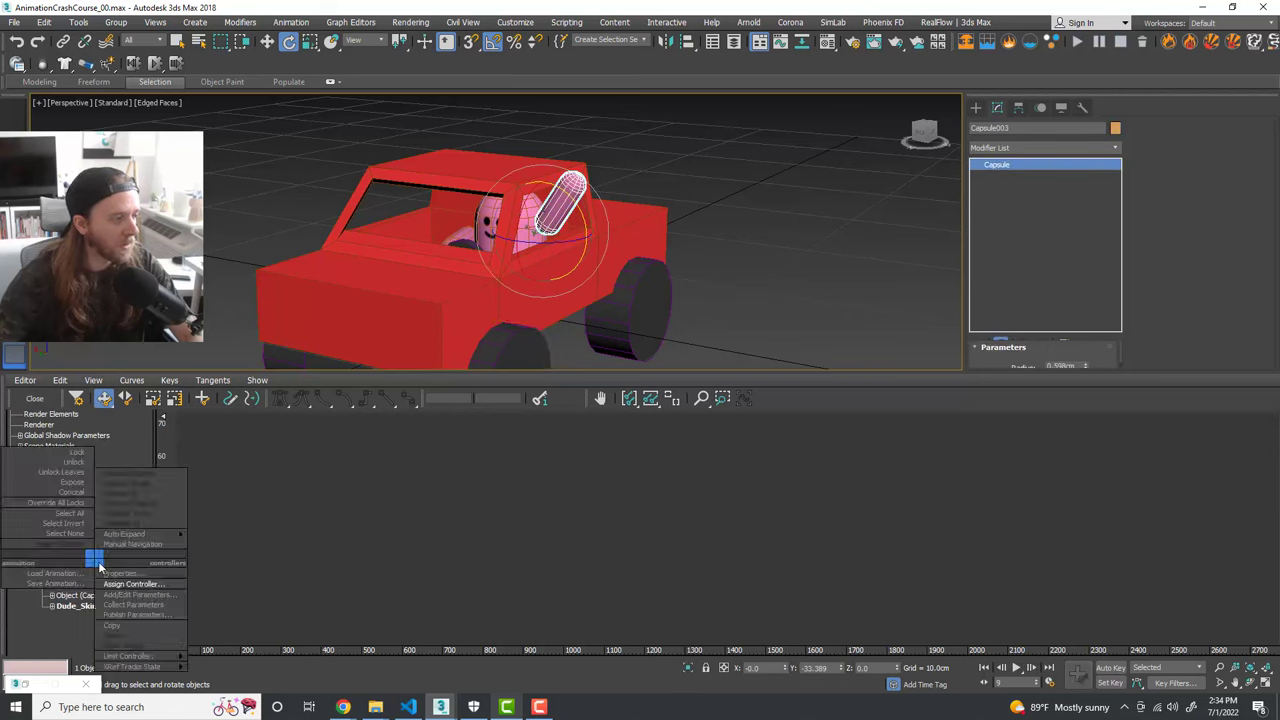
click(118, 574)
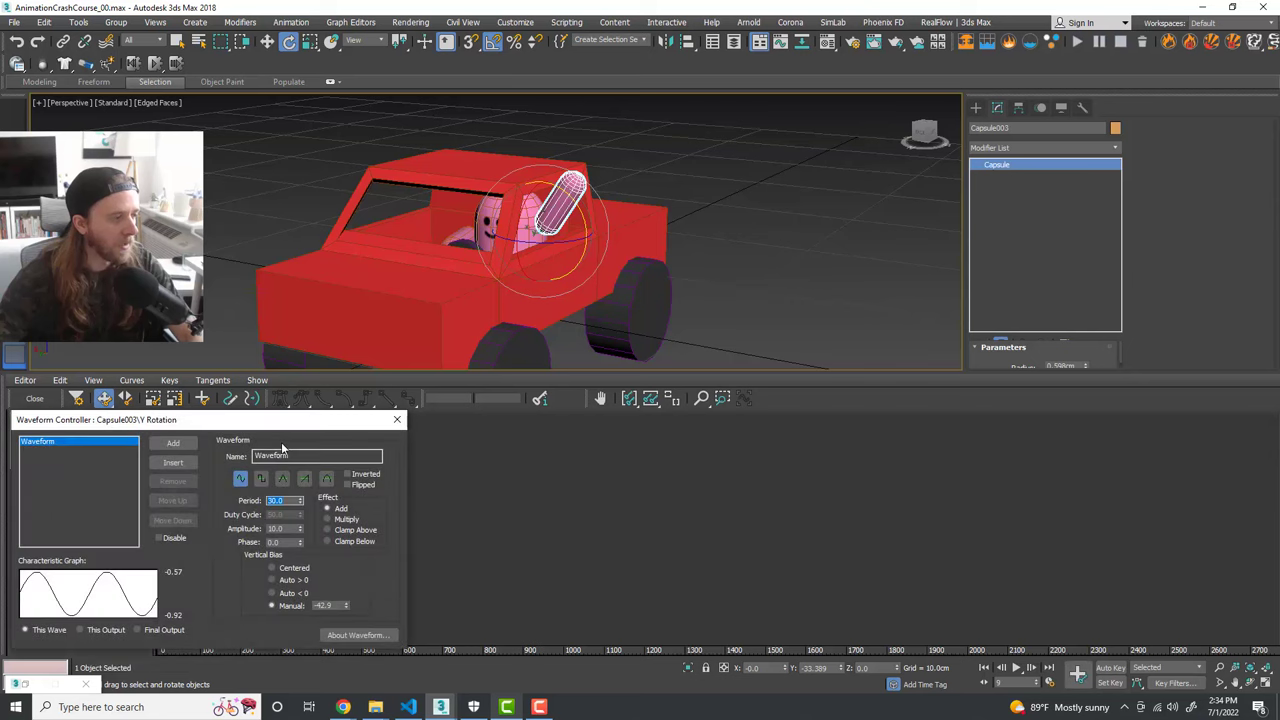
drag(272, 430, 993, 309)
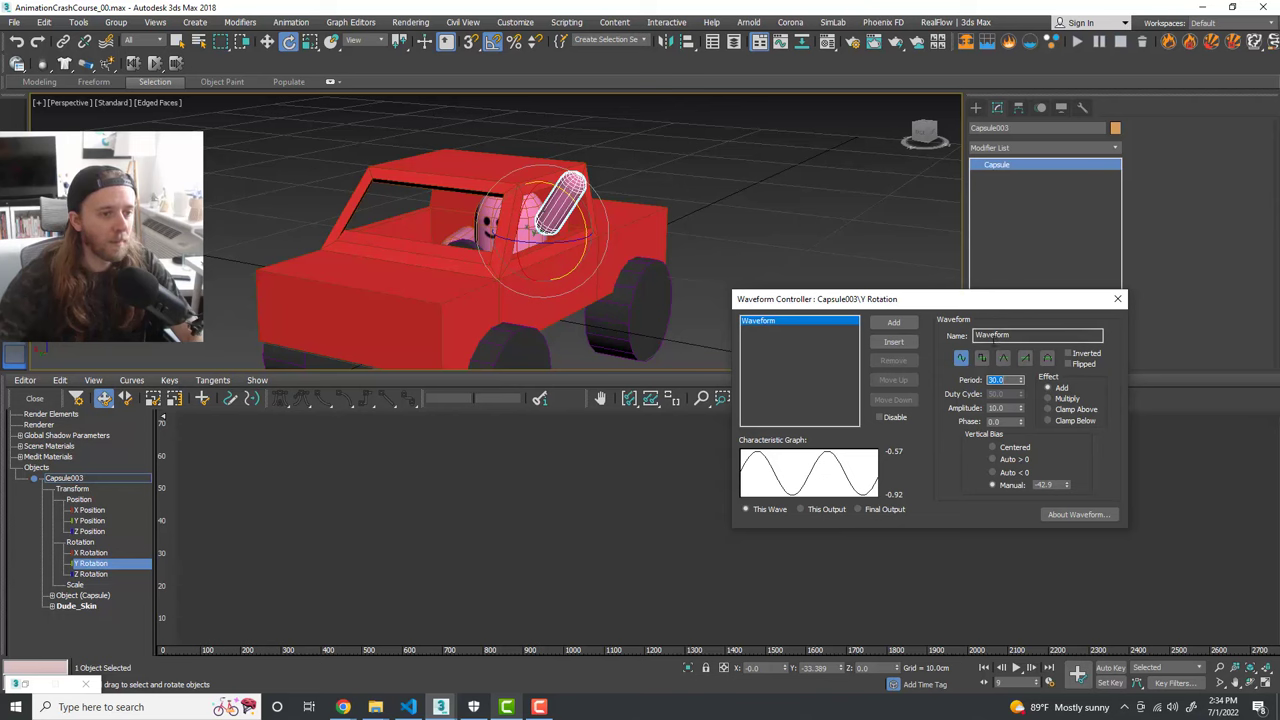
click(650, 398)
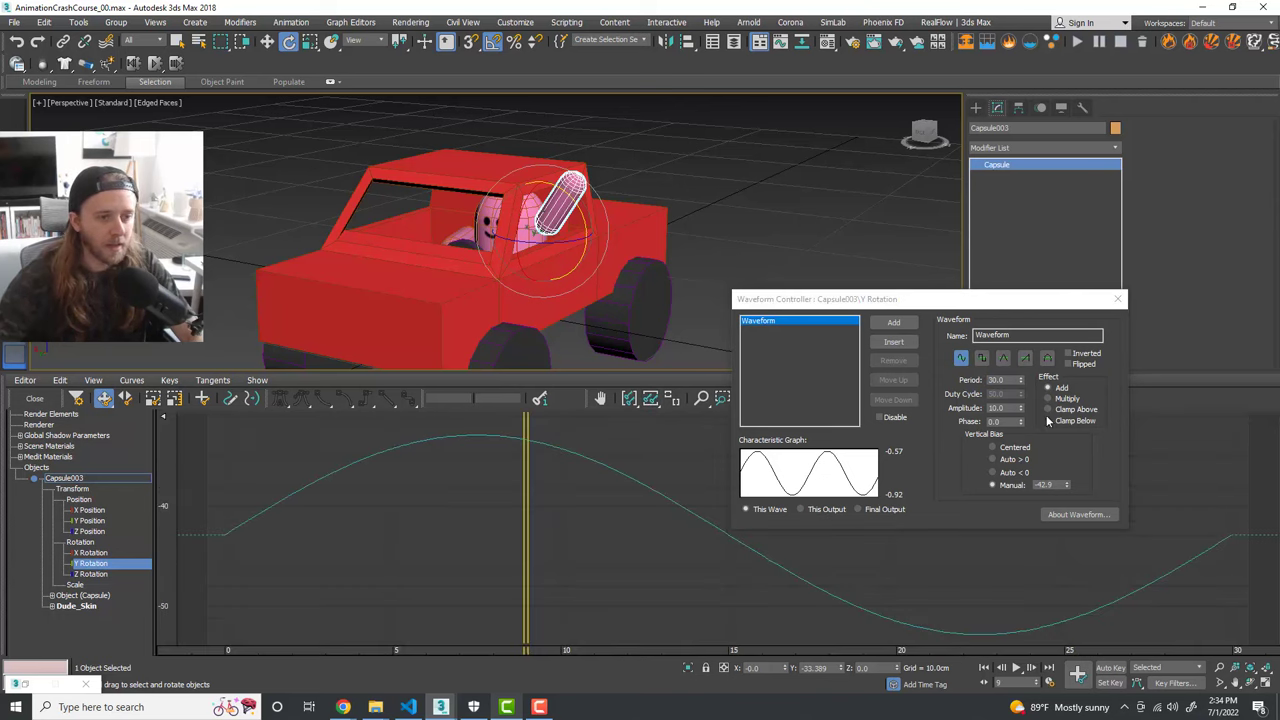
drag(1020, 384, 1048, 555)
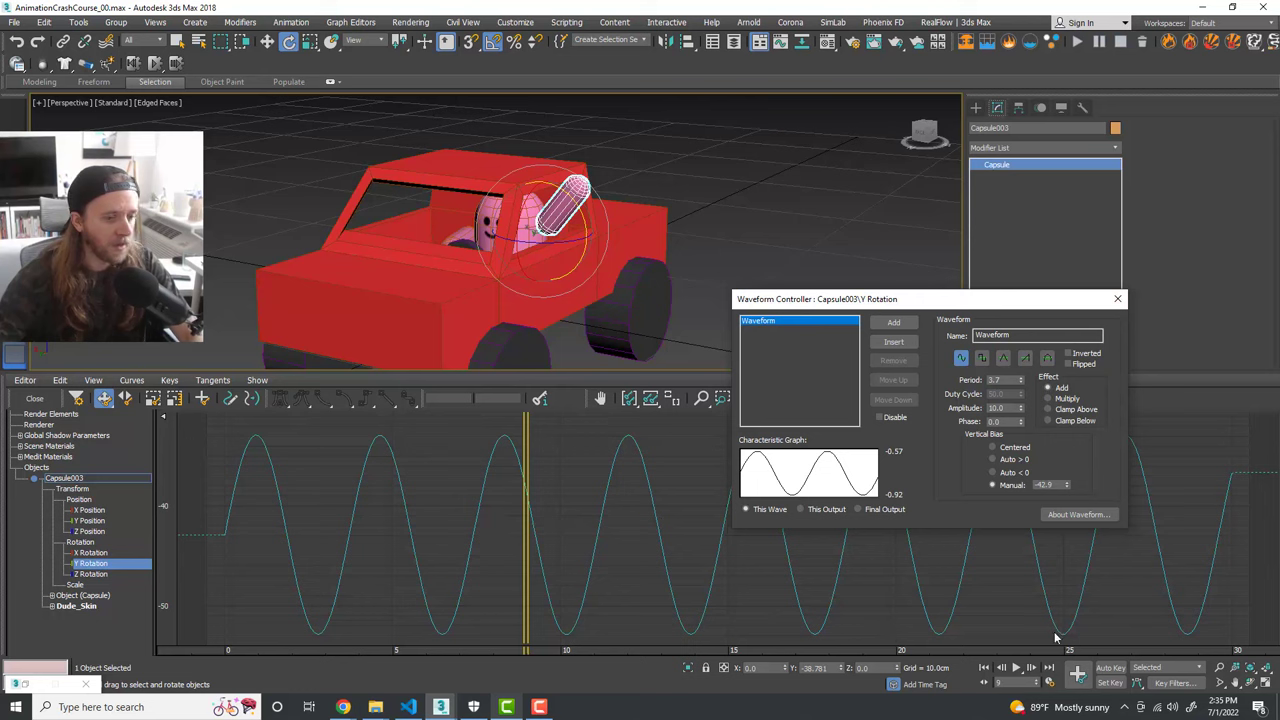
click(1017, 668)
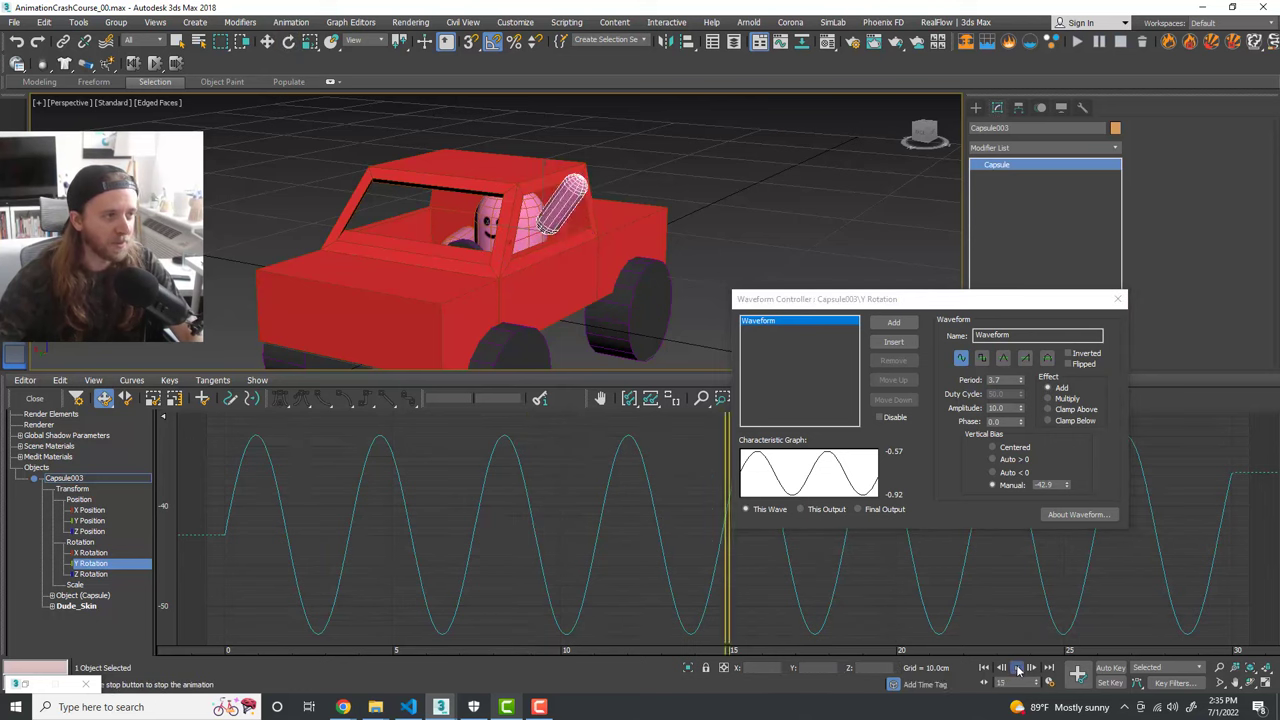
Step: Lengthen the period of the arm's Y Rotation waveform to 6.7 and play the animation to check the wave's speed
click(1017, 668)
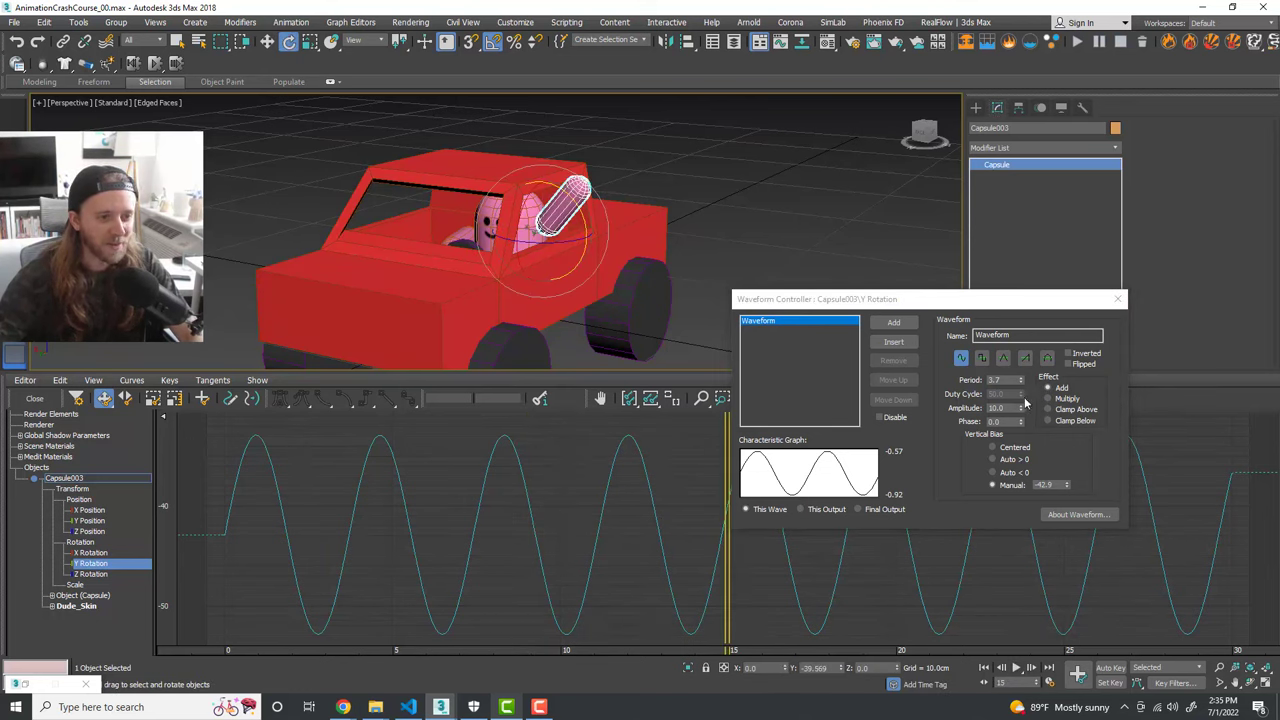
drag(1021, 386, 1015, 360)
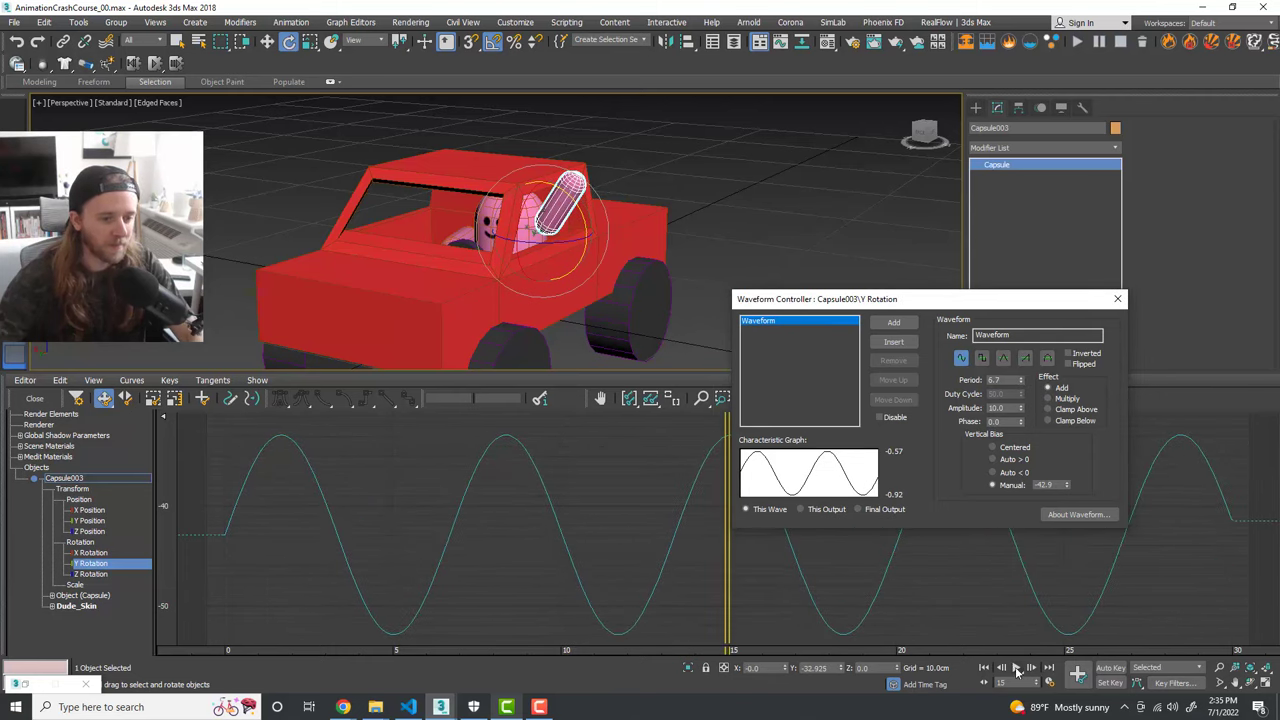
click(1017, 671)
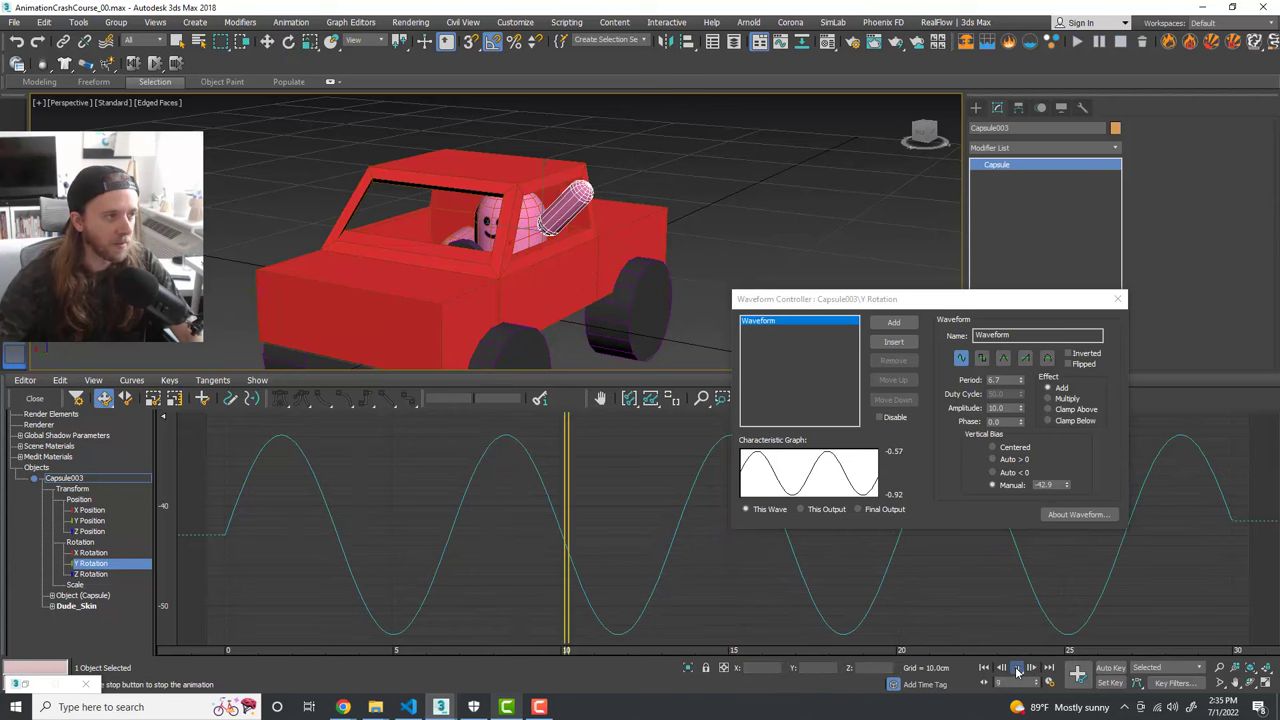
click(1017, 671)
key(e)
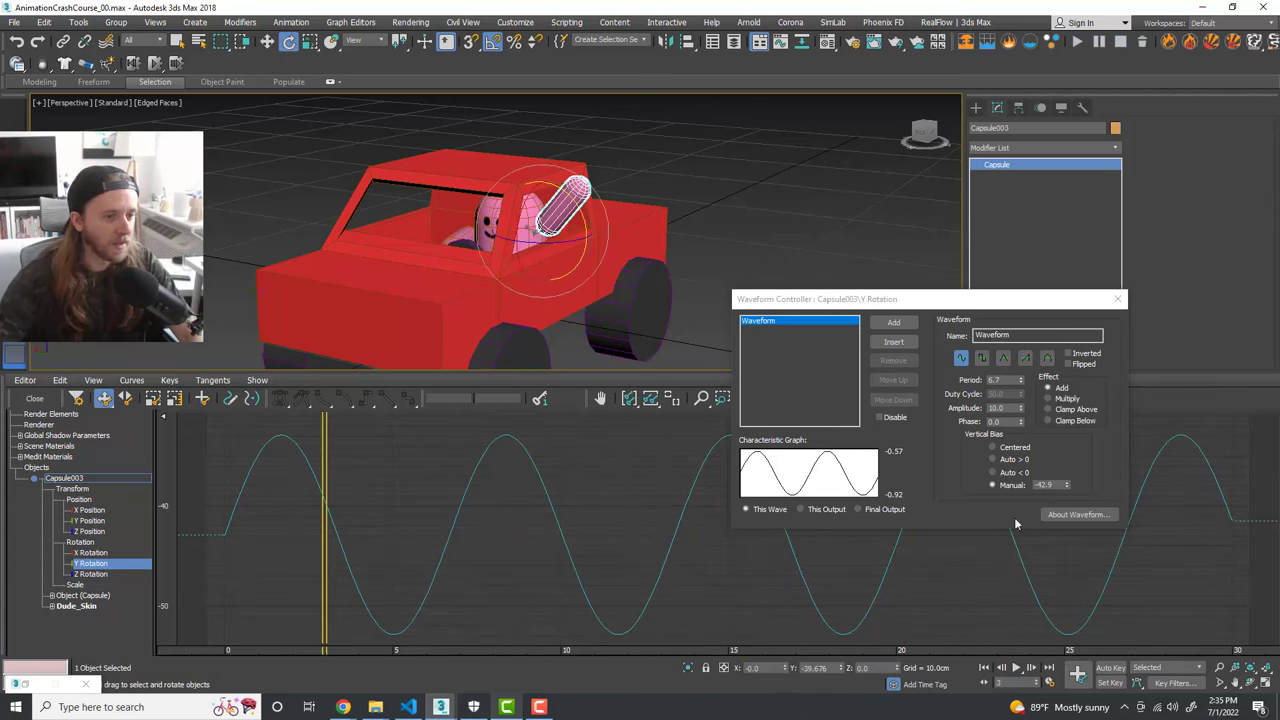
Step: Set the waveform's period to 8.6 and play the animation to check the slower wave
drag(1020, 381, 1019, 368)
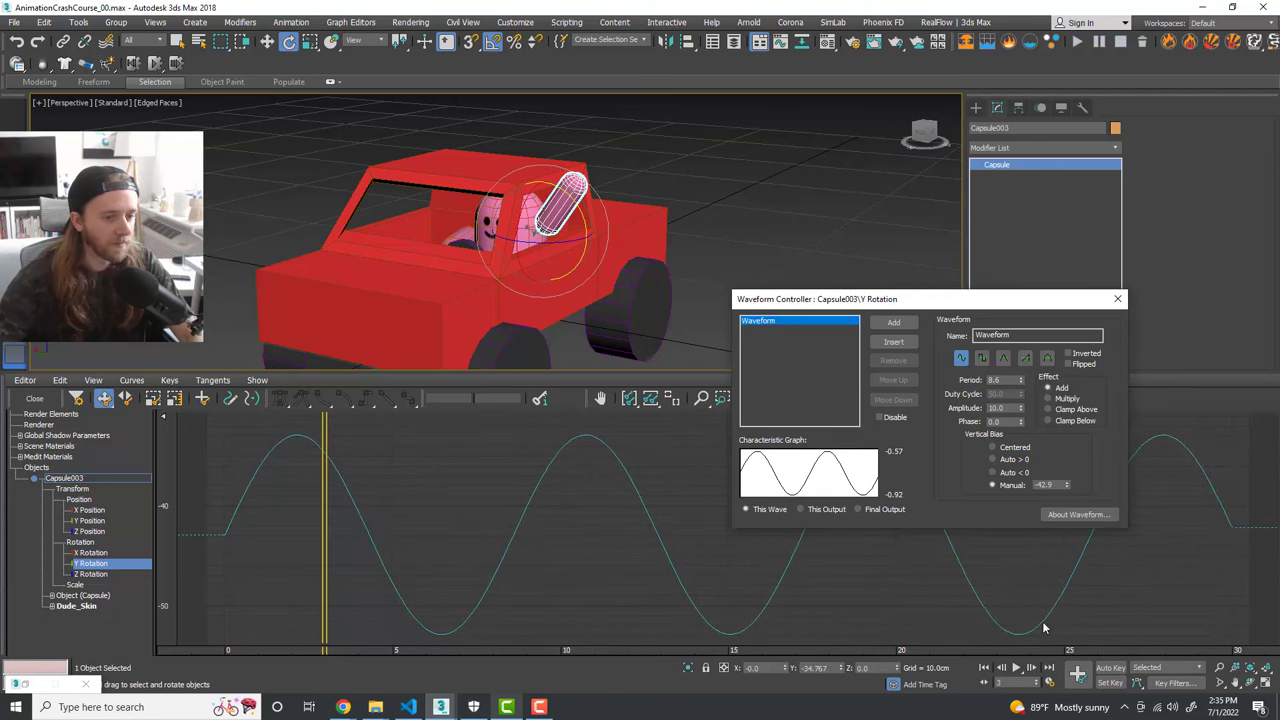
click(1017, 668)
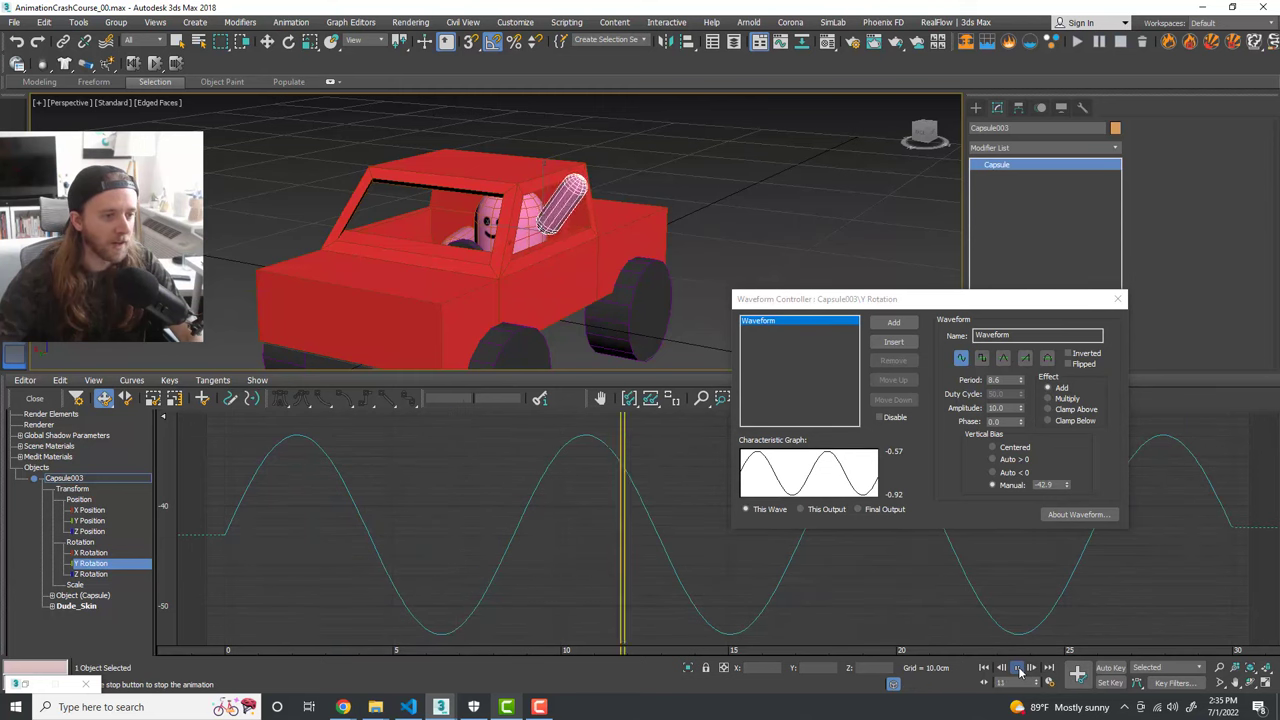
click(1017, 668)
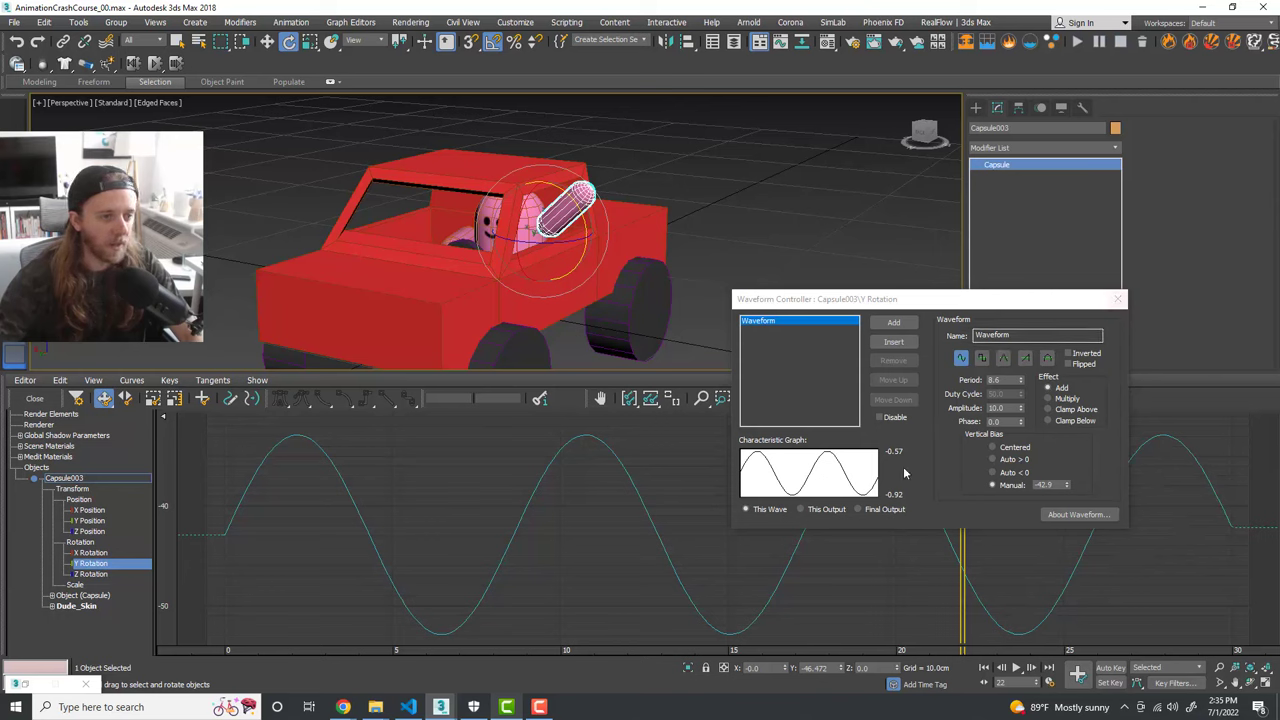
Step: Try the square and sawtooth wave shapes on the arm's Y Rotation, playing the animation with each
click(981, 359)
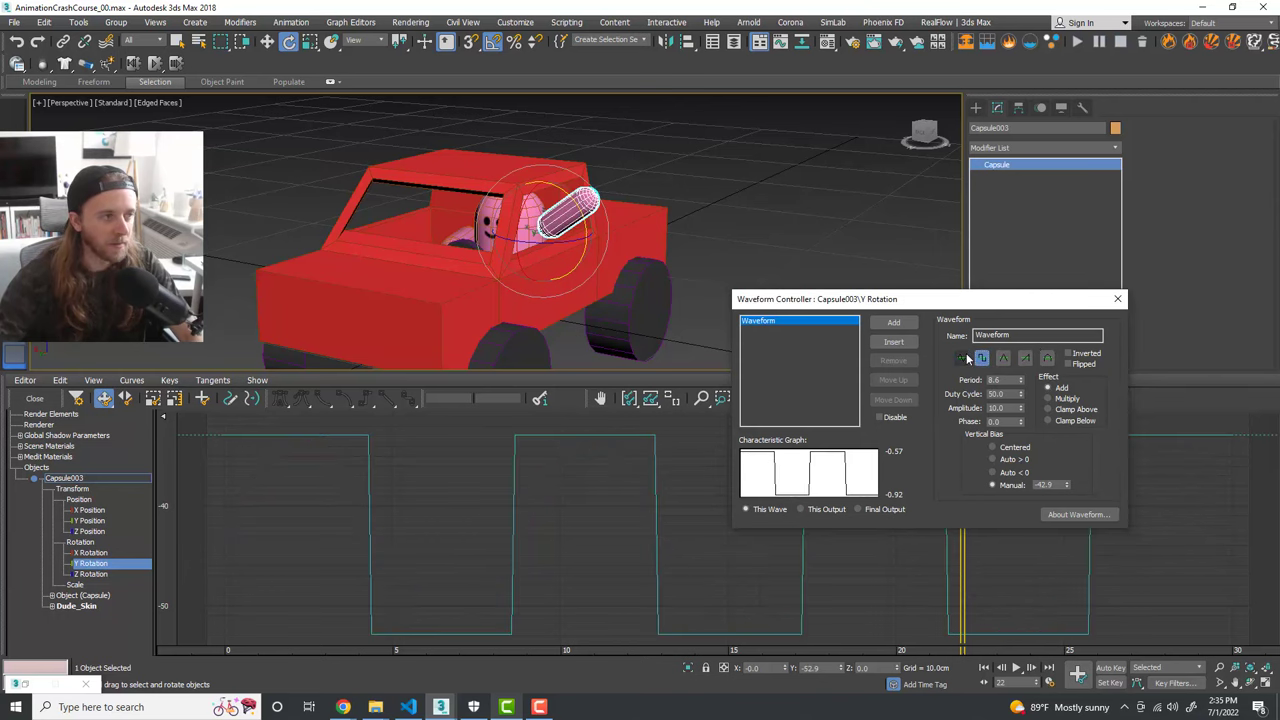
click(1016, 668)
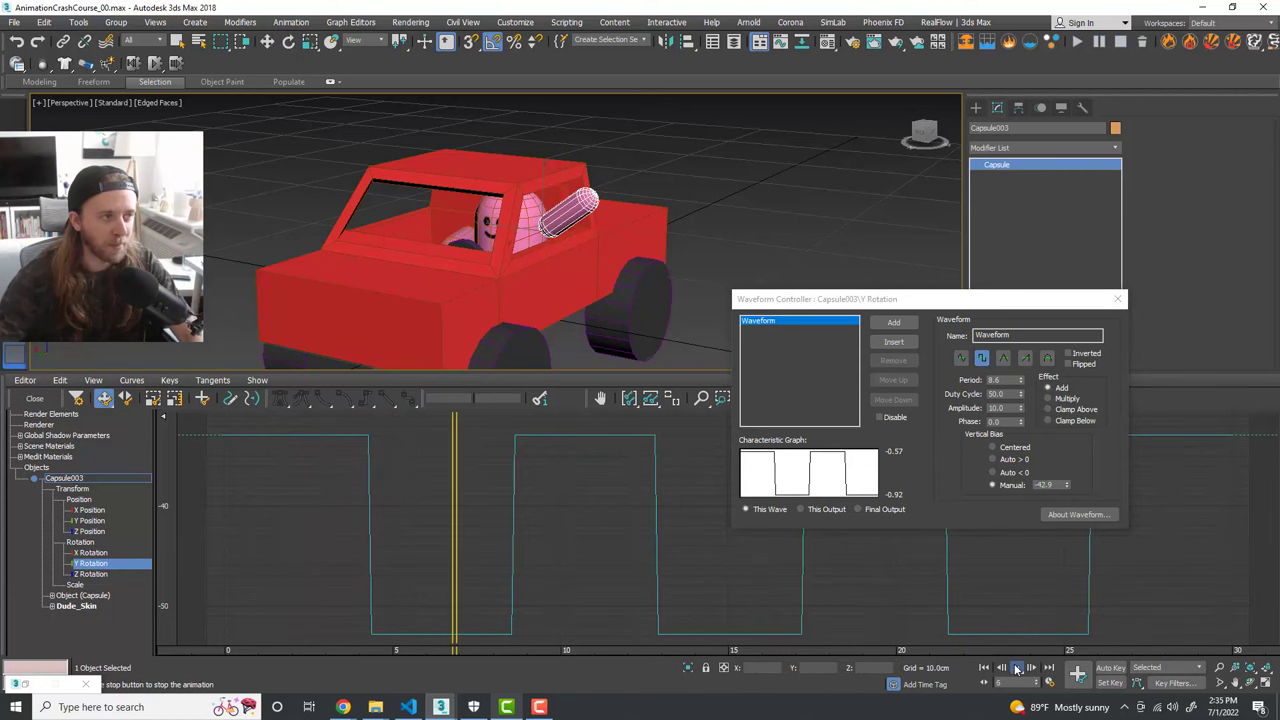
click(1016, 668)
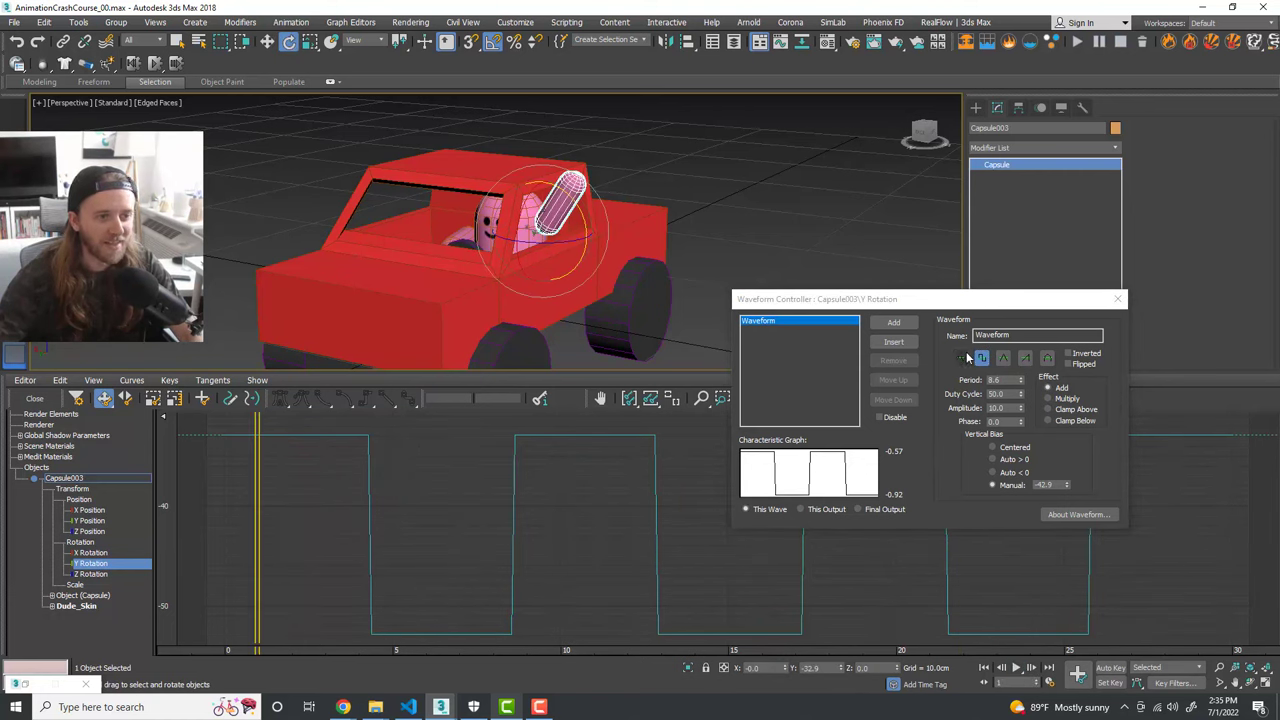
click(1027, 362)
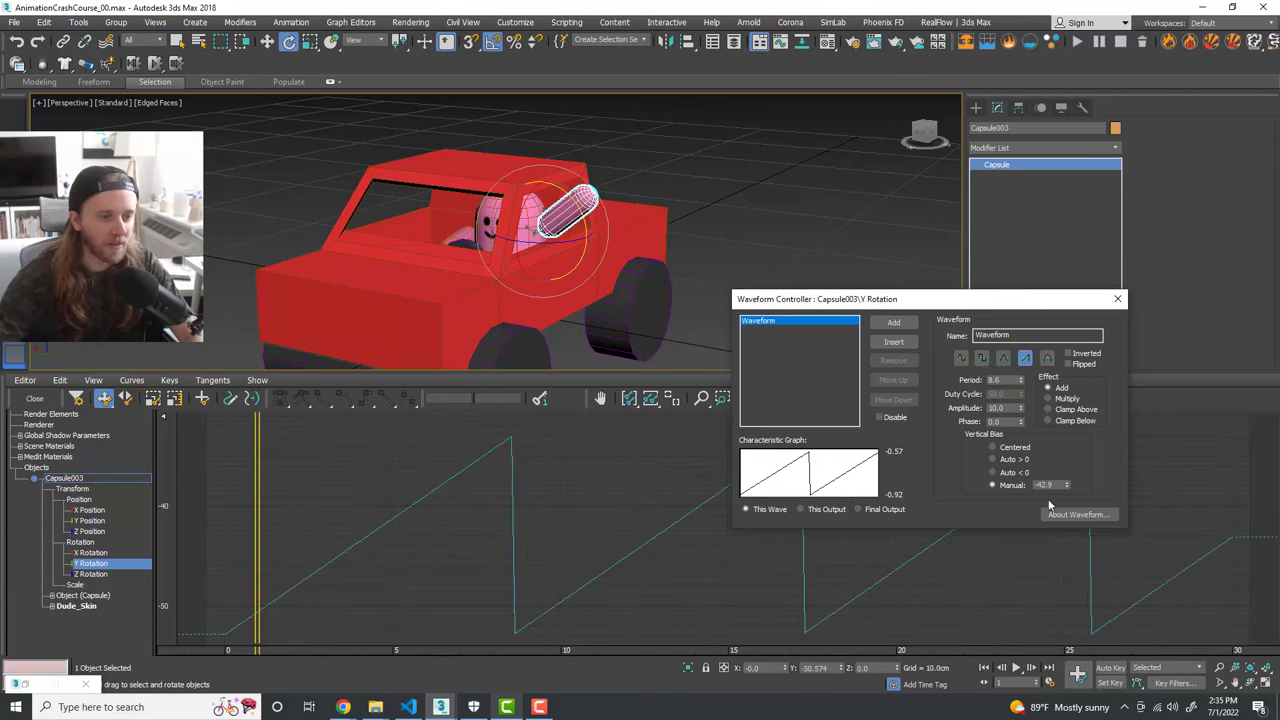
click(1016, 668)
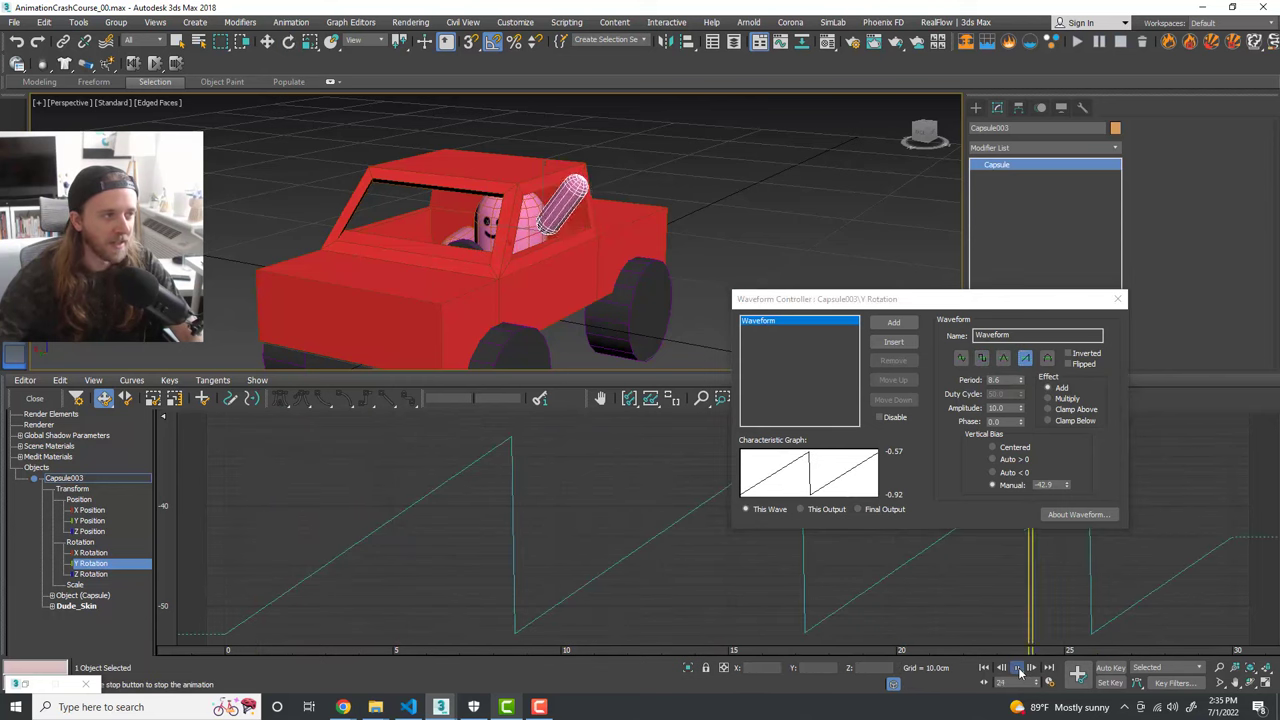
Step: Return the waveform to the sine shape, preview the motion, and close the waveform settings
click(962, 359)
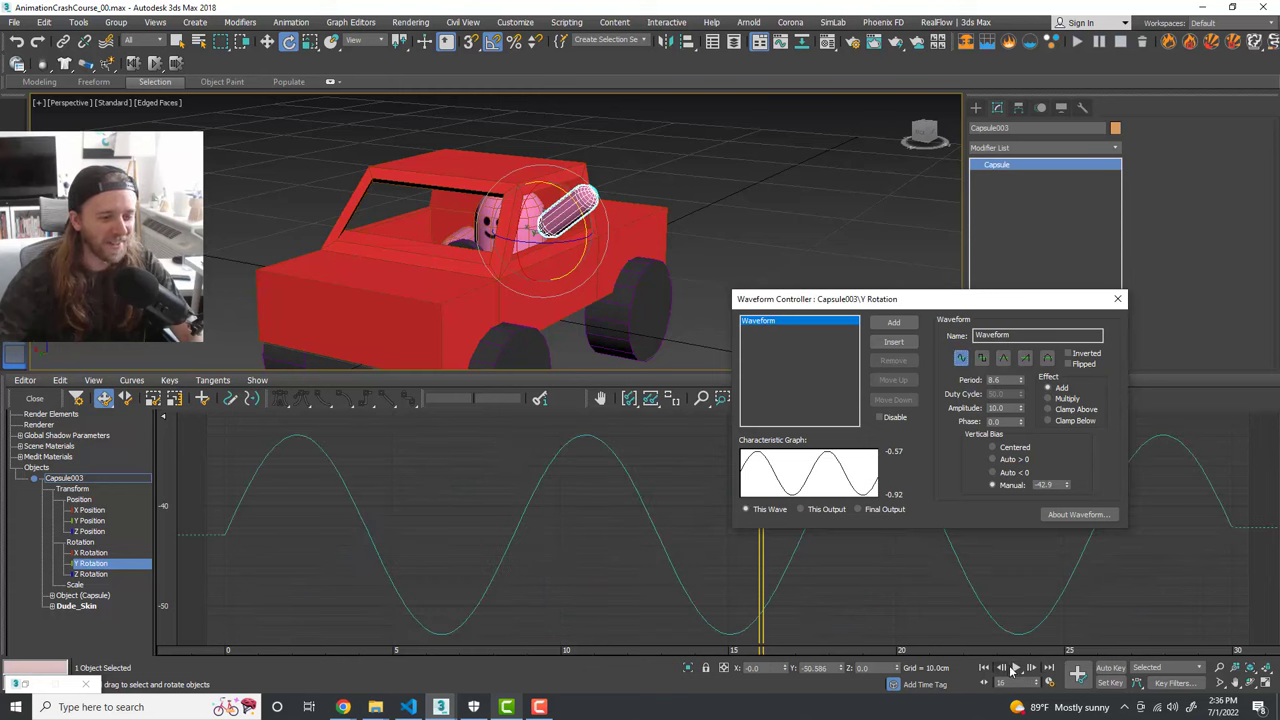
click(1013, 668)
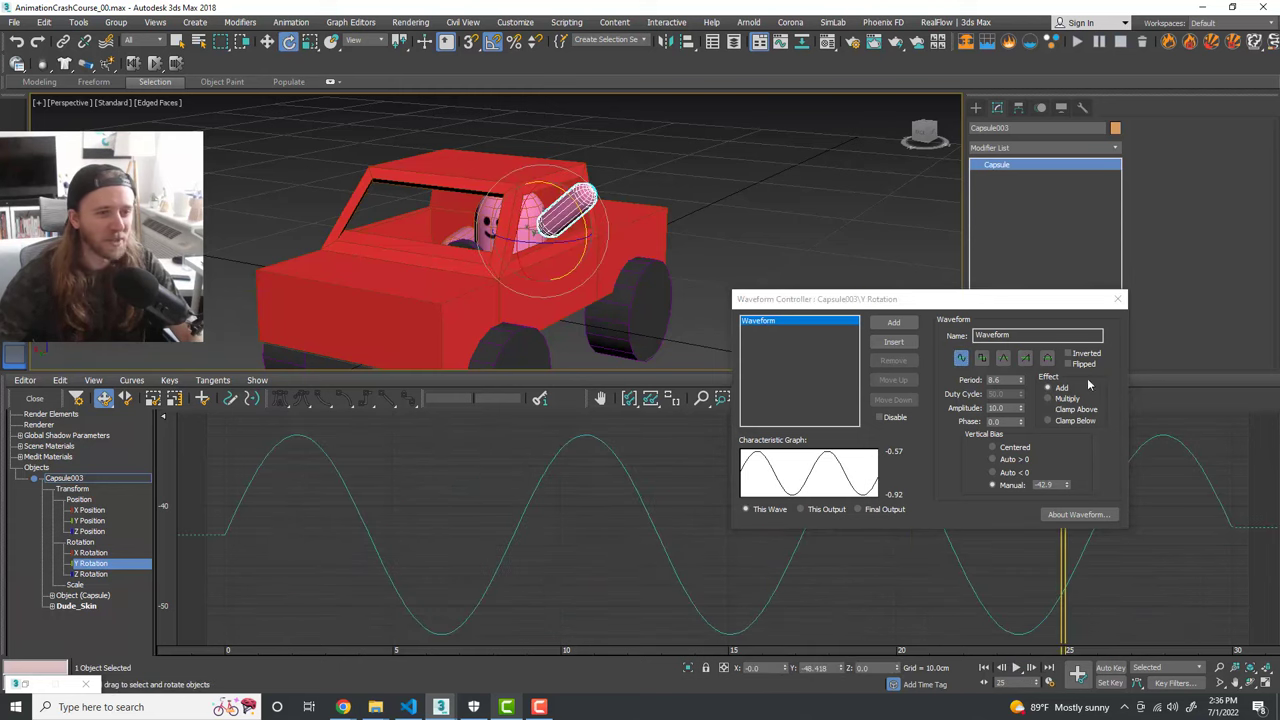
click(1118, 302)
click(1118, 302)
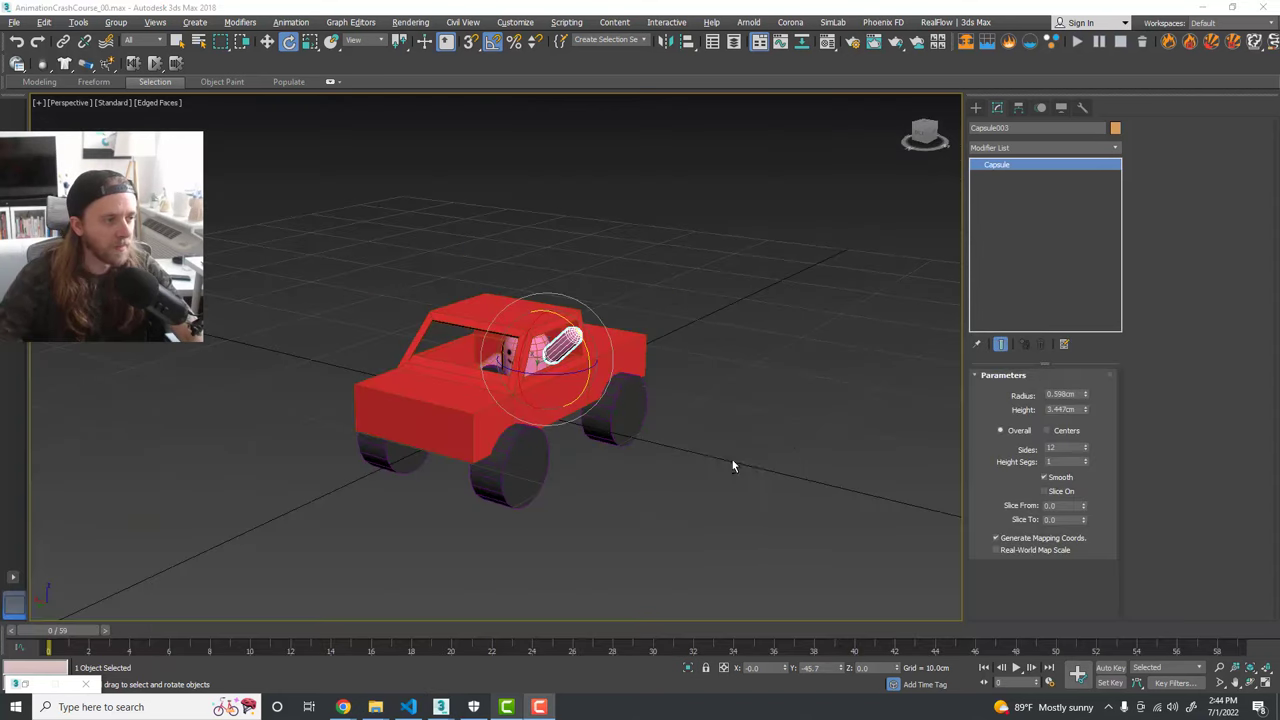
Step: Play the arm's waving motion with the whole truck in view, then return to frame 0 and deselect the arm
middle_drag(732, 464, 767, 447)
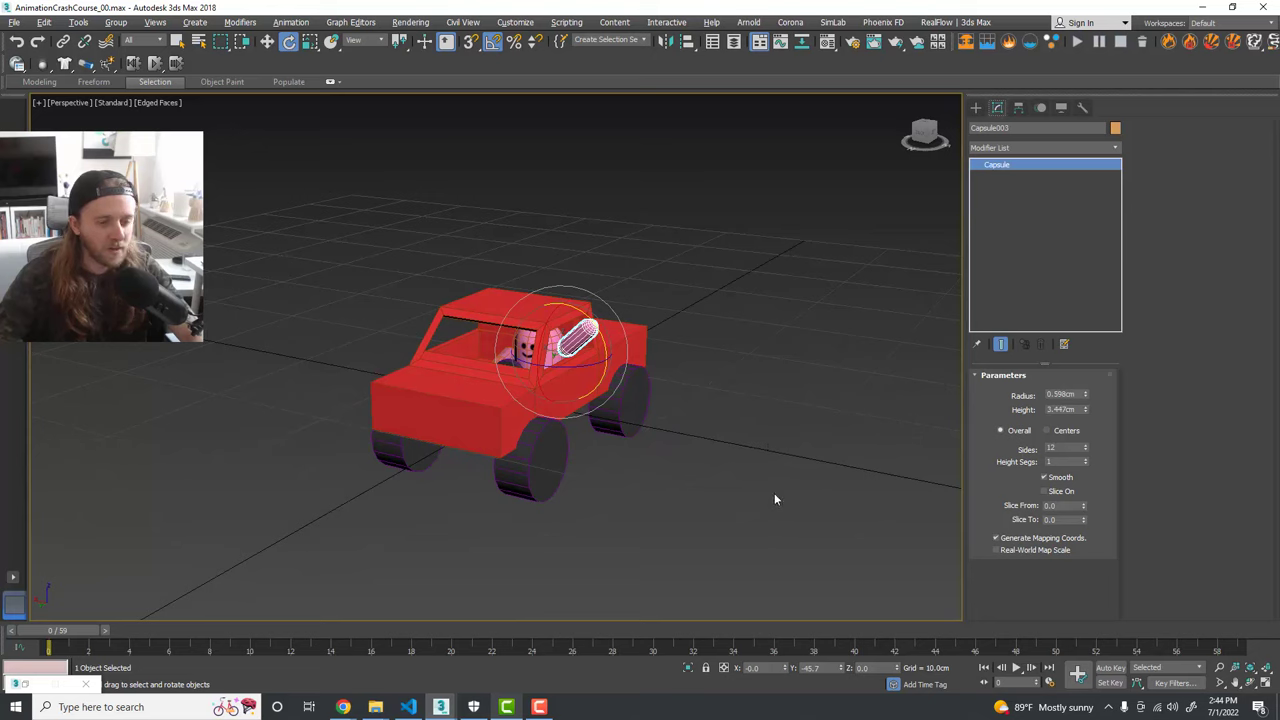
click(1017, 668)
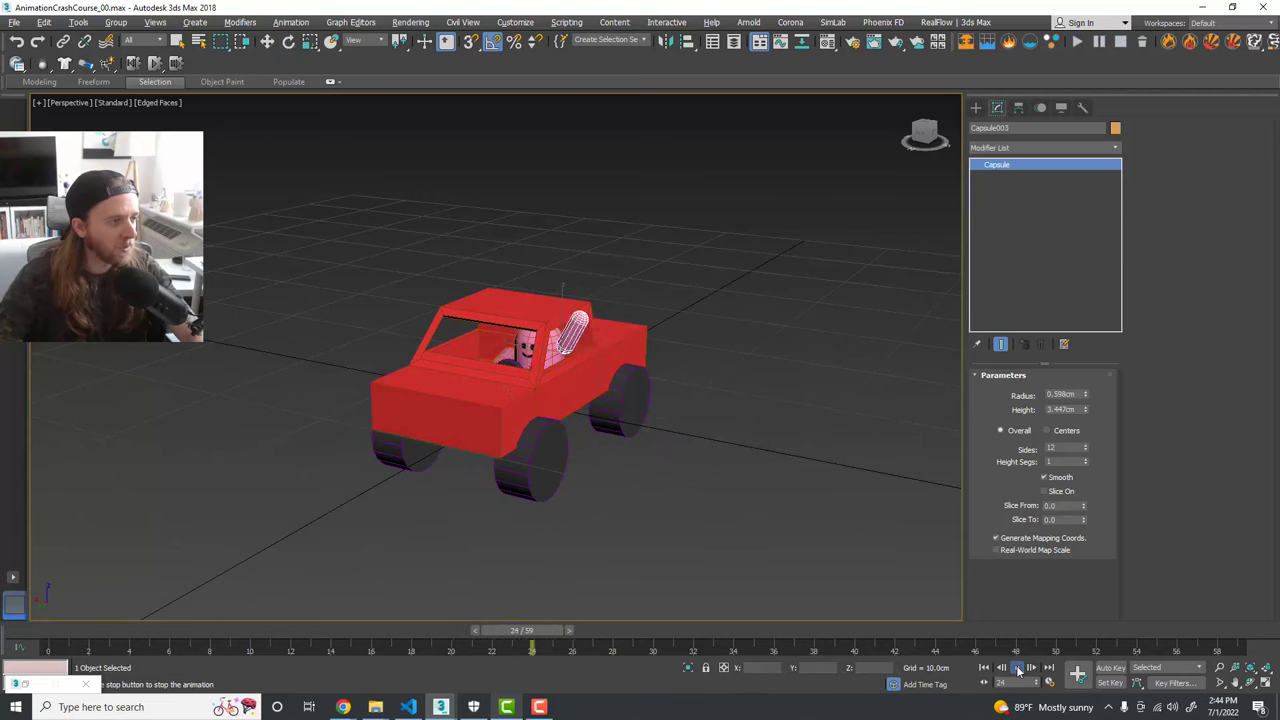
click(1017, 668)
key(e)
drag(457, 630, 40, 615)
click(505, 513)
Step: Switch from the perspective view to a maximized Top view with the truck and open space around it
scroll(599, 436, down, 3)
alt+middle_drag(599, 436, 653, 462)
key(alt+w)
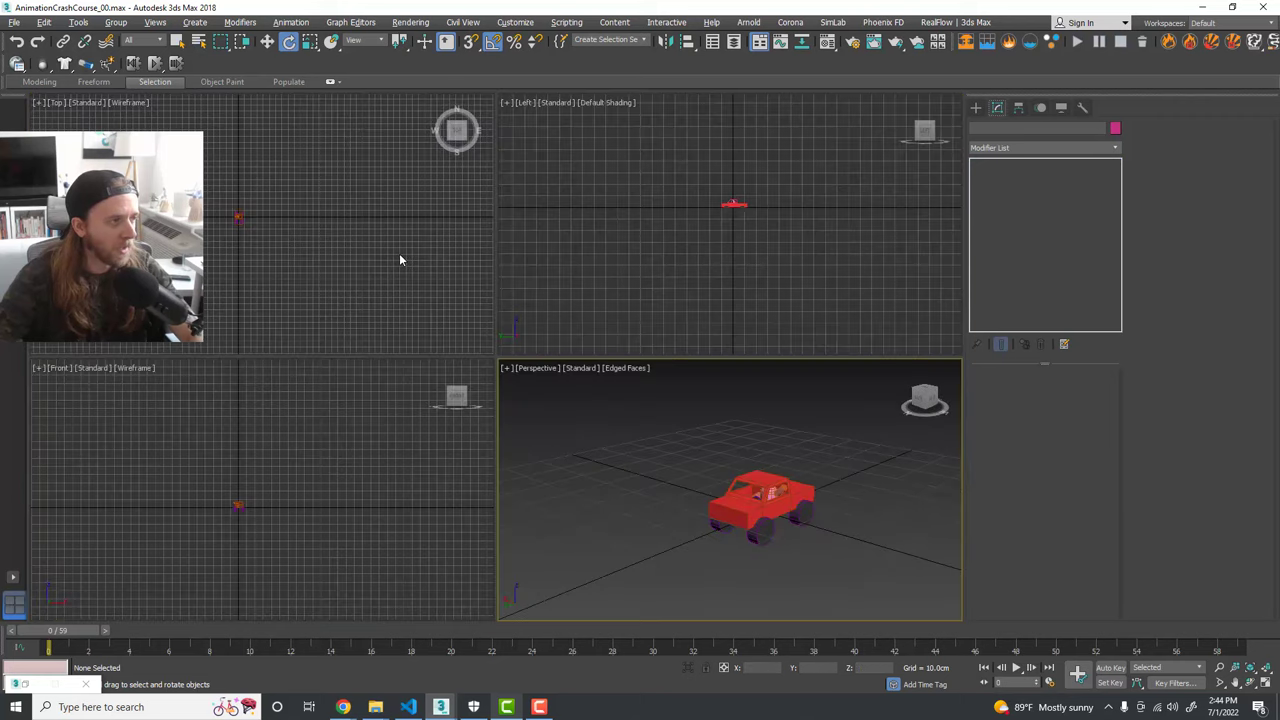
key(alt+w)
scroll(567, 314, up, 4)
scroll(567, 314, down, 2)
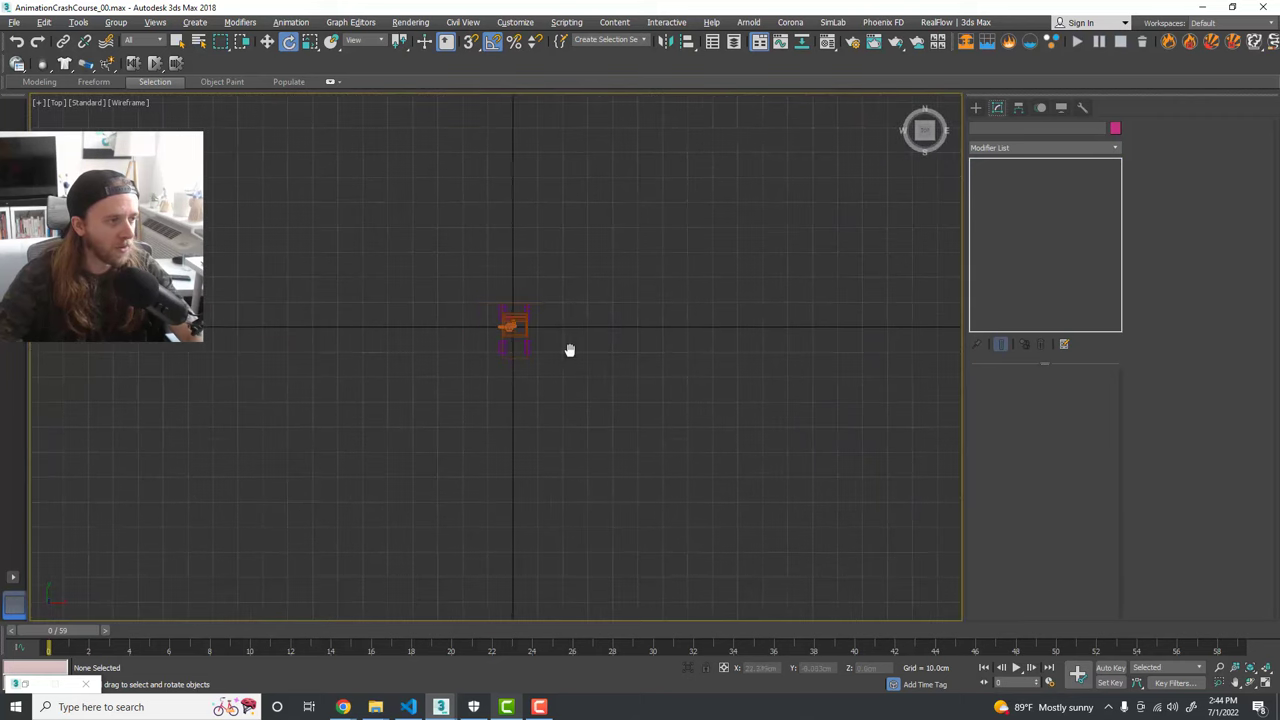
Step: Draw a closed, smooth six-vertex Line spline around the truck in the Top view as a curved loop
middle_drag(569, 349, 656, 349)
click(977, 107)
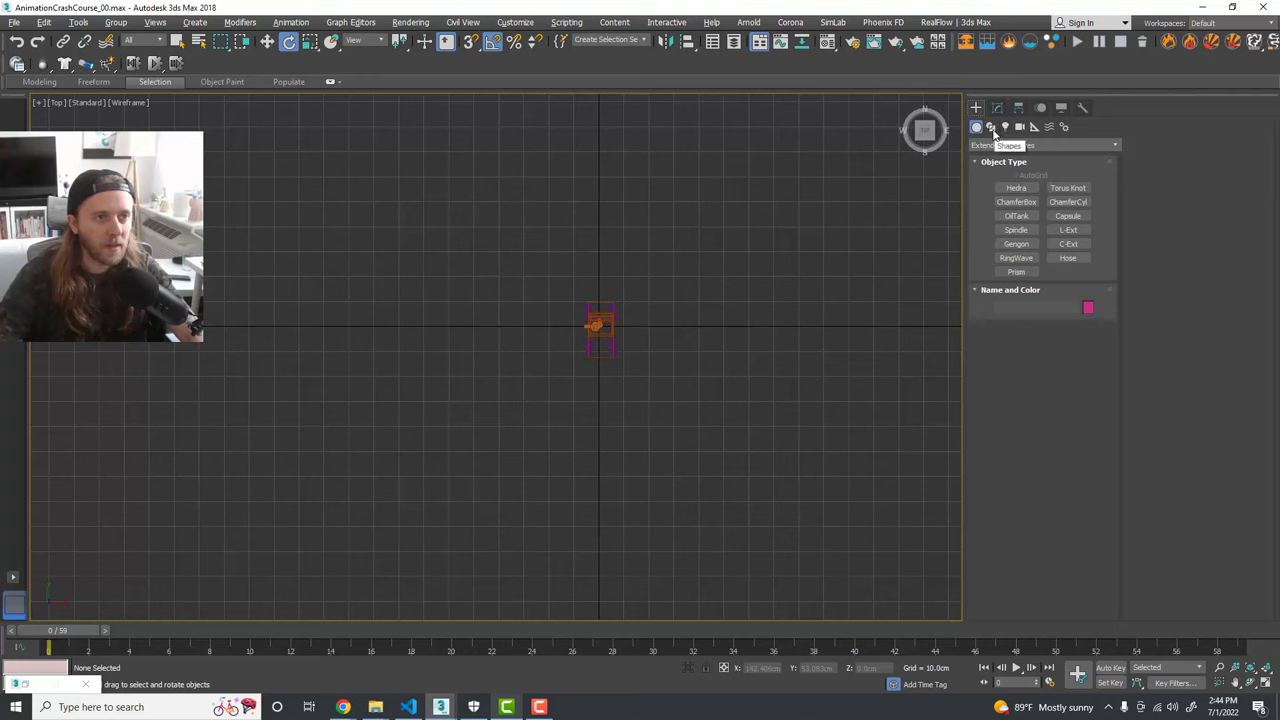
click(991, 128)
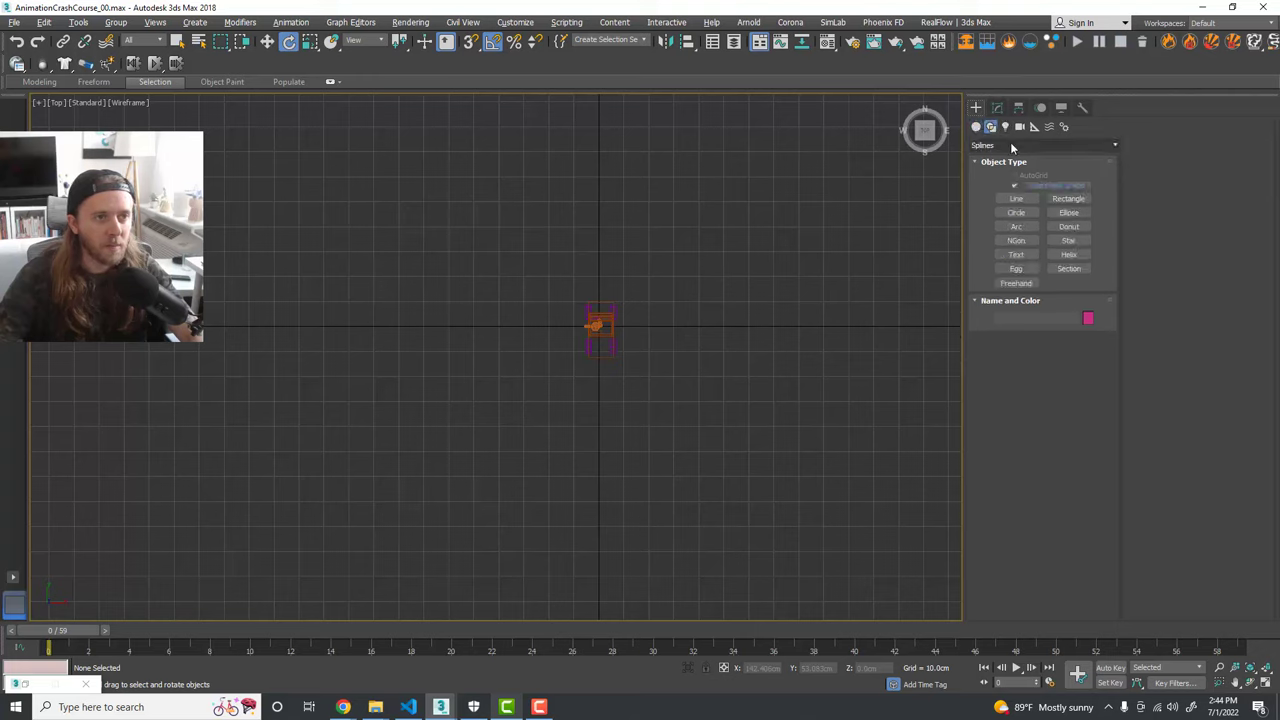
click(1017, 199)
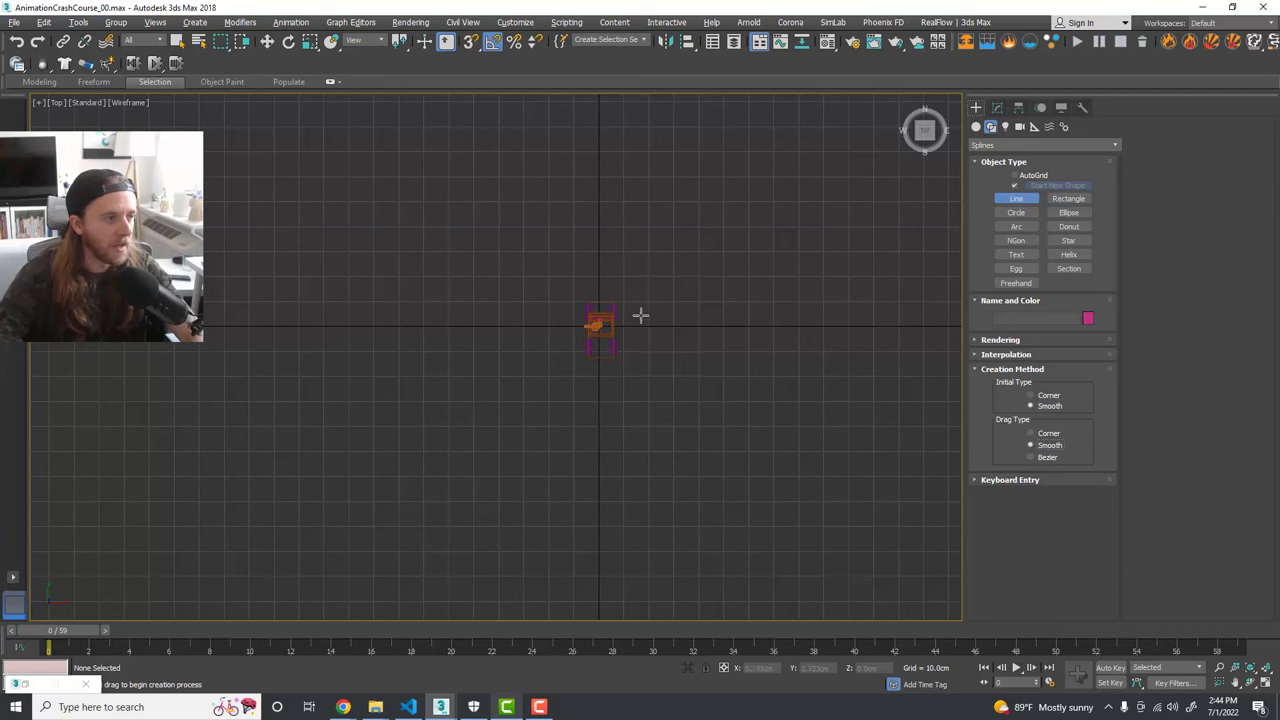
scroll(714, 334, down, 2)
scroll(677, 331, up, 2)
scroll(677, 331, down, 1)
middle_drag(728, 340, 646, 339)
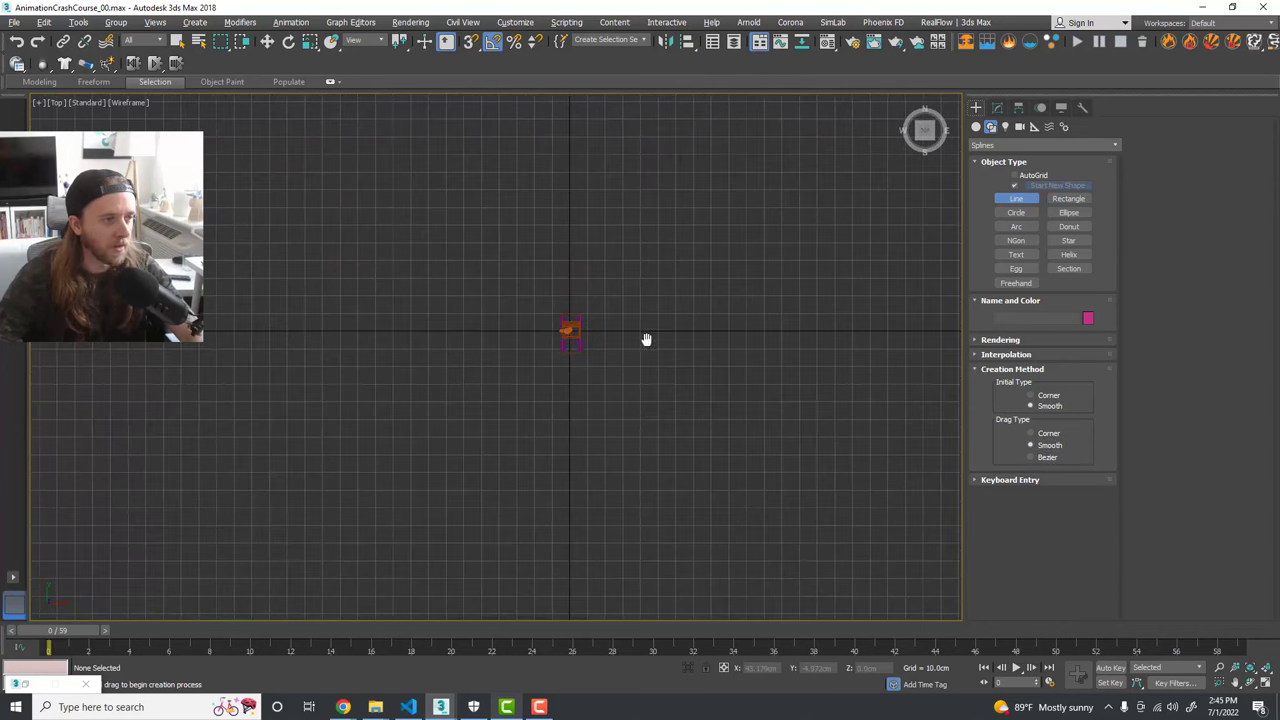
click(663, 381)
click(710, 266)
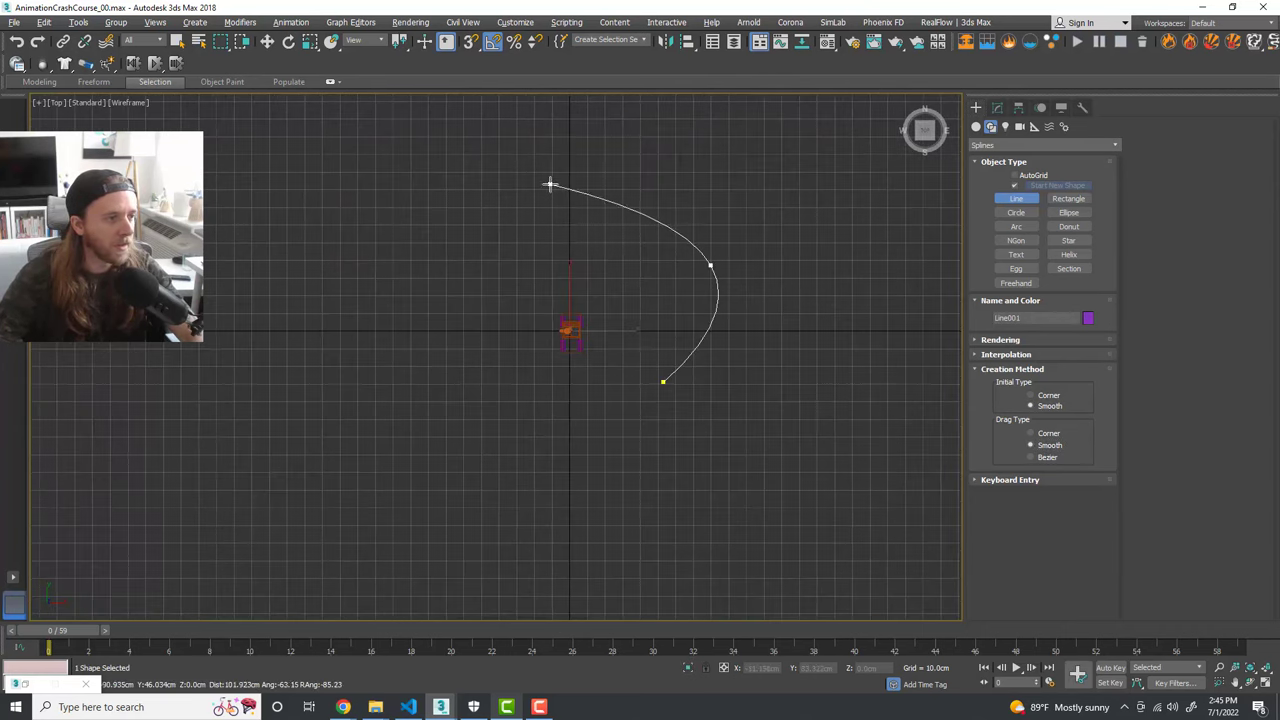
click(551, 202)
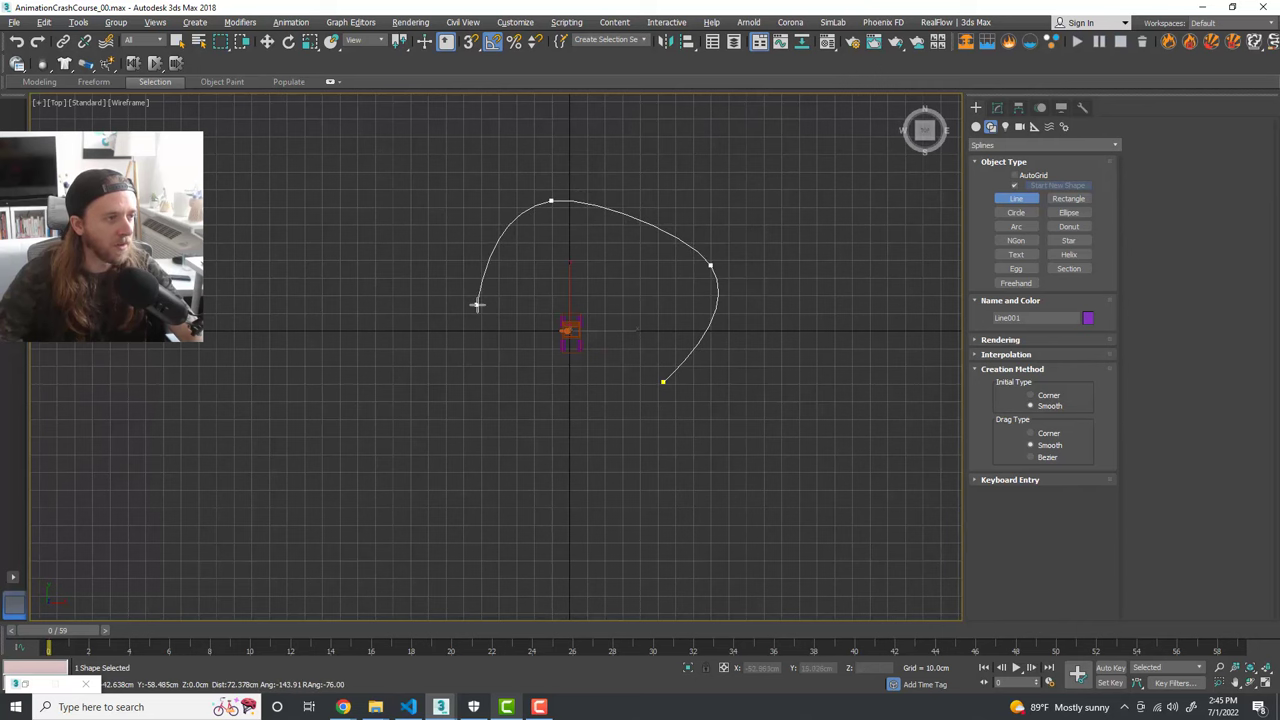
click(477, 304)
click(387, 376)
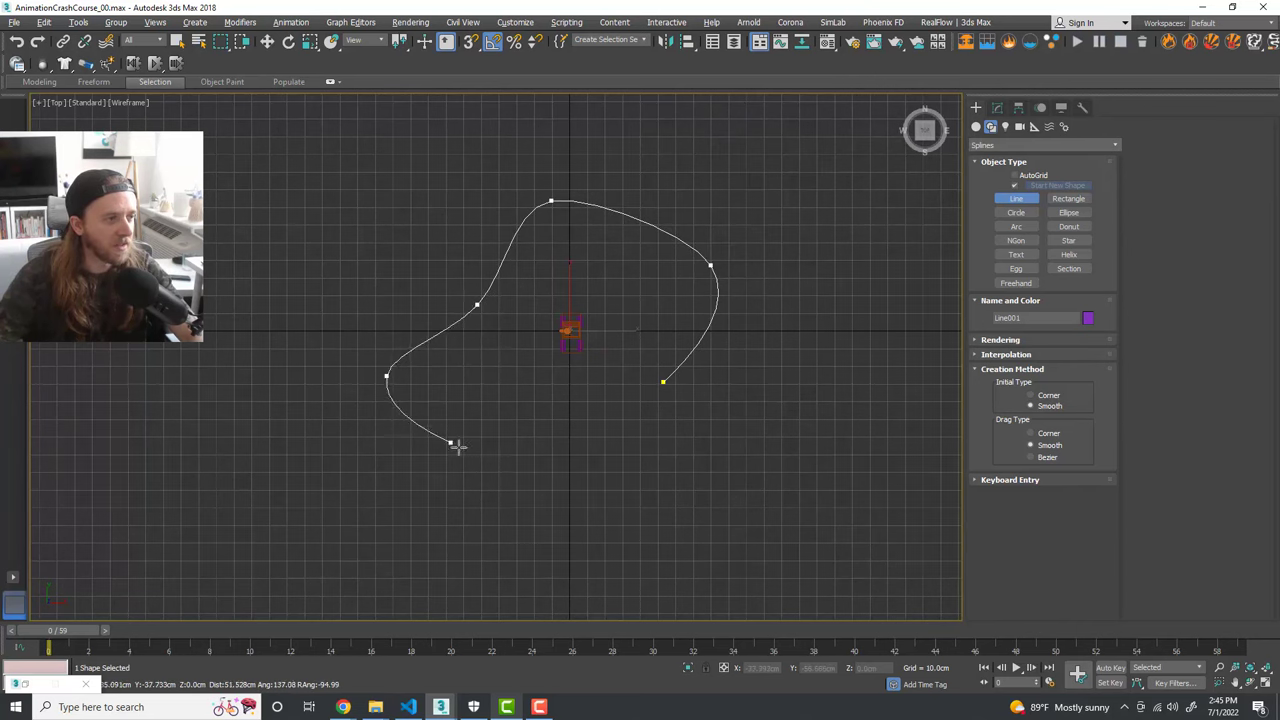
click(510, 469)
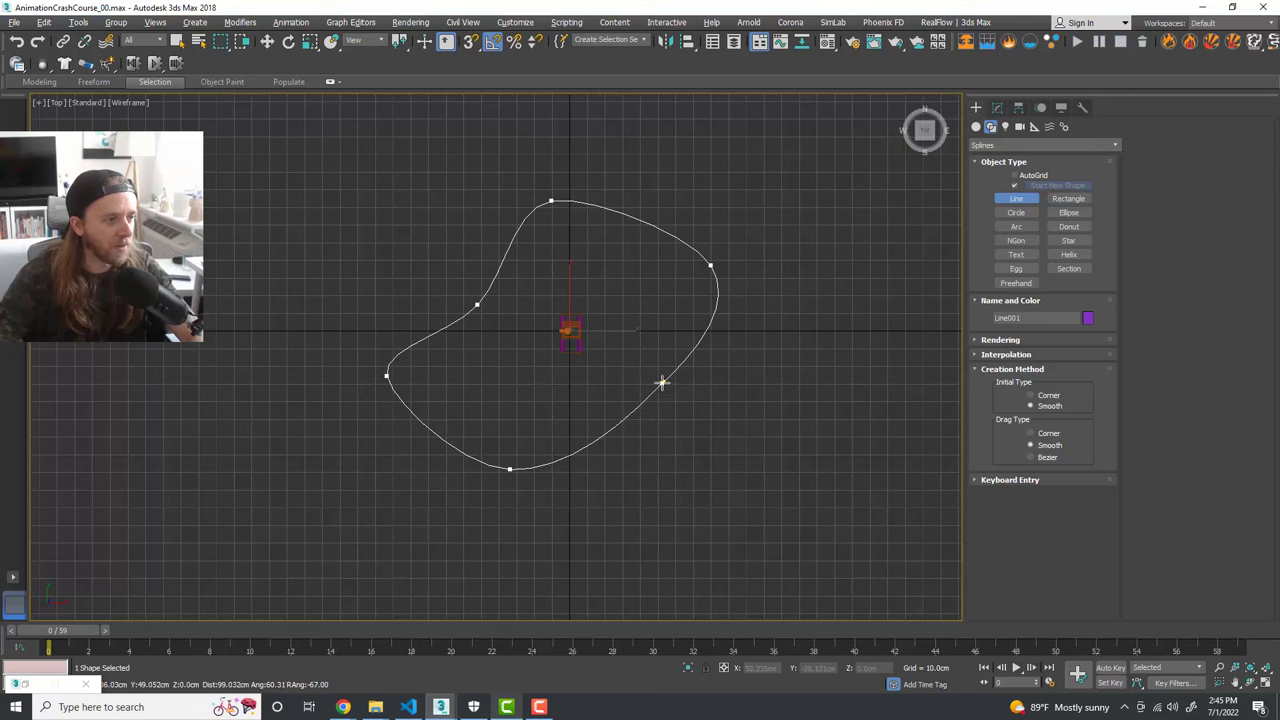
click(663, 382)
click(620, 394)
right_click(652, 342)
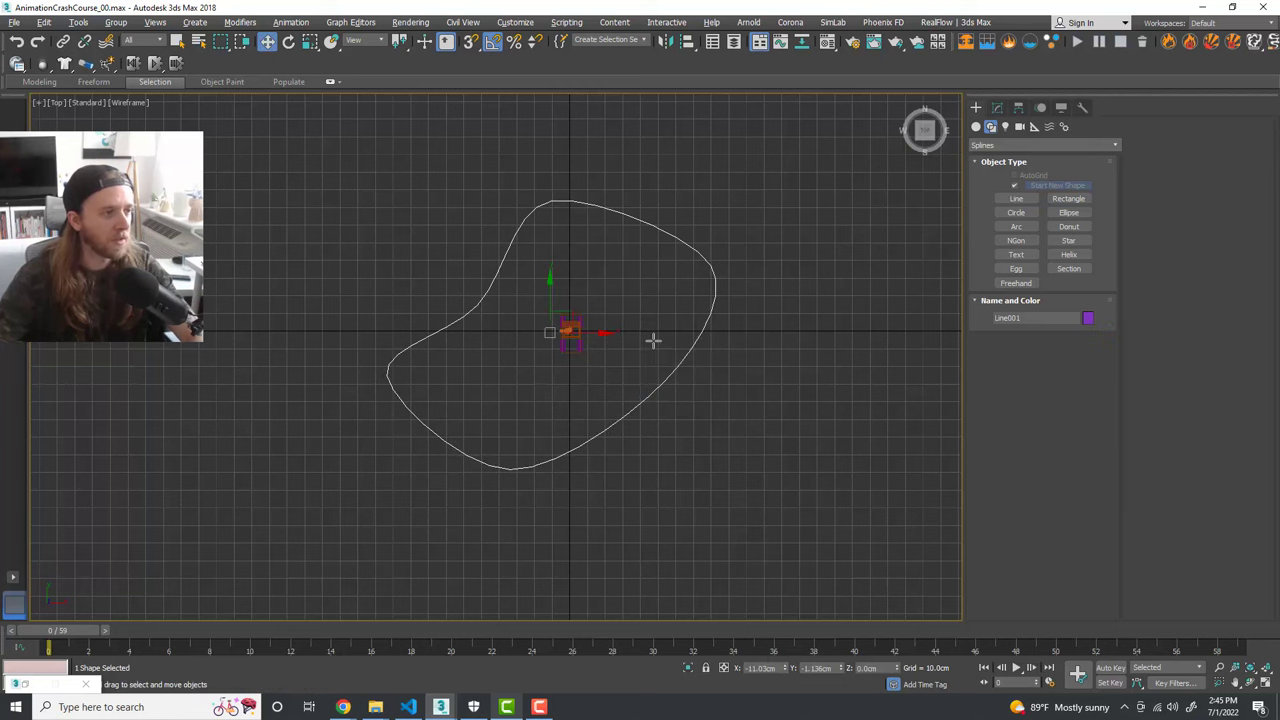
Step: In Vertex mode, move the loop's topmost vertex to about X 0.7 cm, Y 78.9 cm and shift its leftmost vertex slightly inward and down
middle_drag(652, 341, 672, 319)
click(998, 108)
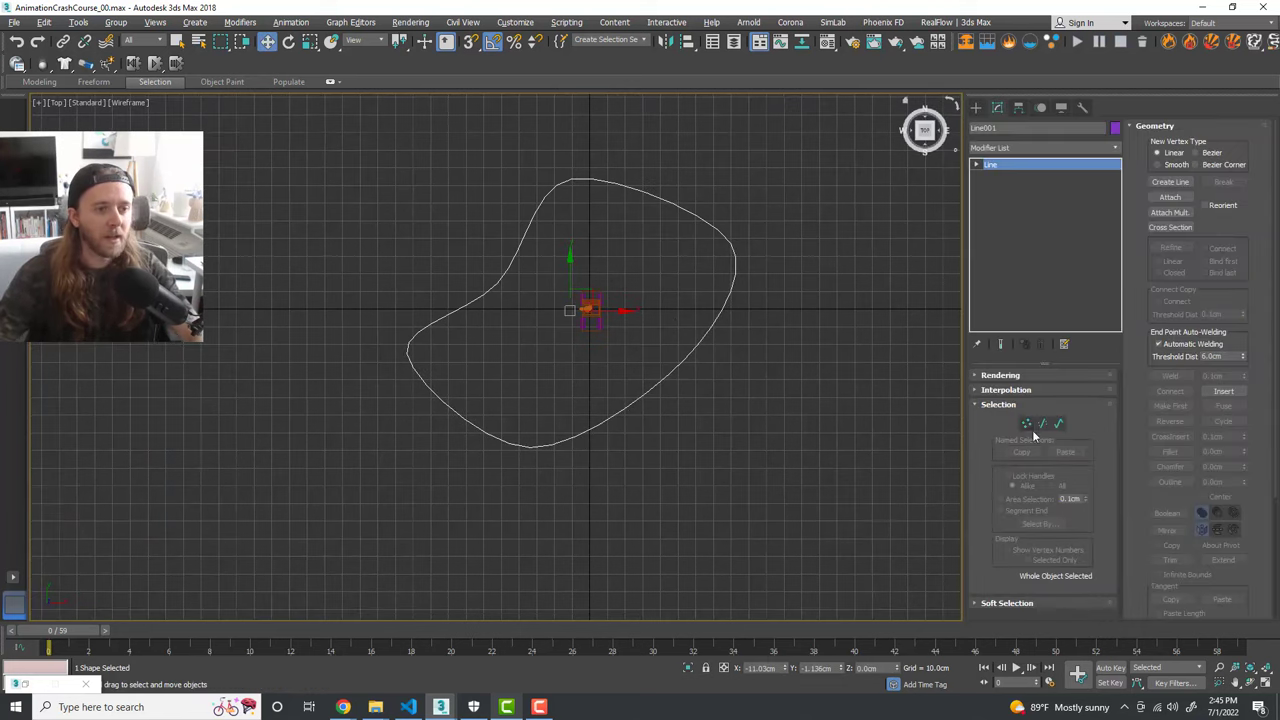
click(1026, 424)
click(572, 179)
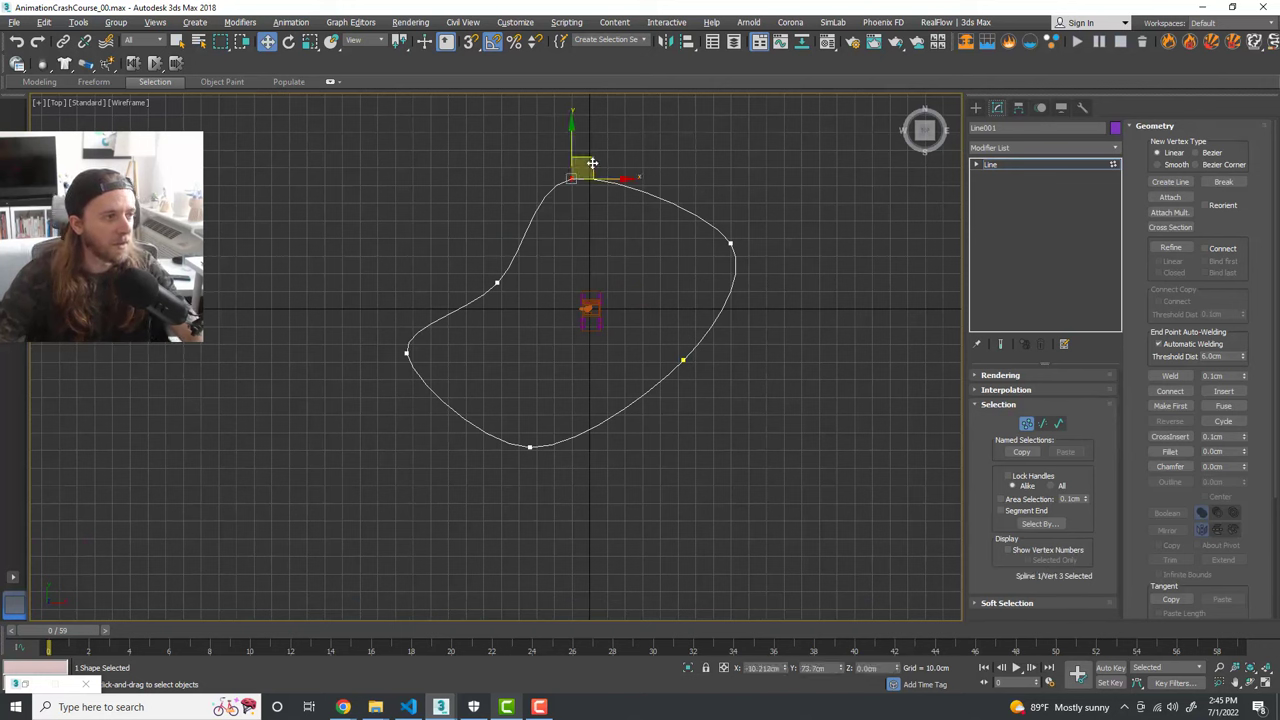
drag(582, 166, 600, 156)
click(407, 352)
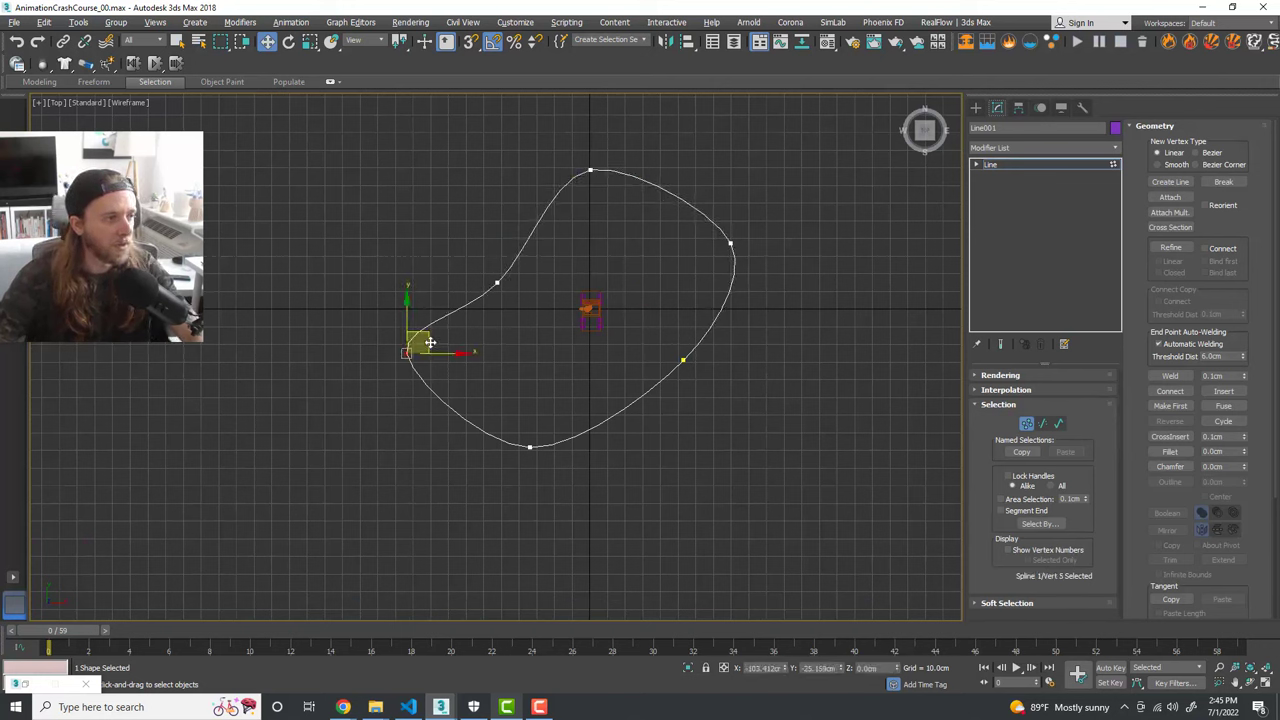
mouse_move(430, 343)
mouse_down()
mouse_move(414, 377)
mouse_move(442, 361)
mouse_up()
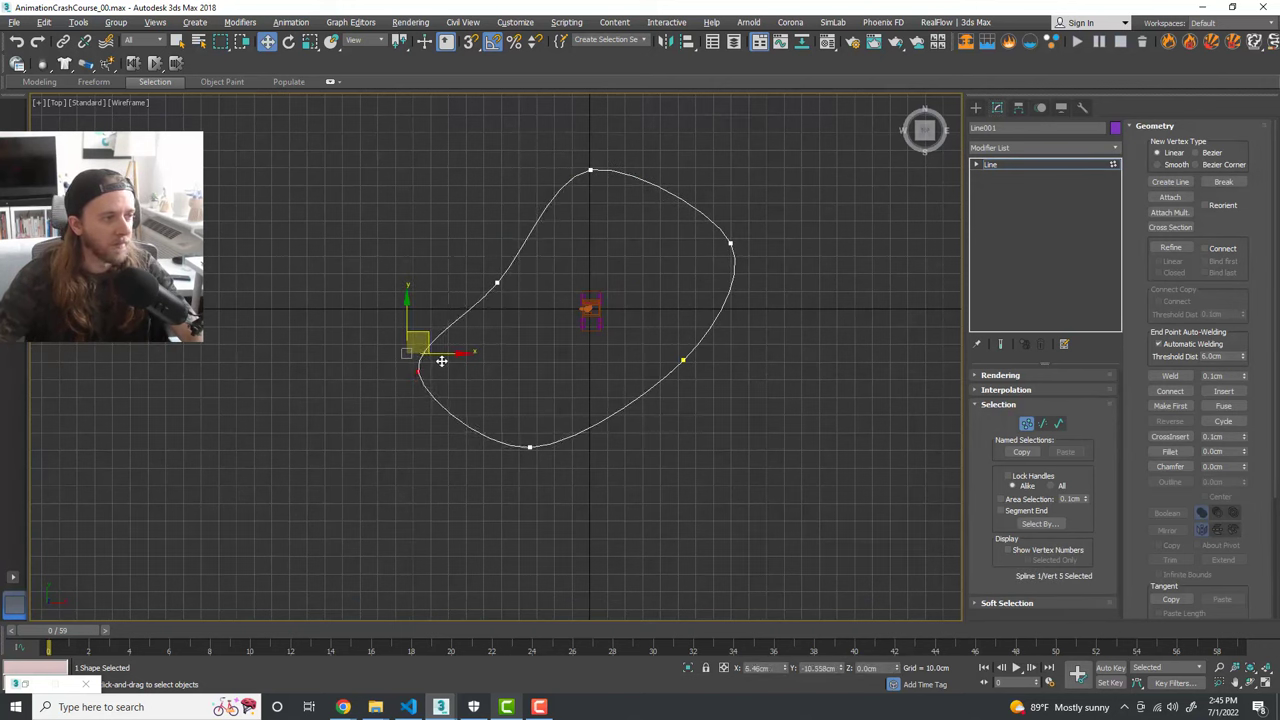
Step: Pull the loop's inner-bend vertex toward the truck, lower its first vertex, and move the topmost vertex to about X 4 cm, Y 69 cm
click(497, 285)
drag(518, 270, 573, 300)
click(684, 359)
drag(700, 349, 701, 388)
click(591, 171)
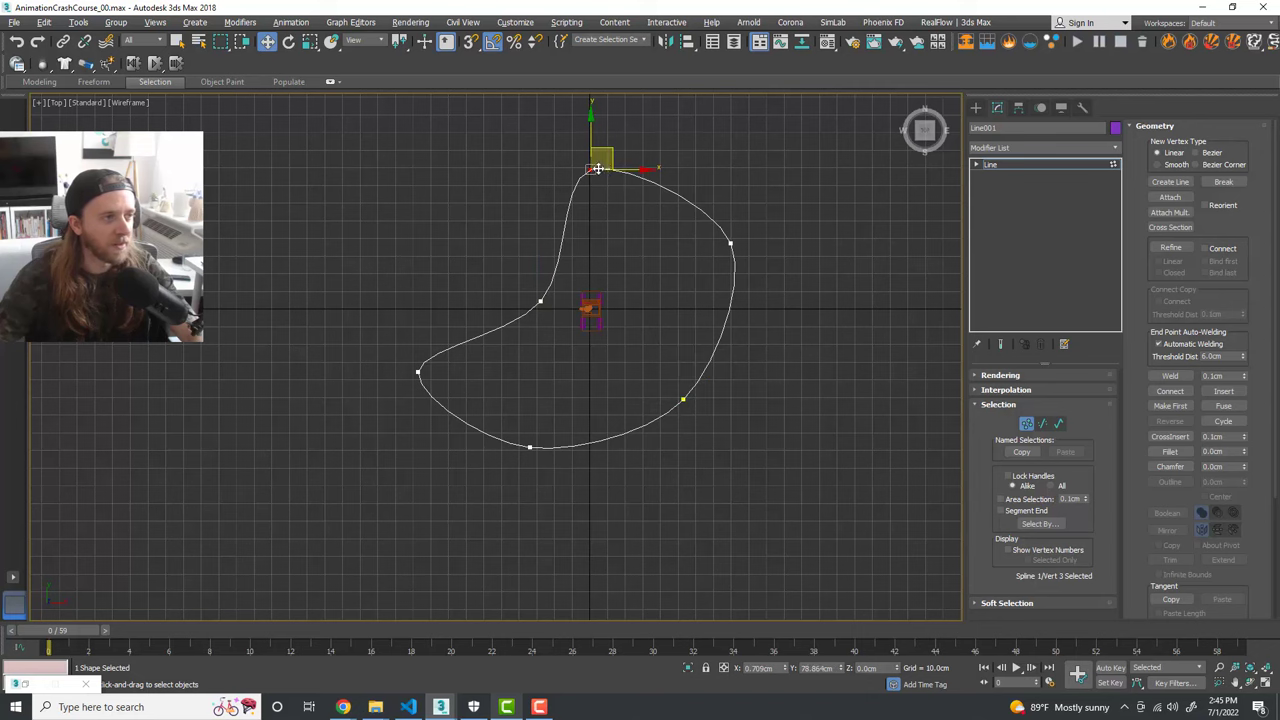
mouse_move(611, 158)
mouse_down()
mouse_move(631, 166)
mouse_move(618, 176)
mouse_up()
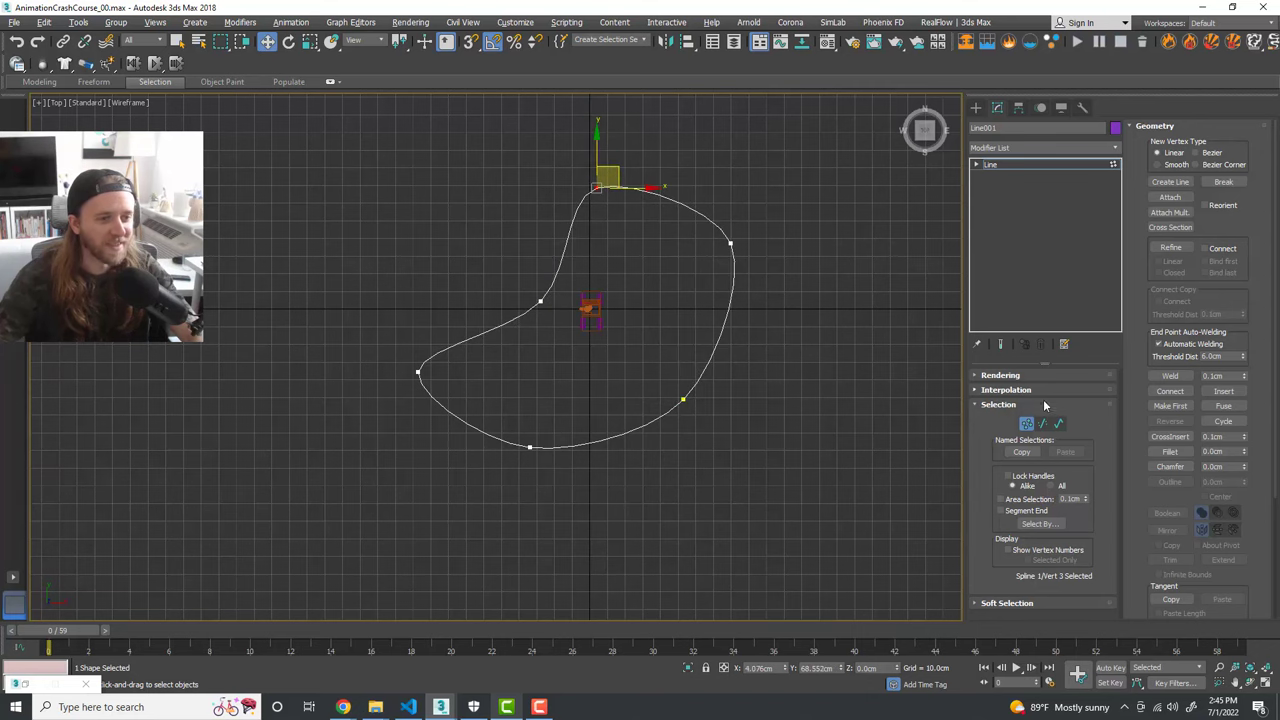
click(1026, 423)
Step: Switch to the Perspective view, deselect the spline, and examine the truck inside the loop
middle_drag(775, 378, 760, 371)
key(alt+w)
middle_click(794, 416)
key(alt+w)
scroll(591, 280, down, 4)
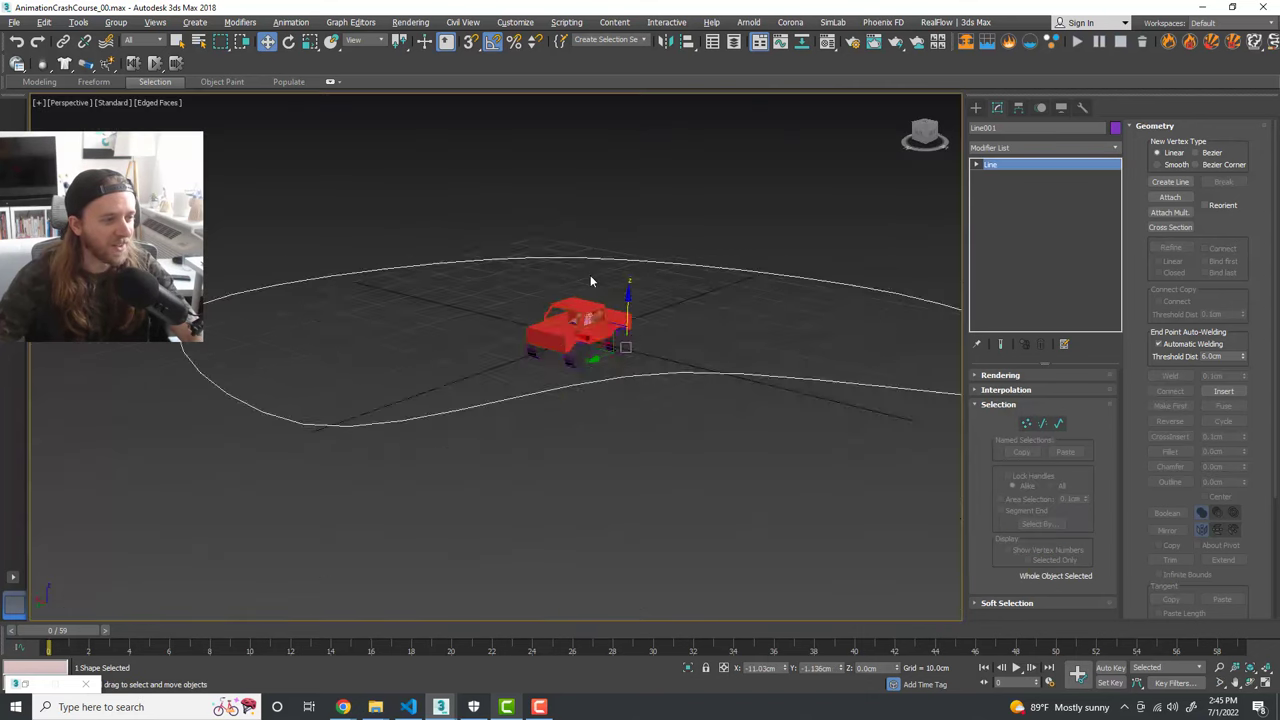
scroll(604, 287, up, 4)
scroll(605, 288, down, 4)
alt+middle_drag(628, 290, 631, 319)
scroll(646, 327, up, 2)
click(656, 330)
scroll(576, 310, up, 4)
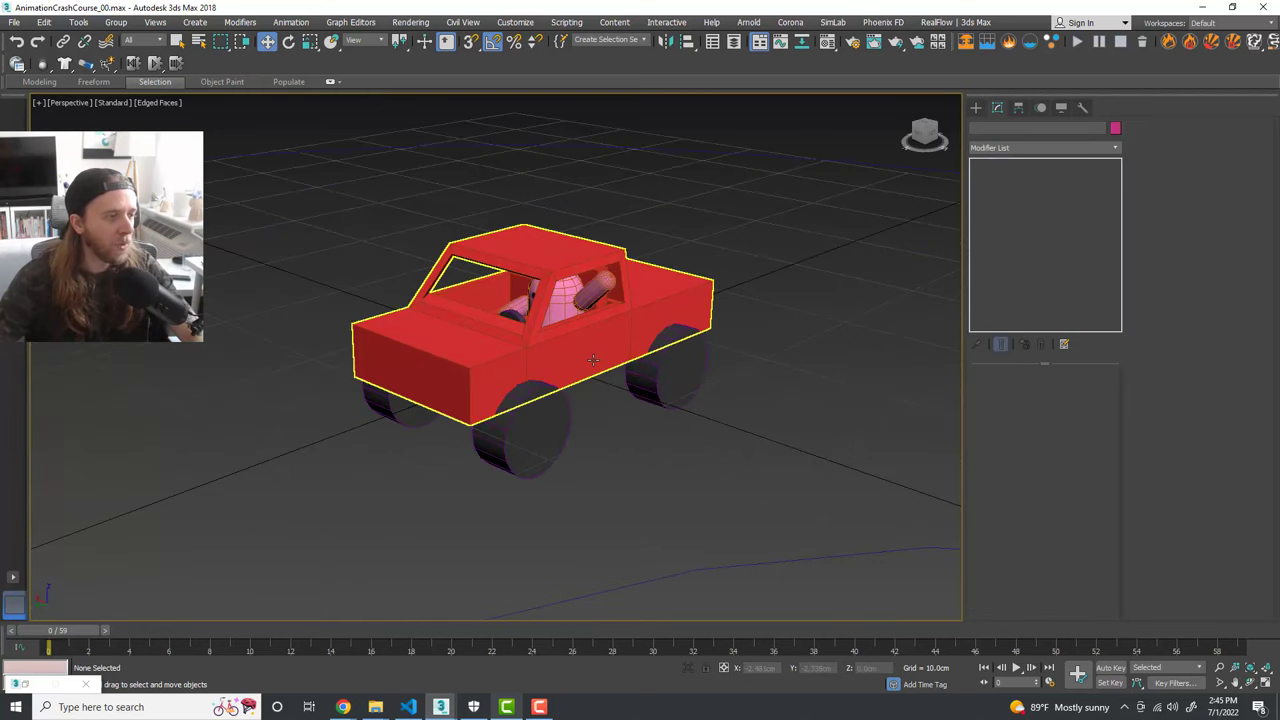
Step: Try moving the truck body by itself across the ground plane to test whether its parts follow, and undo each move
click(568, 348)
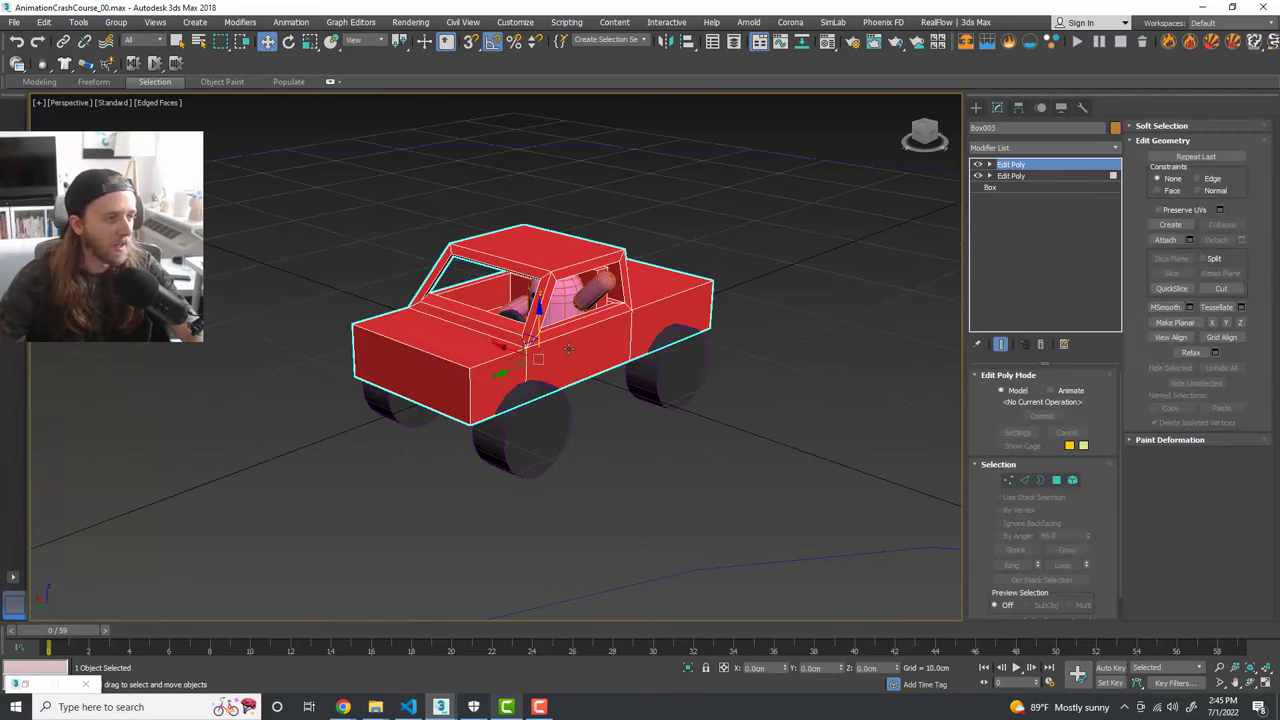
drag(517, 359, 300, 277)
key(ctrl+z)
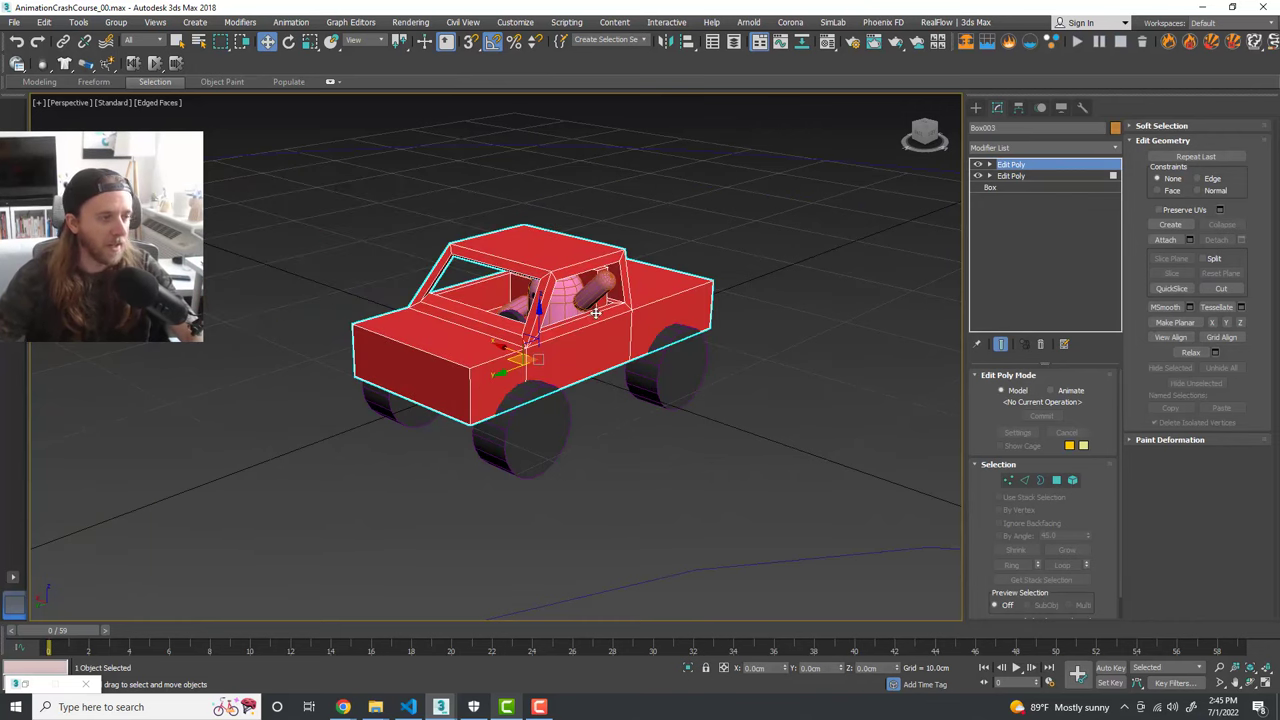
click(672, 435)
scroll(672, 435, up, 3)
scroll(645, 314, up, 1)
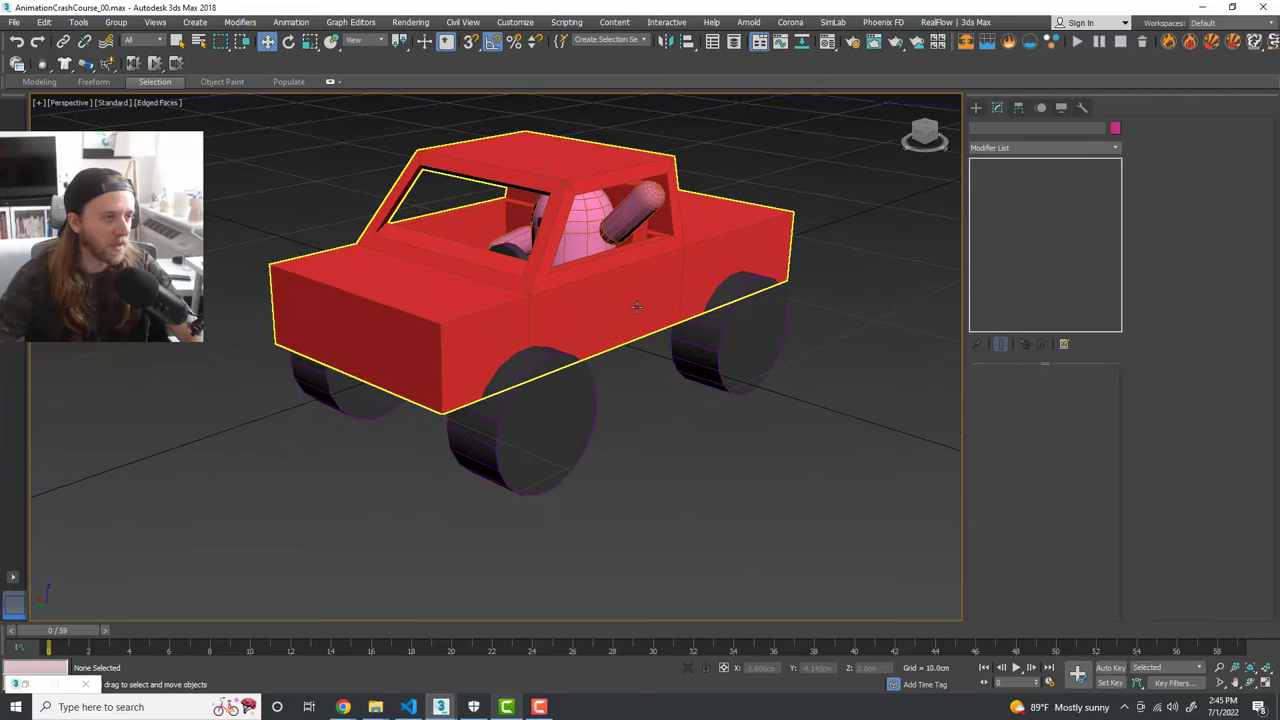
scroll(650, 313, down, 4)
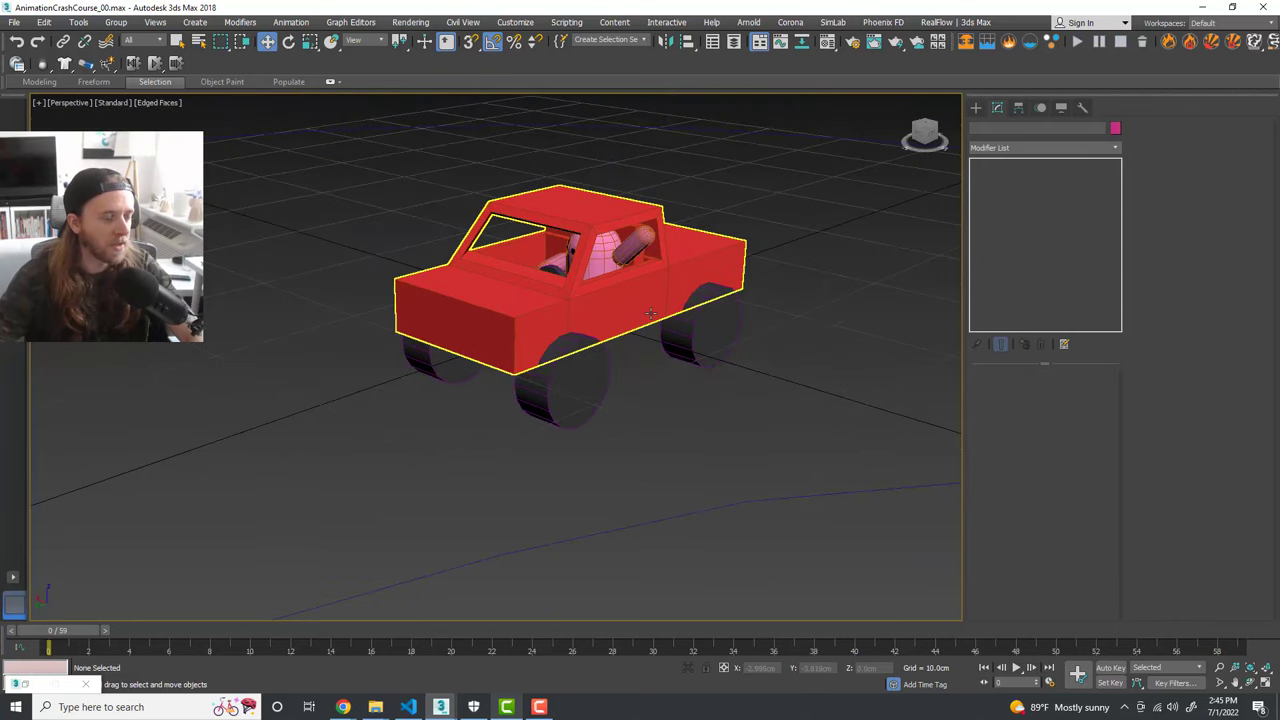
click(477, 342)
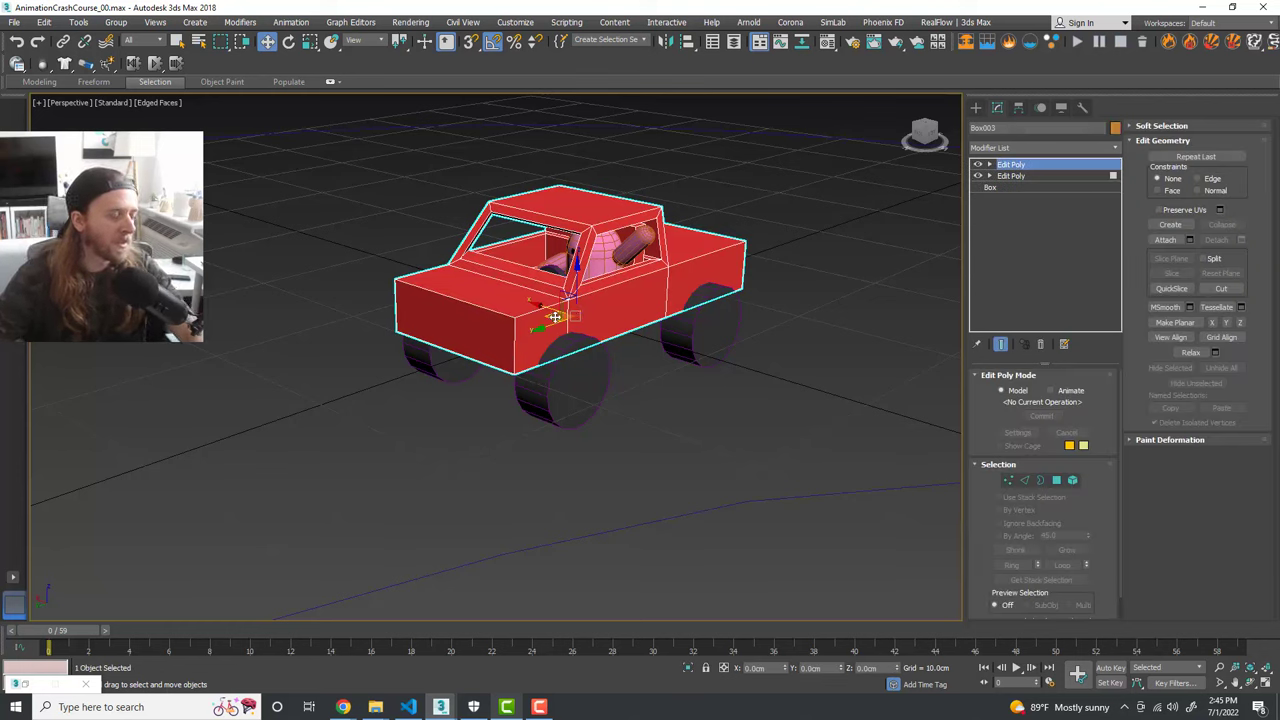
drag(555, 317, 441, 252)
key(ctrl+z)
scroll(629, 371, up, 4)
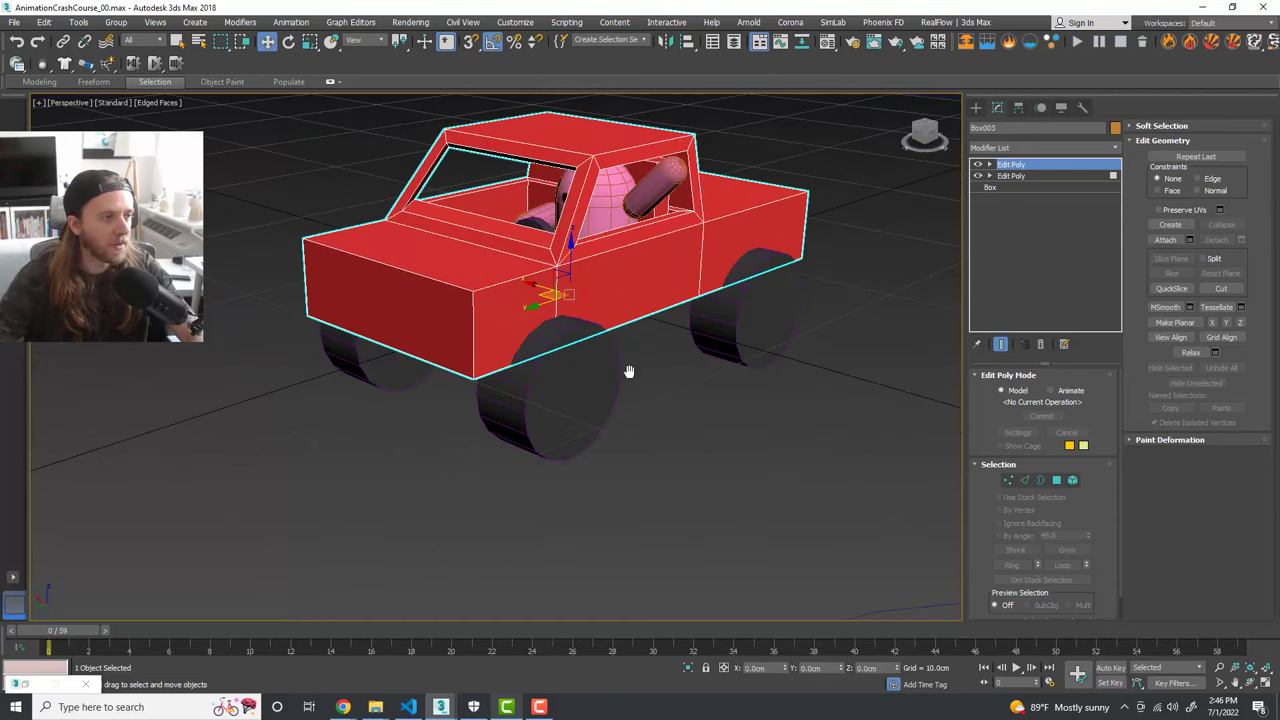
Step: Link the steering wheel to the truck body as its parent with Select and Link
click(379, 143)
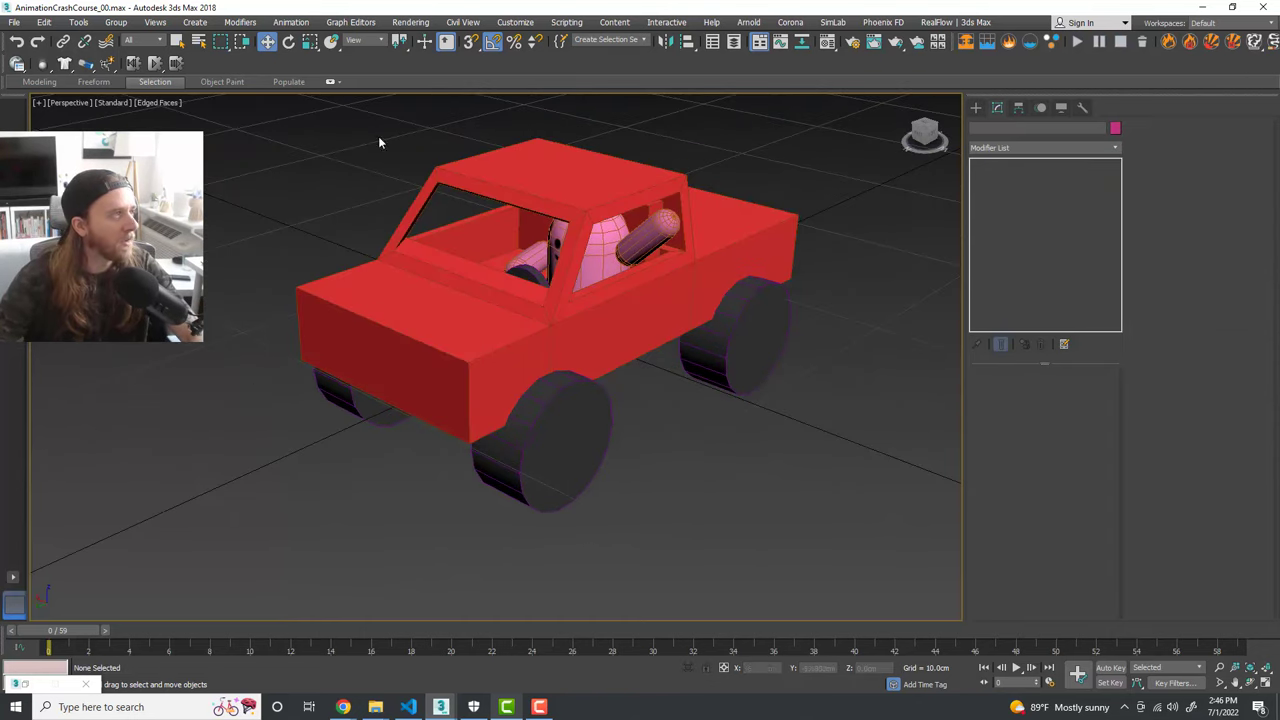
click(64, 42)
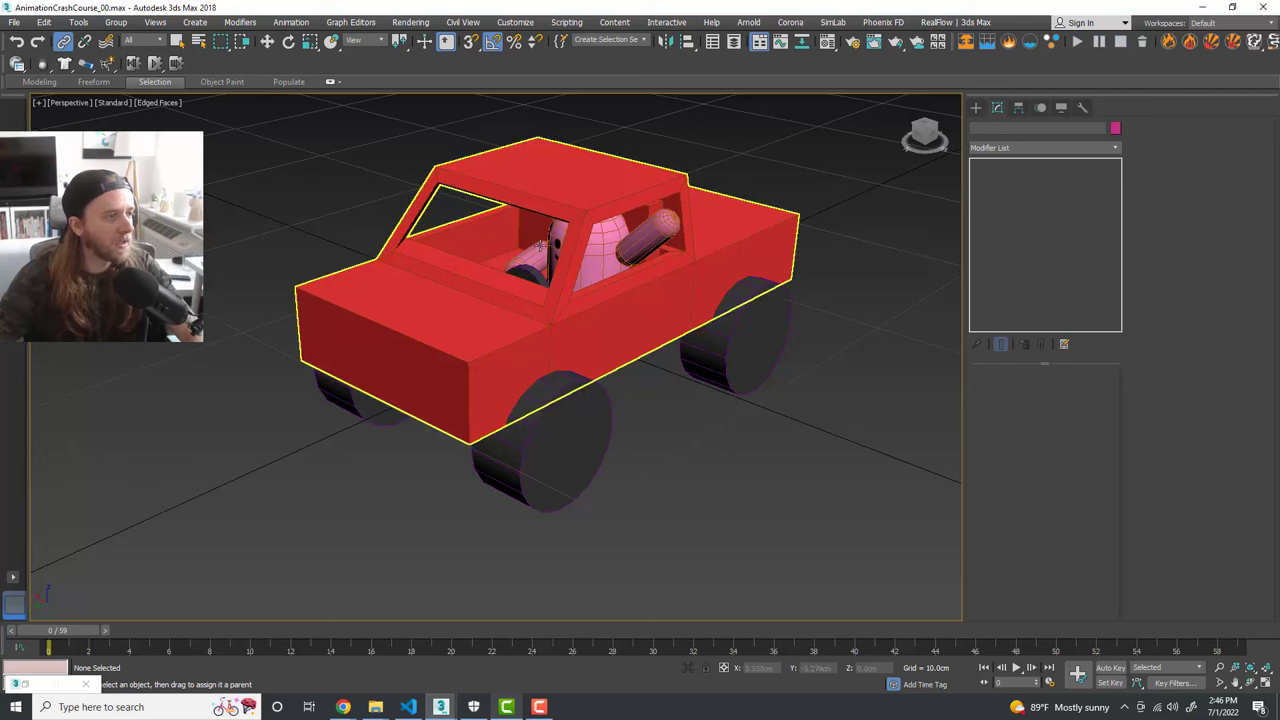
drag(527, 277, 511, 312)
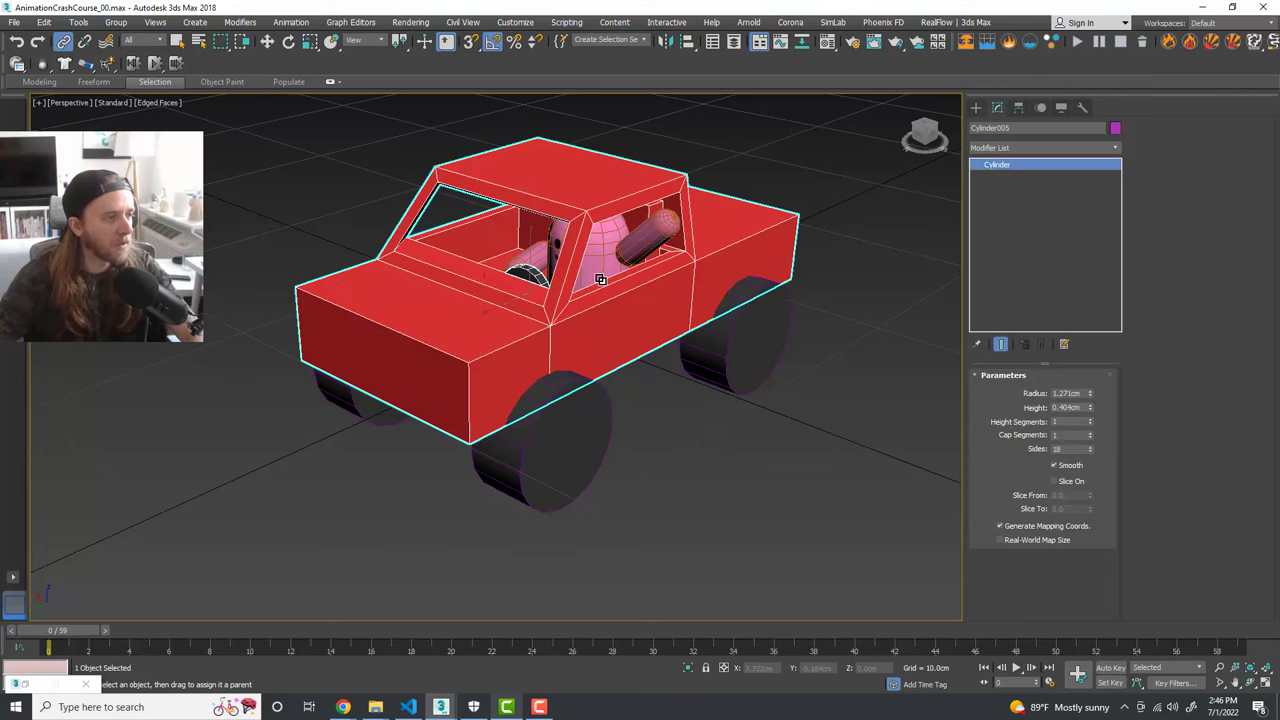
scroll(603, 250, up, 3)
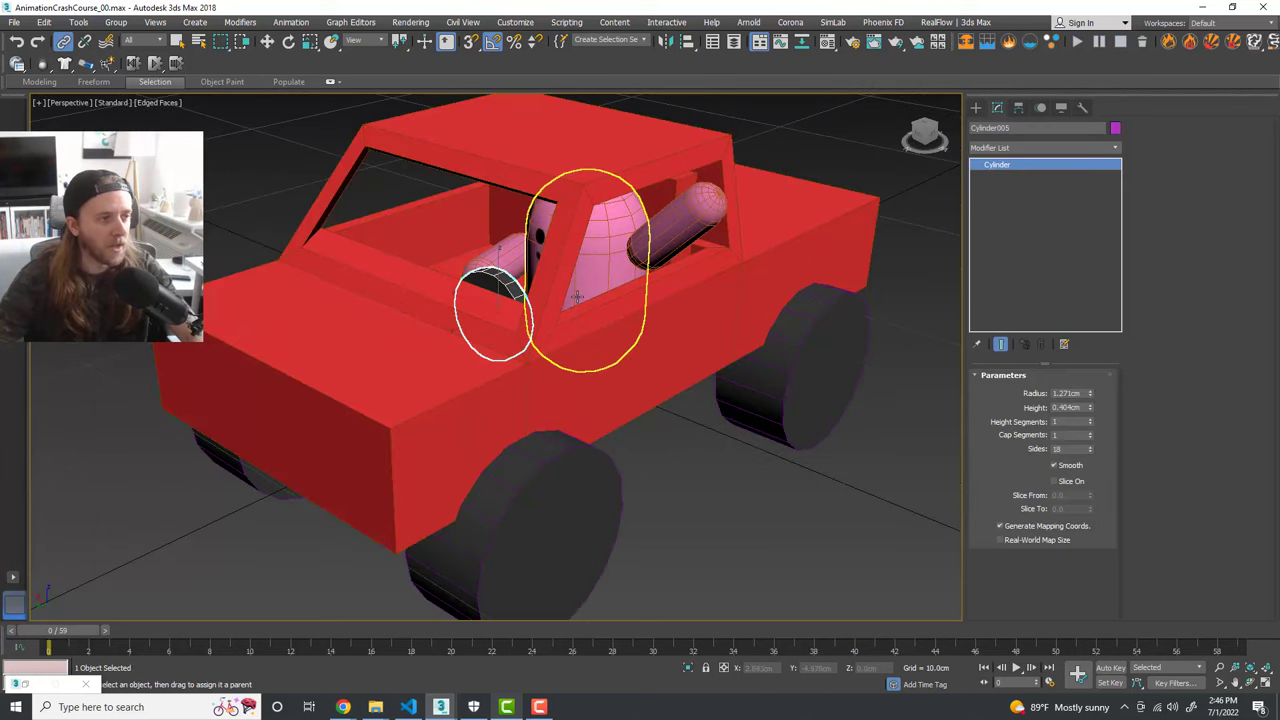
scroll(600, 306, down, 3)
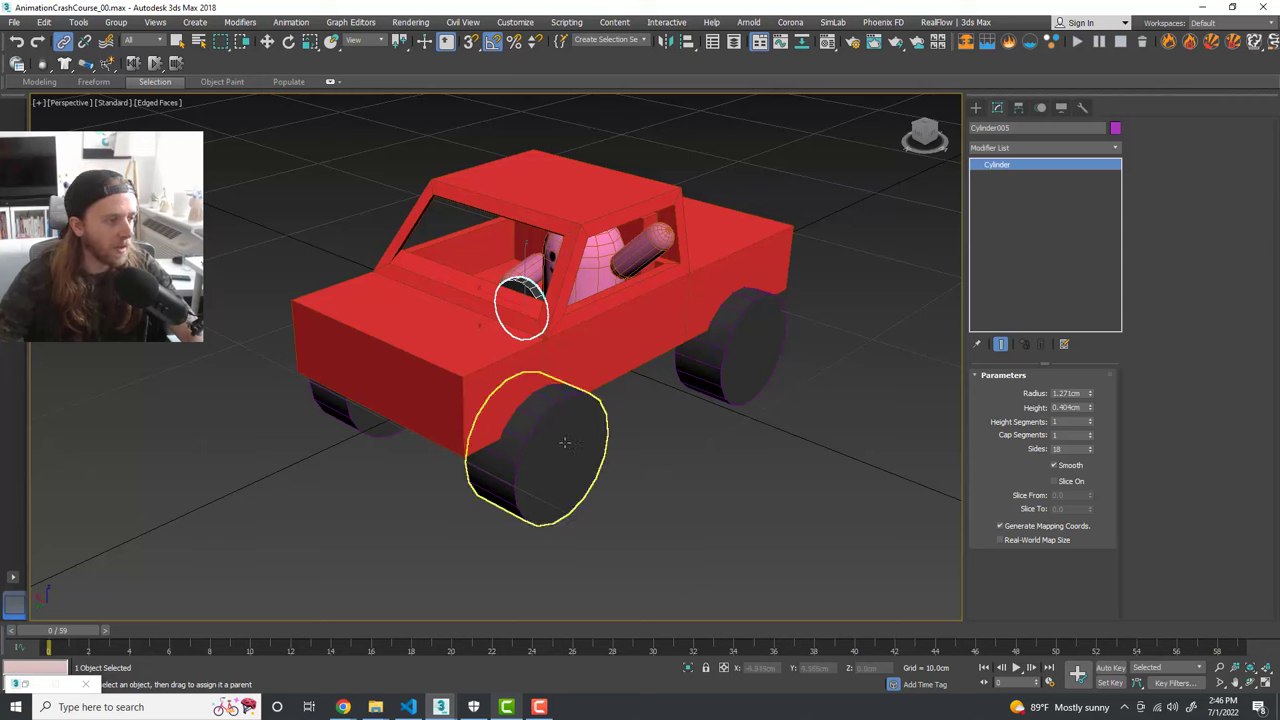
Step: Link all four wheels to the truck body, front and rear on both sides of the truck
drag(565, 442, 483, 383)
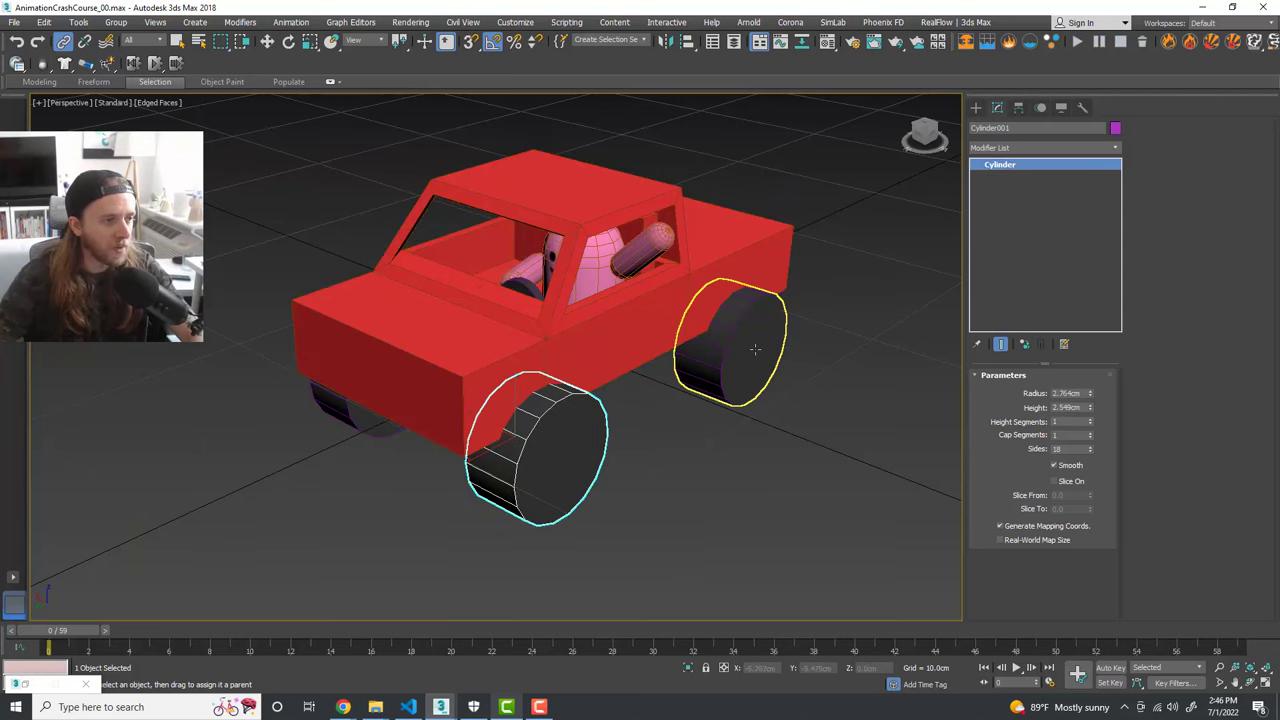
drag(755, 349, 738, 262)
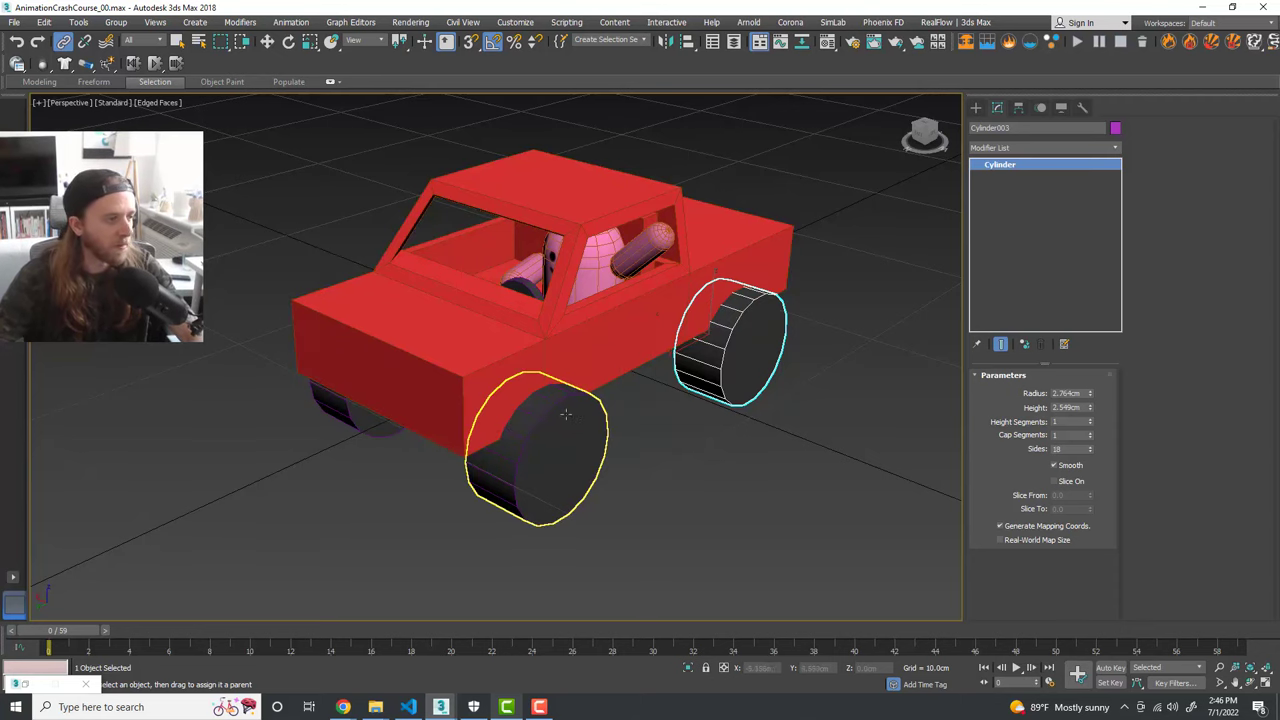
alt+middle_drag(545, 430, 620, 408)
click(612, 408)
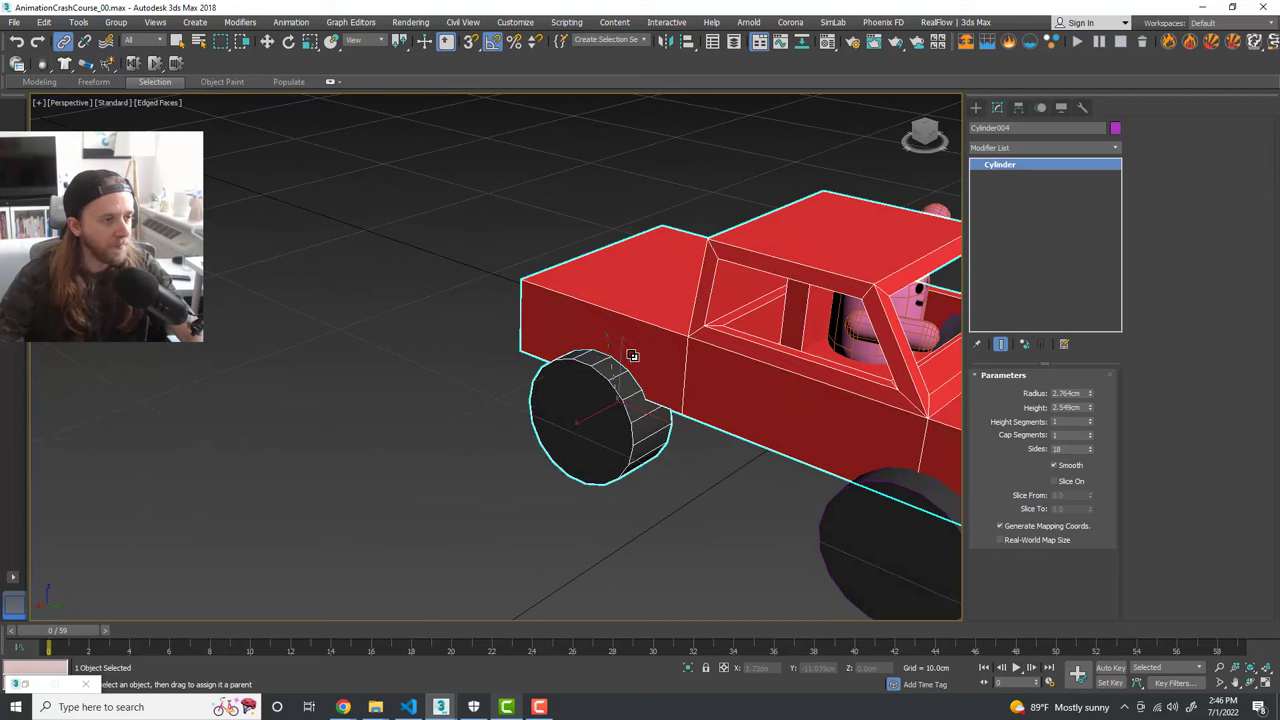
middle_drag(717, 439, 609, 392)
drag(663, 423, 766, 323)
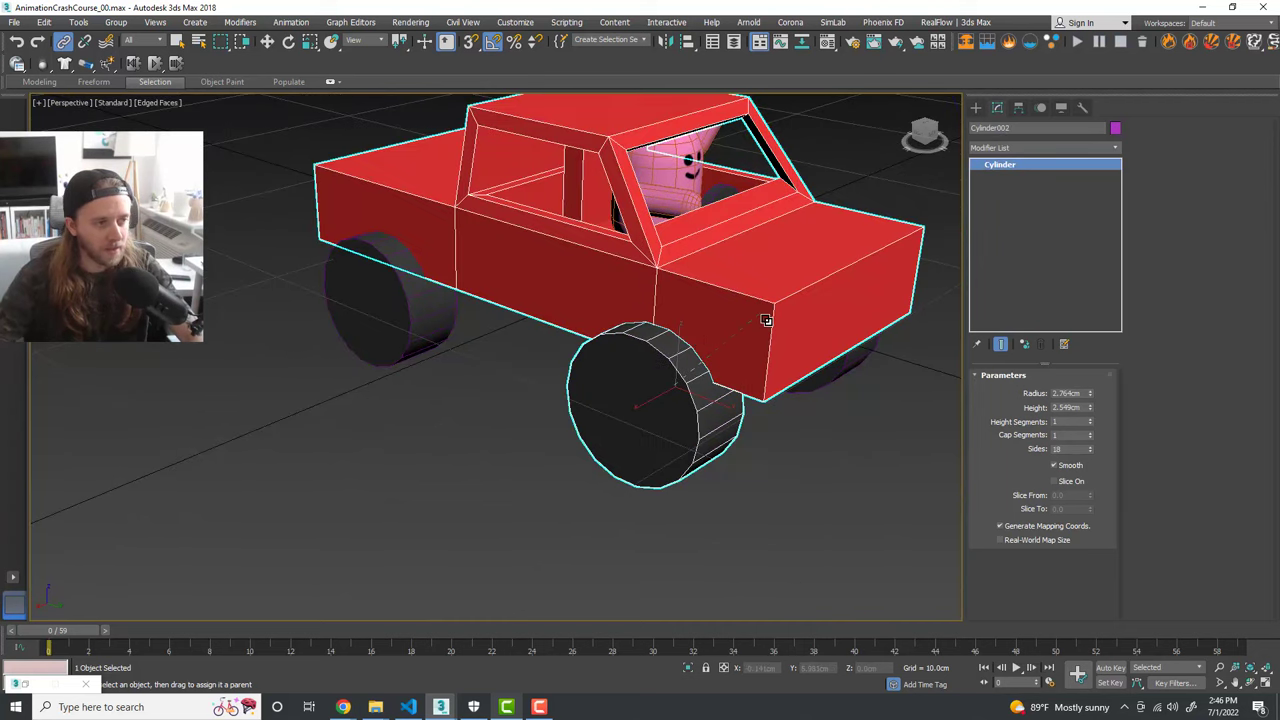
Step: Link the pink driver's torso capsule to the truck body
scroll(543, 360, down, 2)
alt+middle_drag(678, 400, 540, 403)
scroll(726, 410, up, 2)
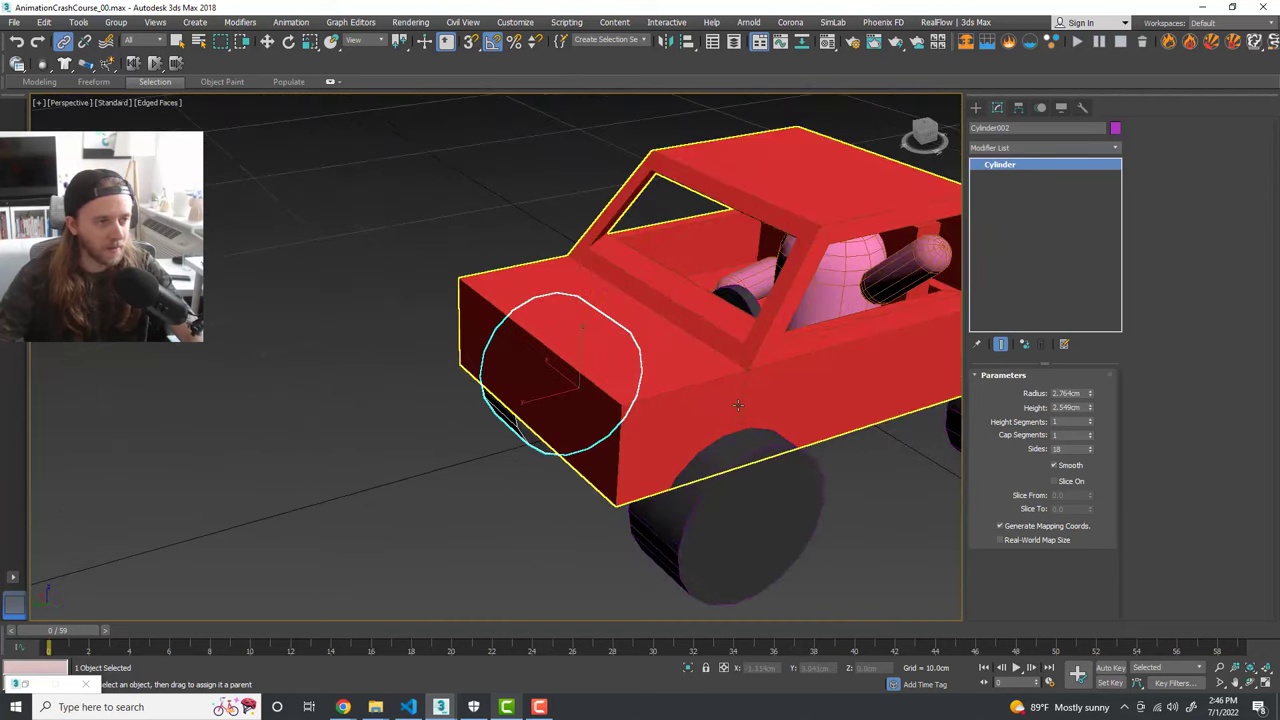
middle_drag(726, 405, 596, 429)
drag(687, 312, 634, 412)
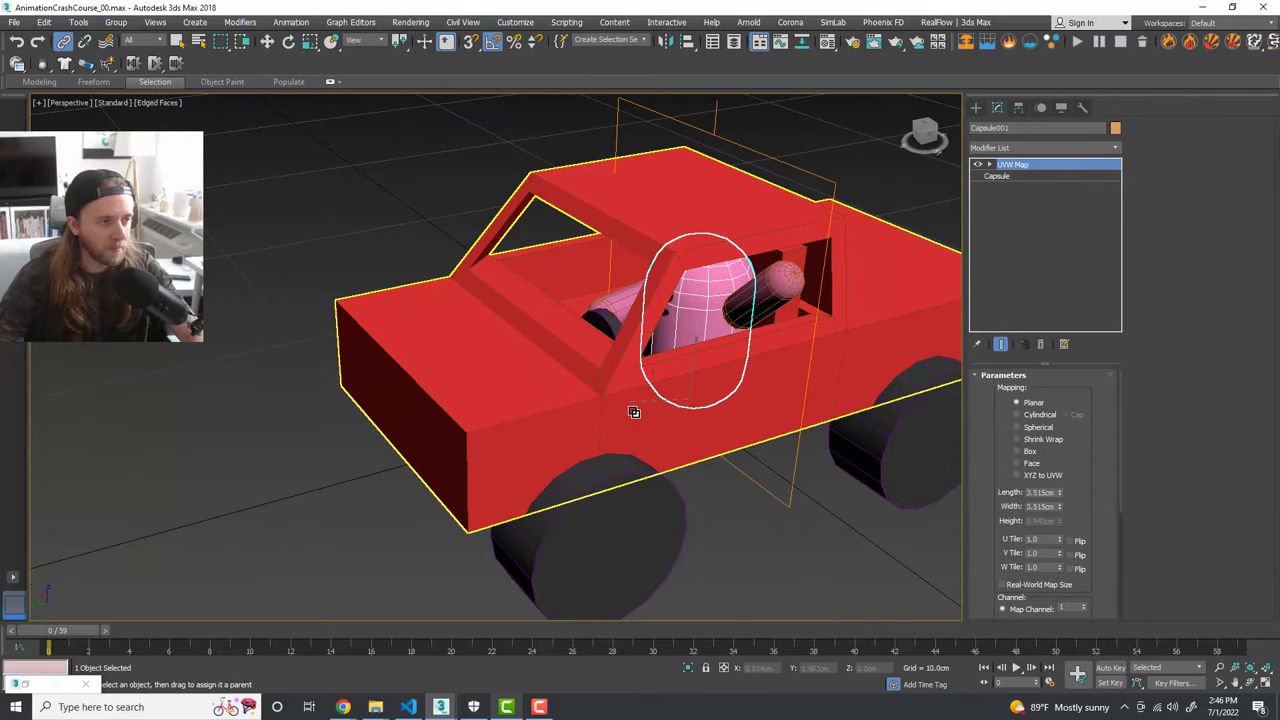
scroll(631, 414, up, 3)
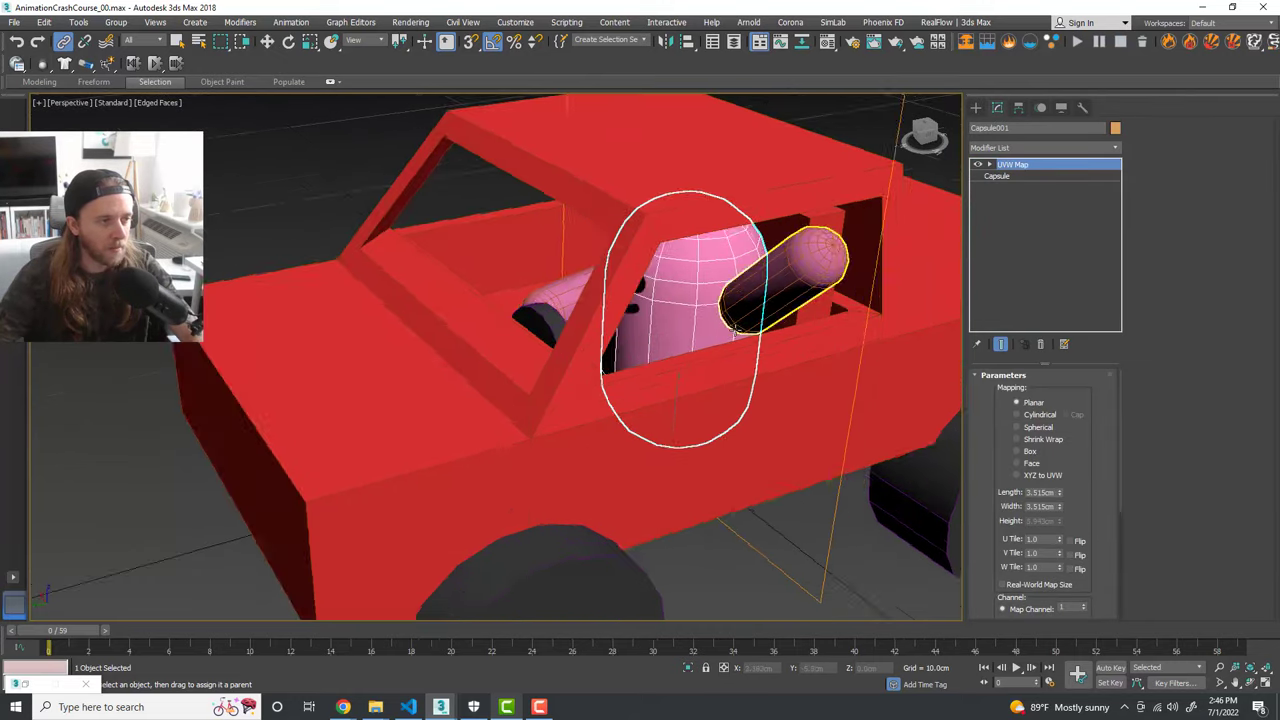
Step: Link both of the driver's arm capsules to the torso capsule as their parent
alt+middle_drag(631, 414, 564, 305)
click(564, 305)
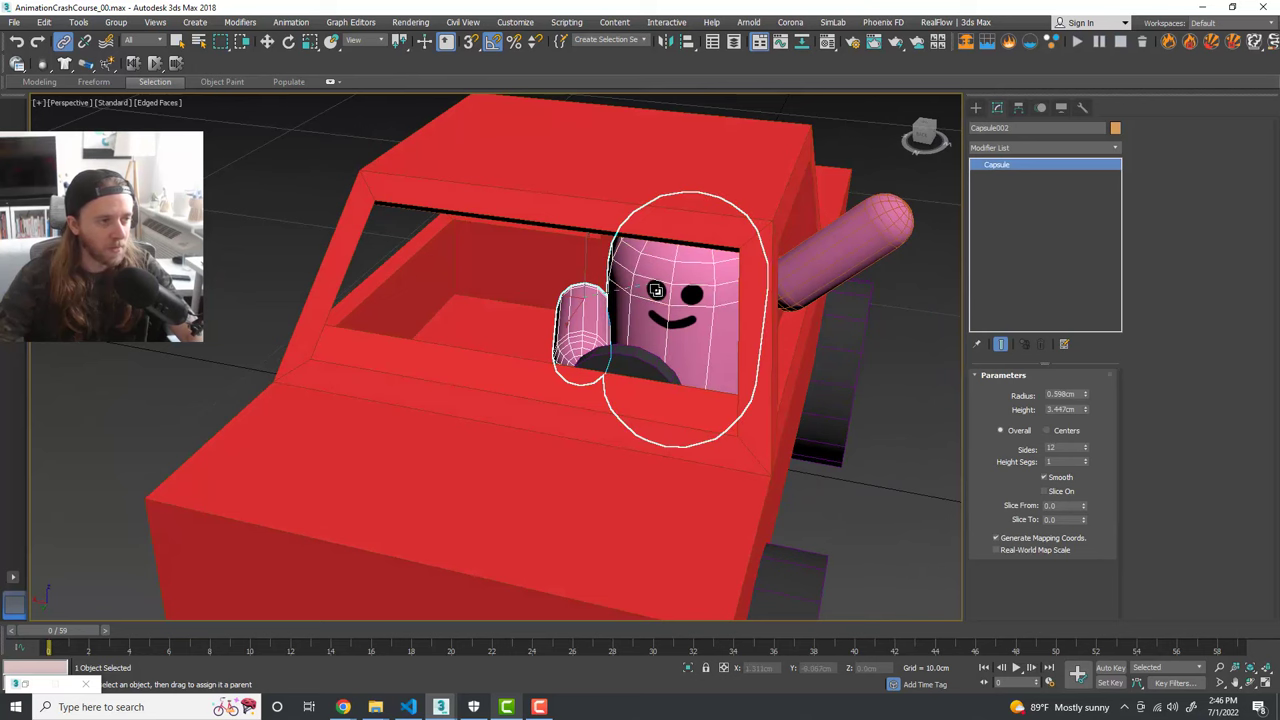
drag(822, 267, 690, 305)
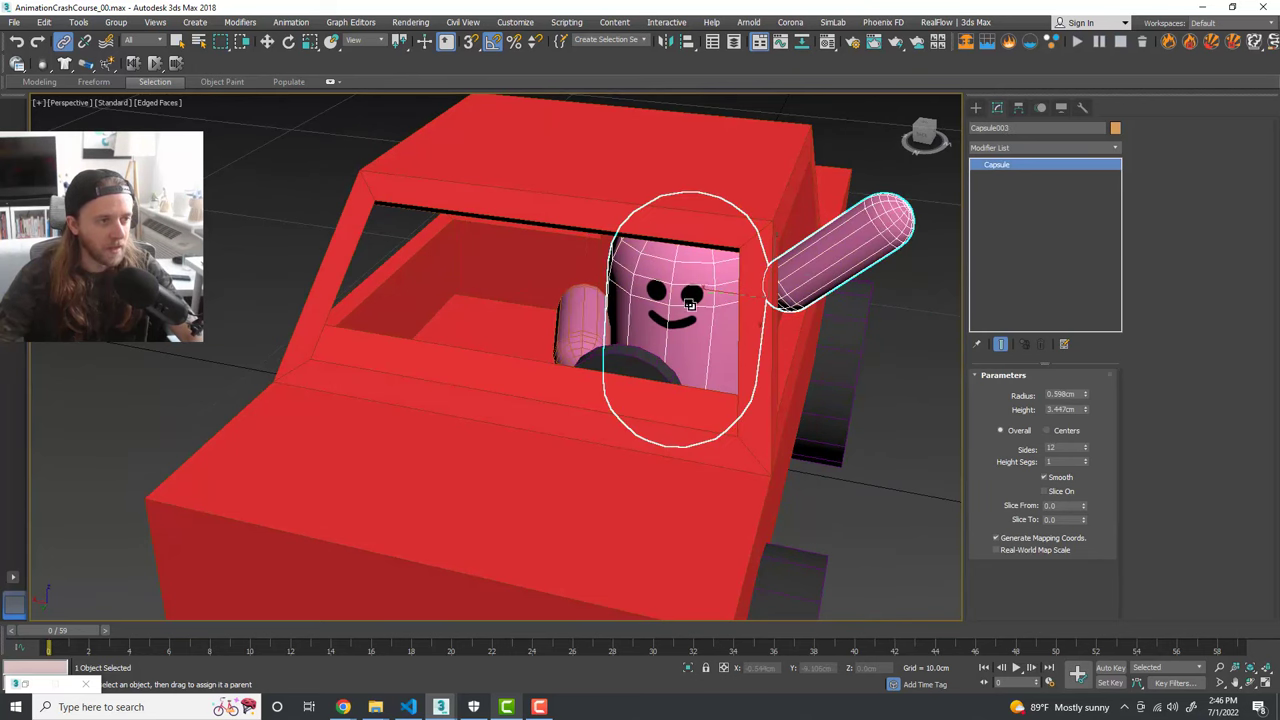
Step: Try rotating the driver's torso to test whether the arms follow, and undo the rotation
key(w)
scroll(664, 330, down, 2)
click(655, 368)
key(e)
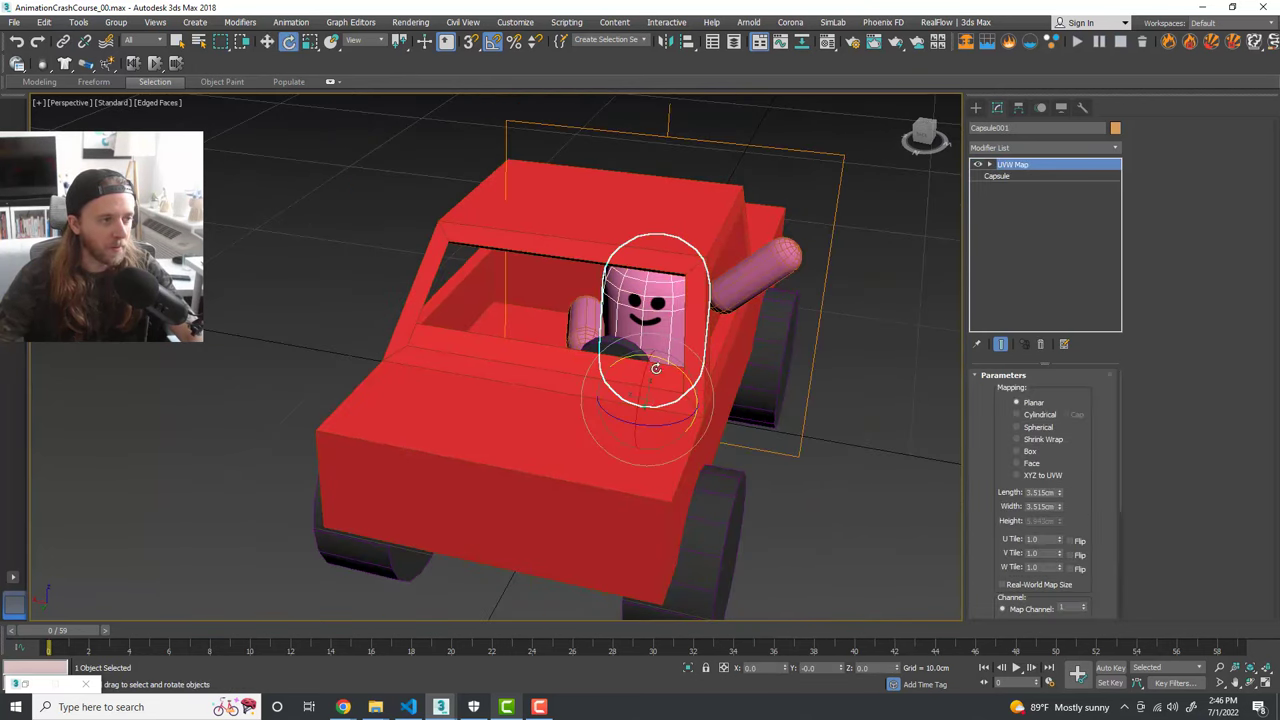
drag(654, 417, 648, 417)
key(ctrl+z)
scroll(565, 330, down, 2)
mouse_move(660, 385)
alt+middle_down()
mouse_move(606, 363)
mouse_move(665, 390)
alt+middle_up()
scroll(606, 350, up, 2)
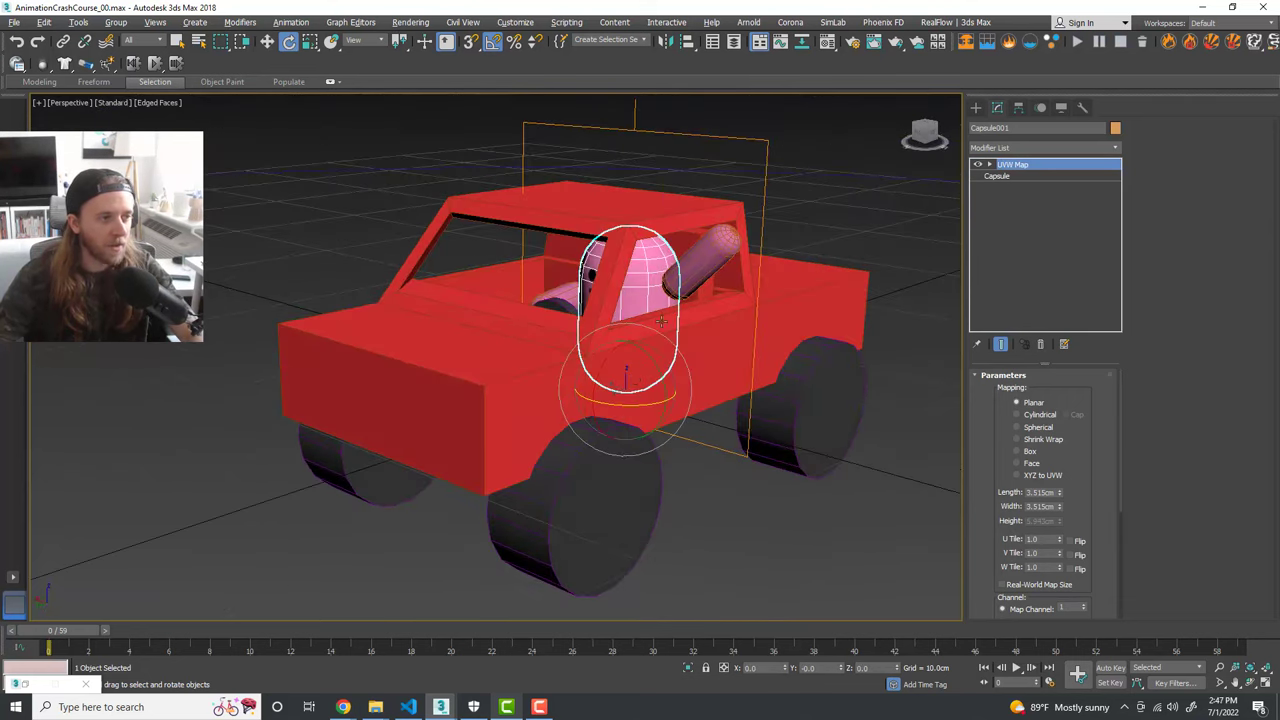
Step: Try moving the truck body across the ground plane to test the linked hierarchy, undo the move and clear the selection
click(791, 518)
scroll(635, 410, down, 3)
click(637, 398)
key(w)
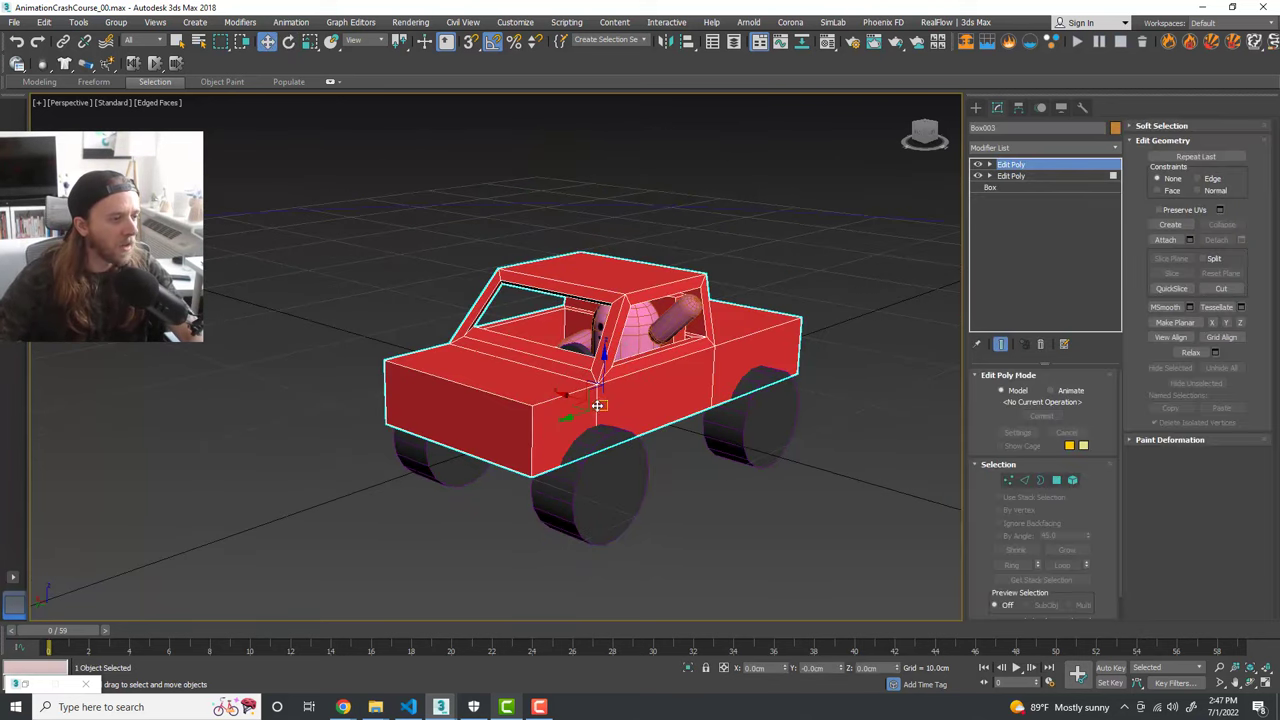
drag(579, 410, 520, 380)
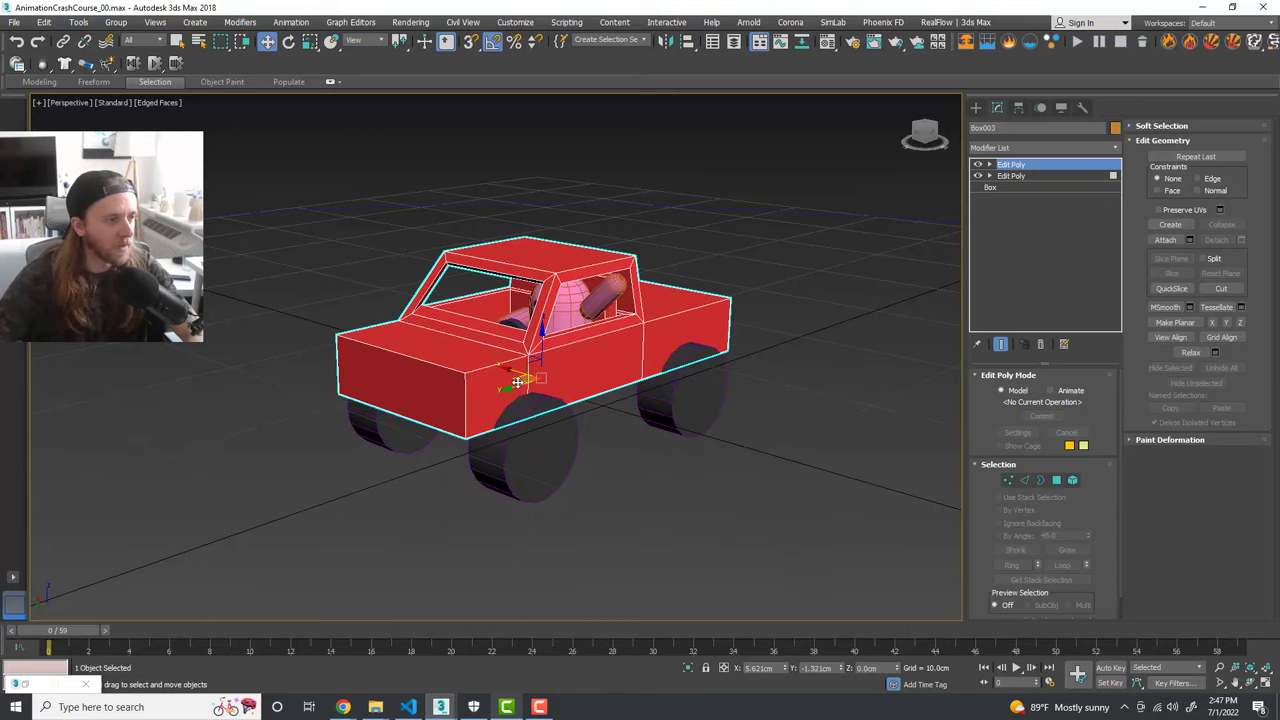
key(ctrl+z)
alt+middle_drag(571, 418, 746, 526)
click(714, 500)
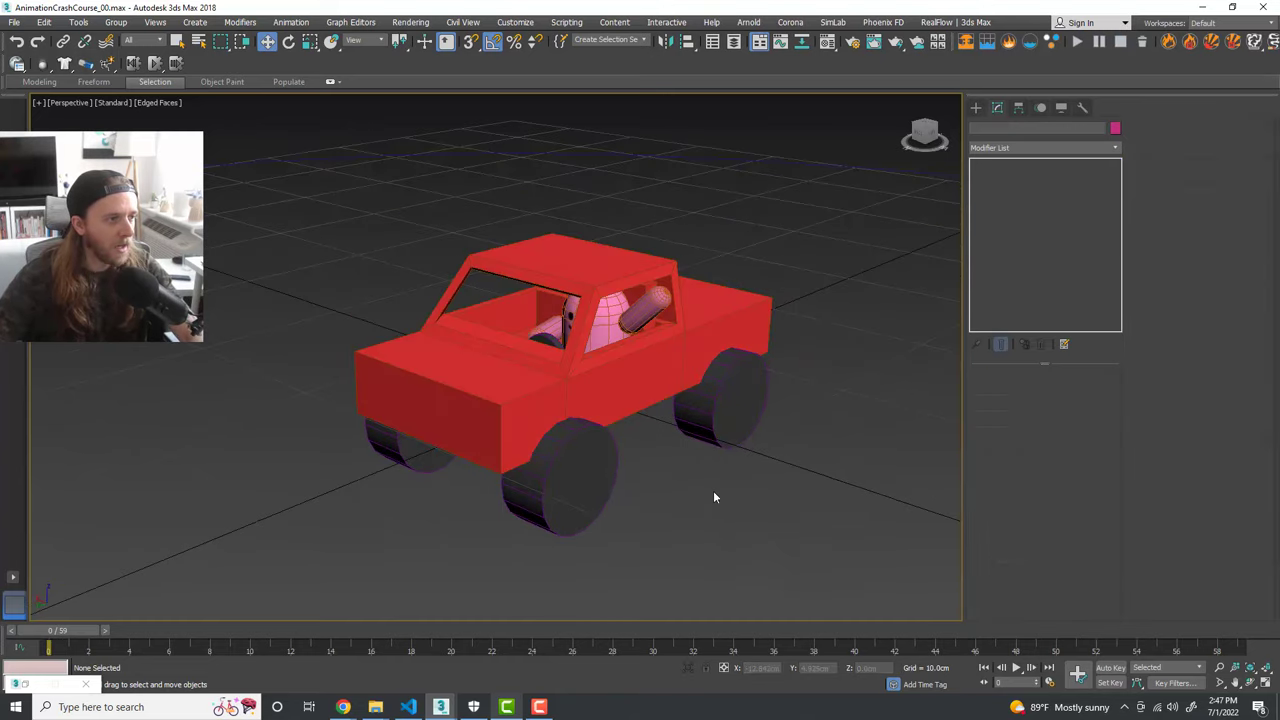
Step: Change the object color of the spline loop around the truck to light blue
scroll(629, 478, down, 5)
scroll(630, 477, up, 5)
scroll(631, 477, down, 4)
drag(691, 527, 667, 467)
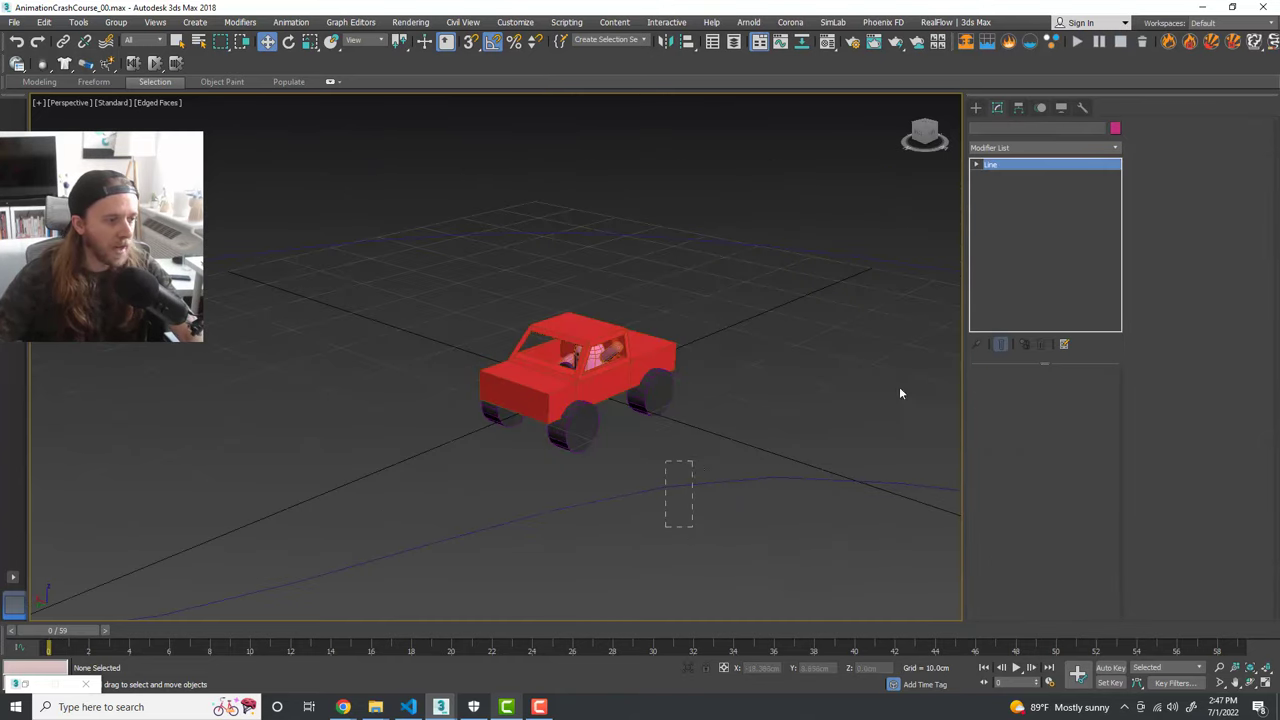
click(1115, 128)
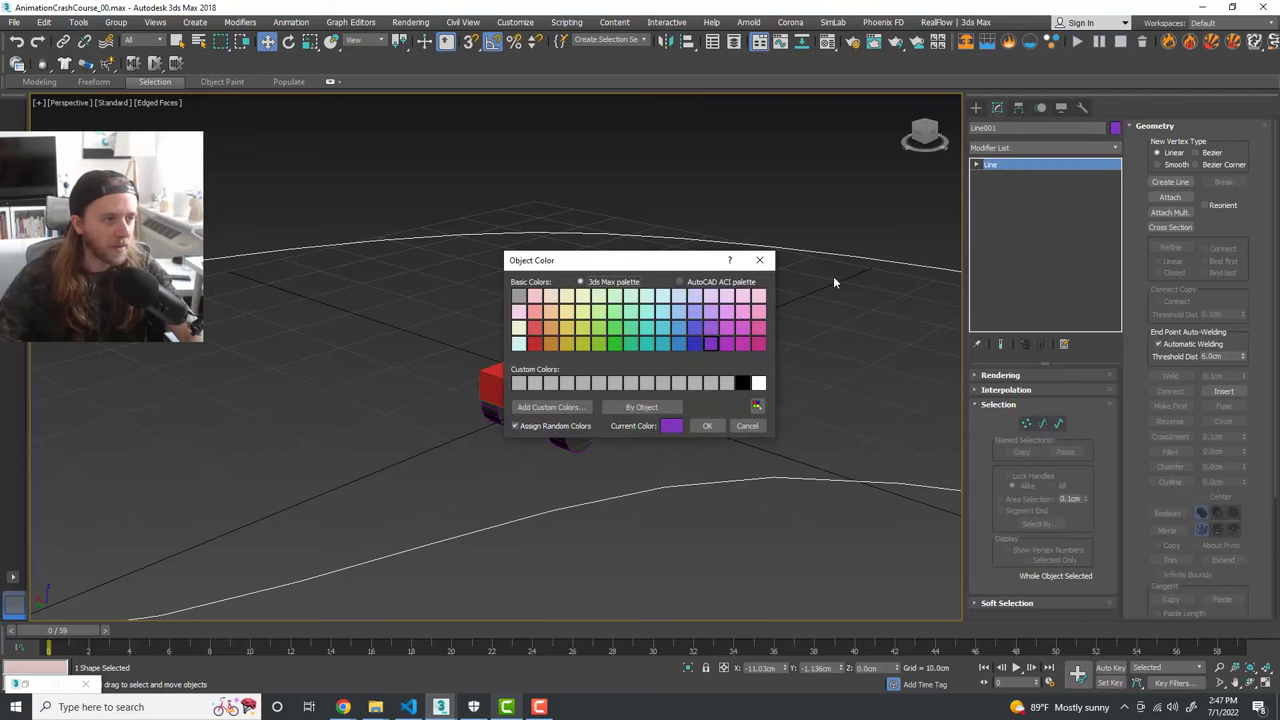
click(677, 312)
click(708, 426)
scroll(751, 457, up, 3)
click(724, 506)
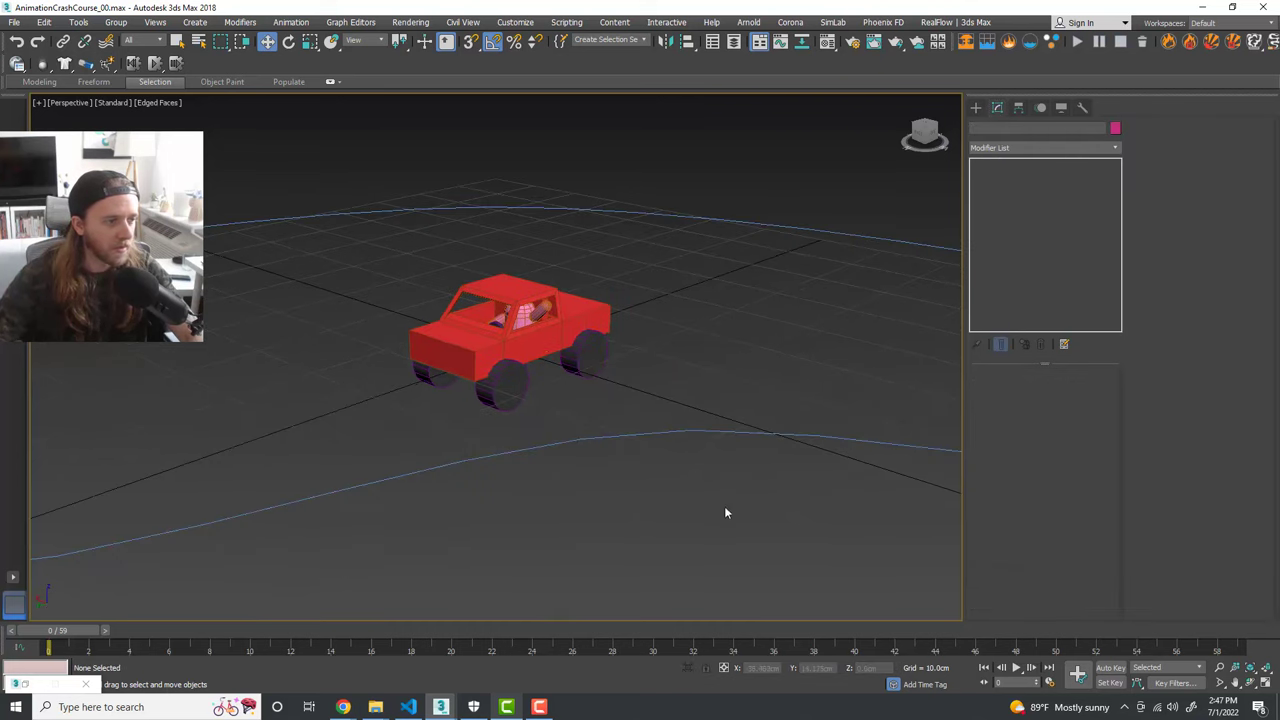
Step: Smooth the spline loop by setting its interpolation steps to 17
drag(722, 506, 726, 478)
scroll(677, 440, down, 6)
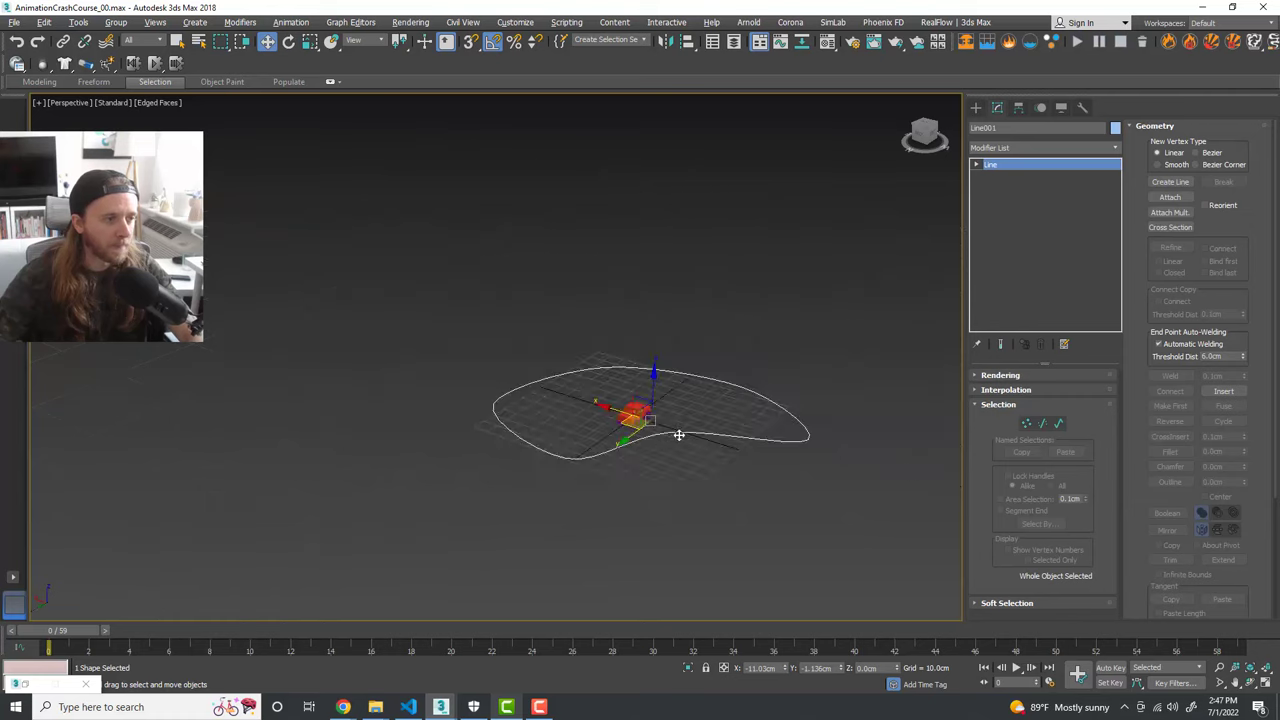
scroll(677, 434, up, 5)
scroll(698, 447, down, 5)
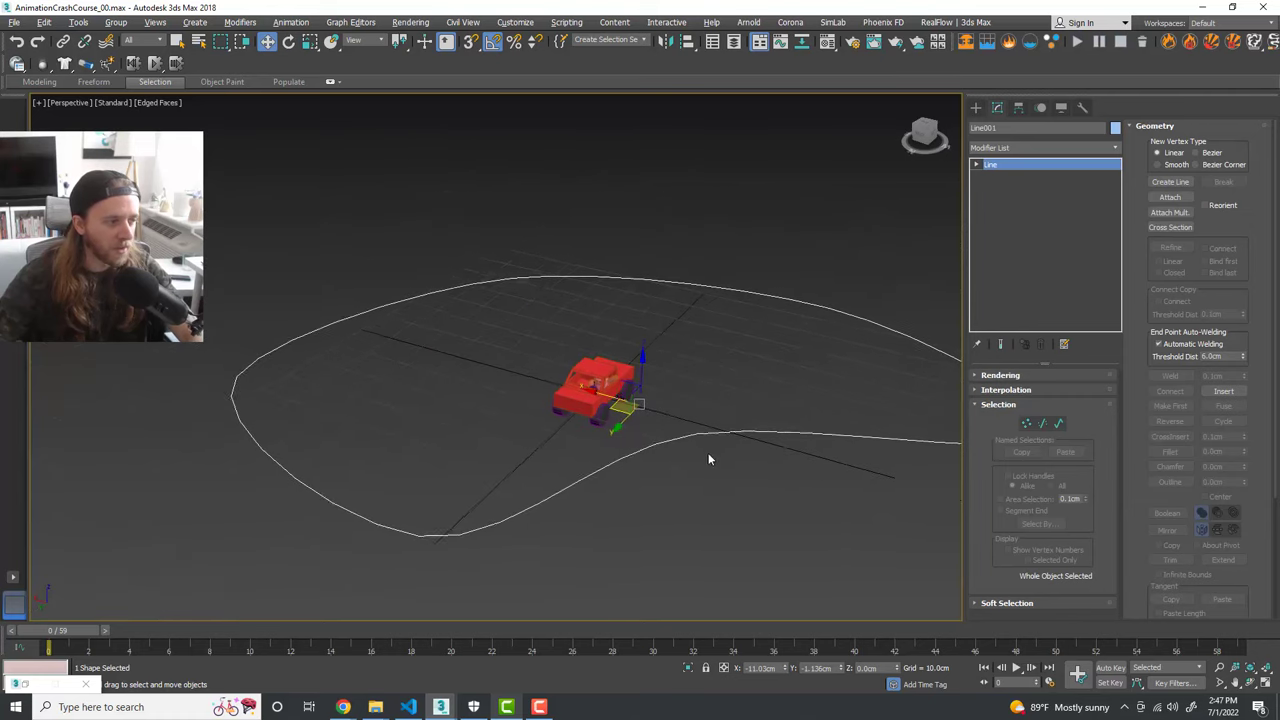
scroll(655, 455, up, 2)
scroll(709, 429, up, 4)
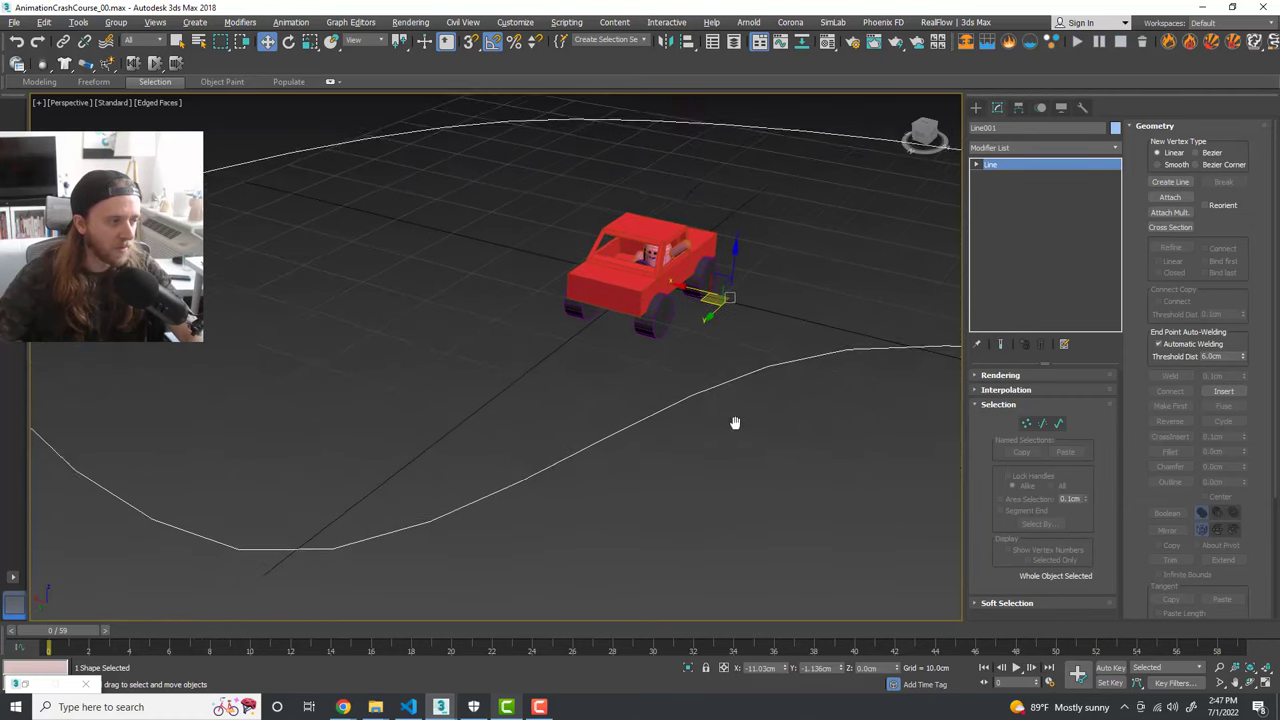
click(1006, 390)
drag(1077, 406, 1077, 407)
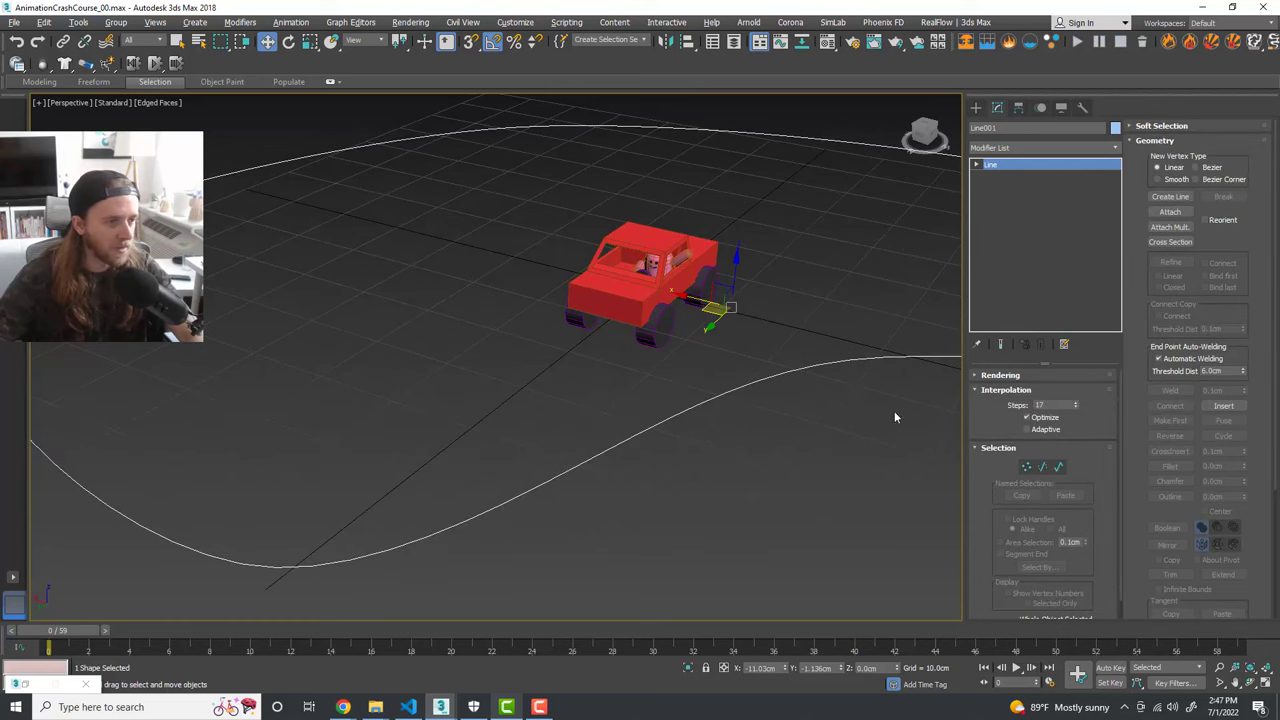
scroll(650, 429, down, 4)
alt+middle_drag(650, 429, 750, 454)
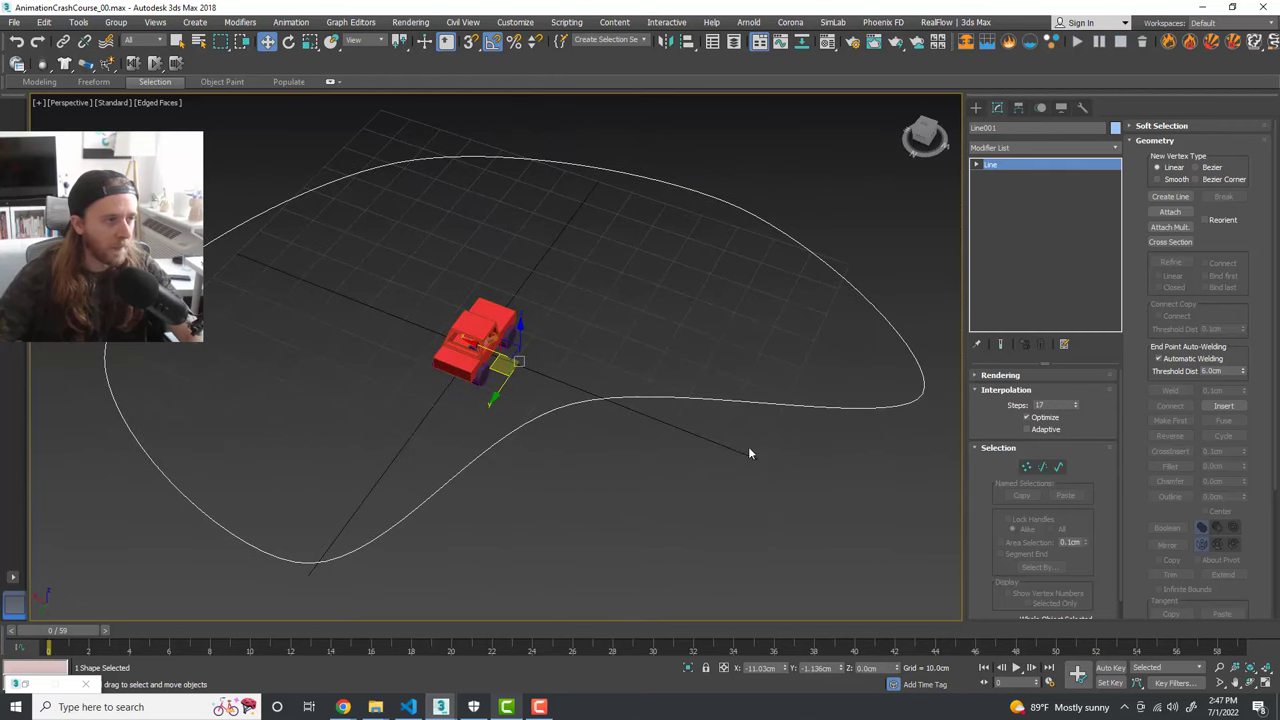
Step: Assign a Path Constraint controller to the truck body's position
scroll(503, 400, up, 4)
alt+middle_drag(585, 422, 706, 479)
click(575, 318)
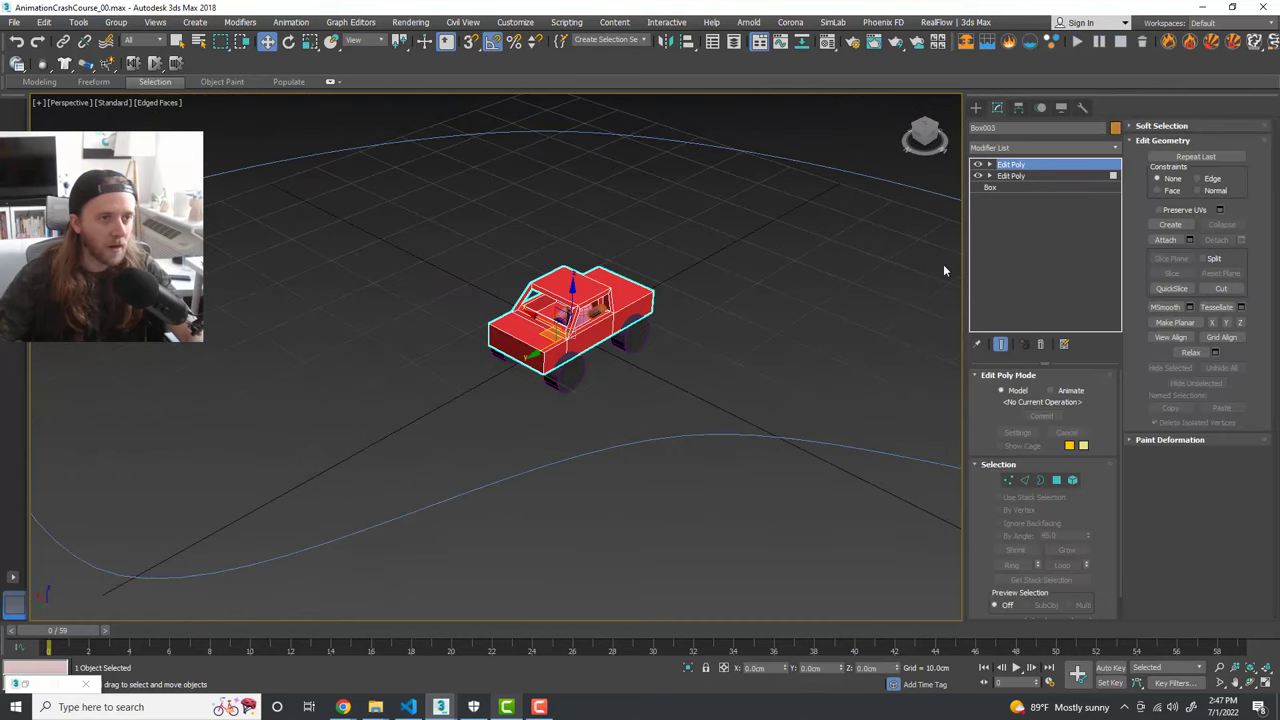
click(1040, 107)
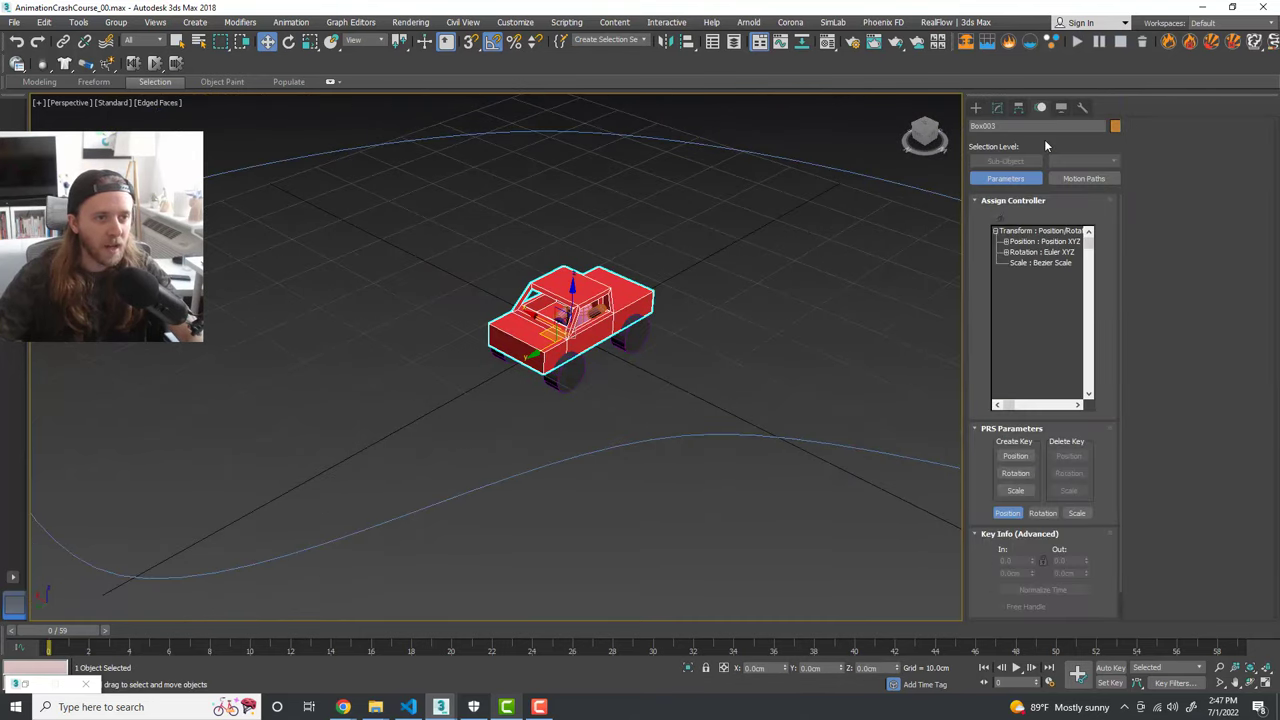
click(1027, 242)
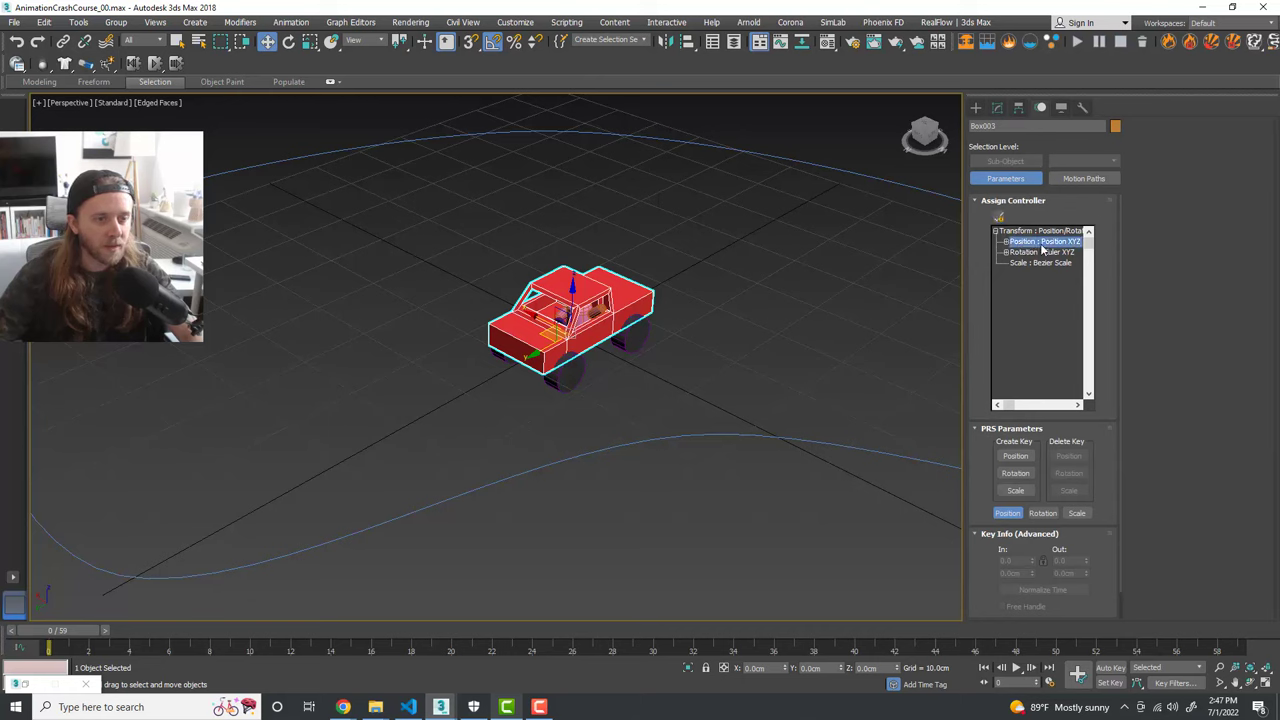
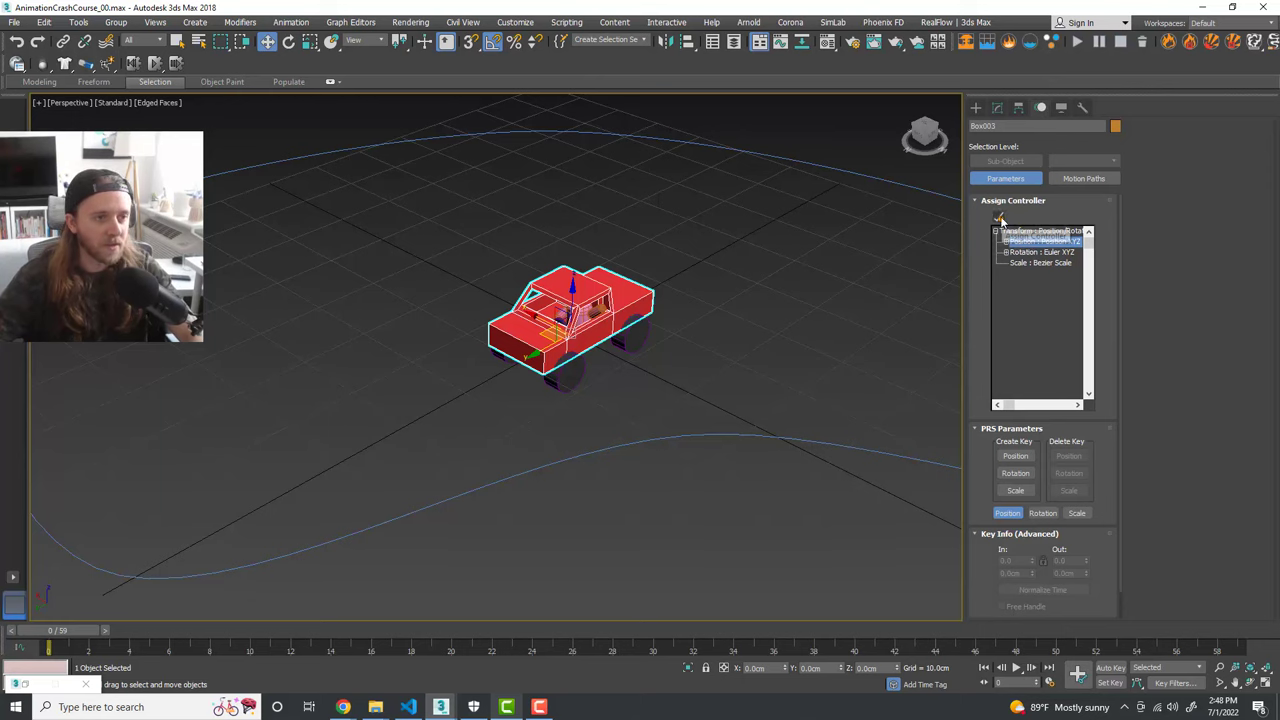
click(998, 219)
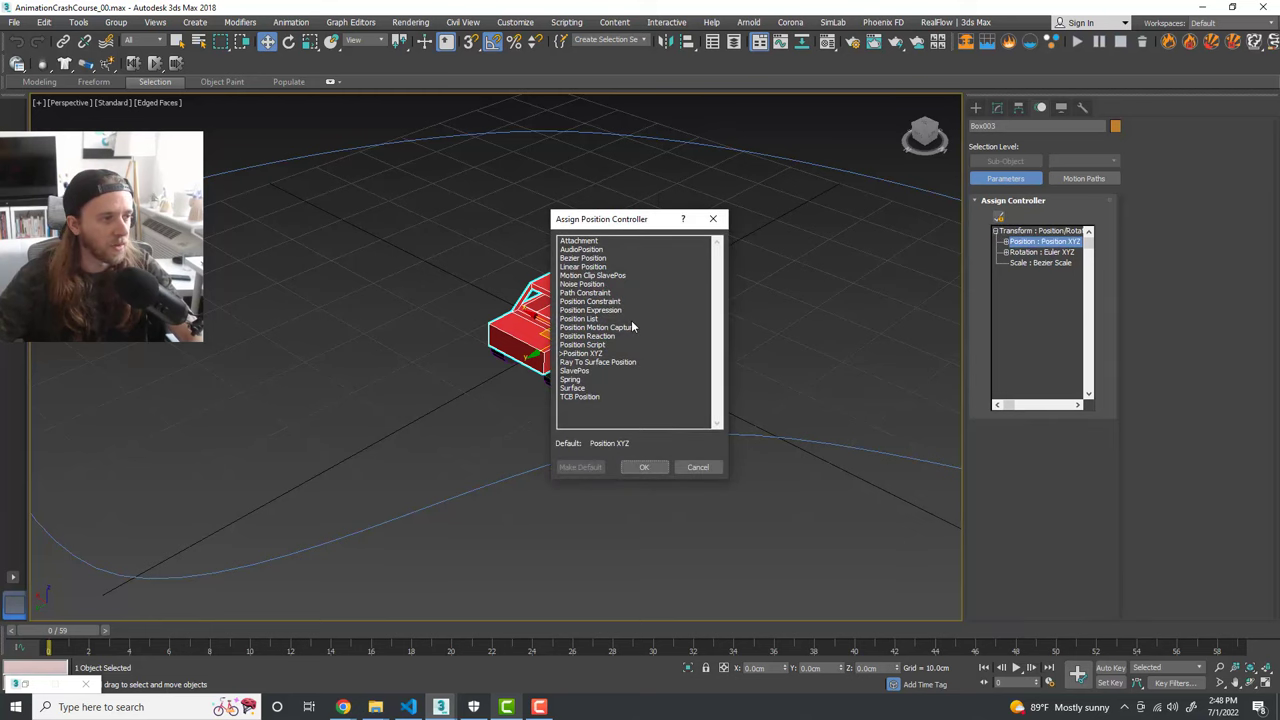
click(592, 293)
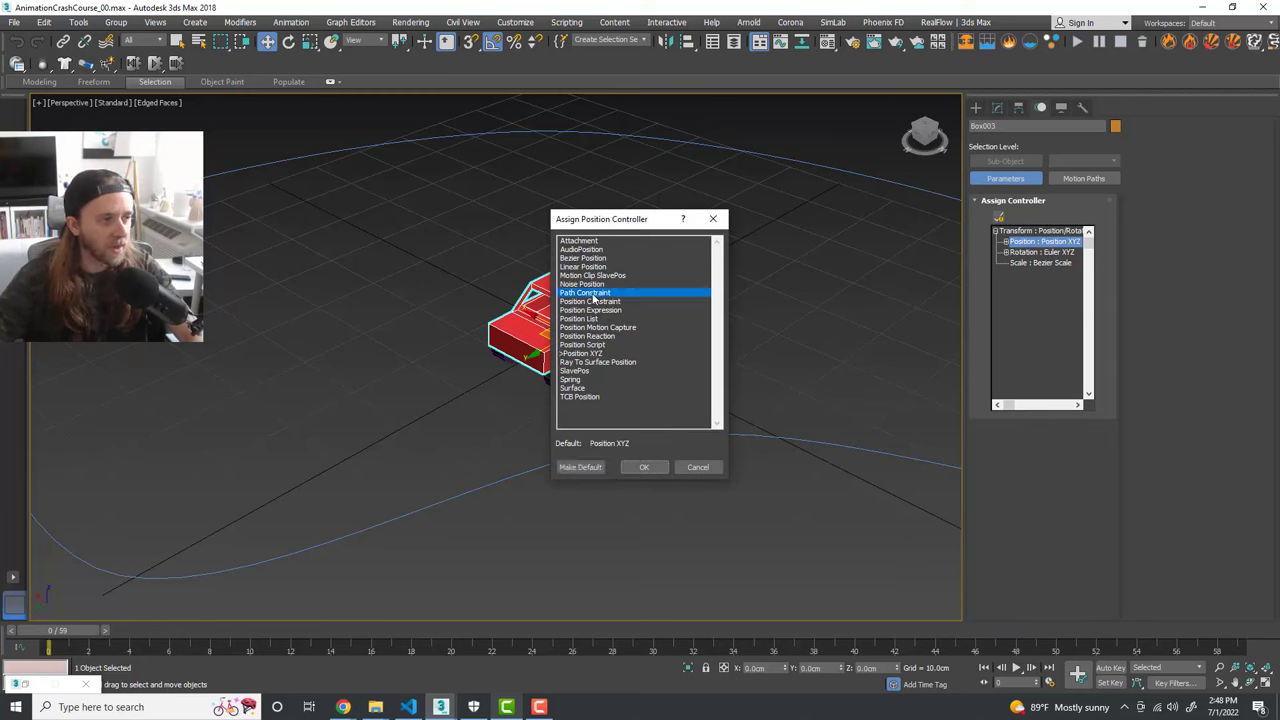
click(644, 468)
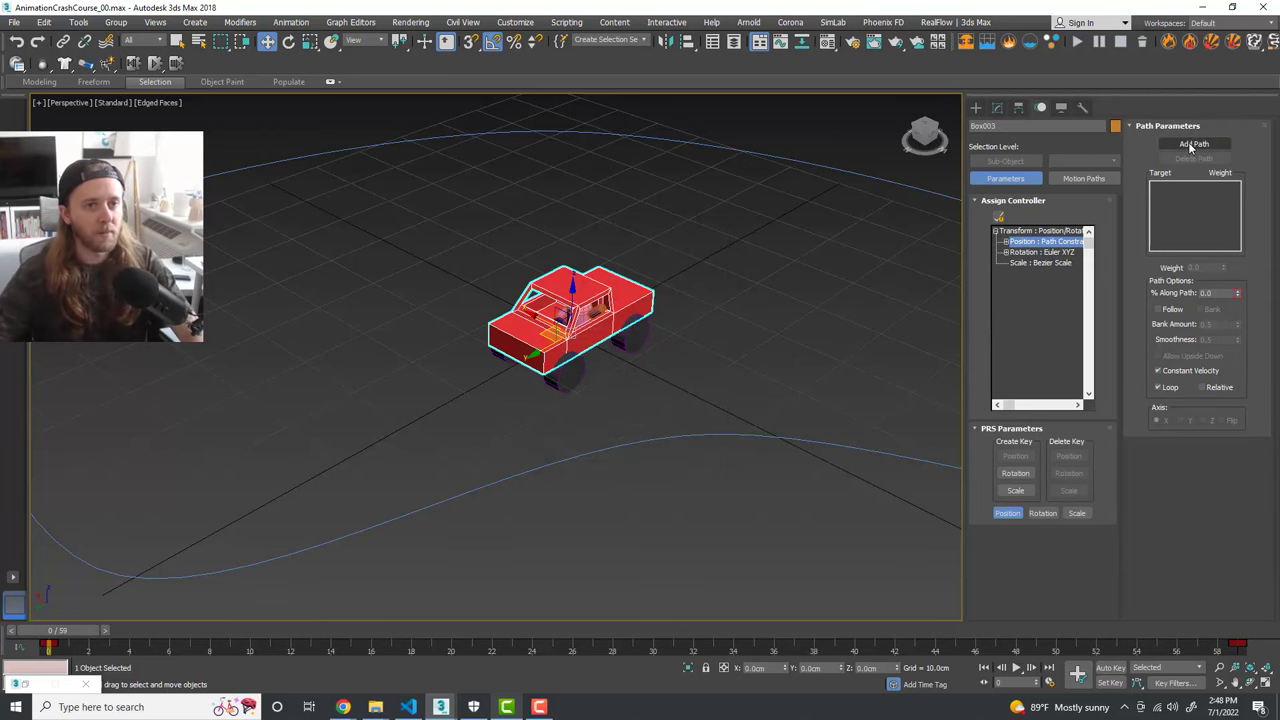
Step: Add the spline loop as the target path of the truck body's Path Constraint
click(1192, 145)
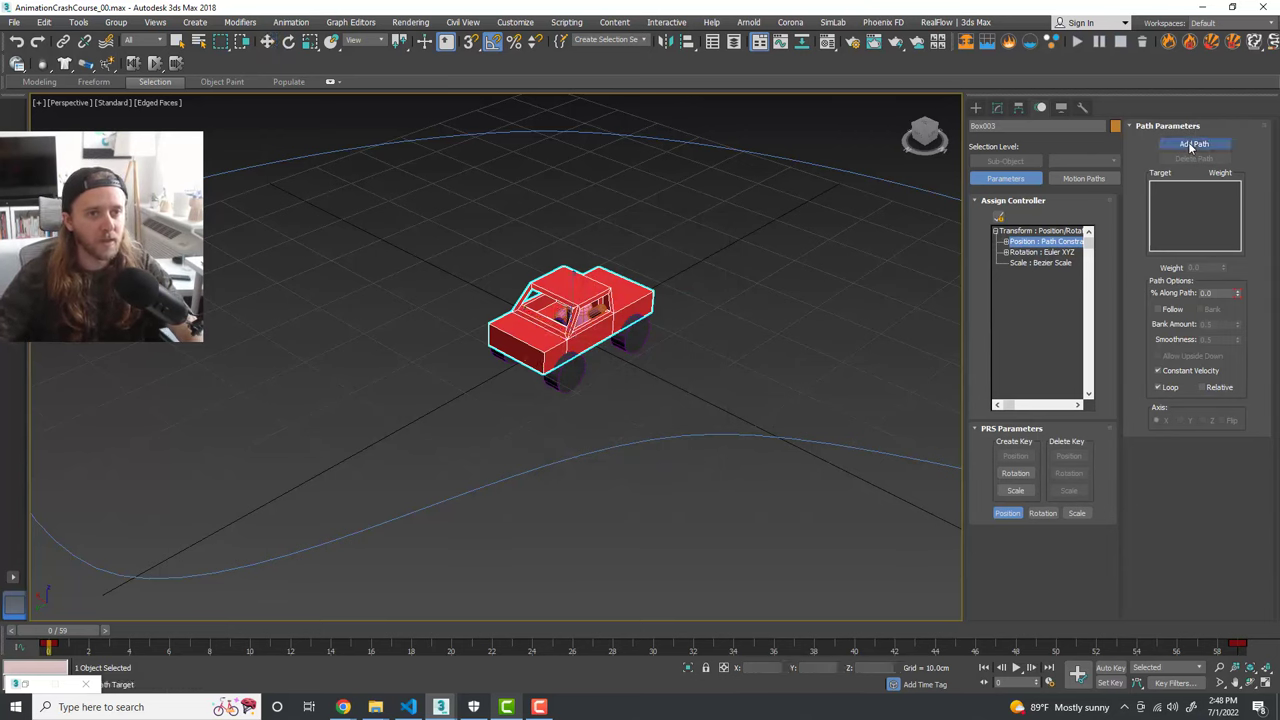
click(783, 158)
alt+middle_drag(557, 302, 659, 330)
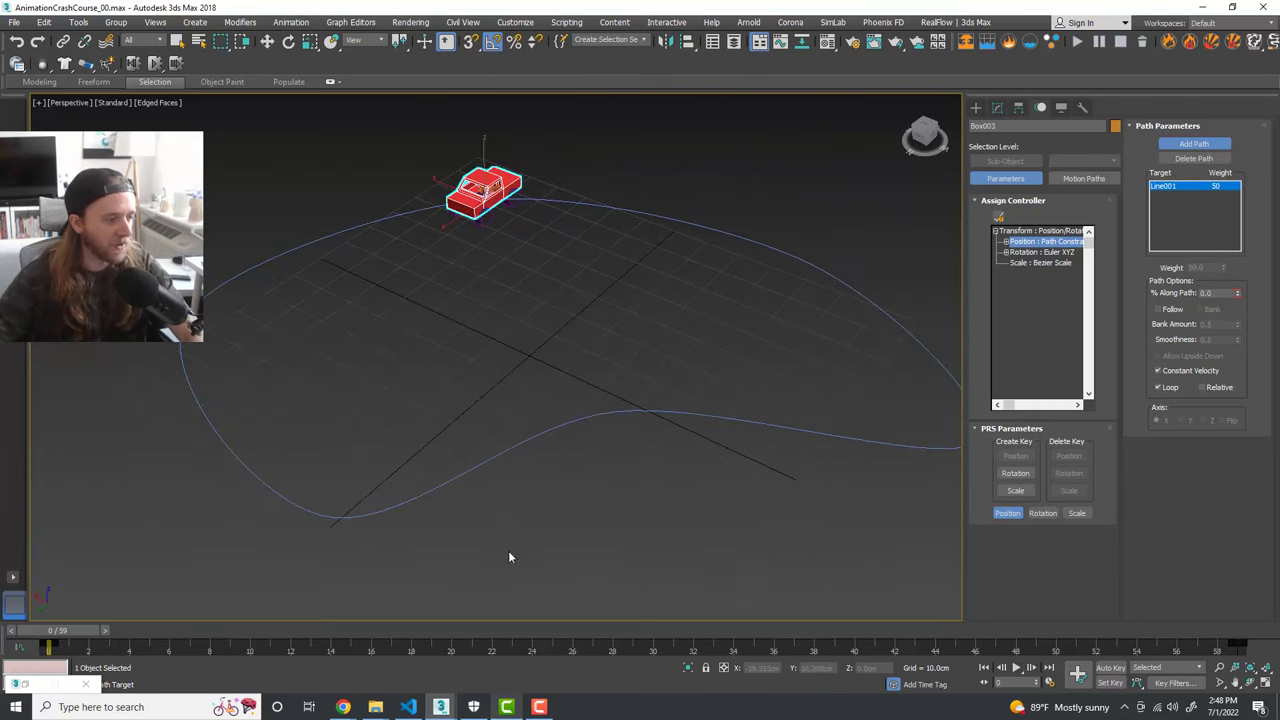
Step: Play the truck's animation along the path, return to frame 0 and examine how the truck is oriented on the spline
click(1017, 668)
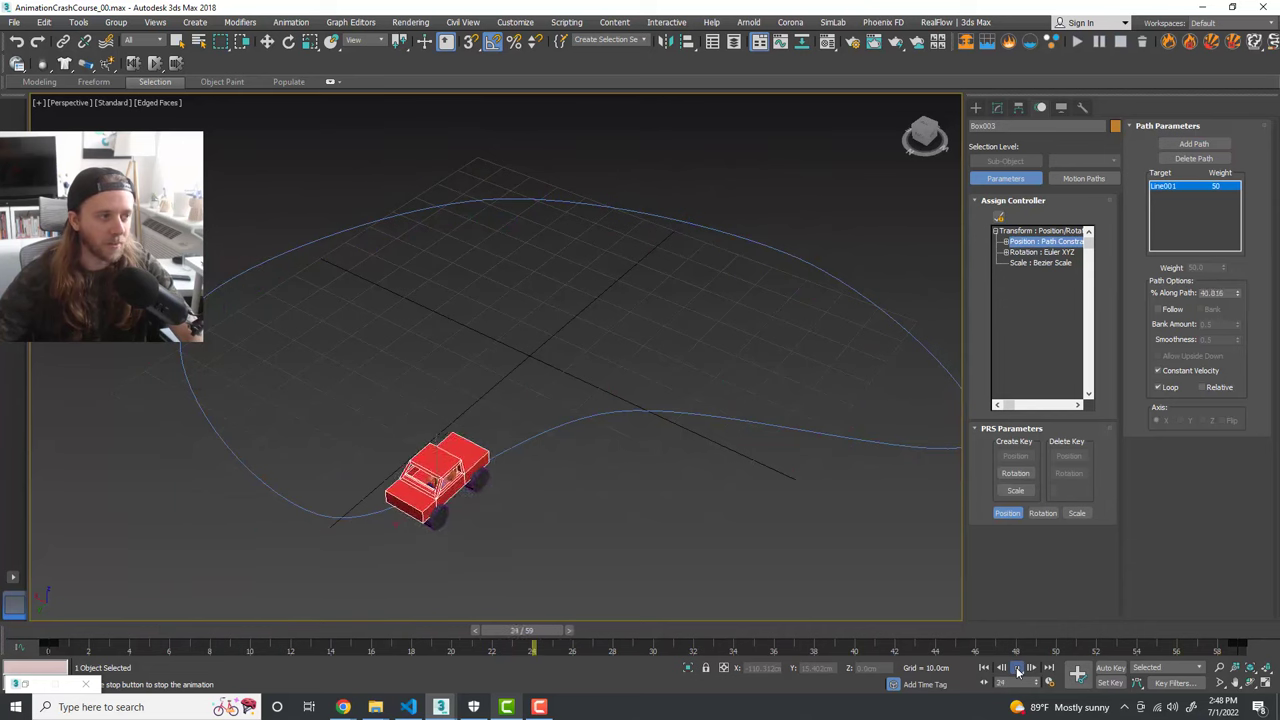
click(1017, 668)
drag(850, 632, 50, 632)
scroll(505, 205, up, 3)
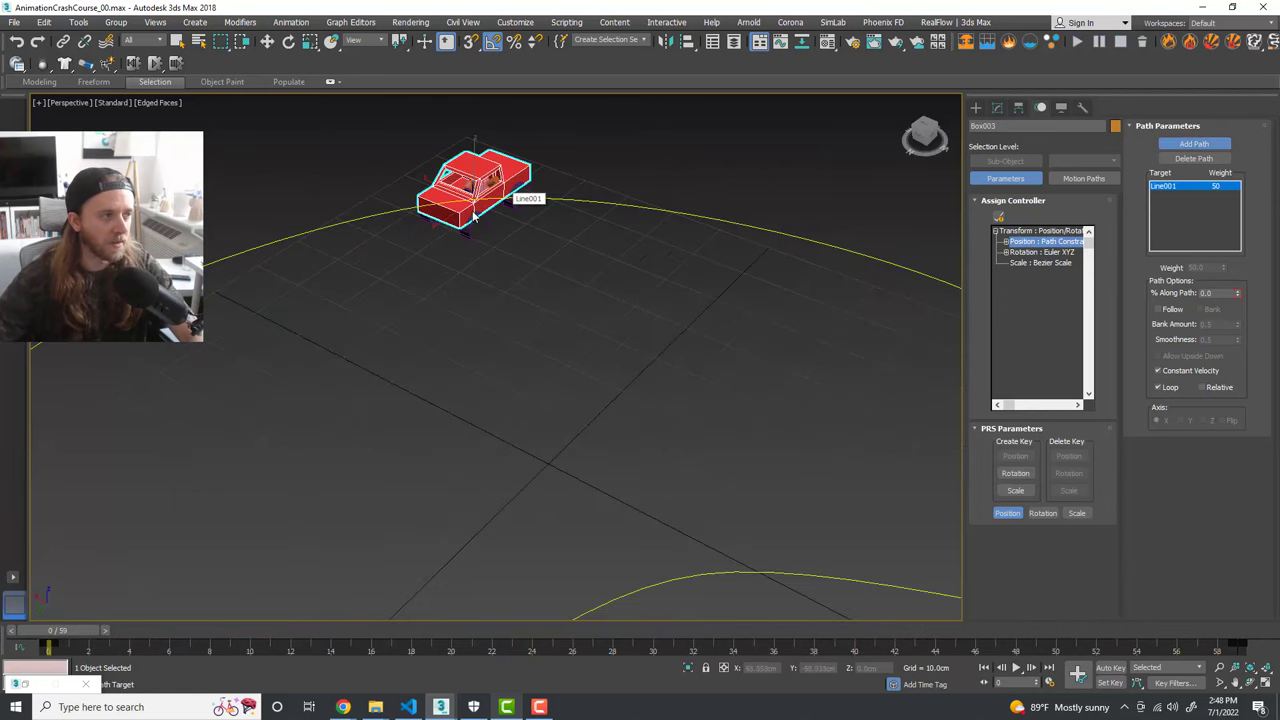
scroll(465, 200, up, 2)
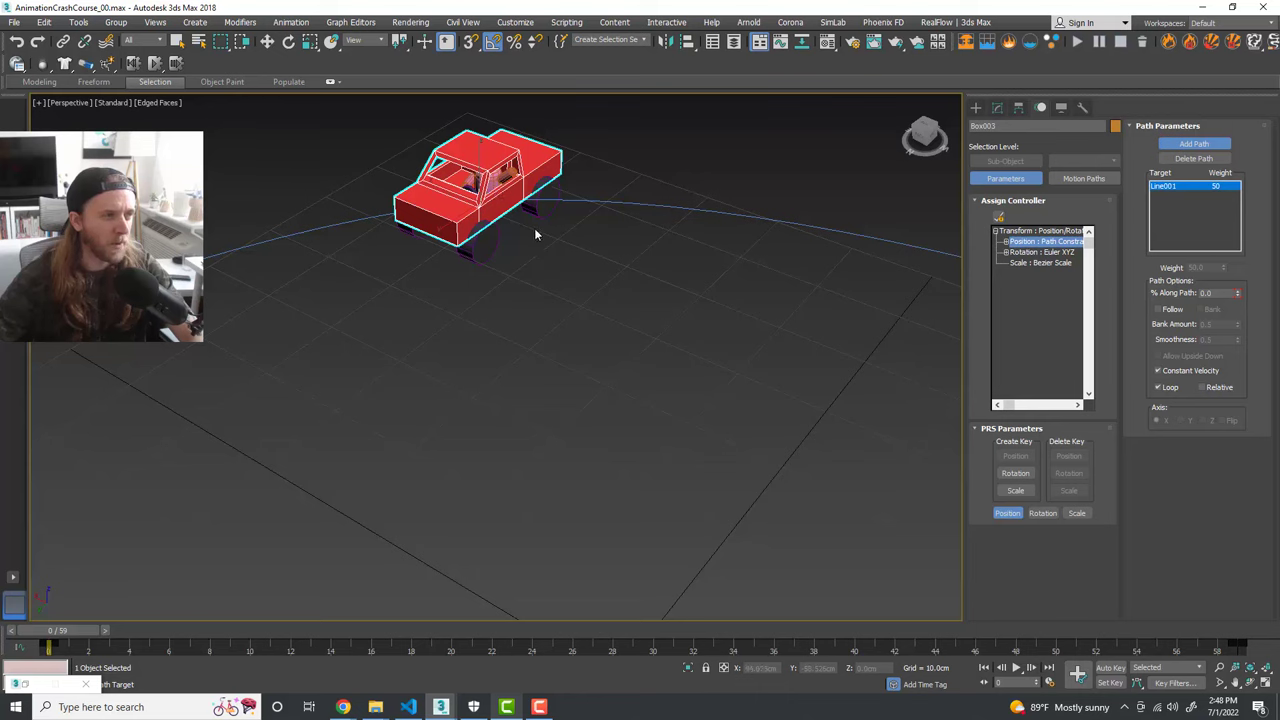
alt+middle_drag(534, 228, 447, 220)
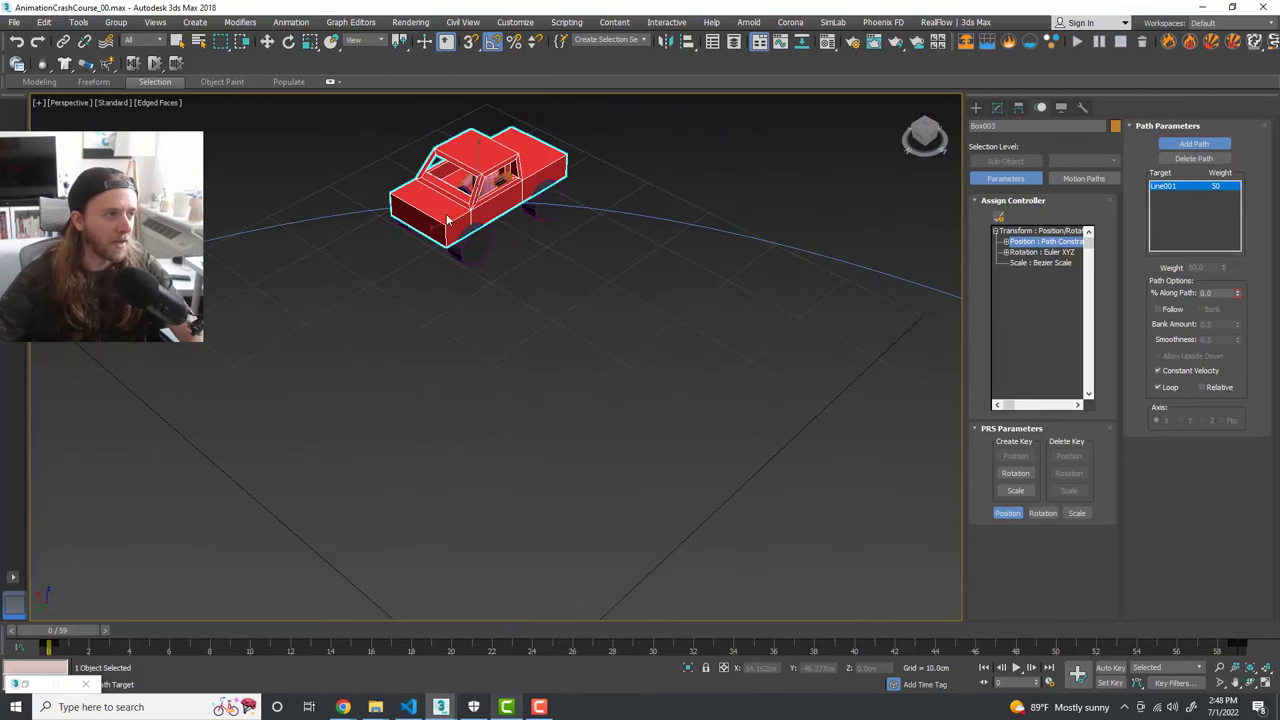
scroll(447, 220, down, 5)
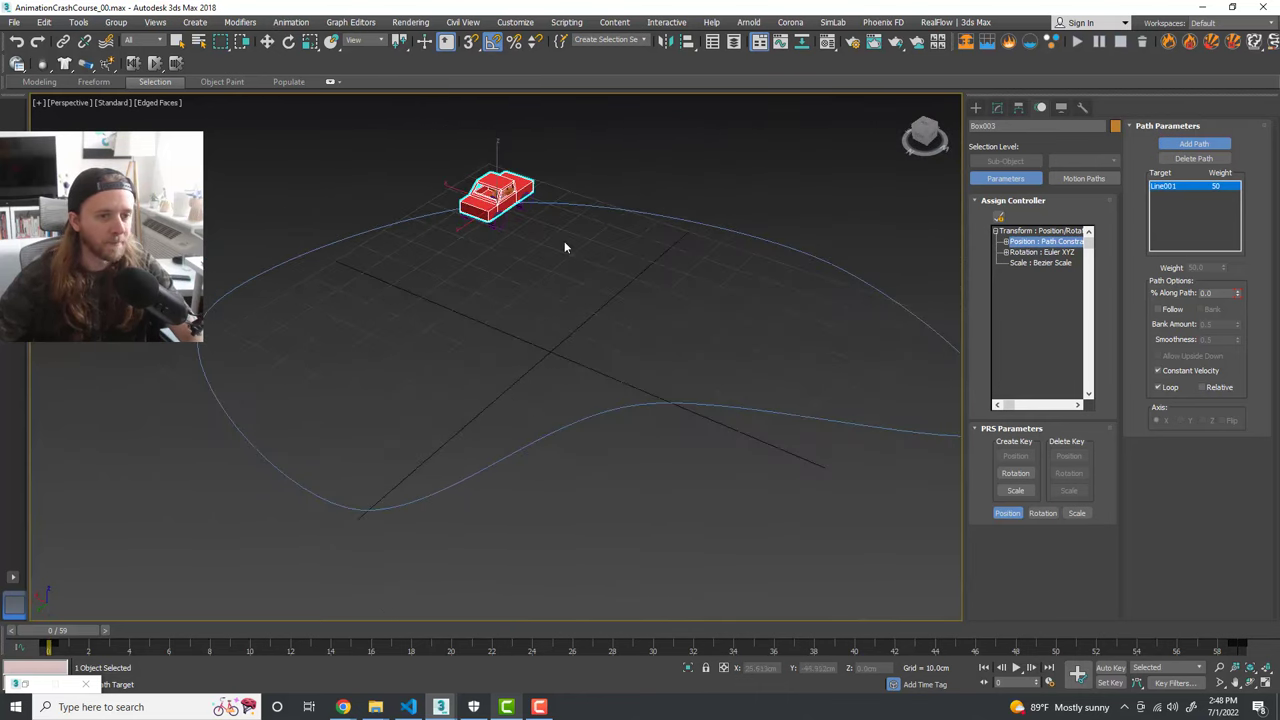
middle_drag(564, 247, 551, 274)
scroll(552, 276, up, 3)
scroll(553, 270, down, 3)
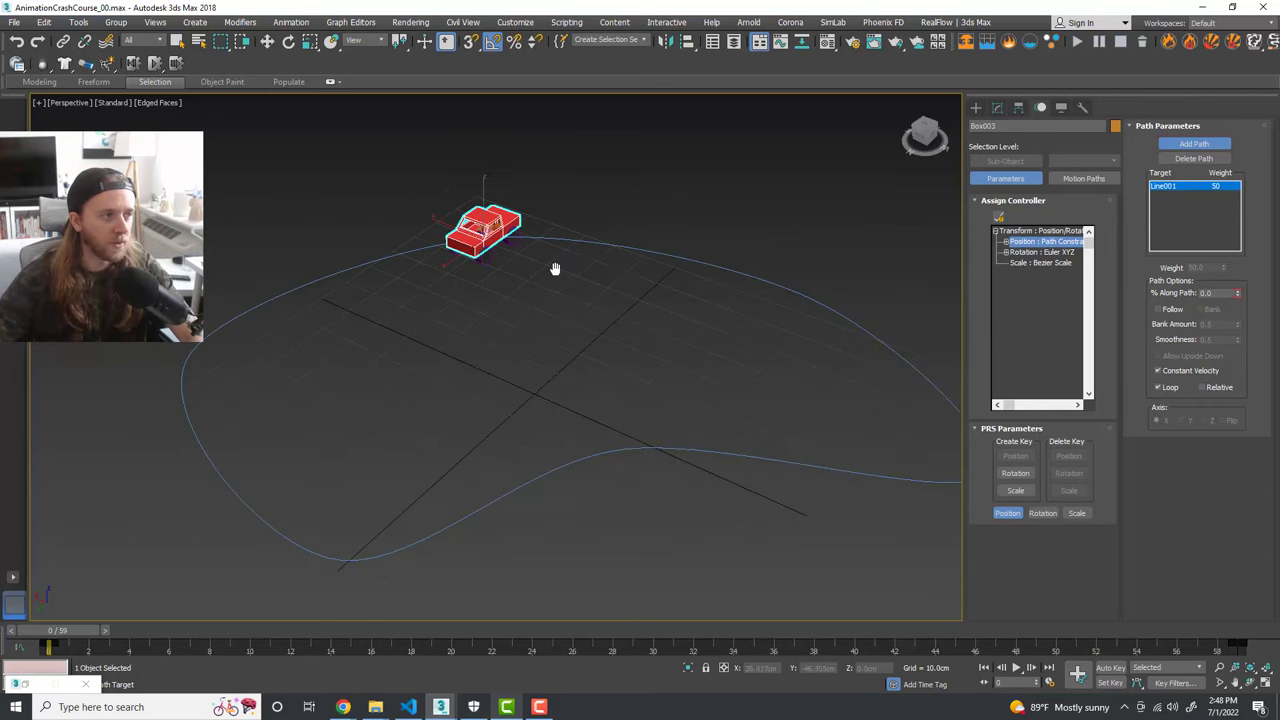
Step: Enable Follow on the truck's Path Constraint and set its axis to Y
click(1159, 310)
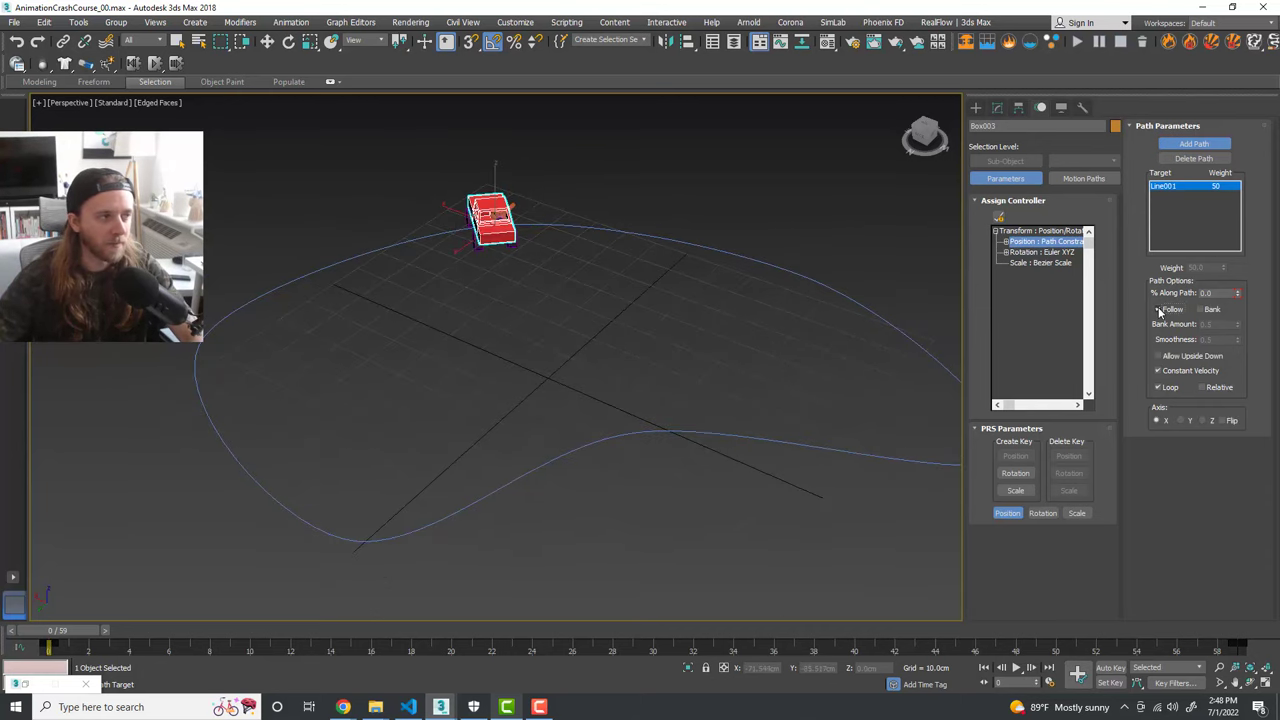
drag(93, 636, 57, 618)
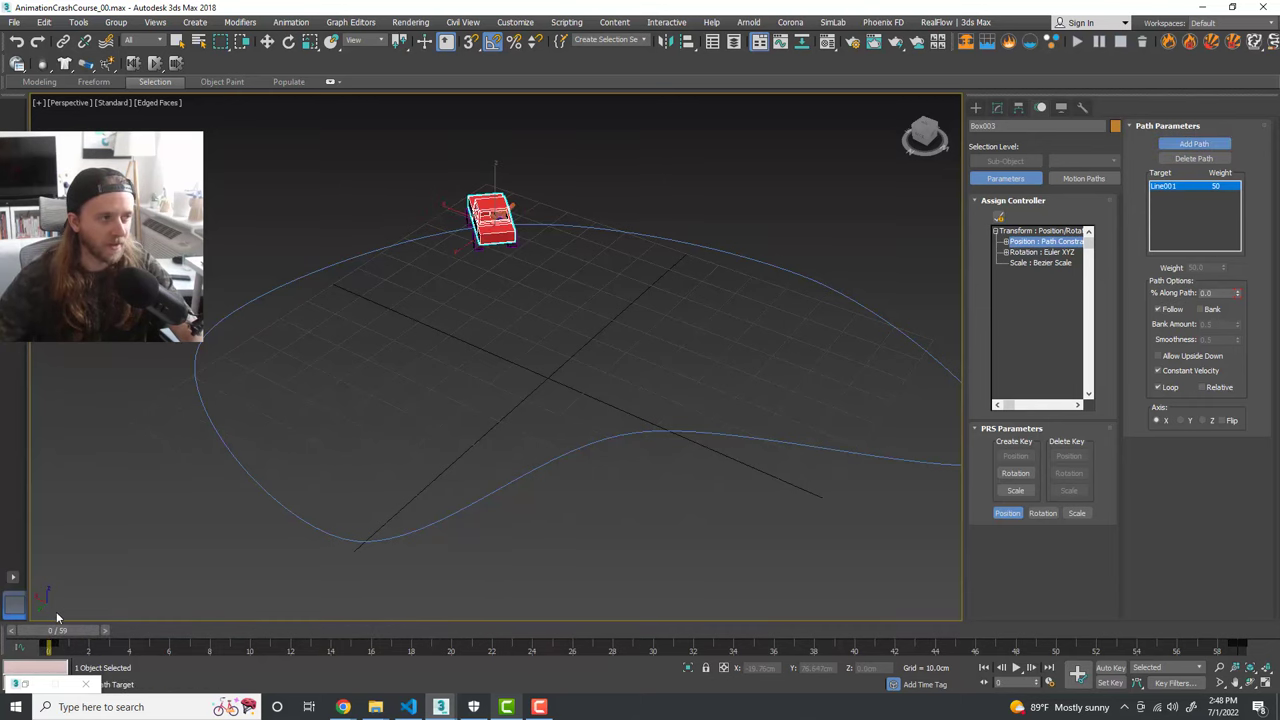
click(1185, 421)
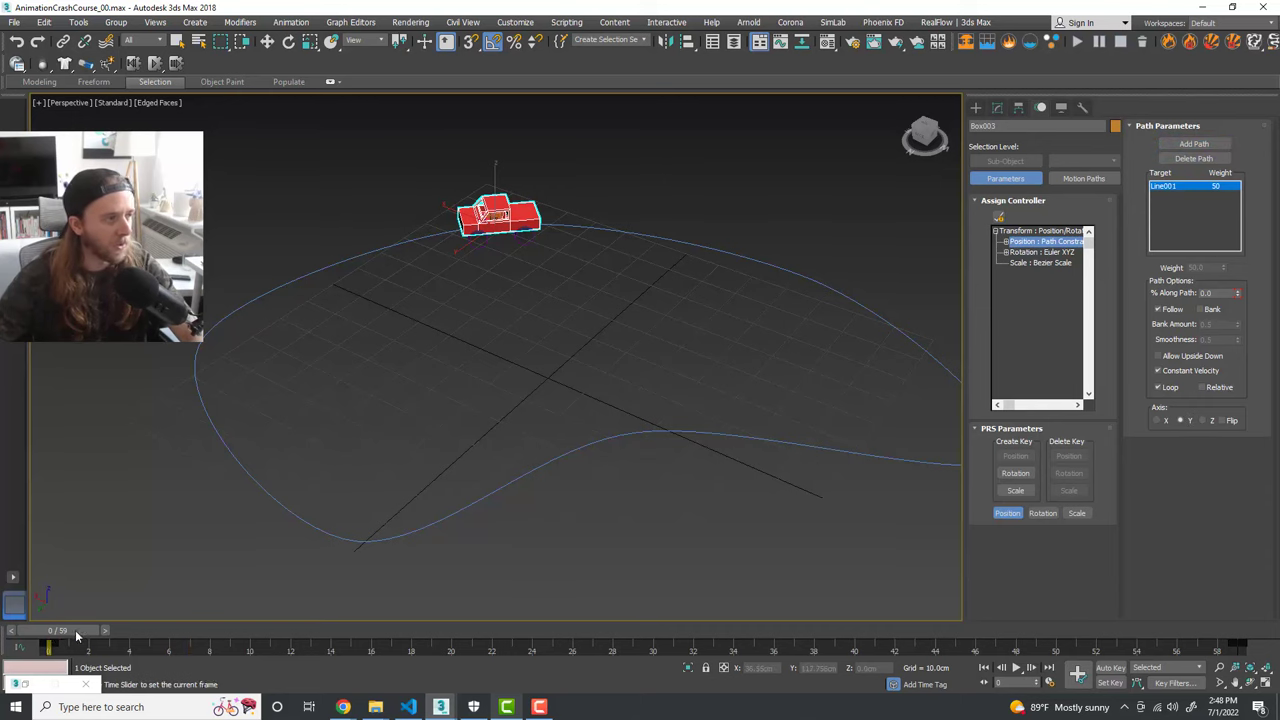
Step: Scrub through and play back the animation to check the truck's direction around the loop
drag(47, 632, 596, 664)
scroll(606, 563, up, 2)
mouse_move(657, 560)
alt+middle_down()
mouse_move(664, 532)
mouse_move(626, 543)
mouse_move(644, 556)
alt+middle_up()
click(1020, 673)
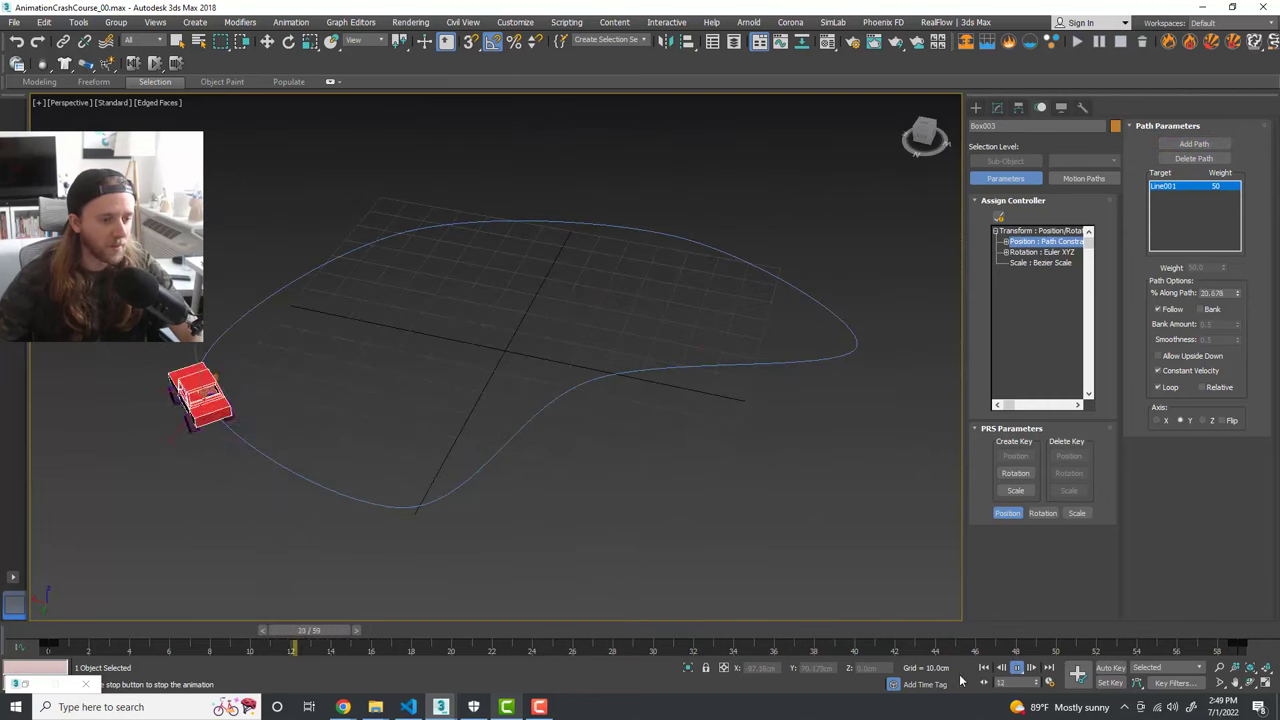
click(1020, 668)
Step: Check the time configuration, play the truck's animation around the loop and return to frame 0
click(1049, 683)
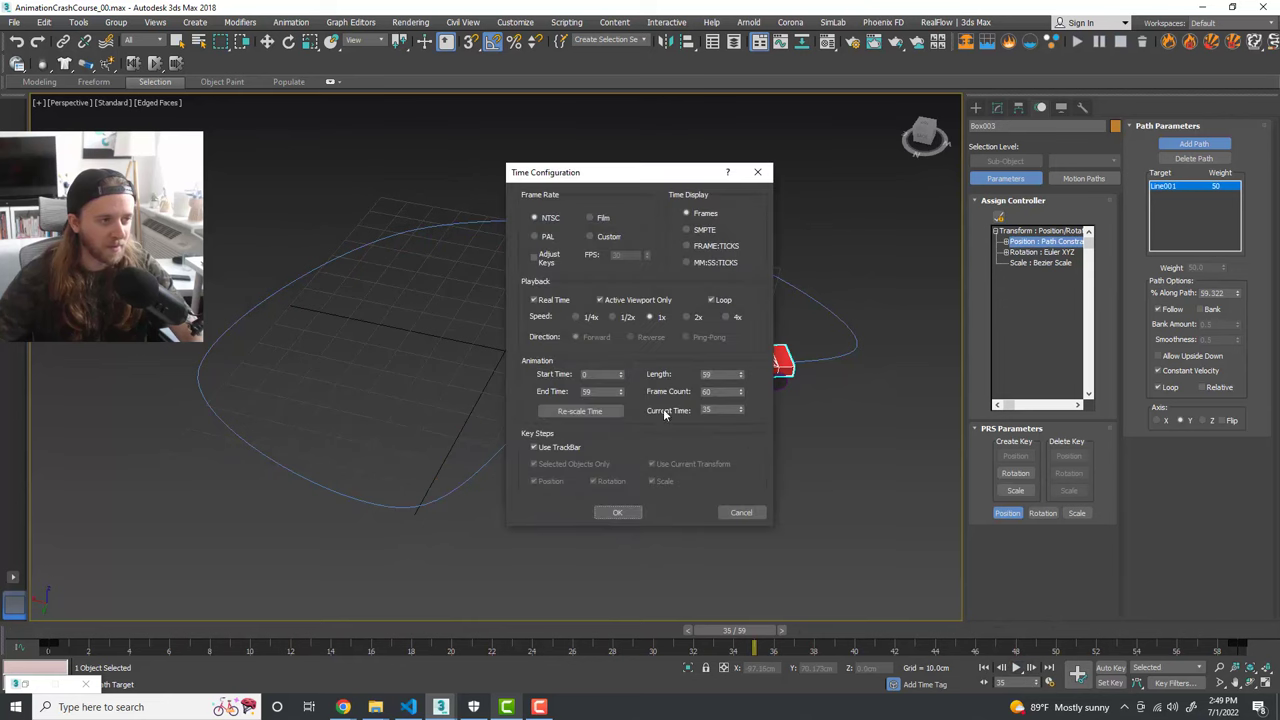
click(621, 512)
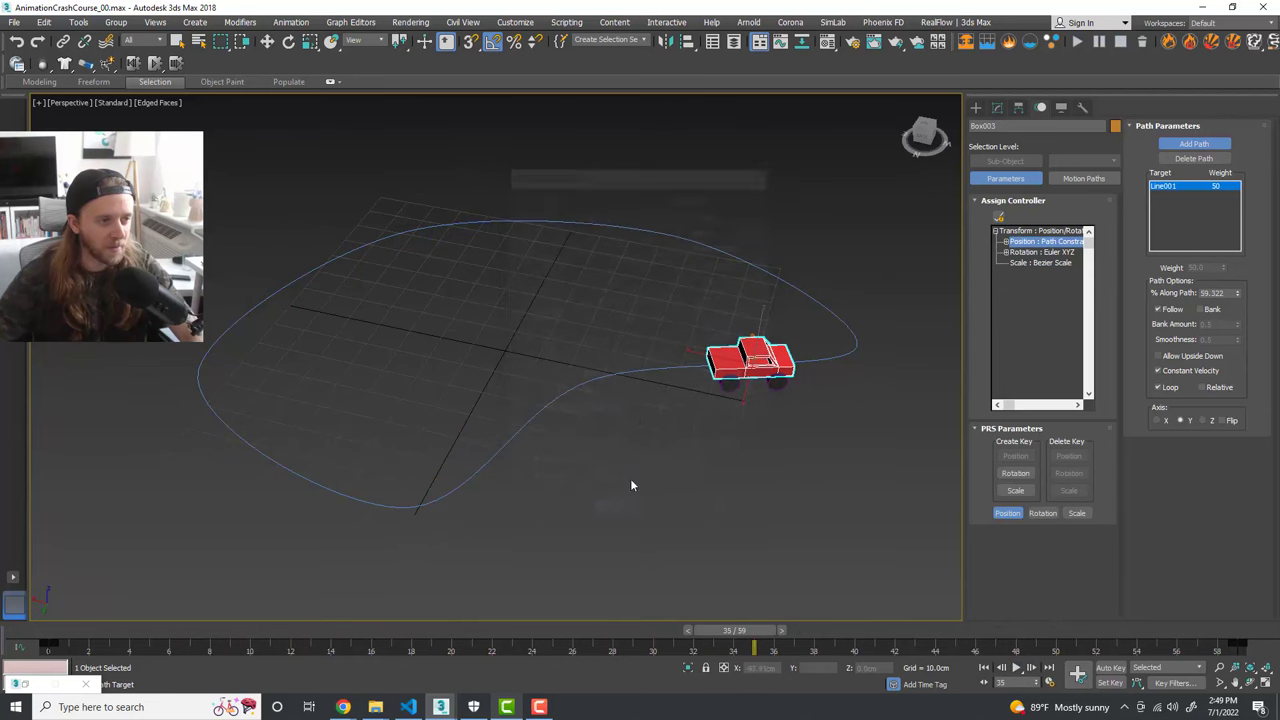
scroll(655, 461, up, 4)
click(1015, 668)
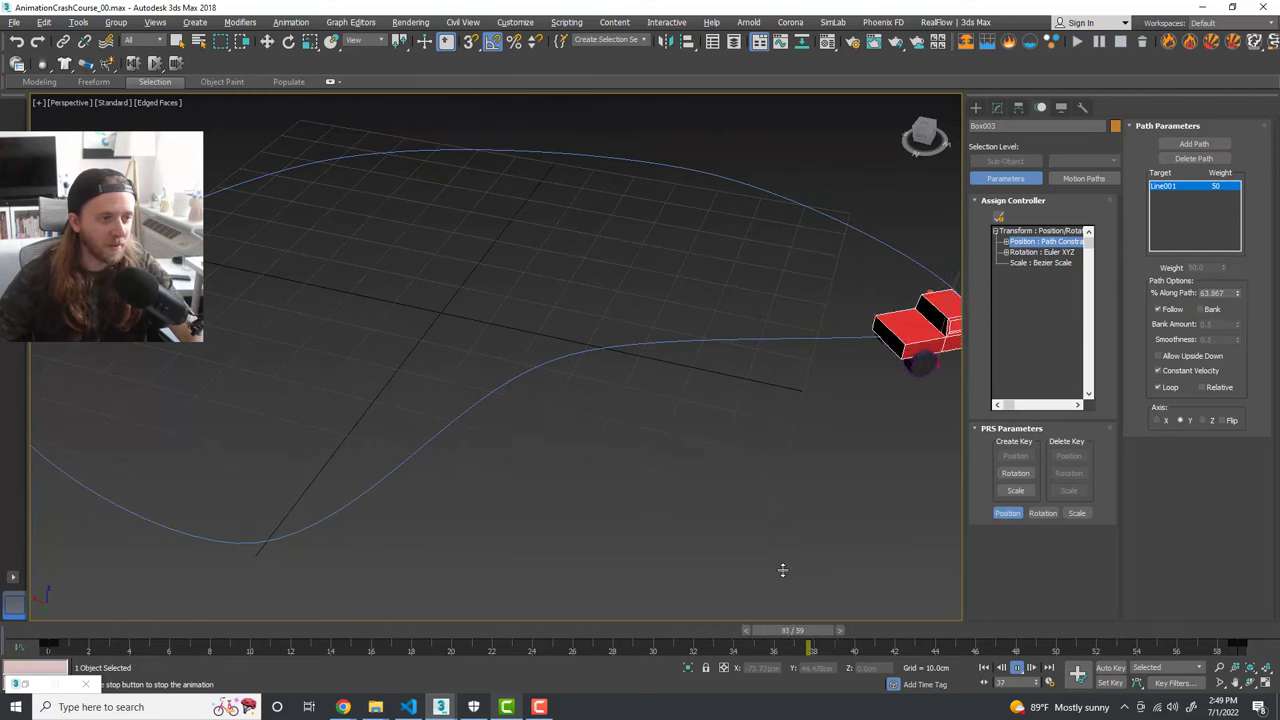
alt+middle_drag(672, 535, 660, 489)
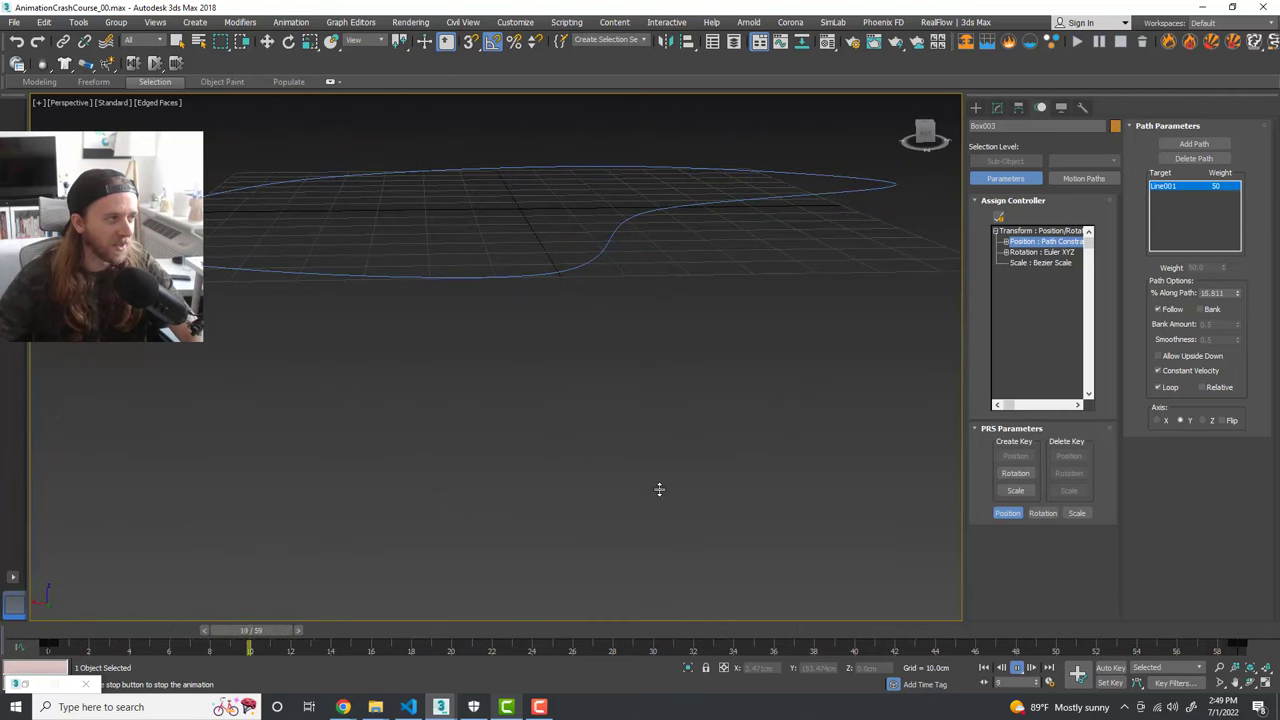
alt+middle_drag(657, 469, 600, 571)
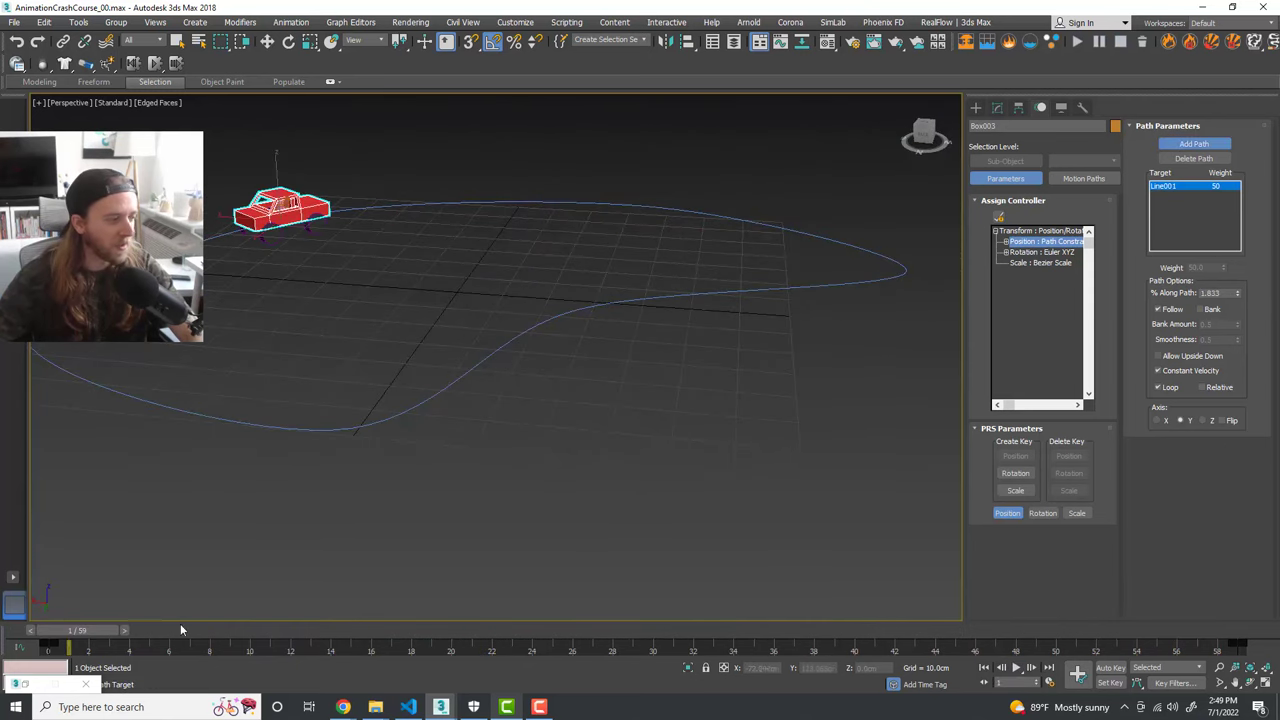
drag(87, 636, 40, 634)
middle_drag(315, 478, 385, 575)
alt+middle_drag(385, 575, 447, 514)
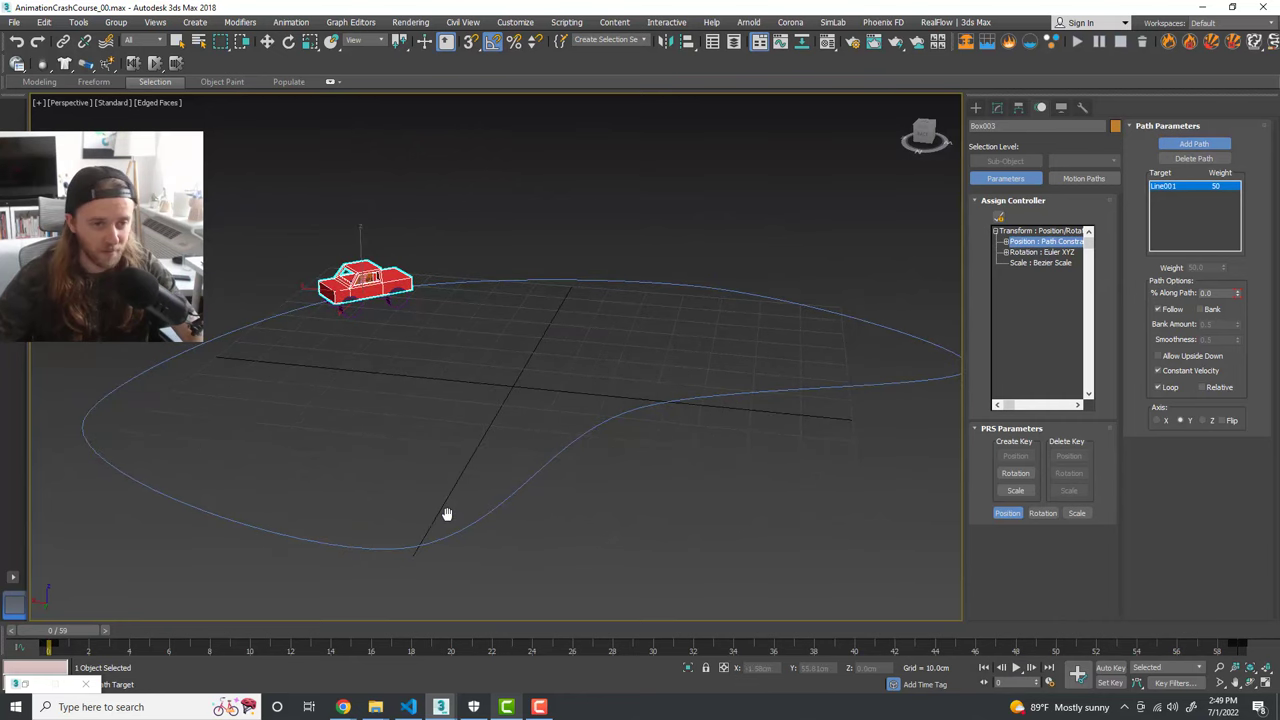
Step: Try the Bank option on the truck's Path Constraint and play back the animation to examine its tilt
click(1205, 310)
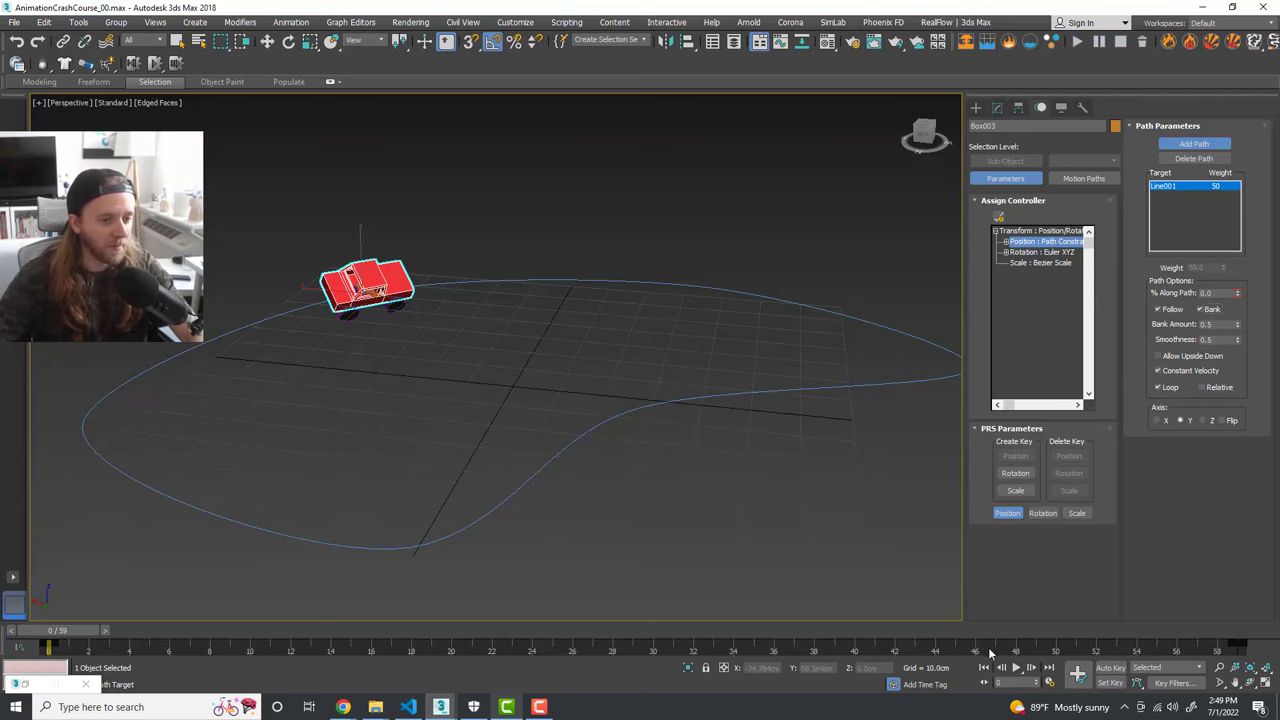
click(1016, 668)
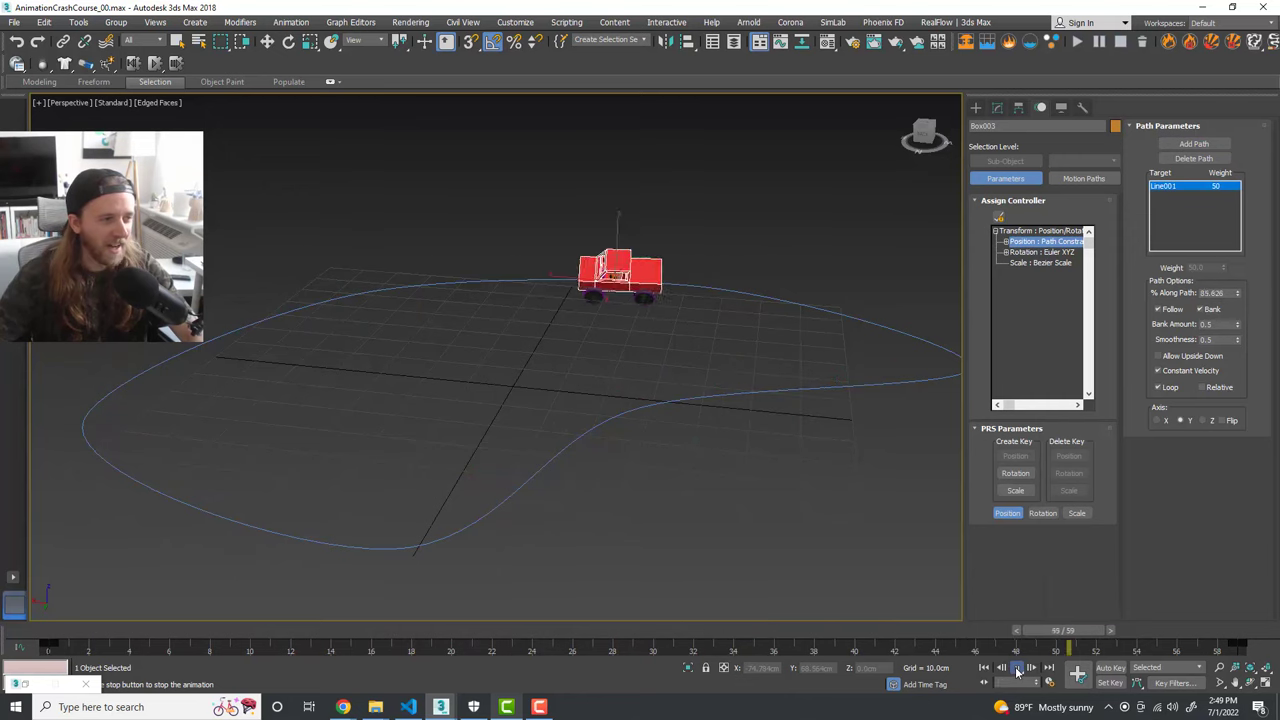
alt+middle_drag(646, 467, 620, 449)
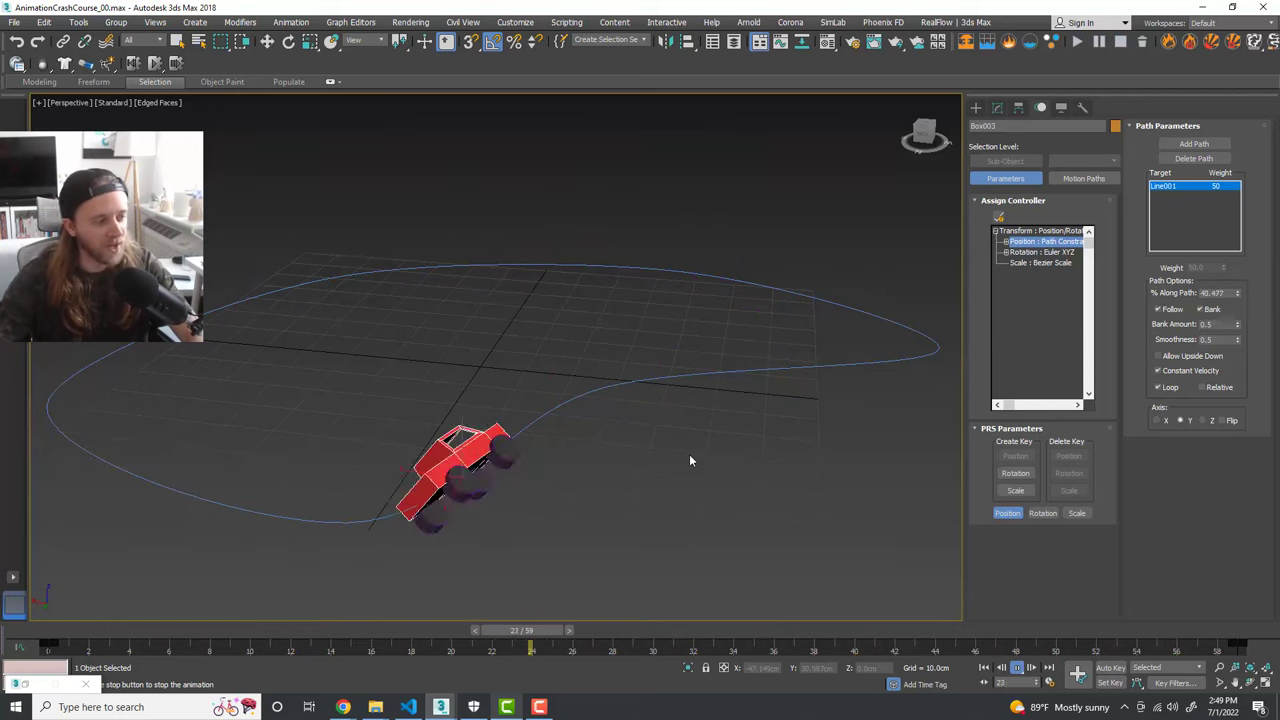
click(1019, 672)
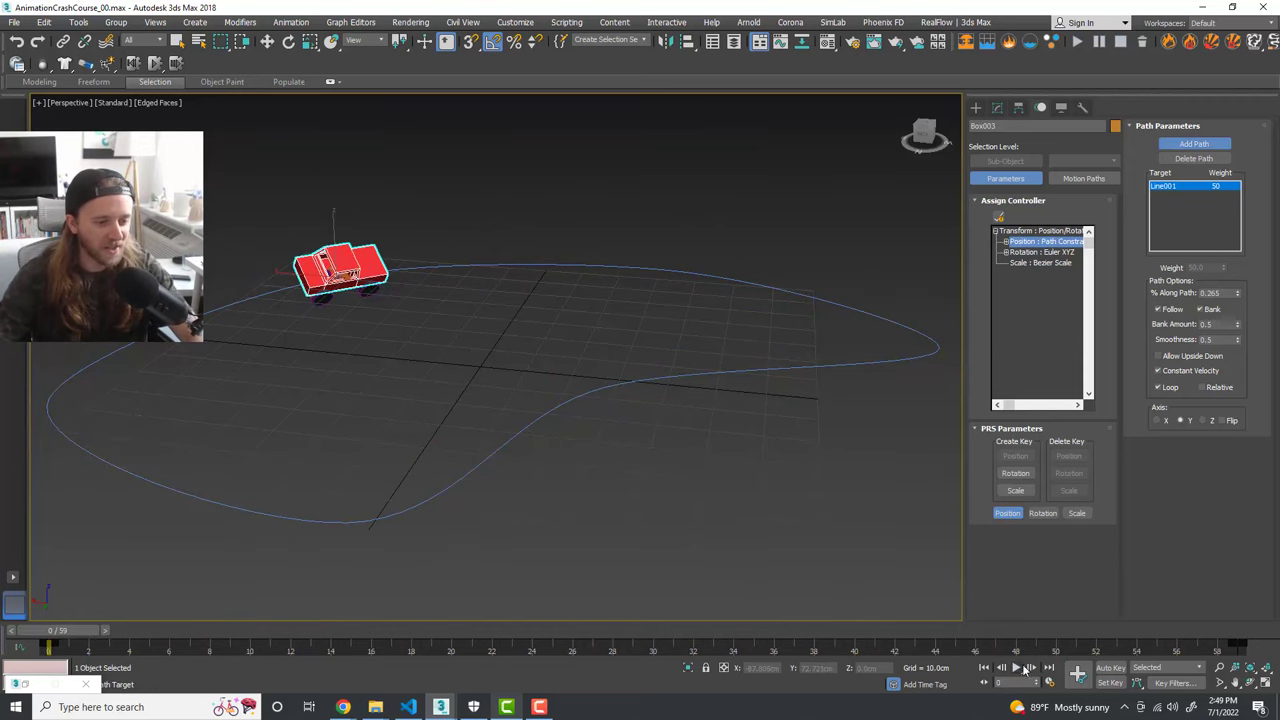
Step: Disable Bank on the truck's Path Constraint and return the animation to frame 0
click(1202, 309)
drag(101, 624, 45, 626)
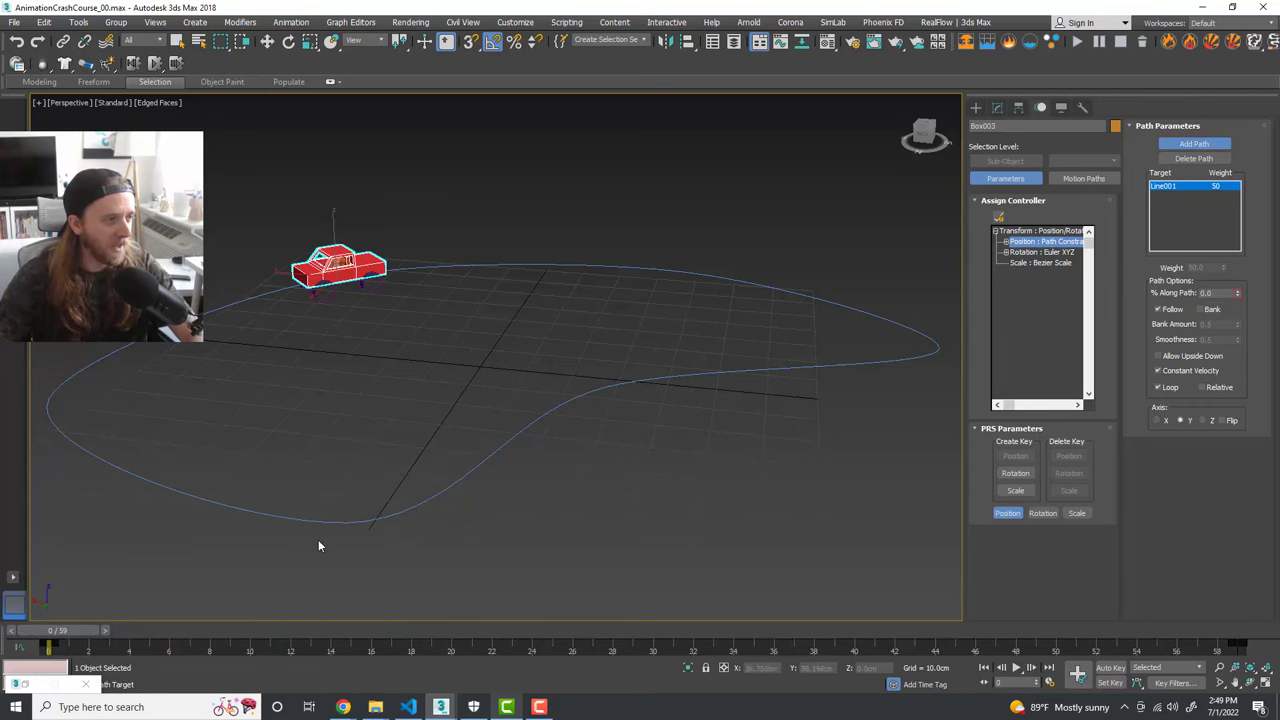
alt+middle_drag(318, 539, 408, 550)
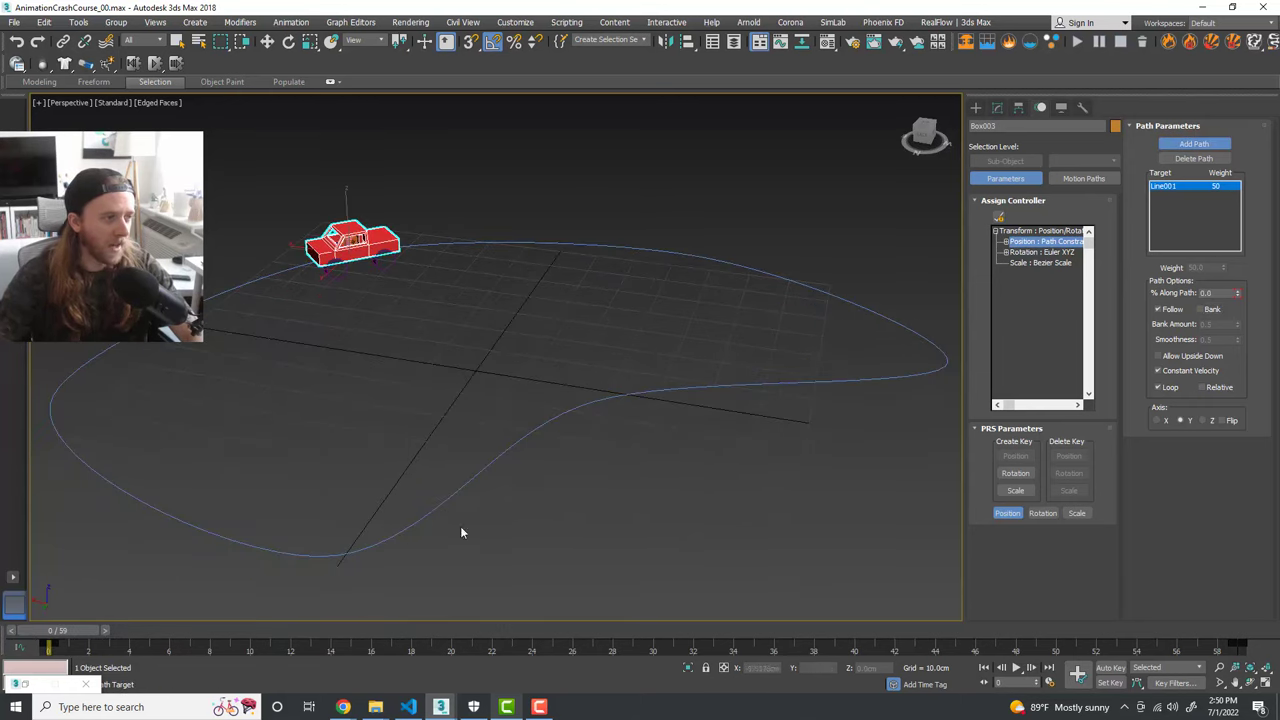
Step: Clone the spline loop as a single copy slightly below the original, at about Z -2.63 cm
key(w)
click(580, 470)
click(671, 395)
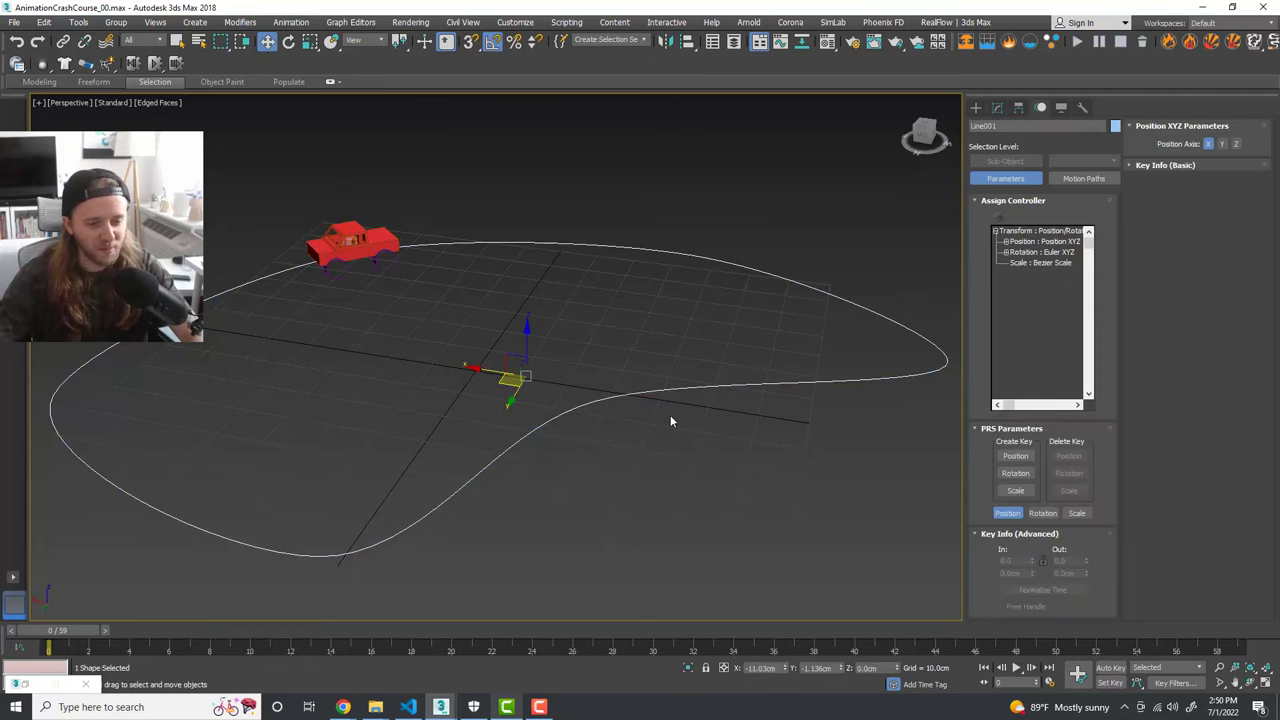
alt+middle_drag(670, 416, 697, 419)
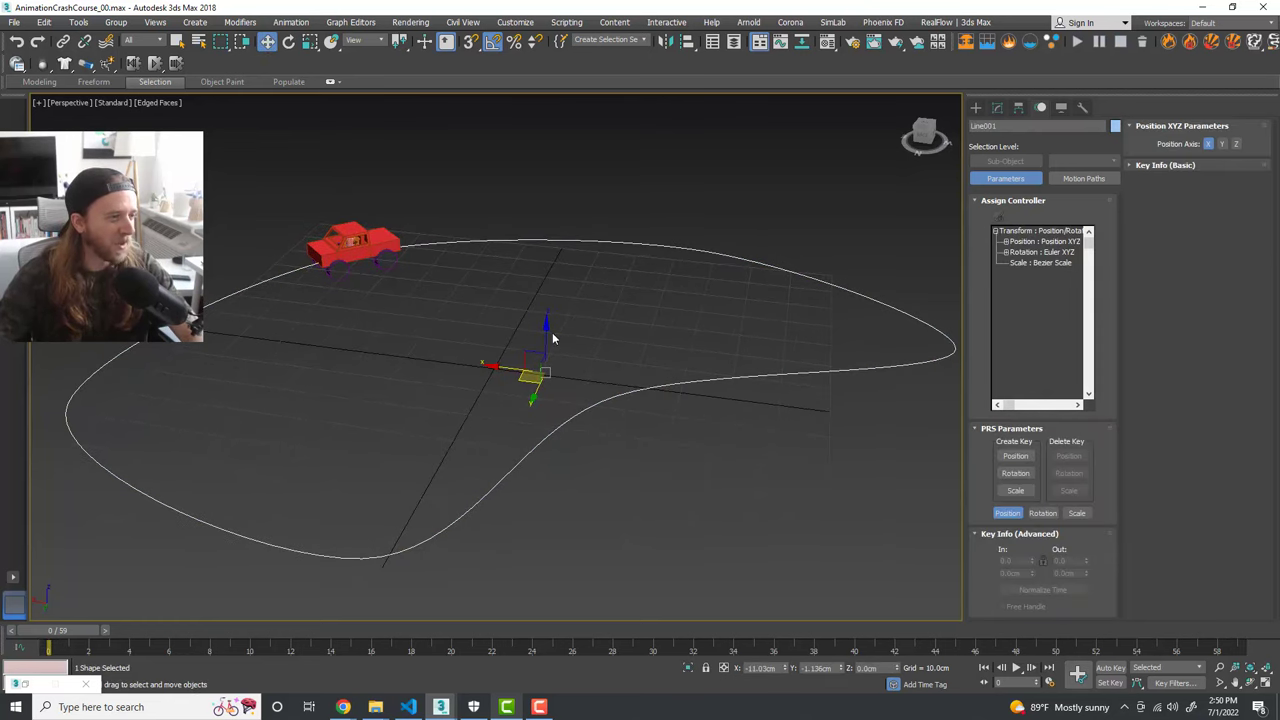
shift+drag(546, 328, 546, 339)
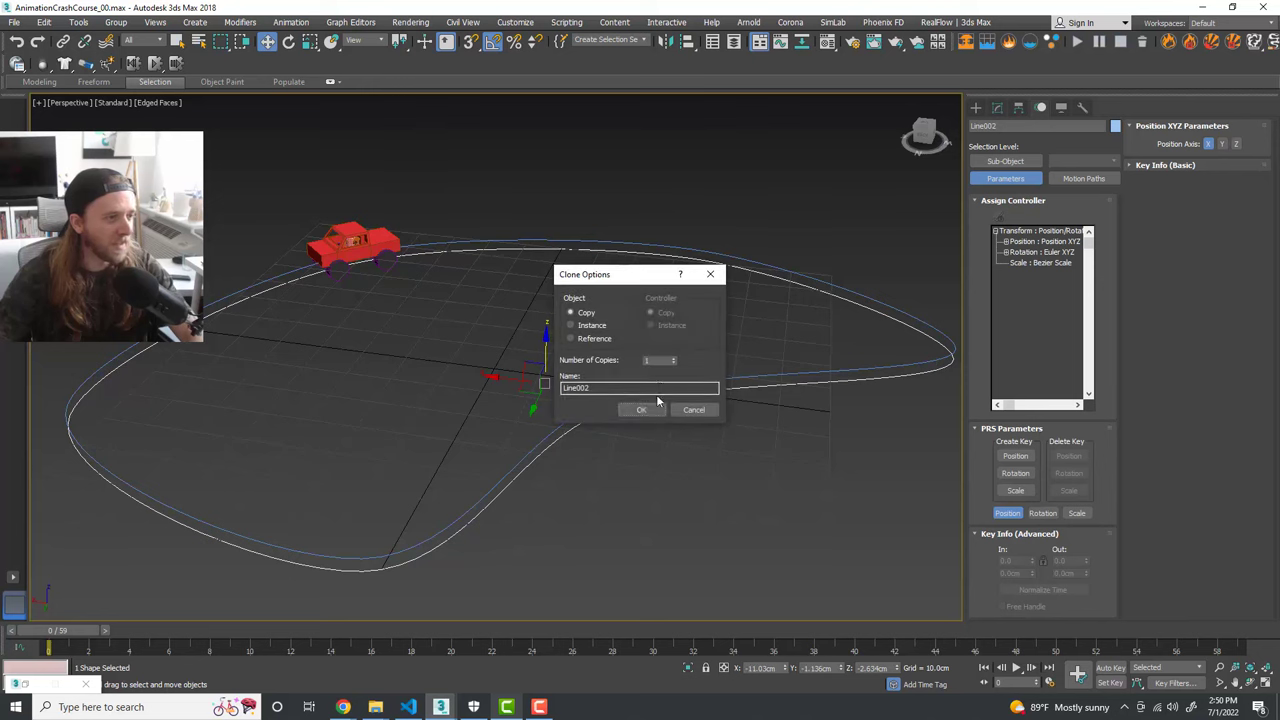
click(650, 416)
Step: Delete the lower copy of the spline loop in the Front view
click(587, 398)
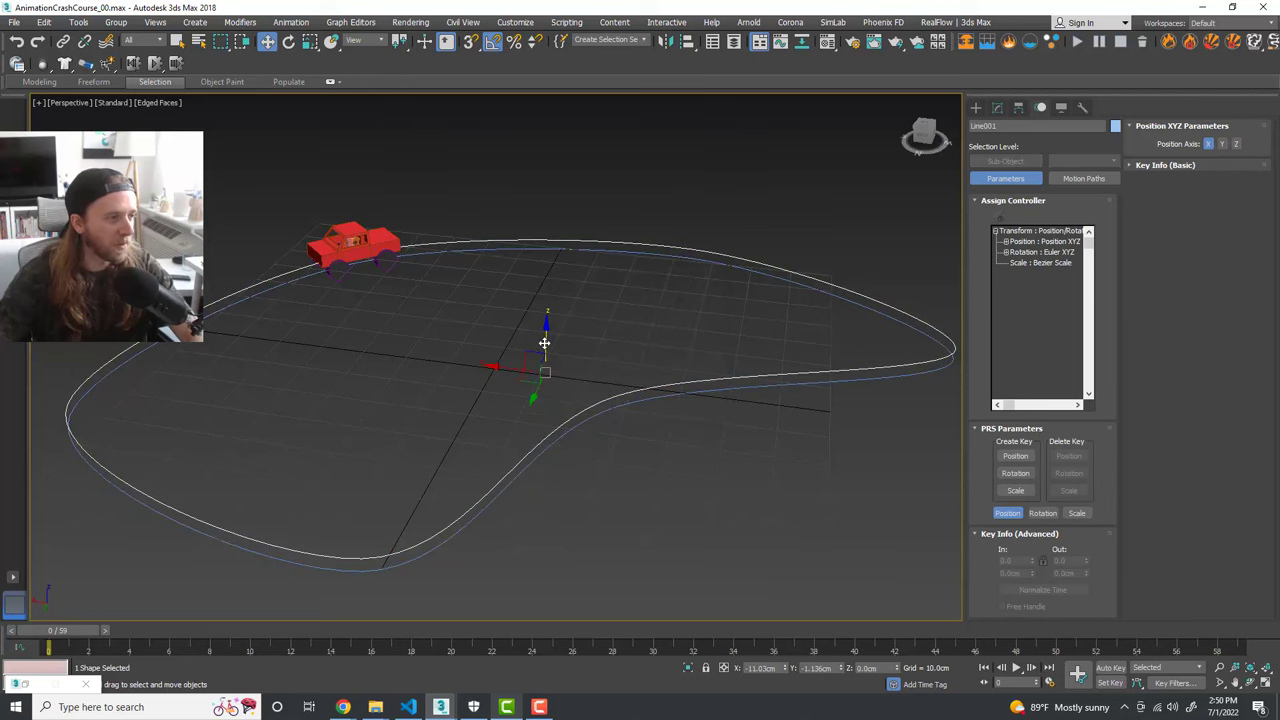
alt+middle_drag(544, 343, 543, 360)
key(alt+w)
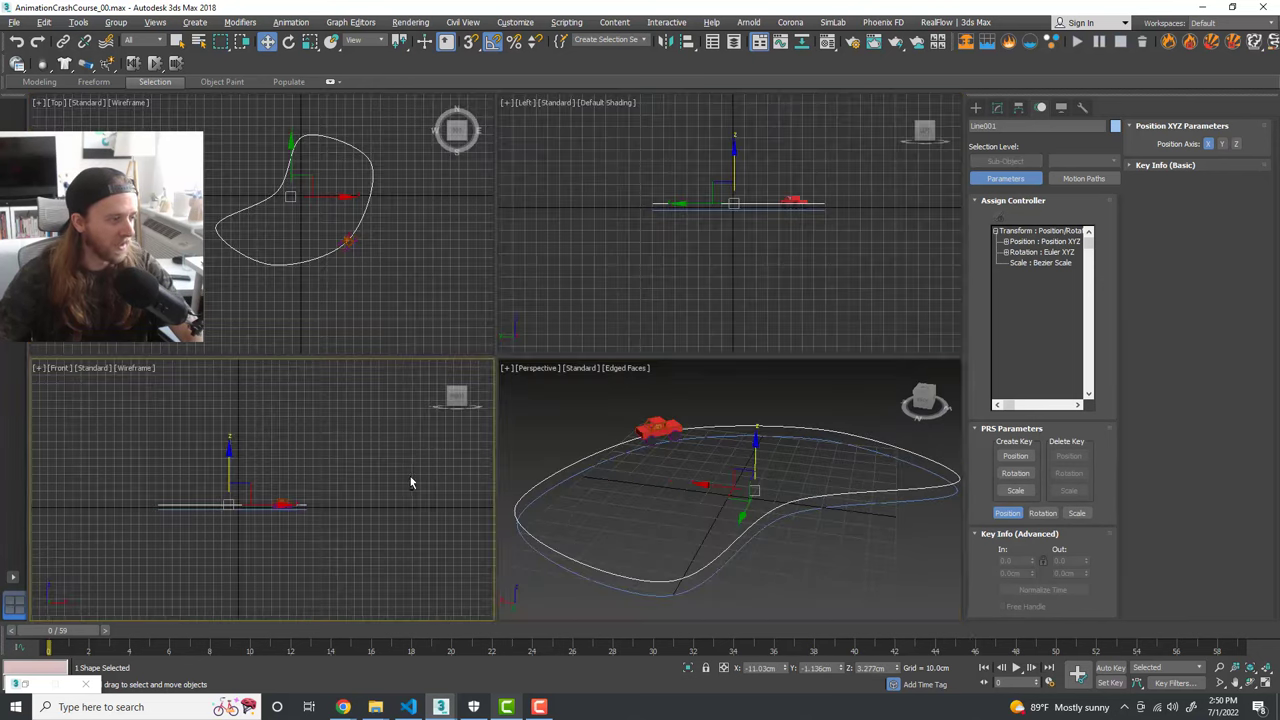
key(alt+w)
scroll(480, 466, up, 4)
click(456, 436)
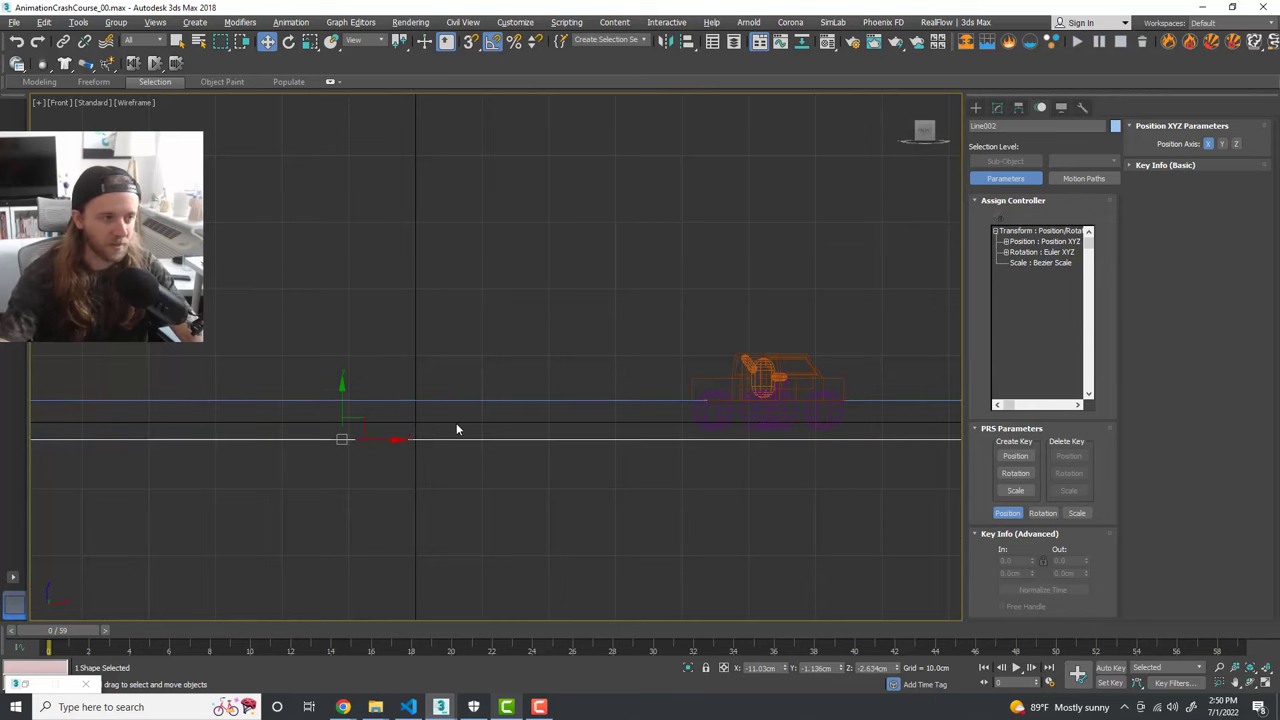
key(Delete)
Step: Raise the original spline loop to about Z 4.29 cm so the truck's wheels rest on the ground grid
drag(474, 440, 426, 370)
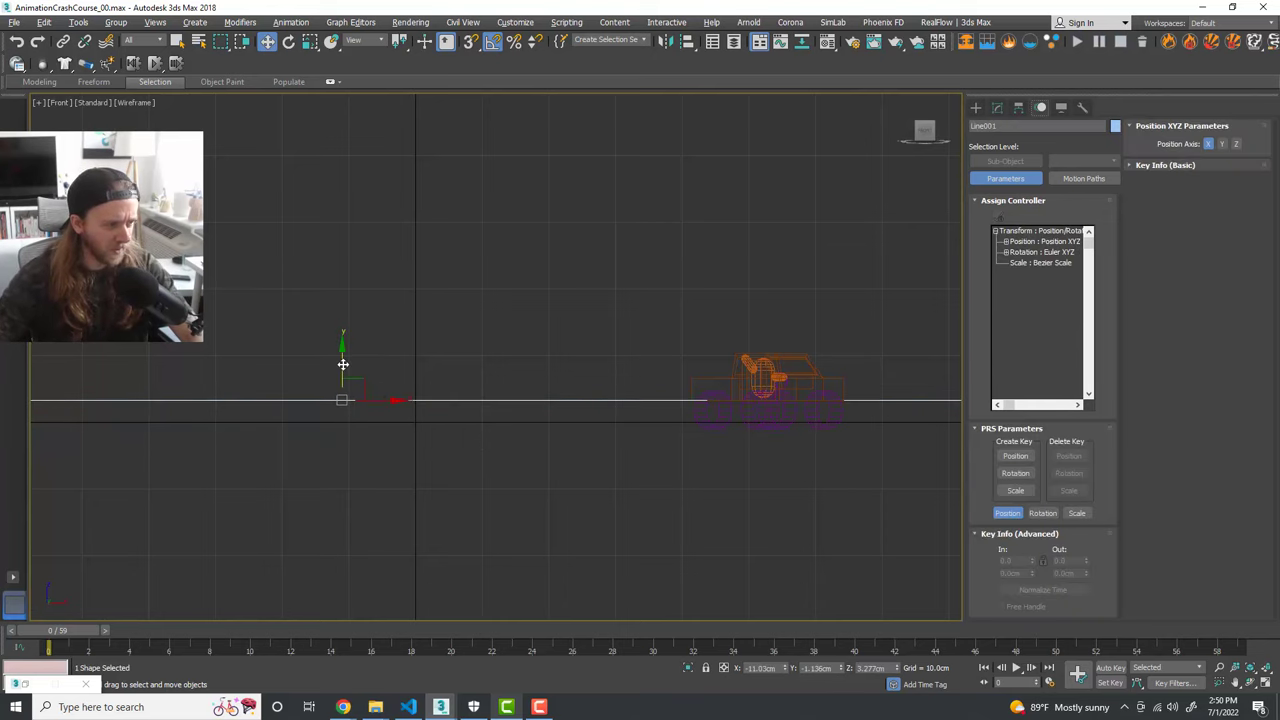
drag(343, 364, 337, 357)
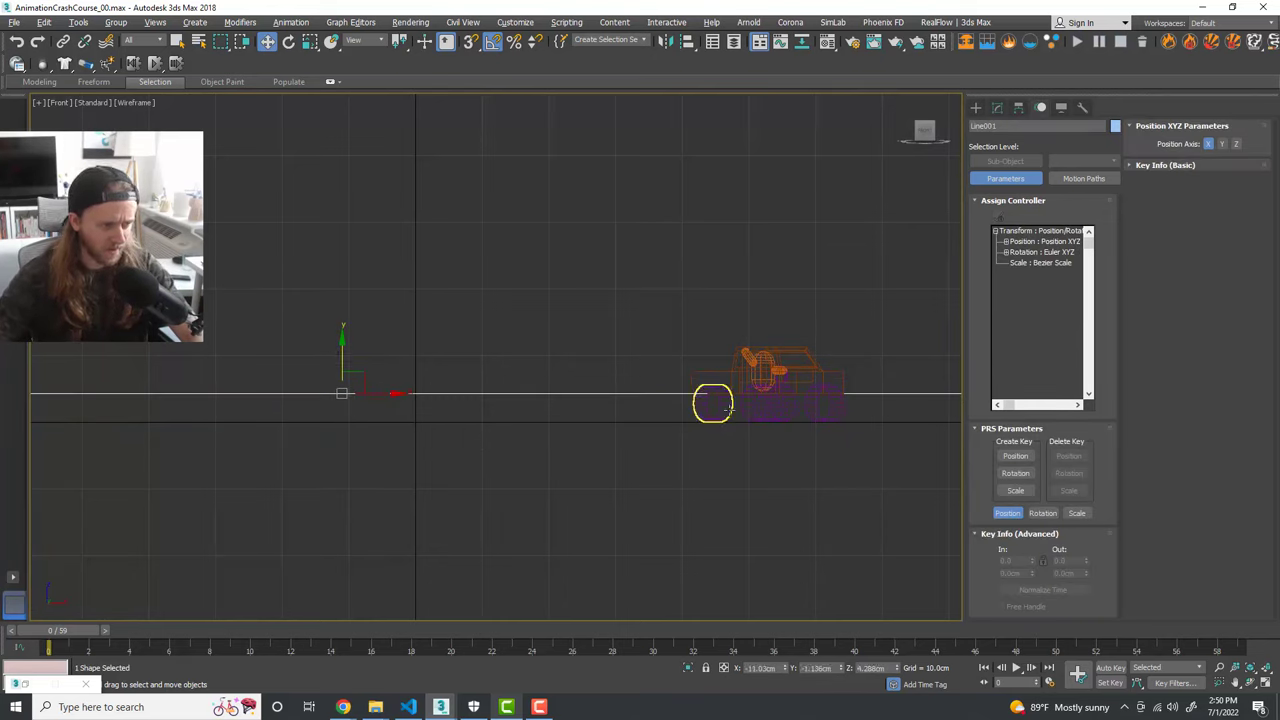
key(alt+w)
middle_click(738, 448)
key(alt+w)
alt+middle_drag(630, 423, 587, 371)
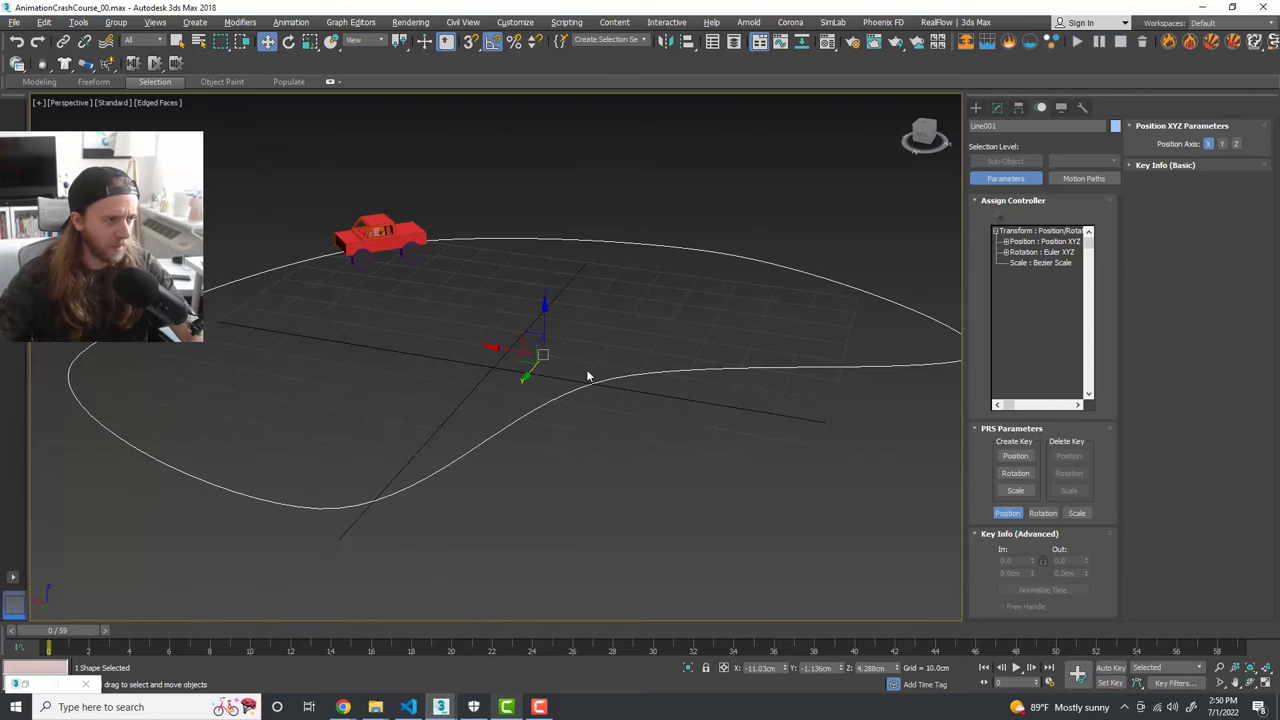
Step: Clone the spline loop upward as one copy named Line002 and reset the copy's Z position to 0
shift+drag(543, 303, 544, 260)
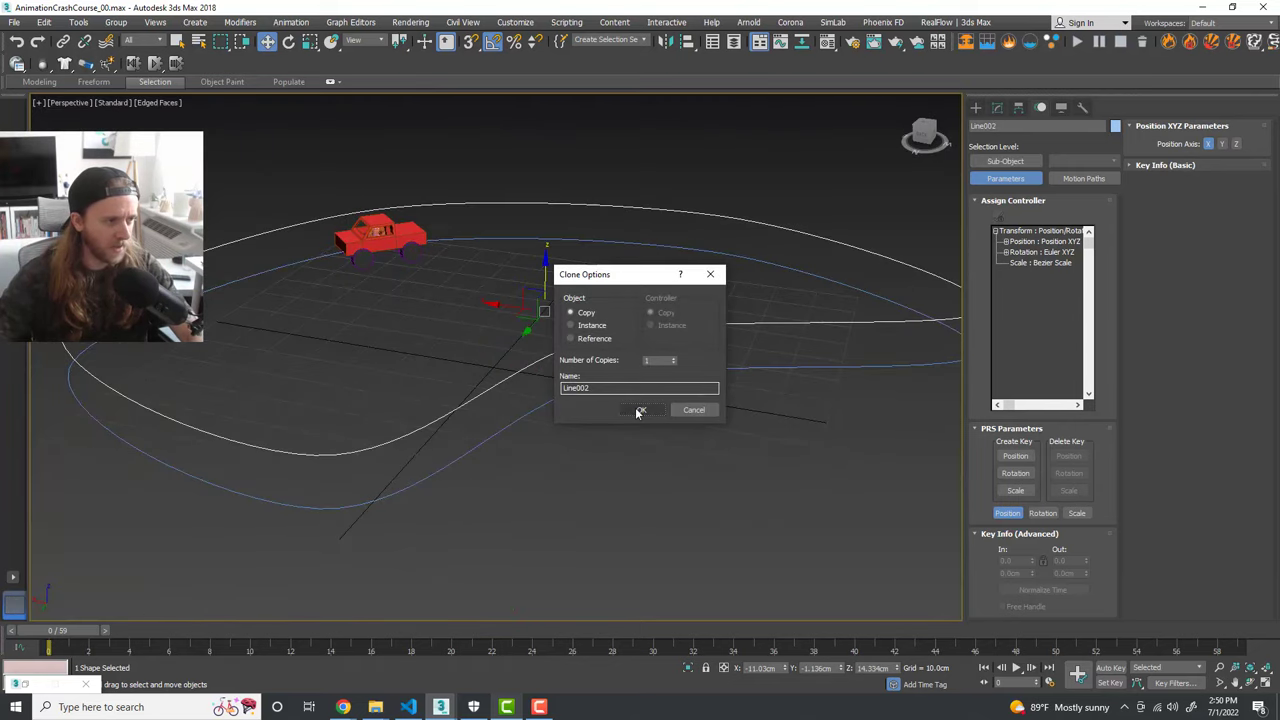
click(640, 410)
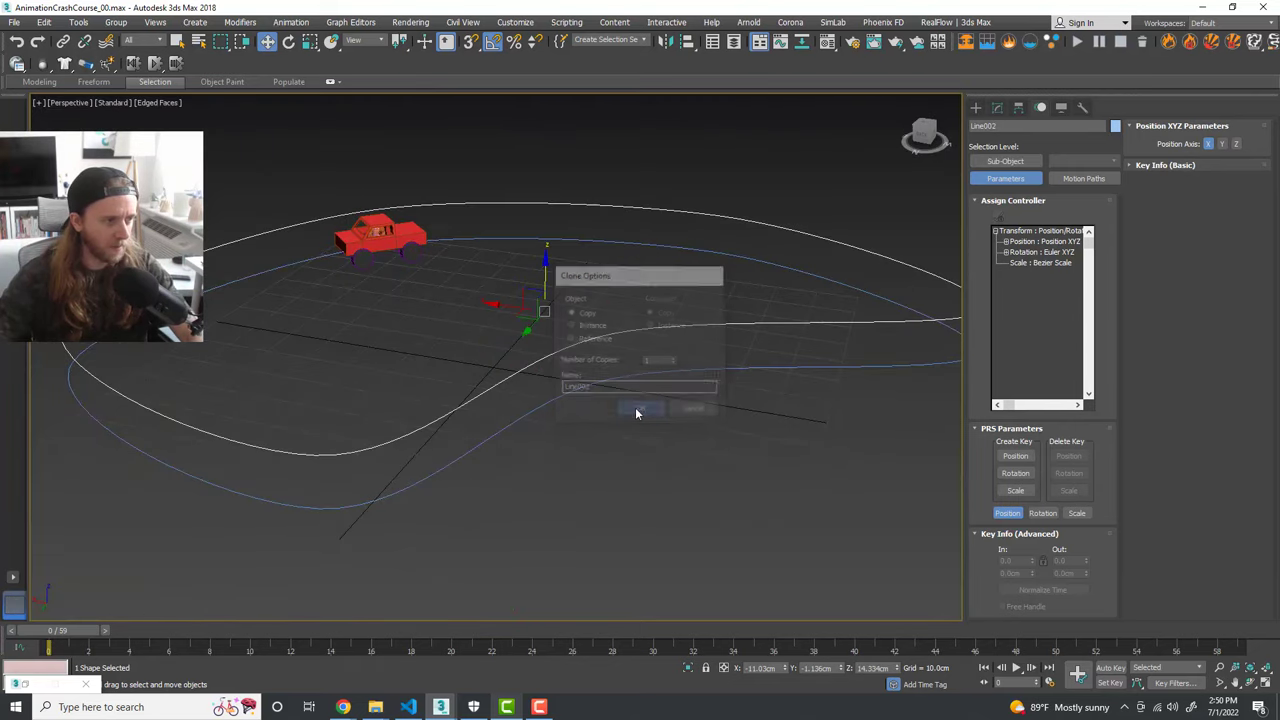
right_click(897, 669)
Step: Enable the copied spline in the renderer and viewport and give it a rectangular cross-section
click(997, 108)
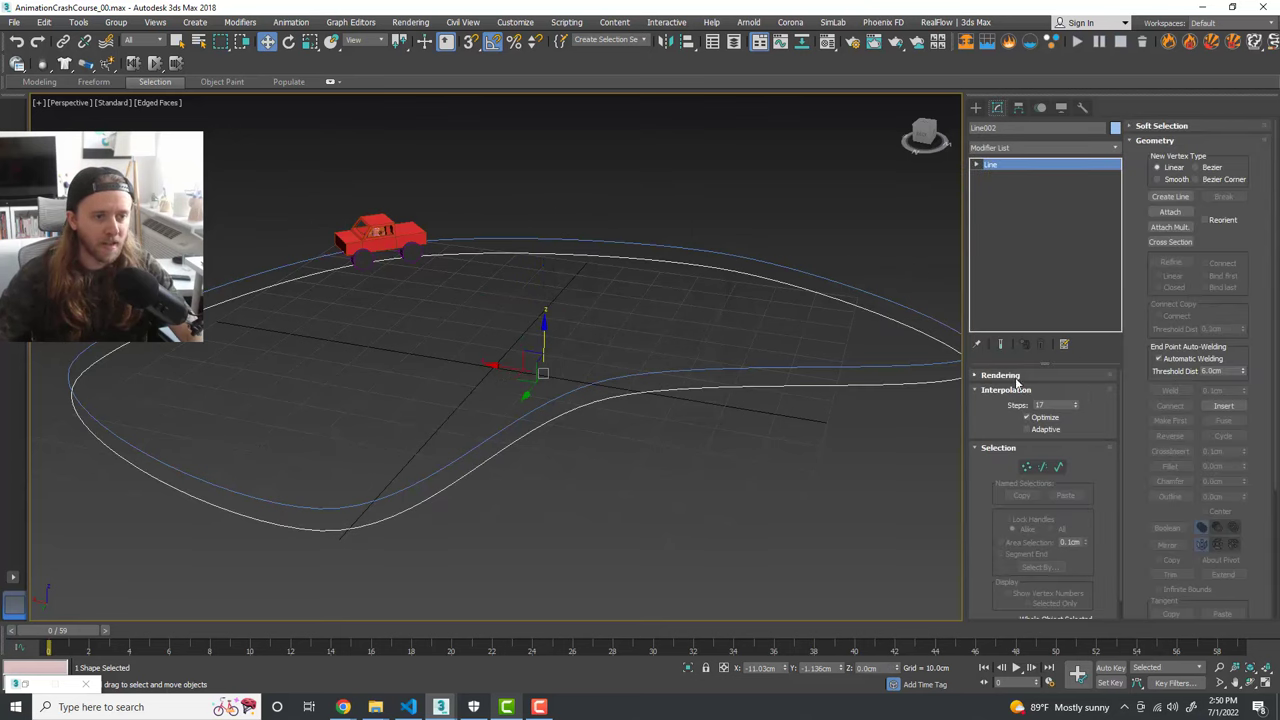
click(1001, 375)
click(1032, 401)
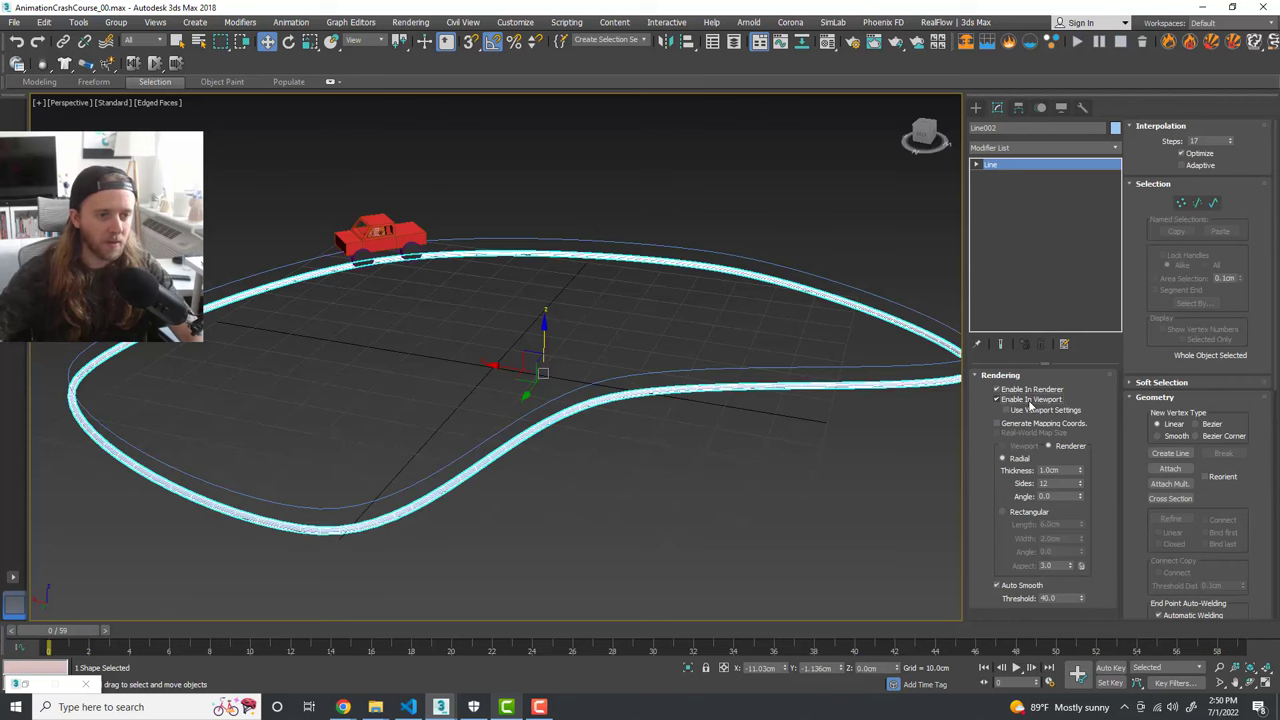
click(1004, 512)
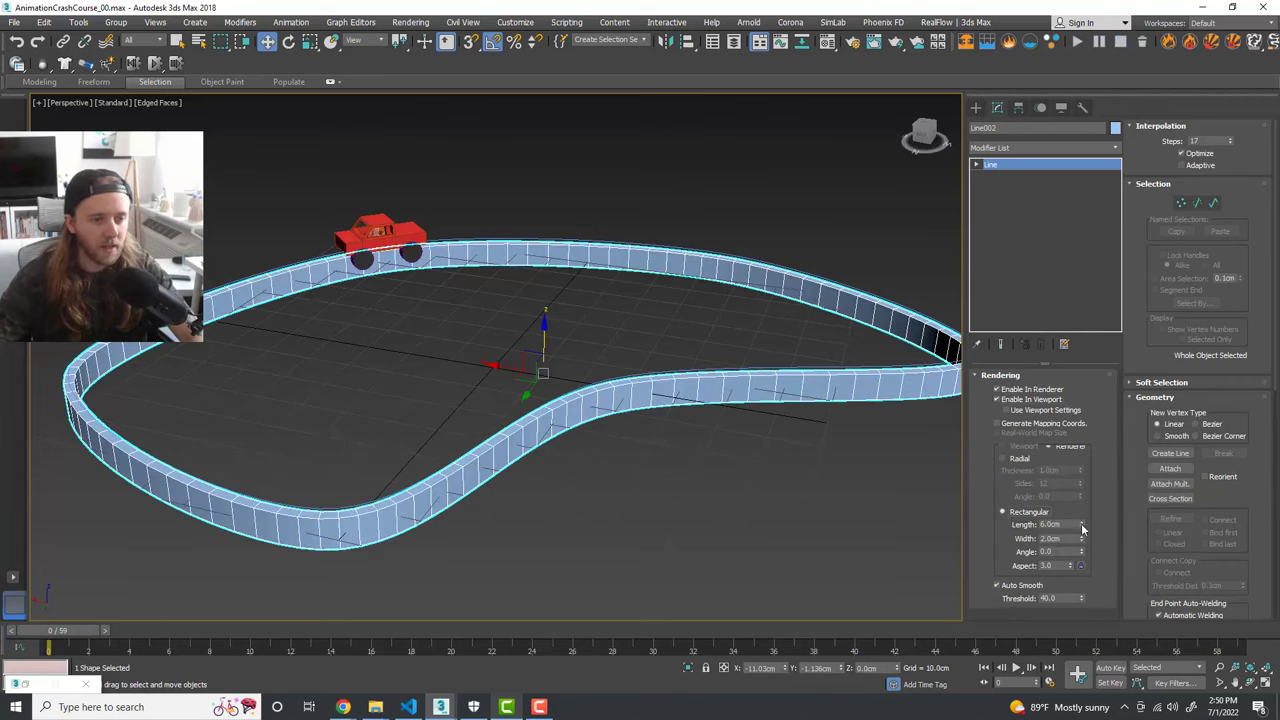
Step: Set the rectangular cross-section's length to 0.42 cm and width to about 16.8 cm, forming a flat road
drag(1081, 526, 1092, 587)
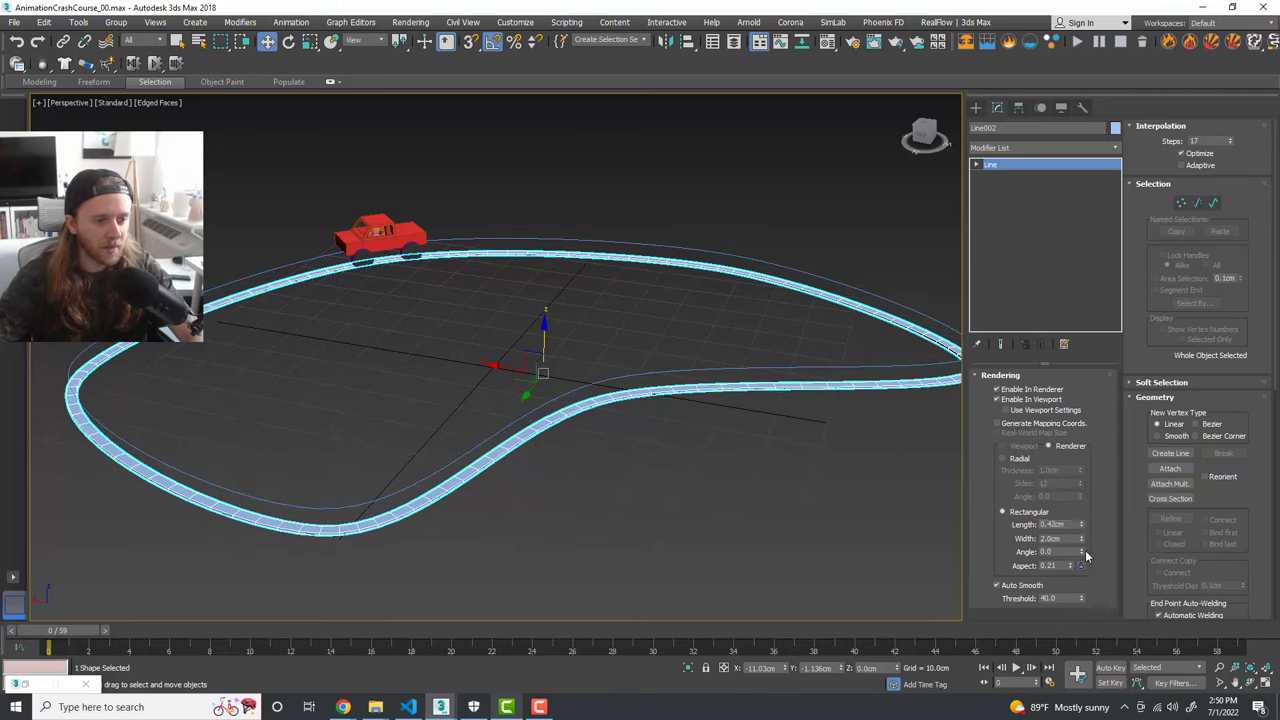
drag(1081, 543, 1090, 44)
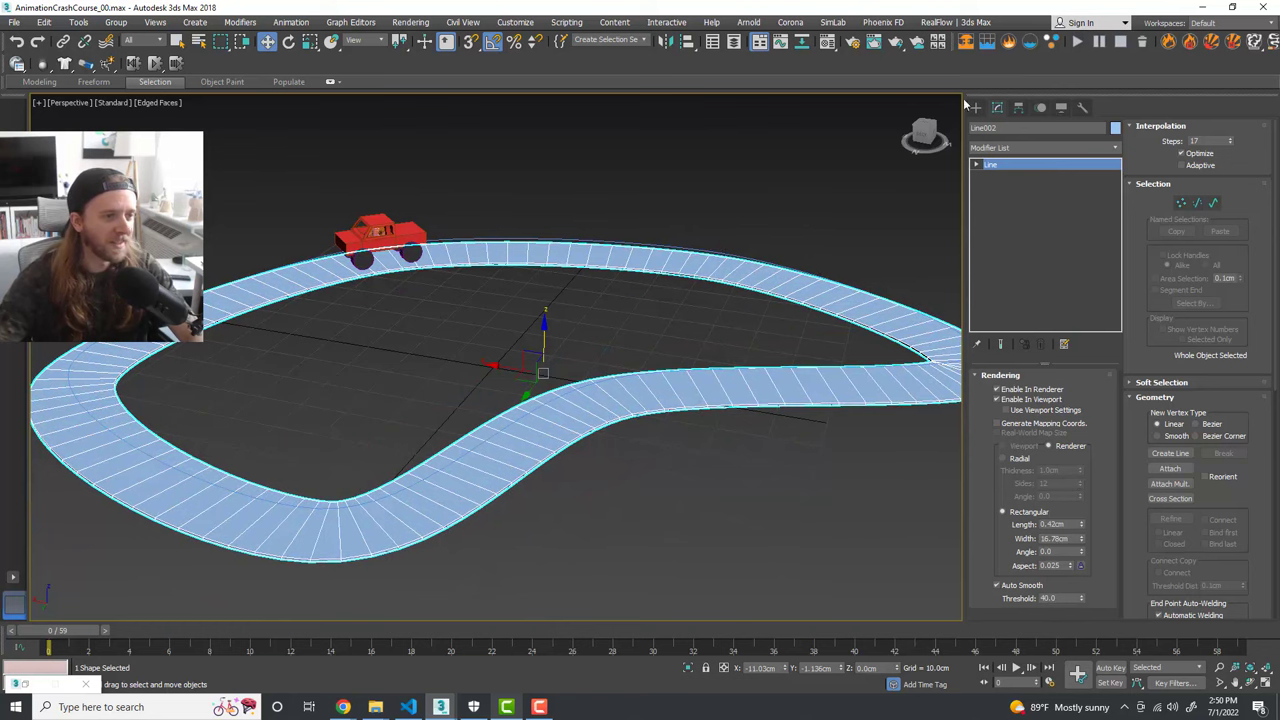
scroll(703, 240, down, 3)
alt+middle_drag(758, 300, 772, 330)
scroll(637, 306, up, 3)
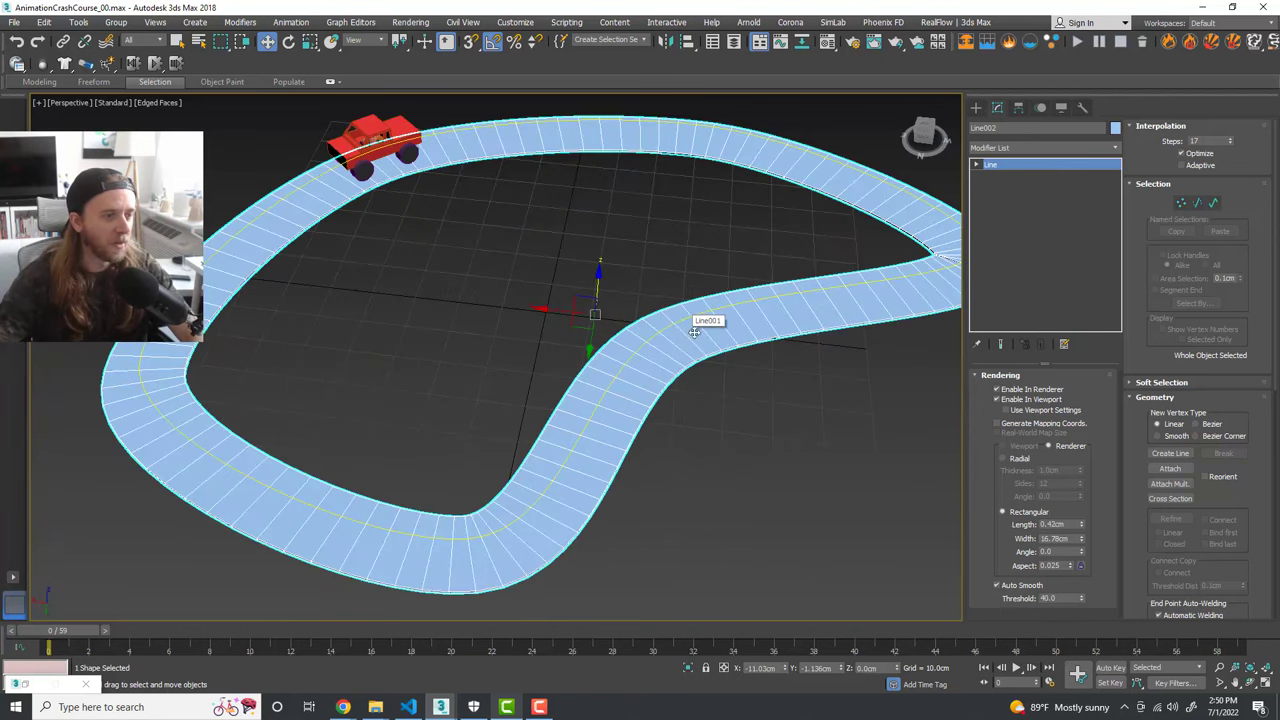
alt+middle_drag(694, 333, 734, 309)
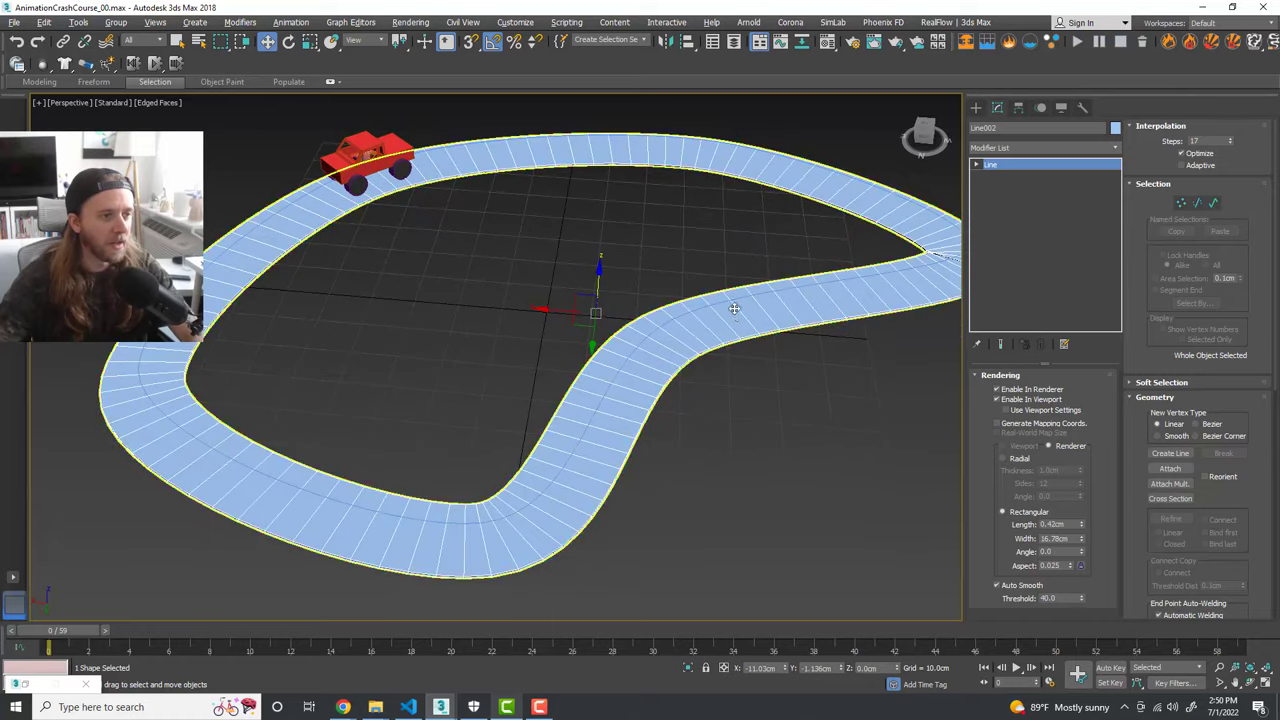
Step: Move the vertex at the sharp far bend of the original path spline inward to soften the turn
click(734, 301)
click(926, 261)
middle_drag(932, 300, 822, 356)
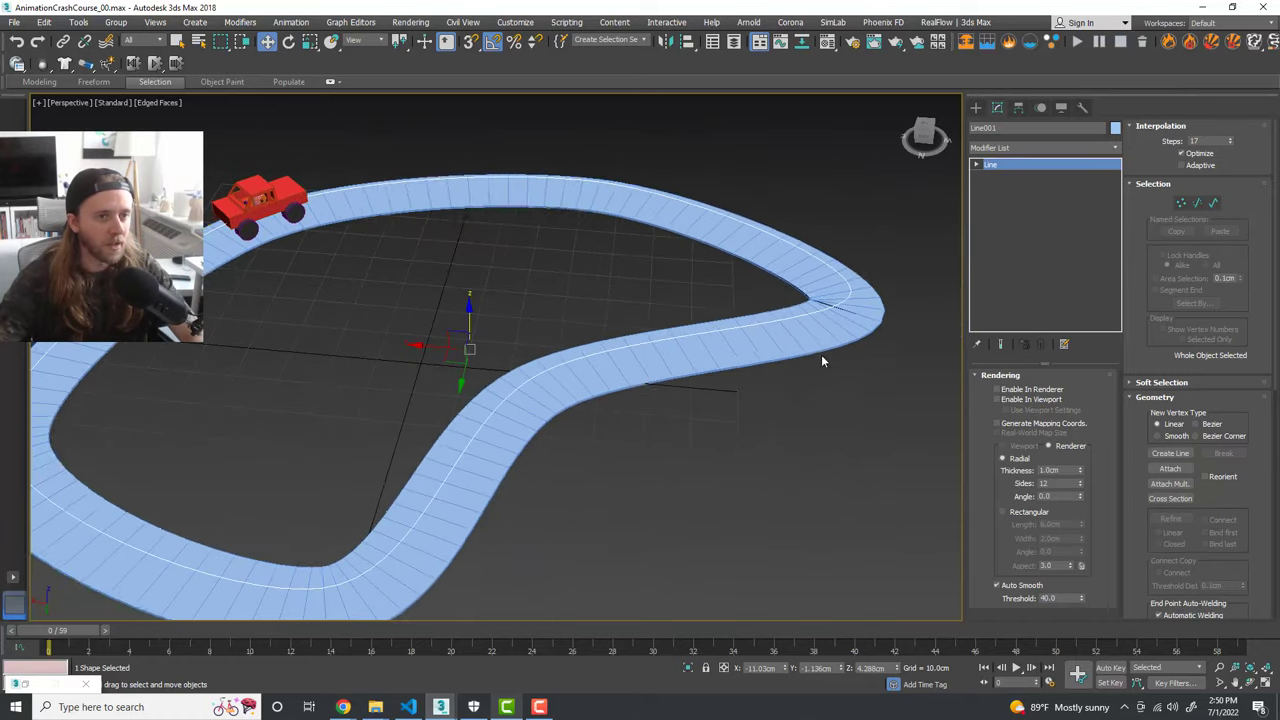
click(1180, 204)
click(851, 290)
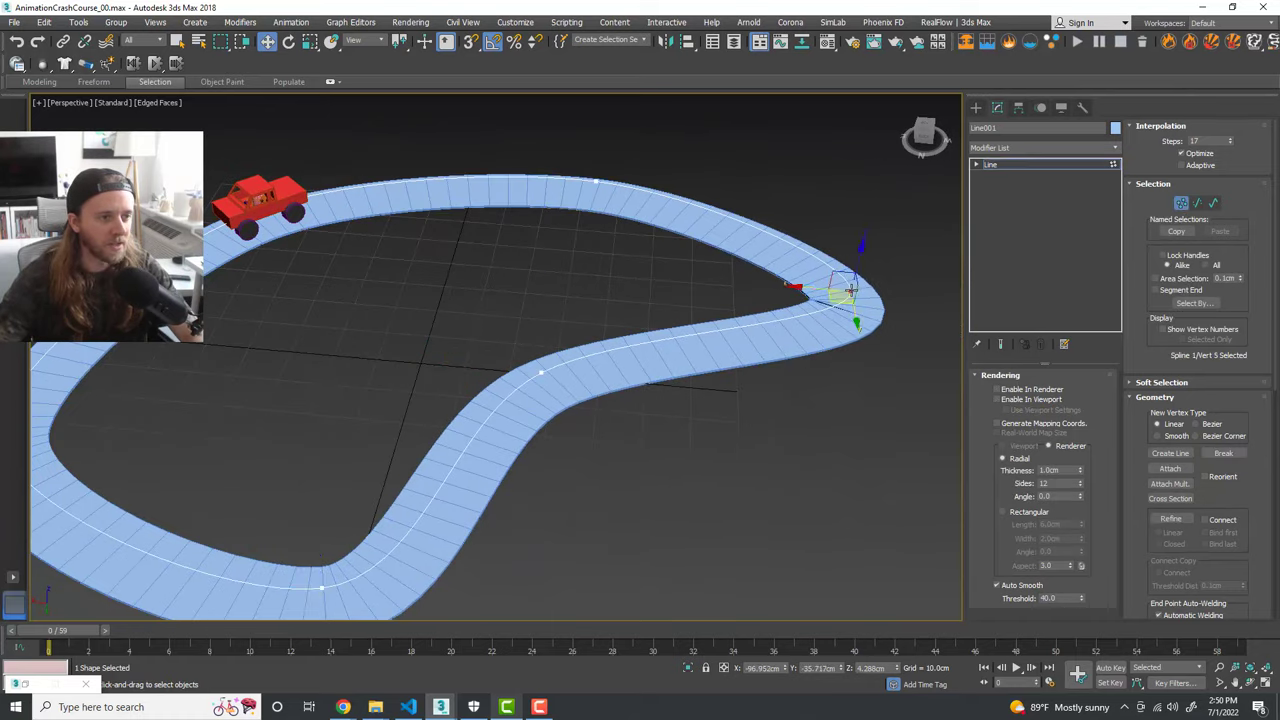
drag(839, 300, 779, 289)
click(1183, 206)
Step: Move the road spline's matching bend vertex inward to about X -65.0 cm, Y -41.7 cm, toward the path
middle_drag(822, 313, 841, 303)
click(1183, 206)
click(858, 296)
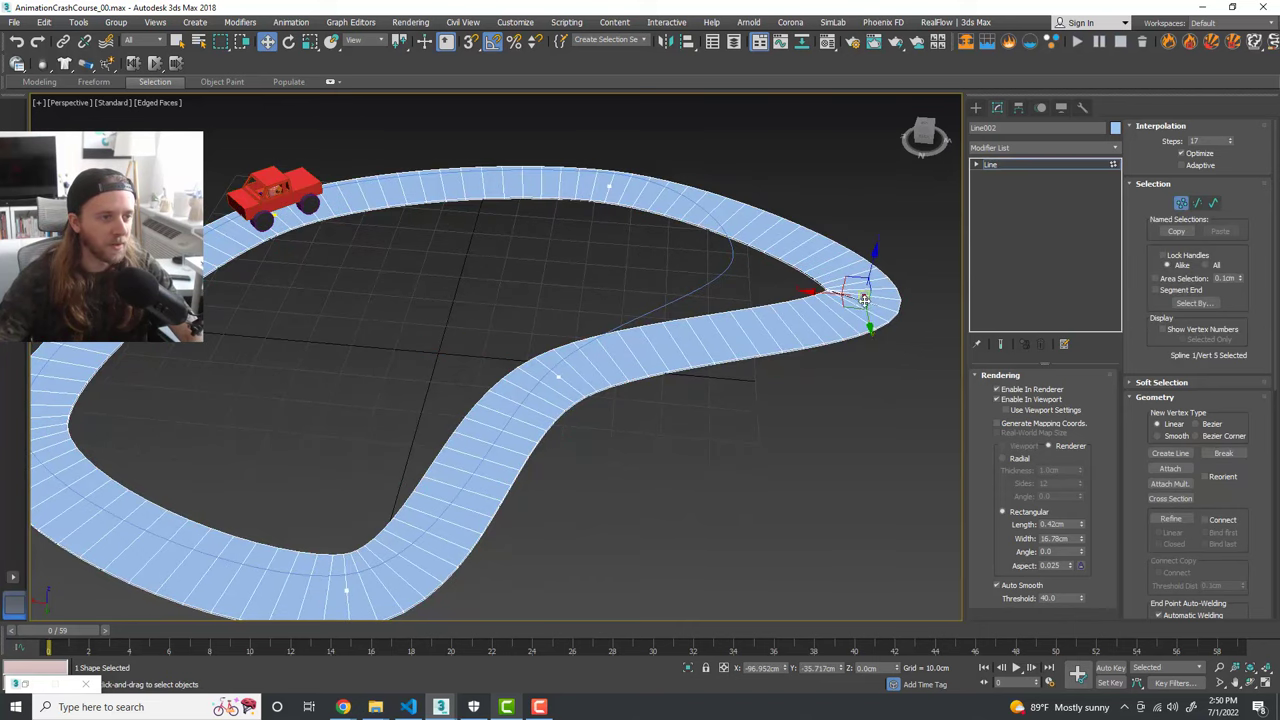
drag(858, 296, 716, 272)
Step: Fine-tune the road's bend vertex in the Top view to about X -65.6 cm, Y -41.4 cm, aligning it with the path
key(alt+w)
key(alt+w)
scroll(470, 410, up, 4)
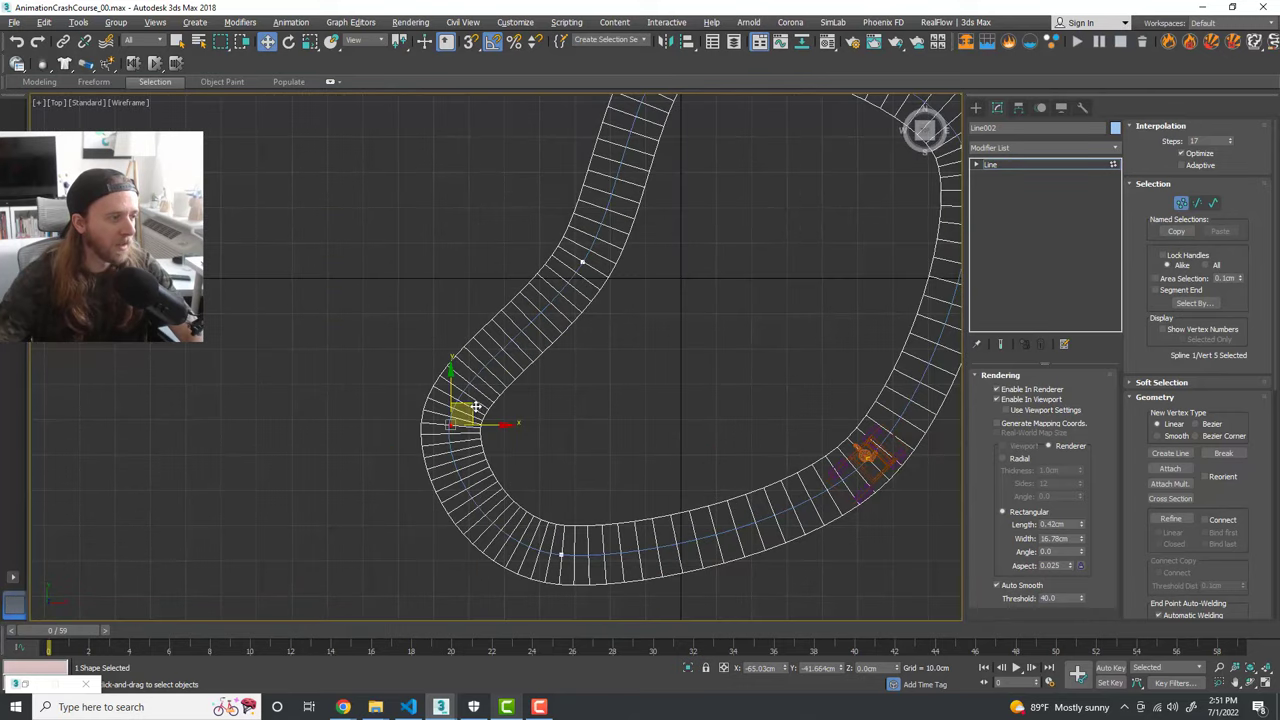
drag(472, 408, 469, 410)
key(alt+w)
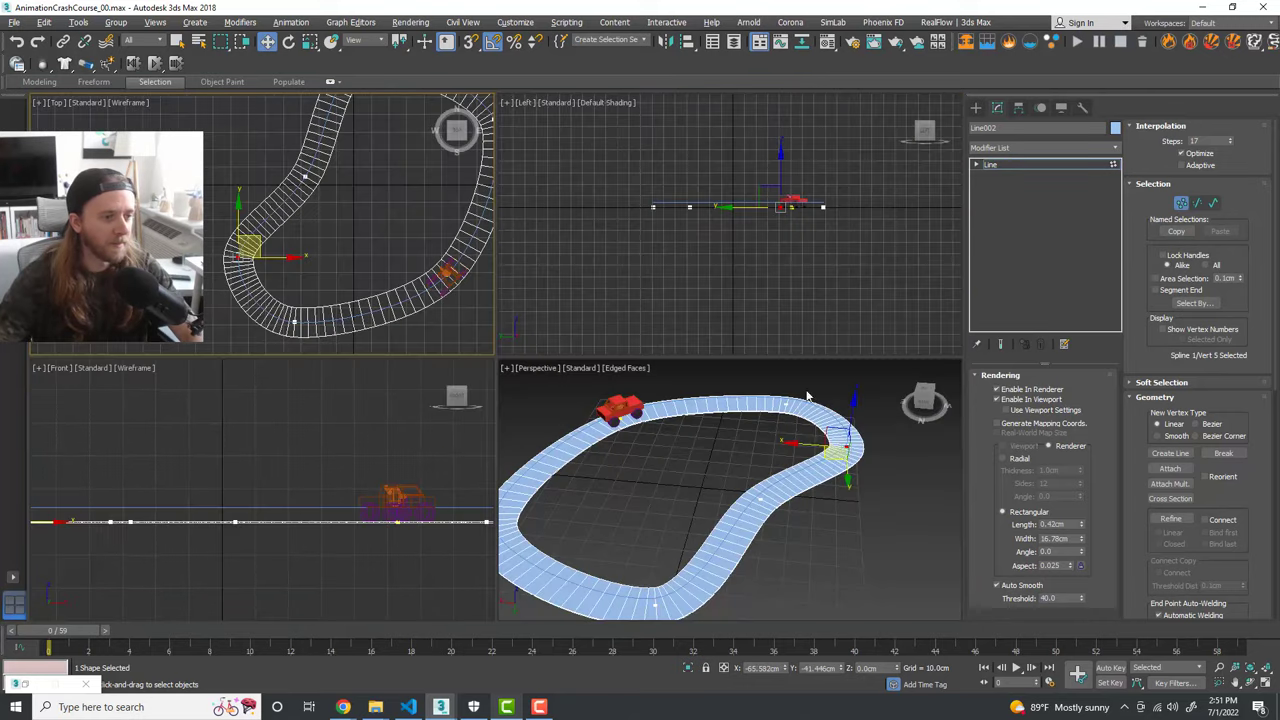
Step: Finish vertex editing on the road spline and bring the whole loop into the Perspective view
middle_click(858, 484)
key(alt+w)
alt+middle_drag(802, 446, 755, 401)
middle_drag(755, 401, 870, 468)
click(1181, 203)
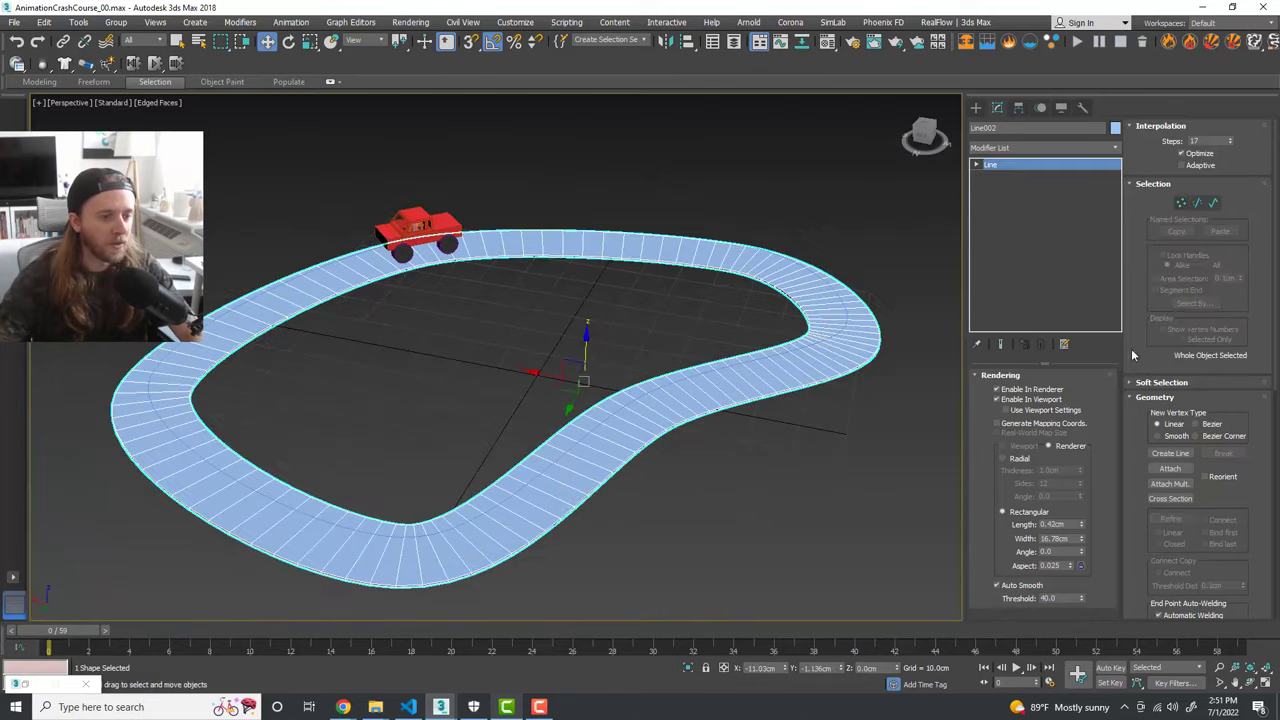
Step: Play the animation to check how the truck drives along the road, return to frame 0 and clear the selection
click(1017, 668)
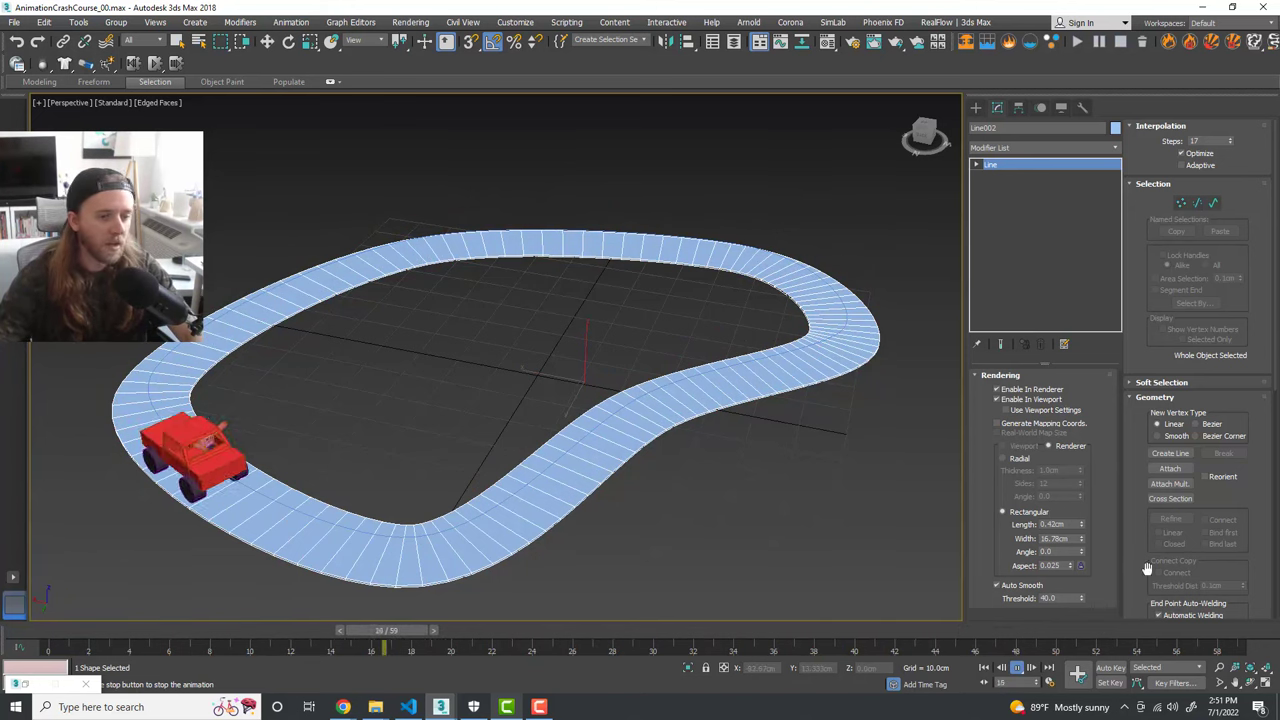
drag(680, 629, 48, 578)
key(w)
click(417, 383)
middle_drag(766, 429, 786, 421)
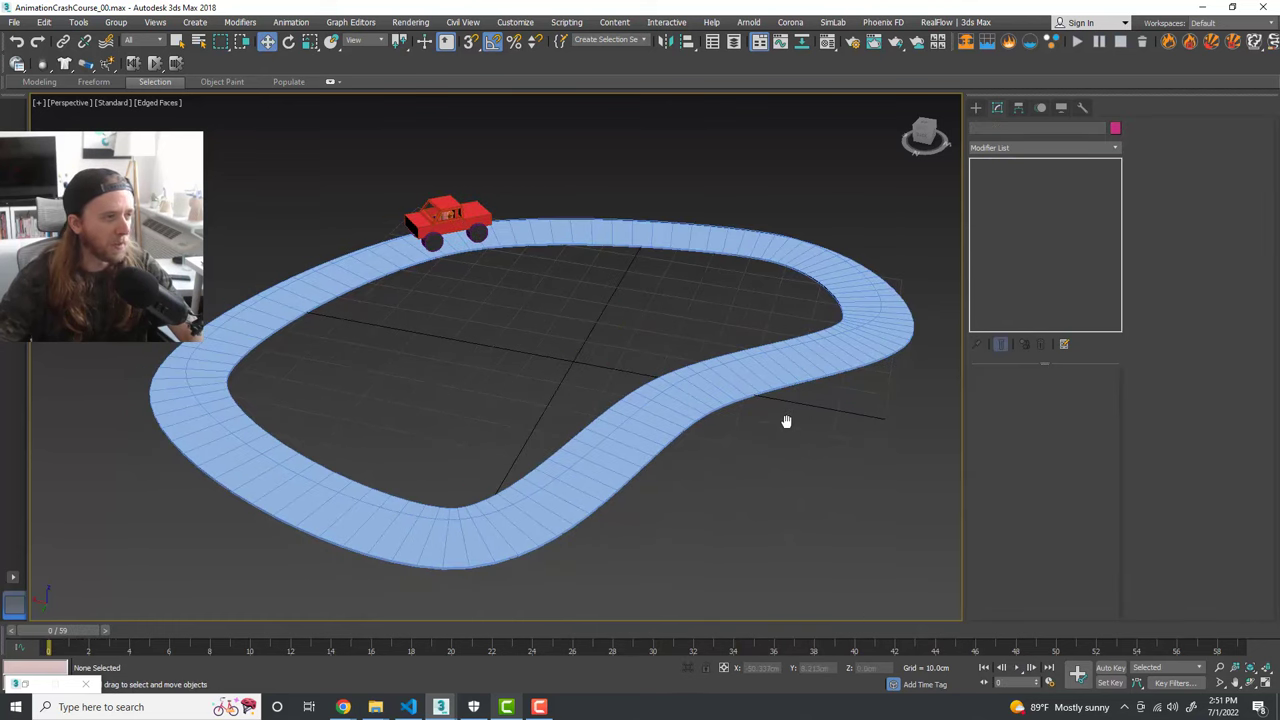
Step: In the Top view, place a targeted Physical camera outside the loop's inward bend, aimed about 88 cm away into the loop's interior
key(alt+w)
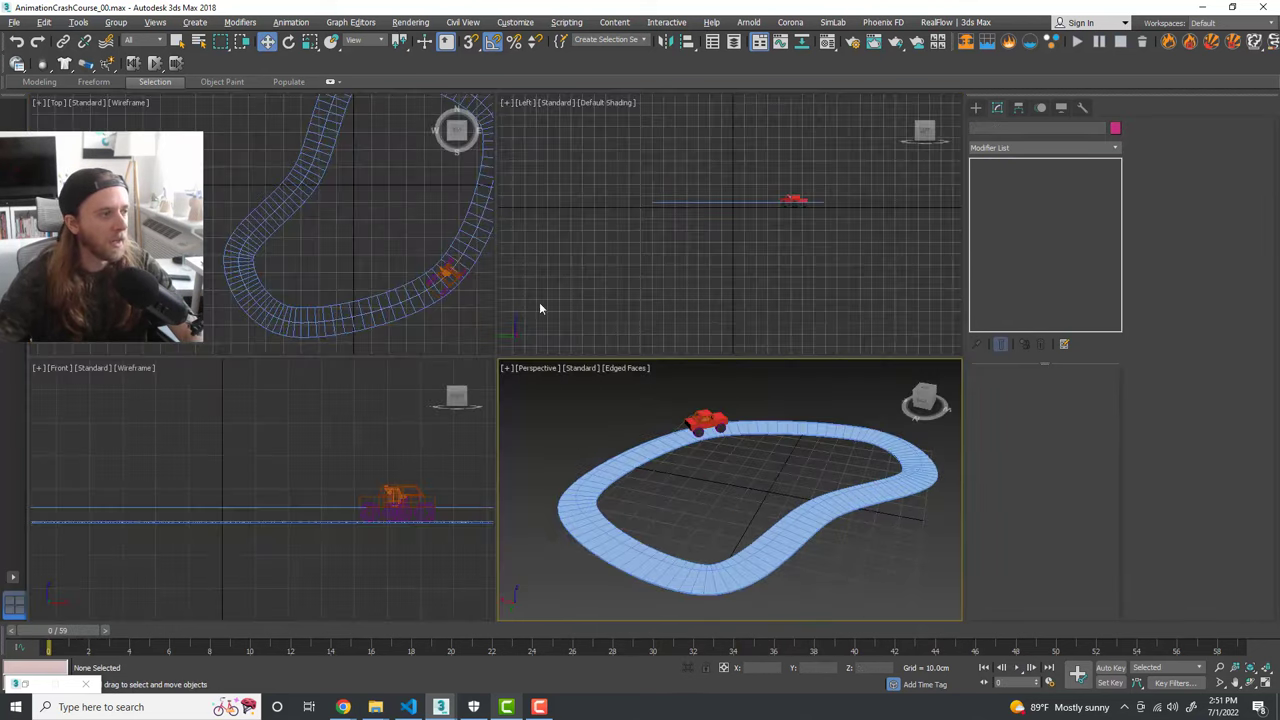
middle_click(443, 320)
key(alt+w)
scroll(443, 320, down, 4)
scroll(627, 335, up, 2)
middle_drag(627, 340, 634, 356)
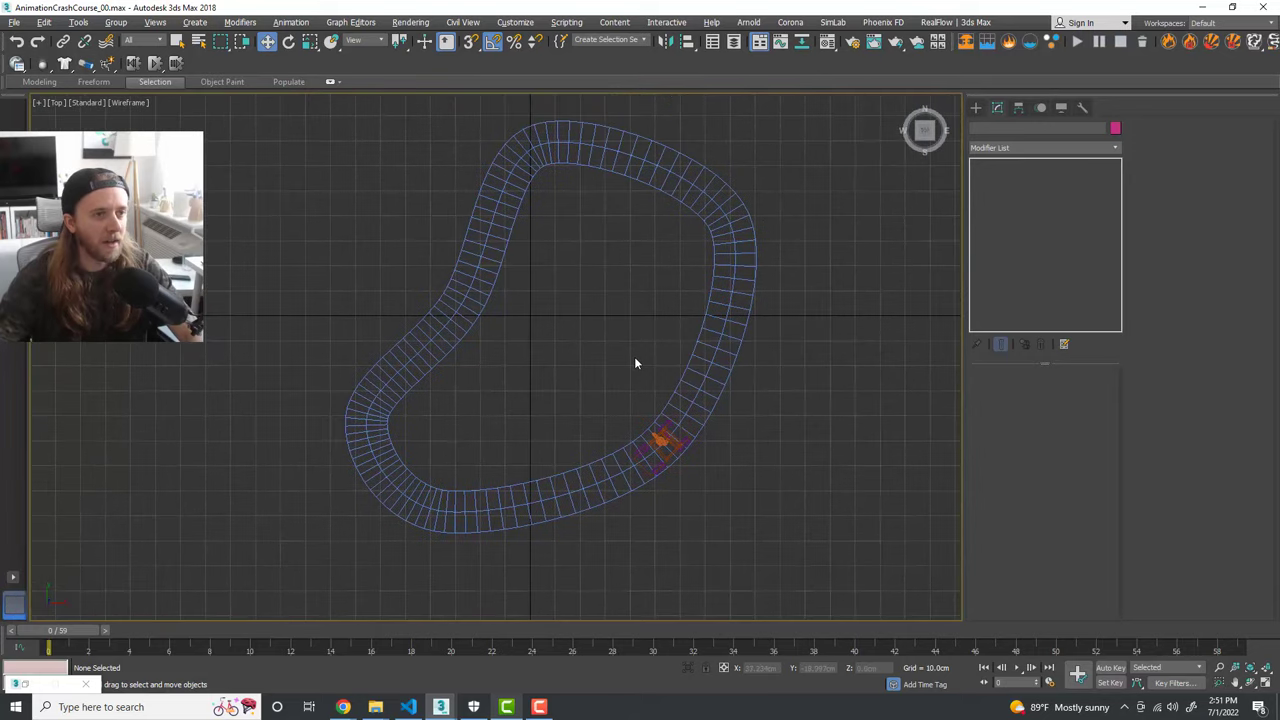
click(975, 107)
click(1019, 127)
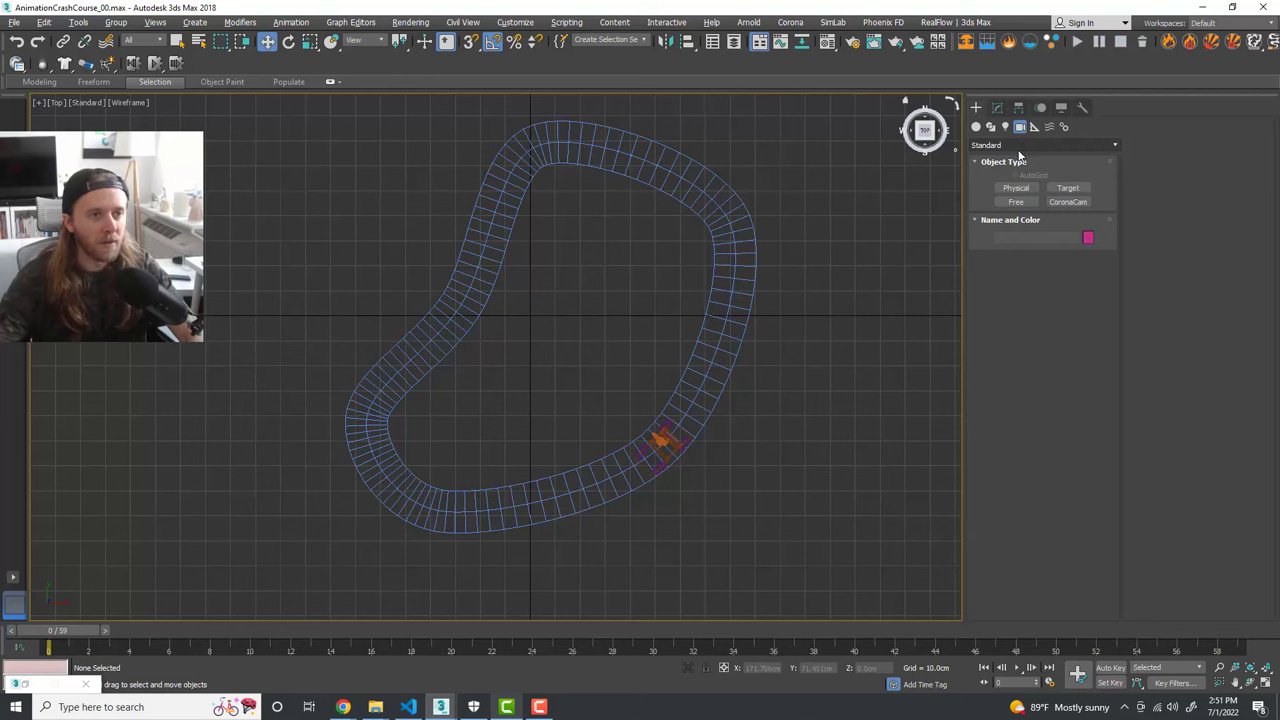
click(1018, 189)
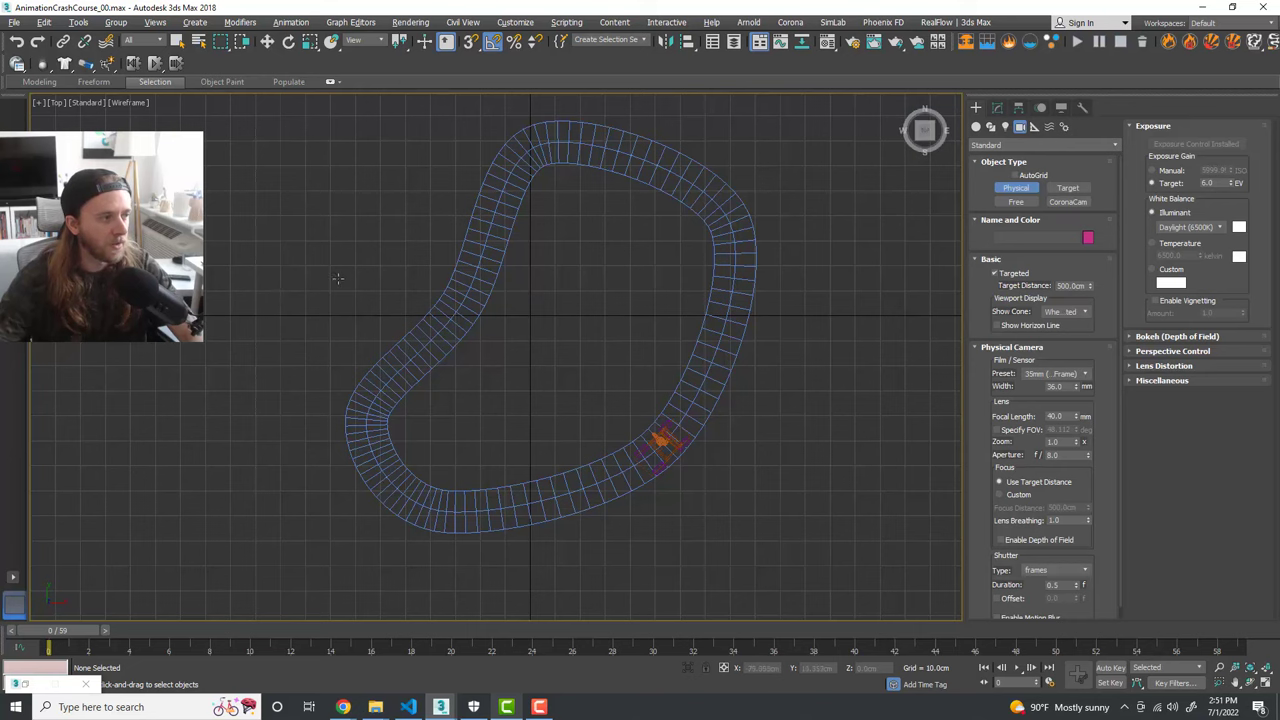
drag(332, 290, 552, 309)
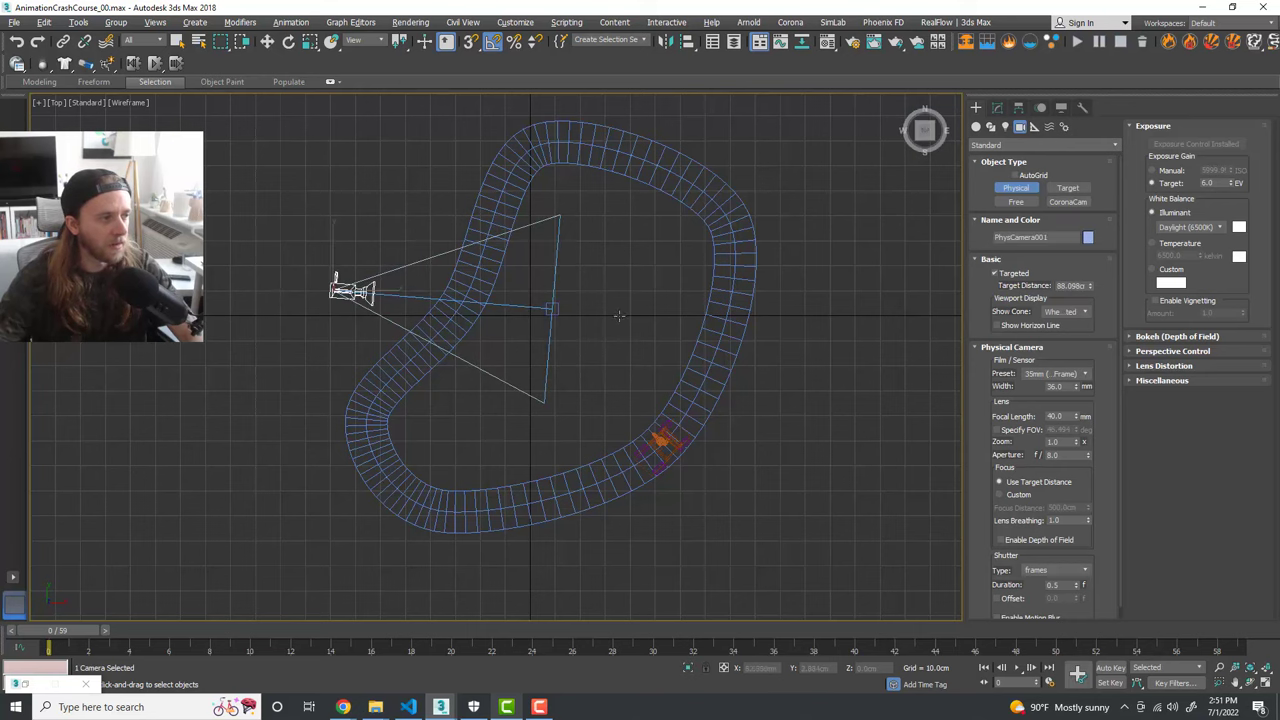
key(w)
Step: Raise the camera well above the road in the Perspective view, leaving its target on the ground, and deselect it
key(alt+w)
middle_click(788, 452)
key(alt+w)
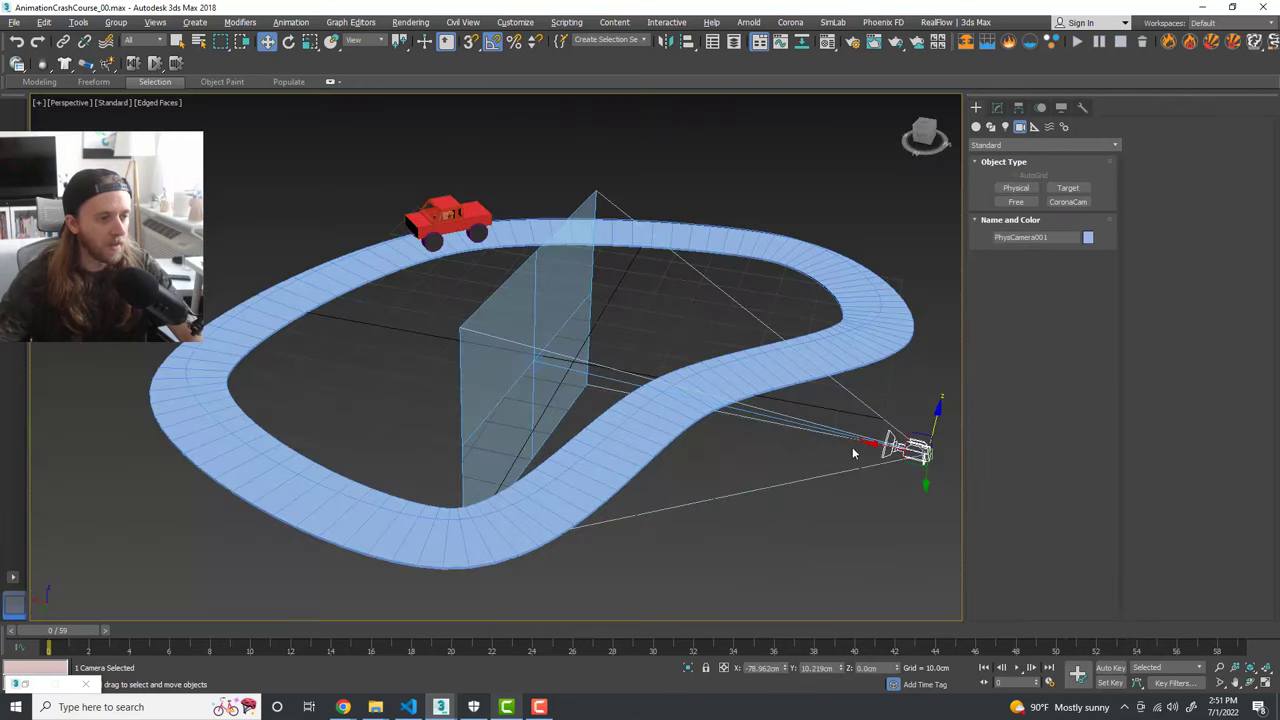
middle_drag(852, 453, 760, 444)
alt+middle_drag(760, 444, 785, 424)
drag(869, 382, 871, 224)
alt+middle_drag(633, 360, 591, 391)
click(718, 492)
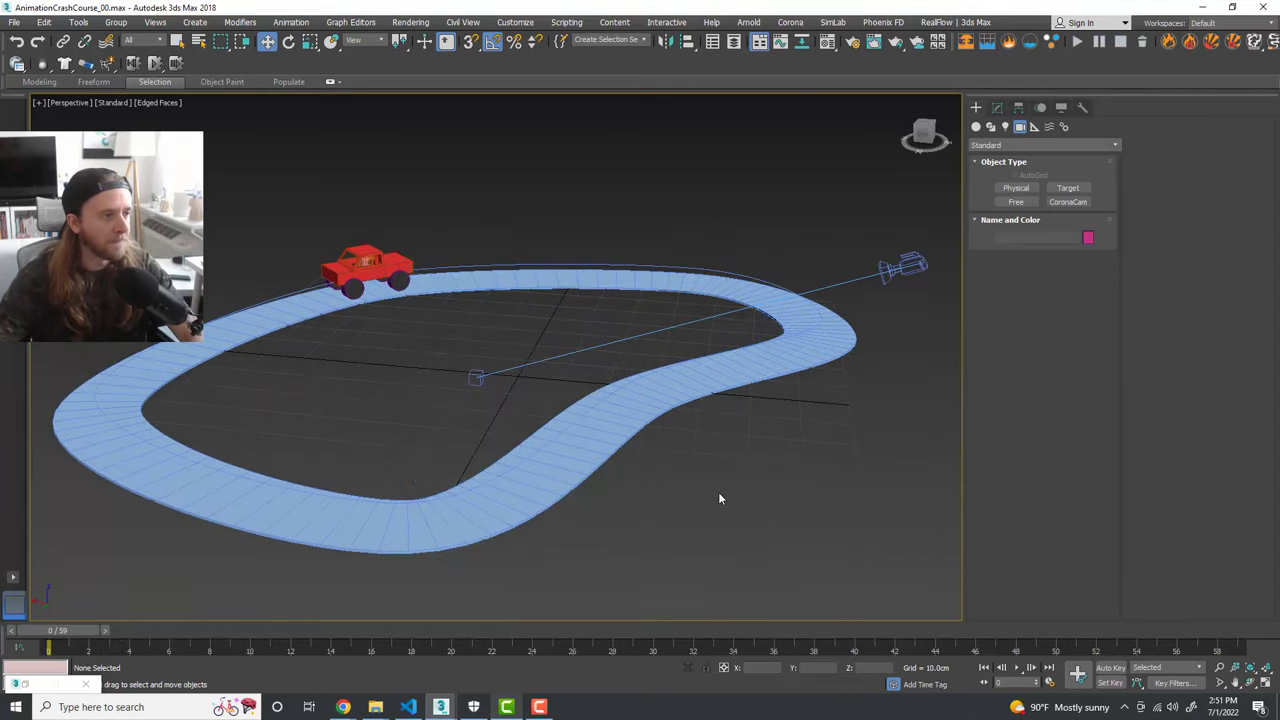
Step: Assign a Position Constraint to the camera target's position and add the truck body as its position target
click(474, 380)
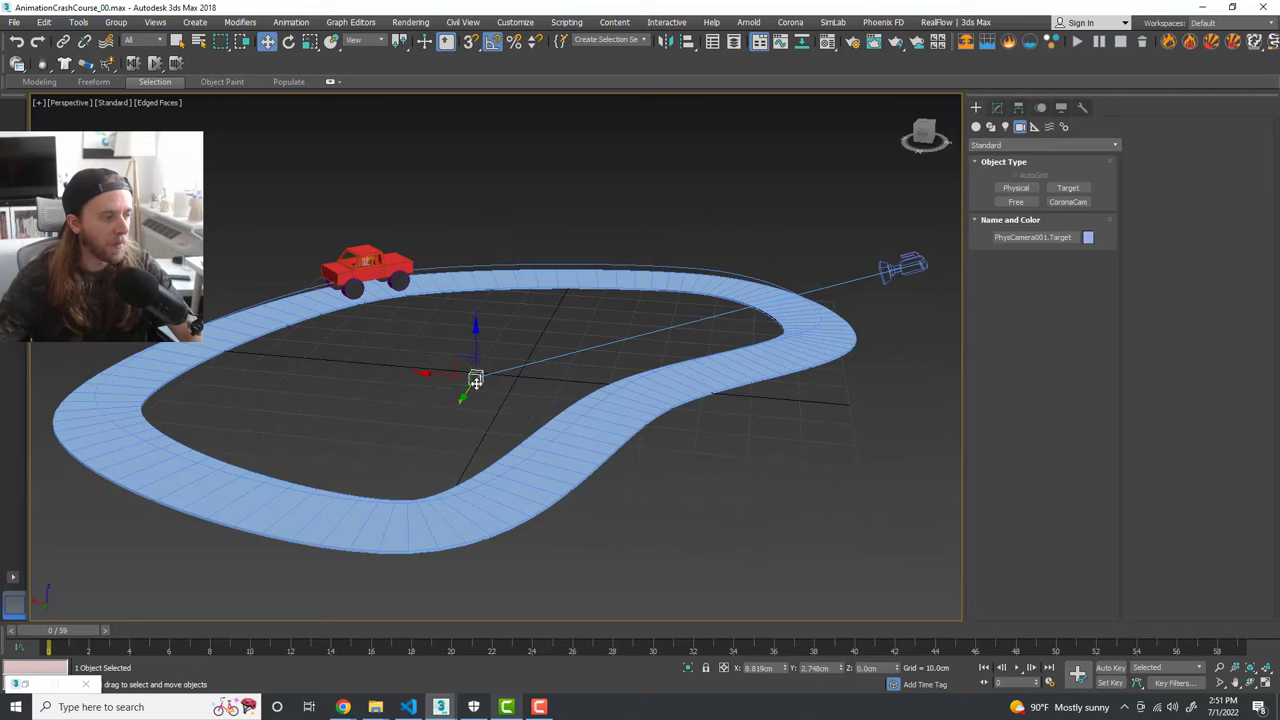
alt+middle_drag(533, 390, 556, 409)
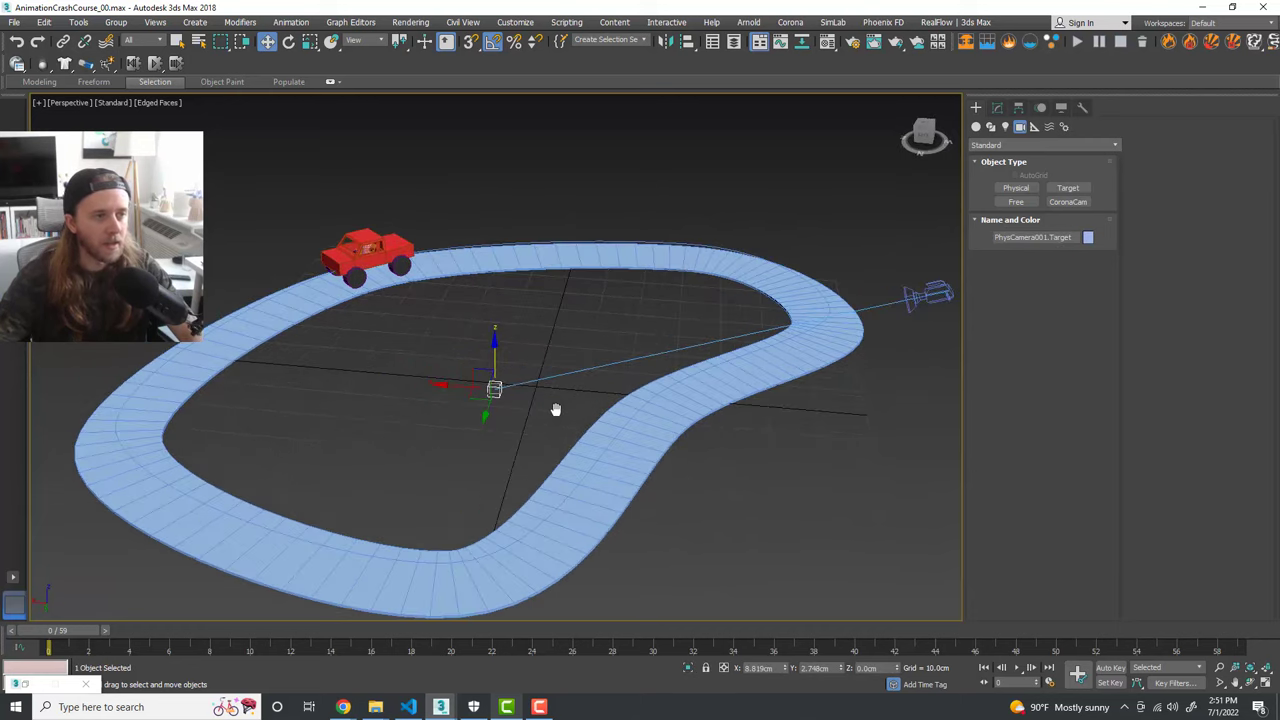
click(1039, 108)
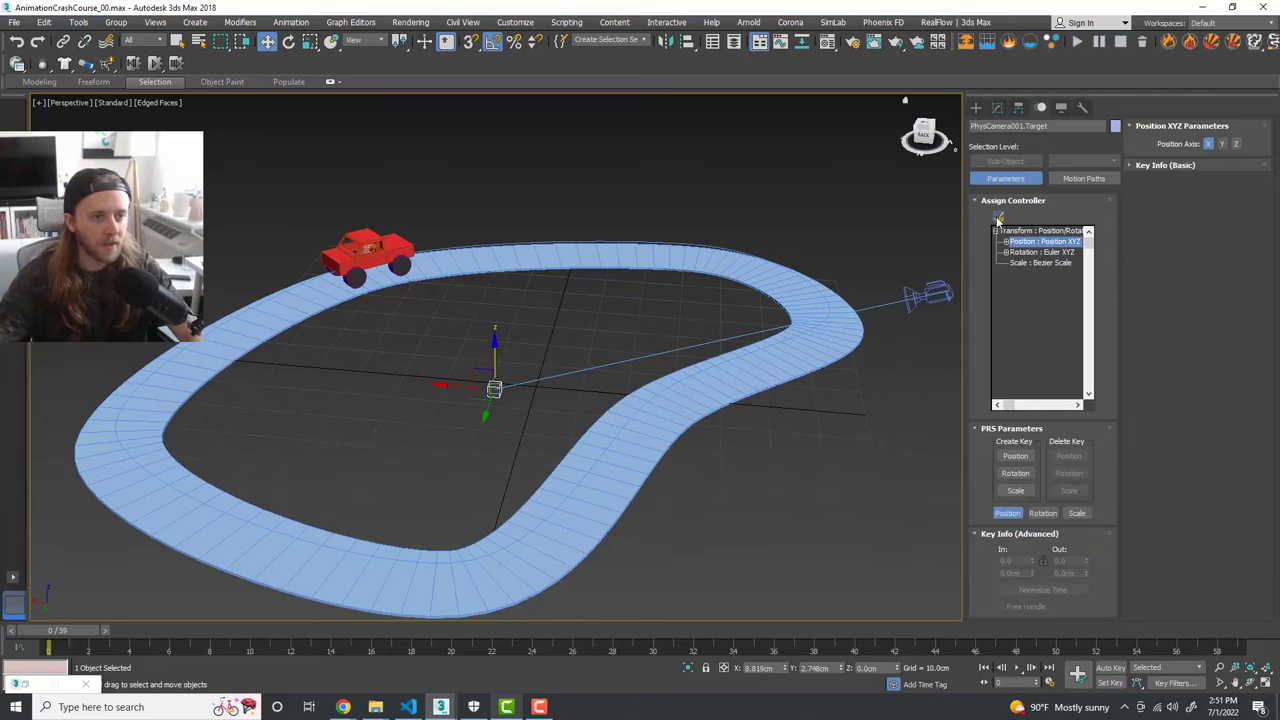
click(998, 217)
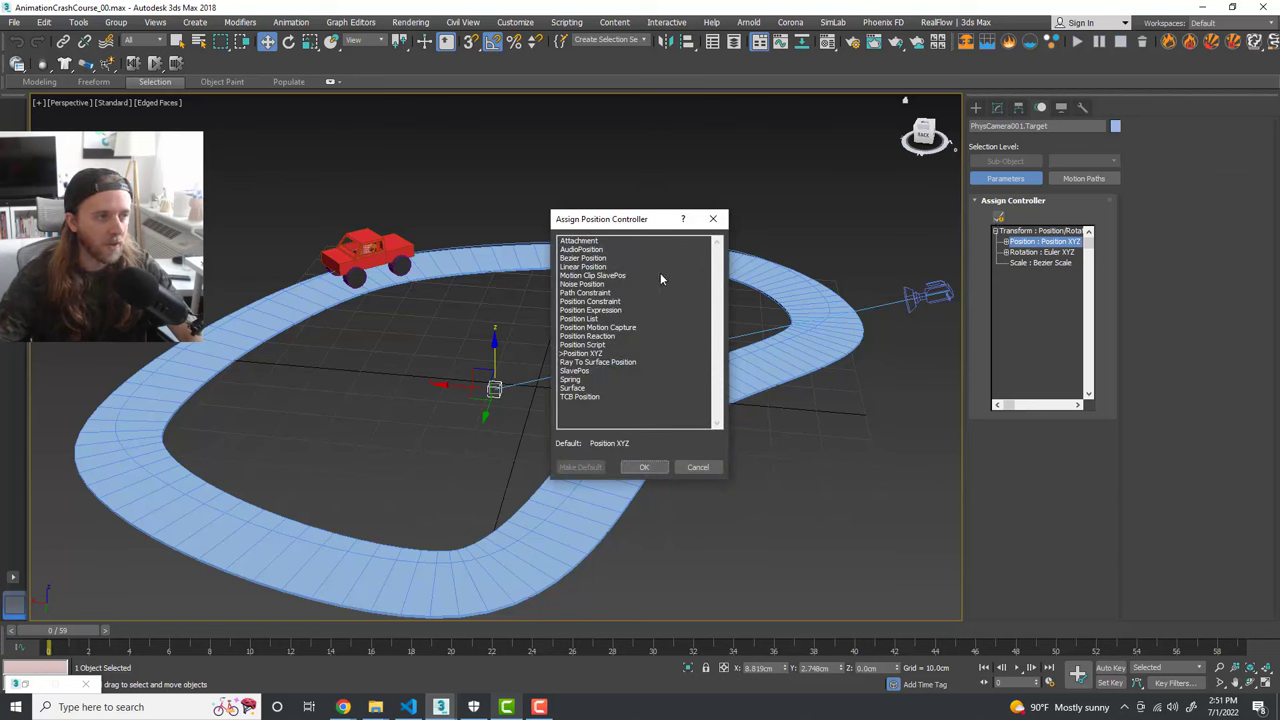
click(610, 302)
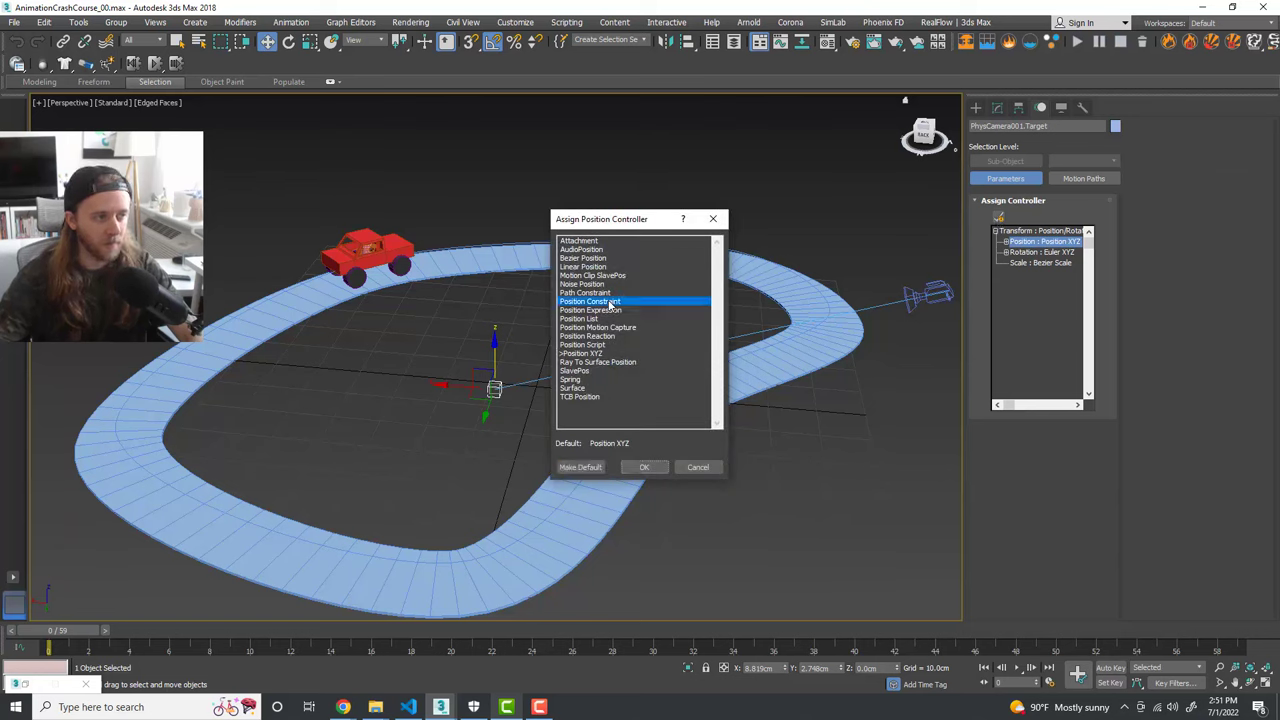
click(648, 467)
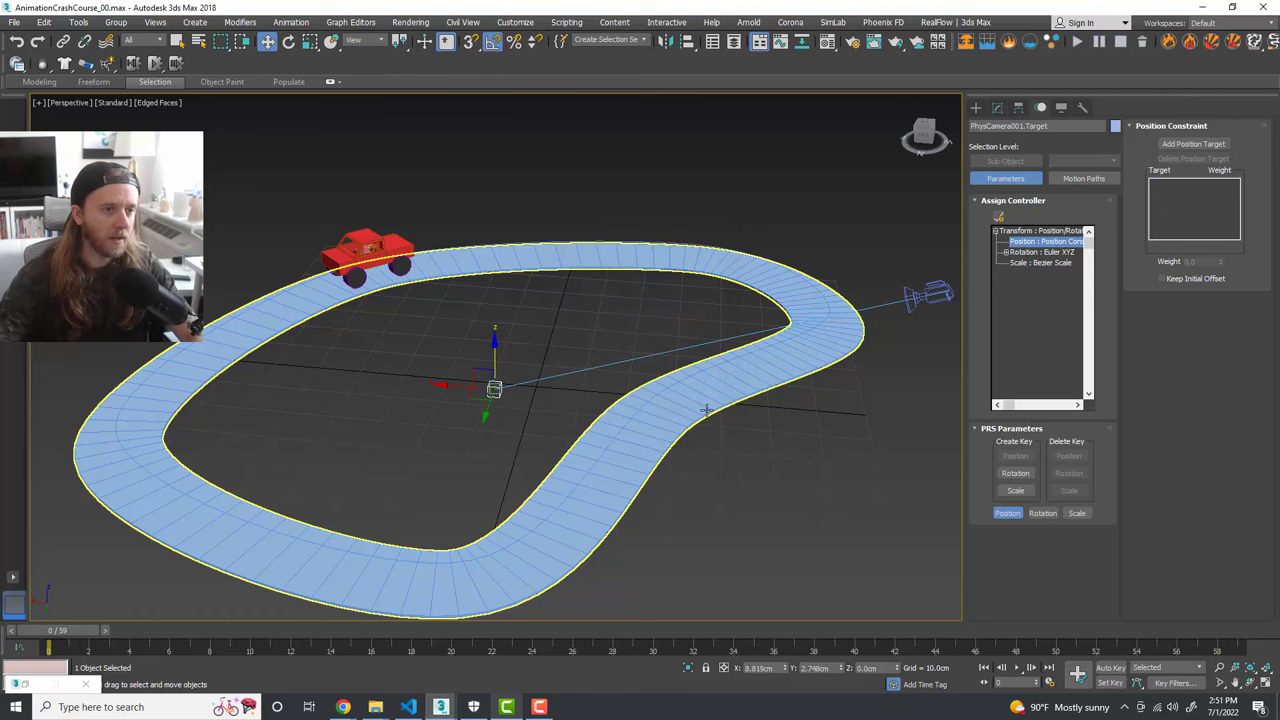
click(1189, 145)
click(396, 240)
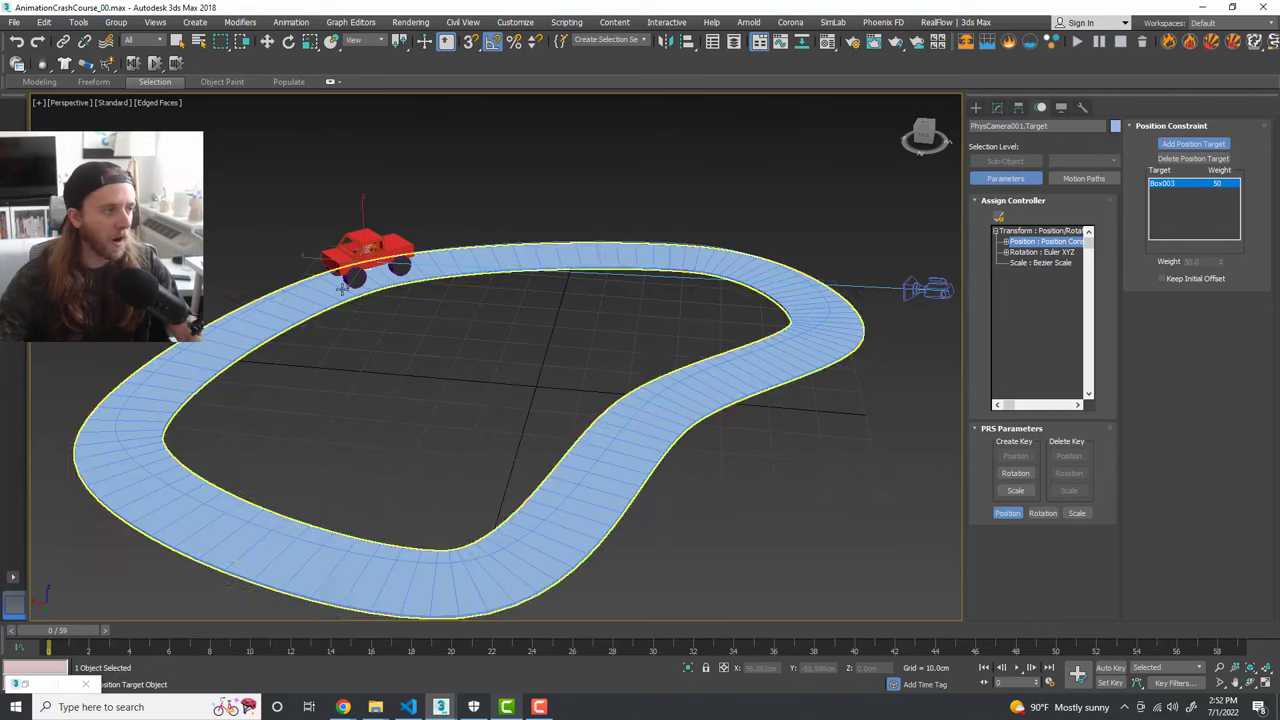
key(w)
scroll(415, 265, up, 3)
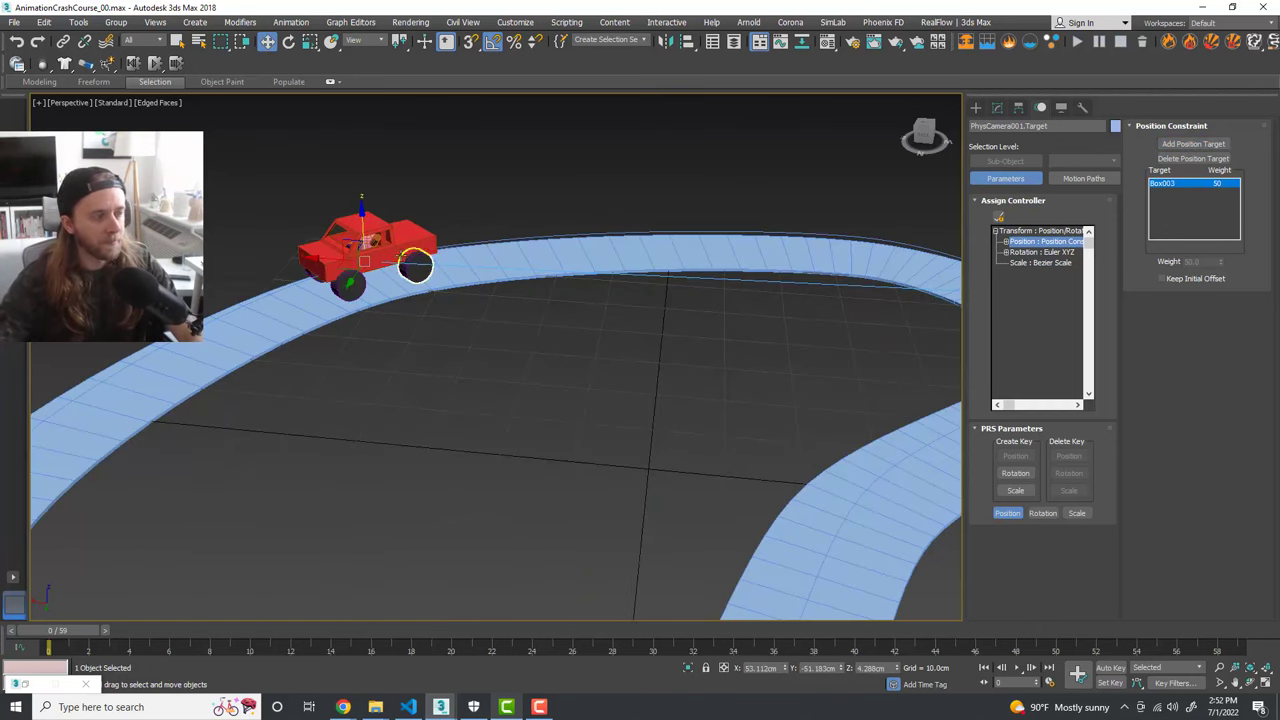
scroll(411, 268, down, 3)
middle_drag(505, 364, 489, 353)
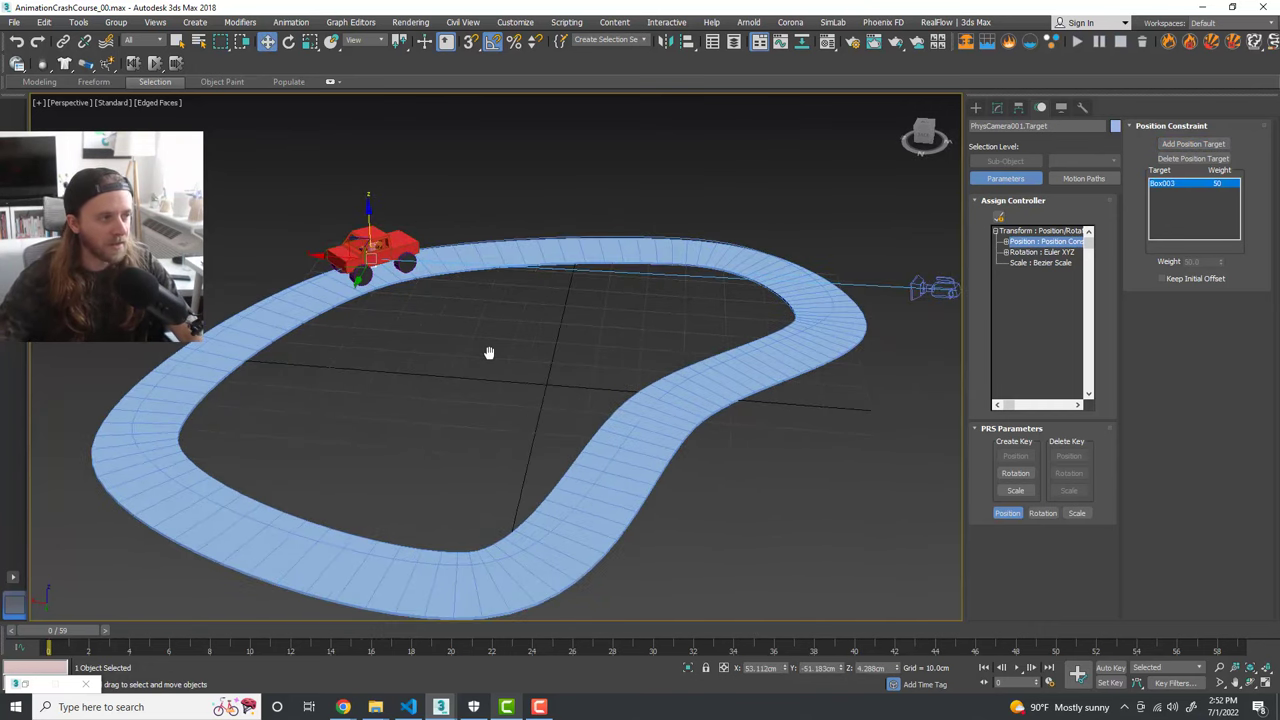
click(355, 256)
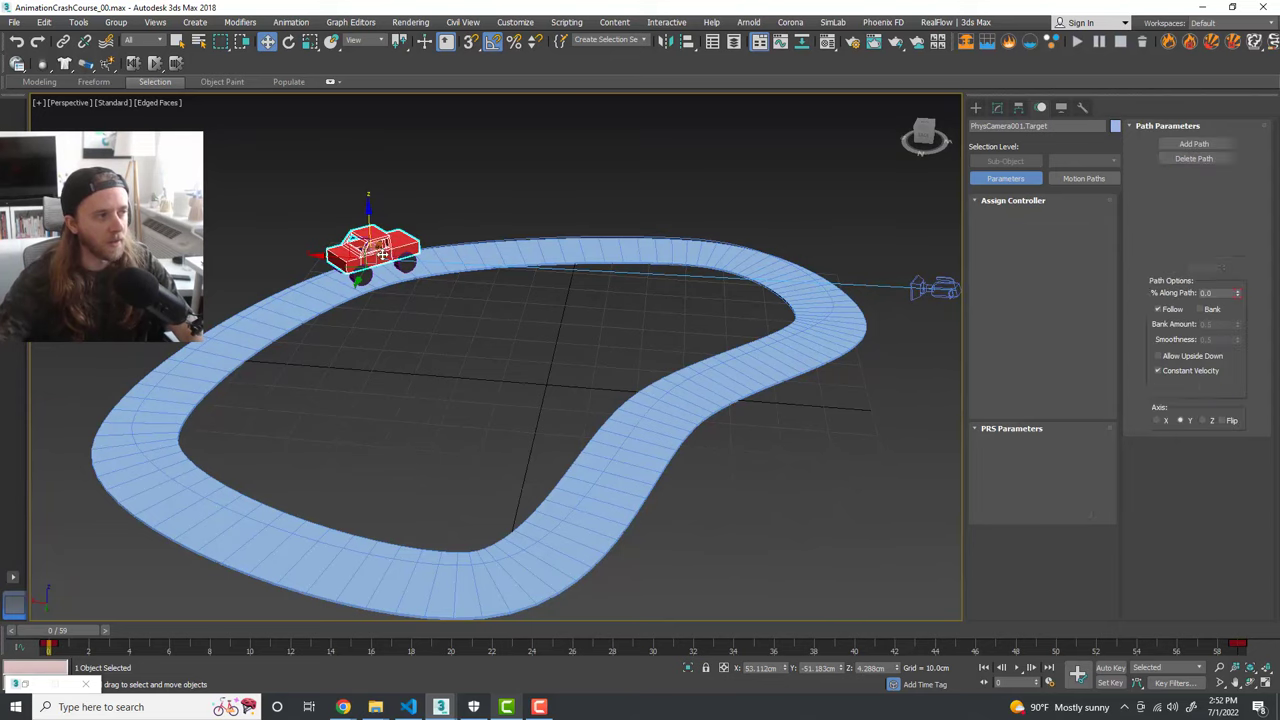
scroll(455, 297, up, 5)
alt+middle_drag(456, 297, 491, 307)
scroll(491, 307, down, 10)
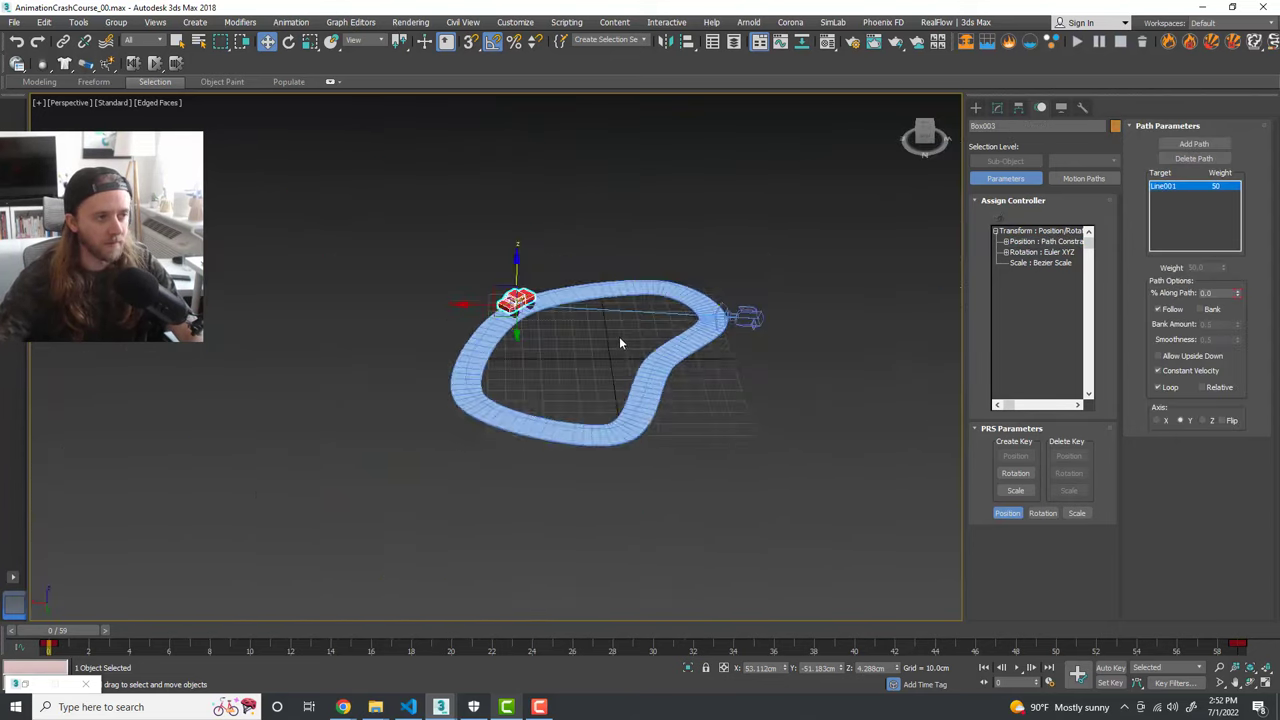
scroll(619, 336, up, 3)
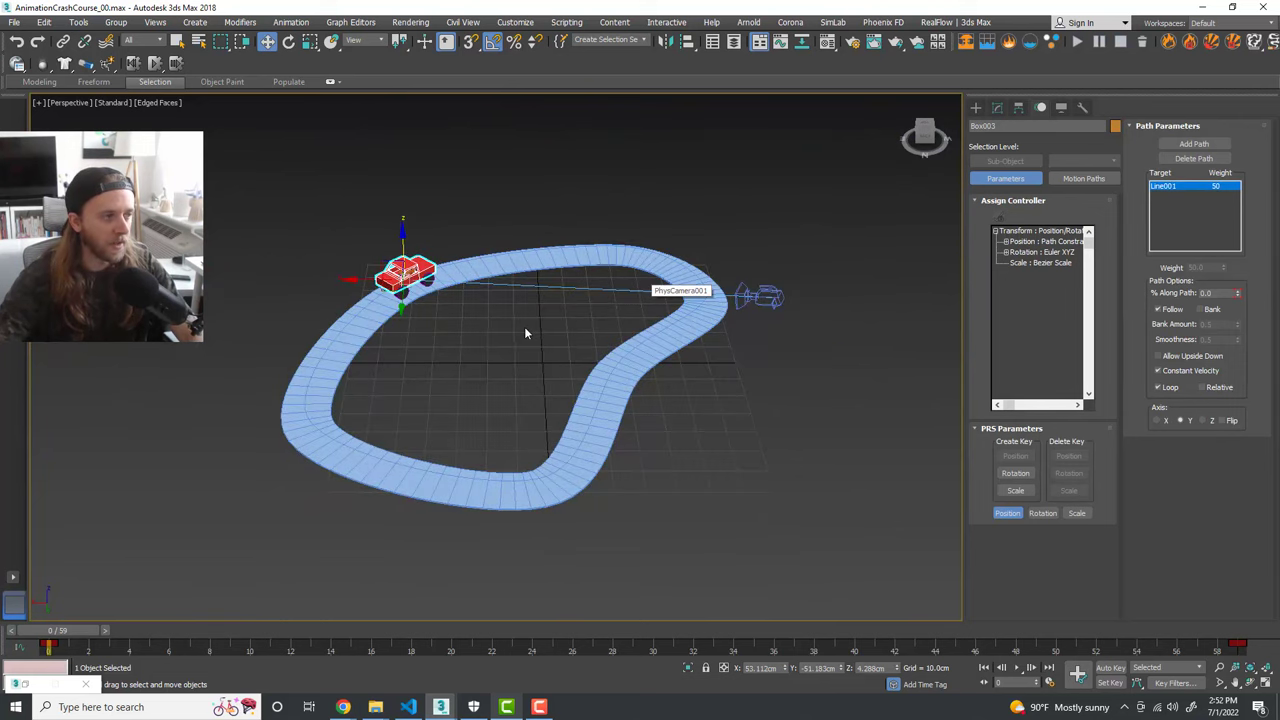
alt+middle_drag(524, 326, 498, 321)
click(498, 321)
key(ctrl+z)
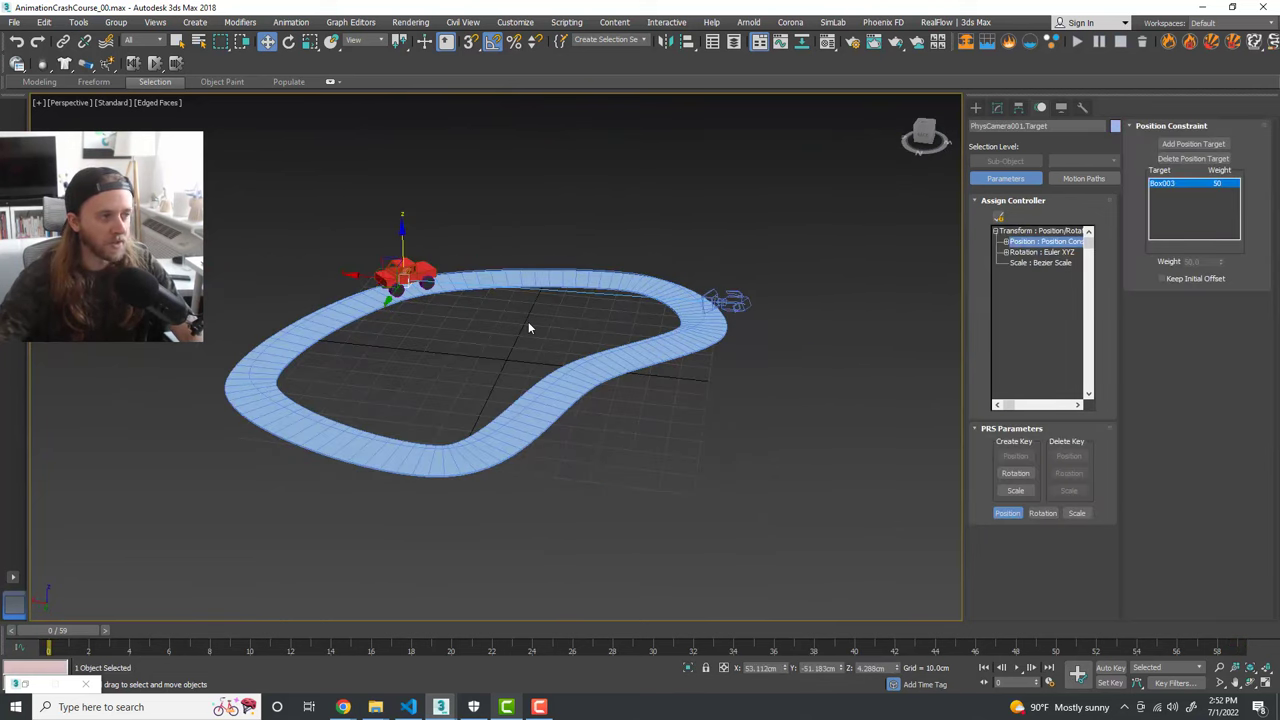
Step: Deselect everything, play the animation to check that the camera's target follows the truck, and return to frame 0
click(528, 321)
scroll(558, 360, up, 3)
scroll(562, 362, down, 5)
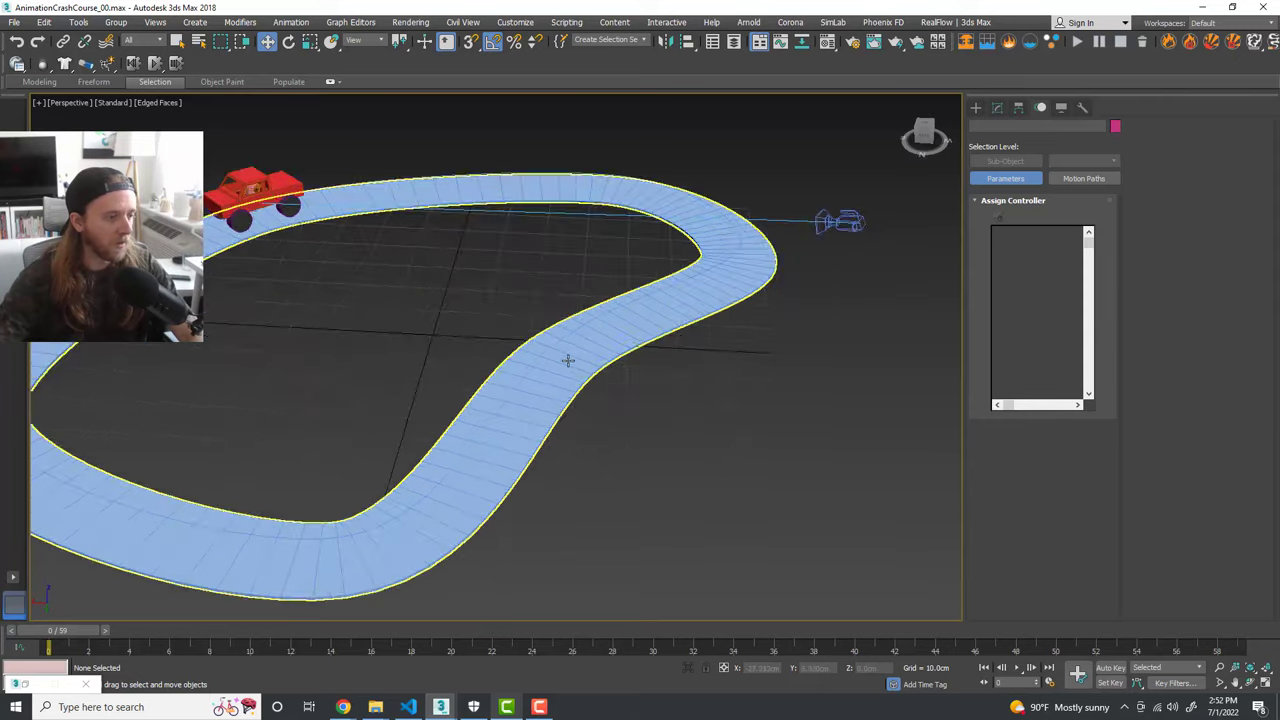
click(1016, 670)
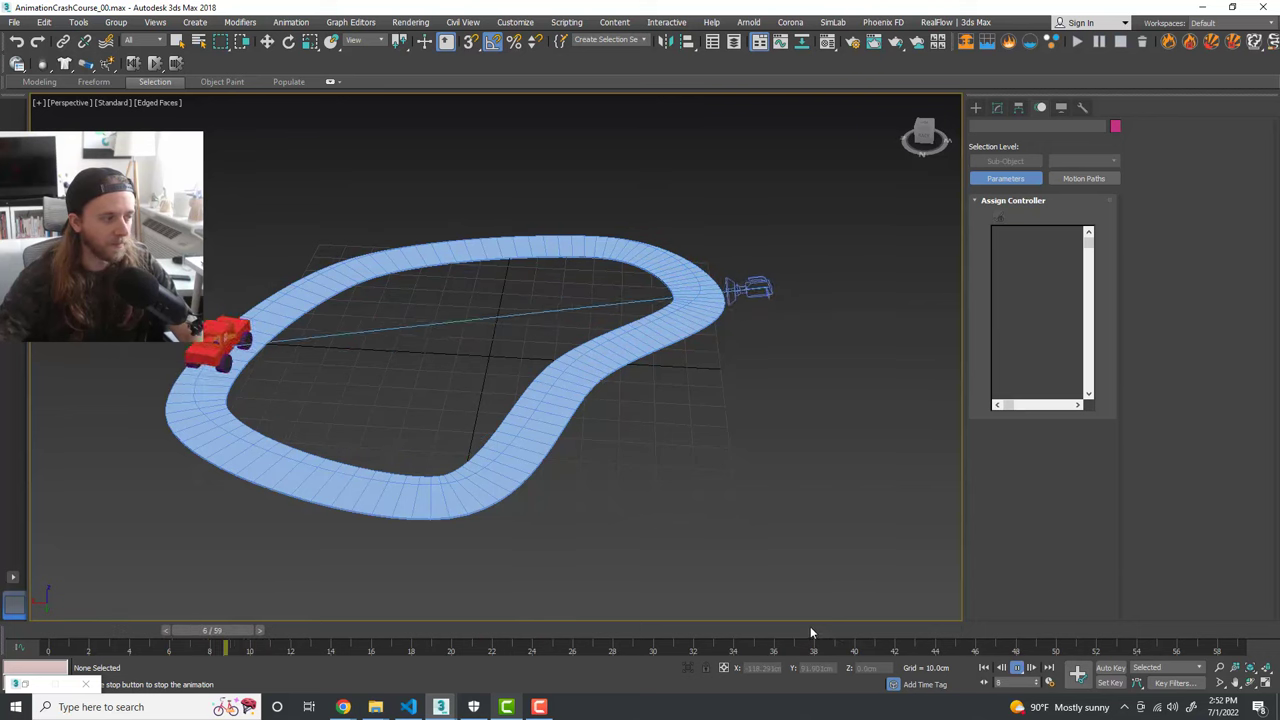
drag(394, 631, 46, 608)
key(w)
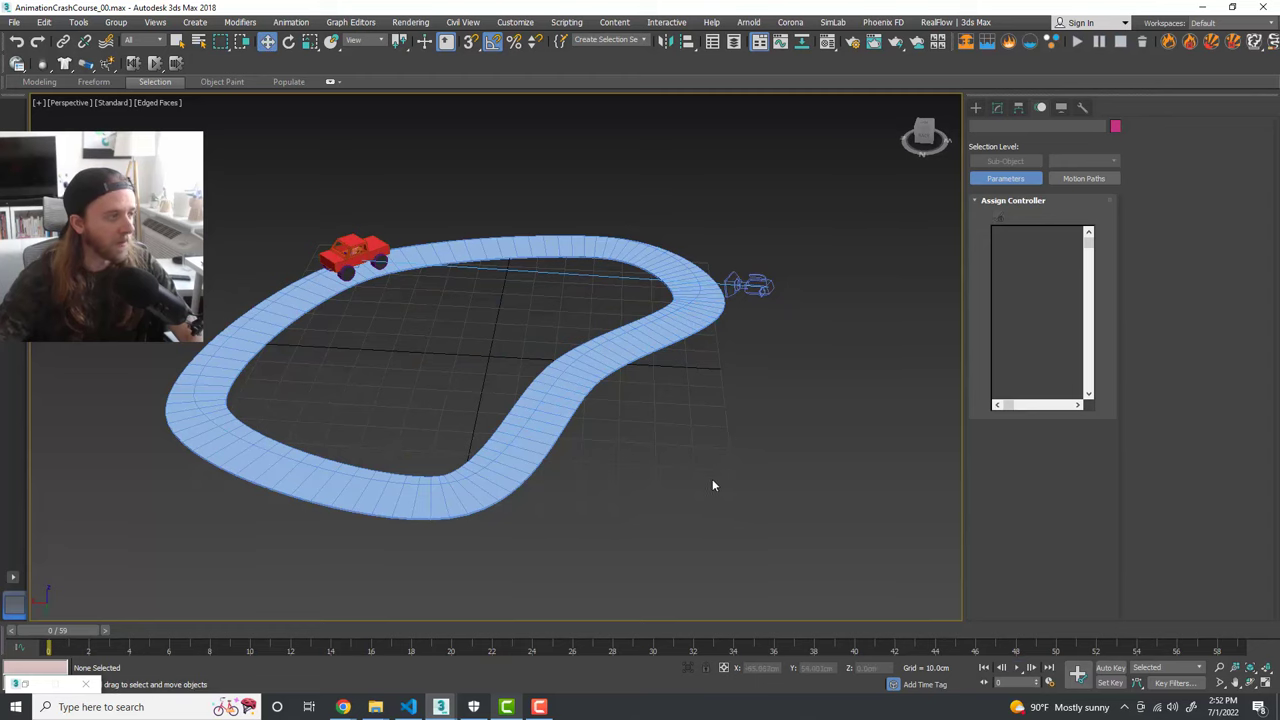
Step: Switch the Left viewport to the PhysCamera001 view, maximize it and play the animation through the camera
key(alt+w)
click(564, 123)
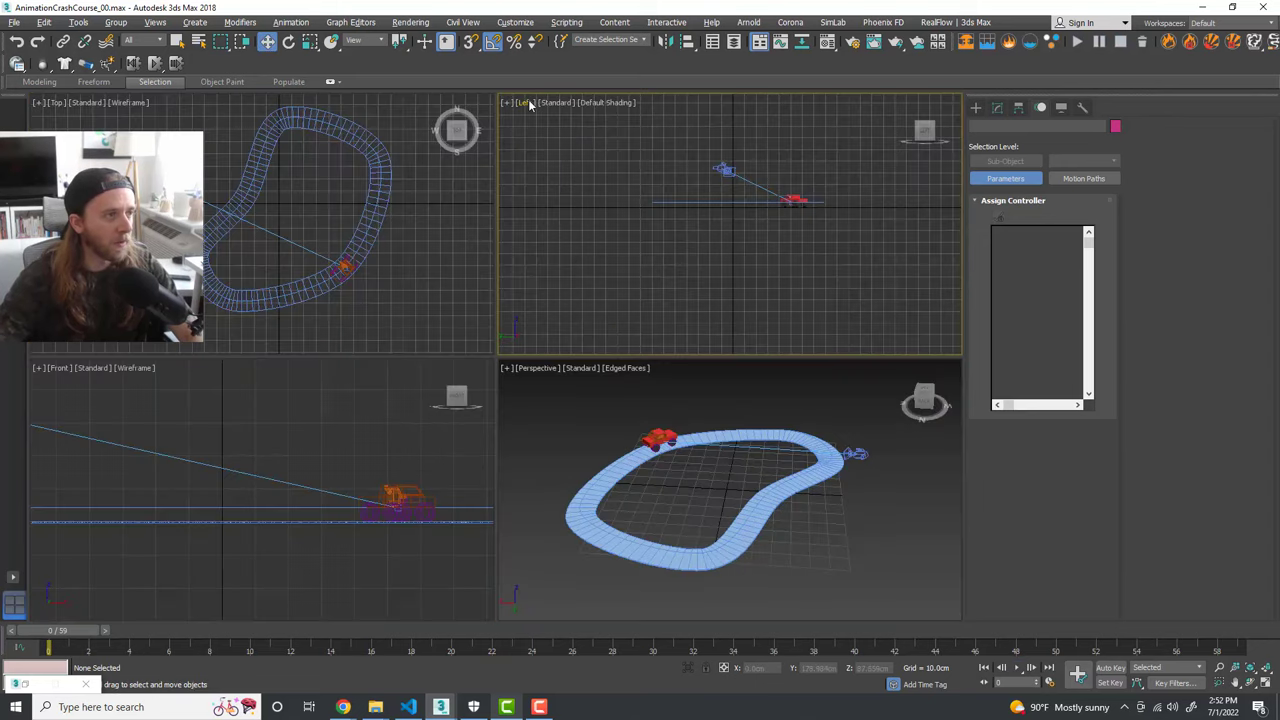
click(528, 103)
mouse_move(562, 117)
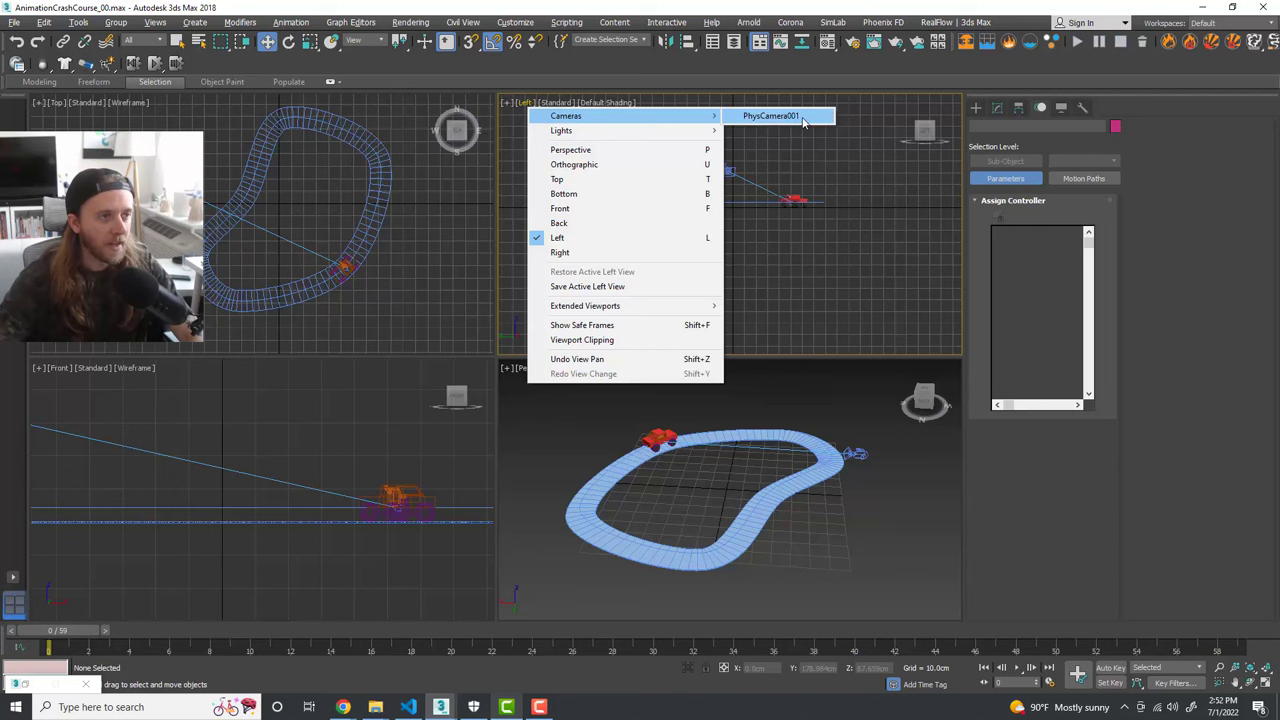
click(802, 117)
click(646, 103)
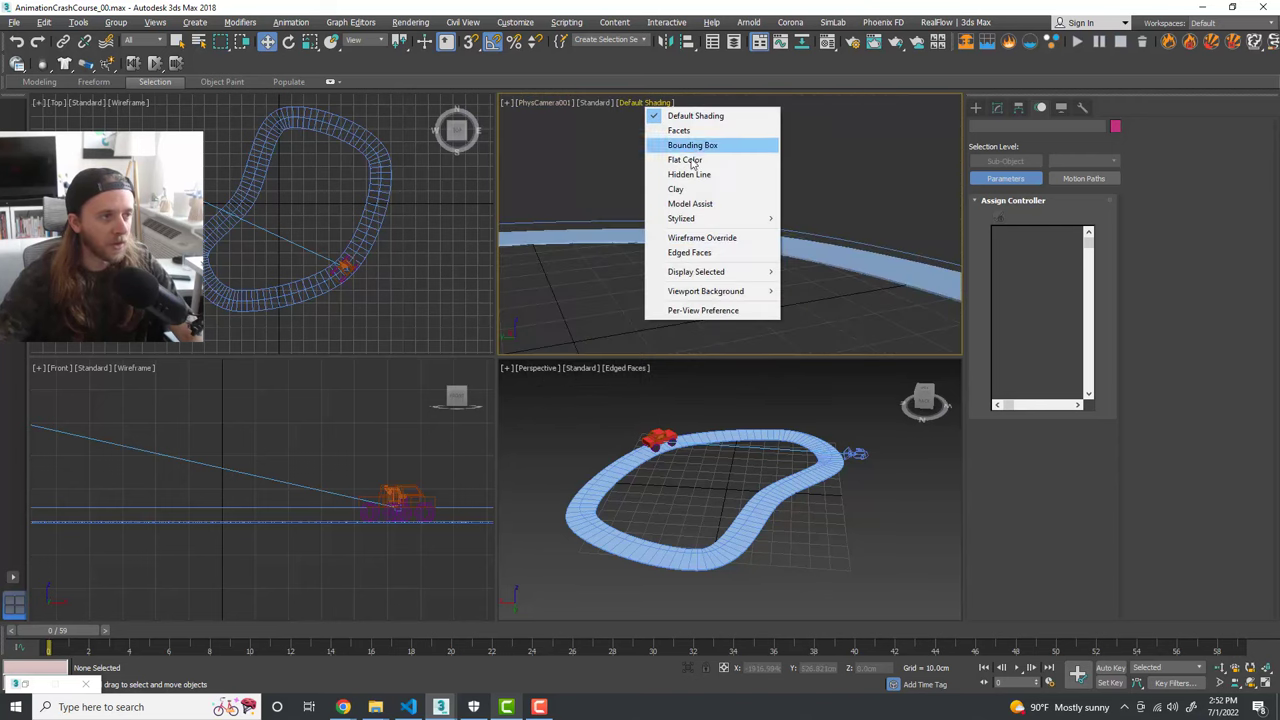
click(880, 172)
key(alt+w)
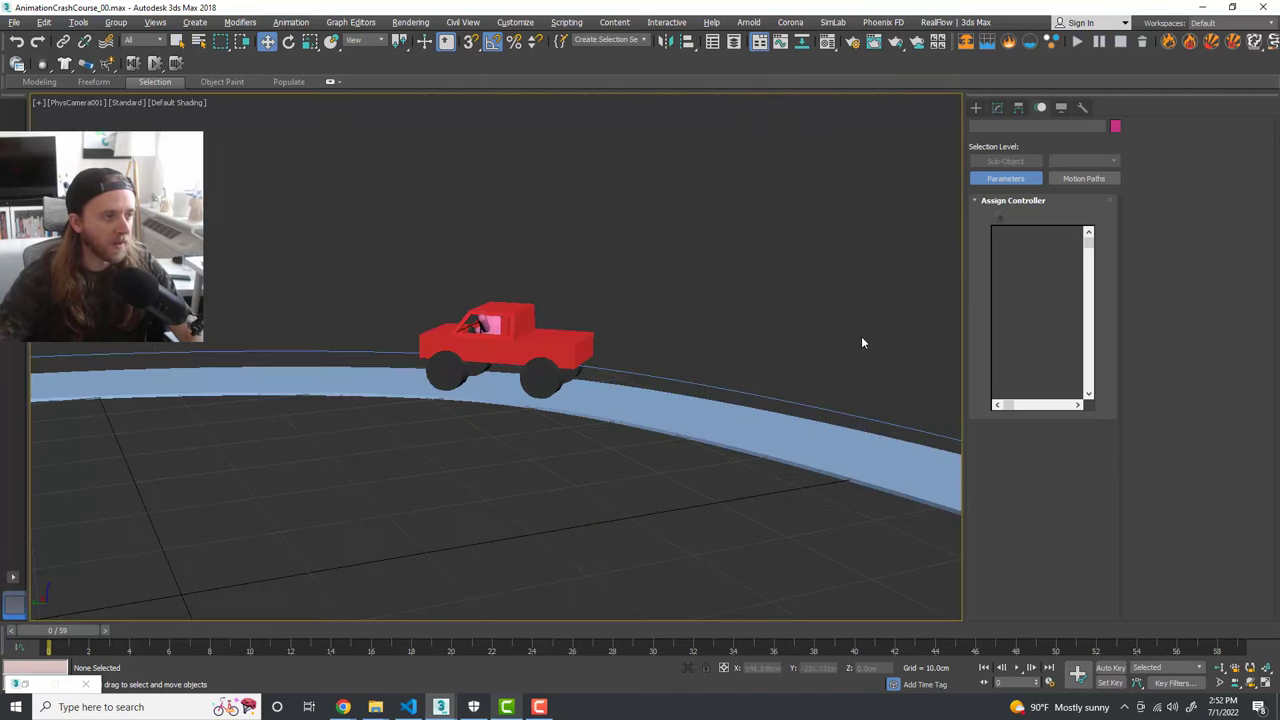
click(1030, 668)
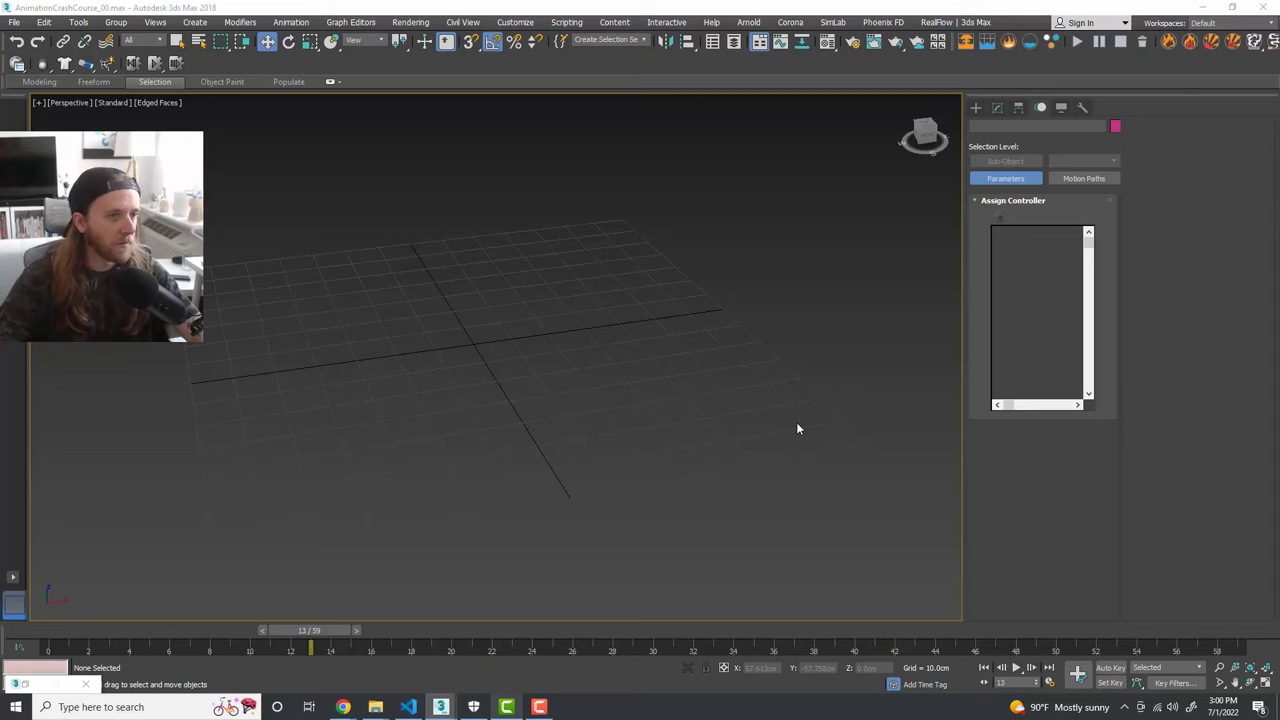
Step: Choose Box from the Standard Primitives for creation and switch to the maximized Top viewport
middle_drag(797, 429, 740, 427)
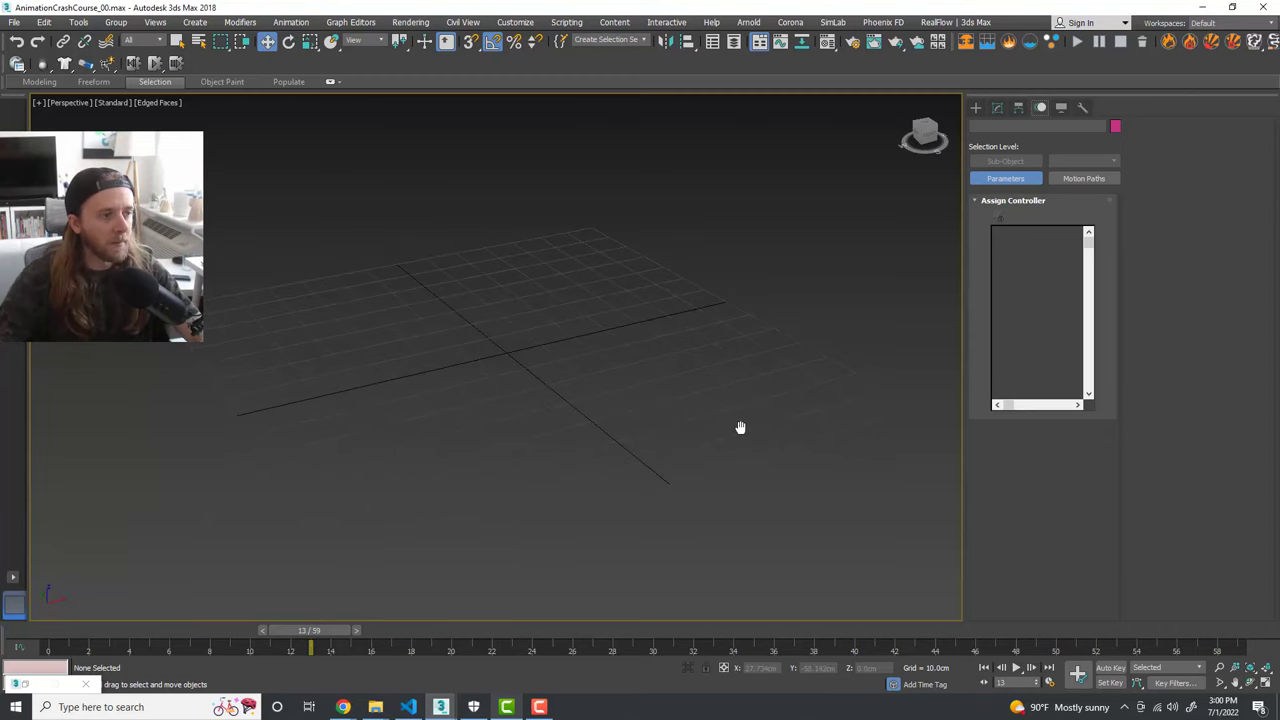
click(976, 108)
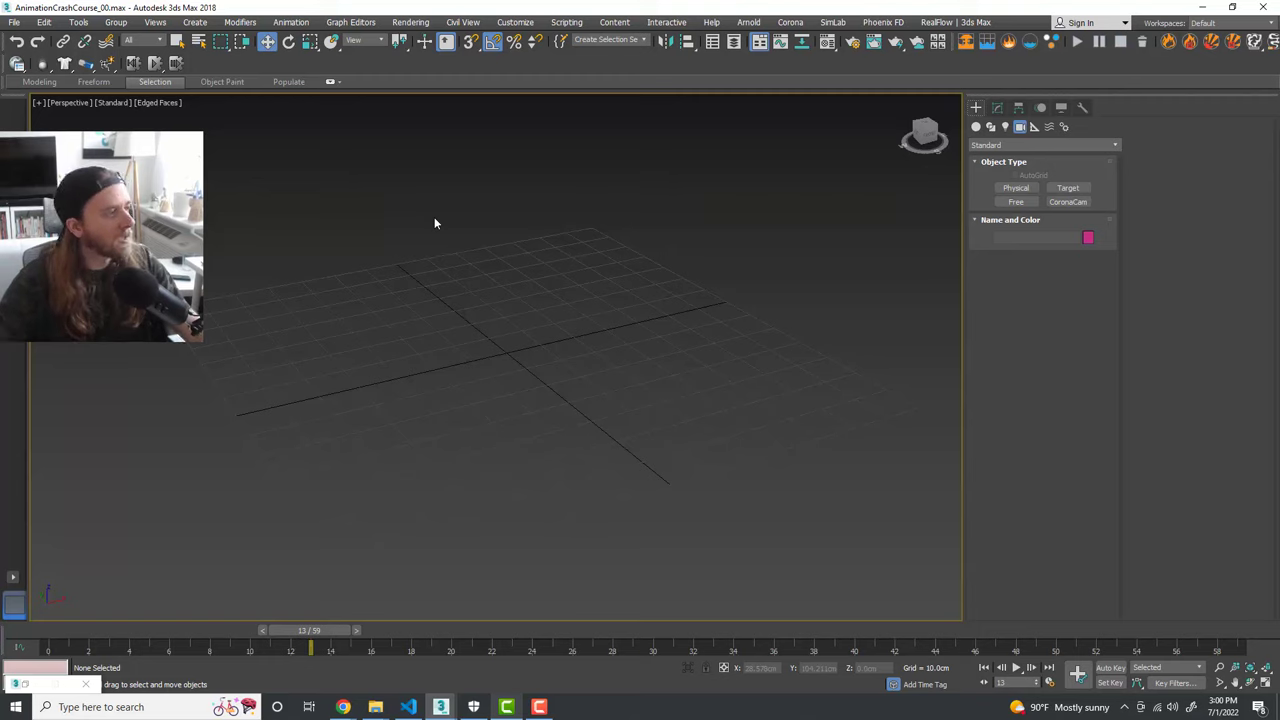
click(976, 126)
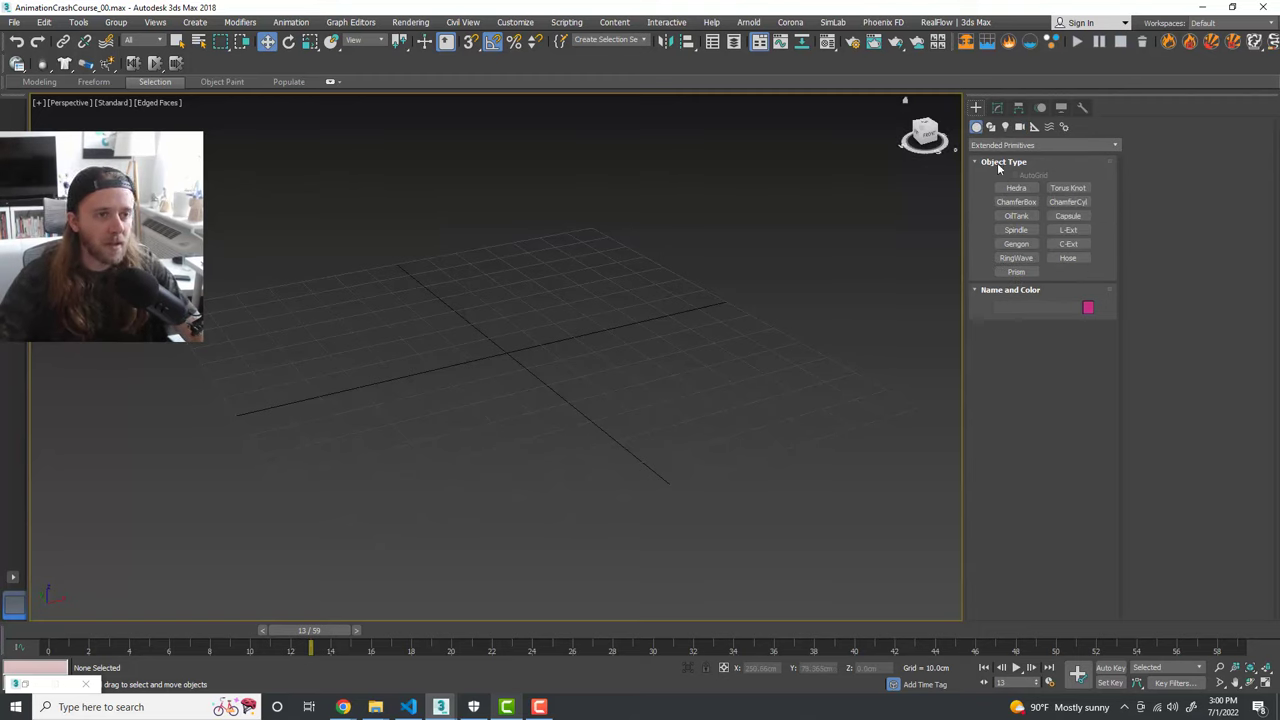
click(1030, 145)
click(1018, 157)
click(1022, 188)
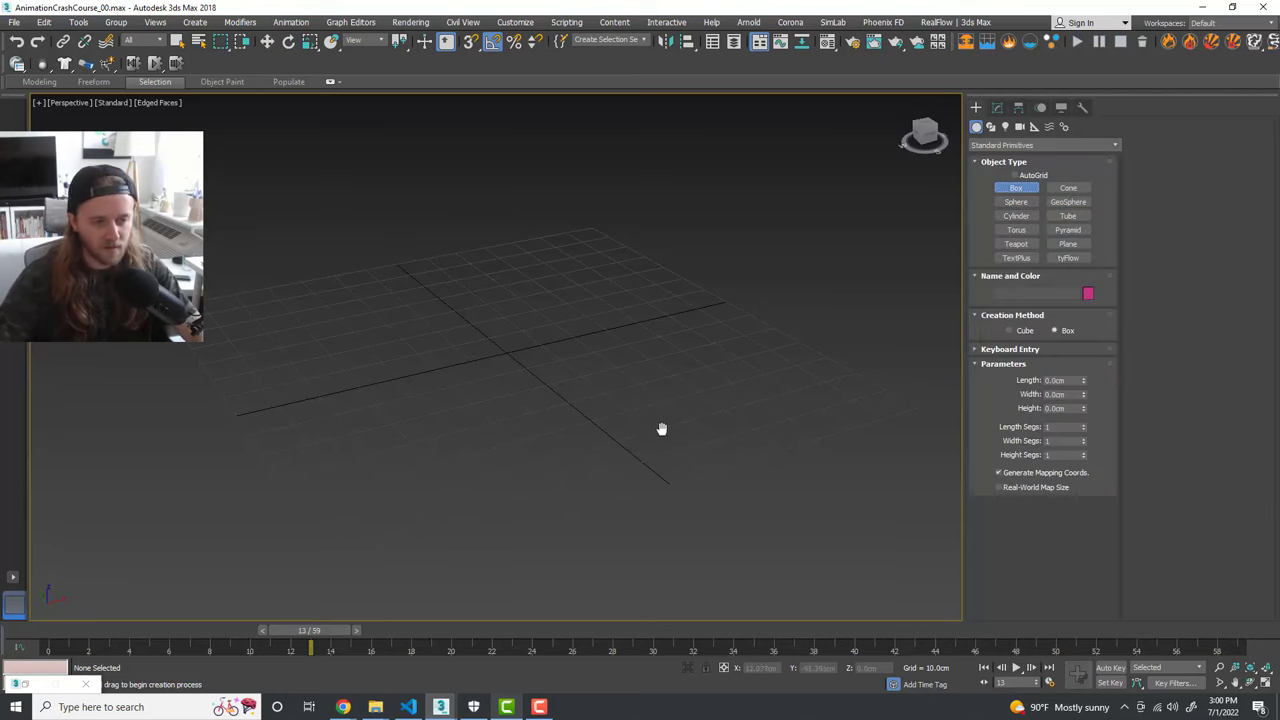
middle_drag(661, 429, 637, 415)
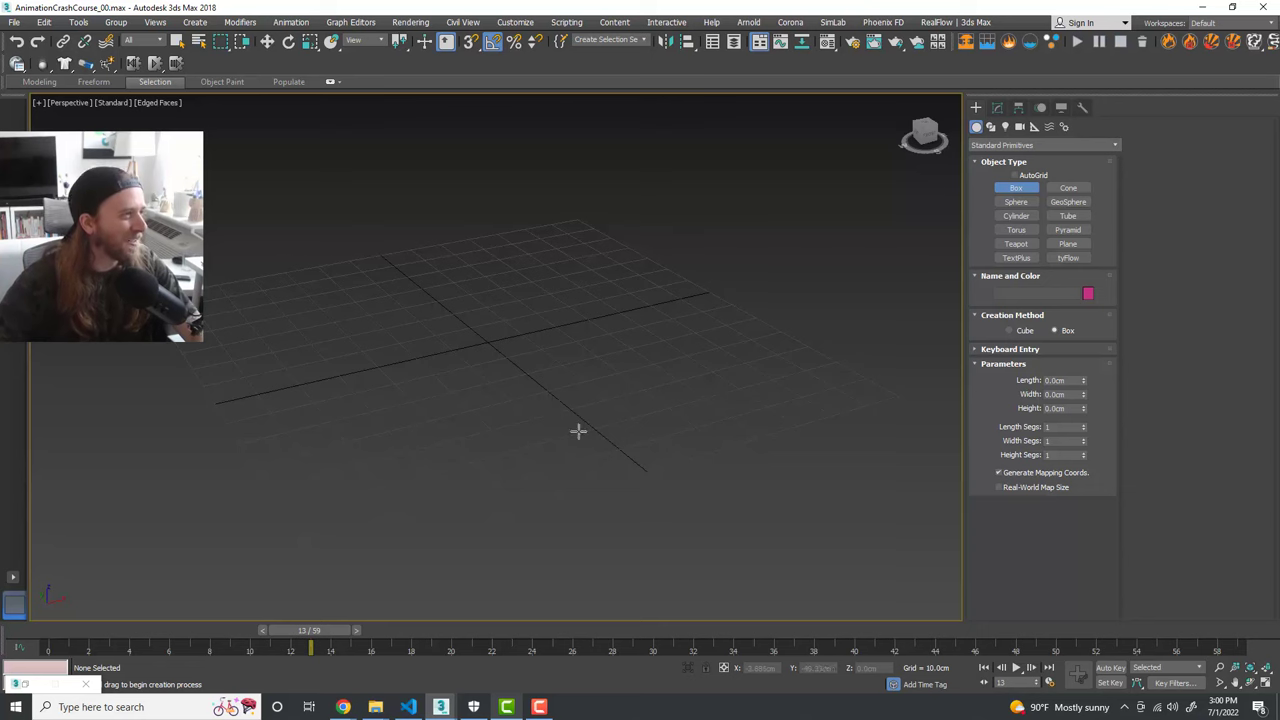
middle_drag(578, 431, 565, 425)
key(alt+w)
middle_click(263, 263)
key(alt+w)
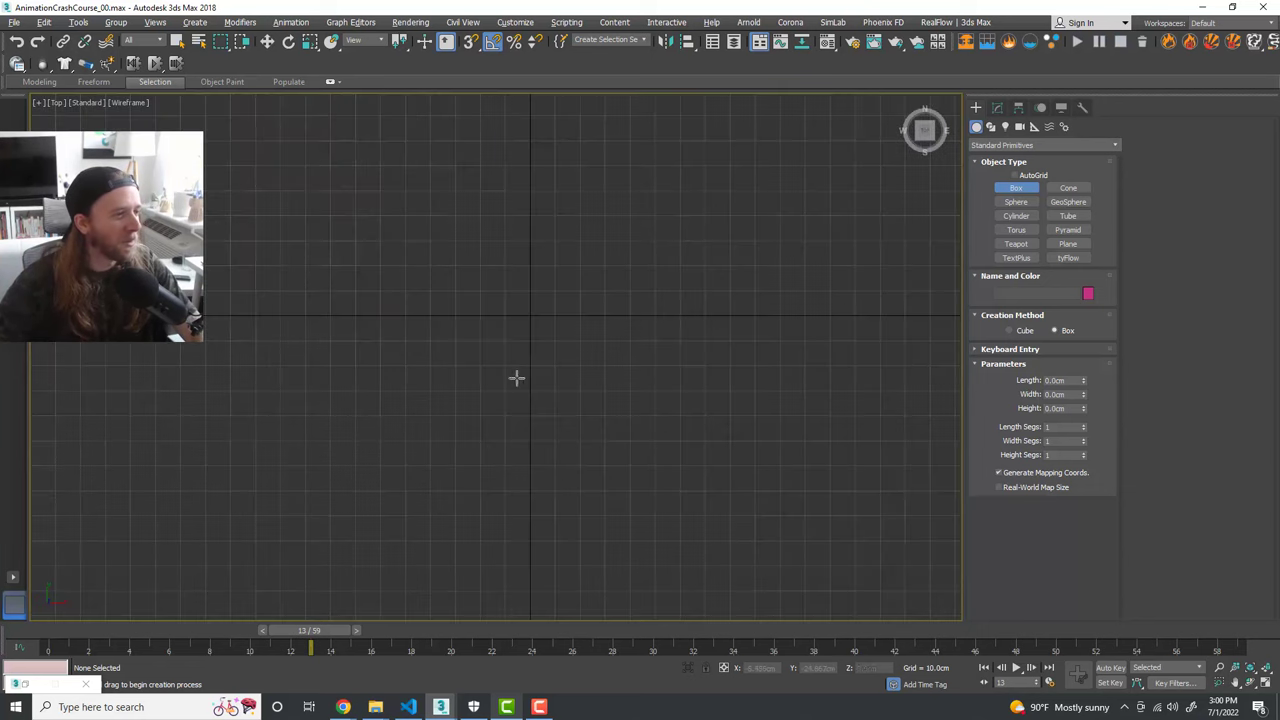
scroll(541, 355, up, 2)
middle_drag(515, 376, 503, 366)
click(474, 360)
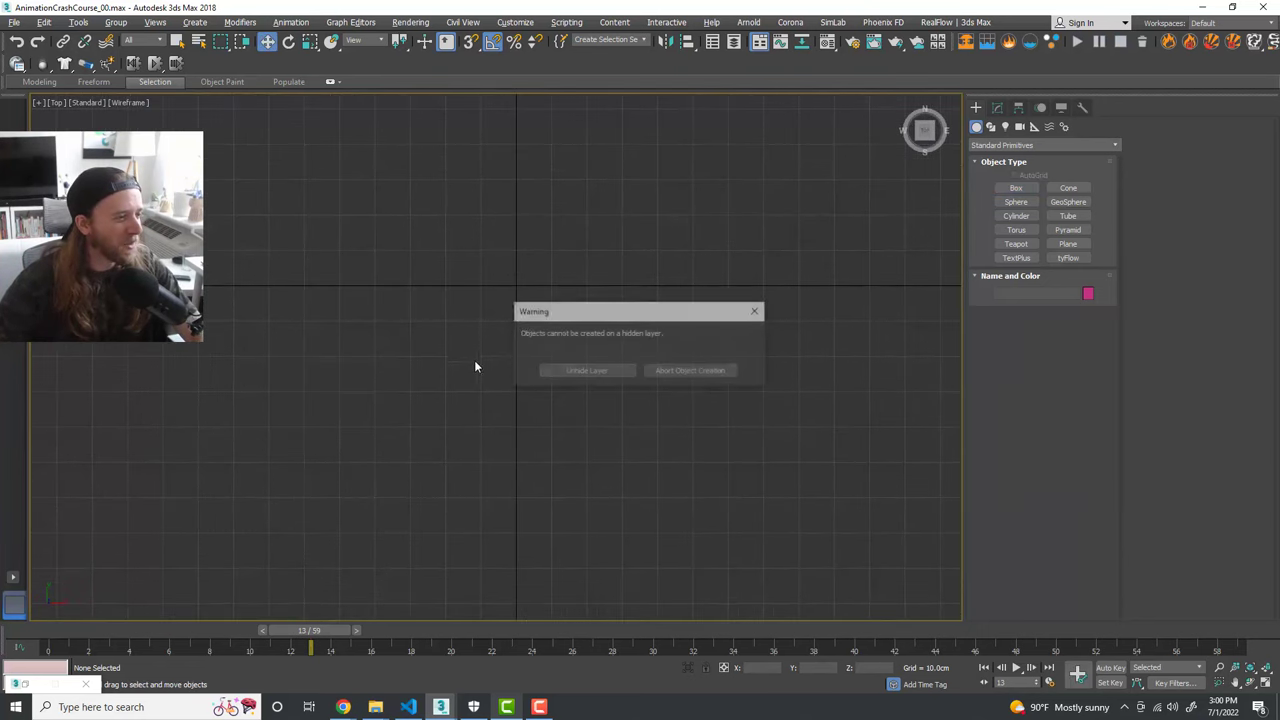
click(688, 371)
Step: Make 04_MassFx the visible active layer and draw a box about 34 cm long, 10 cm wide and 42 cm high just below the origin
click(734, 41)
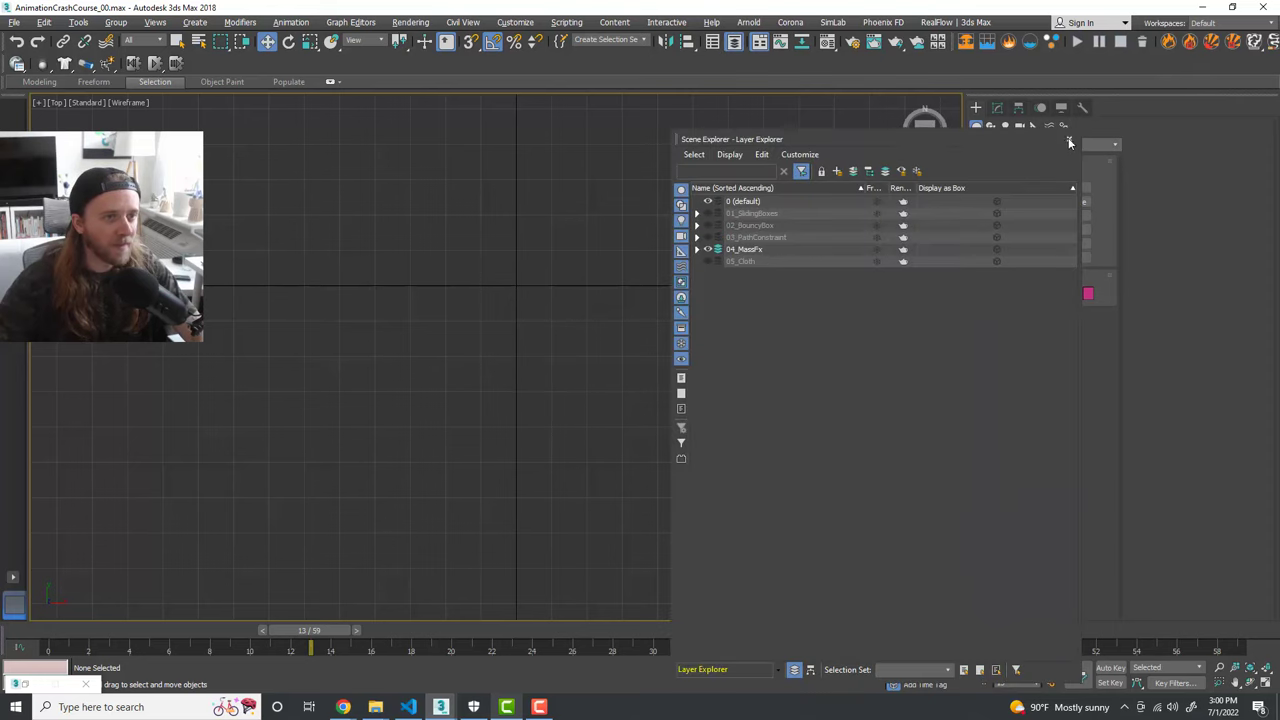
click(1069, 141)
click(1016, 187)
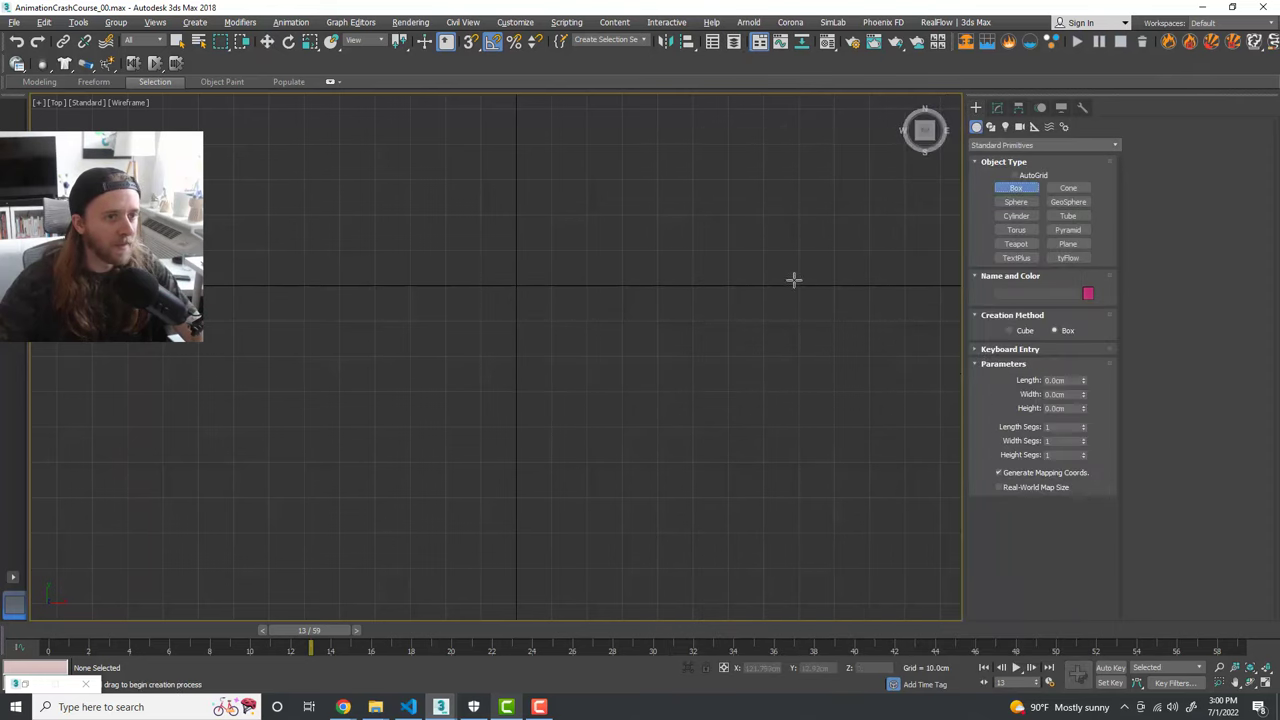
drag(489, 420, 523, 297)
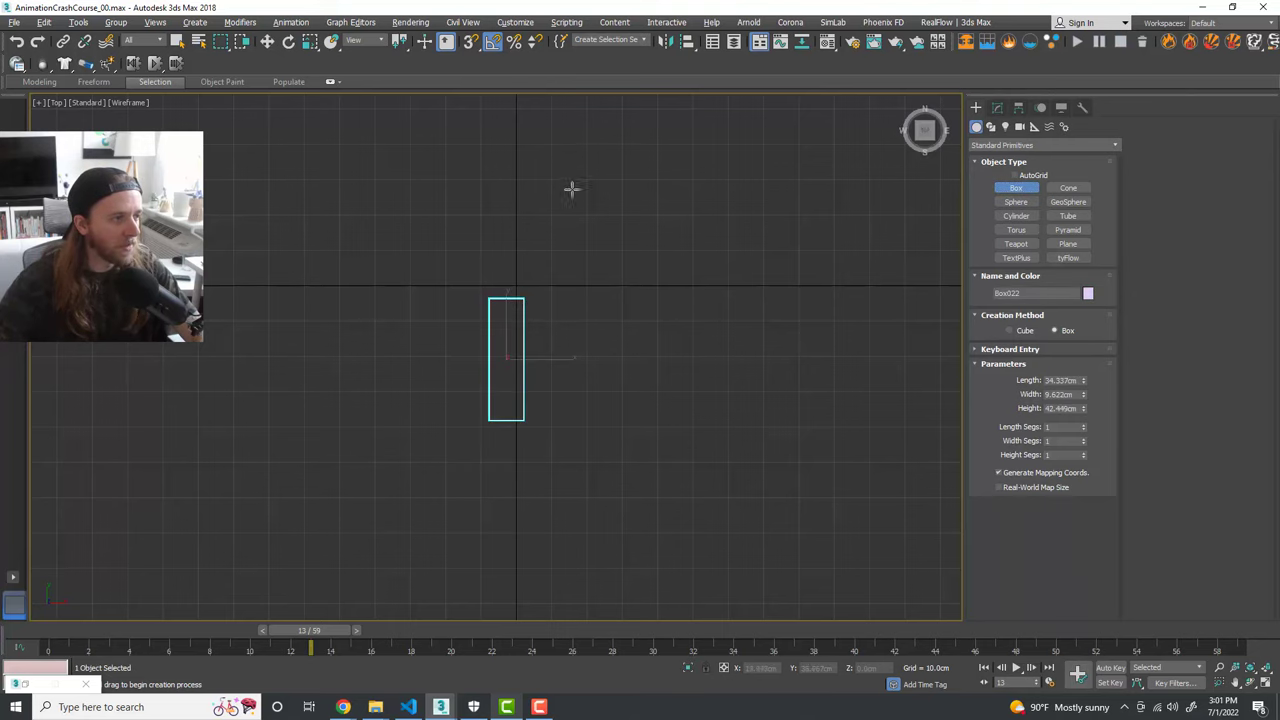
Step: In the maximized Perspective viewport, set the box's length to 35 cm, width to 10 cm and height to 50 cm
key(alt+w)
key(alt+w)
alt+middle_drag(606, 389, 660, 398)
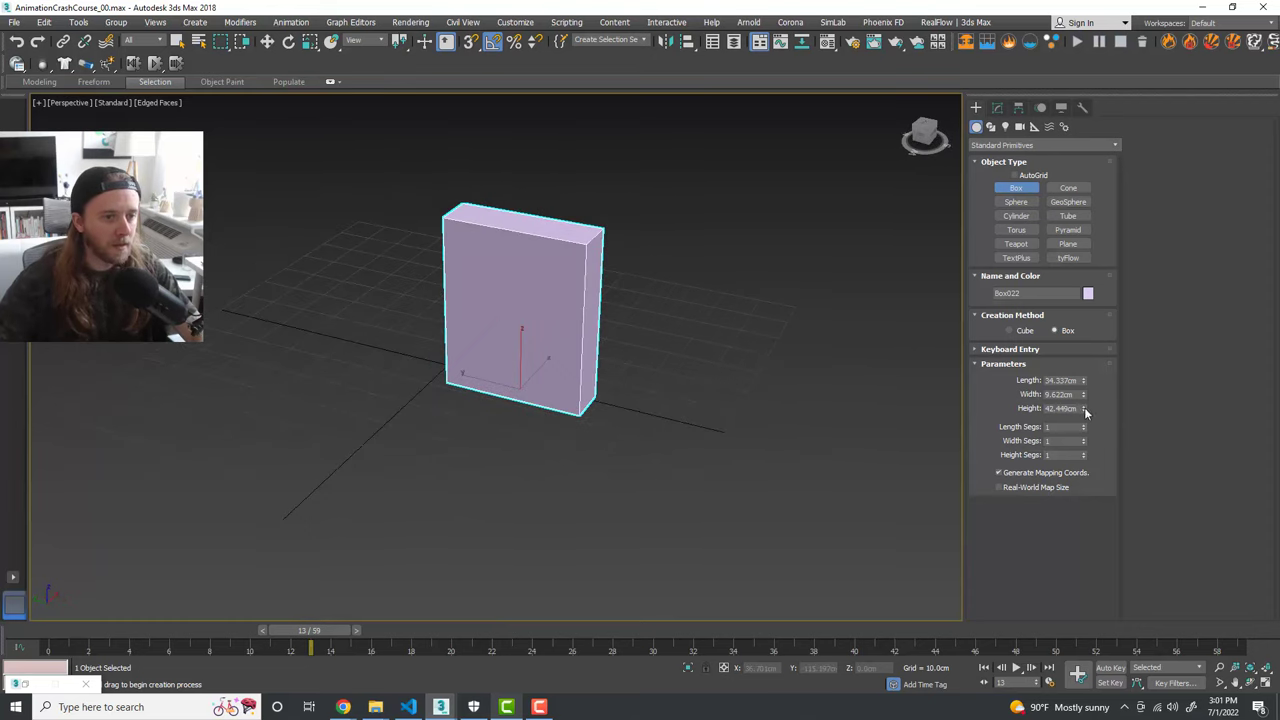
drag(1085, 411, 1085, 400)
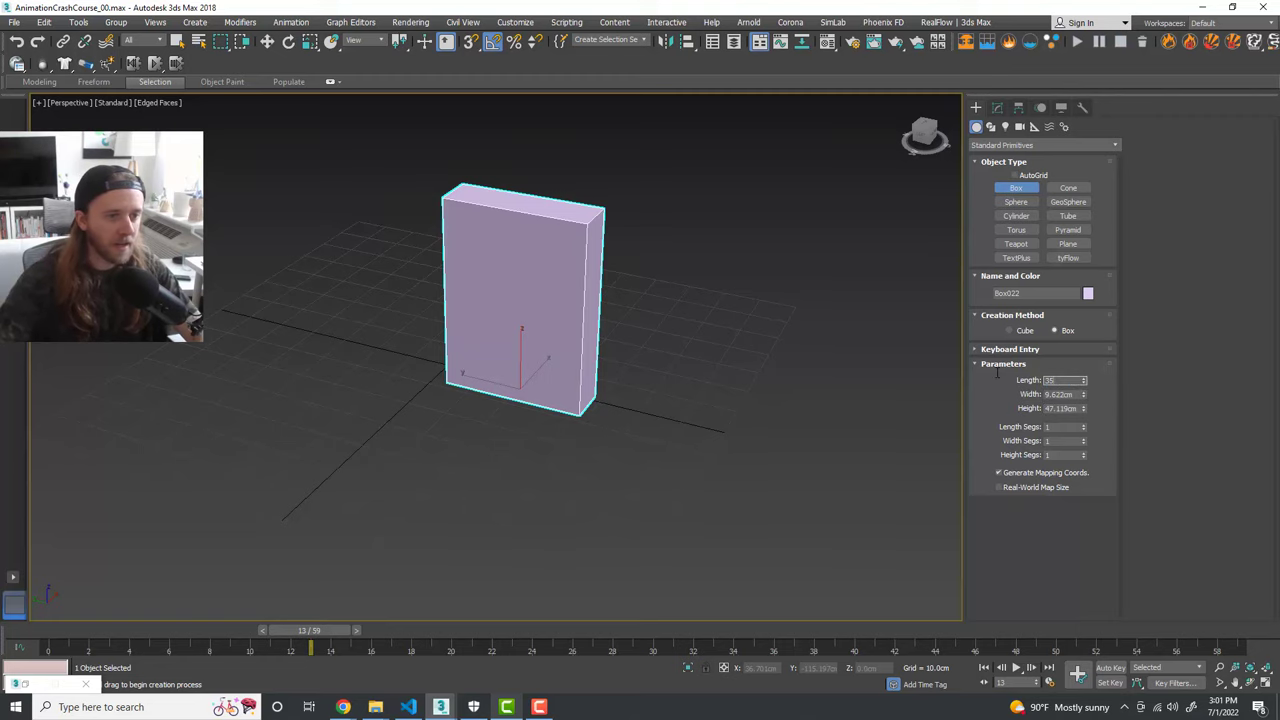
key(Tab)
text(10)
key(Tab)
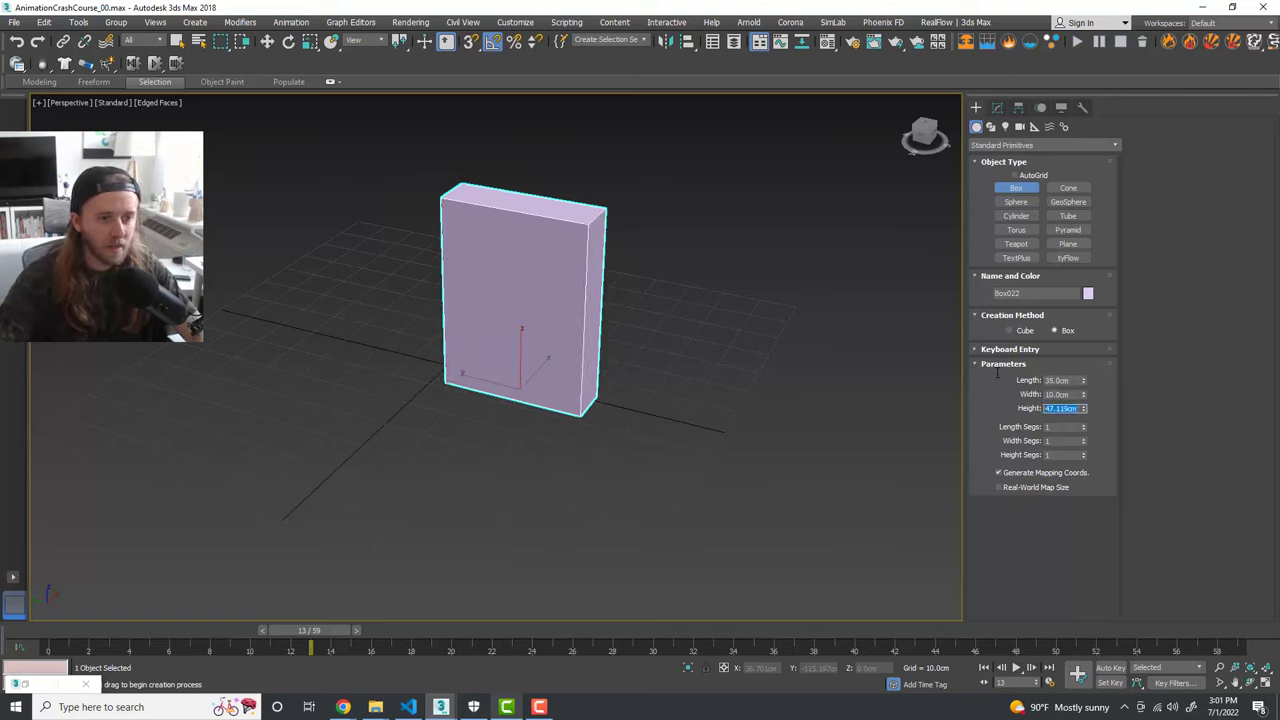
text(50)
key(Return)
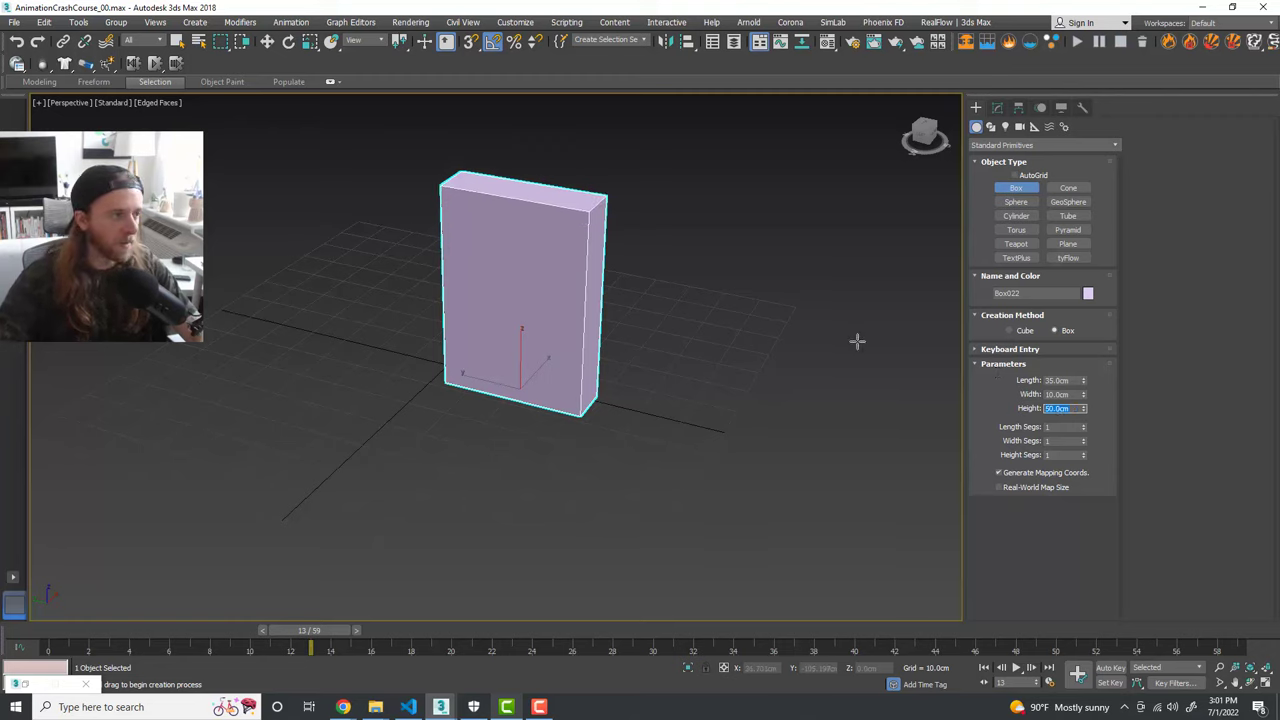
Step: Clone the box along X as six instances in a row, spaced about 30 cm apart
alt+middle_drag(857, 340, 502, 403)
key(w)
scroll(569, 372, down, 3)
scroll(552, 373, up, 3)
scroll(523, 408, down, 2)
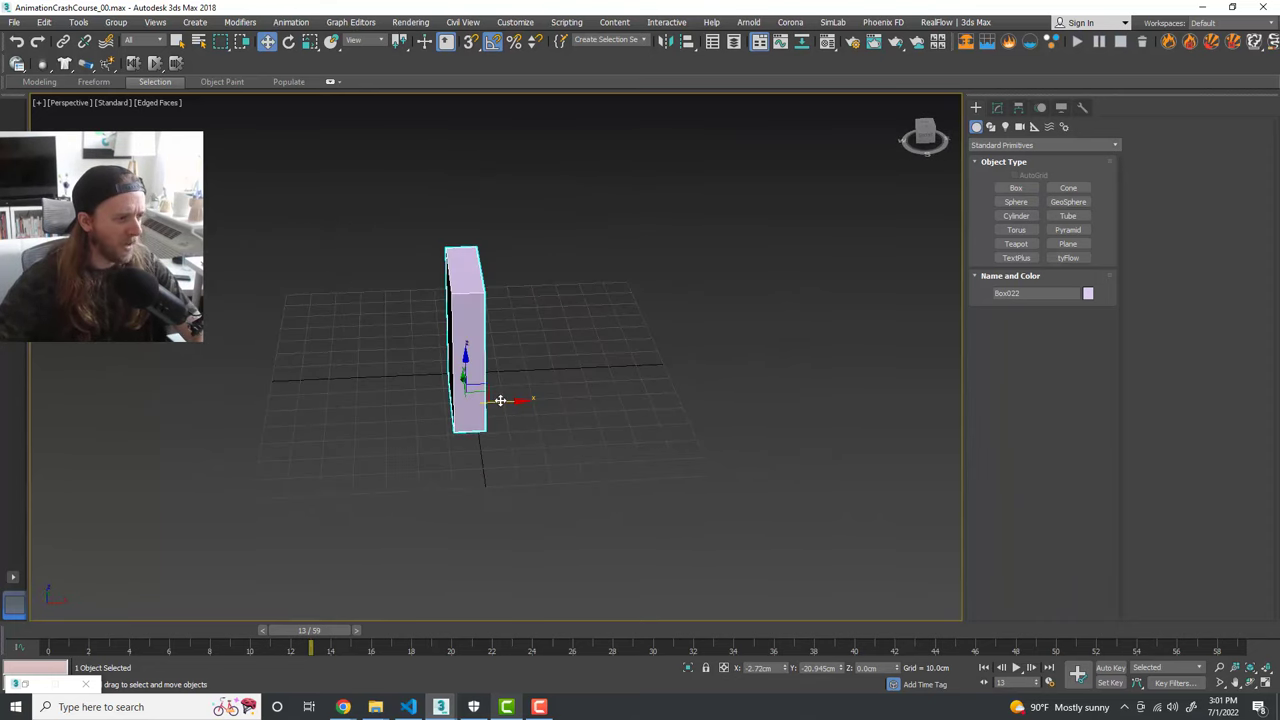
shift+drag(500, 400, 588, 394)
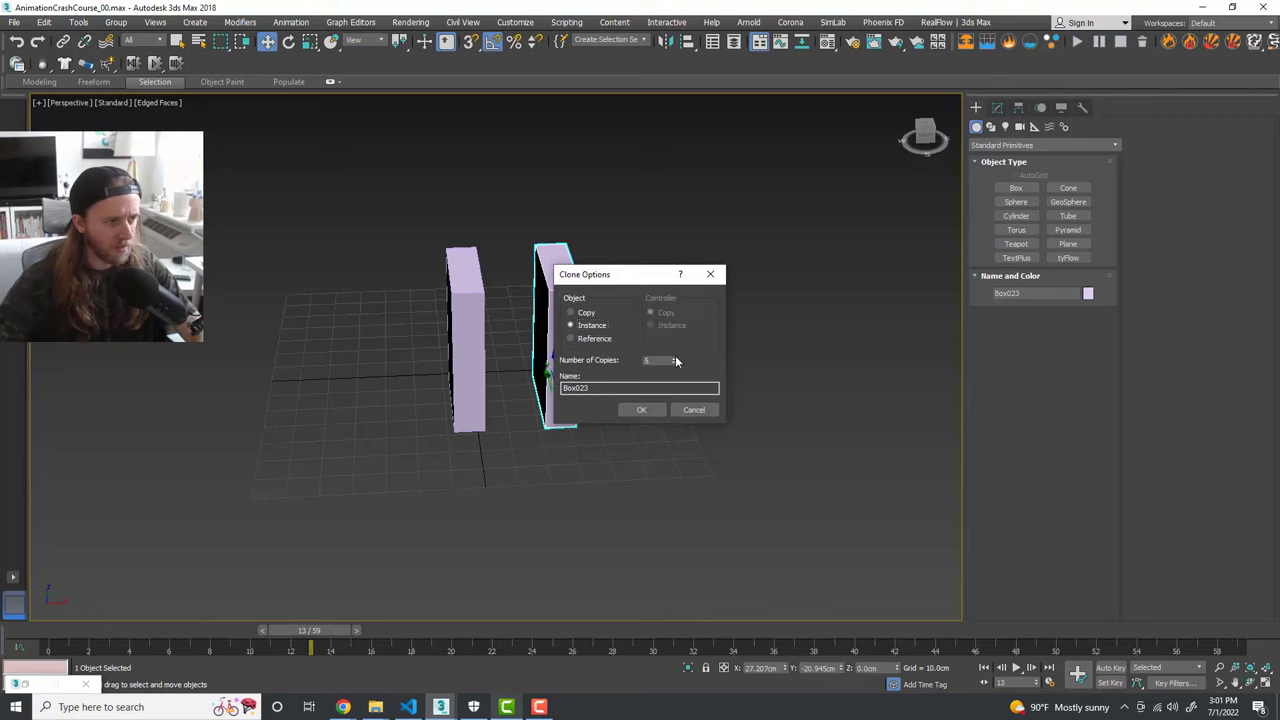
click(641, 409)
scroll(525, 365, down, 2)
mouse_move(629, 387)
alt+middle_down()
mouse_move(657, 390)
mouse_move(697, 435)
mouse_move(650, 407)
alt+middle_up()
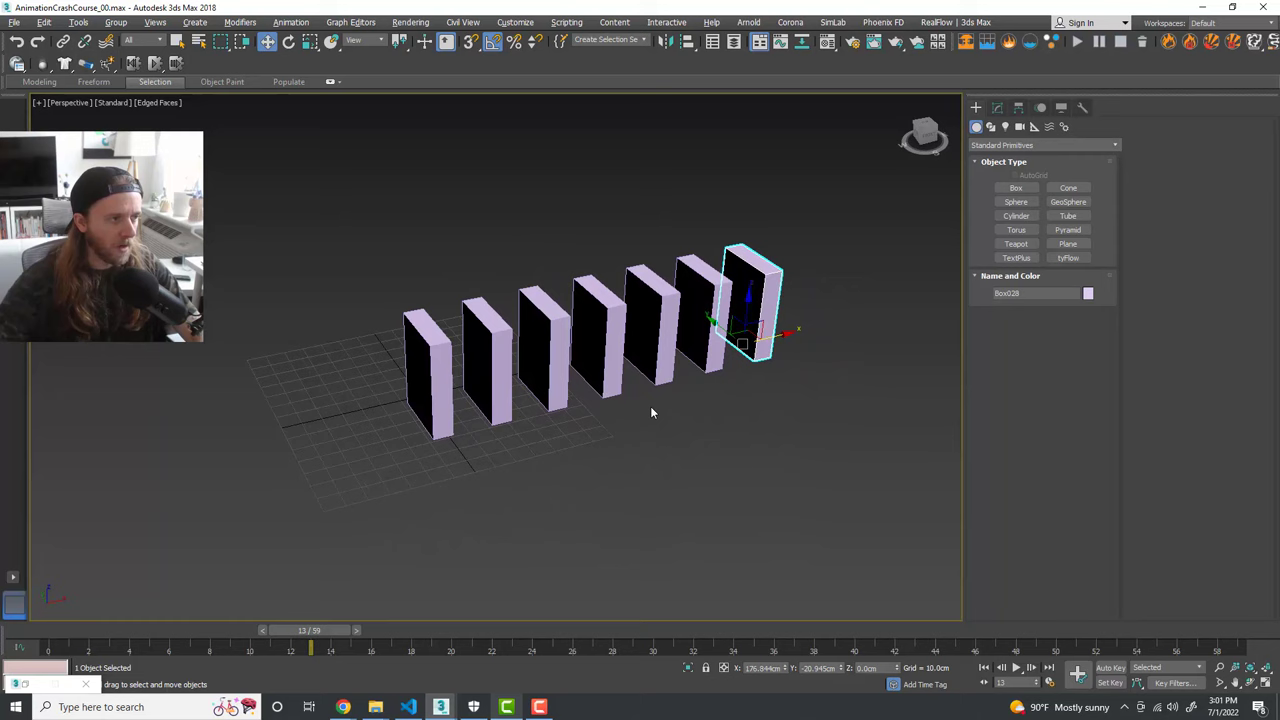
Step: Select the first box in the row and add the MassFX RBody modifier to it
click(446, 366)
alt+middle_drag(521, 394, 560, 394)
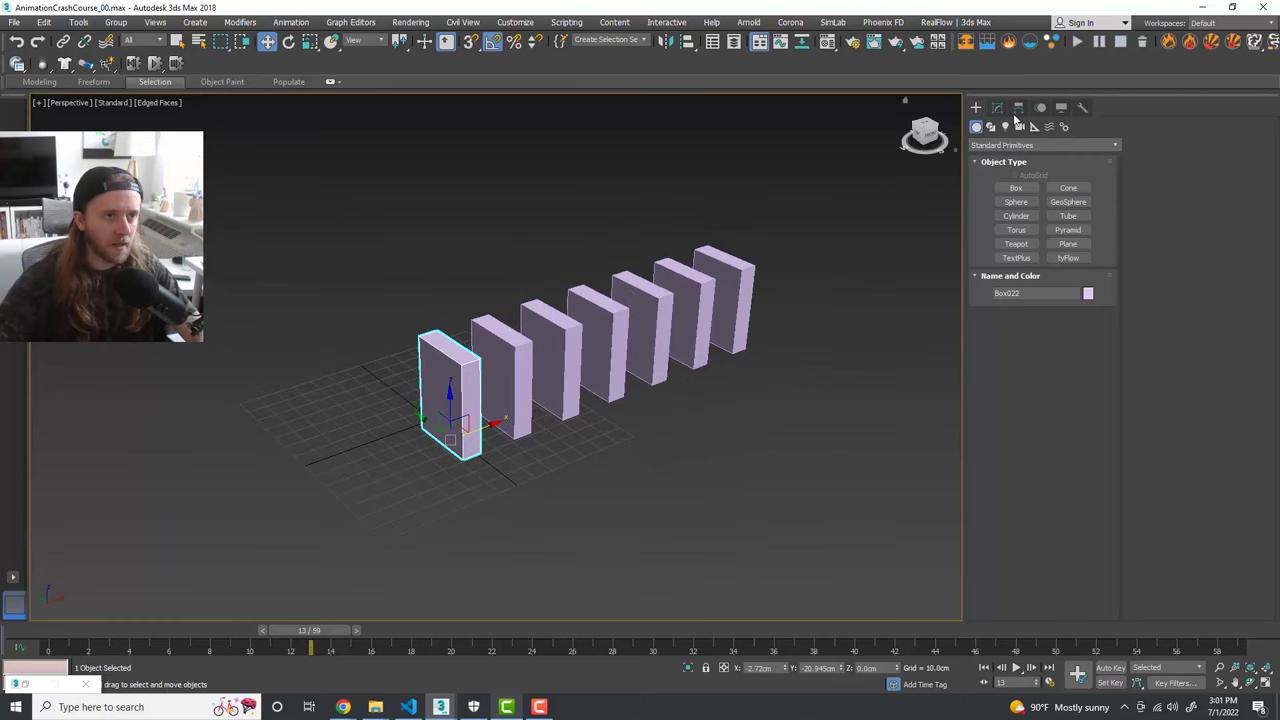
click(997, 107)
click(1117, 152)
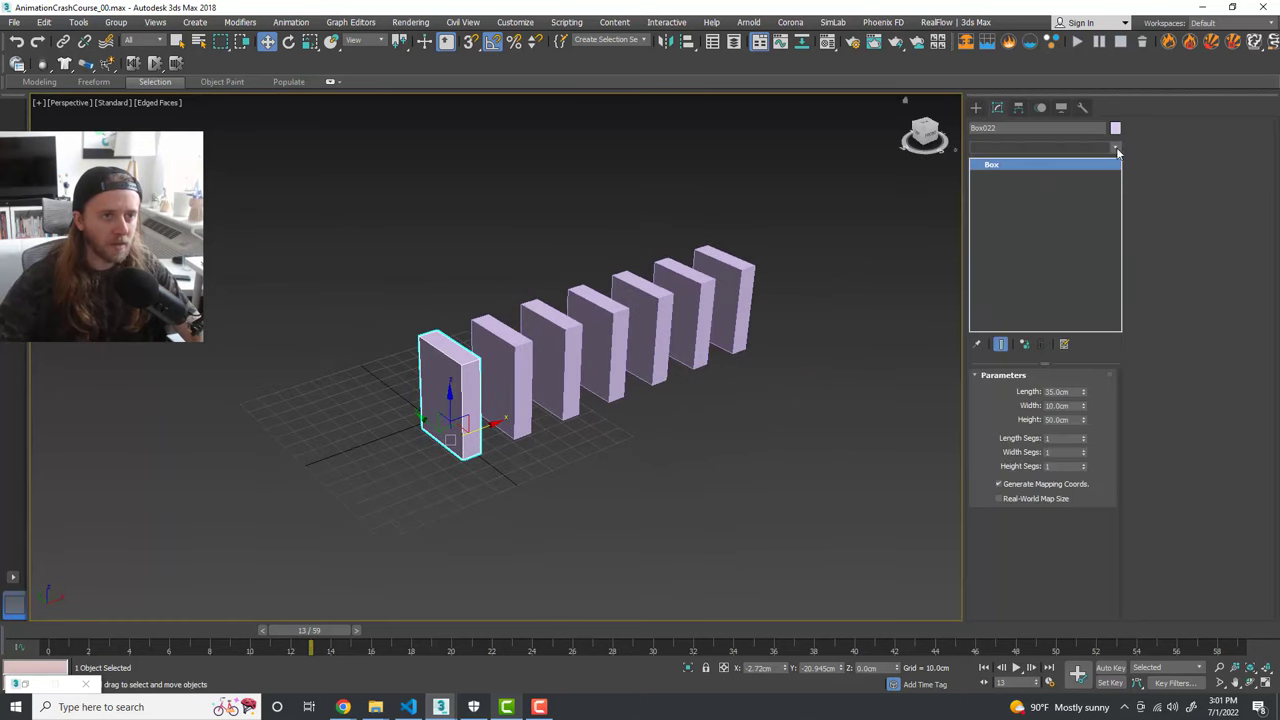
key(m)
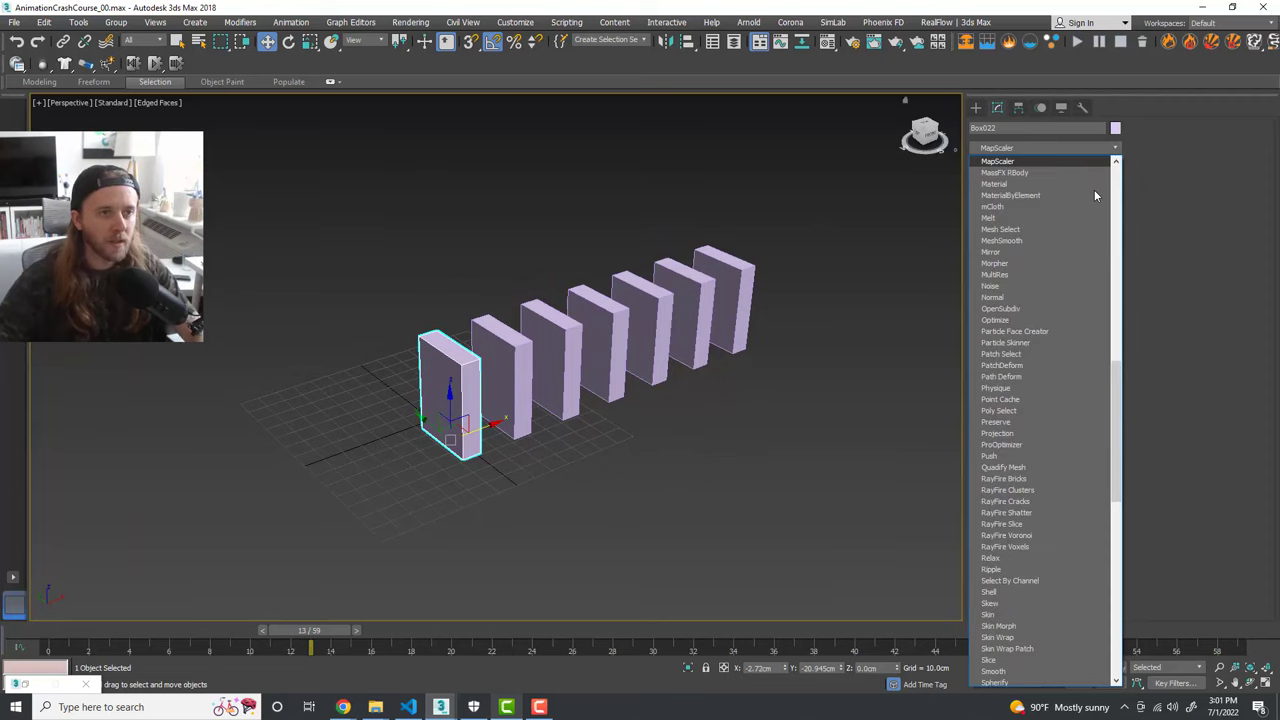
click(1020, 173)
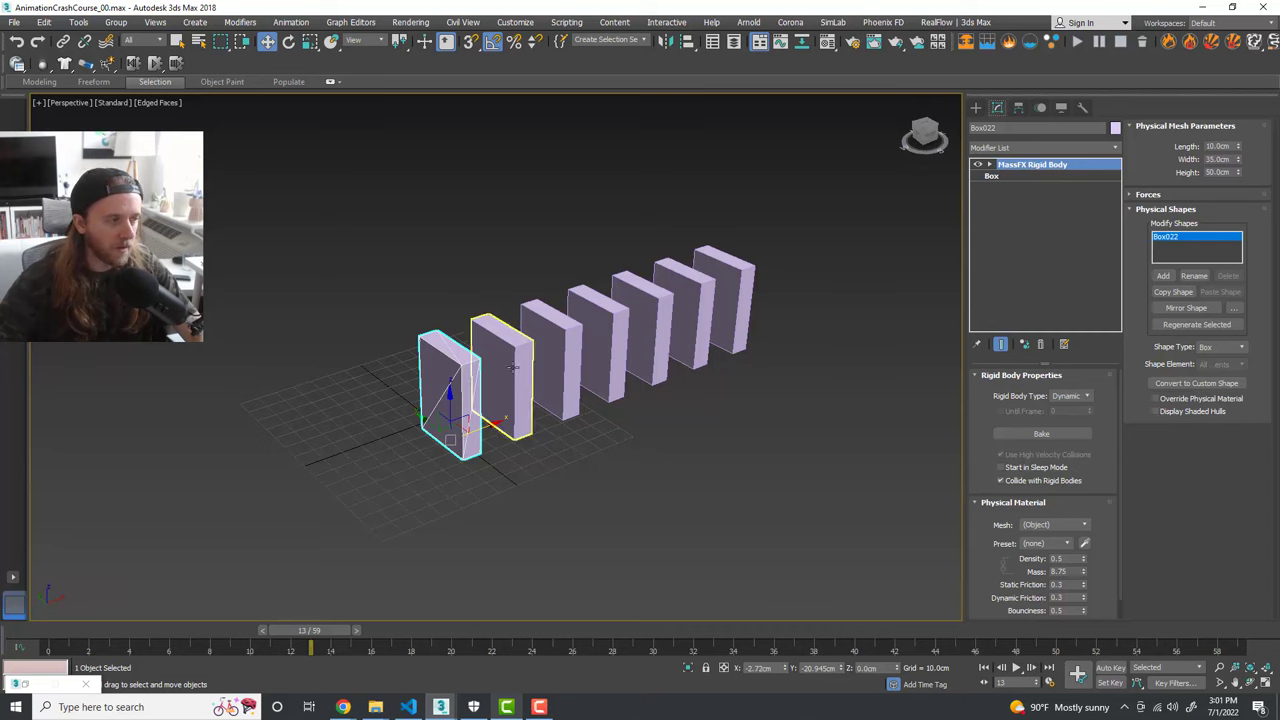
Step: Check the second box for the shared MassFX modifier, then review the first box's rigid body type and shape type options without changing them
click(456, 373)
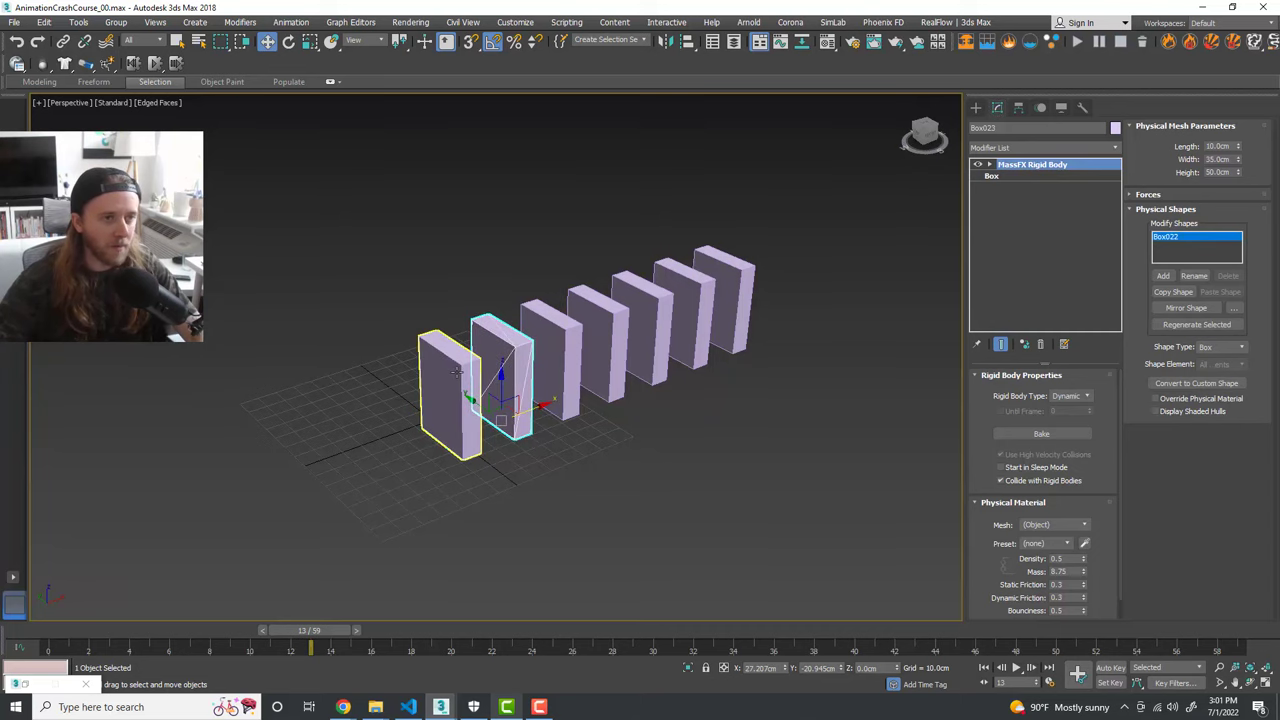
click(450, 400)
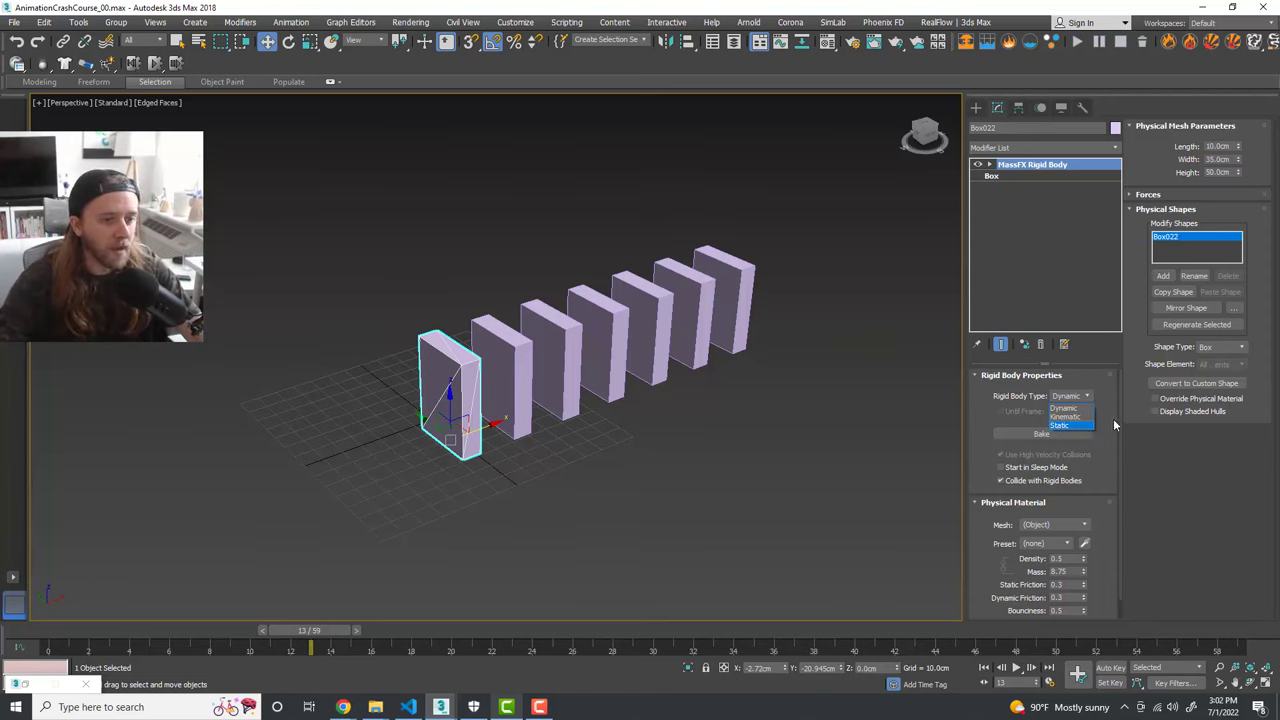
click(1090, 412)
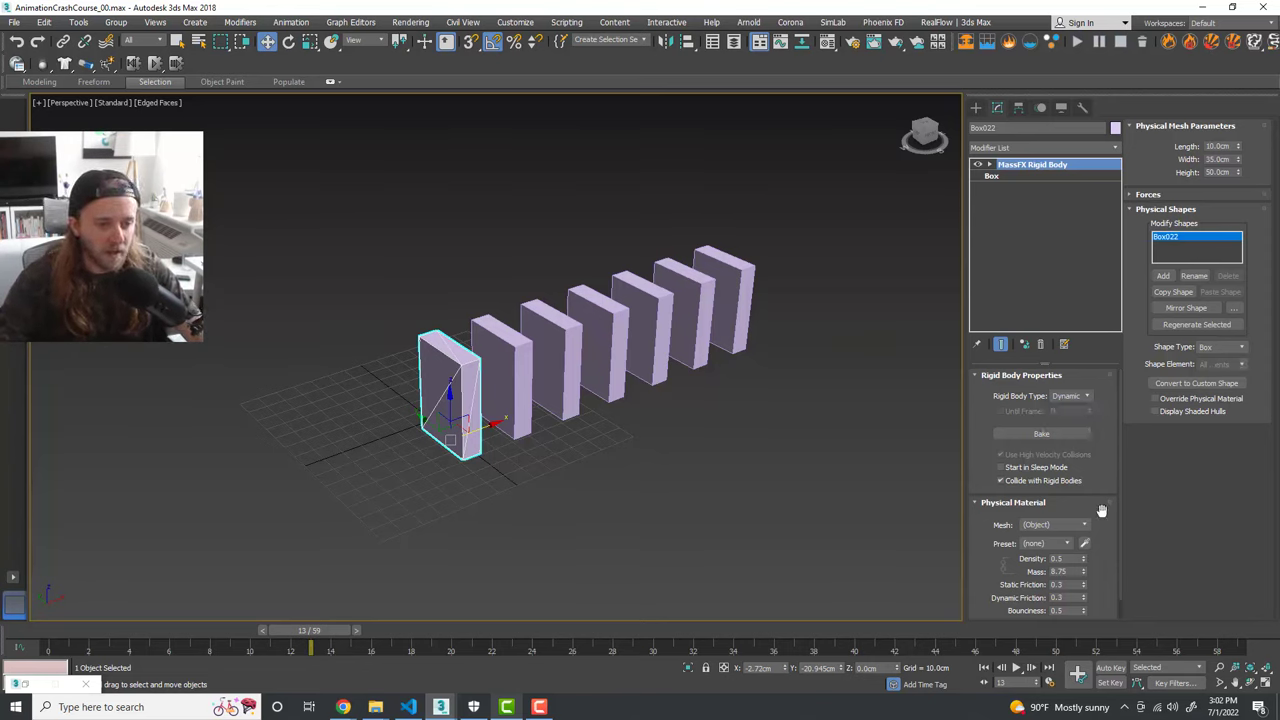
click(1240, 348)
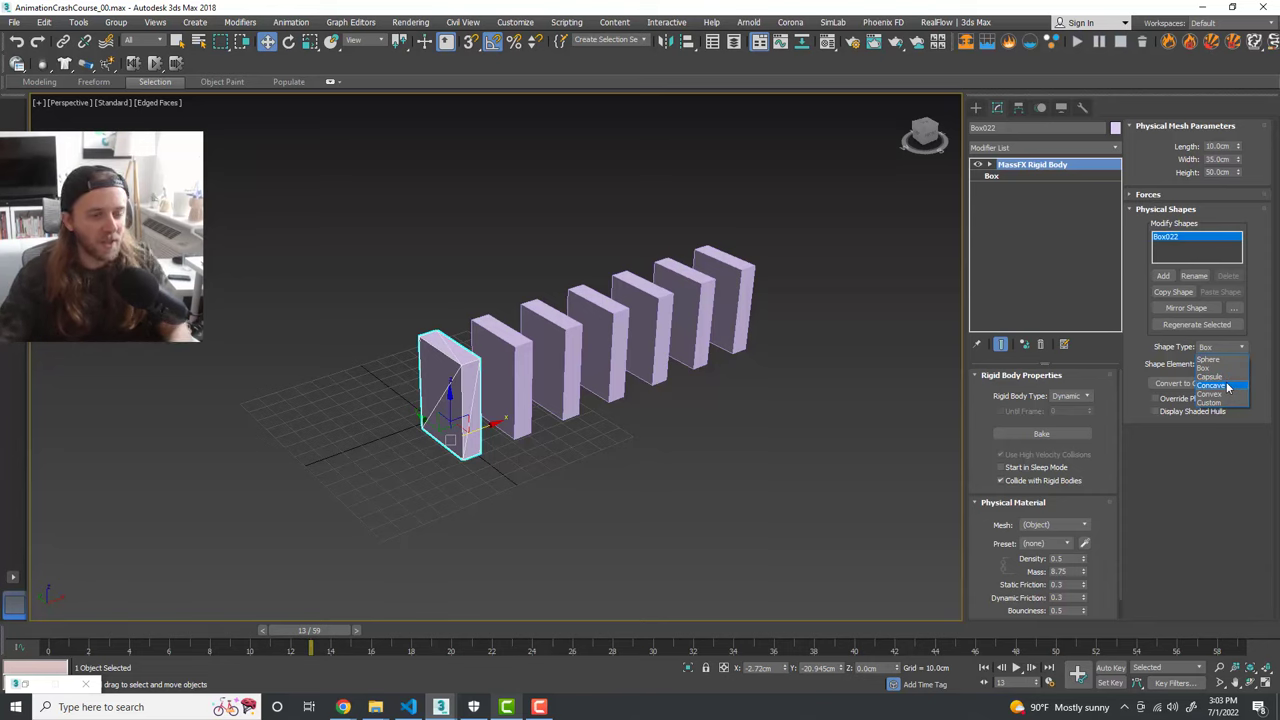
click(1150, 475)
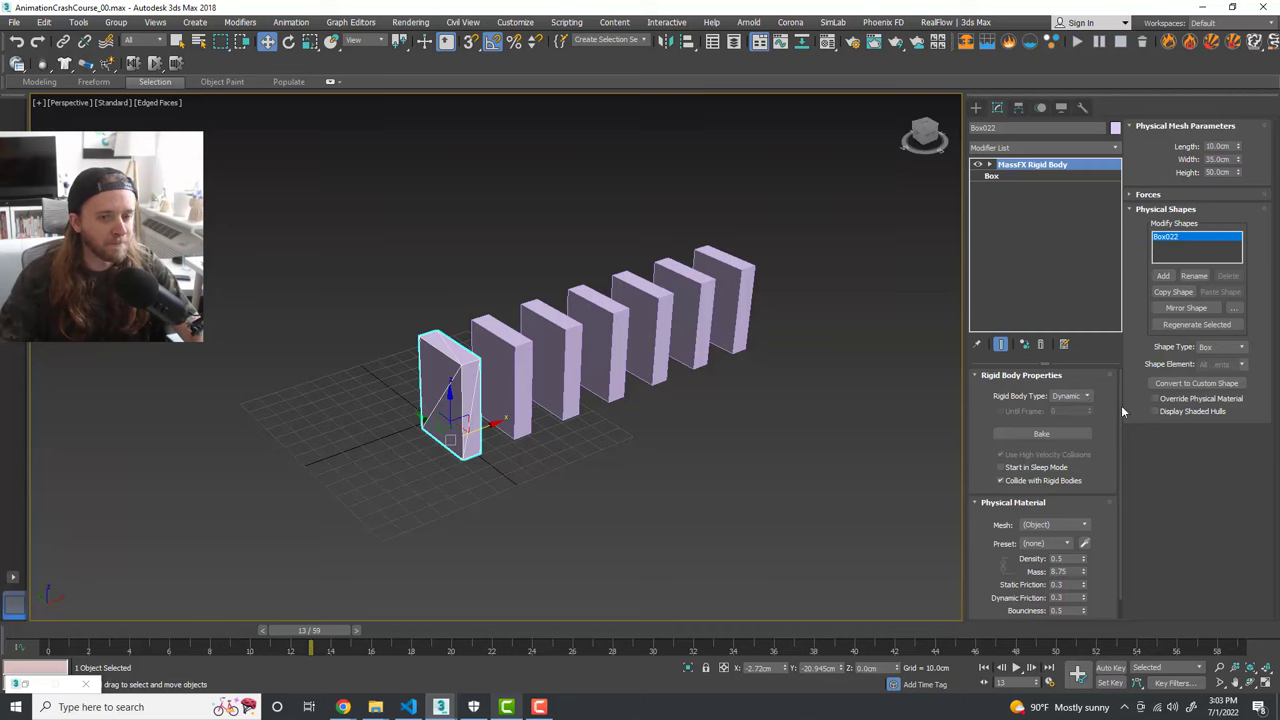
Step: Hide the MassFX Toolbar and display it again
middle_drag(603, 397, 649, 410)
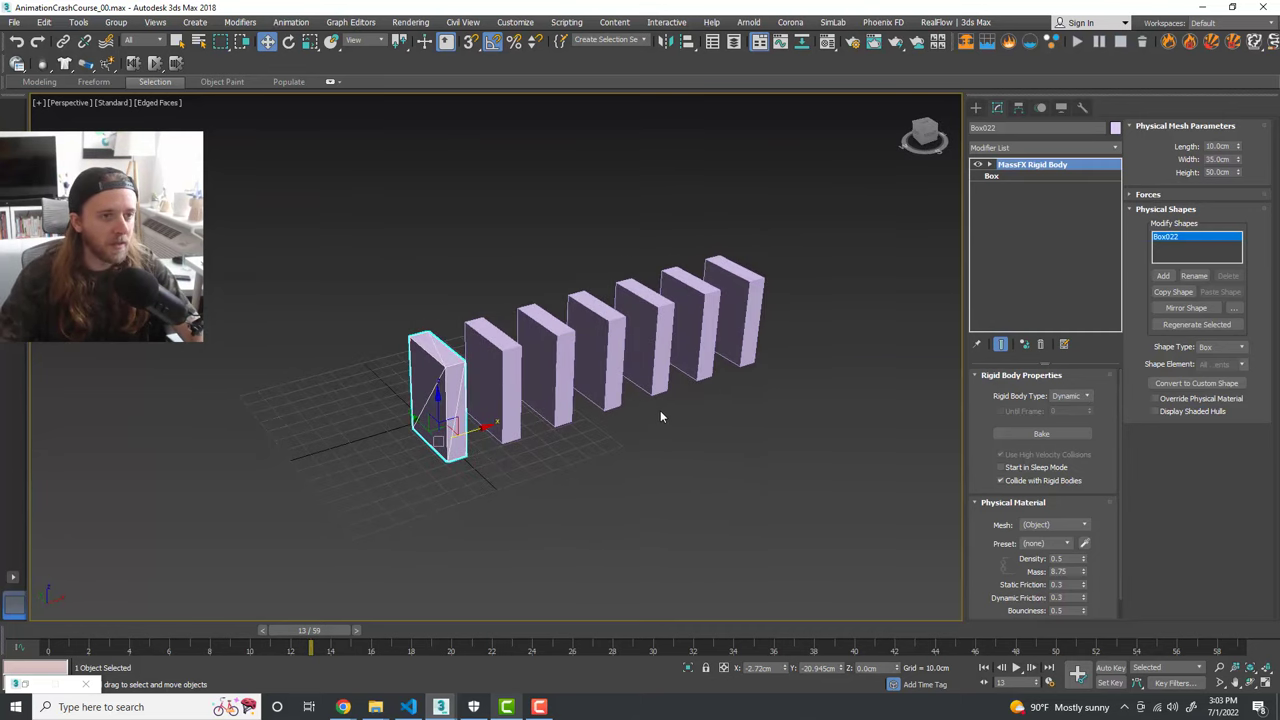
right_click(334, 61)
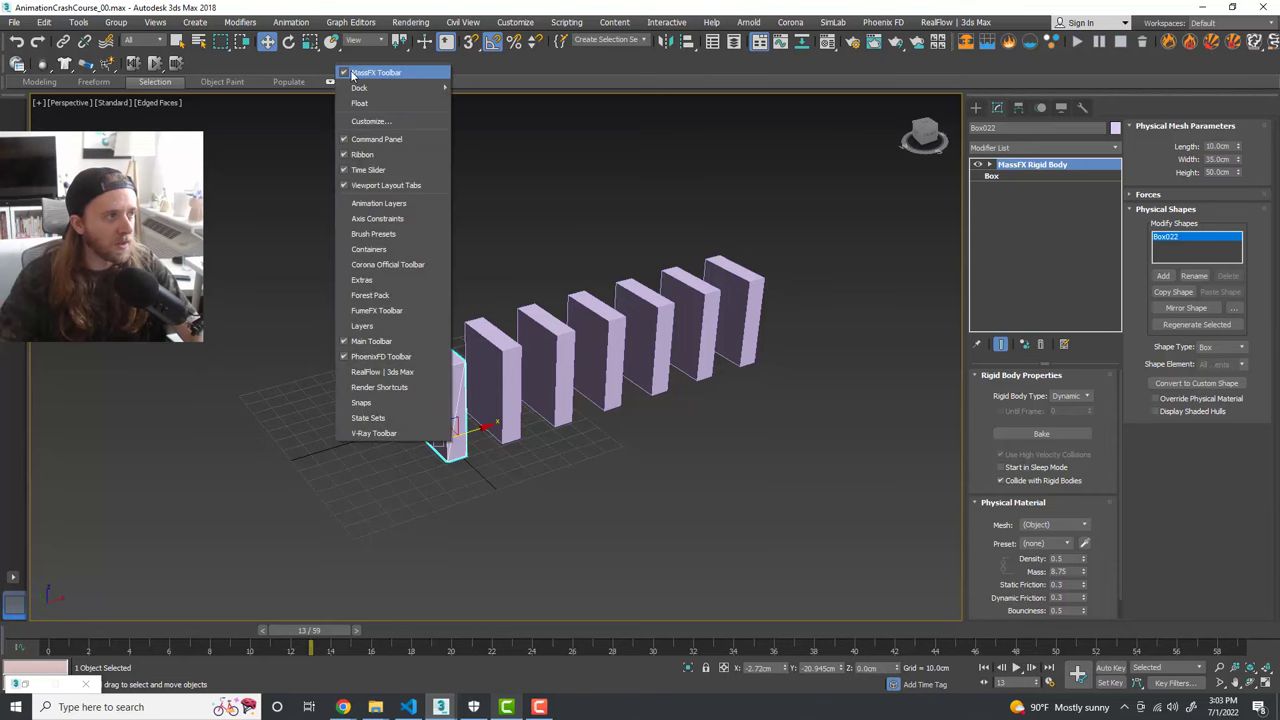
click(353, 73)
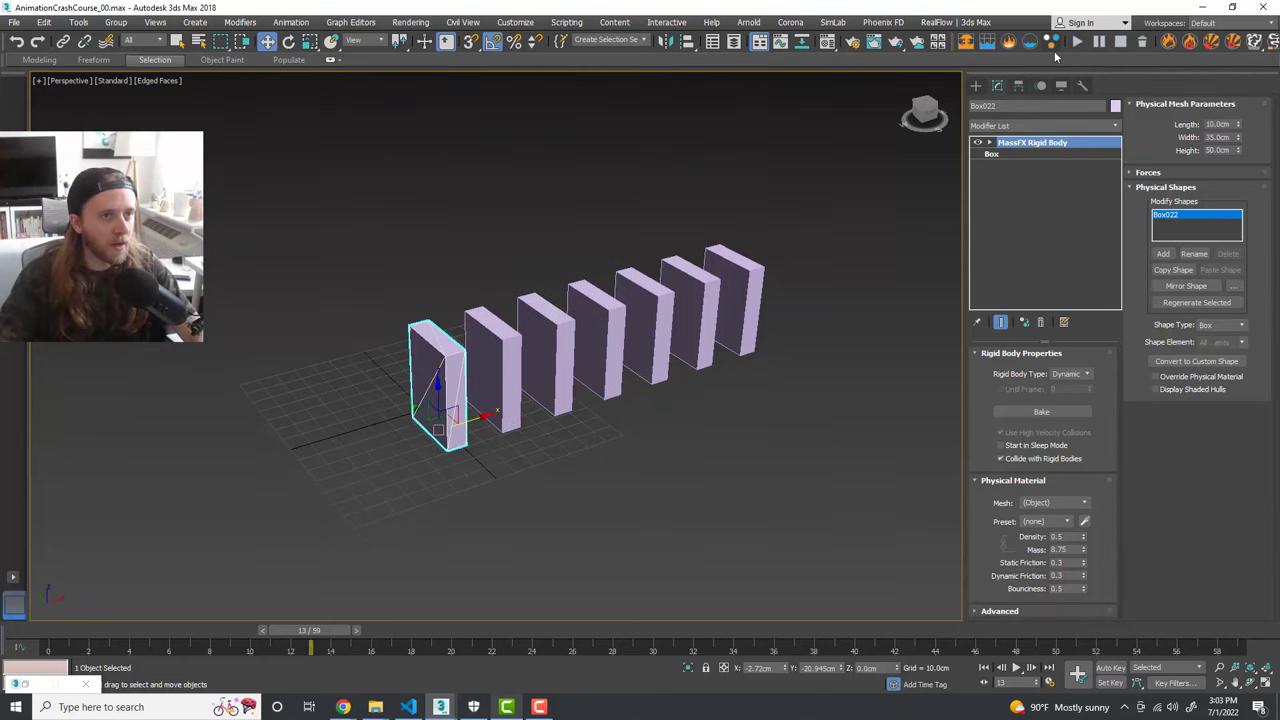
right_click(941, 59)
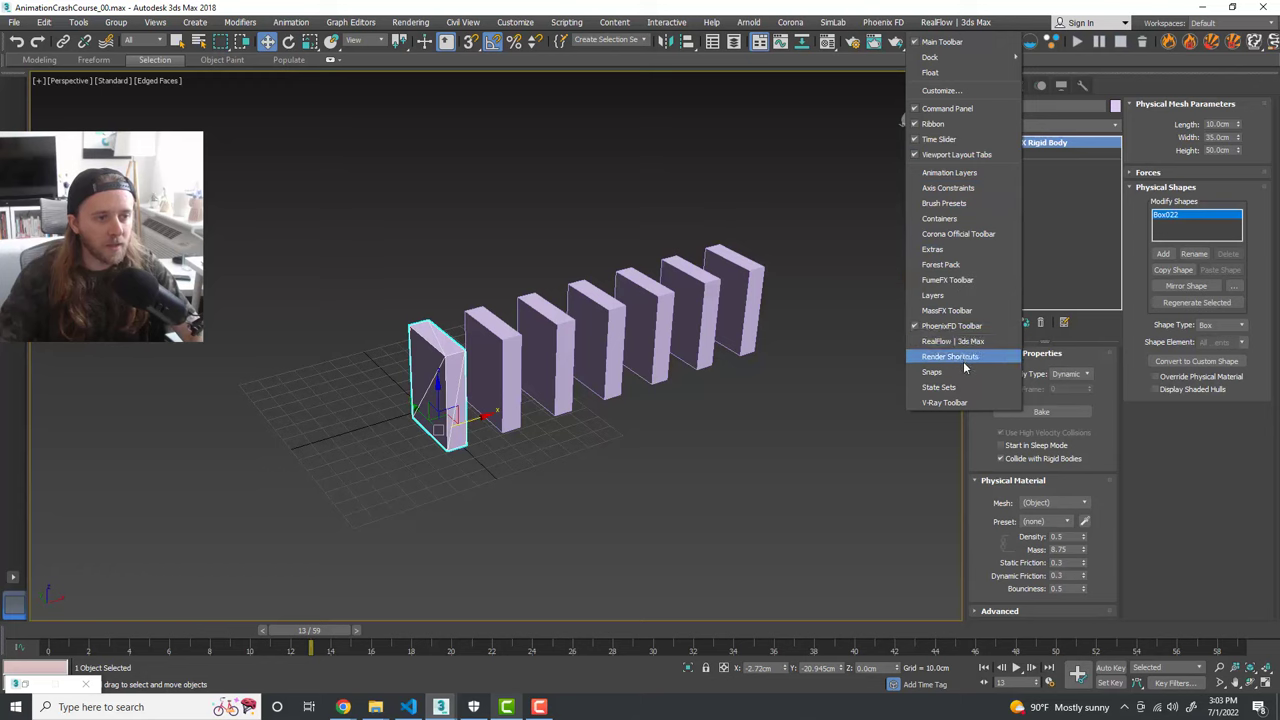
click(950, 310)
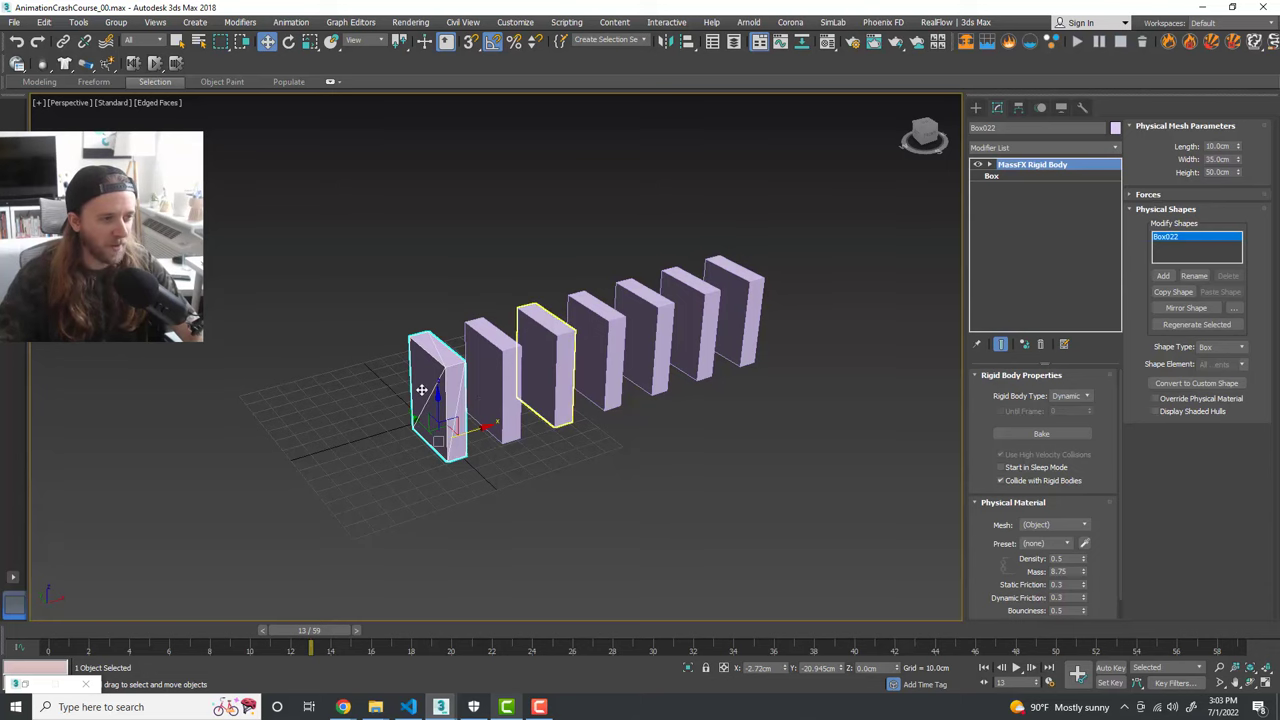
Step: Start the MassFX simulation and play the animation to check the boxes, then reset the simulation to frame 0
click(155, 64)
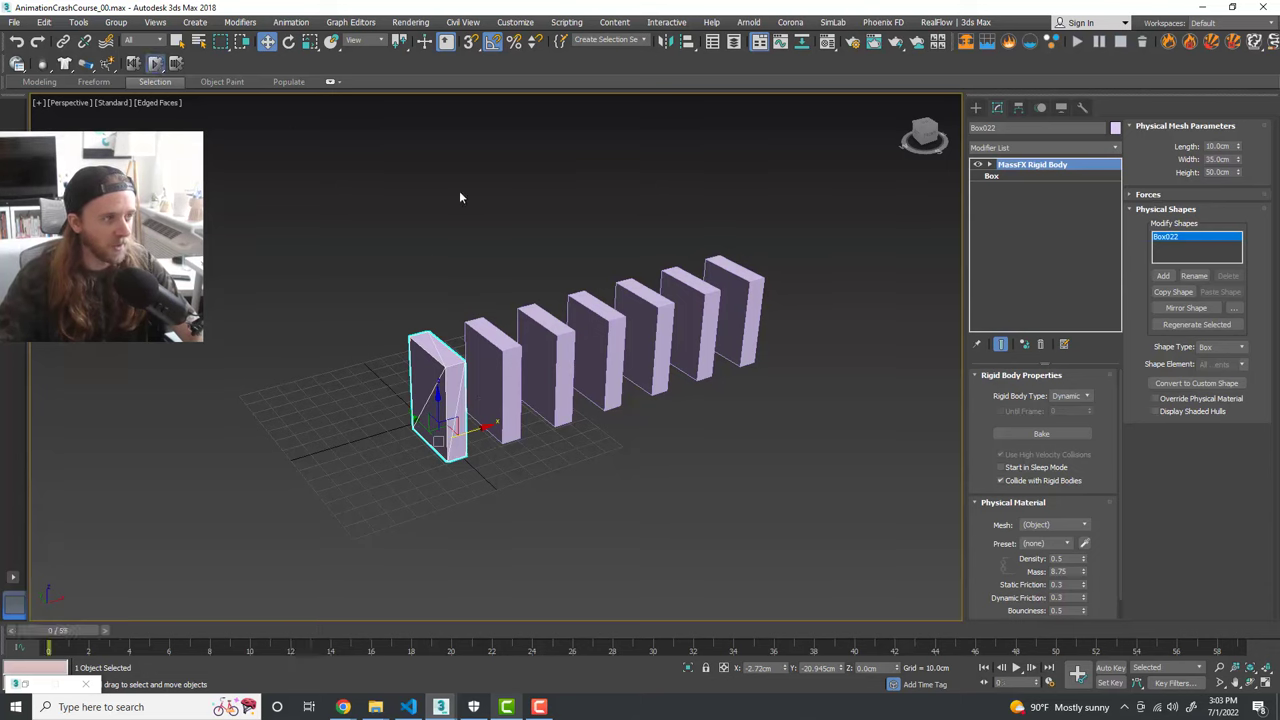
key(/)
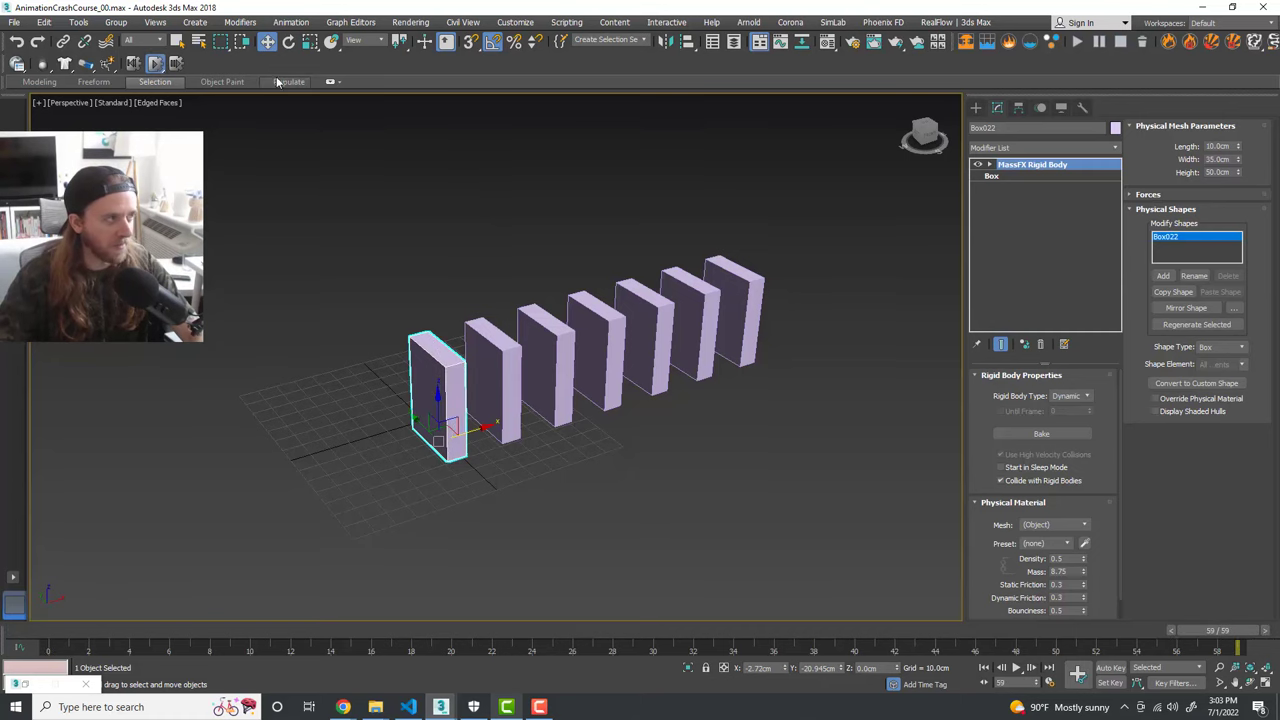
click(132, 64)
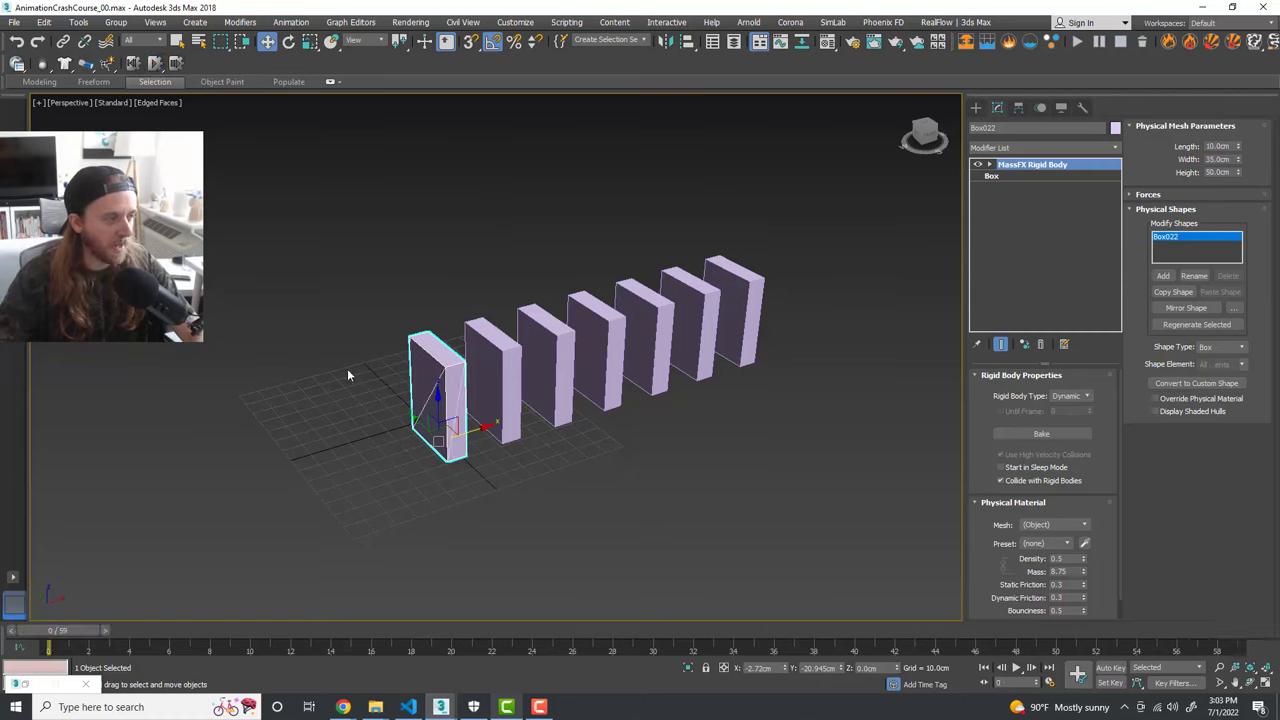
alt+middle_drag(478, 428, 507, 428)
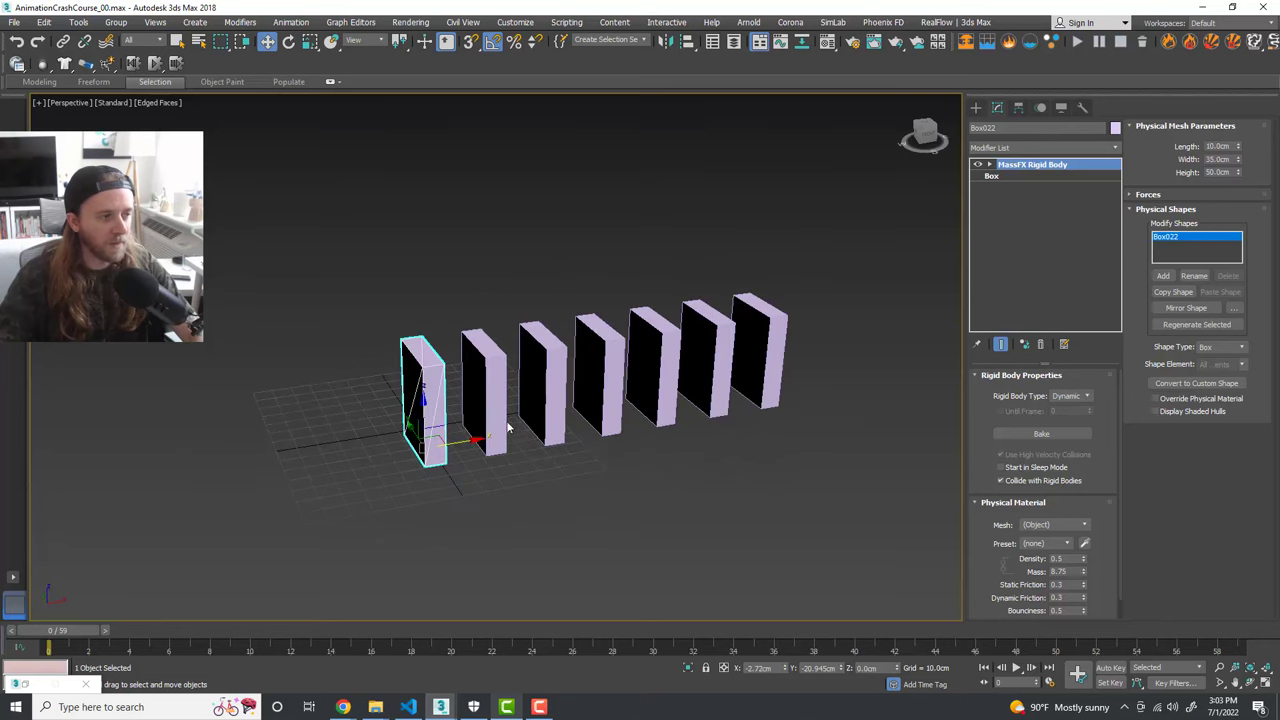
Step: Rotate the first box in the row 20 degrees about the Y axis so it leans toward the second box
alt+middle_drag(570, 456, 564, 451)
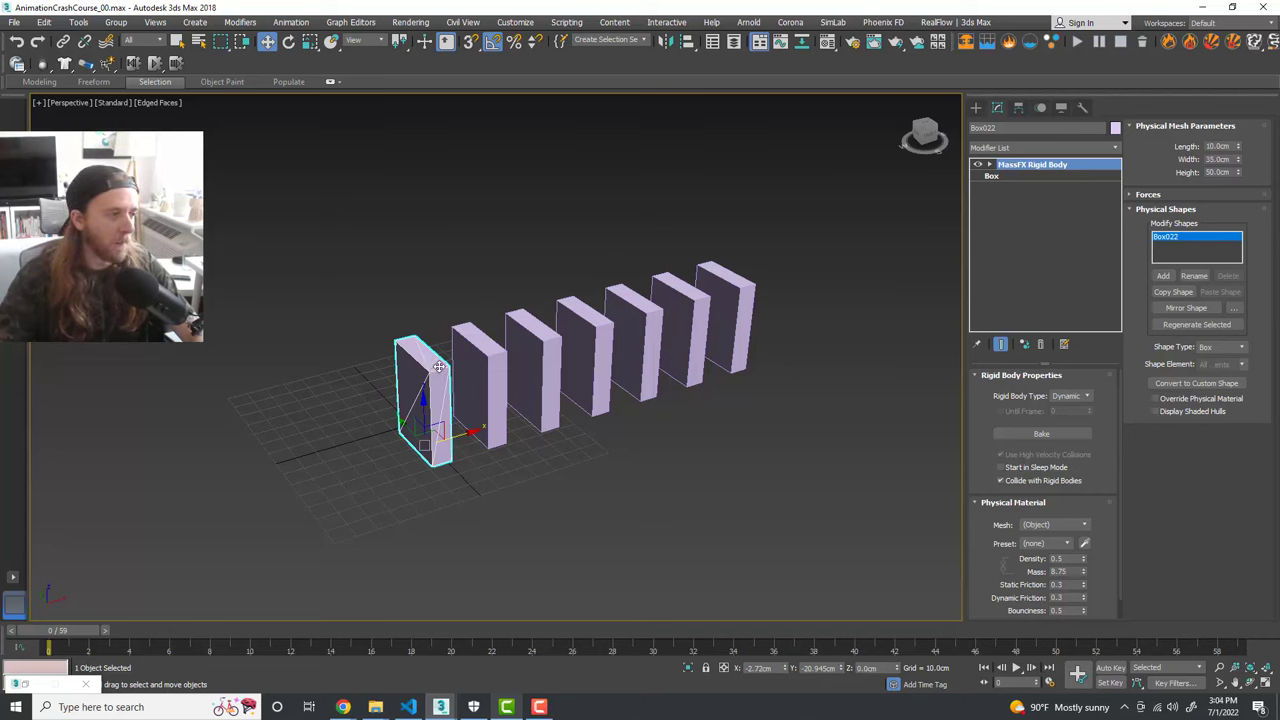
scroll(431, 363, up, 3)
mouse_move(446, 380)
alt+middle_down()
mouse_move(456, 387)
mouse_move(432, 386)
alt+middle_up()
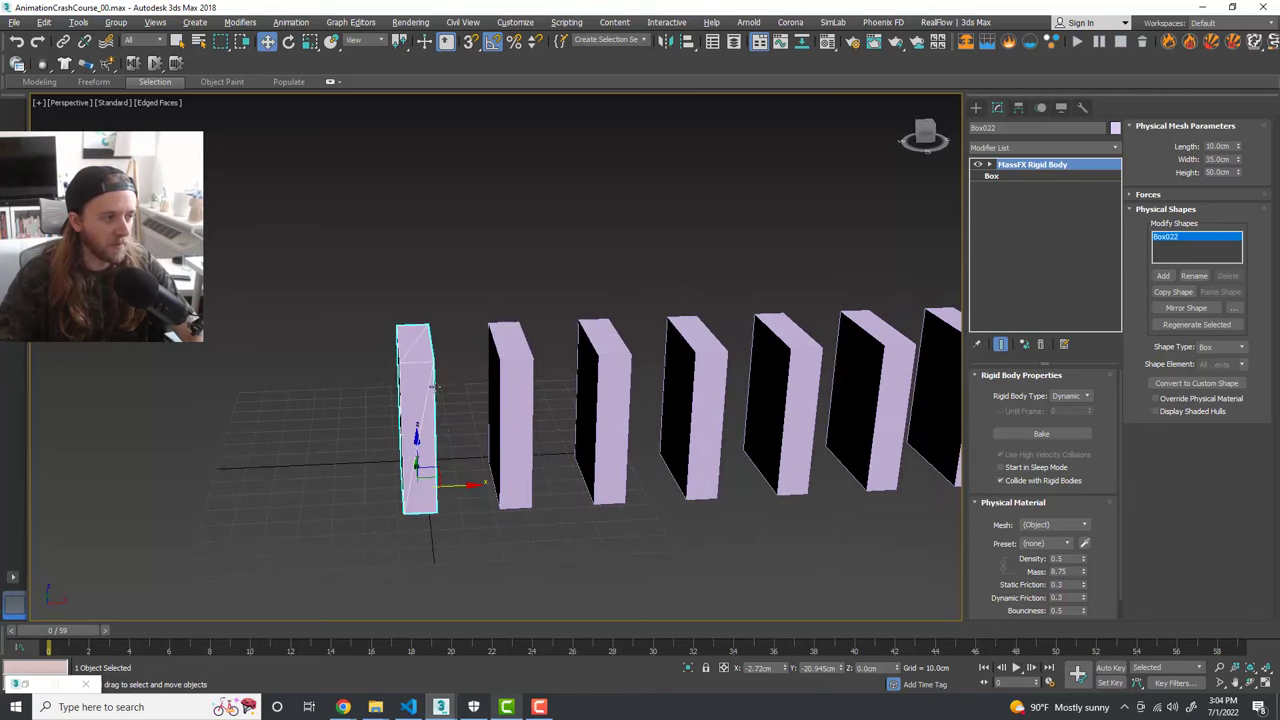
key(e)
drag(443, 449, 456, 448)
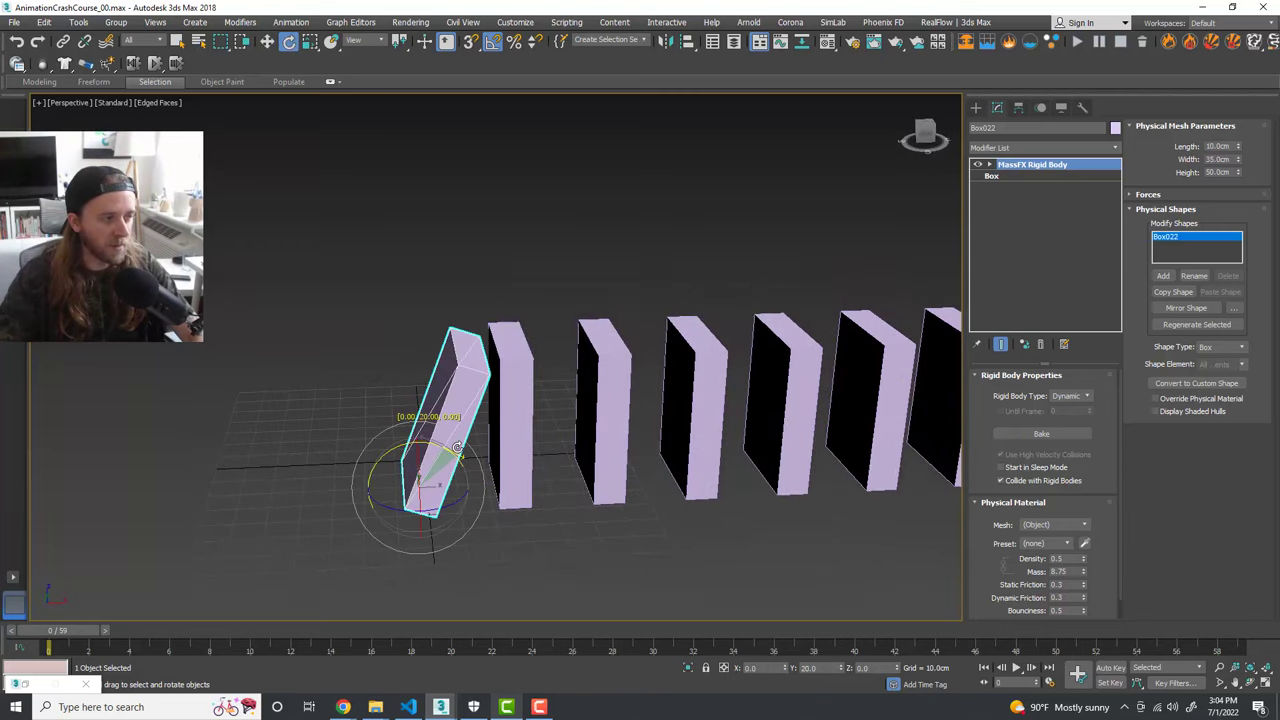
alt+middle_drag(456, 448, 545, 439)
key(w)
scroll(568, 451, up, 2)
scroll(545, 439, down, 2)
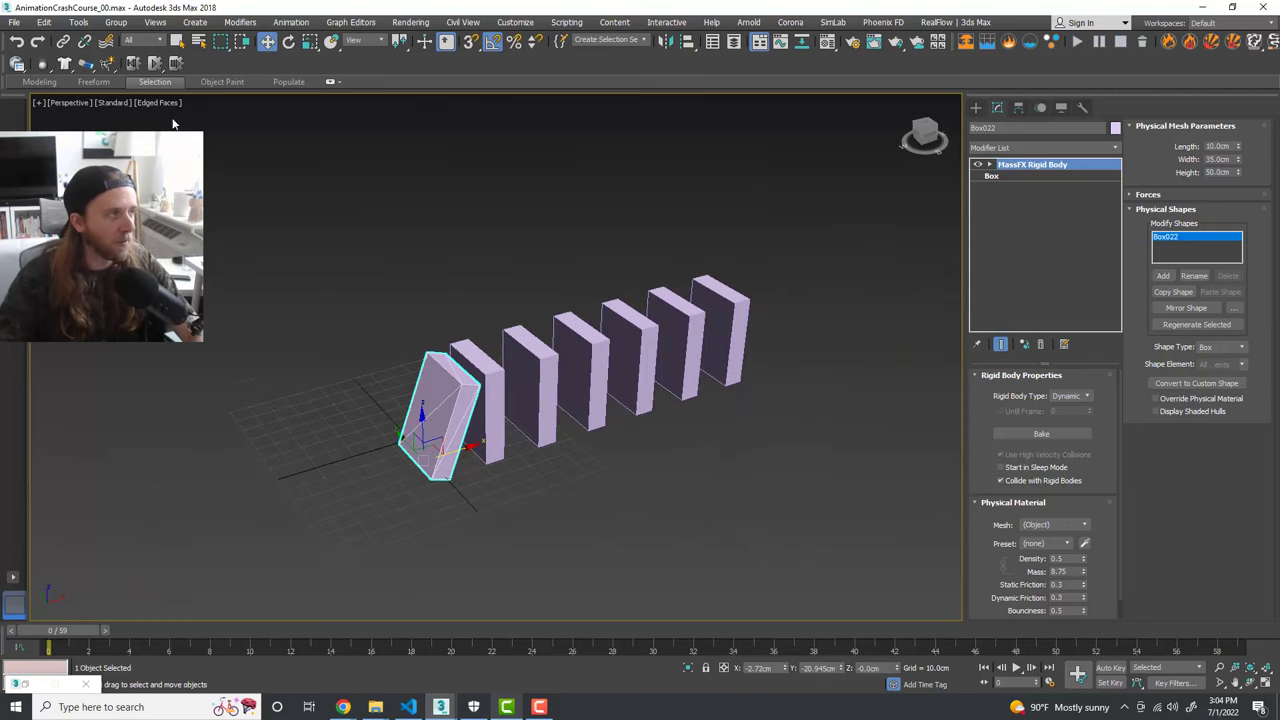
Step: Run the MassFX simulation to watch the boxes topple, then stop it and return to frame 0
click(156, 63)
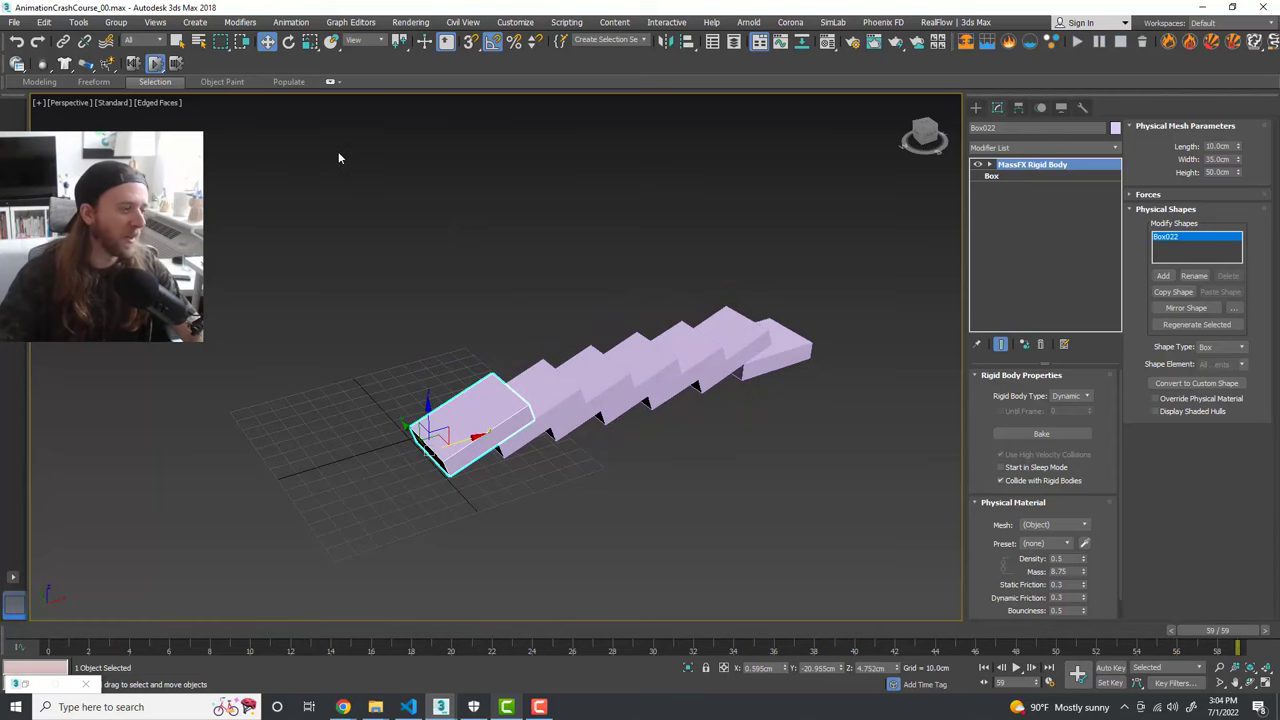
click(154, 63)
mouse_move(78, 630)
mouse_down()
mouse_move(266, 646)
mouse_move(66, 649)
mouse_up()
key(w)
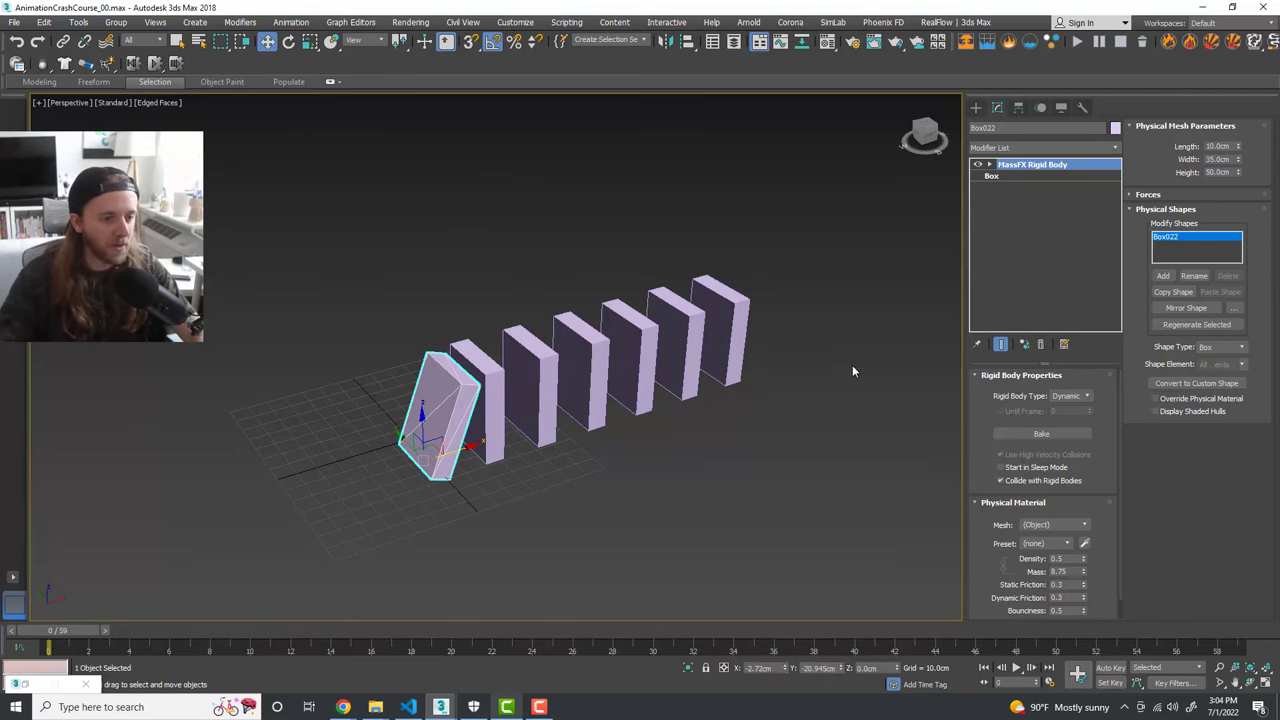
Step: Open the MassFX Tools simulation settings and run the simulation from there
click(17, 63)
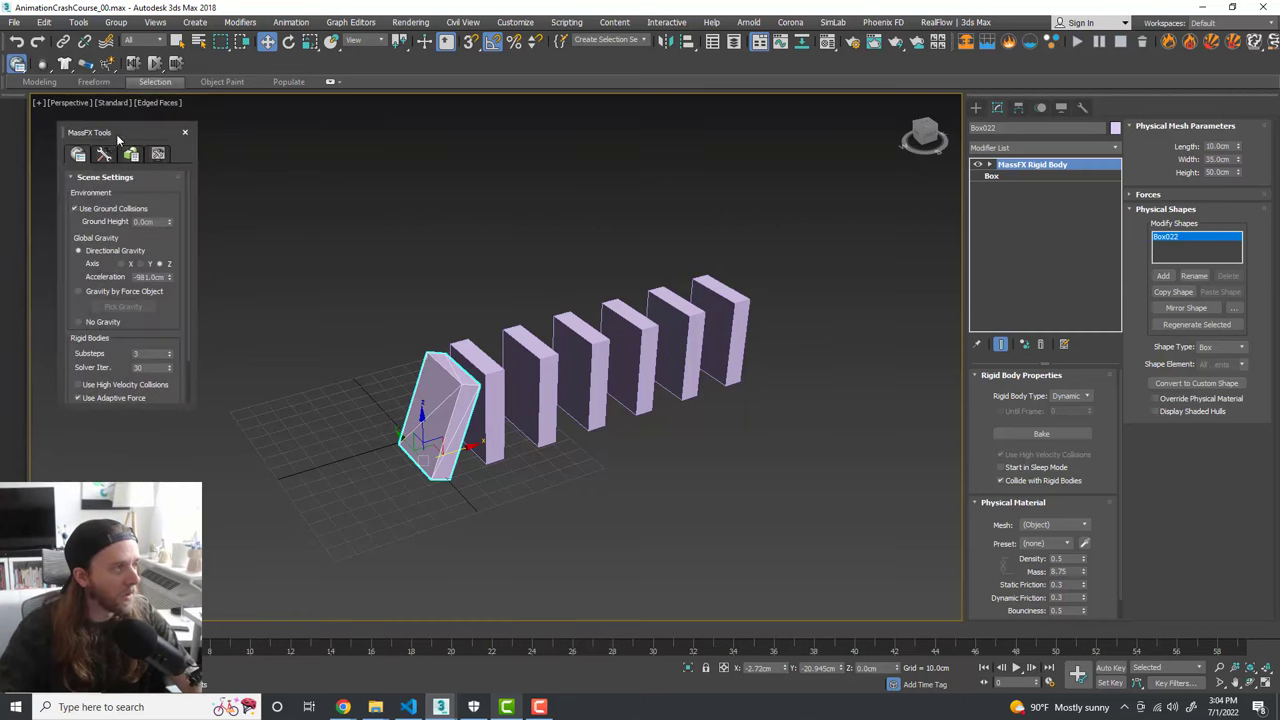
click(103, 155)
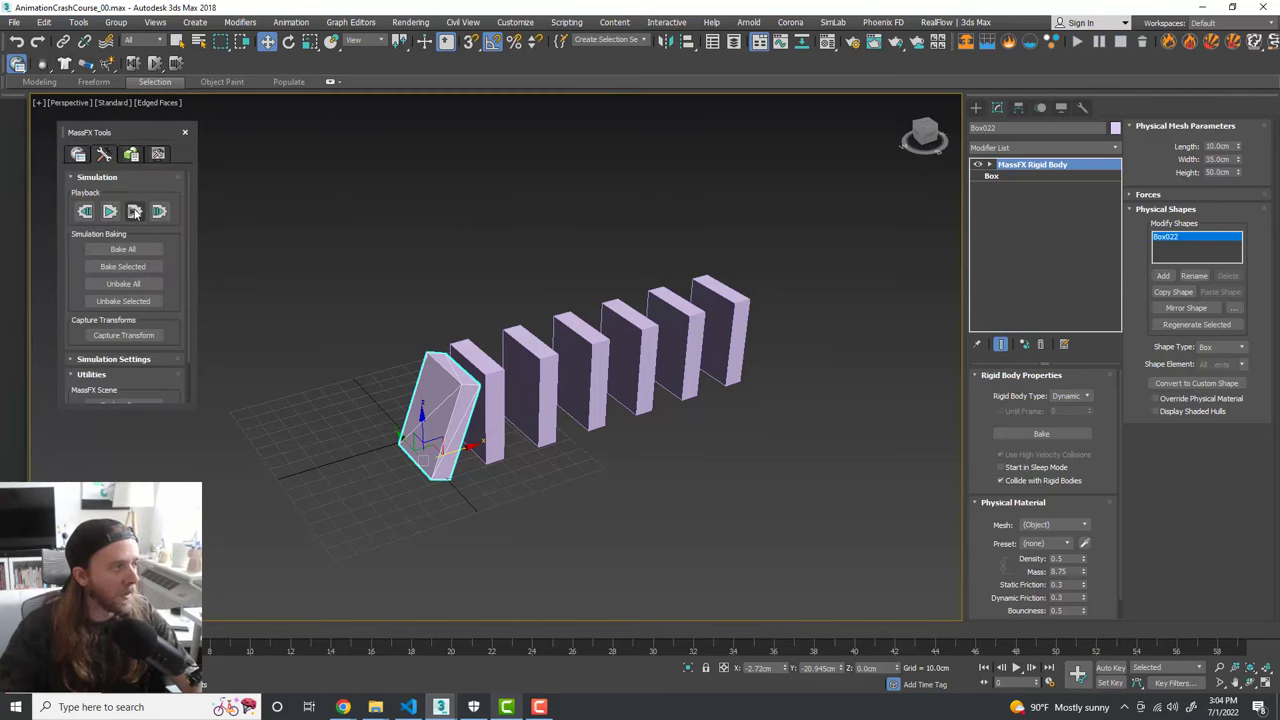
click(134, 212)
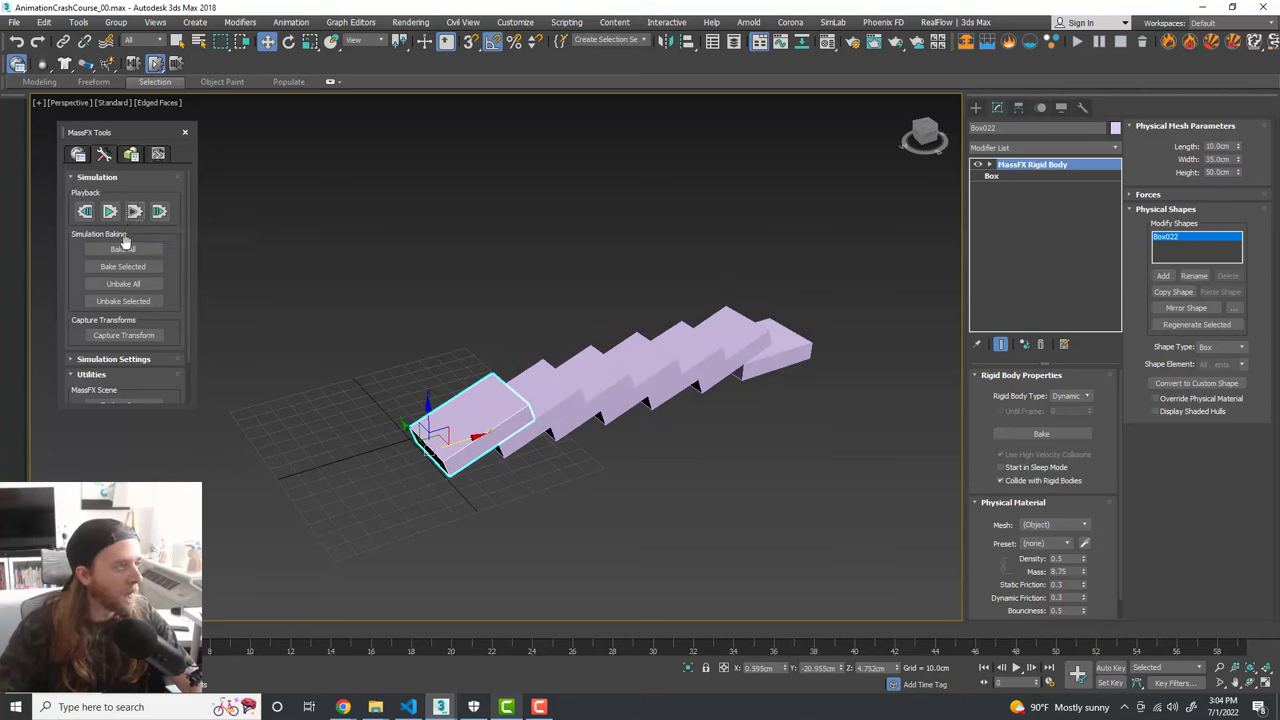
Step: Bake all rigid bodies to keyframes and check the baked animation near the first frames
click(126, 249)
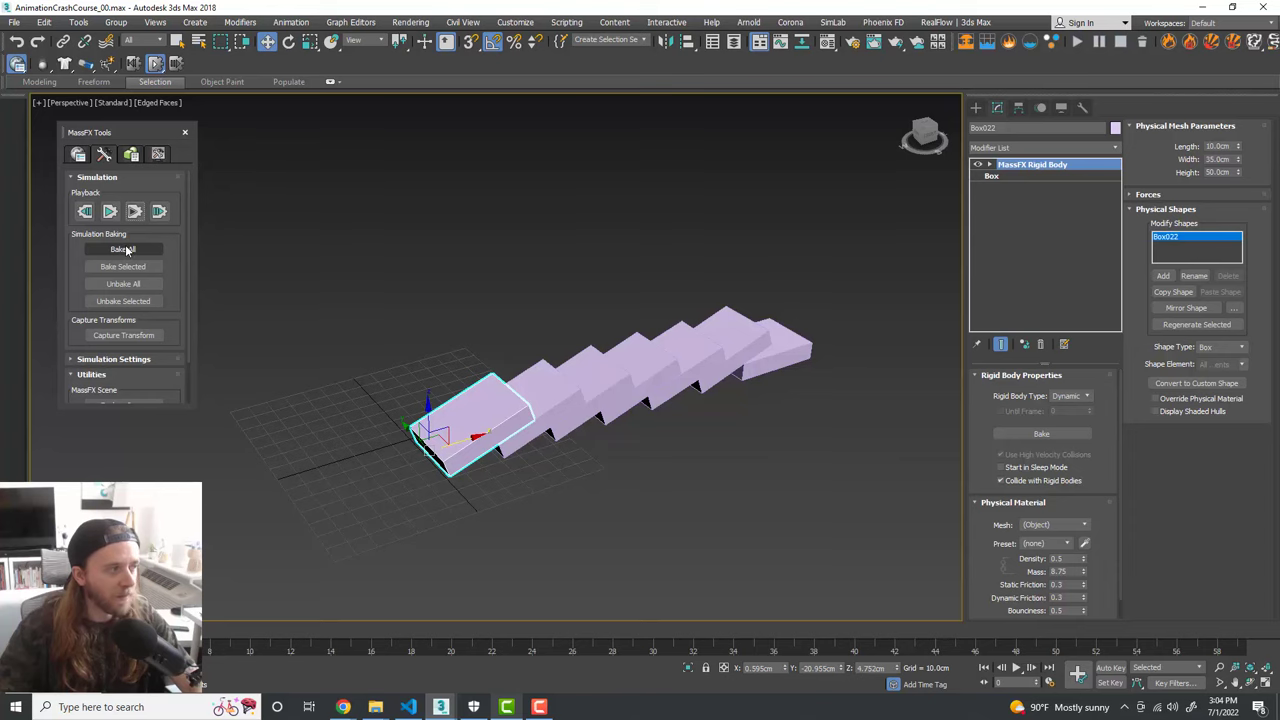
click(124, 249)
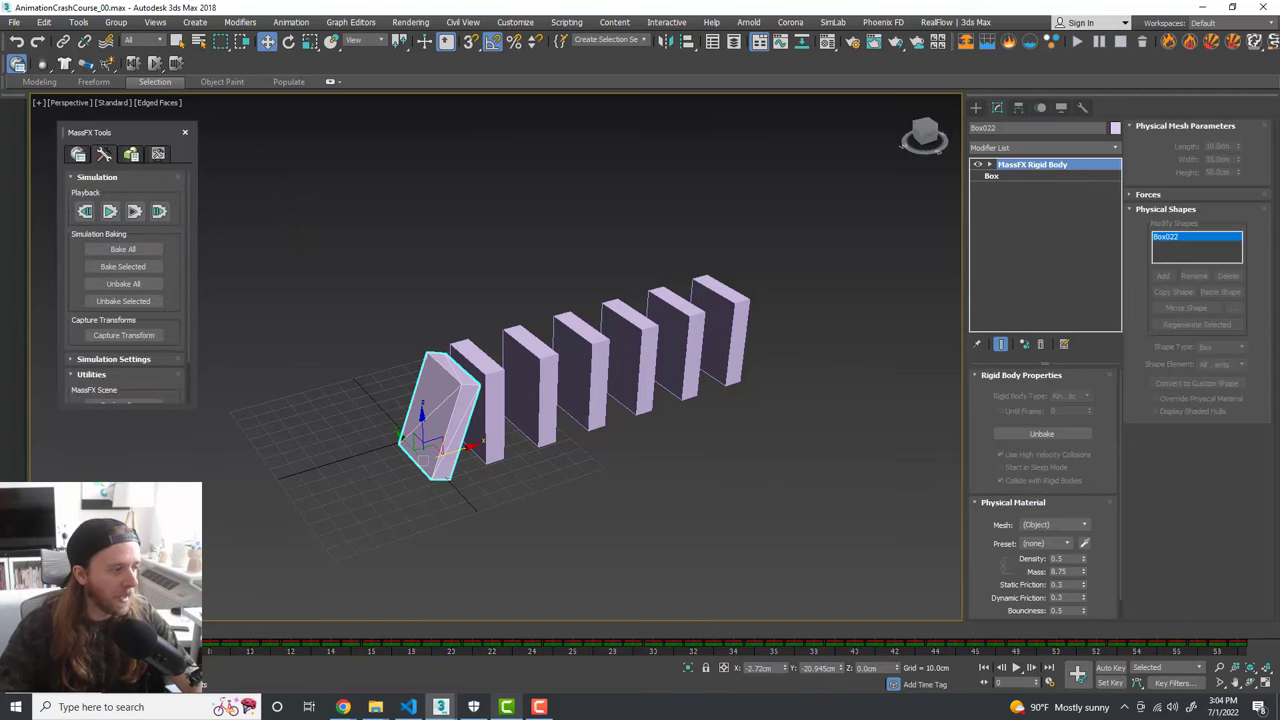
mouse_move(72, 629)
mouse_down()
mouse_move(1274, 608)
mouse_move(70, 625)
mouse_up()
key(w)
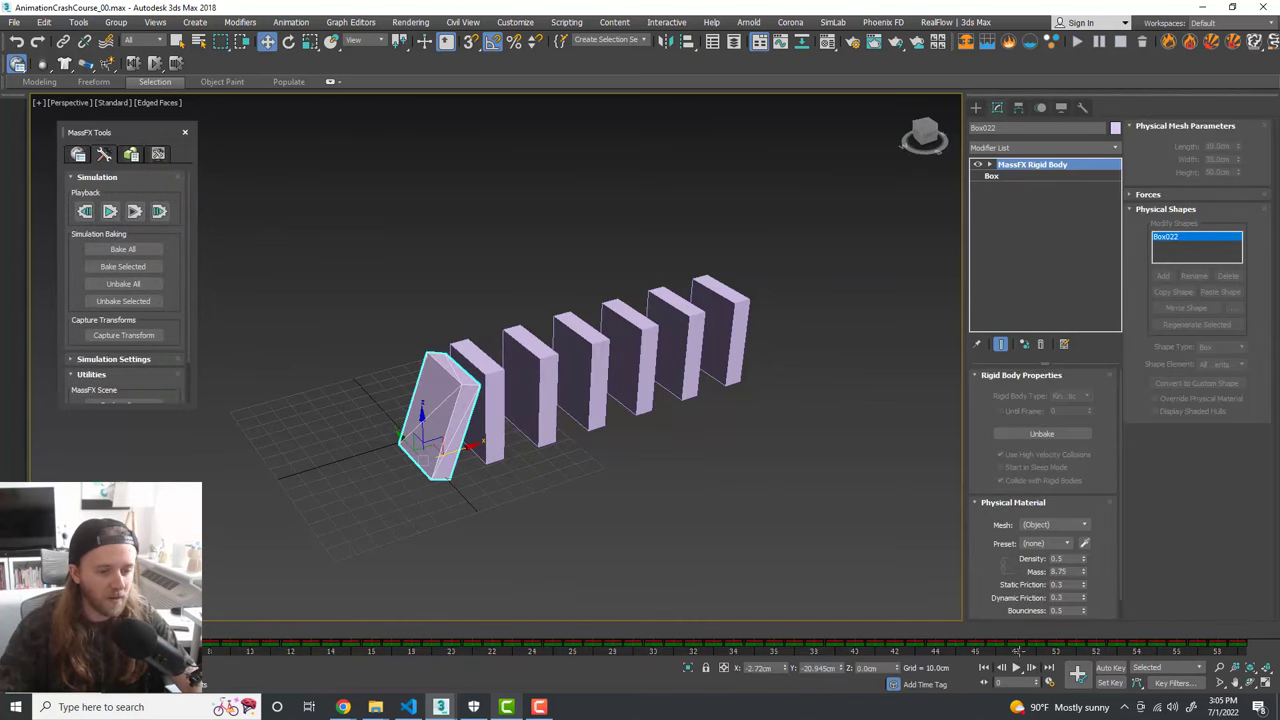
Step: Set the animation end time to 120 frames in the time configuration
click(1050, 683)
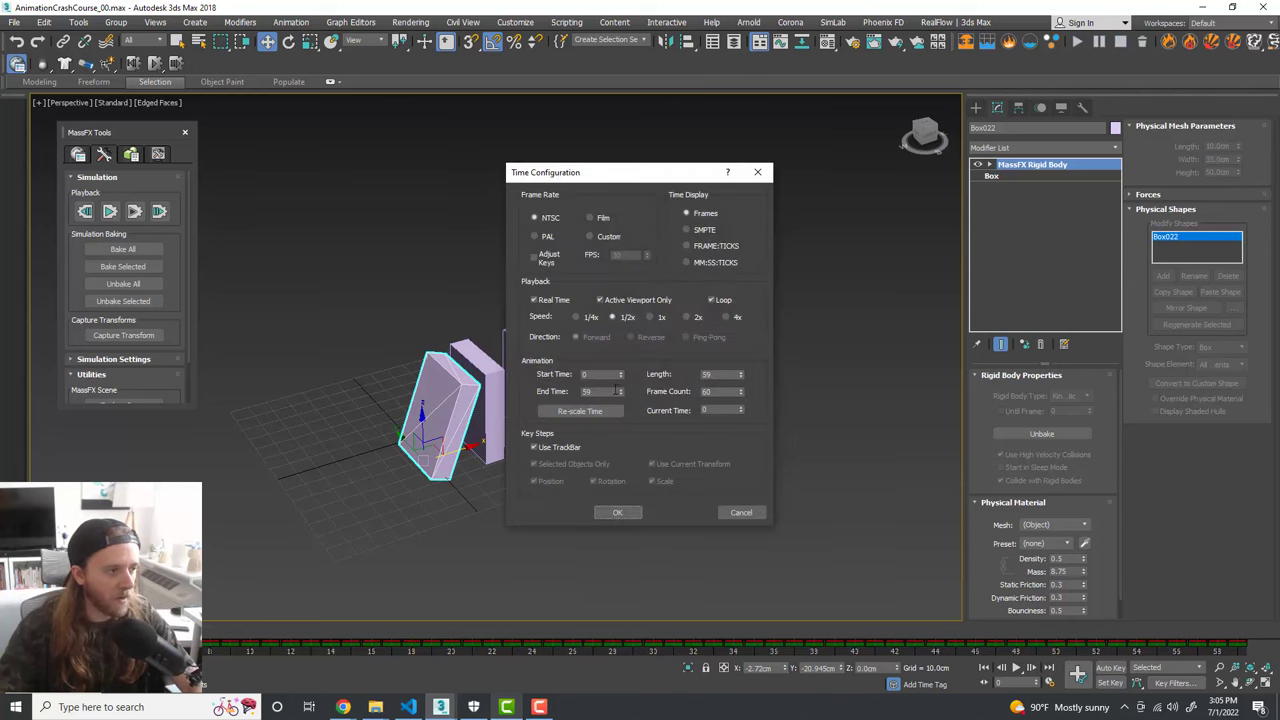
double_click(600, 391)
text(120)
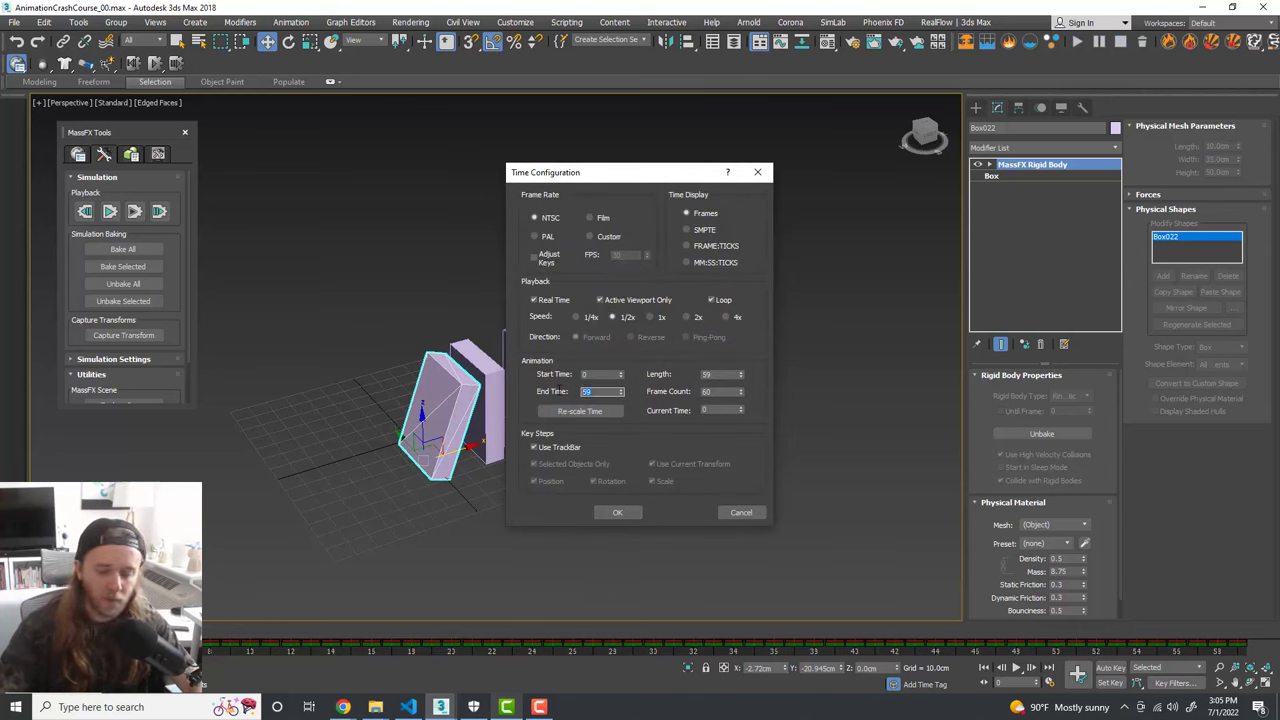
key(Return)
click(620, 512)
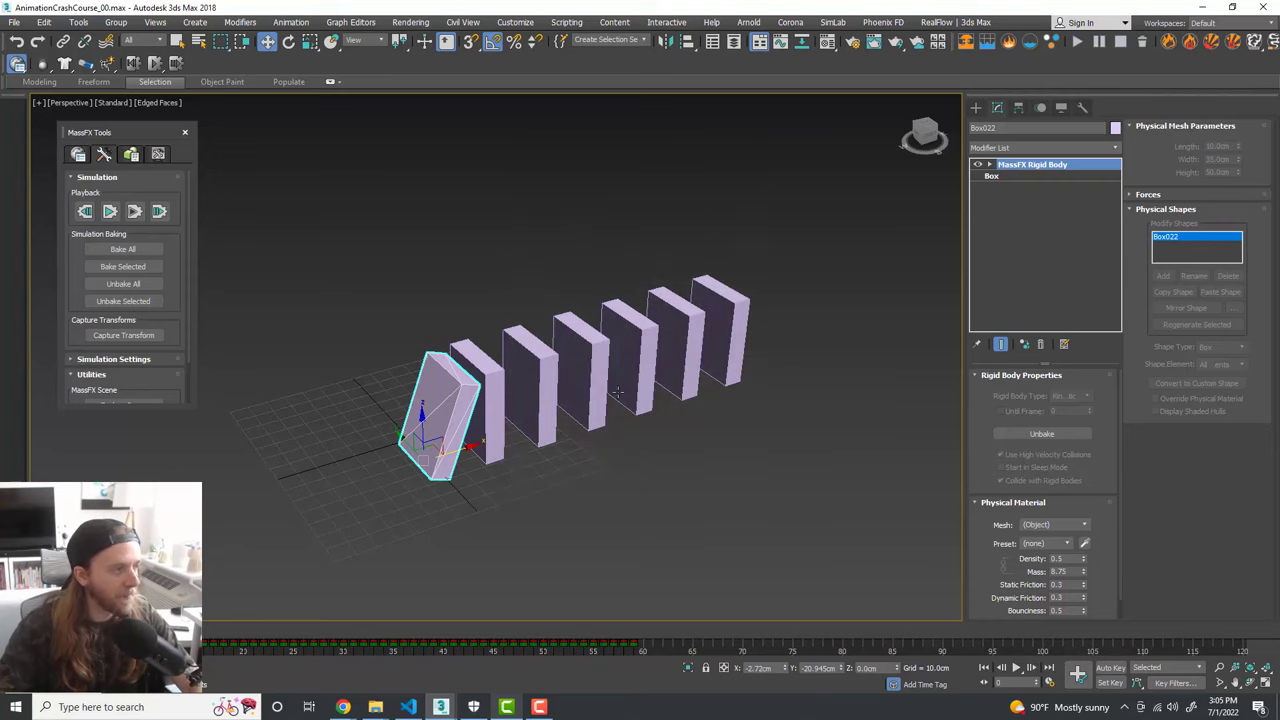
Step: Unbake all rigid bodies, rerun the simulation over the longer timeline, and reset it to frame 0
click(139, 287)
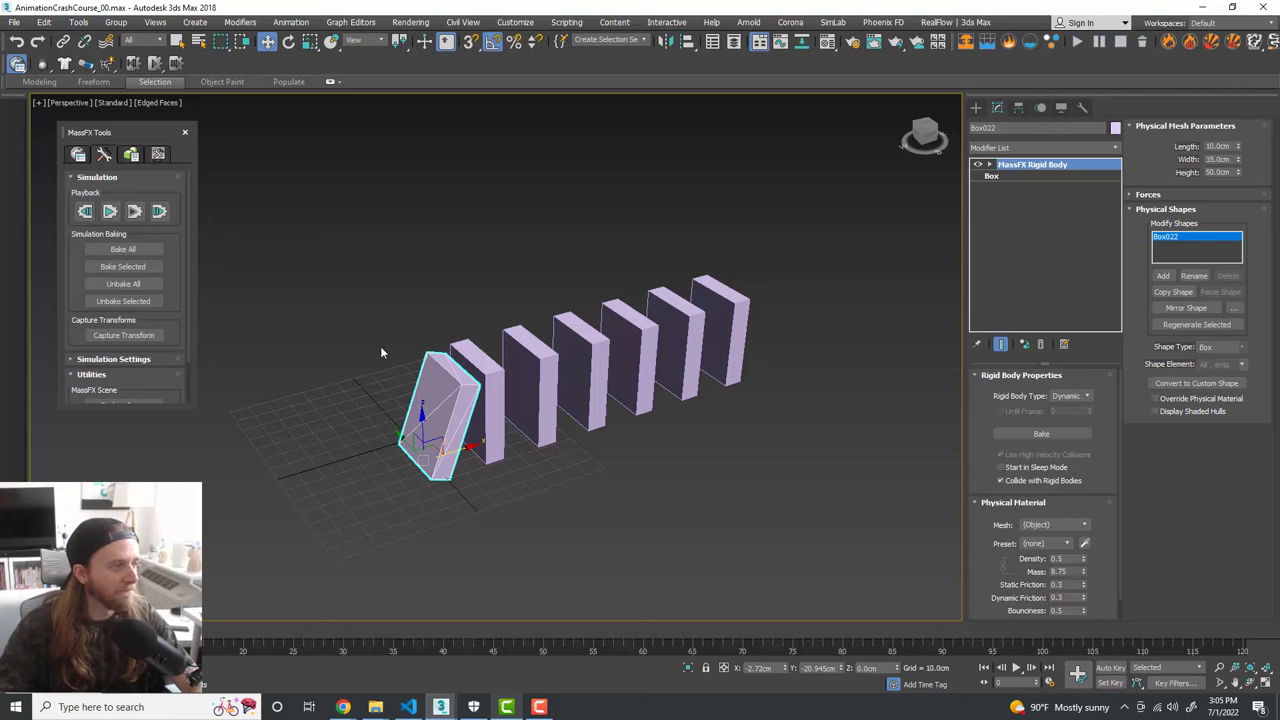
click(138, 212)
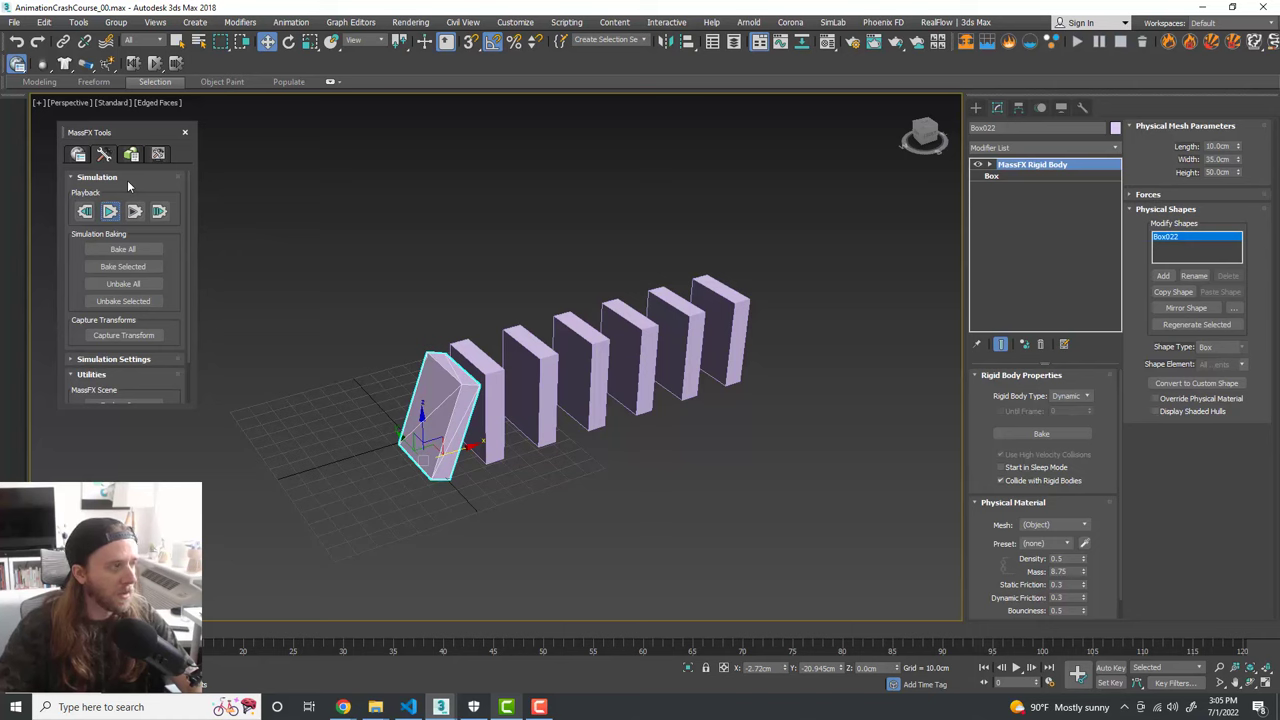
click(113, 214)
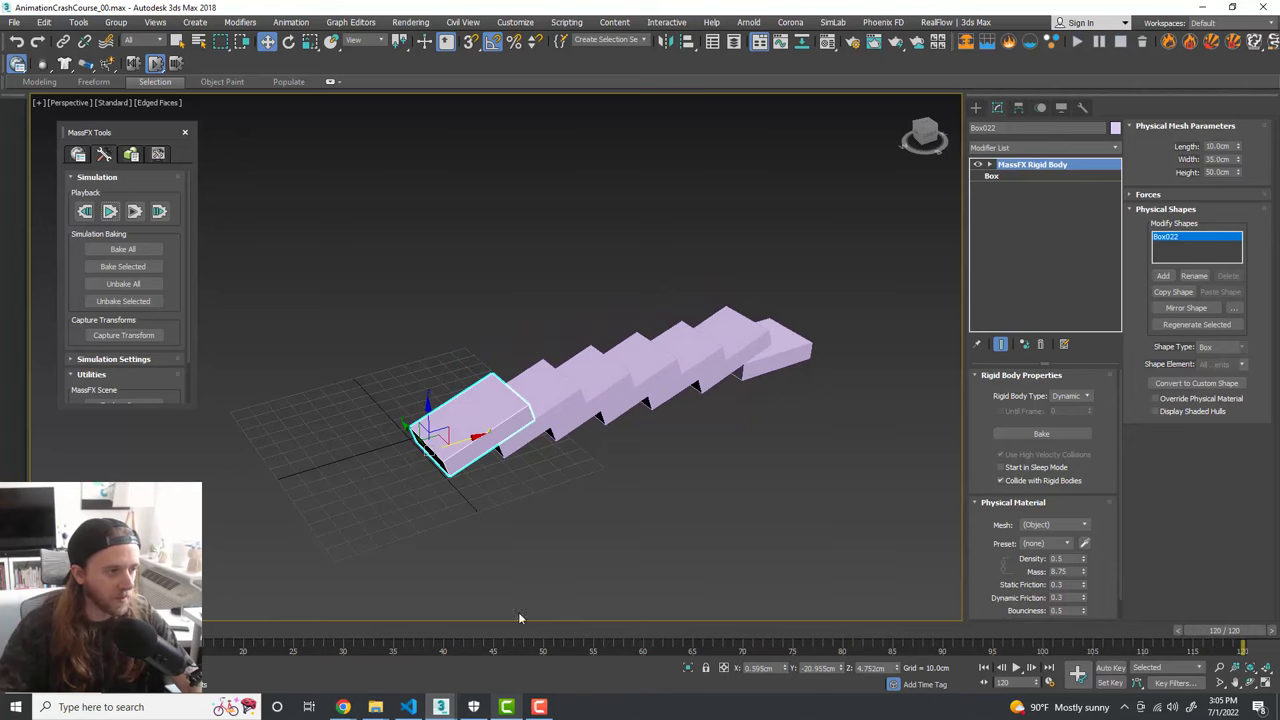
click(84, 212)
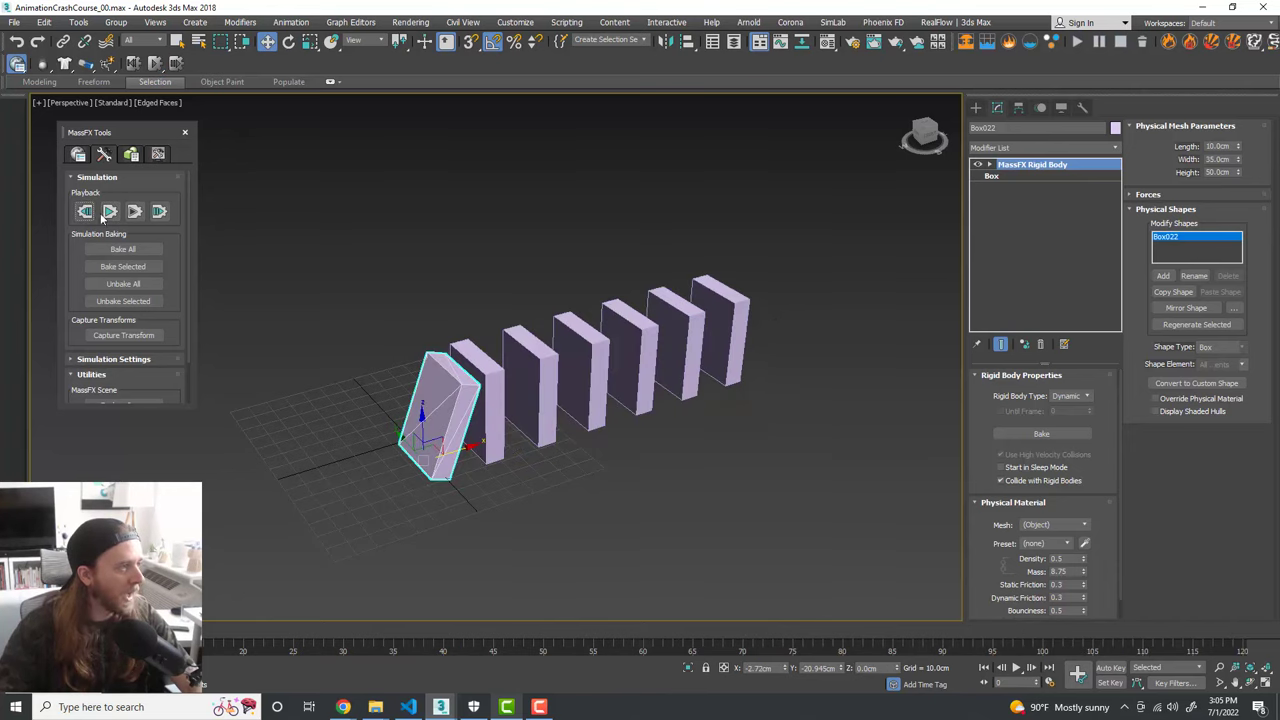
Step: Bake all rigid bodies over the 120-frame timeline, select the second box and play back the baked animation
click(123, 249)
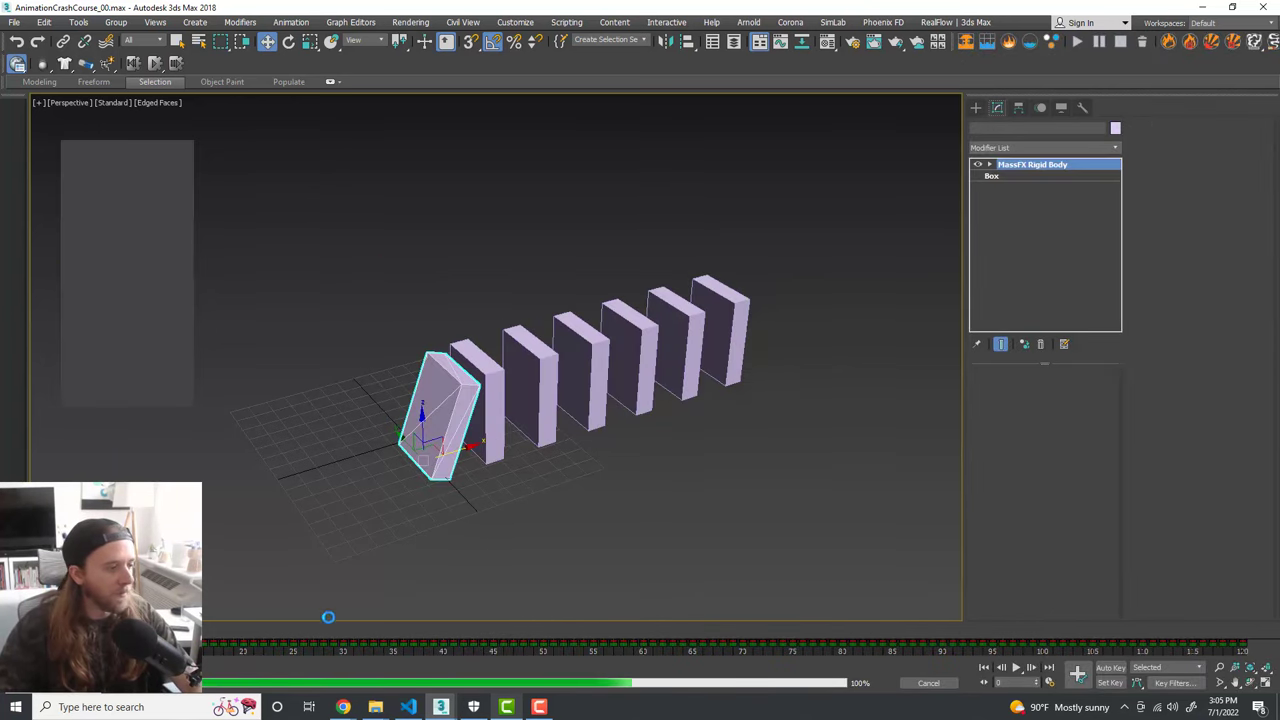
drag(245, 630, 20, 634)
key(w)
click(478, 408)
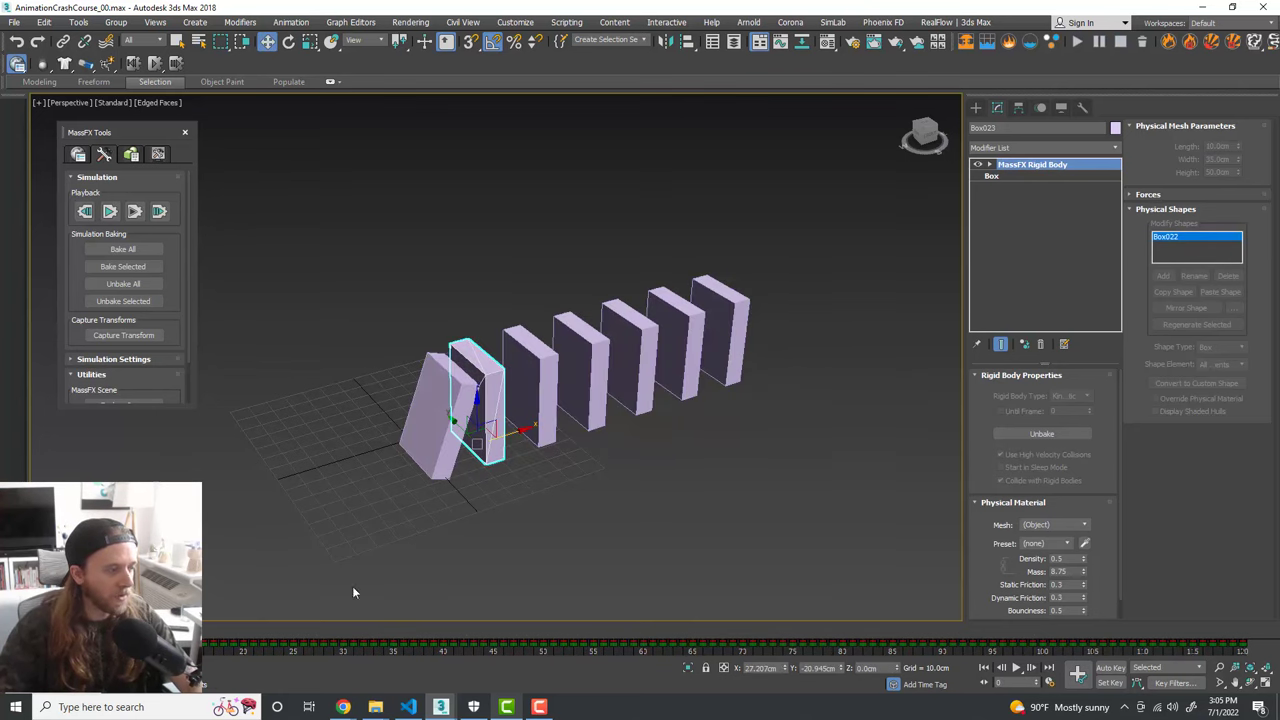
click(1015, 669)
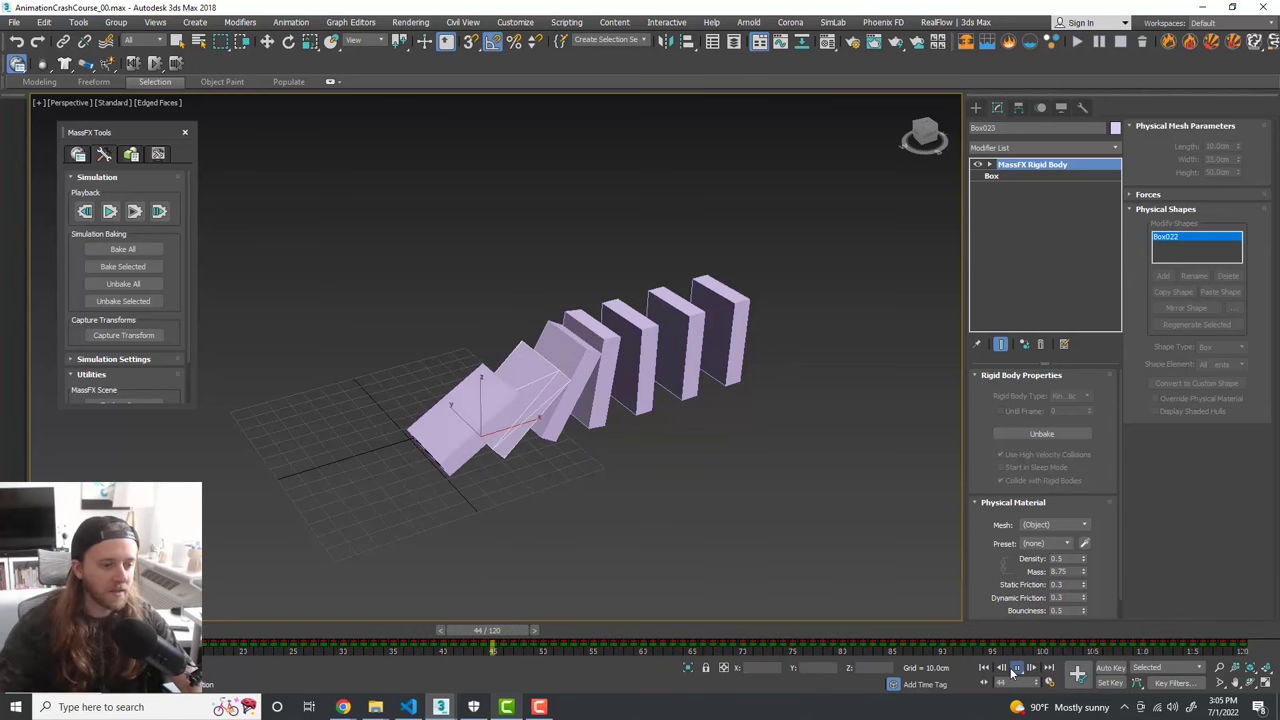
click(1015, 669)
Step: Set the playback speed to 1x, replay the baked domino animation, and return to frame 0
click(1049, 683)
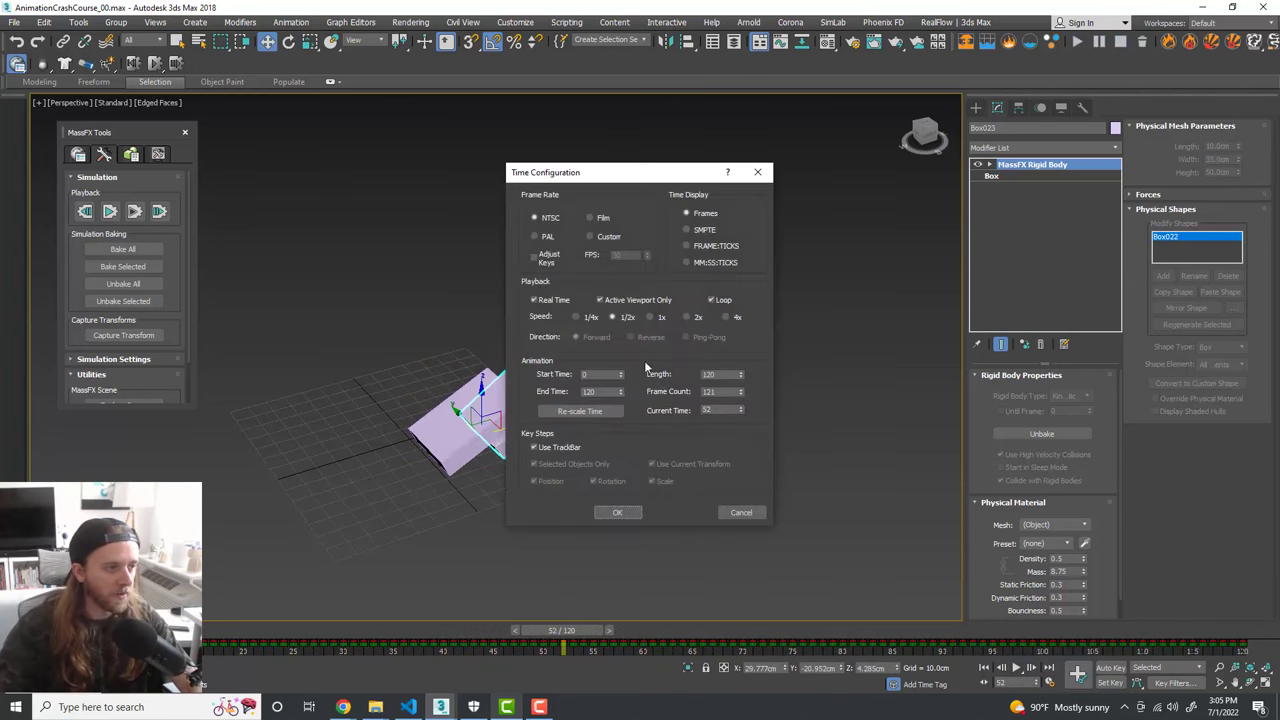
click(647, 317)
click(617, 512)
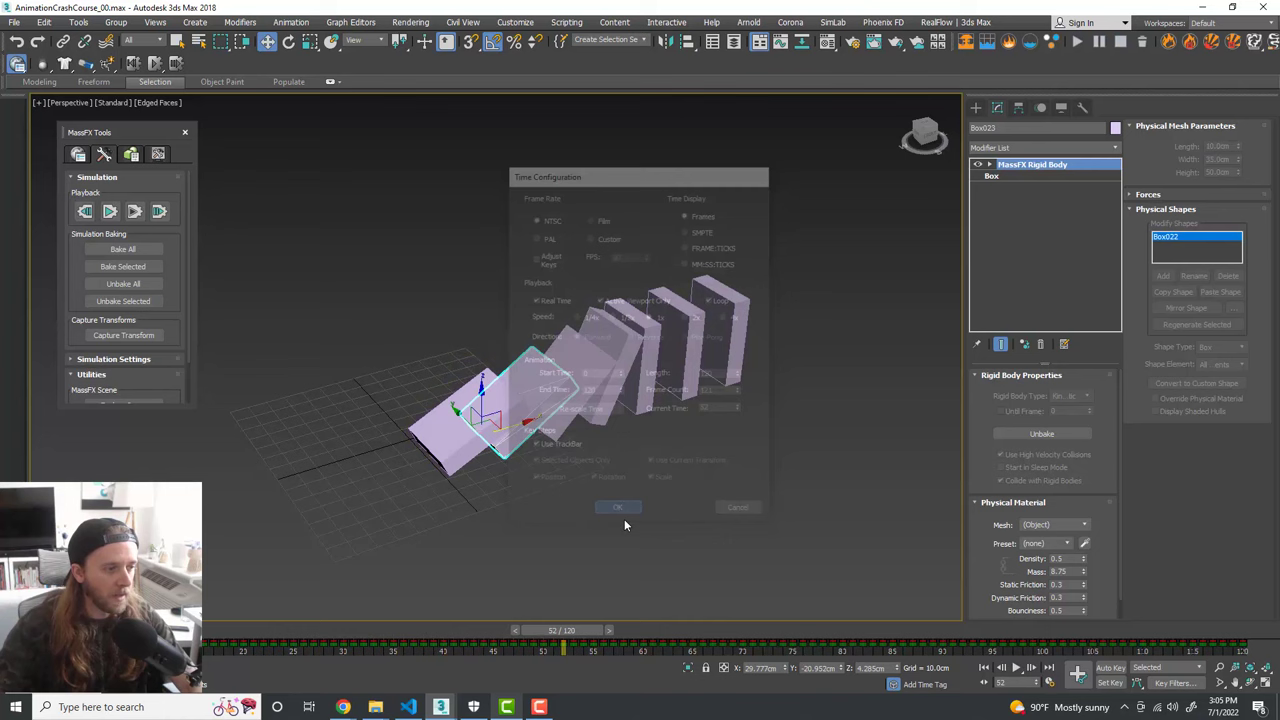
click(1015, 669)
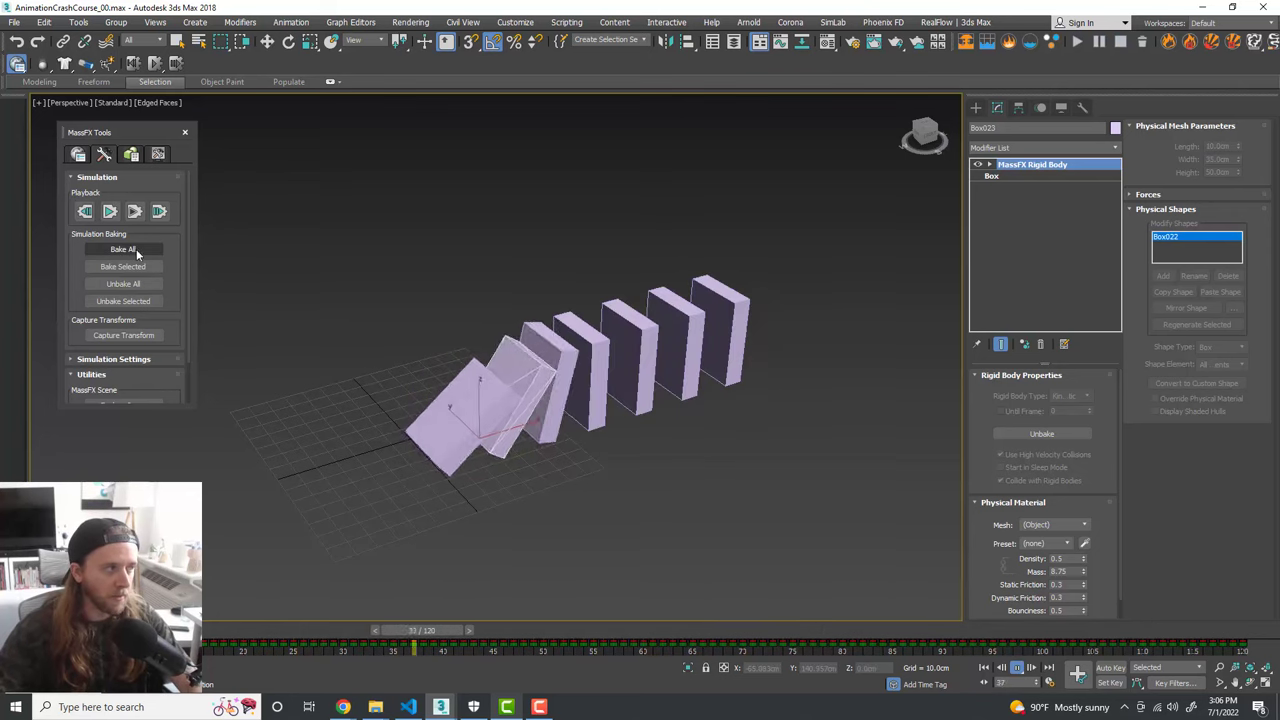
drag(349, 630, 43, 630)
key(w)
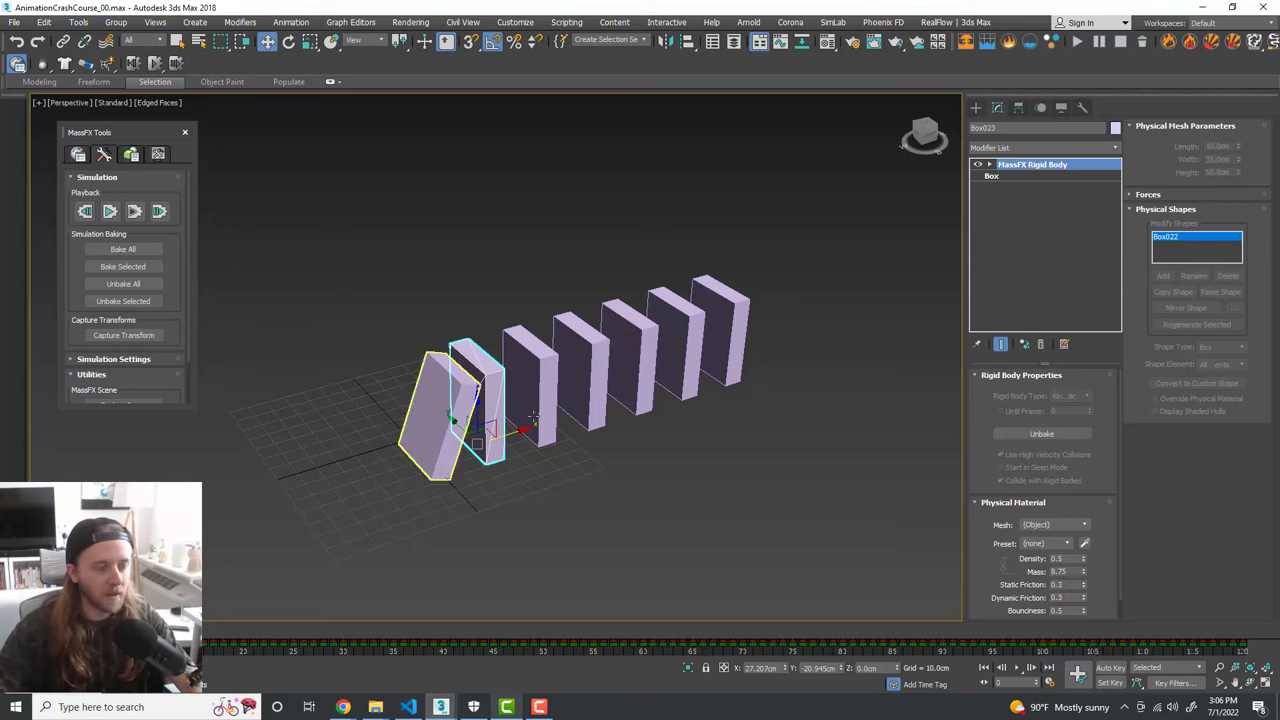
Step: Deselect the boxes and unhide the RubeGoldberg_Course object inside the 04_MassFx layer
middle_drag(663, 475, 696, 441)
scroll(671, 479, down, 2)
click(670, 478)
scroll(718, 445, down, 2)
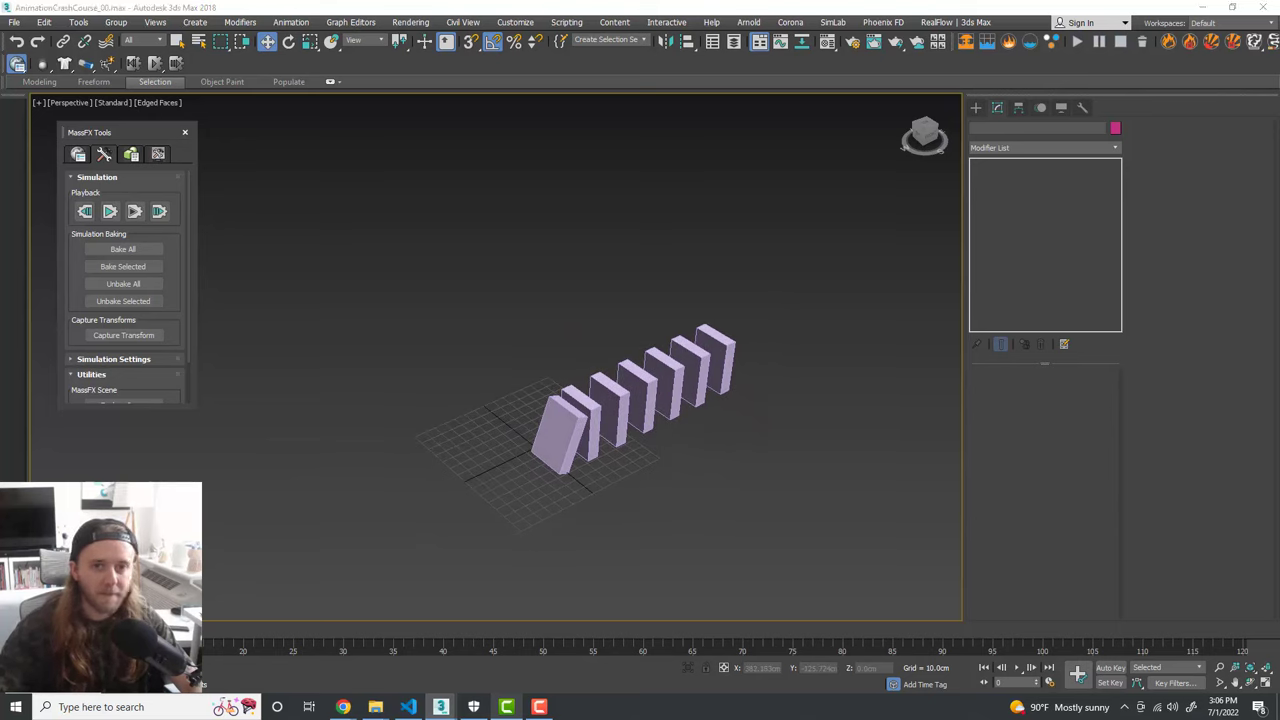
click(785, 106)
click(734, 43)
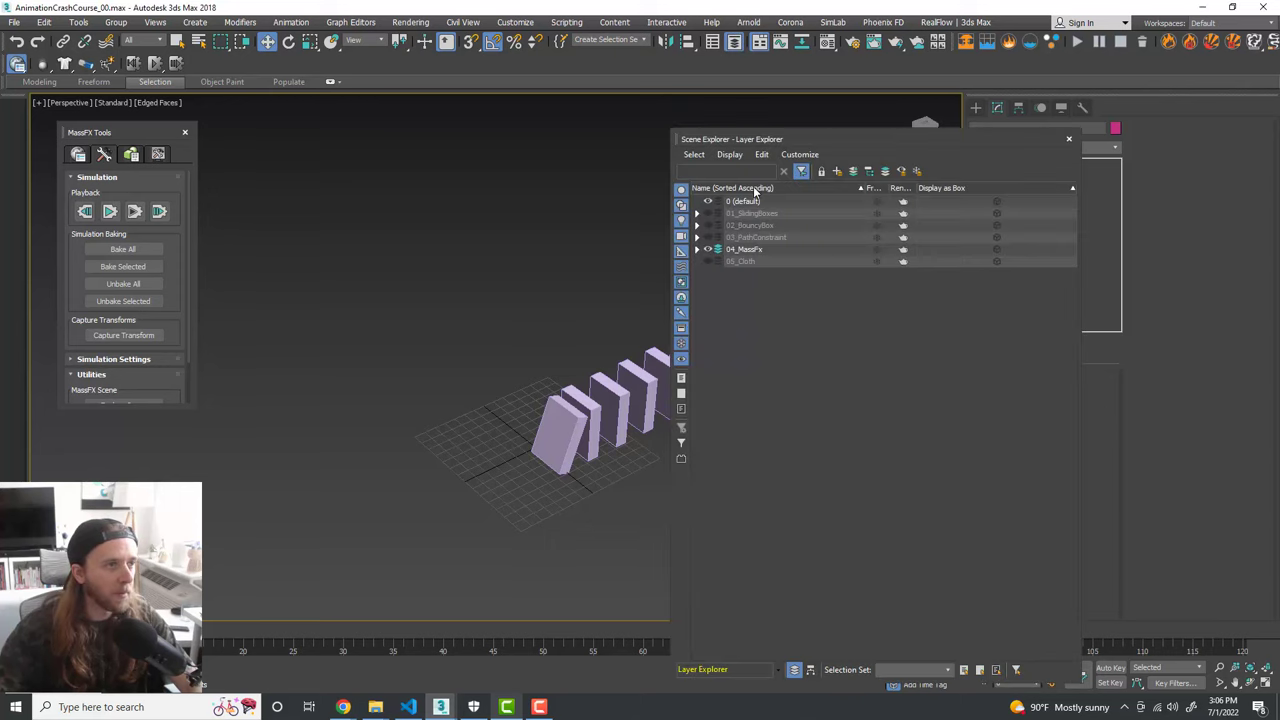
click(697, 249)
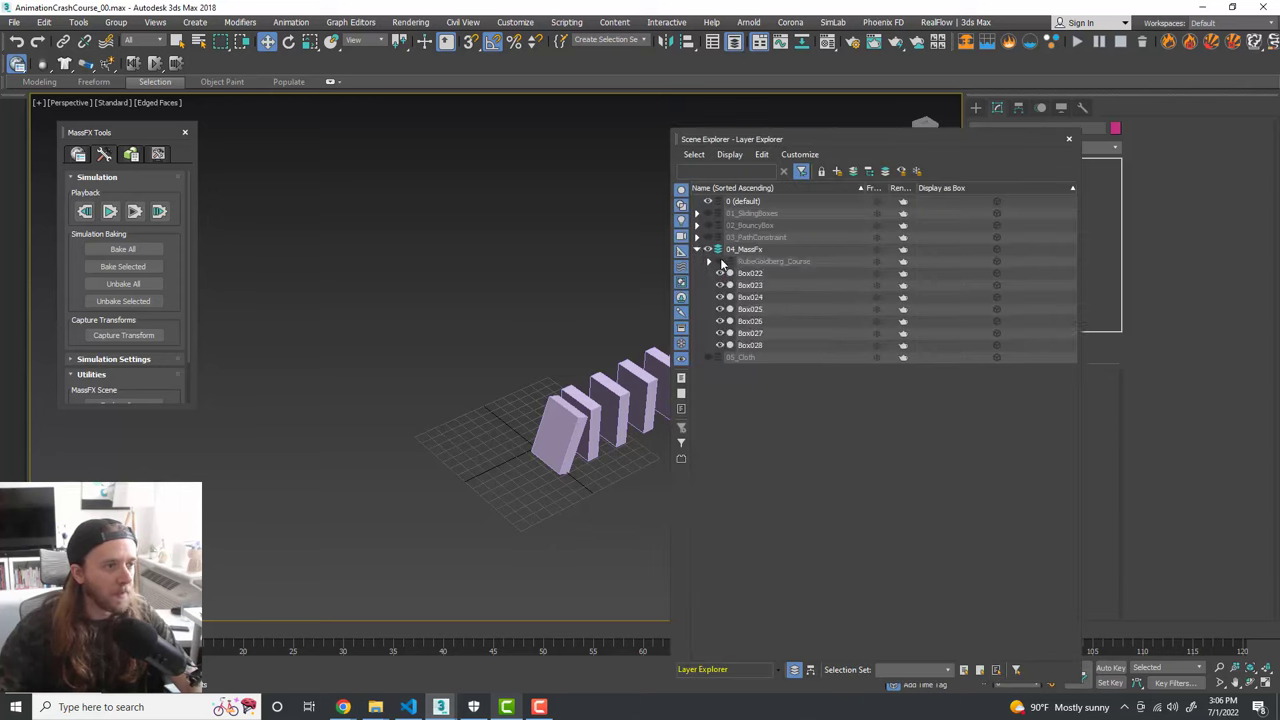
click(721, 261)
click(1068, 140)
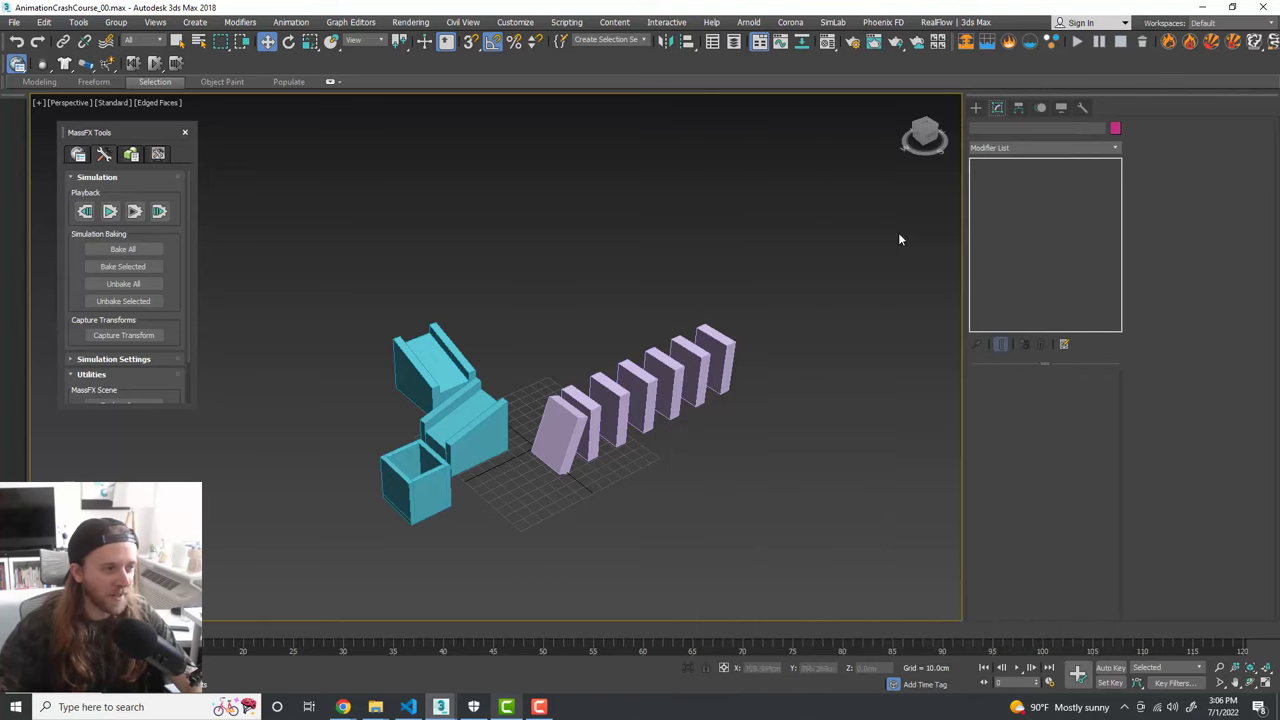
Step: Examine the two ramps and the open box of the course from up close
middle_drag(603, 417, 573, 291)
scroll(652, 396, up, 3)
scroll(497, 355, up, 3)
scroll(519, 357, down, 3)
scroll(573, 291, up, 3)
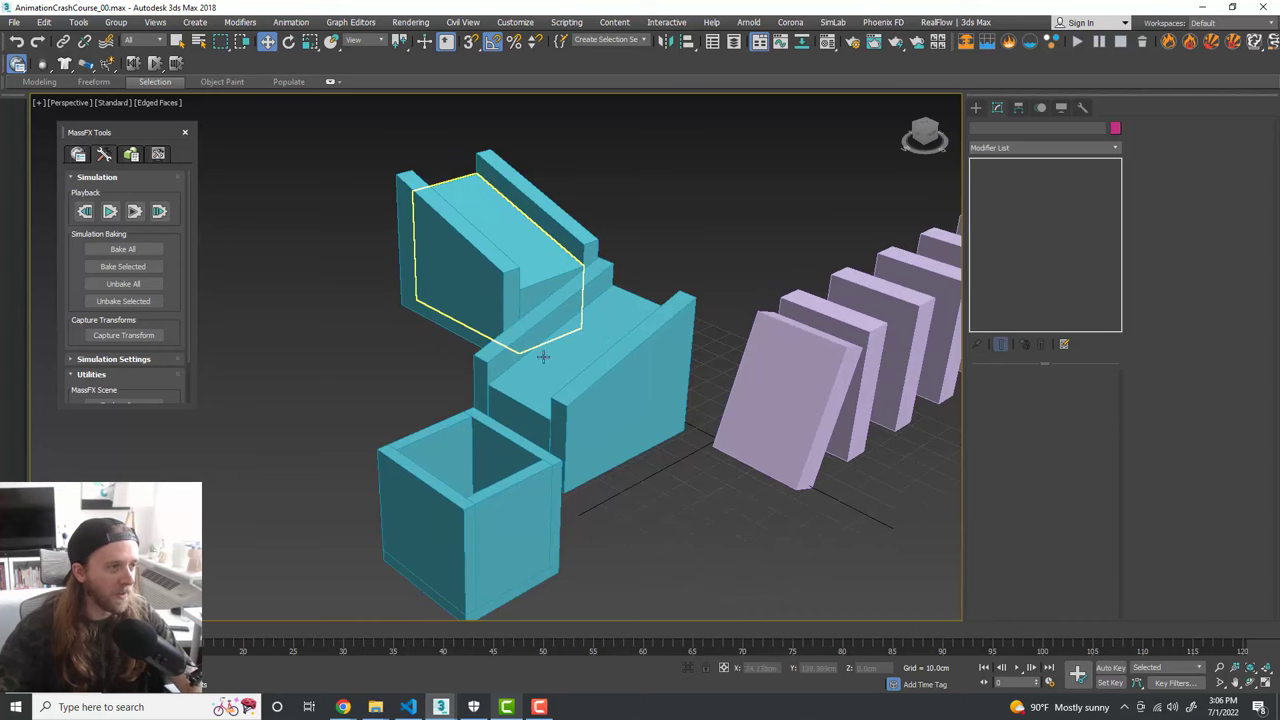
middle_drag(694, 423, 744, 396)
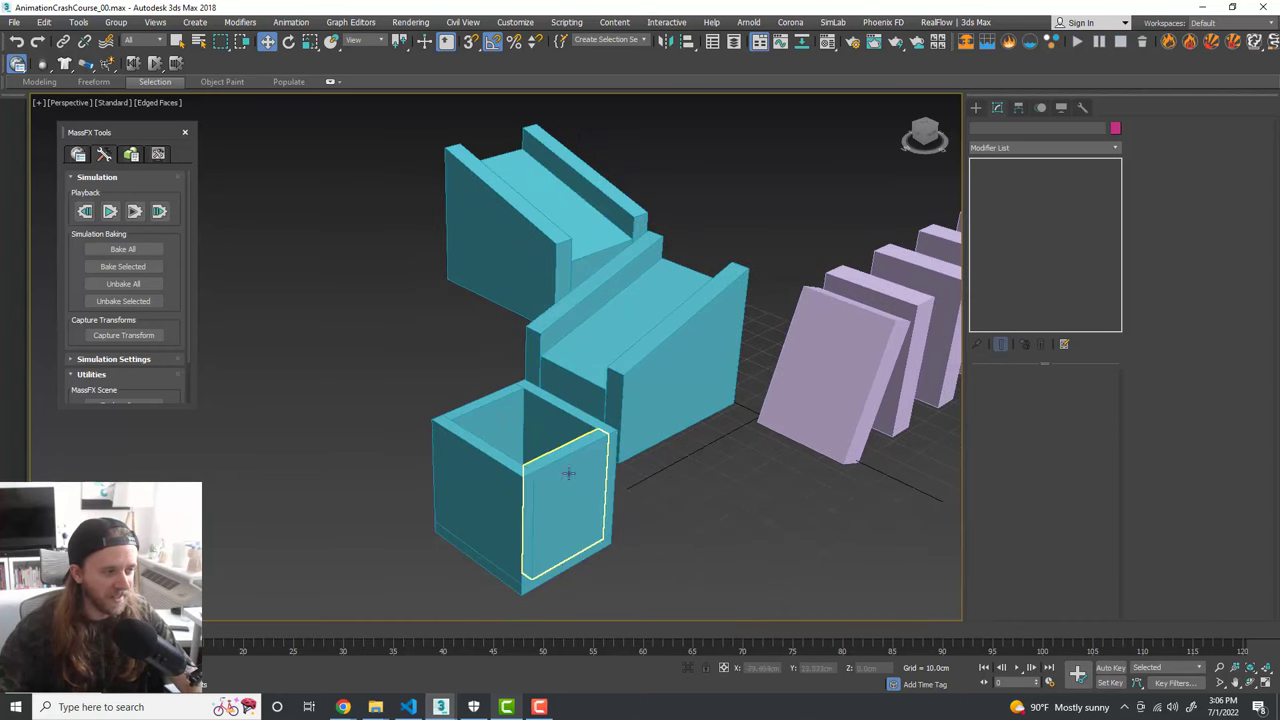
middle_drag(708, 505, 694, 500)
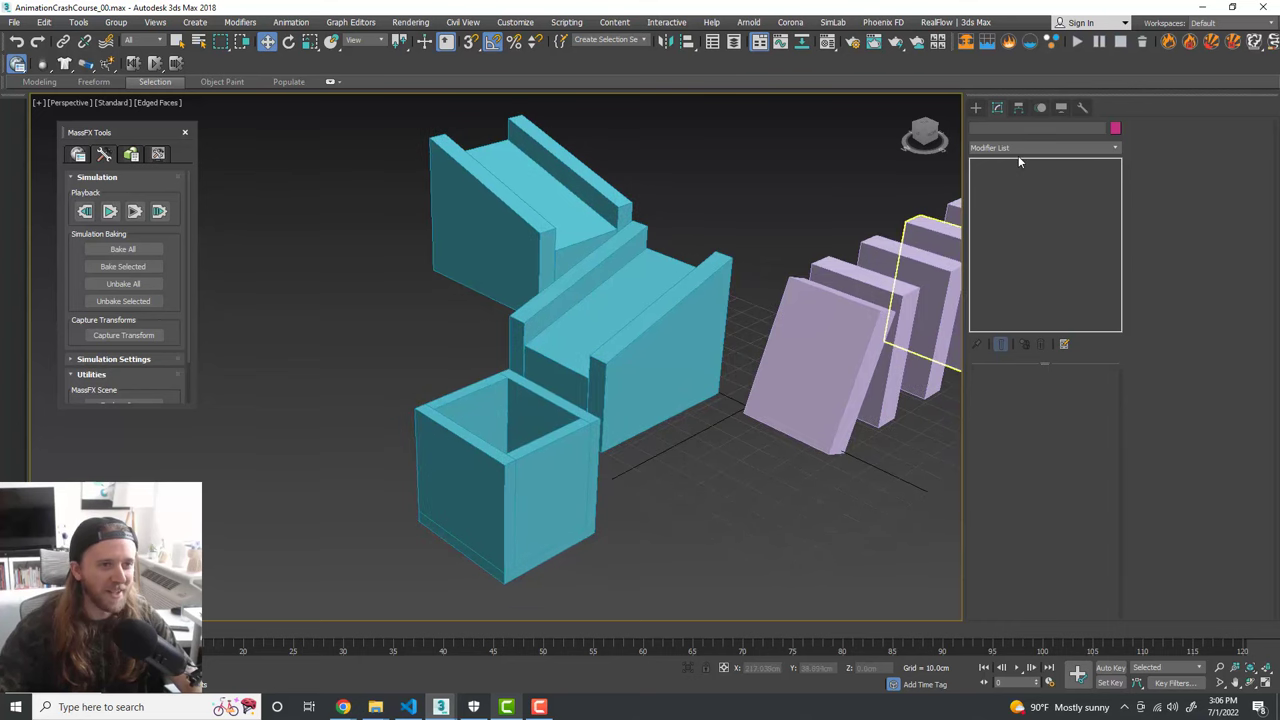
Step: Create a sphere with a radius of about 4.8 cm at the upper end of the higher ramp in the Top view
click(976, 107)
click(1025, 208)
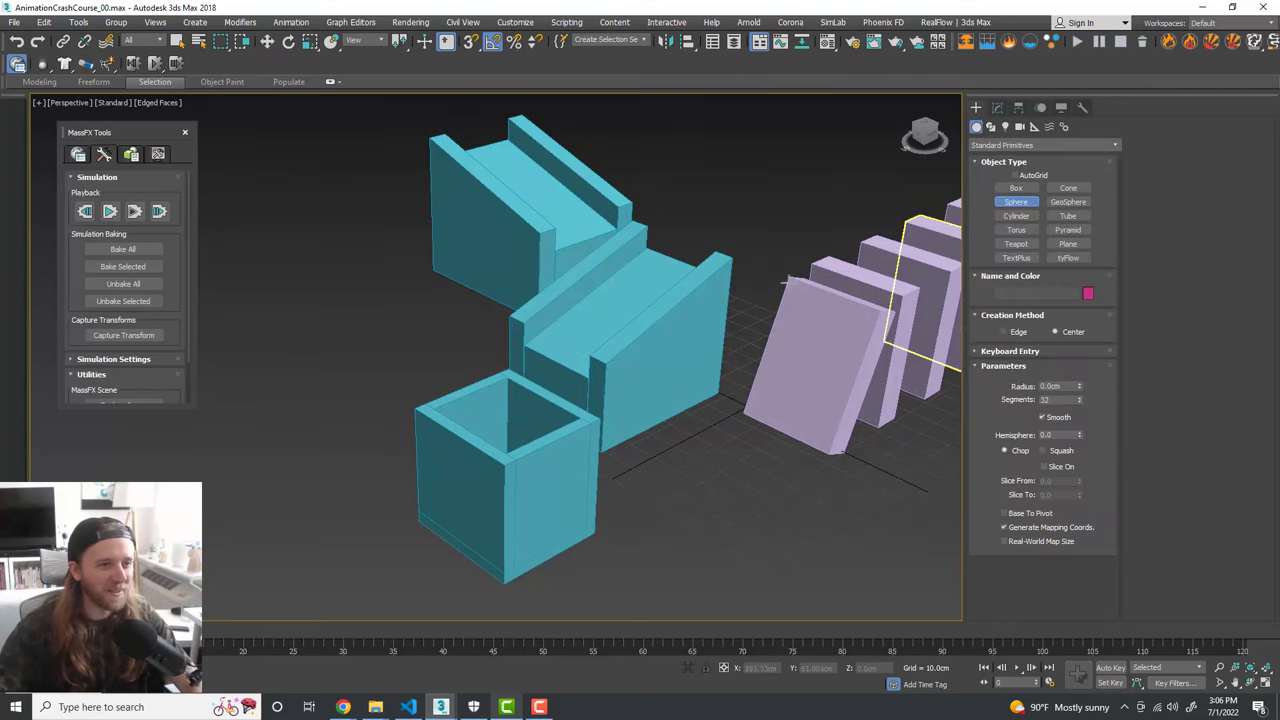
middle_drag(742, 285, 766, 309)
key(alt+w)
middle_click(391, 250)
key(alt+w)
scroll(585, 347, down, 5)
scroll(581, 348, up, 10)
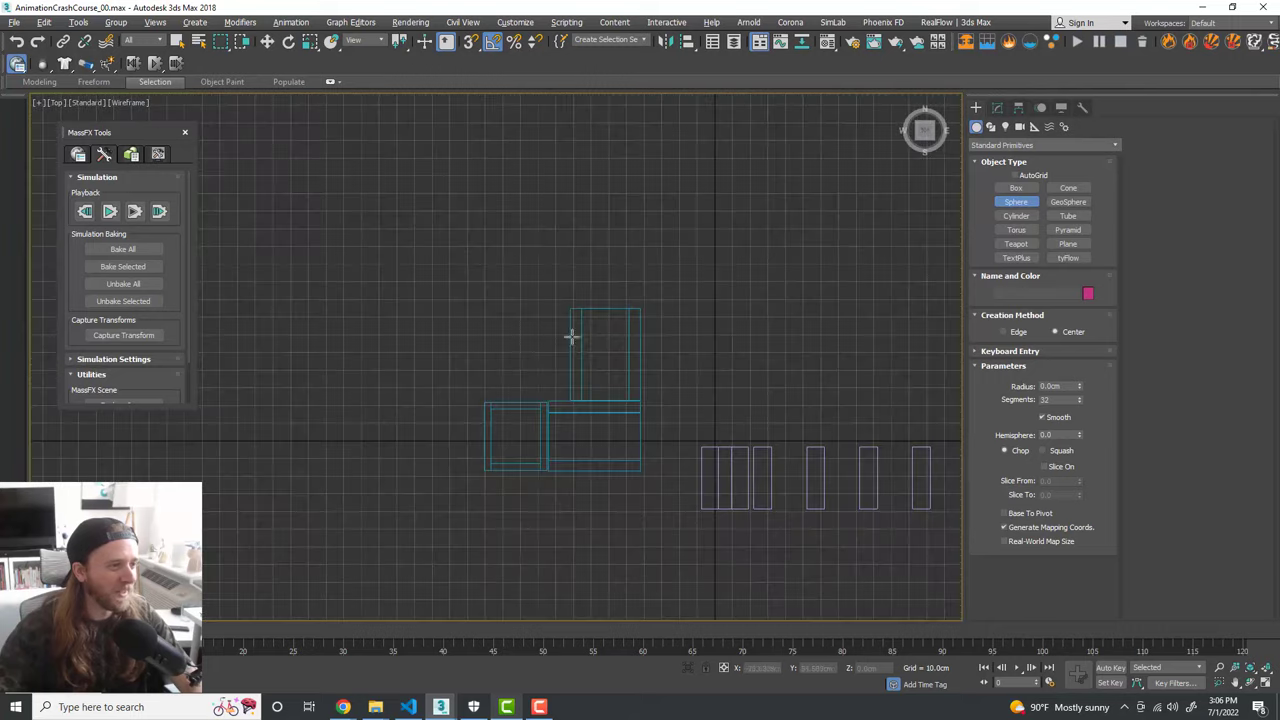
drag(629, 302, 651, 315)
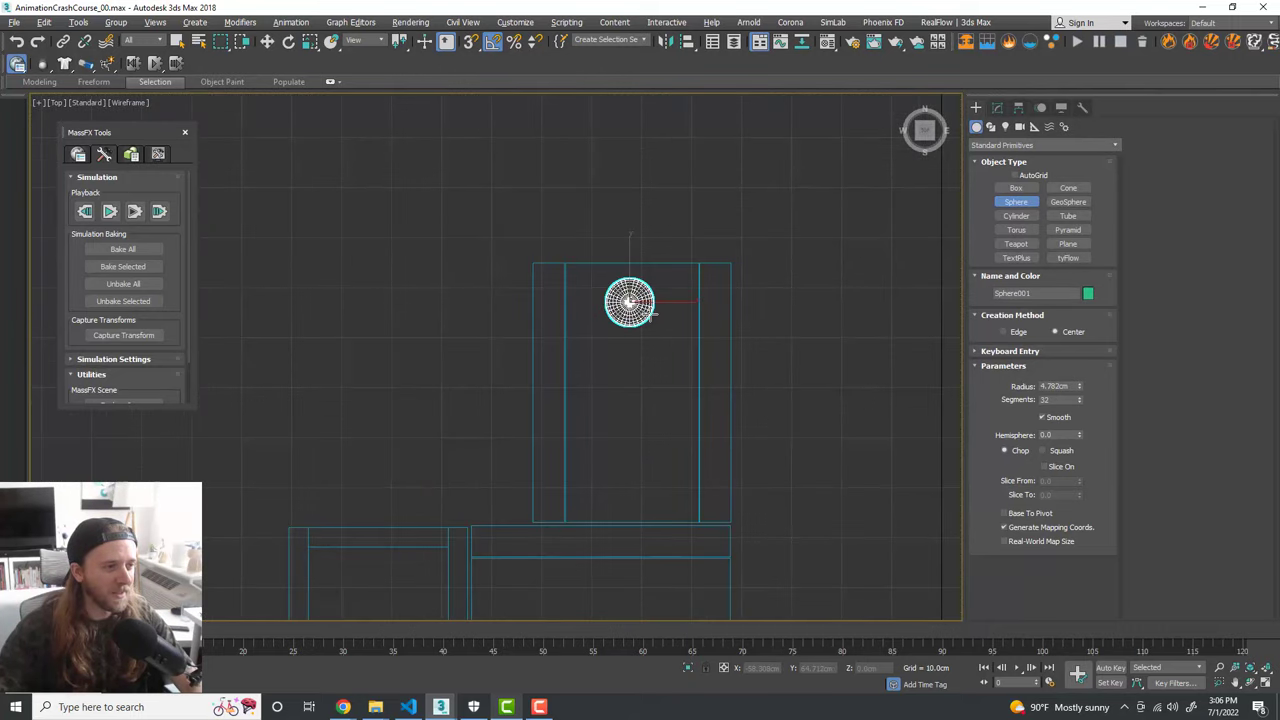
Step: Raise the sphere to a height of about 96 cm so it sits just above the start of the higher ramp
key(alt+w)
click(416, 478)
key(alt+w)
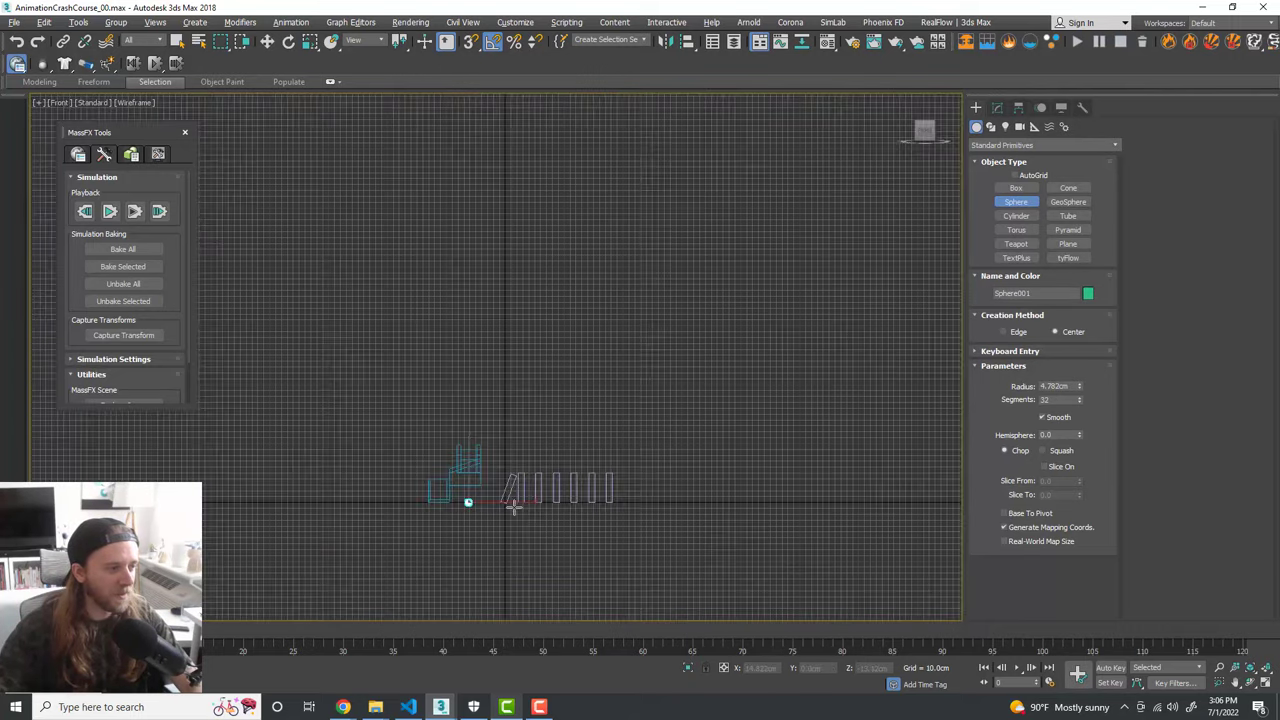
scroll(480, 491, up, 4)
key(w)
drag(444, 323, 443, 289)
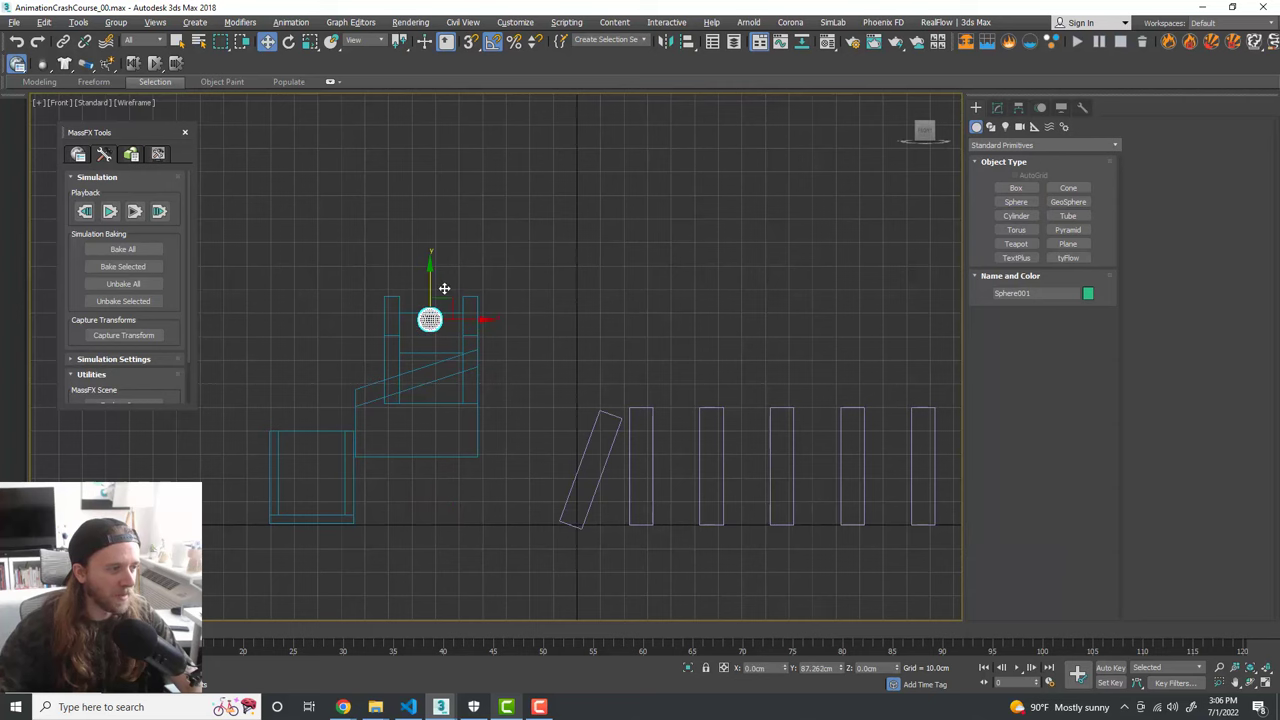
key(alt+w)
right_click(731, 490)
key(alt+w)
middle_drag(568, 241, 562, 346)
scroll(562, 346, up, 2)
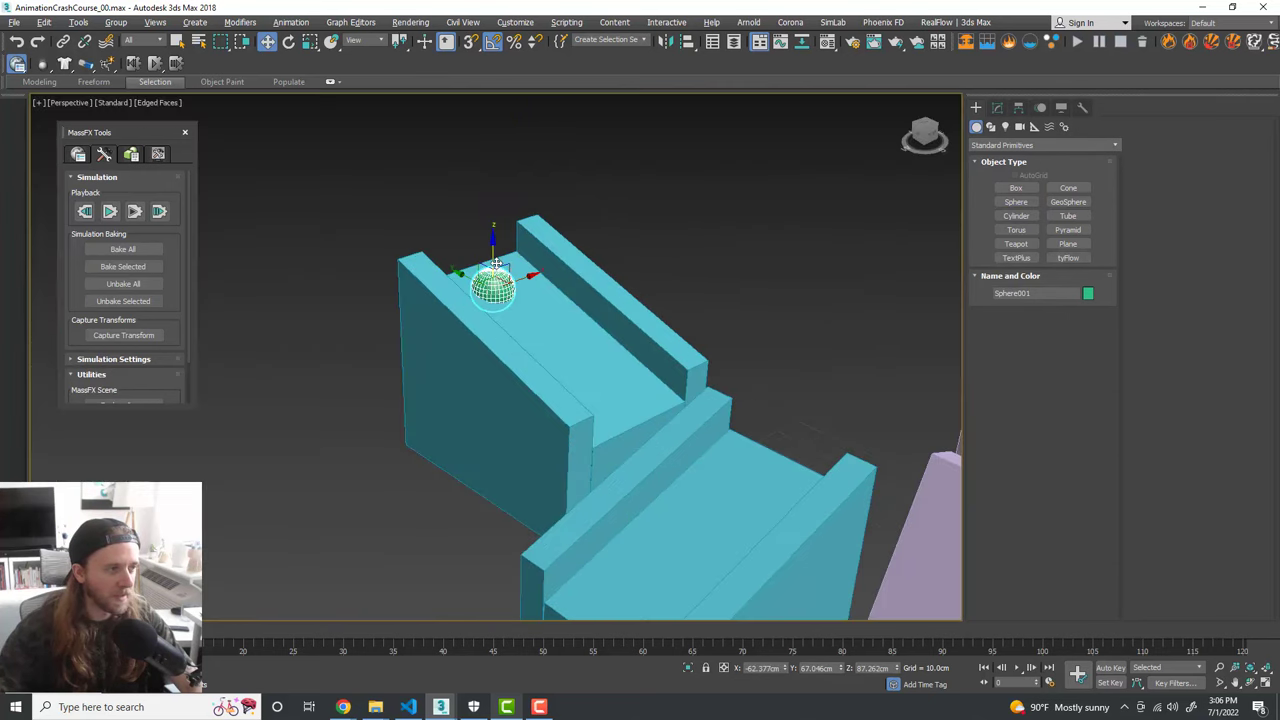
drag(494, 256, 494, 219)
alt+middle_drag(560, 322, 630, 330)
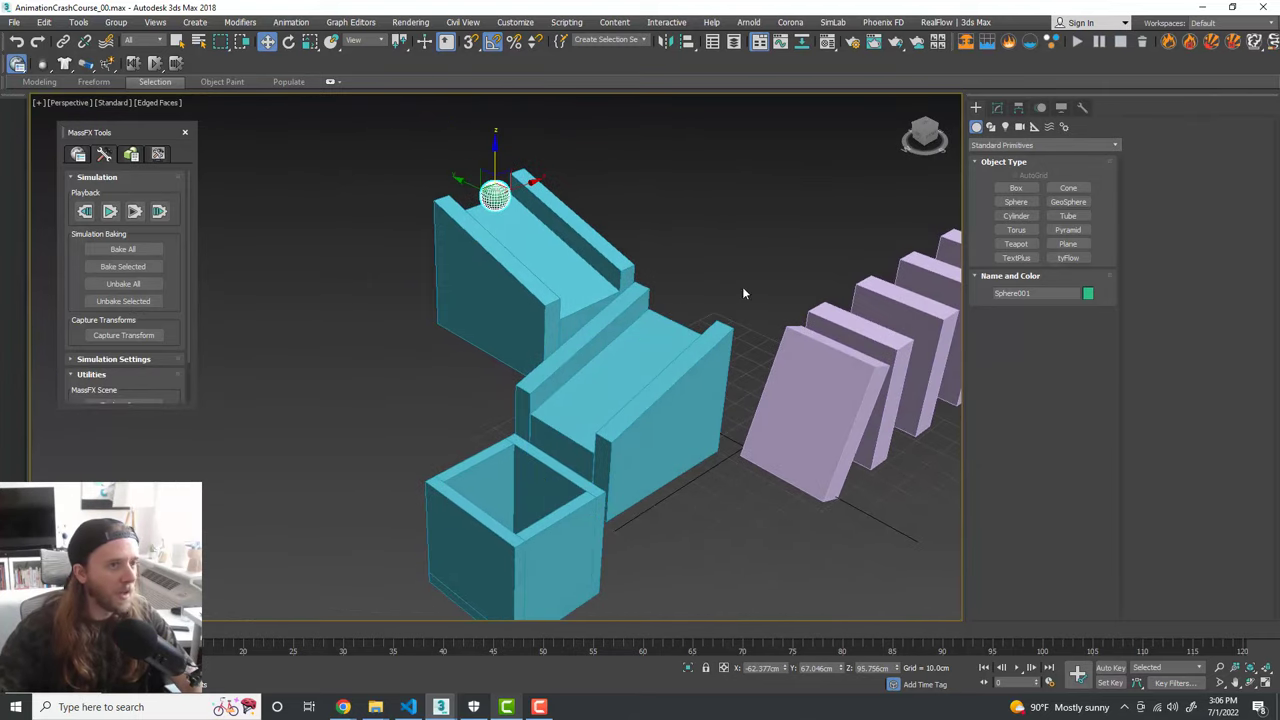
Step: Apply a MassFX RBody modifier to the sphere
click(997, 107)
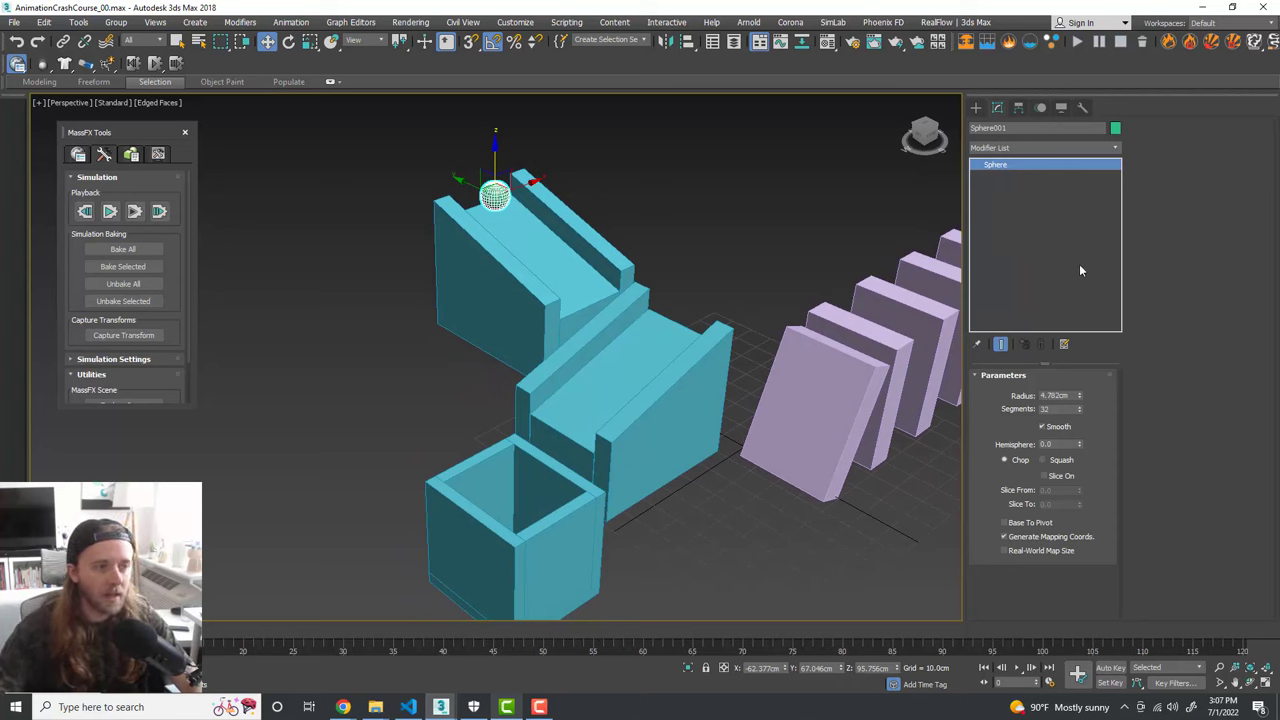
click(1080, 148)
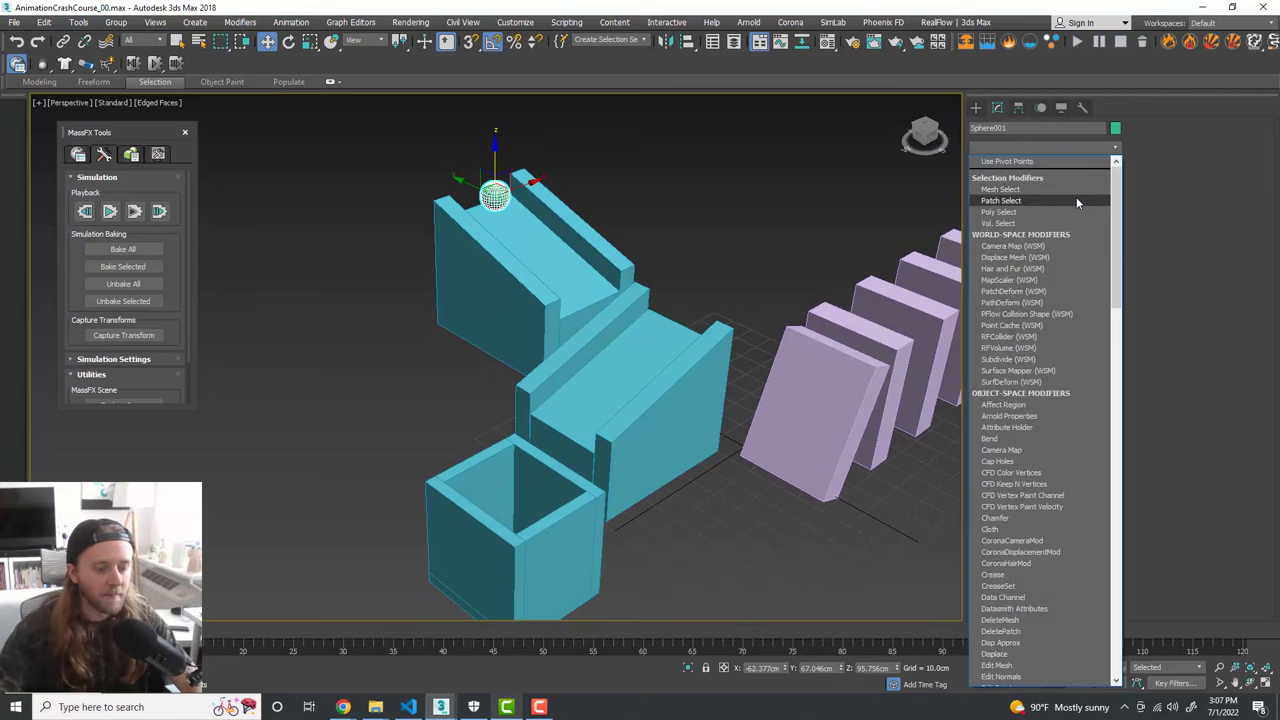
key(m)
key(m)
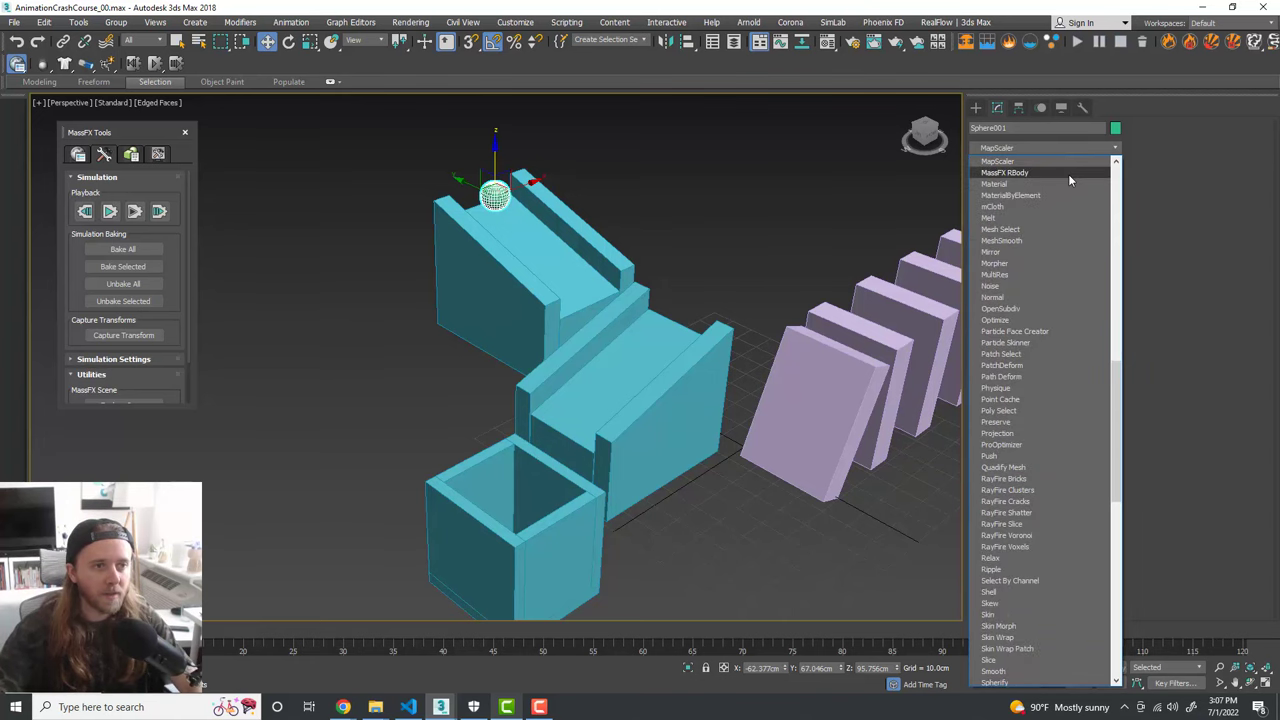
click(1068, 174)
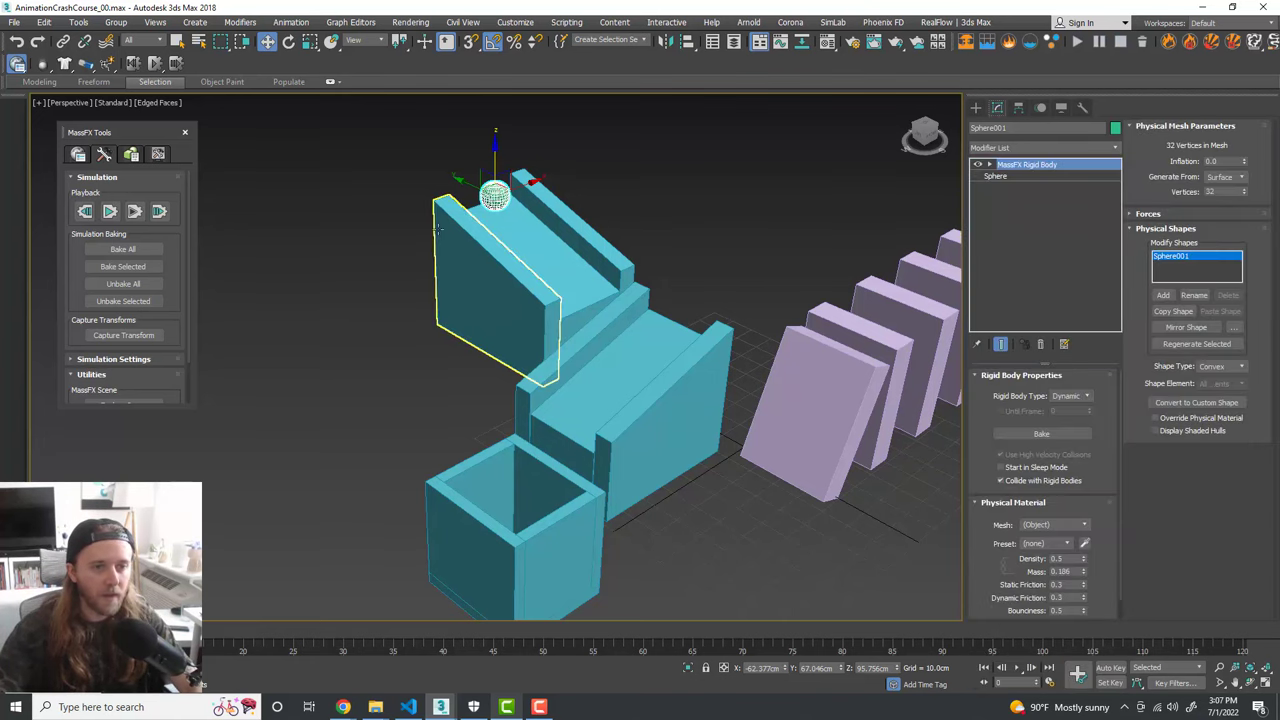
Step: Set the shape type of the ball's physical mesh to Sphere
scroll(552, 226, up, 10)
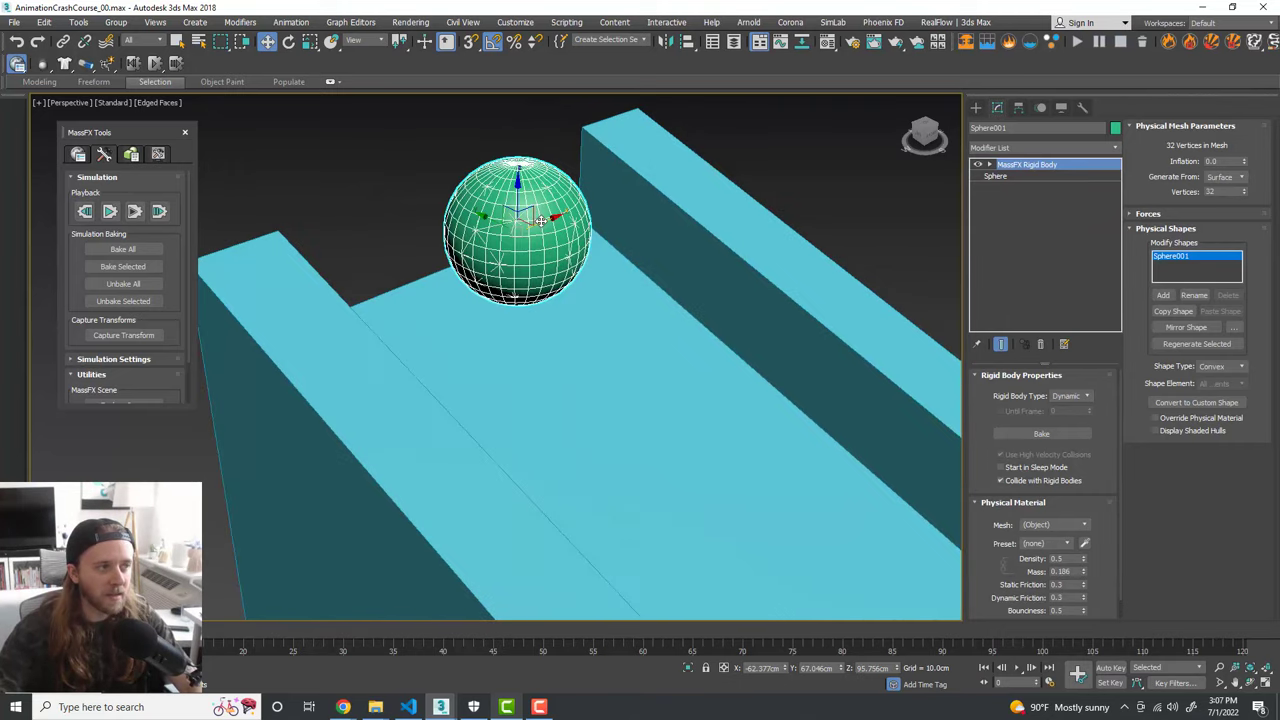
click(1240, 366)
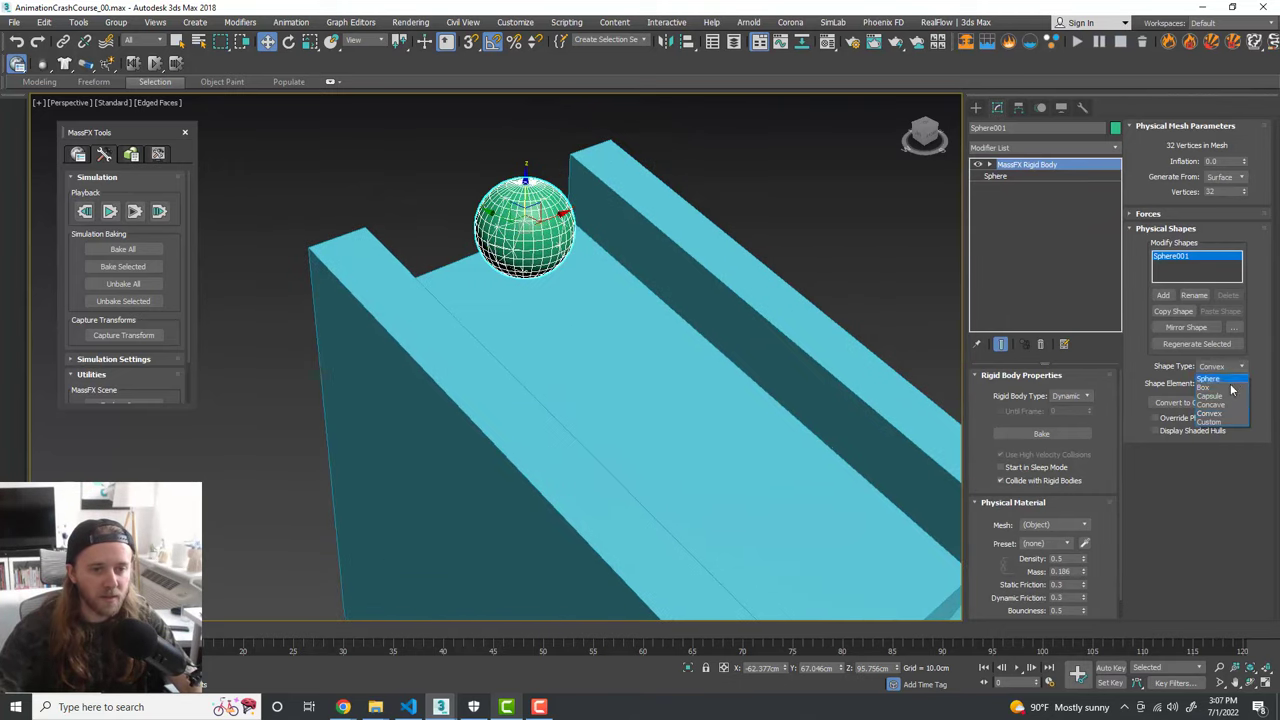
click(1227, 378)
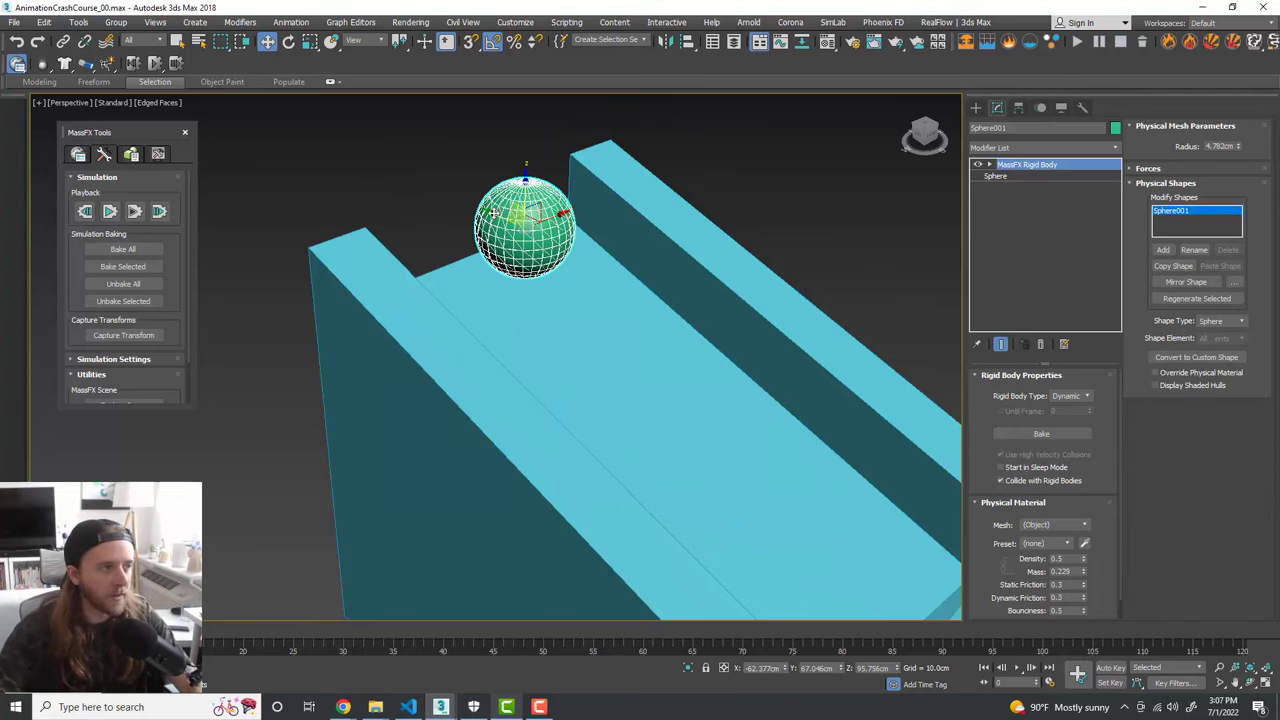
scroll(622, 295, down, 10)
alt+middle_drag(622, 295, 595, 253)
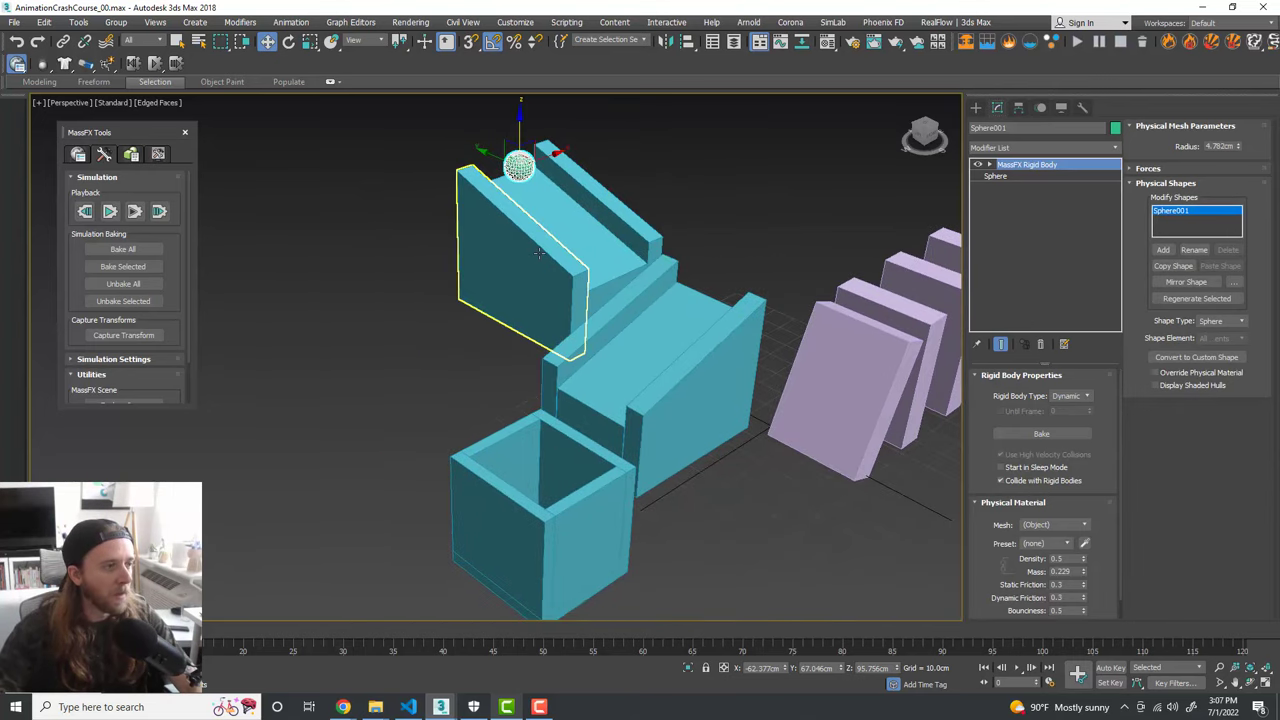
Step: Check the rigid body settings of the upper ramp's side wall and sloped surface
click(640, 240)
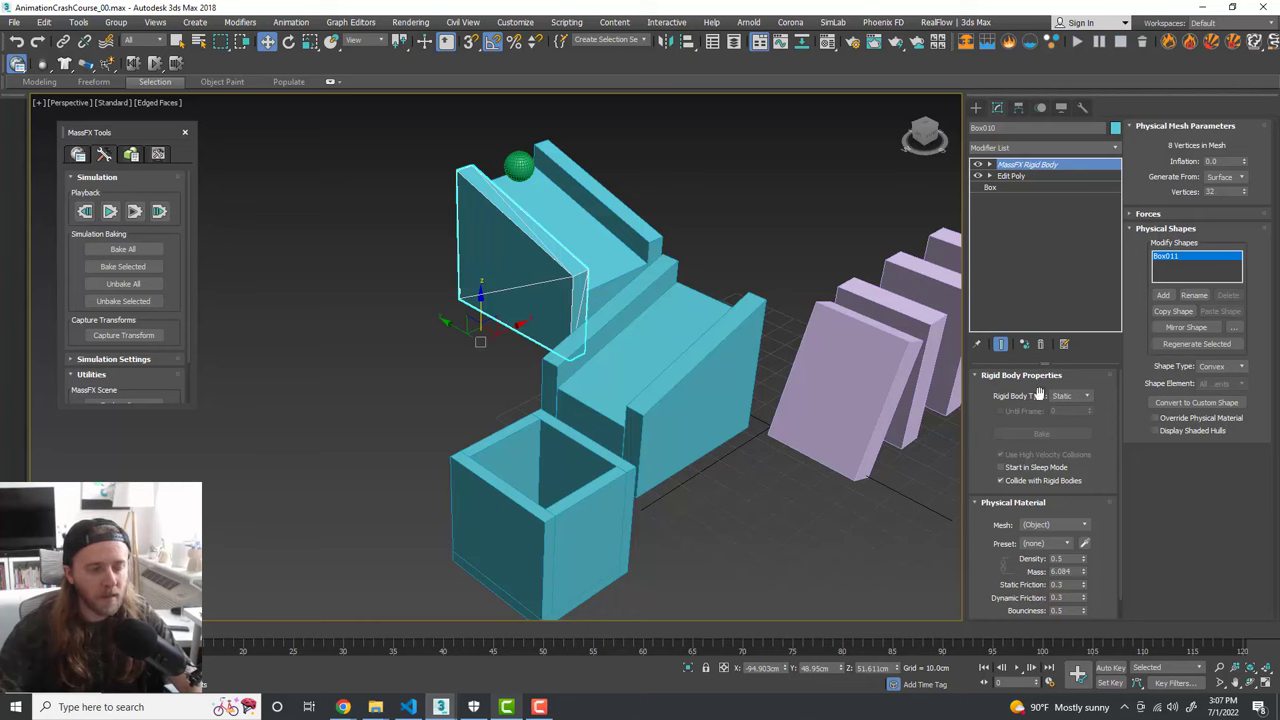
click(748, 246)
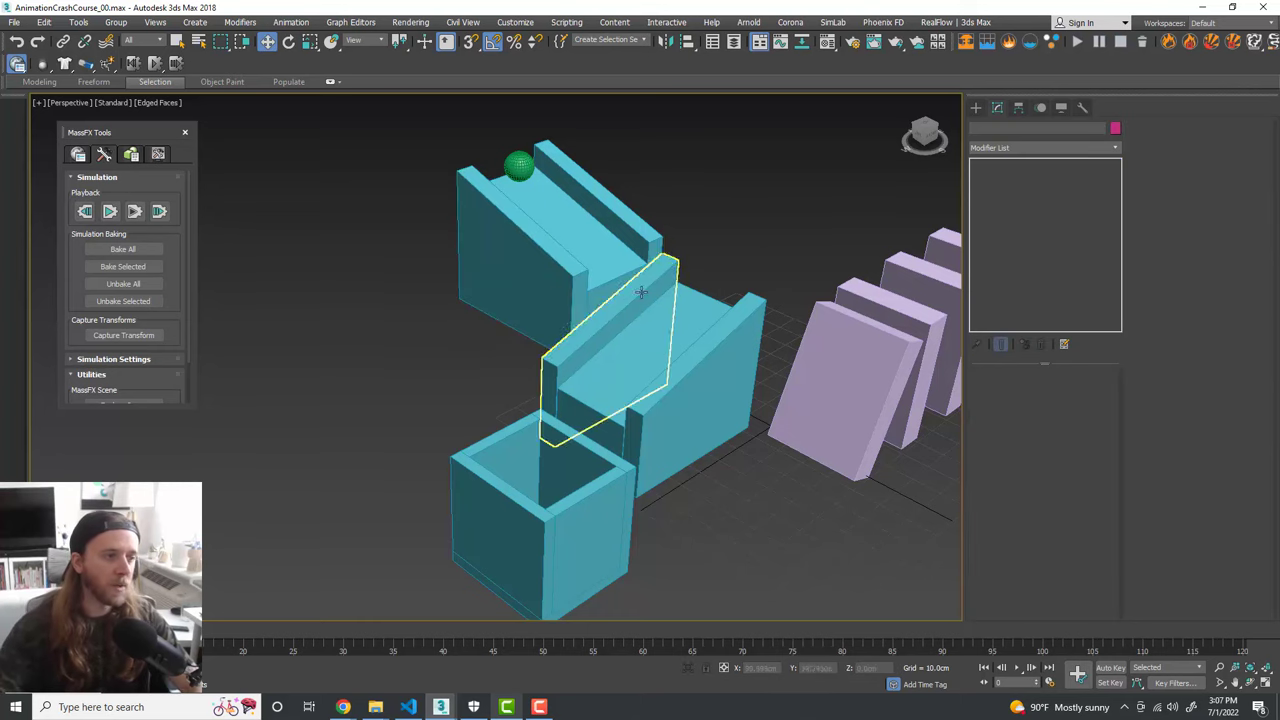
click(589, 268)
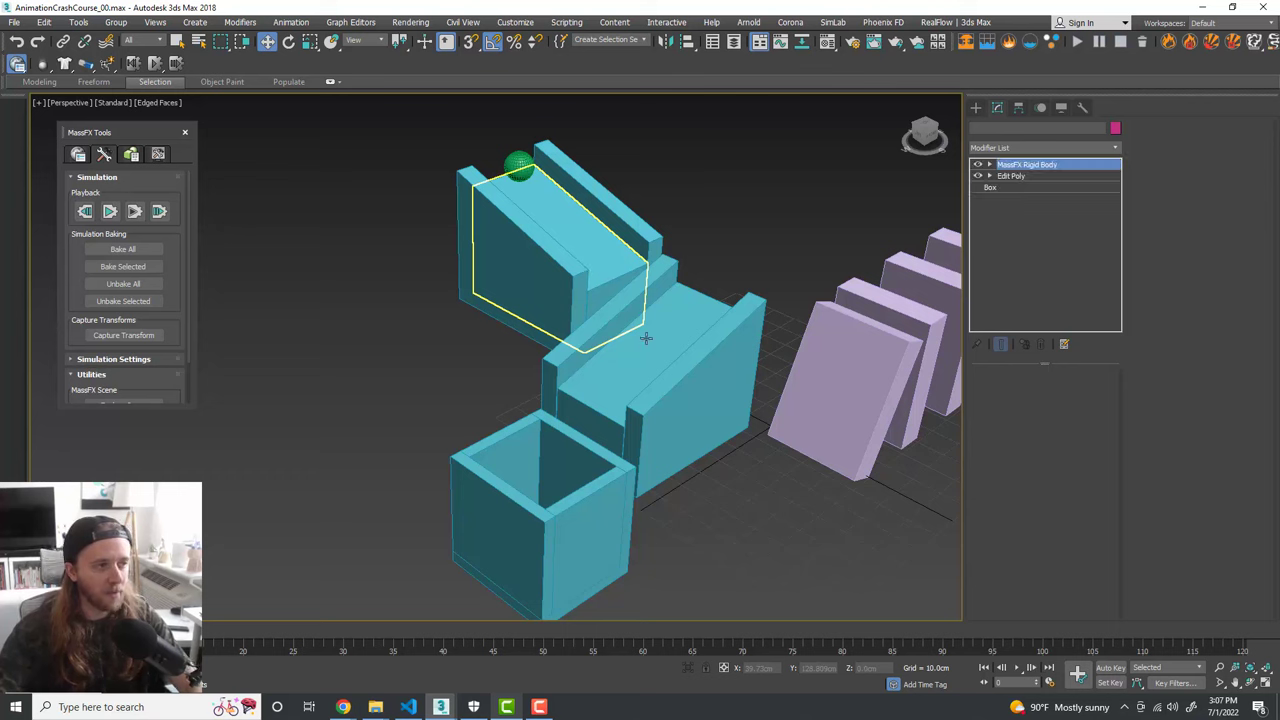
mouse_move(688, 340)
alt+middle_down()
mouse_move(802, 275)
mouse_move(688, 323)
alt+middle_up()
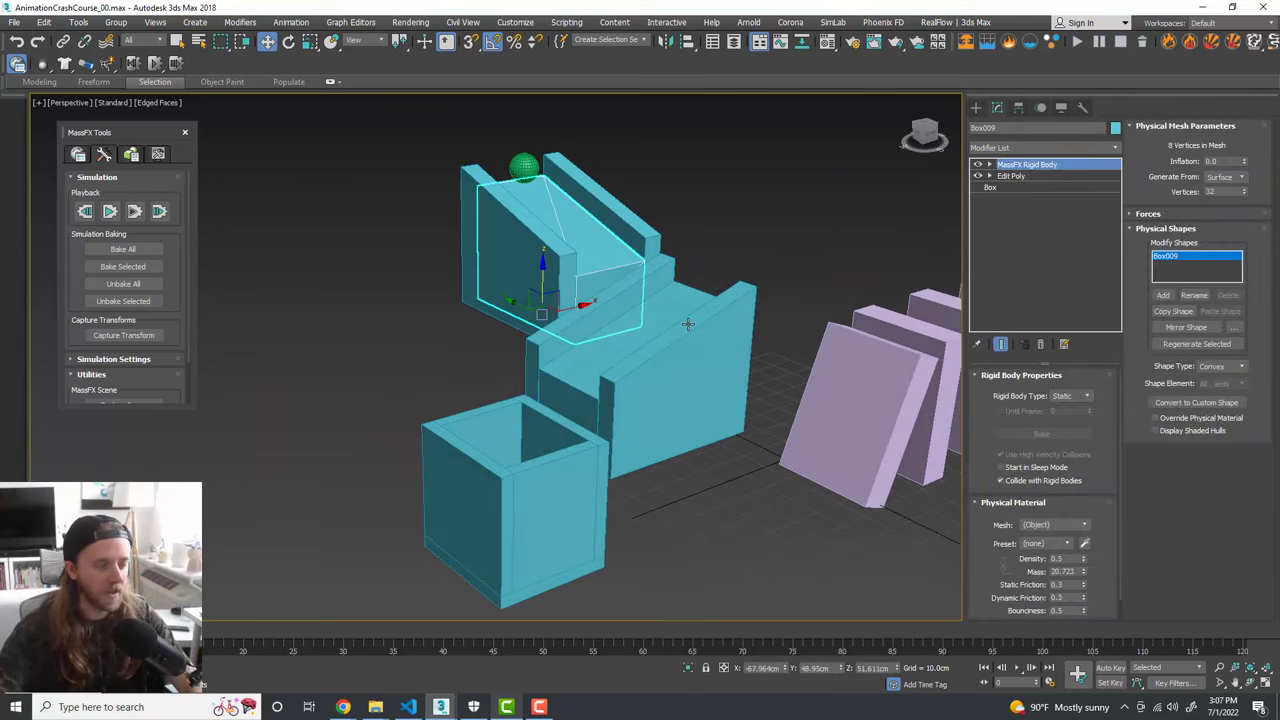
click(755, 193)
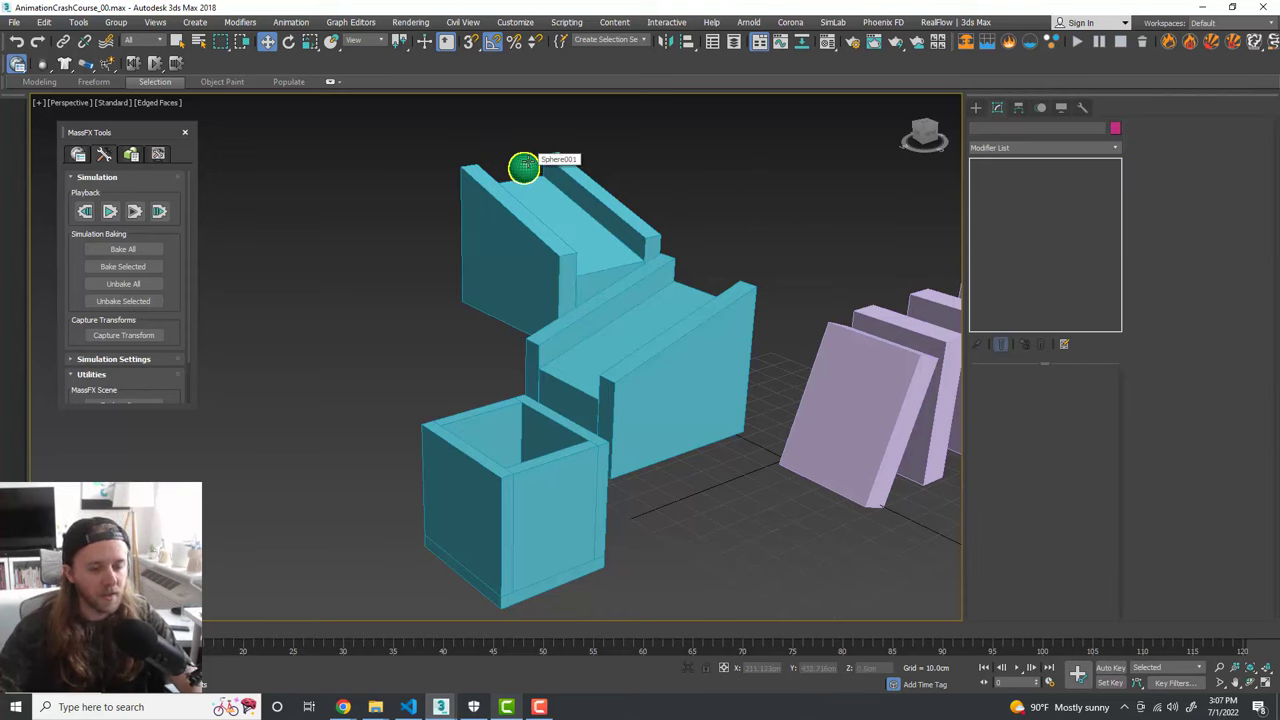
Step: Select the ball, run the MassFX simulation down the course, and reset it to the start
click(523, 165)
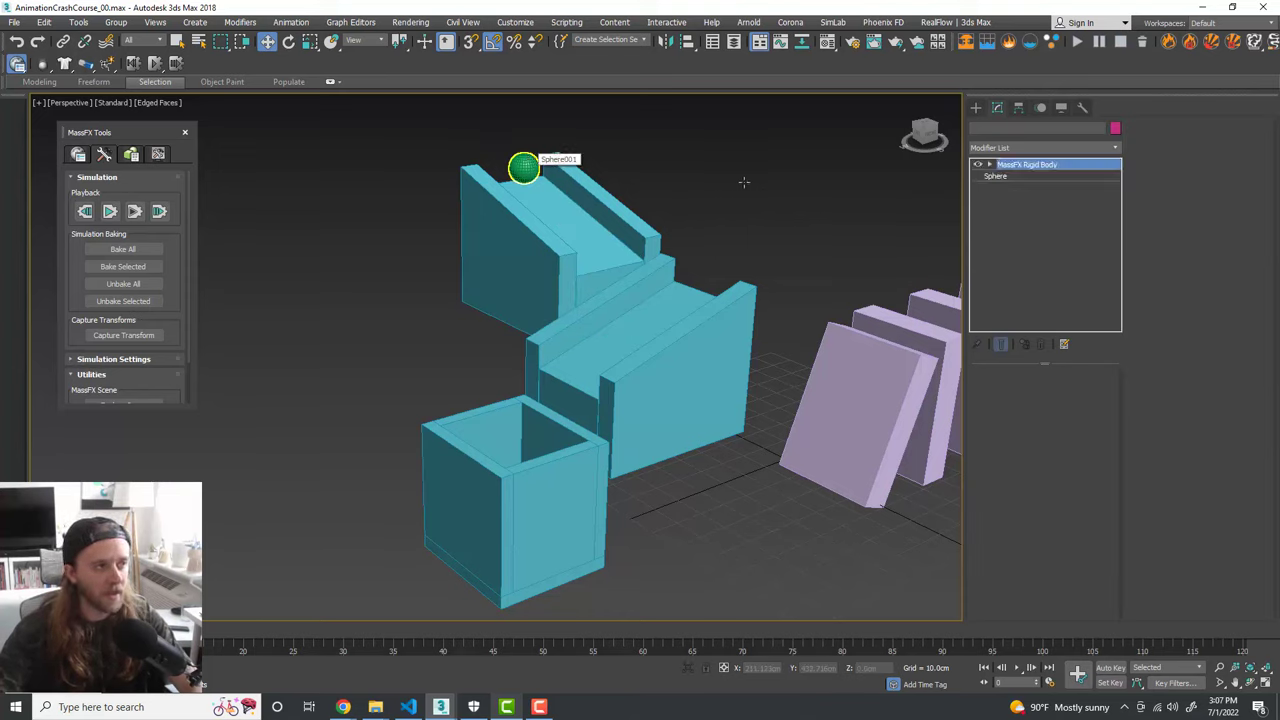
alt+middle_drag(771, 263, 766, 260)
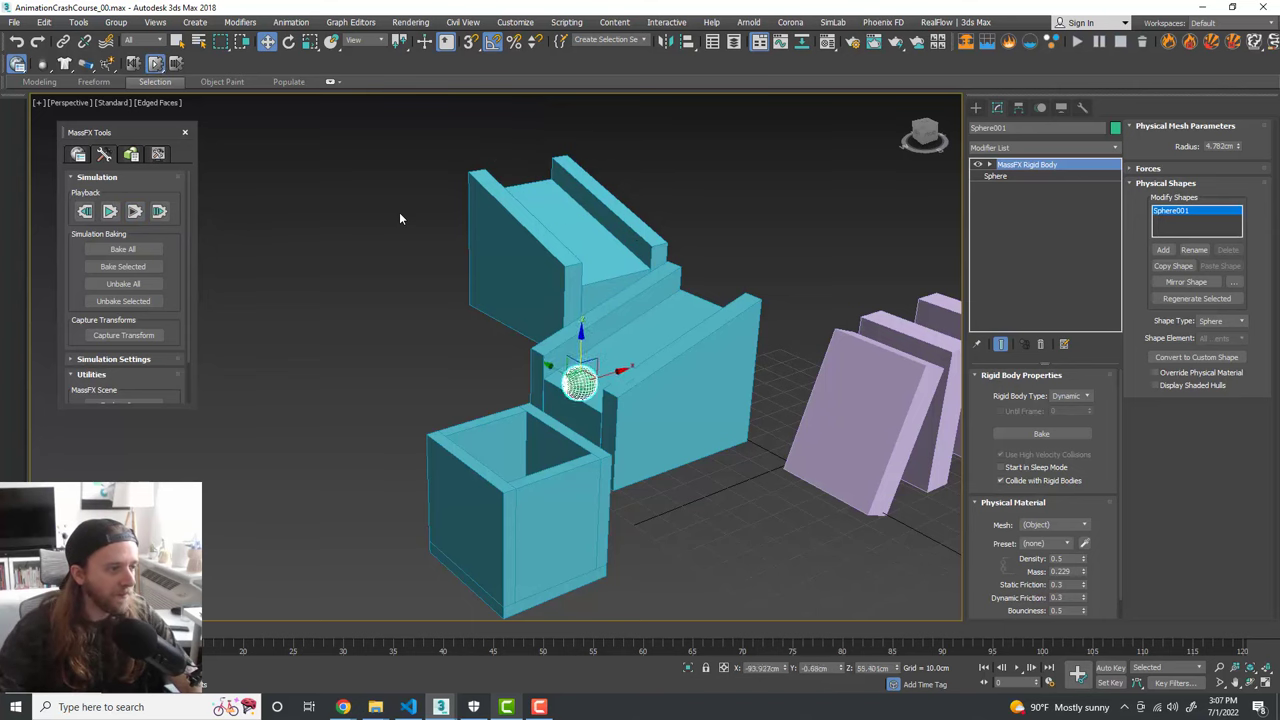
click(113, 213)
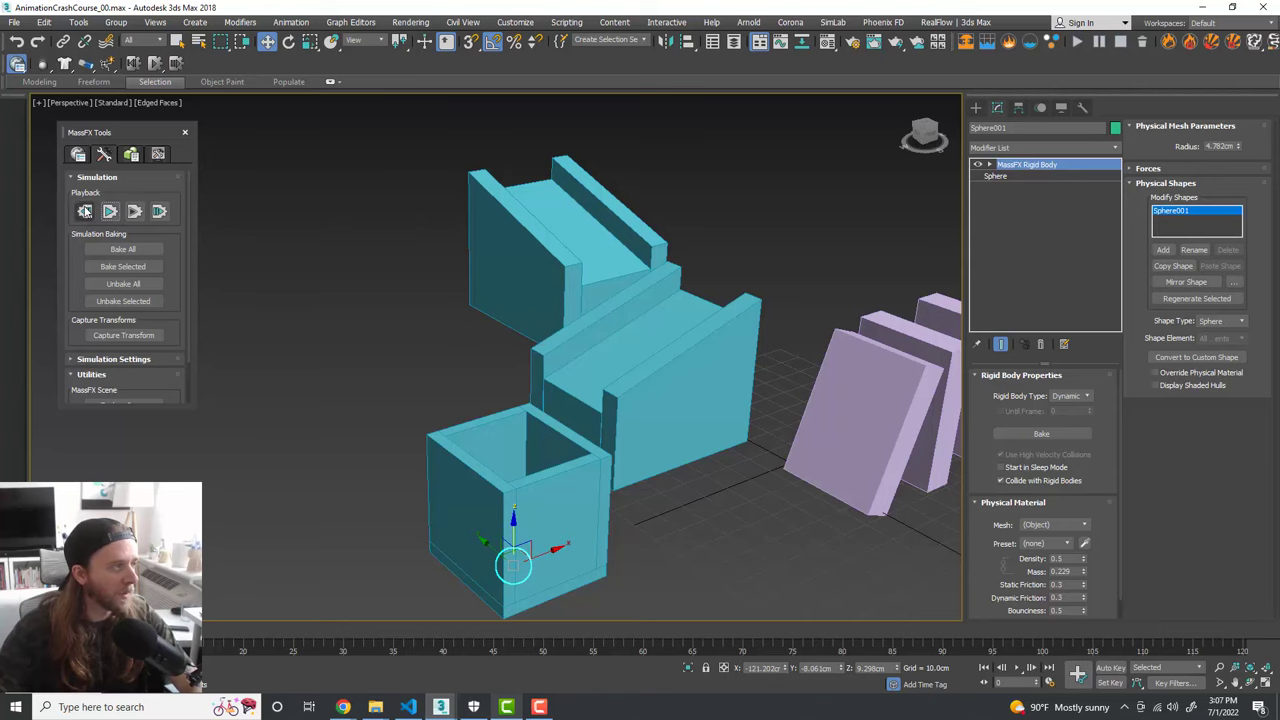
click(85, 212)
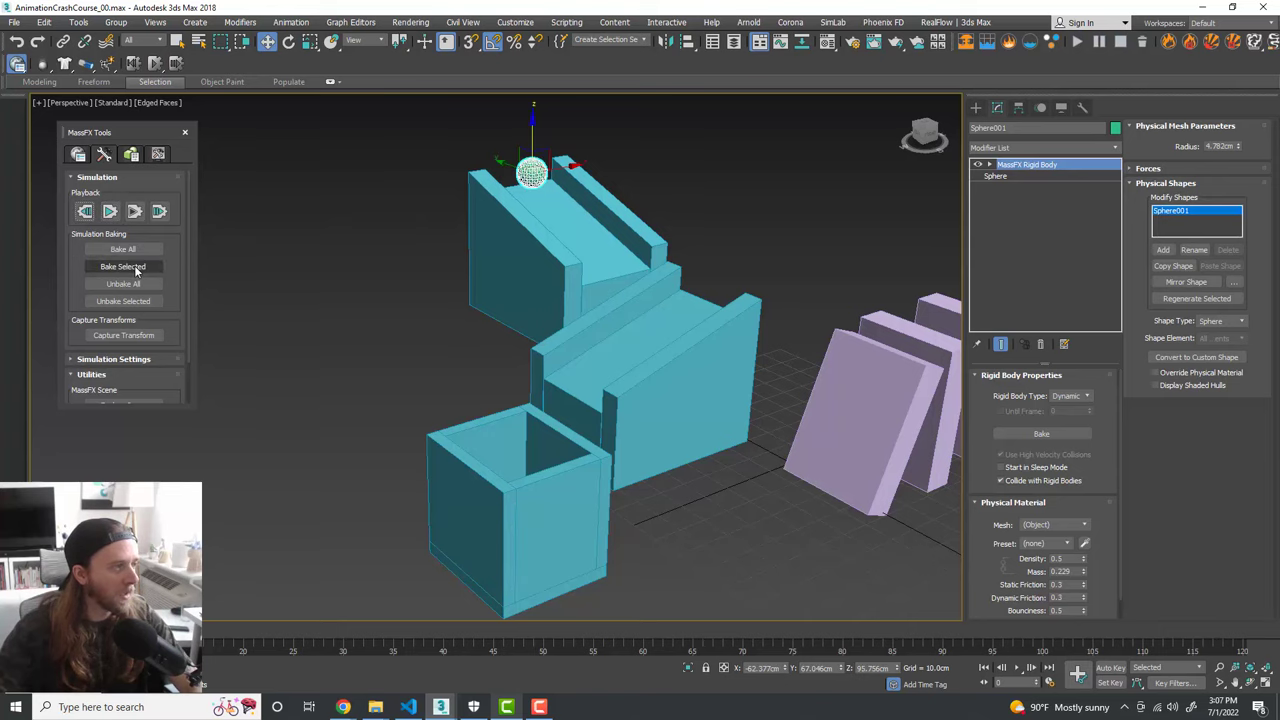
Step: Bake the selected ball's simulation, scrub the timeline back to frame 0, and deselect the ball
click(134, 268)
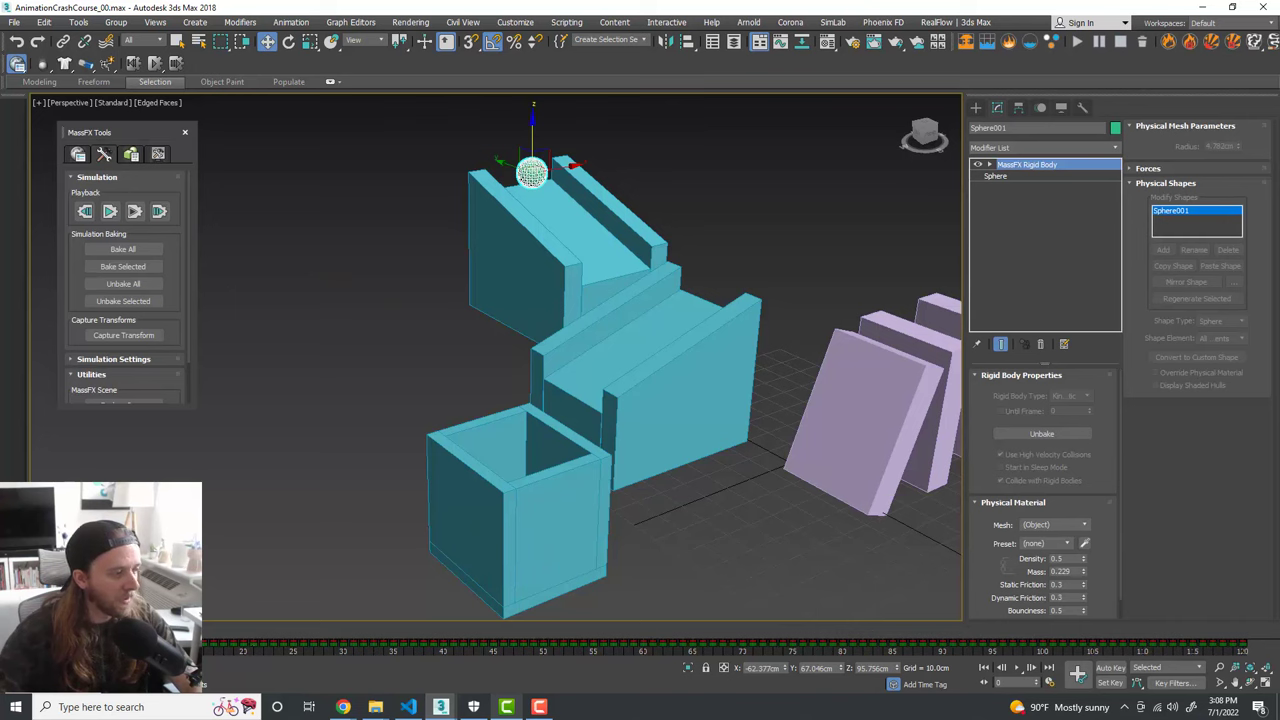
drag(85, 630, 40, 632)
key(w)
scroll(567, 433, down, 3)
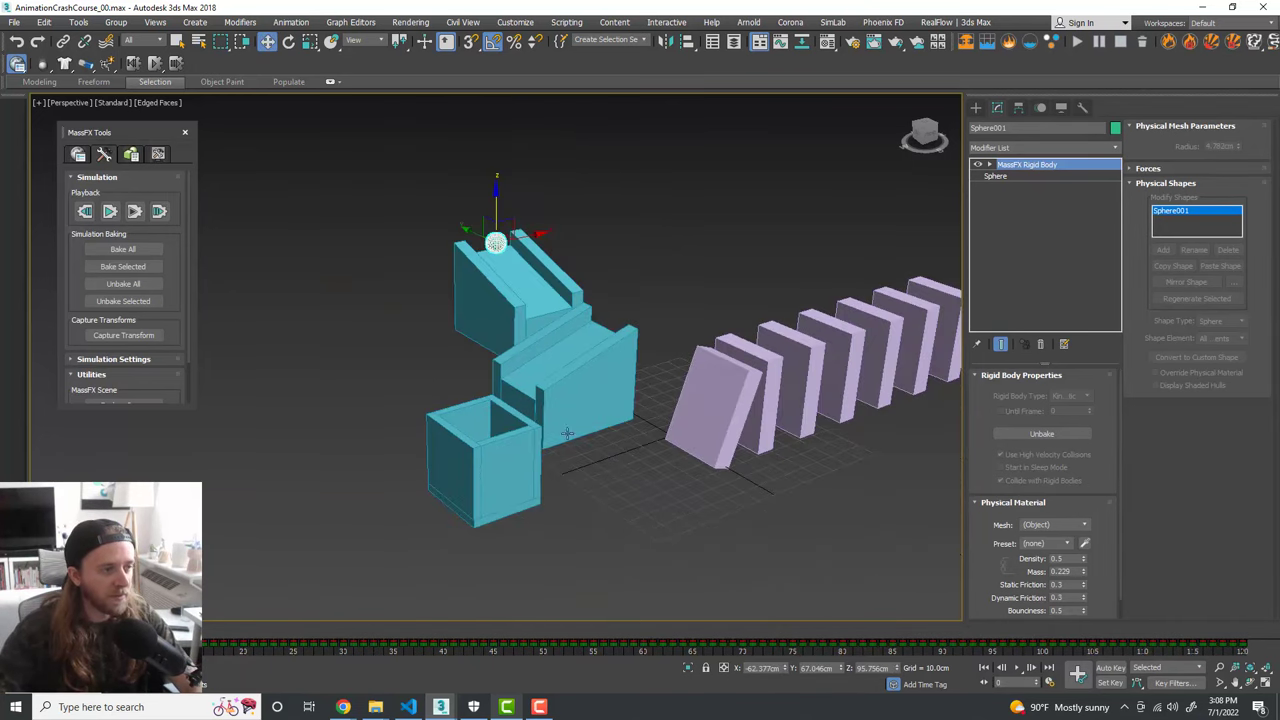
alt+middle_drag(567, 432, 615, 476)
click(614, 483)
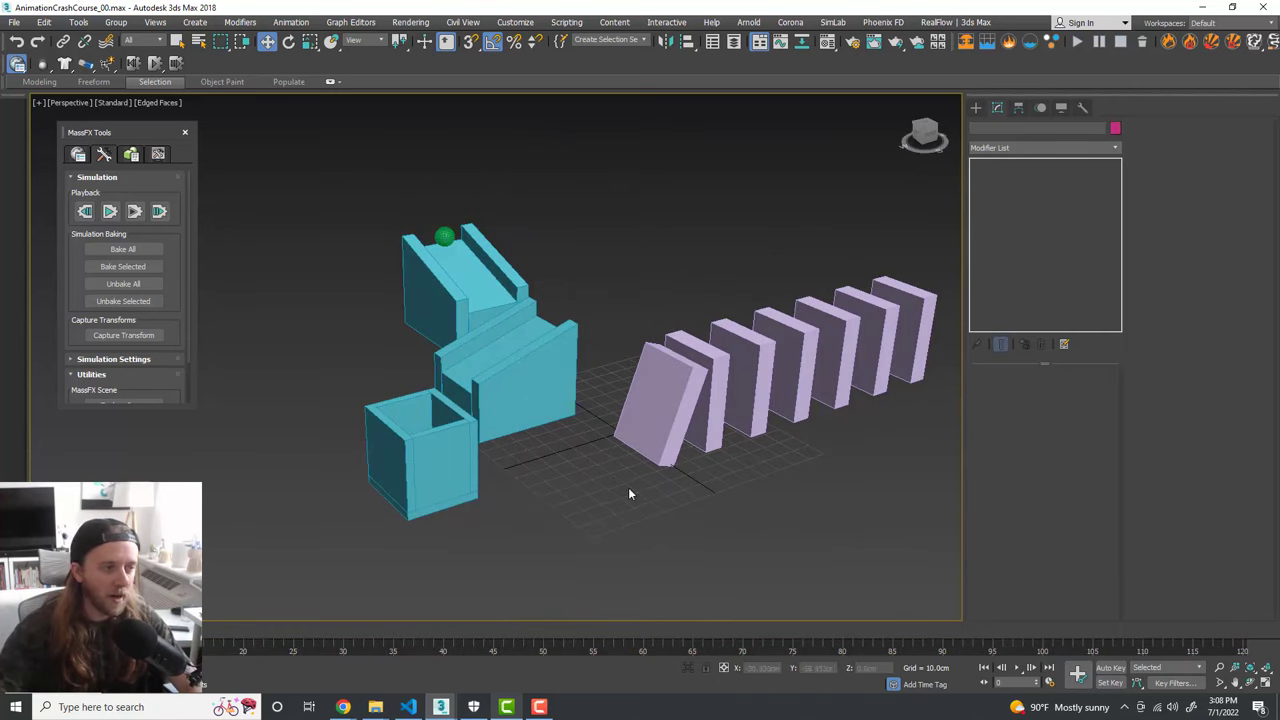
alt+middle_drag(629, 491, 685, 510)
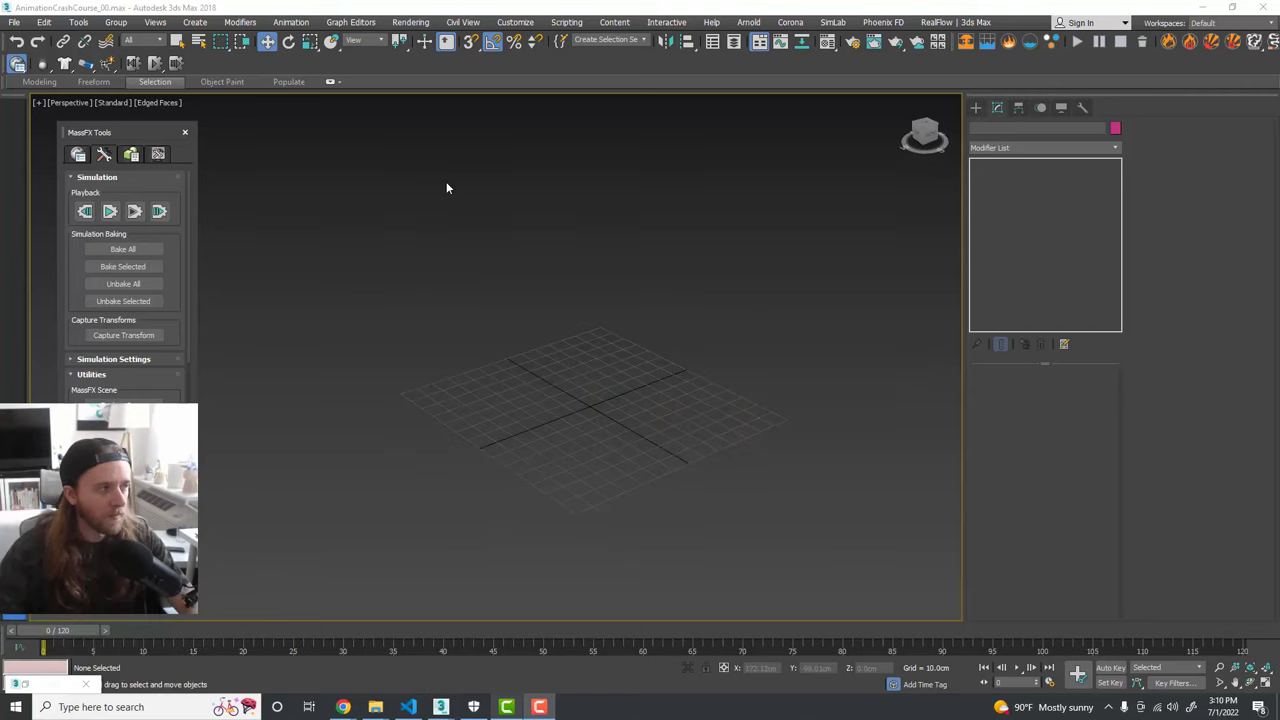
Step: Close the MassFX Tools window and create a sphere raised about 31 cm above the grid's center
click(185, 133)
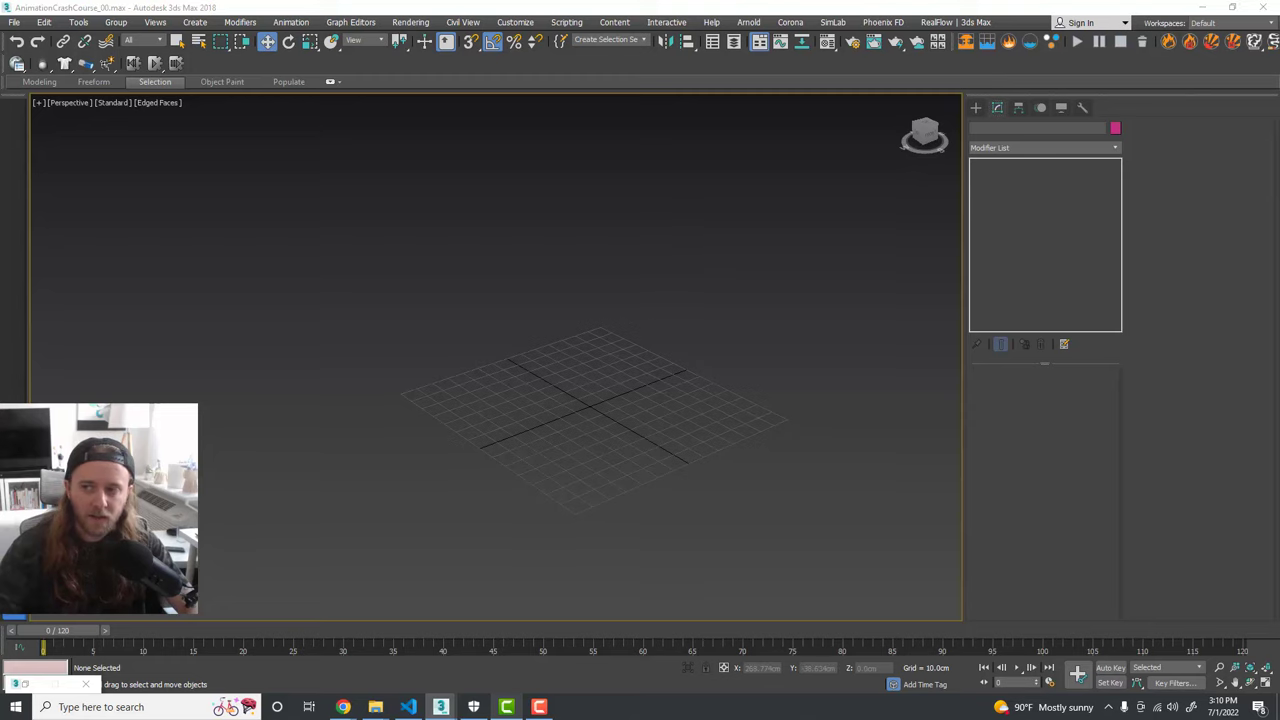
middle_drag(612, 384, 601, 376)
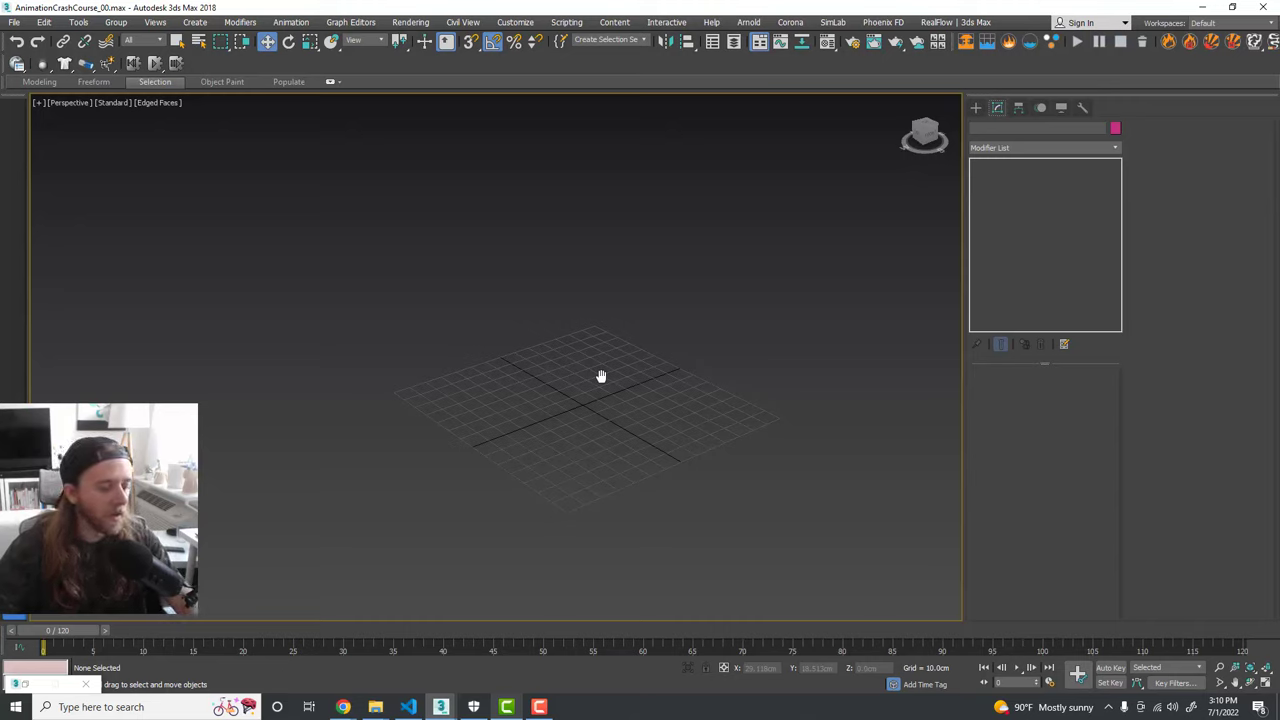
scroll(668, 404, up, 3)
middle_drag(682, 412, 646, 374)
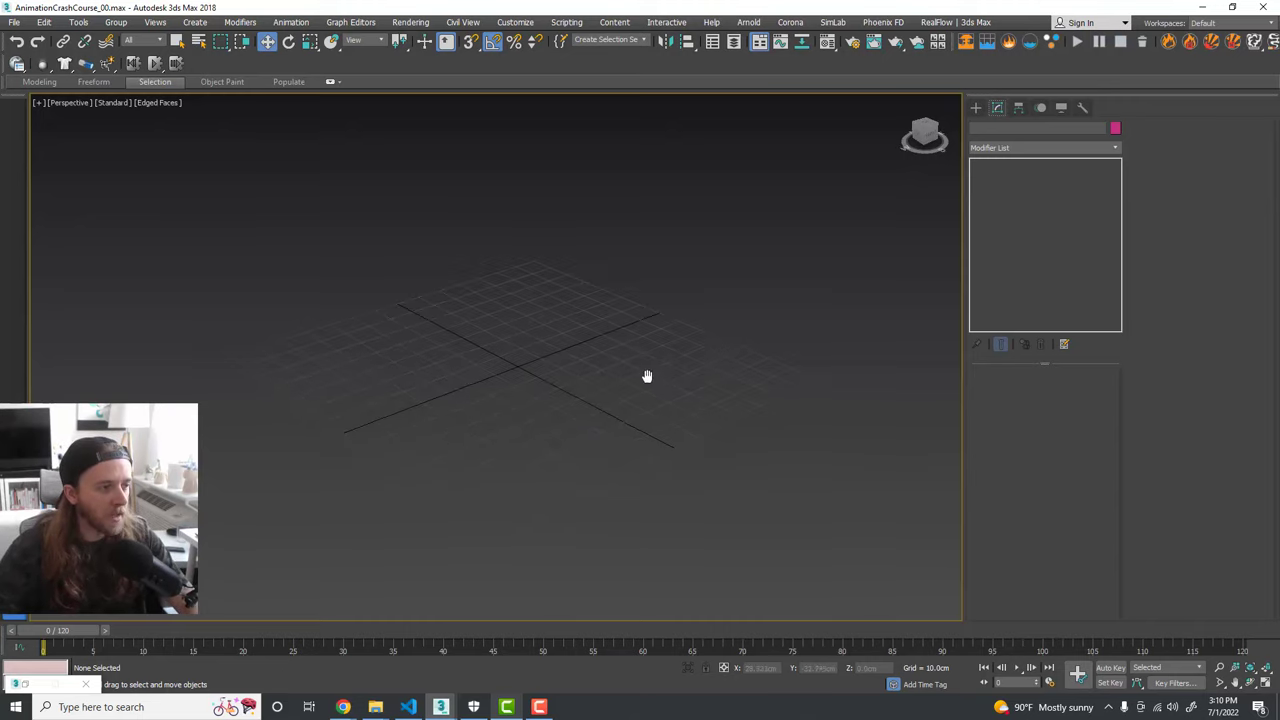
click(976, 107)
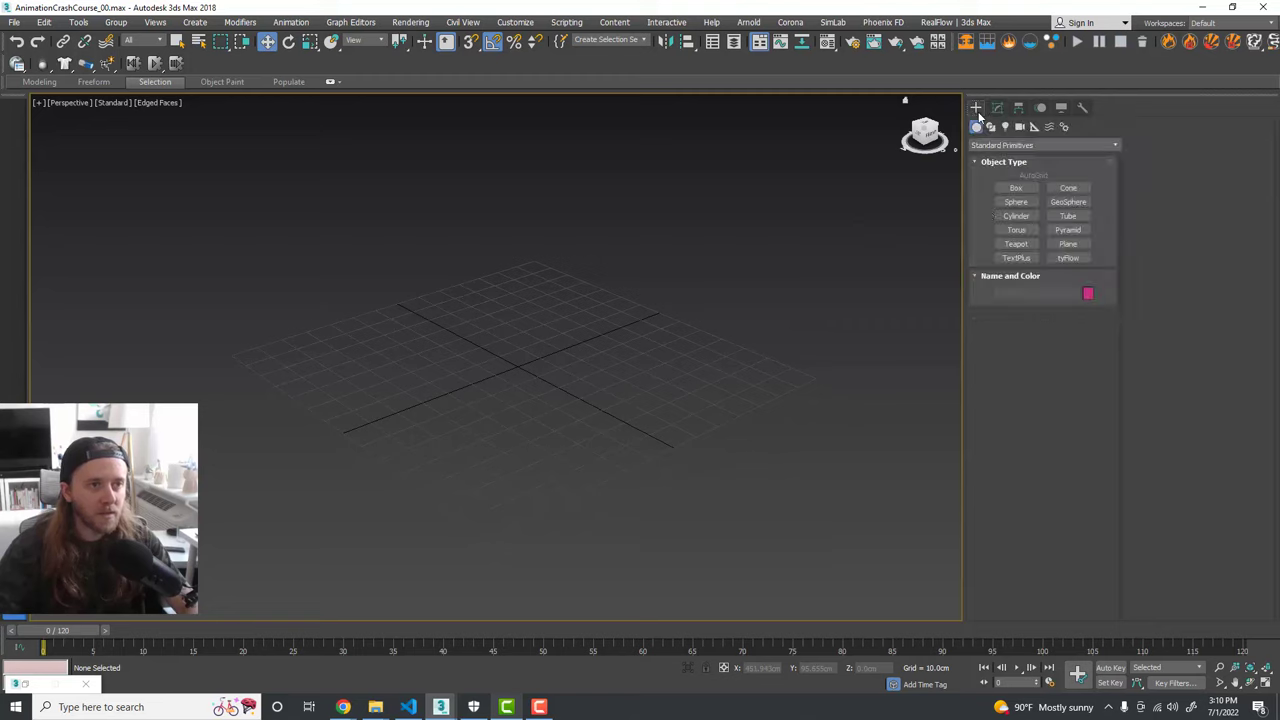
click(1017, 203)
drag(517, 369, 520, 243)
key(w)
mouse_move(570, 350)
alt+middle_down()
mouse_move(616, 321)
mouse_move(554, 322)
mouse_move(577, 369)
mouse_move(592, 360)
alt+middle_up()
click(577, 369)
Step: Center the new sphere on the origin in the Top view by setting its X and Y positions to 0
key(alt+w)
key(alt+w)
scroll(580, 353, up, 5)
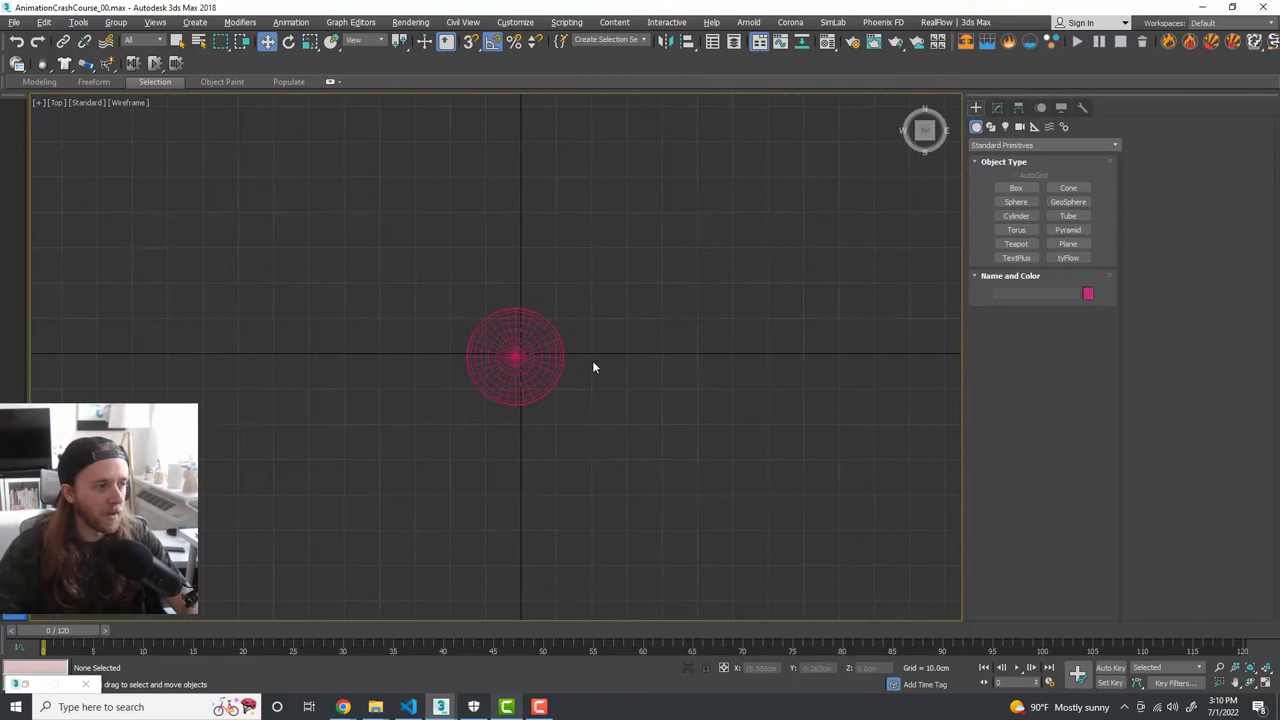
click(556, 350)
right_click(785, 668)
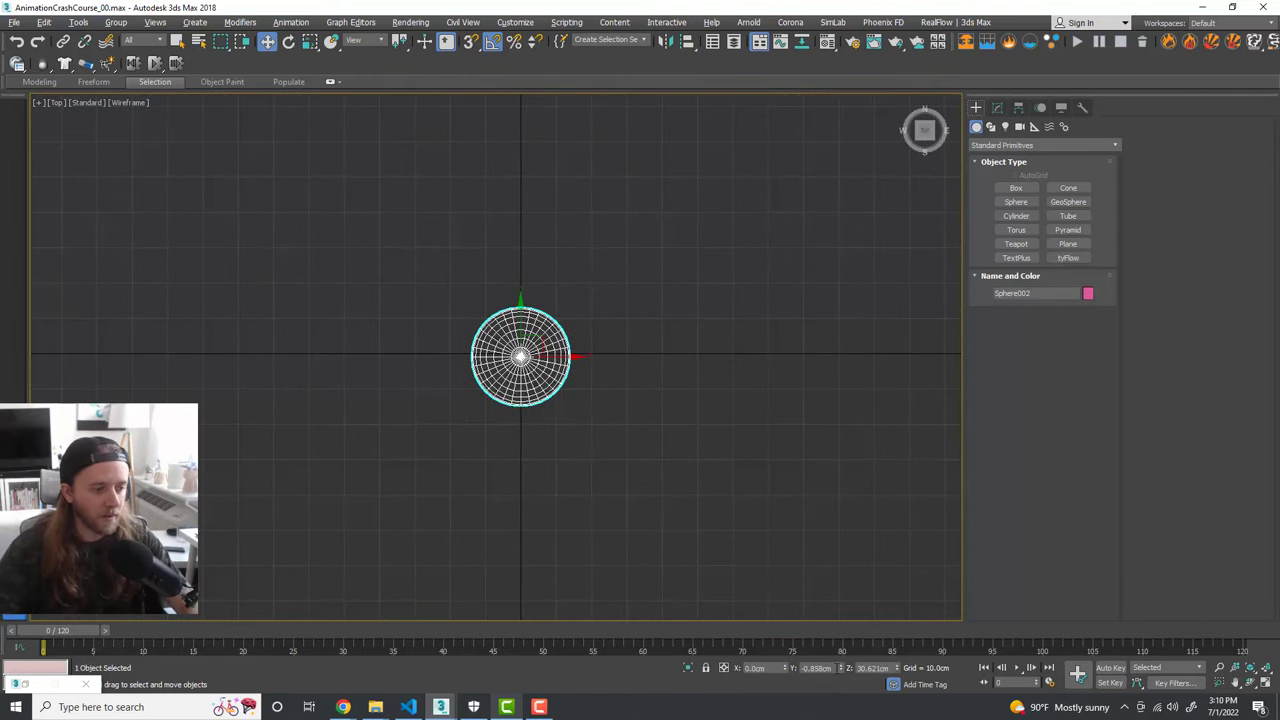
right_click(840, 668)
middle_drag(693, 471, 682, 464)
click(644, 425)
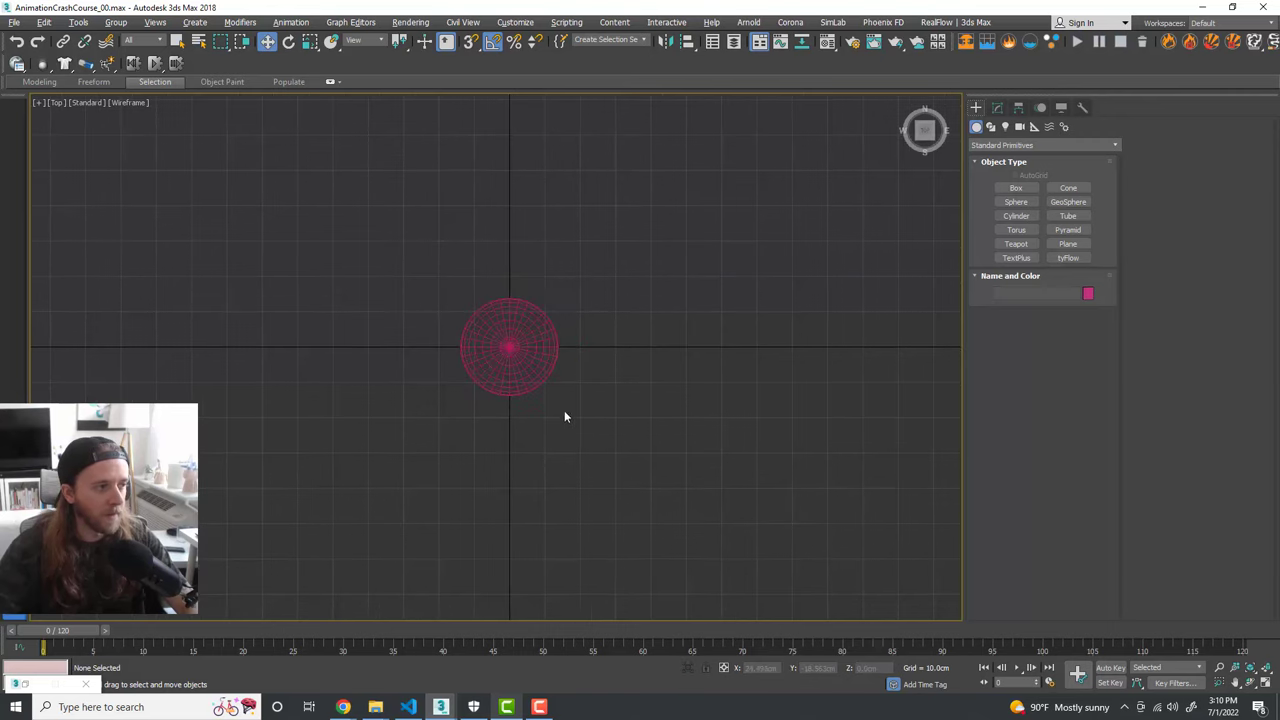
Step: Create a plane about 122 by 128 cm around the sphere in the Top view
key(ctrl+a)
key(alt+w)
right_click(728, 470)
key(alt+w)
key(alt+w)
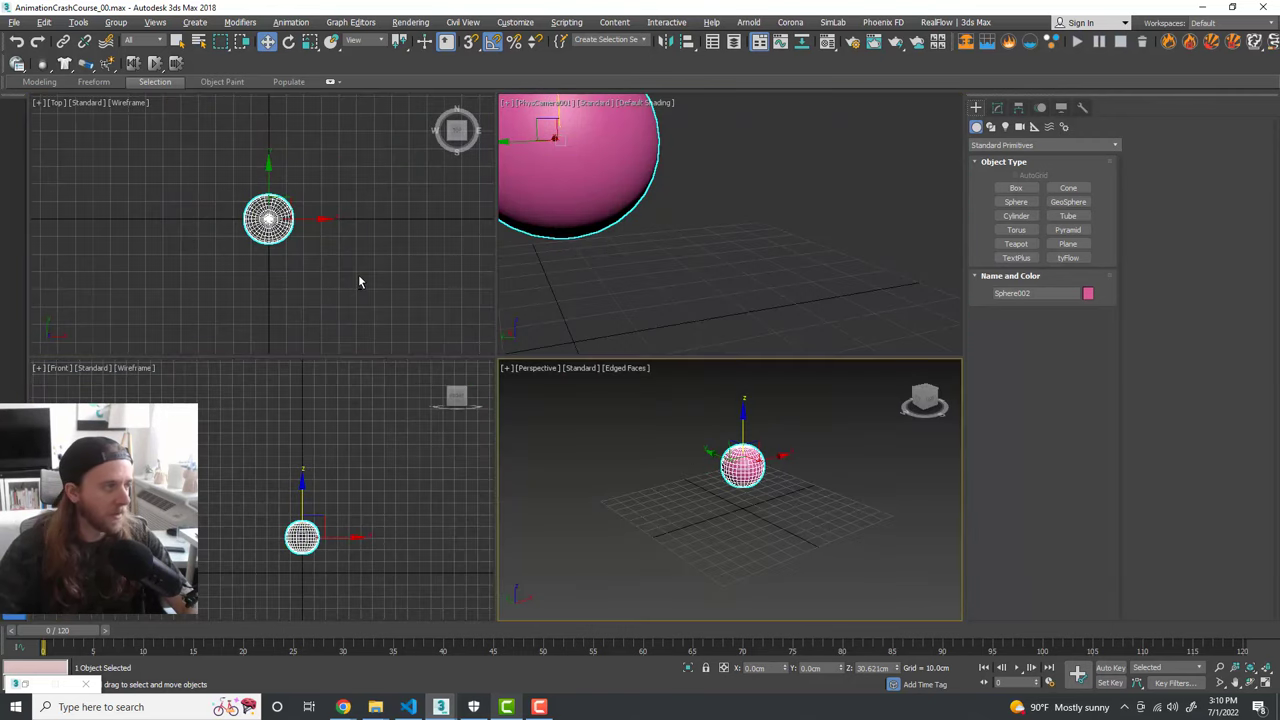
right_click(357, 280)
key(alt+w)
click(714, 366)
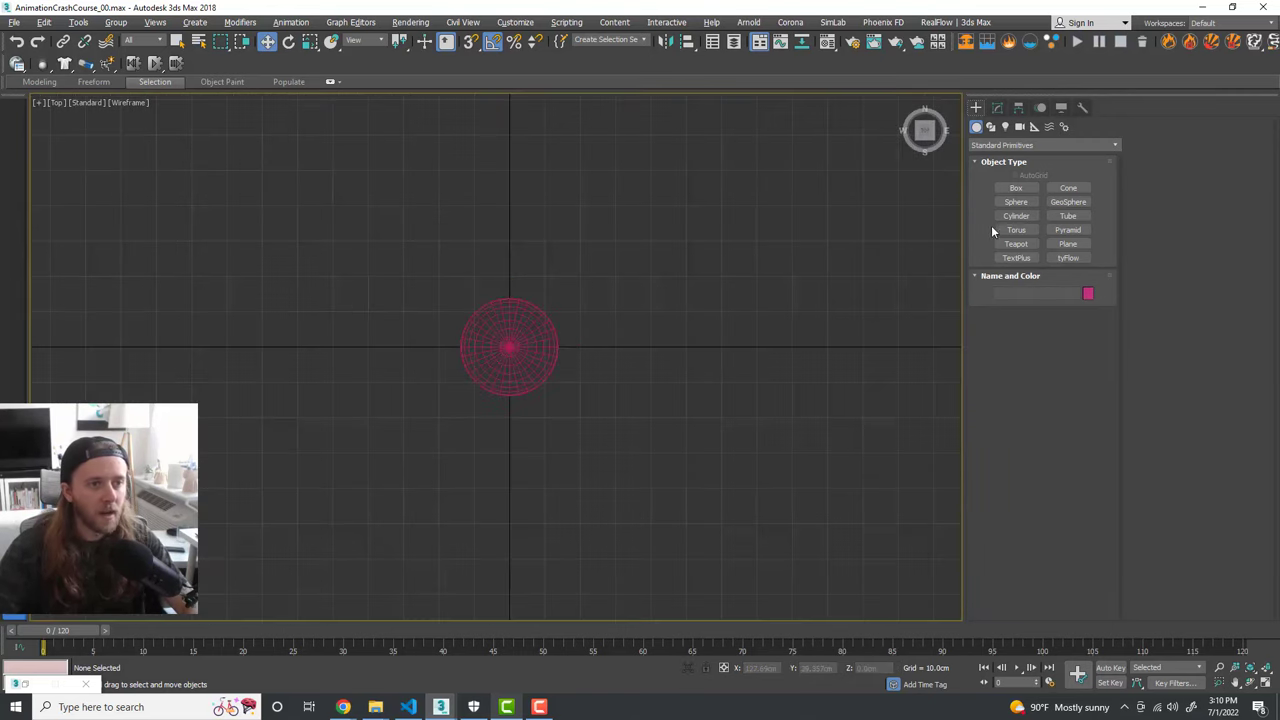
click(1066, 244)
scroll(556, 309, down, 1)
drag(410, 219, 731, 526)
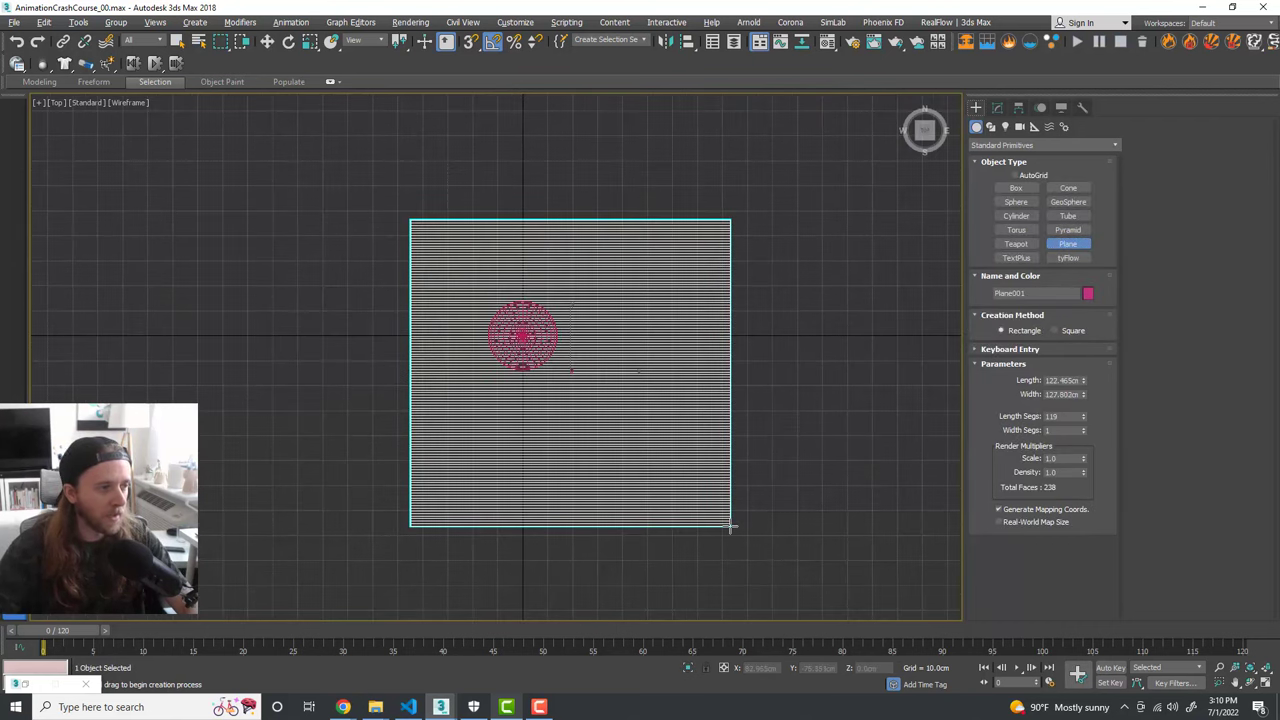
right_click(763, 456)
Step: Center the plane on the origin by setting its X and Y positions to 0
middle_drag(709, 437, 711, 411)
right_click(786, 670)
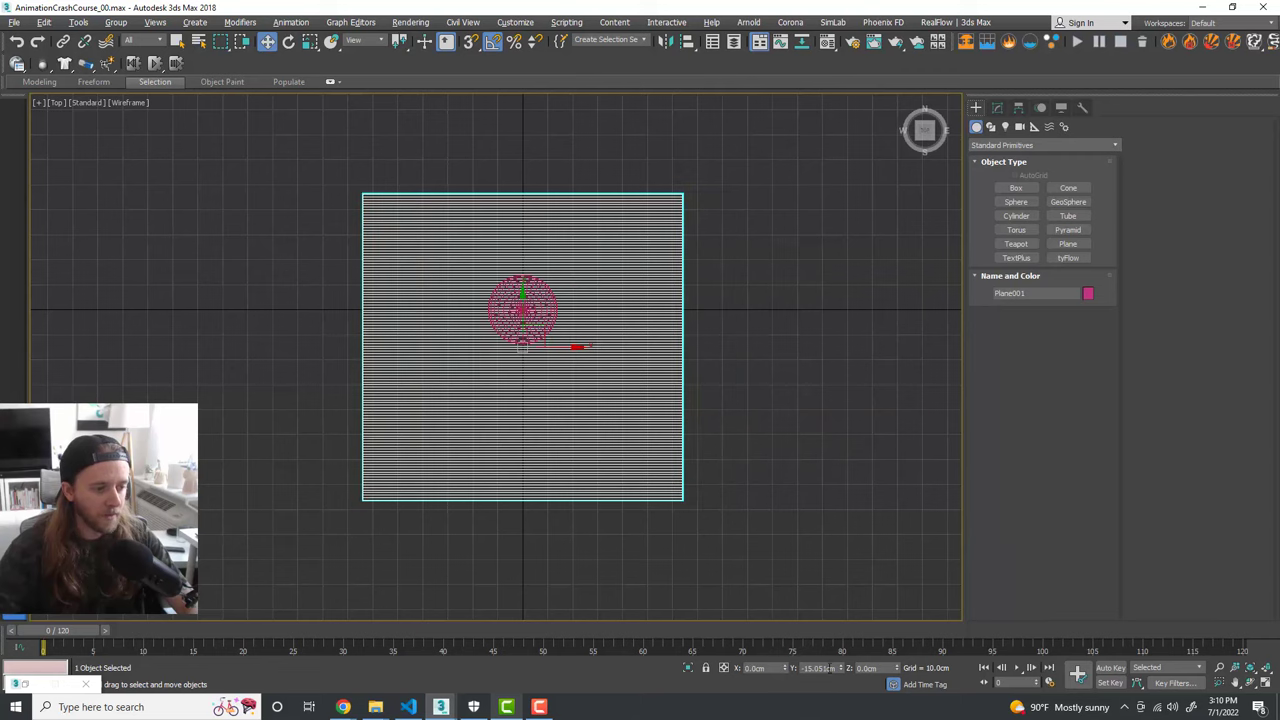
right_click(843, 670)
Step: Raise the plane above the sphere in the Perspective view to a height of about 58 cm
key(alt+w)
key(alt+w)
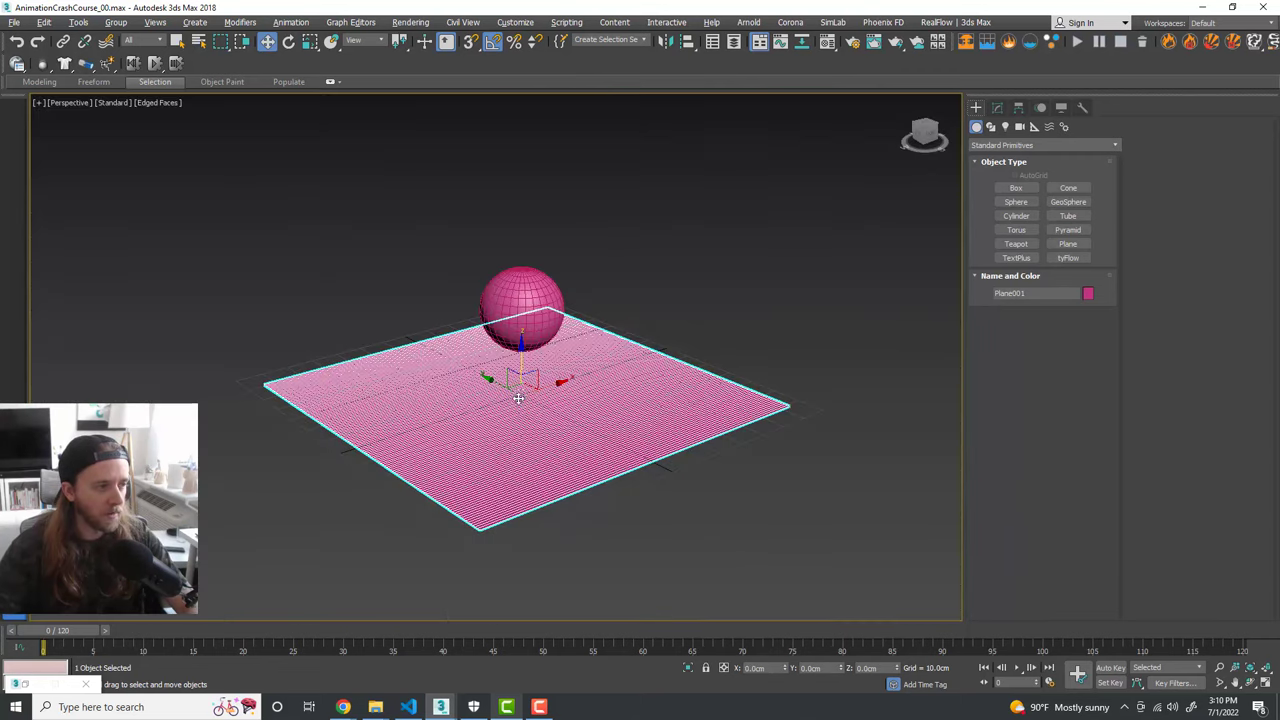
drag(518, 355, 522, 214)
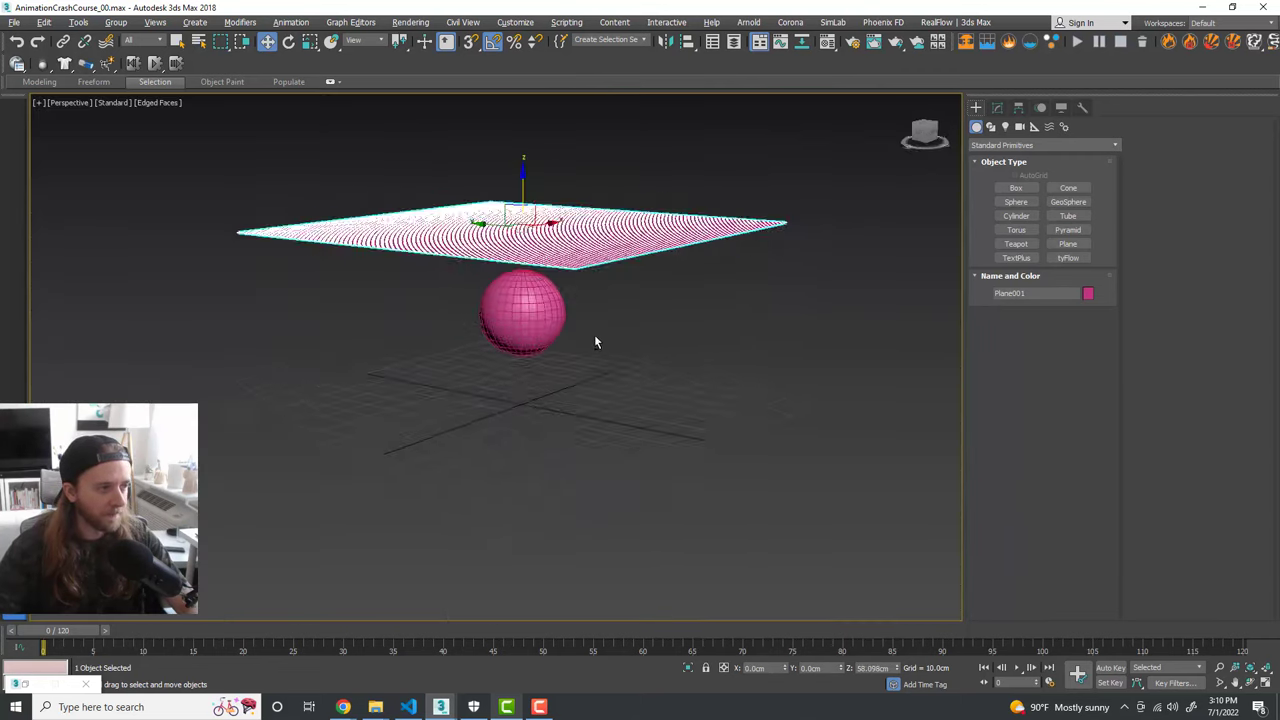
alt+middle_drag(593, 349, 574, 366)
Step: Subdivide the plane by setting its length segments and width segments to 50 each
scroll(580, 294, up, 3)
alt+middle_drag(586, 294, 583, 289)
middle_drag(583, 289, 849, 257)
click(997, 107)
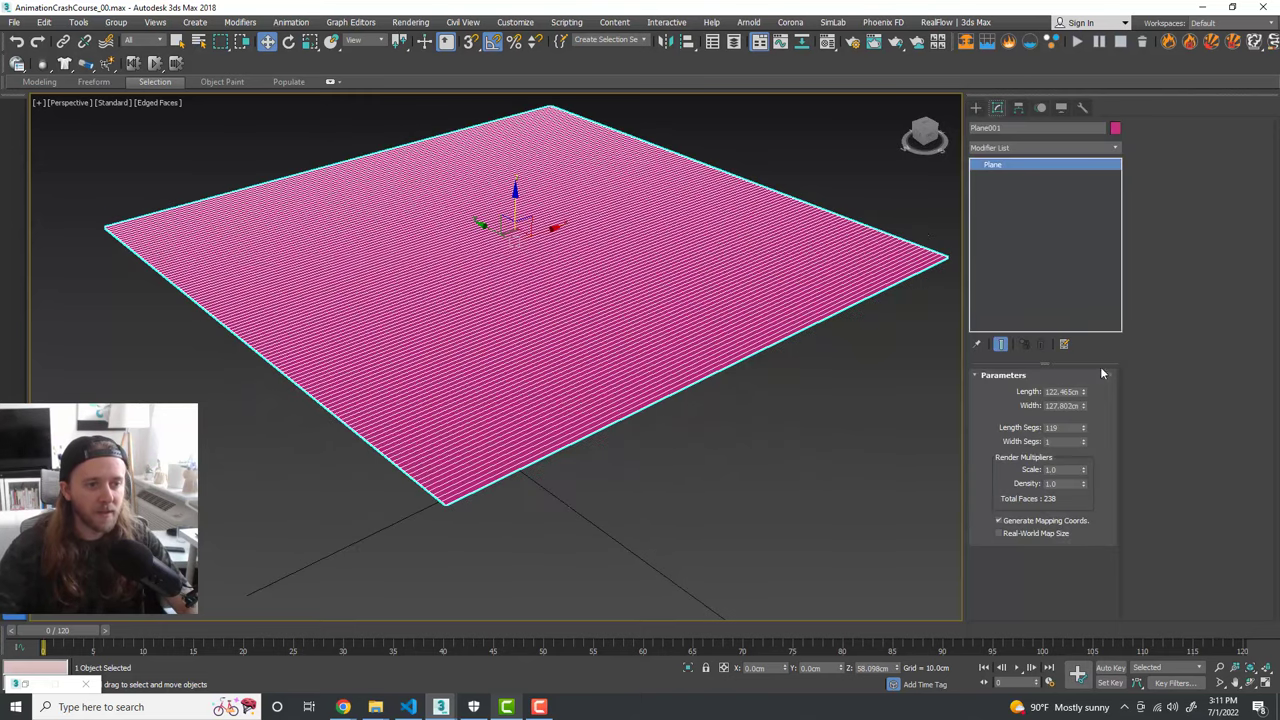
right_click(1083, 428)
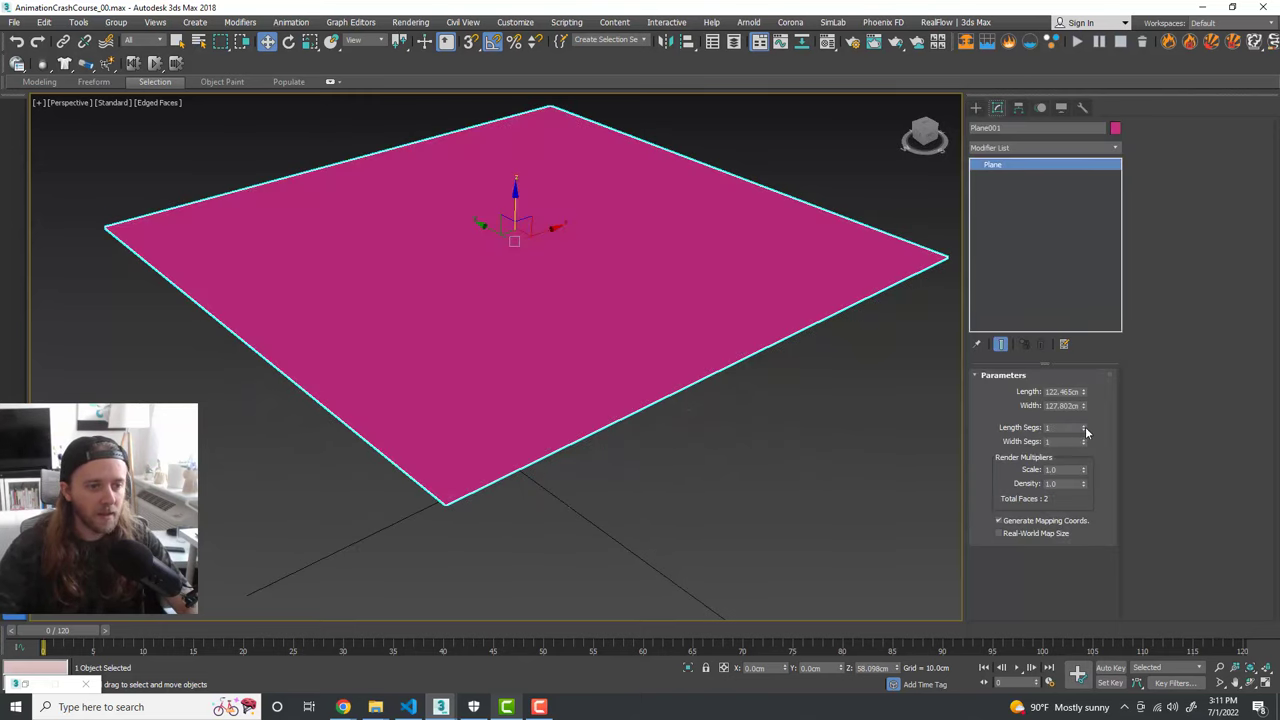
drag(1084, 427, 1075, 388)
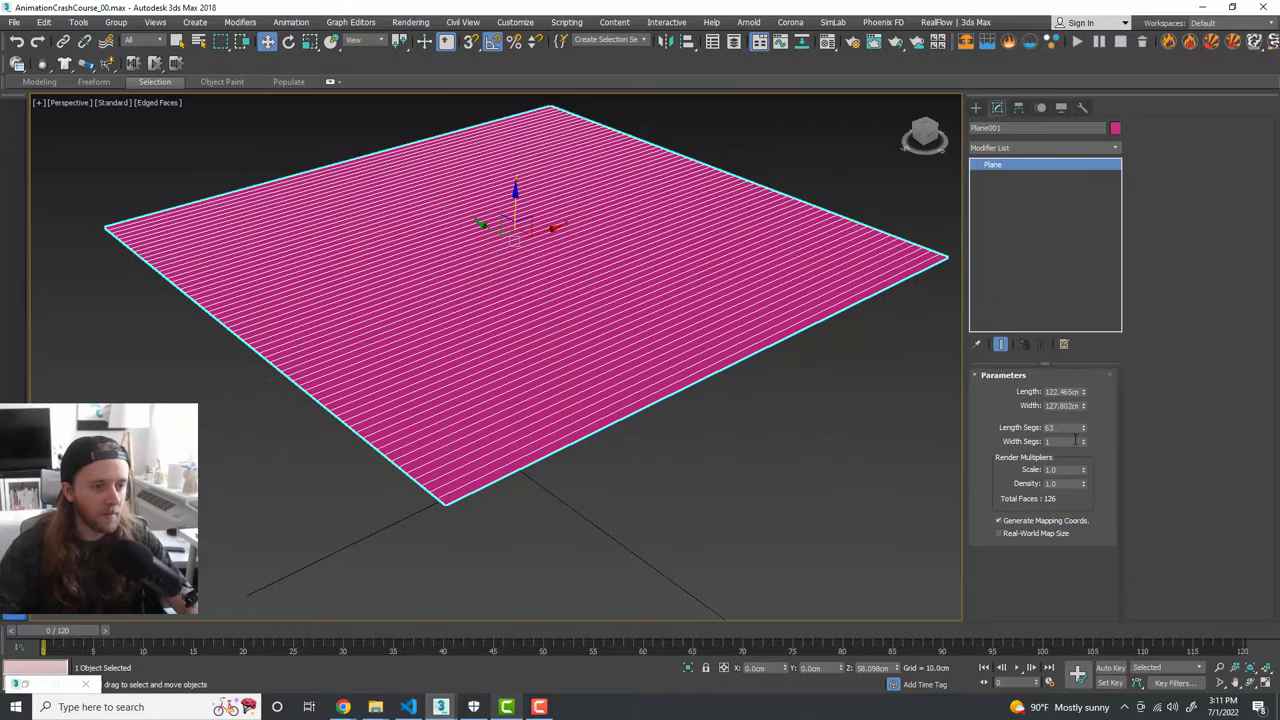
drag(1083, 443, 1071, 427)
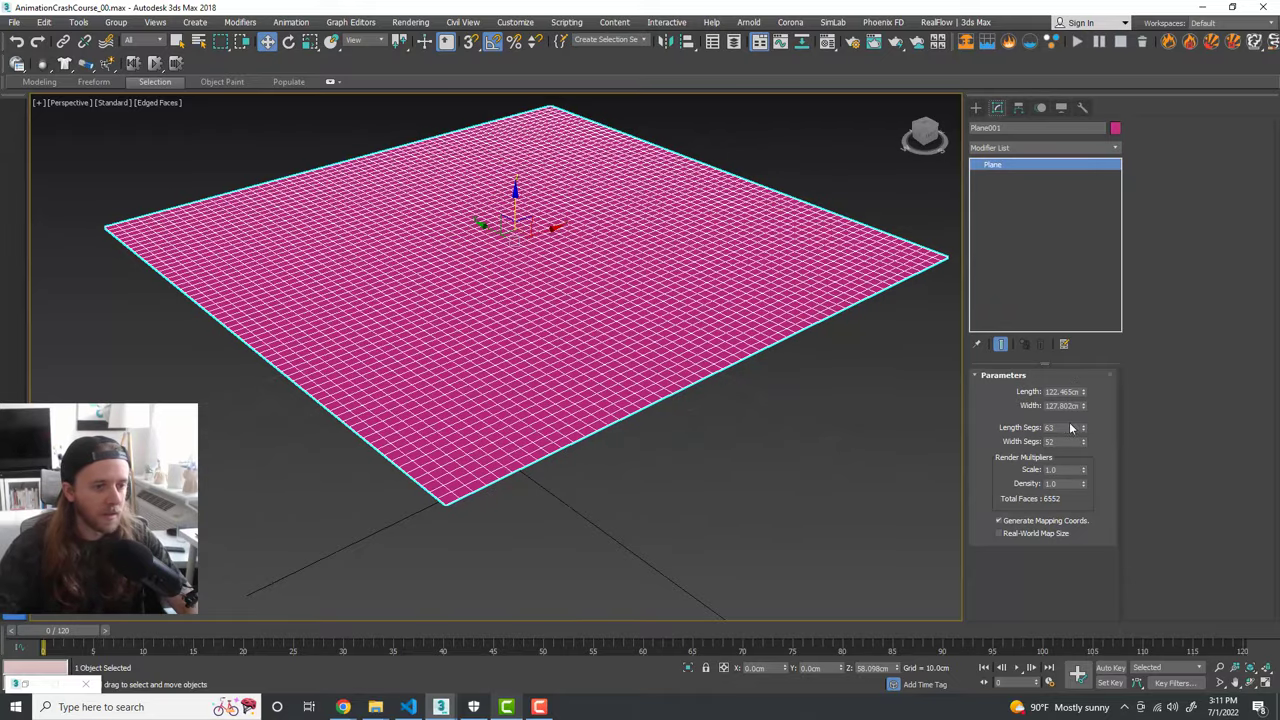
double_click(1067, 427)
text(50)
key(Tab)
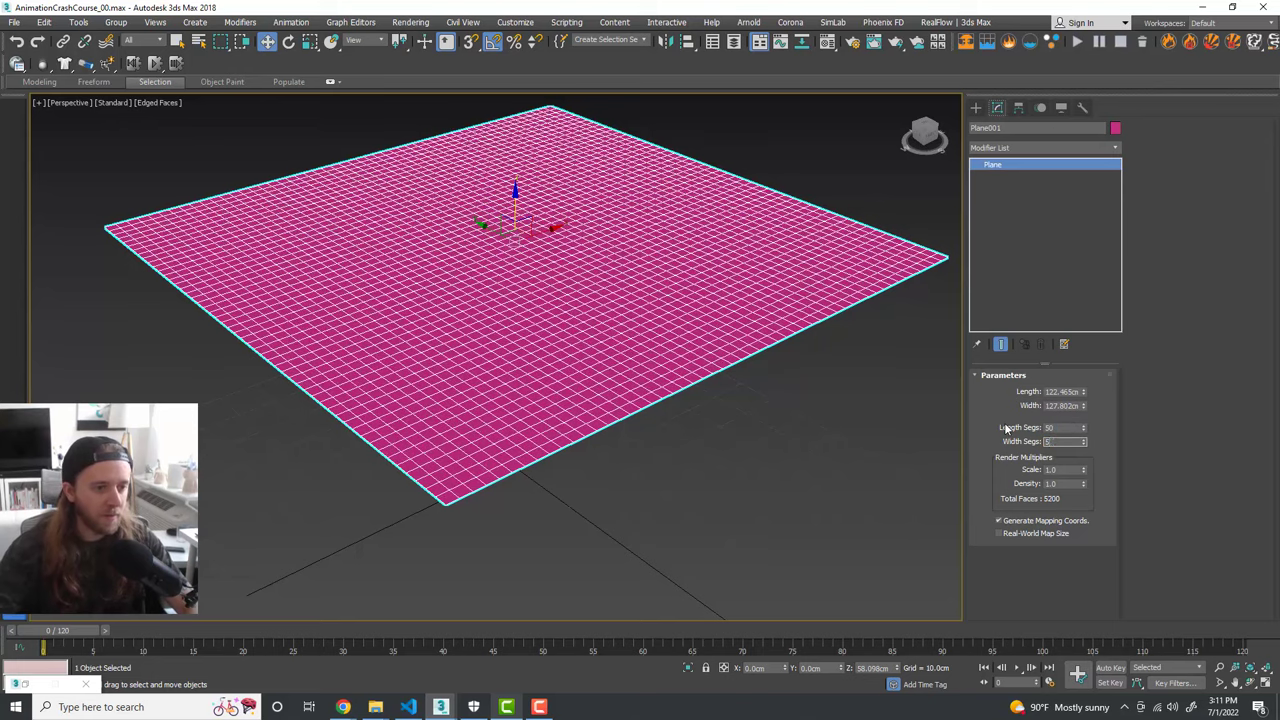
text(50)
key(Tab)
Step: Lower the plane to about 54 cm, just above the sphere, and change its object color to light blue
alt+middle_drag(710, 437, 752, 402)
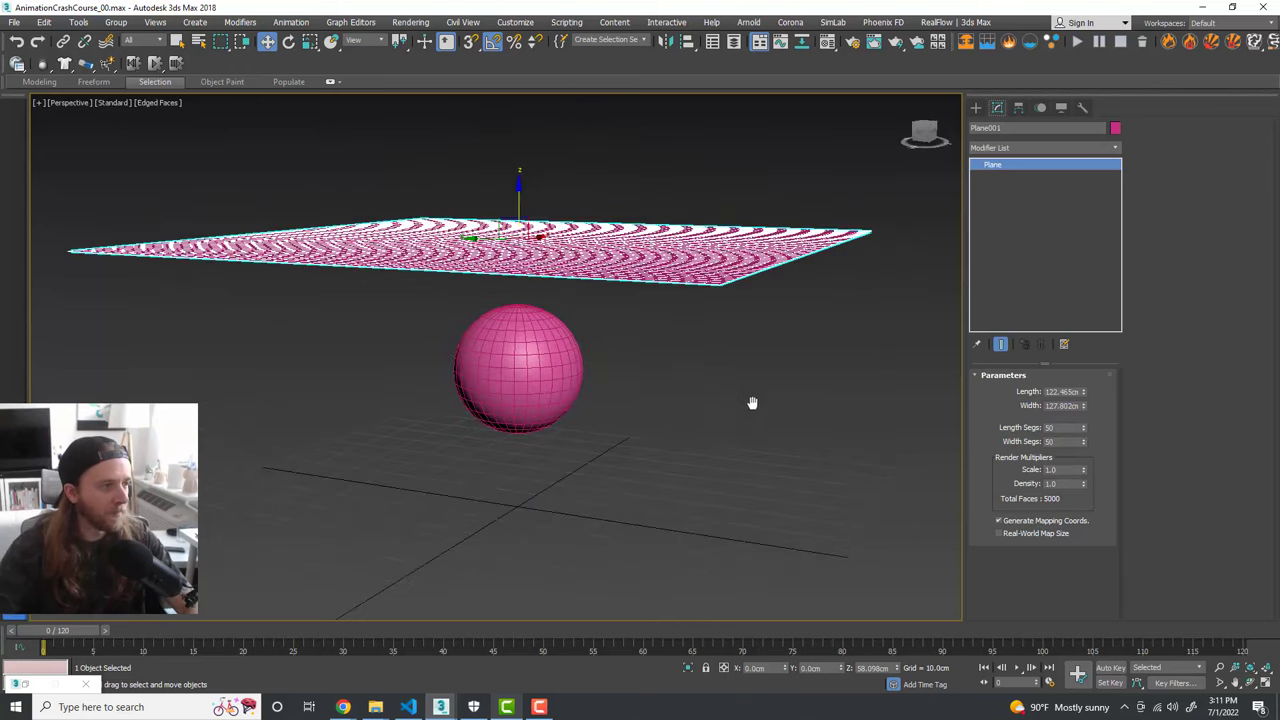
drag(525, 205, 680, 252)
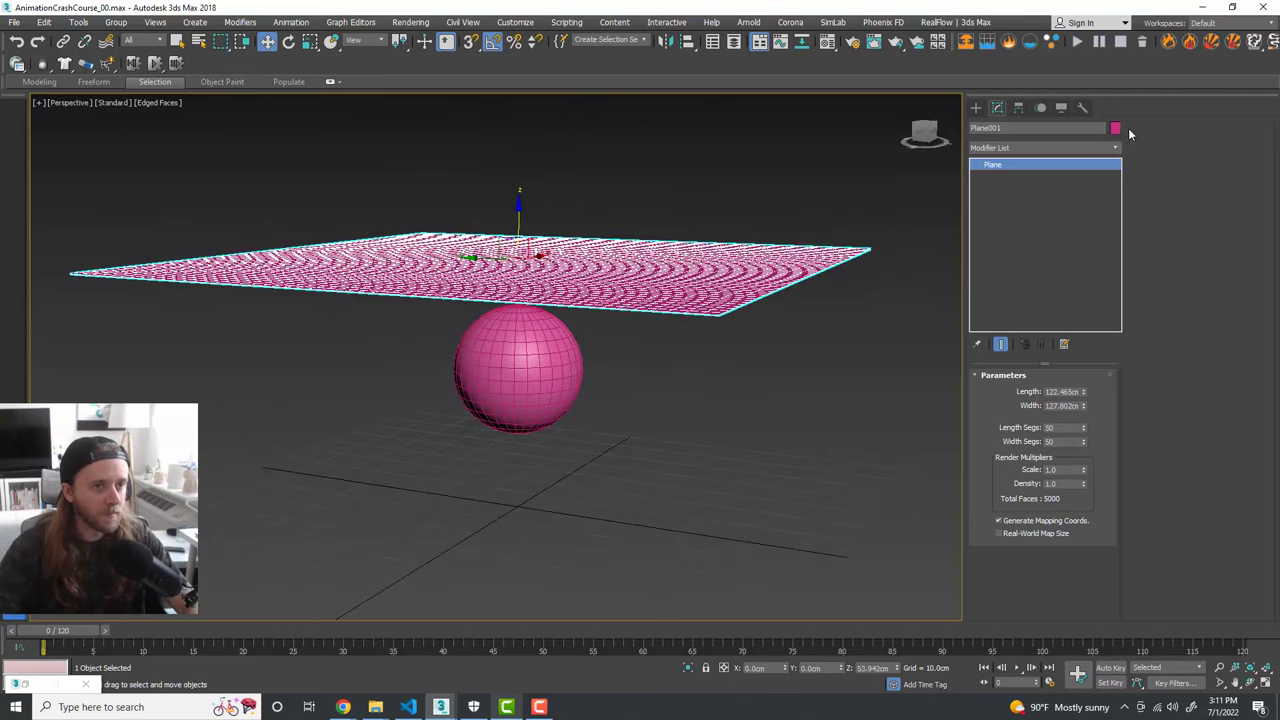
click(1115, 128)
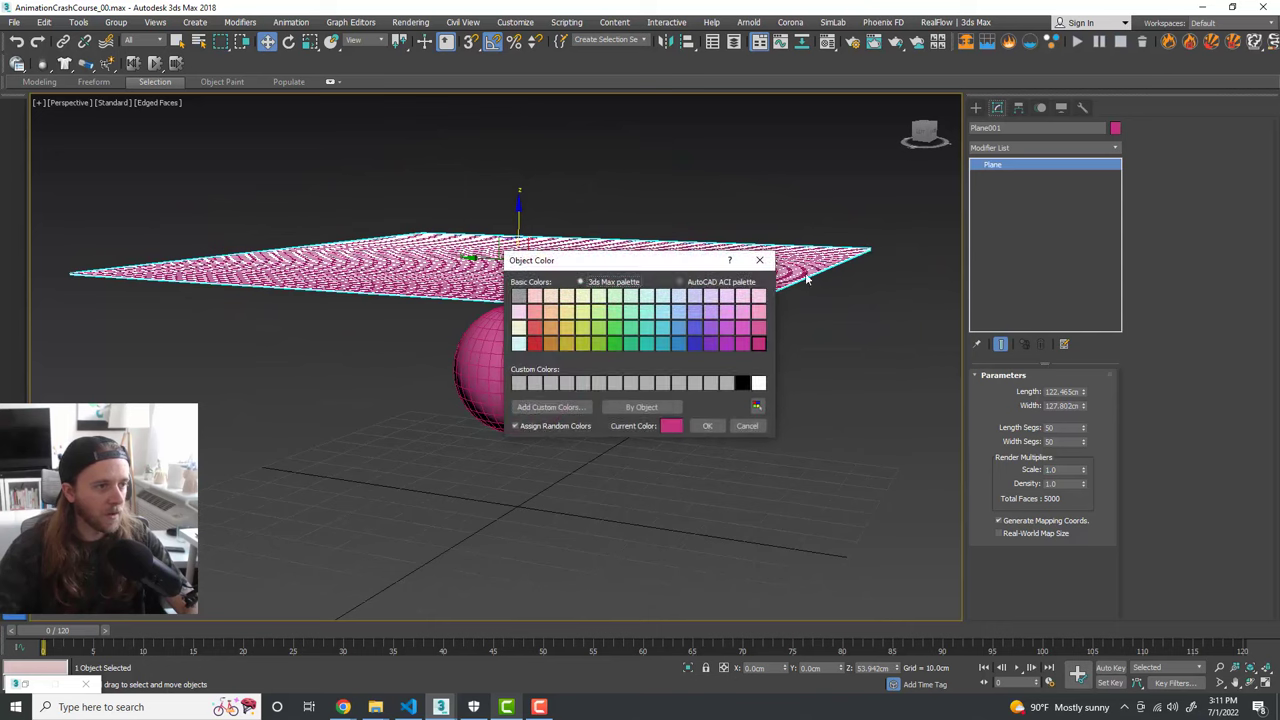
click(663, 312)
click(707, 426)
click(760, 426)
Step: Apply a Cloth modifier to the light blue plane
scroll(671, 388, down, 4)
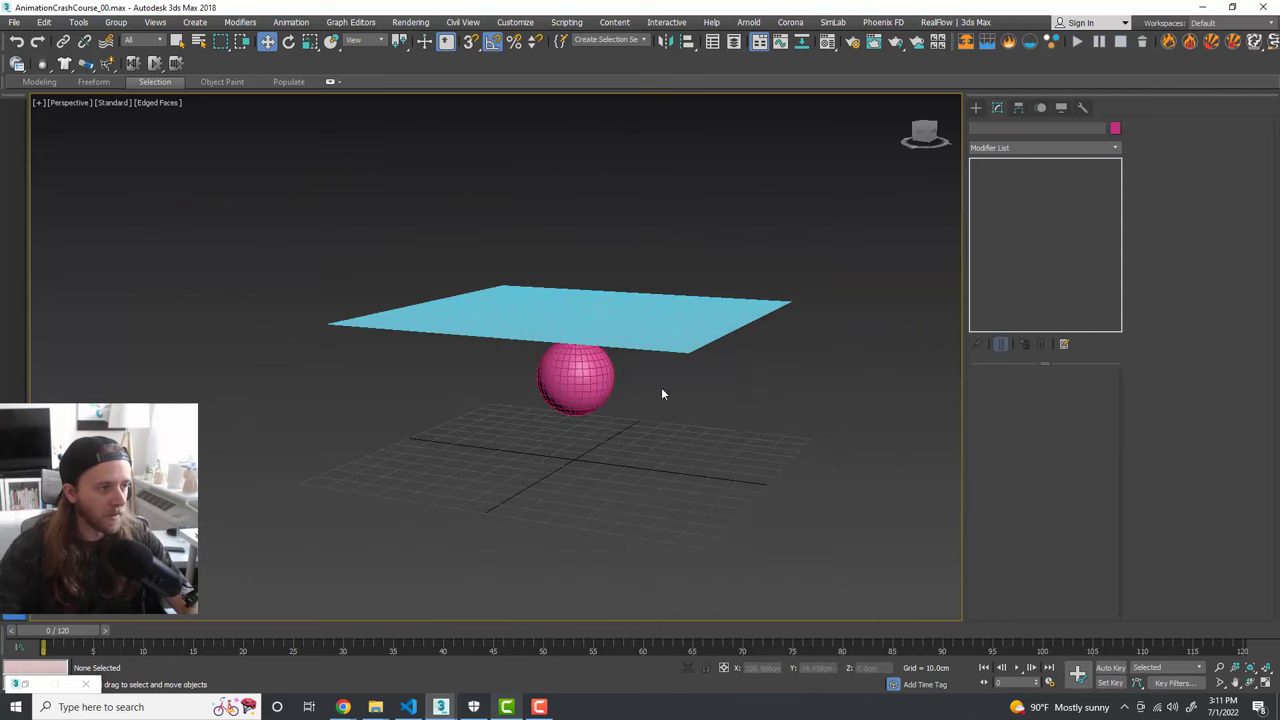
mouse_move(661, 389)
alt+middle_down()
mouse_move(746, 419)
mouse_move(735, 416)
mouse_move(720, 449)
mouse_move(686, 397)
mouse_move(645, 385)
alt+middle_up()
click(592, 318)
scroll(612, 320, up, 2)
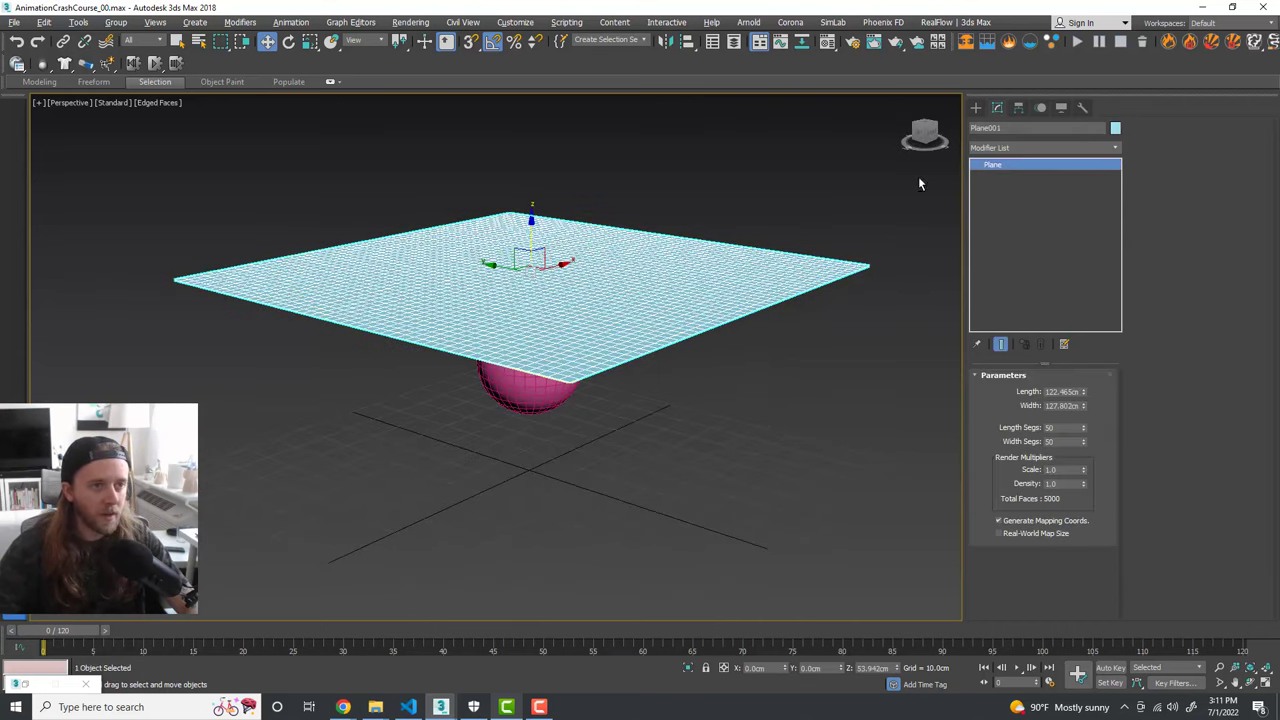
click(1062, 148)
scroll(1058, 225, down, 8)
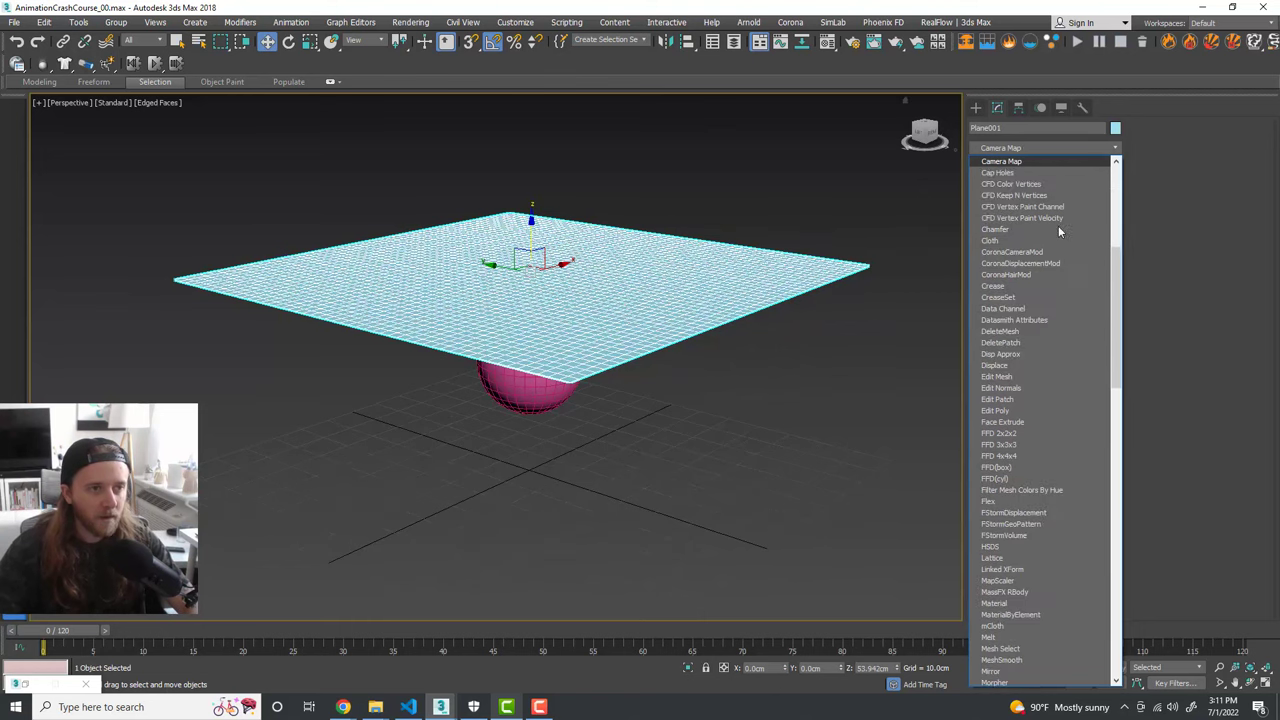
click(1043, 240)
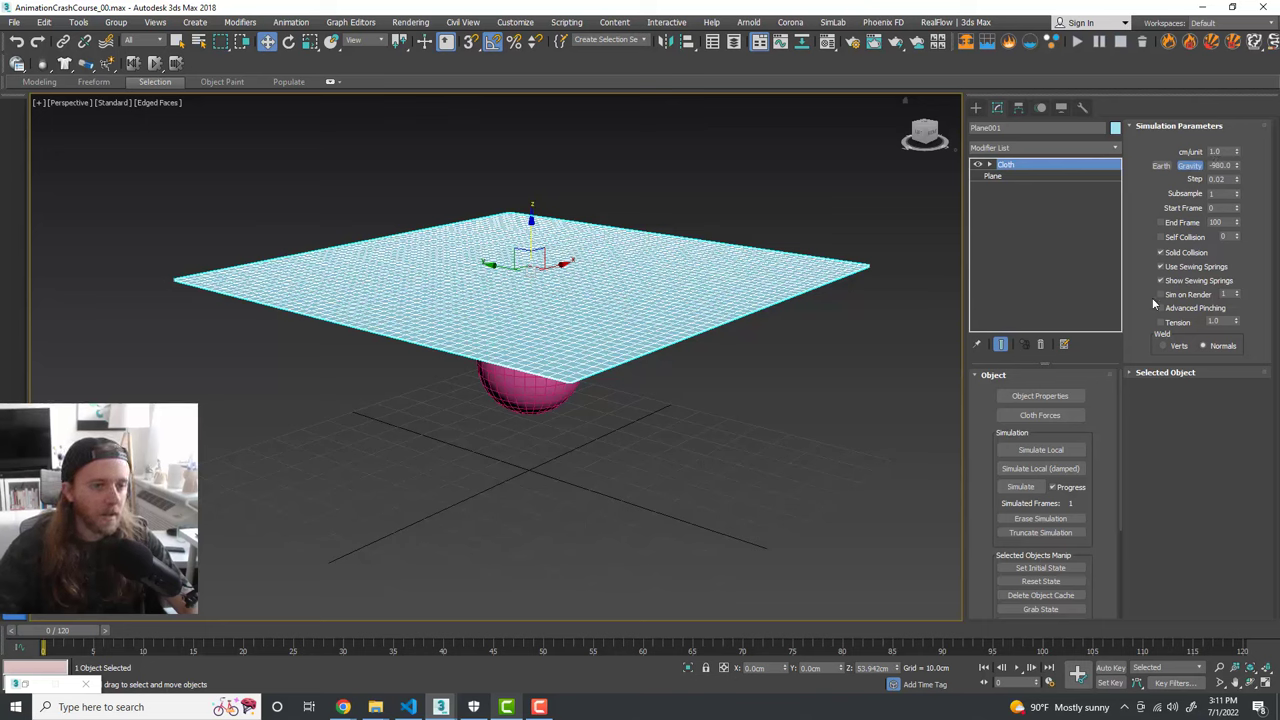
Step: Examine the Cloth modifier's simulation parameters and the plane's entry in its object properties
click(1168, 372)
click(1180, 238)
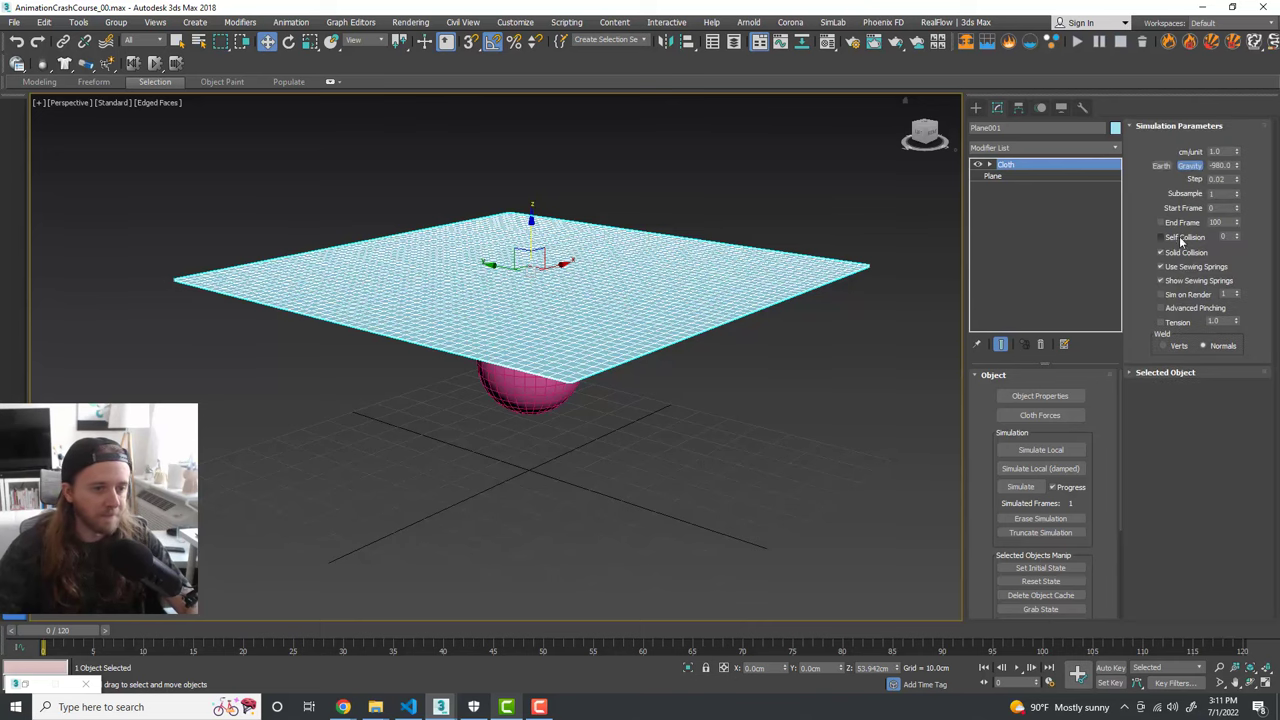
drag(1100, 437, 1091, 491)
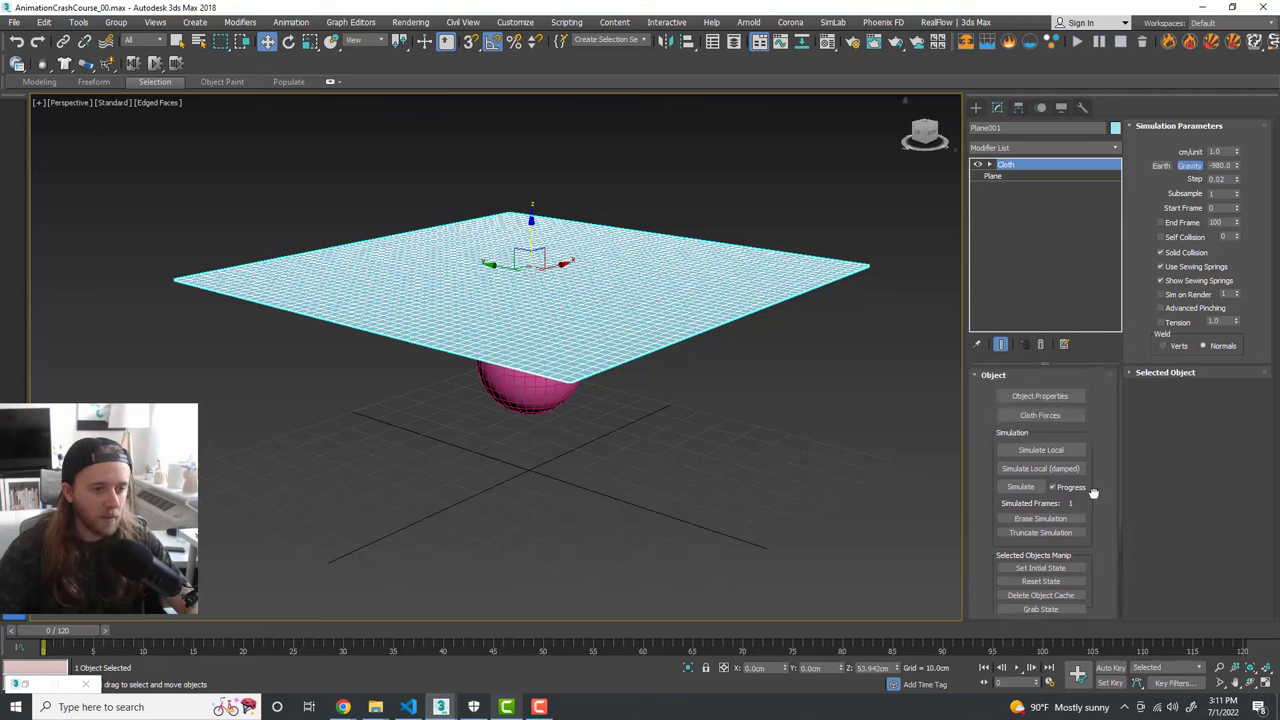
click(1062, 397)
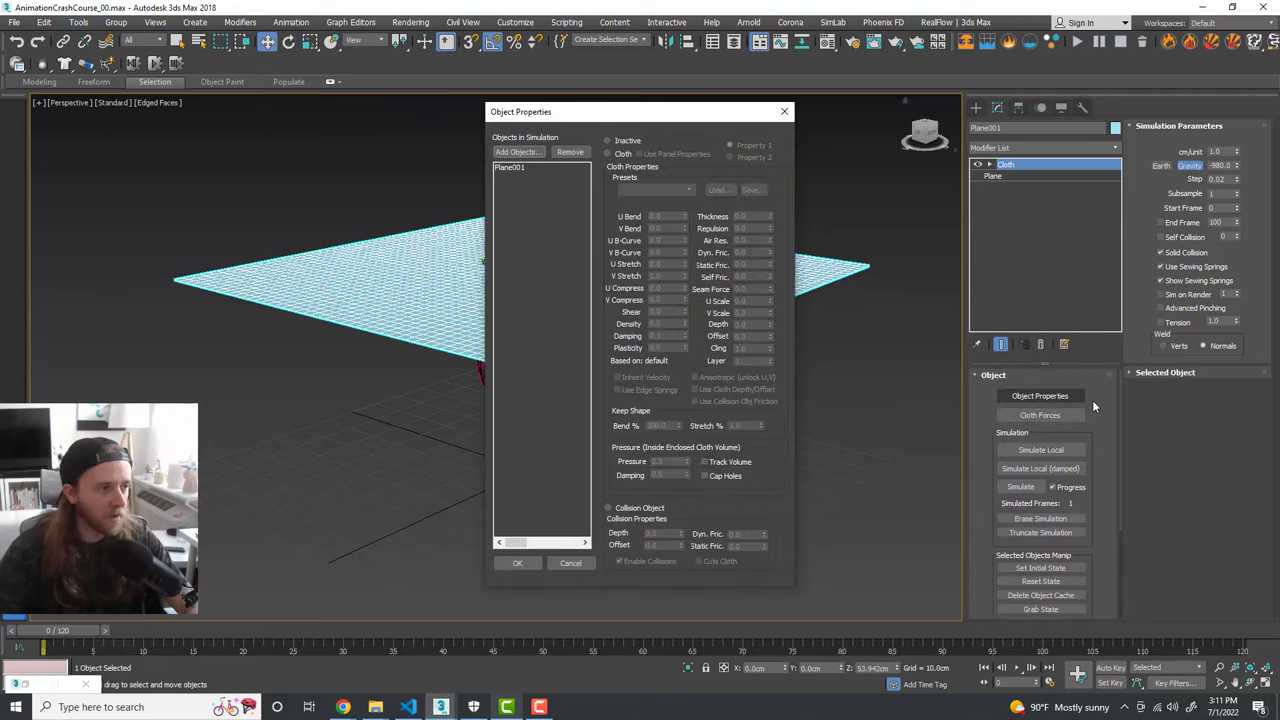
drag(569, 119, 682, 134)
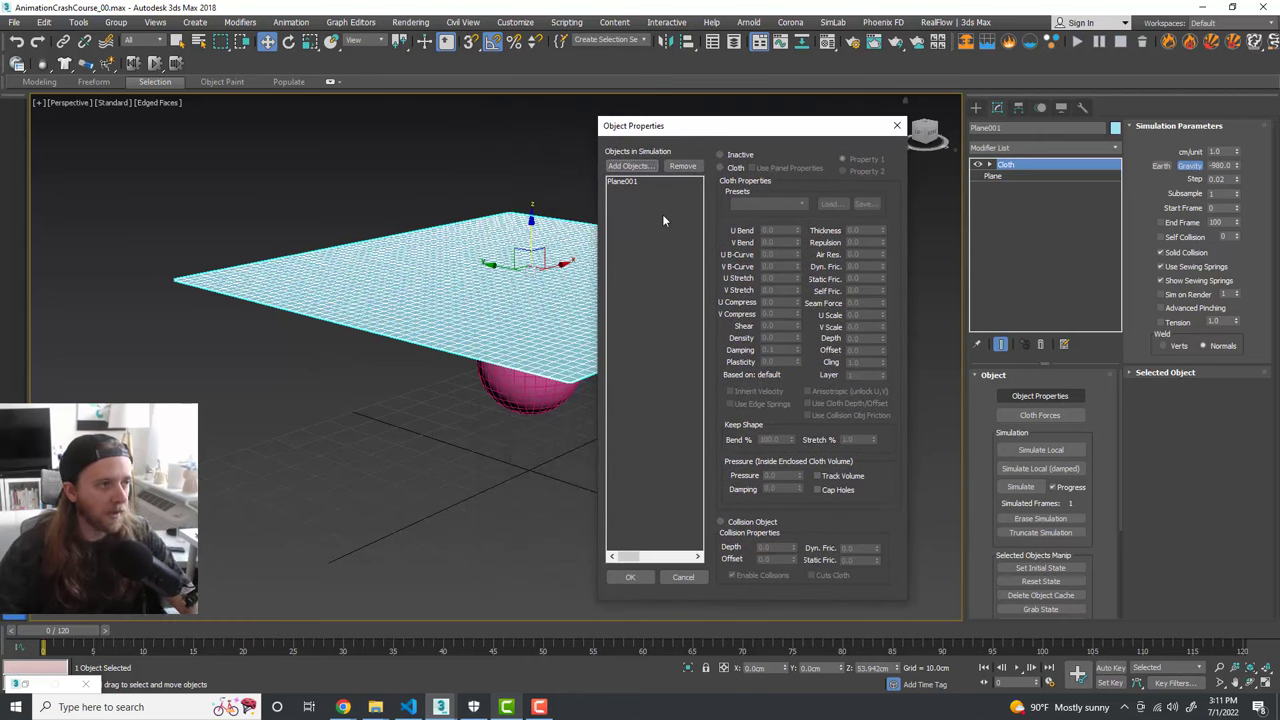
click(638, 180)
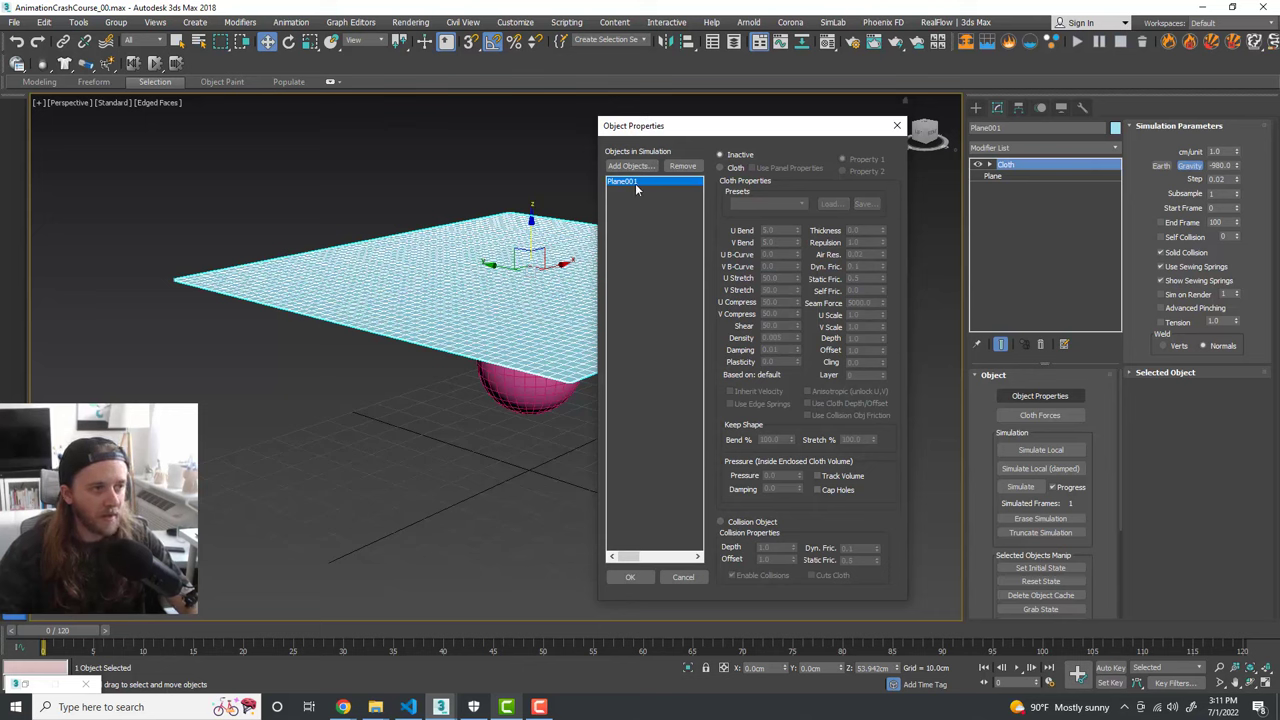
click(896, 125)
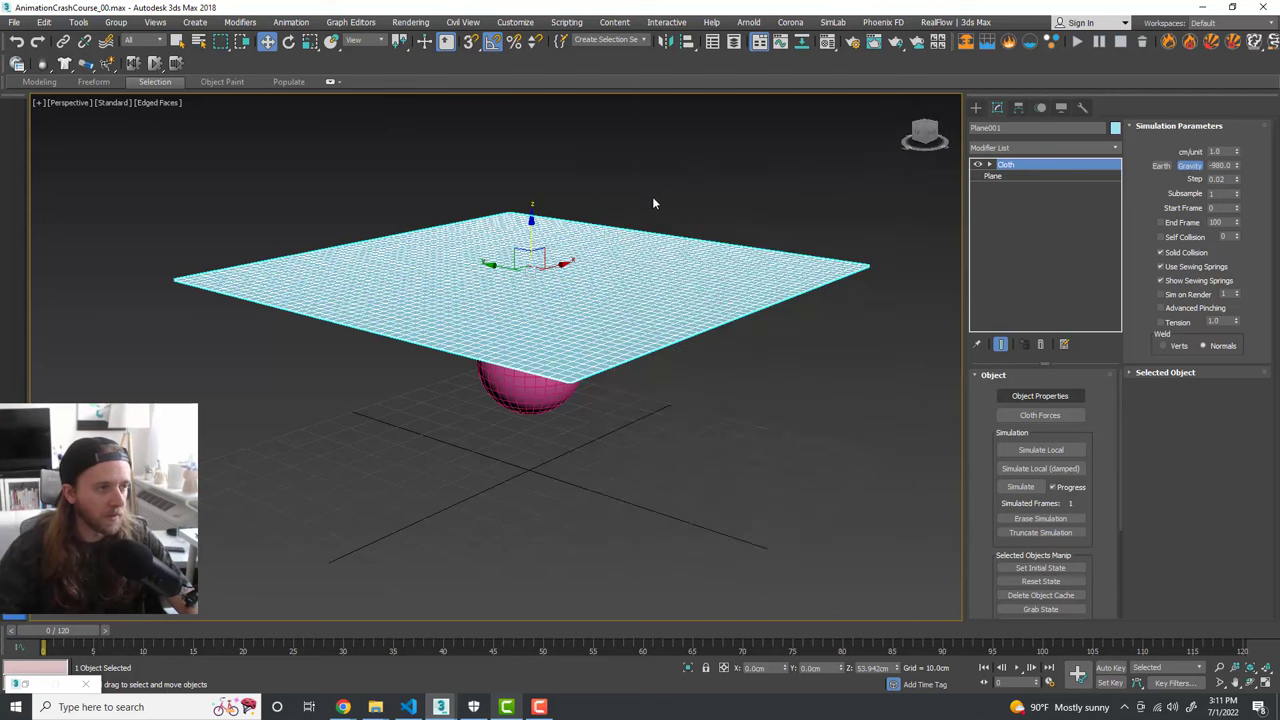
Step: Rename the plane as Blanket and the ball beneath it as Sphere
click(652, 198)
click(652, 250)
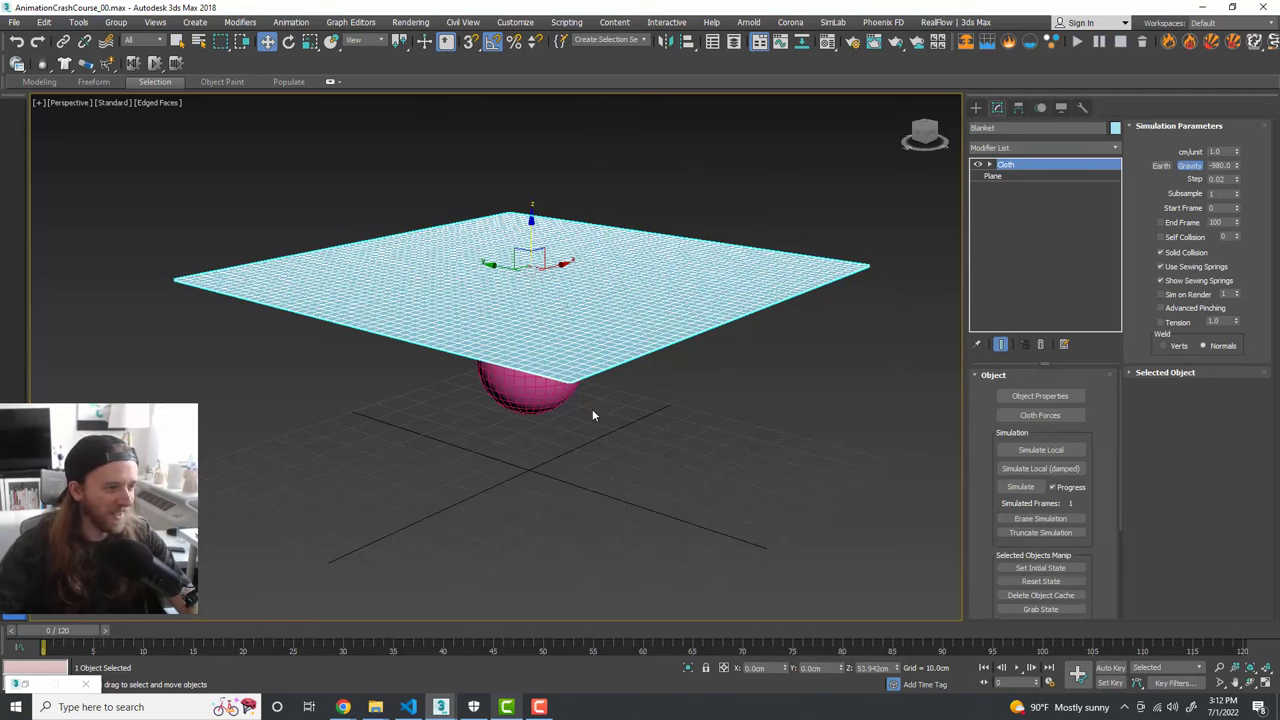
click(557, 392)
alt+middle_drag(634, 430, 637, 411)
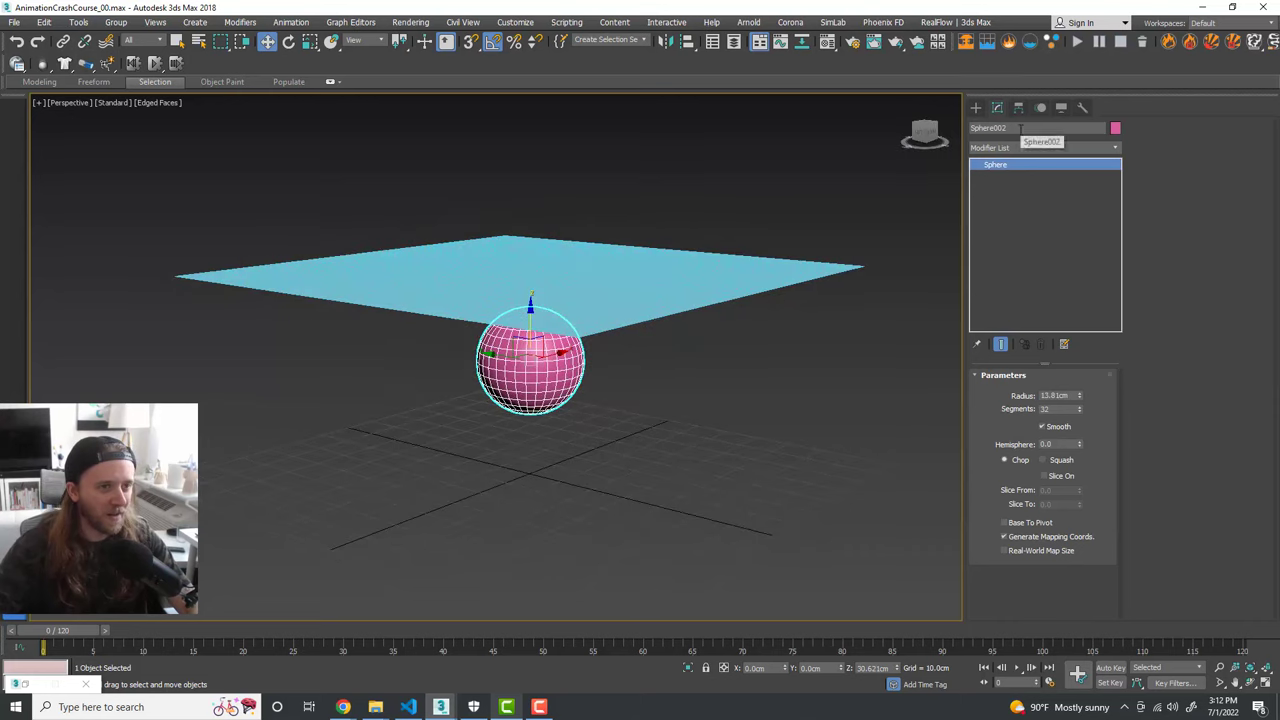
drag(1019, 129, 1005, 129)
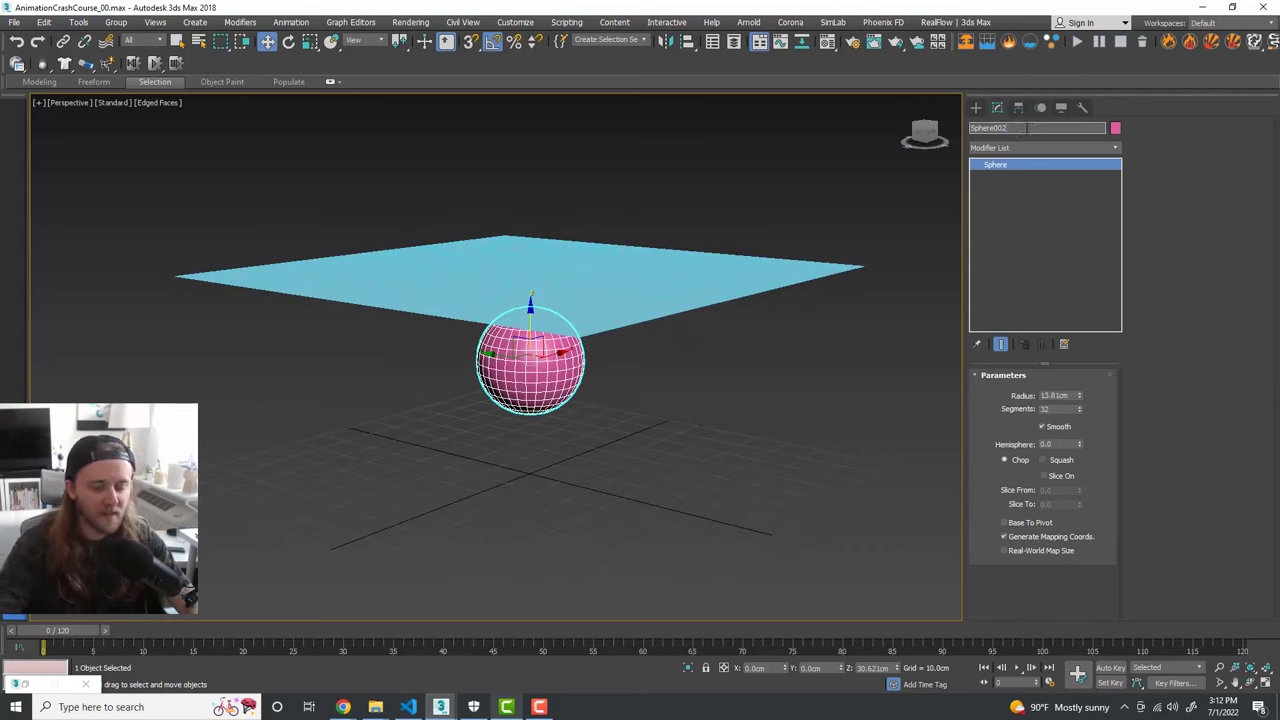
key(BackSpace)
key(BackSpace)
key(BackSpace)
key(Return)
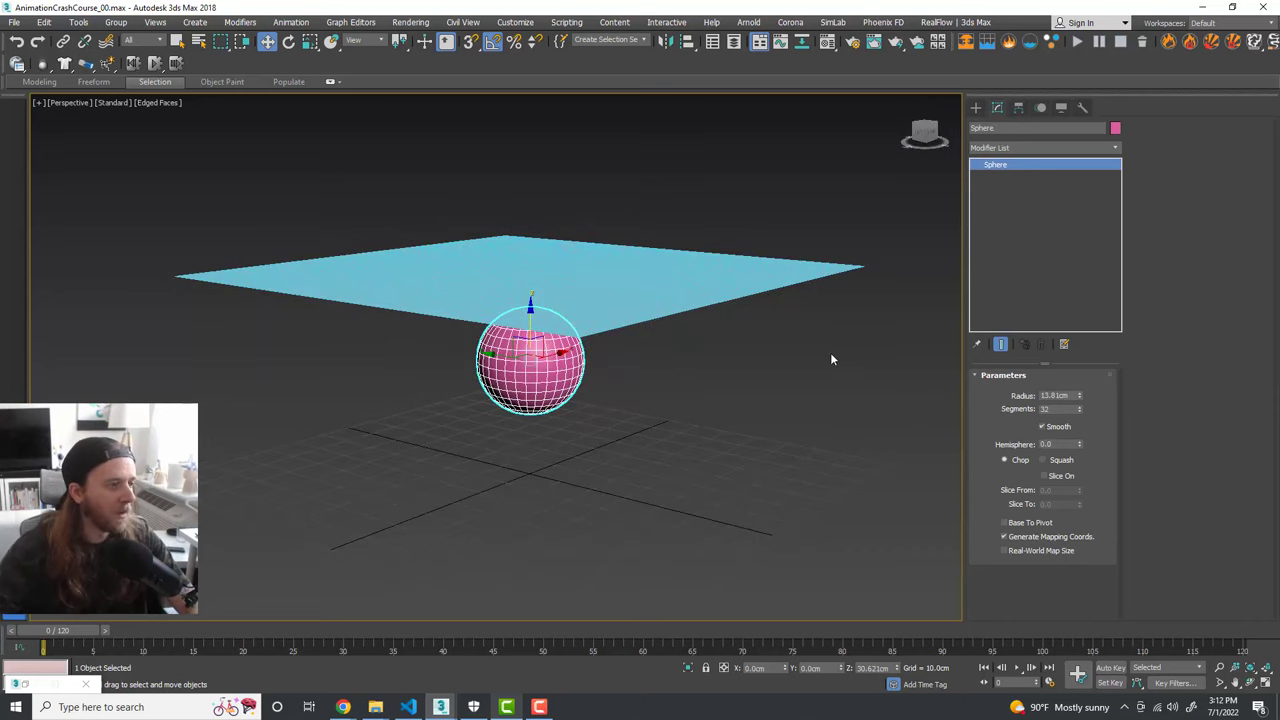
Step: In the Cloth modifier's object properties, make Blanket a Cloth object with the Cotton preset
click(830, 353)
click(629, 301)
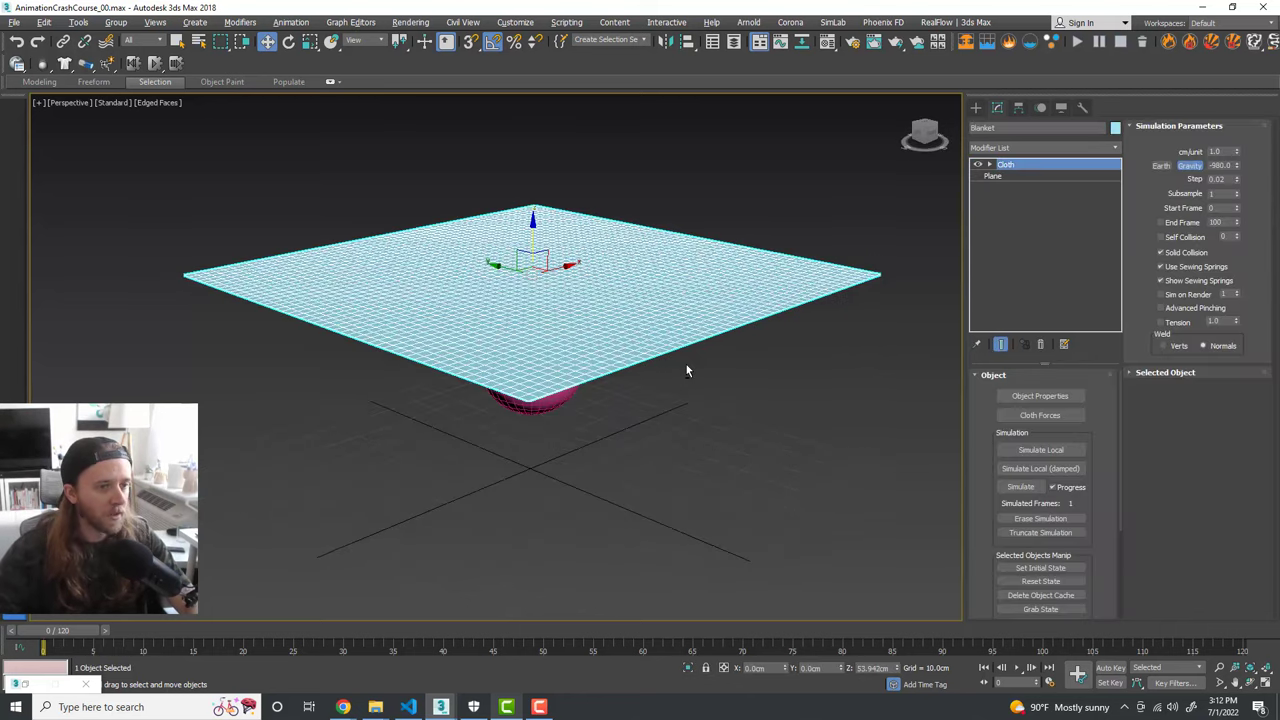
click(1037, 398)
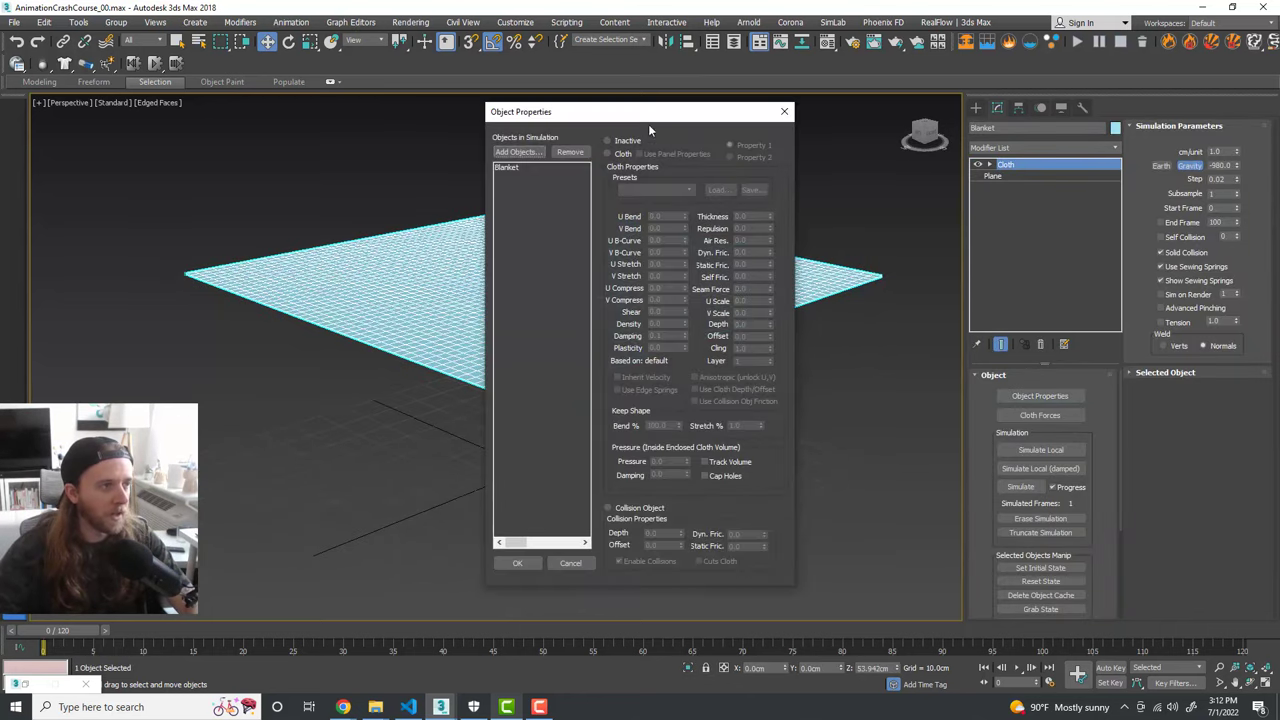
drag(648, 124, 785, 121)
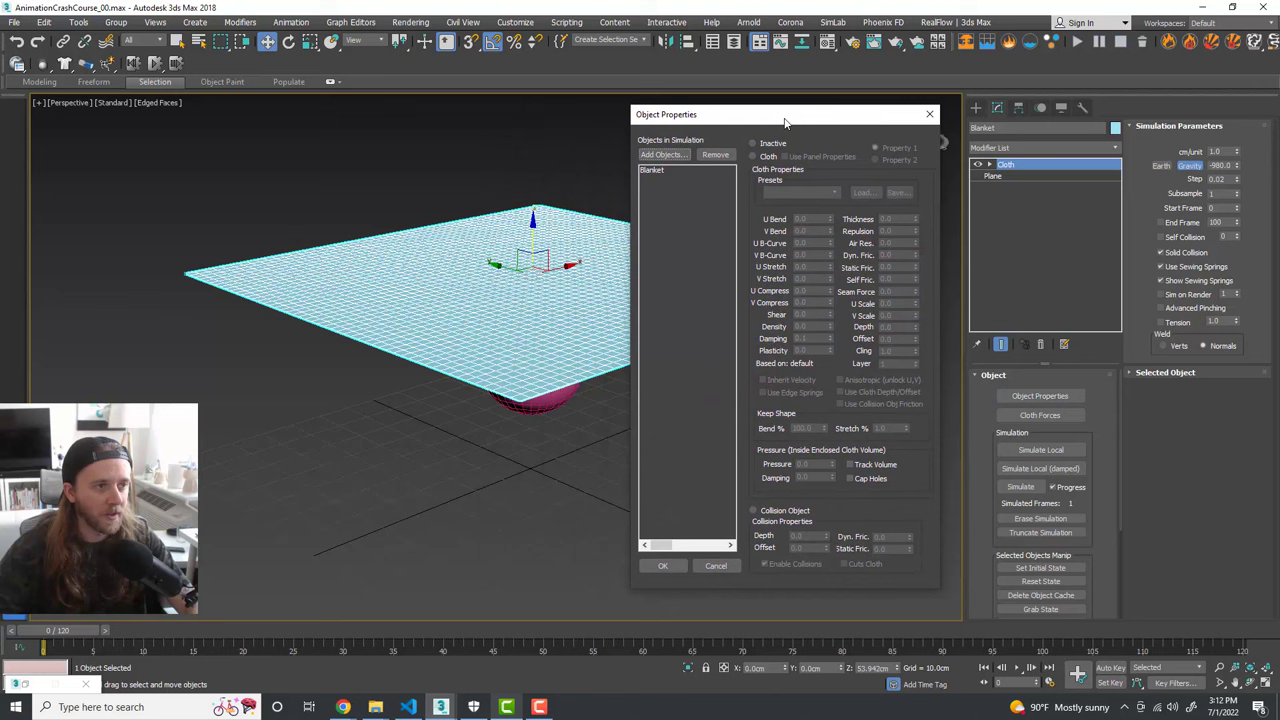
click(653, 170)
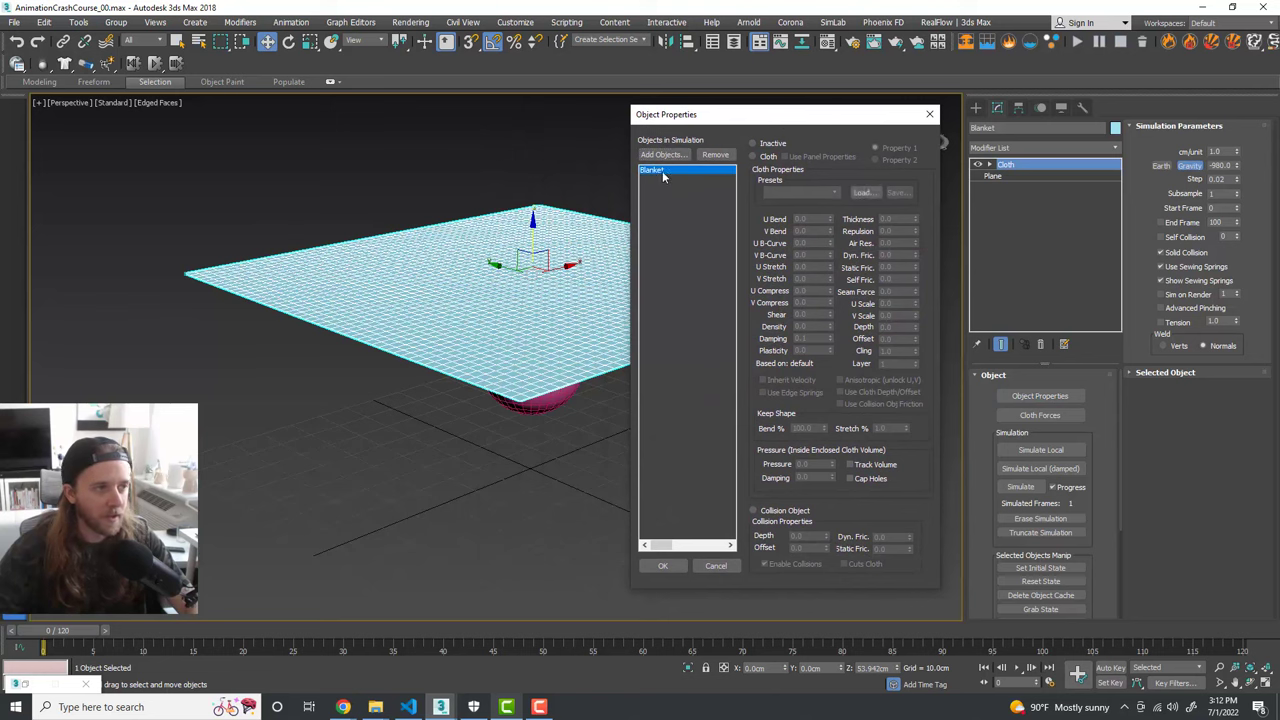
click(756, 157)
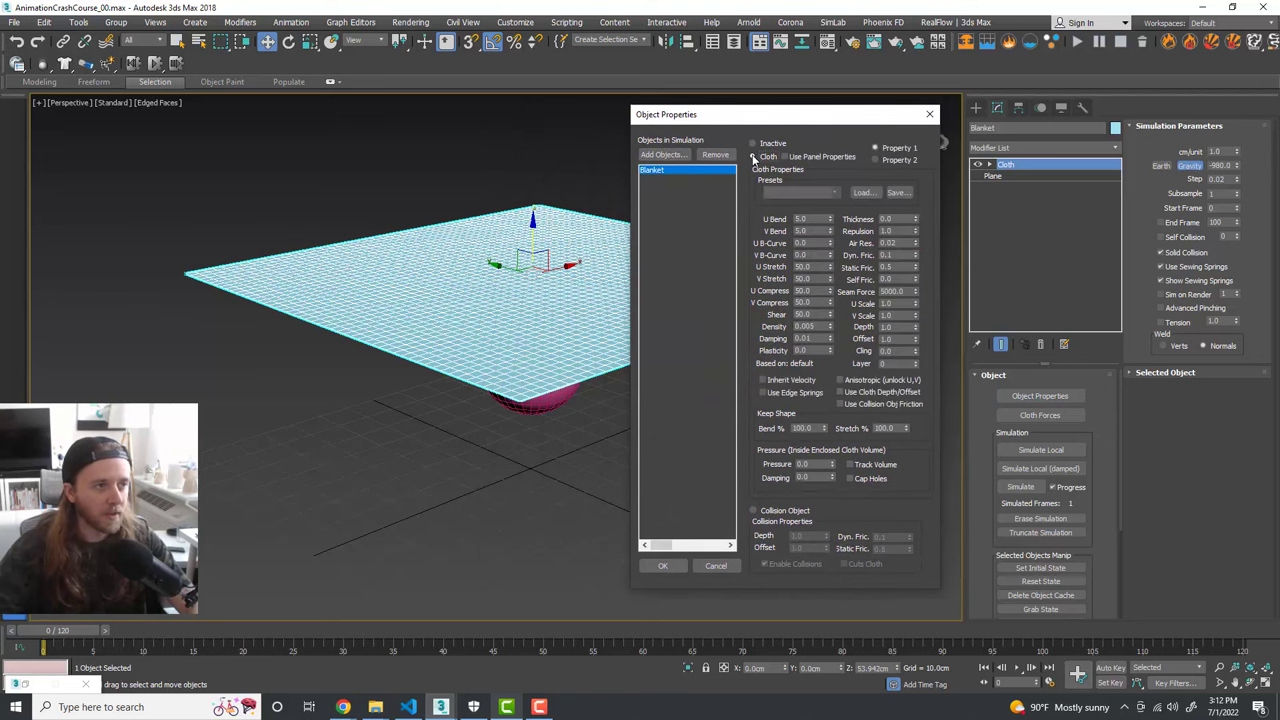
click(836, 193)
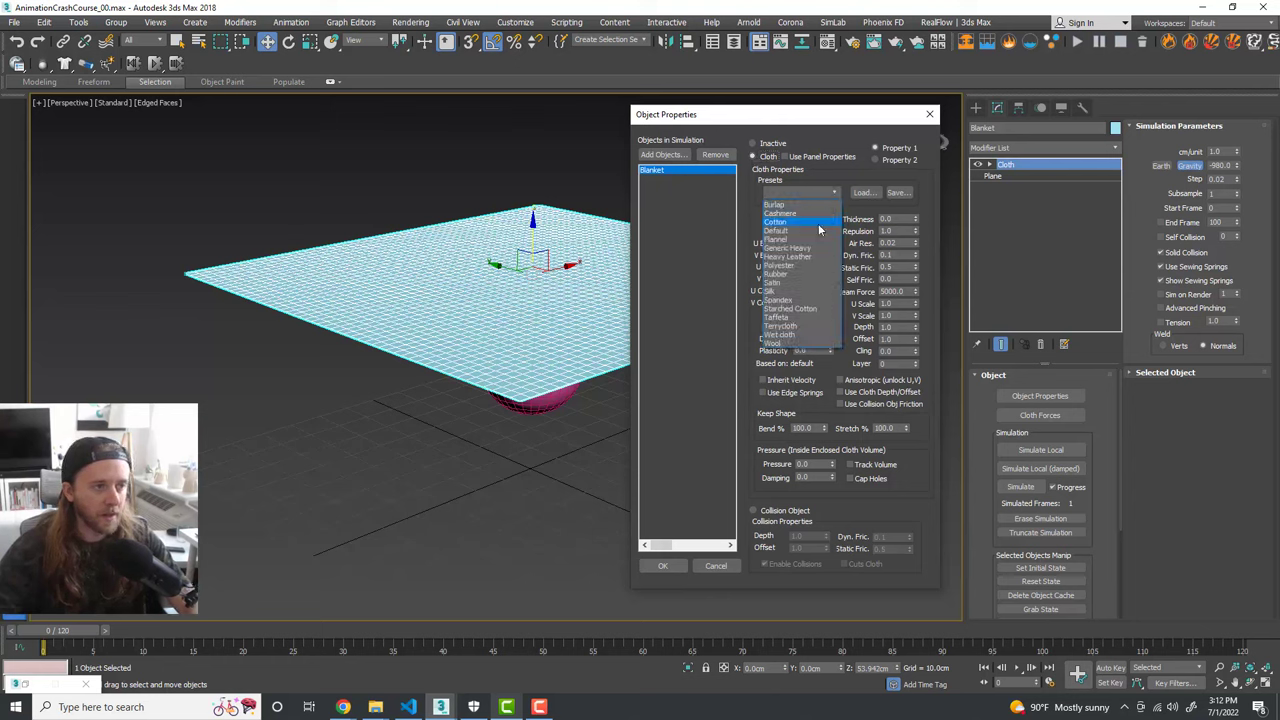
click(780, 222)
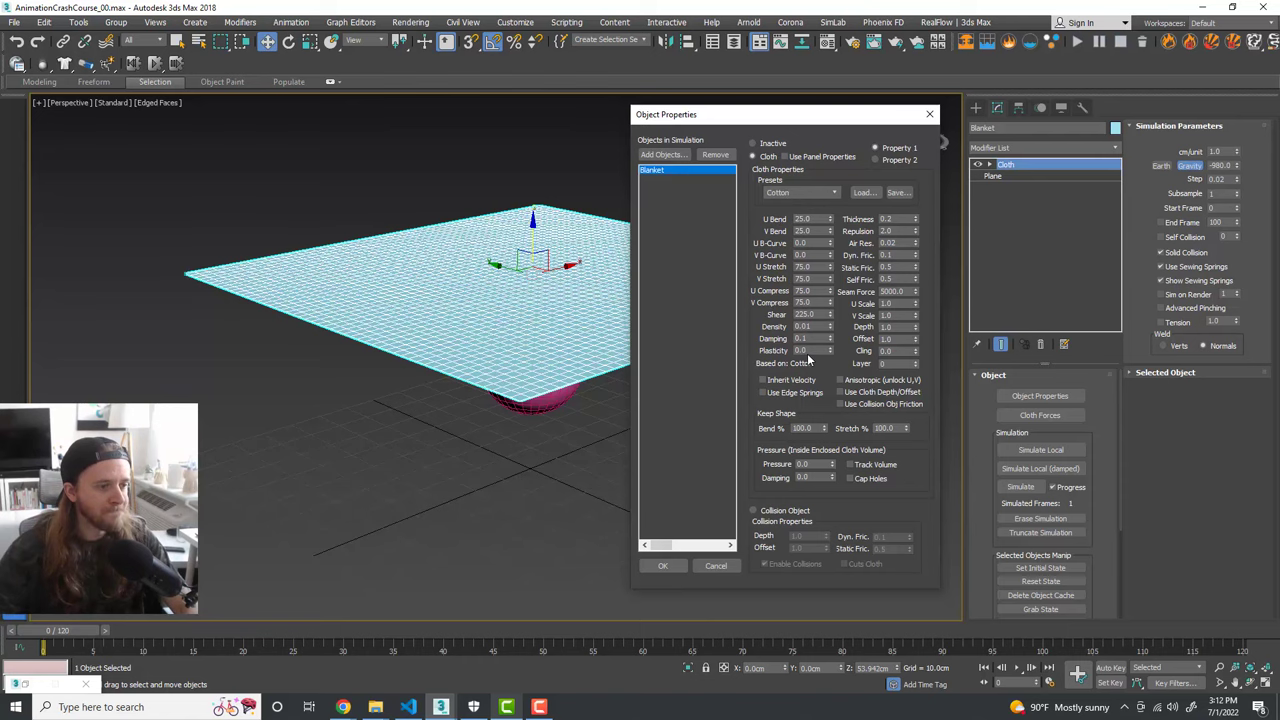
Step: Add Sphere to the objects in Blanket's cloth simulation
click(663, 155)
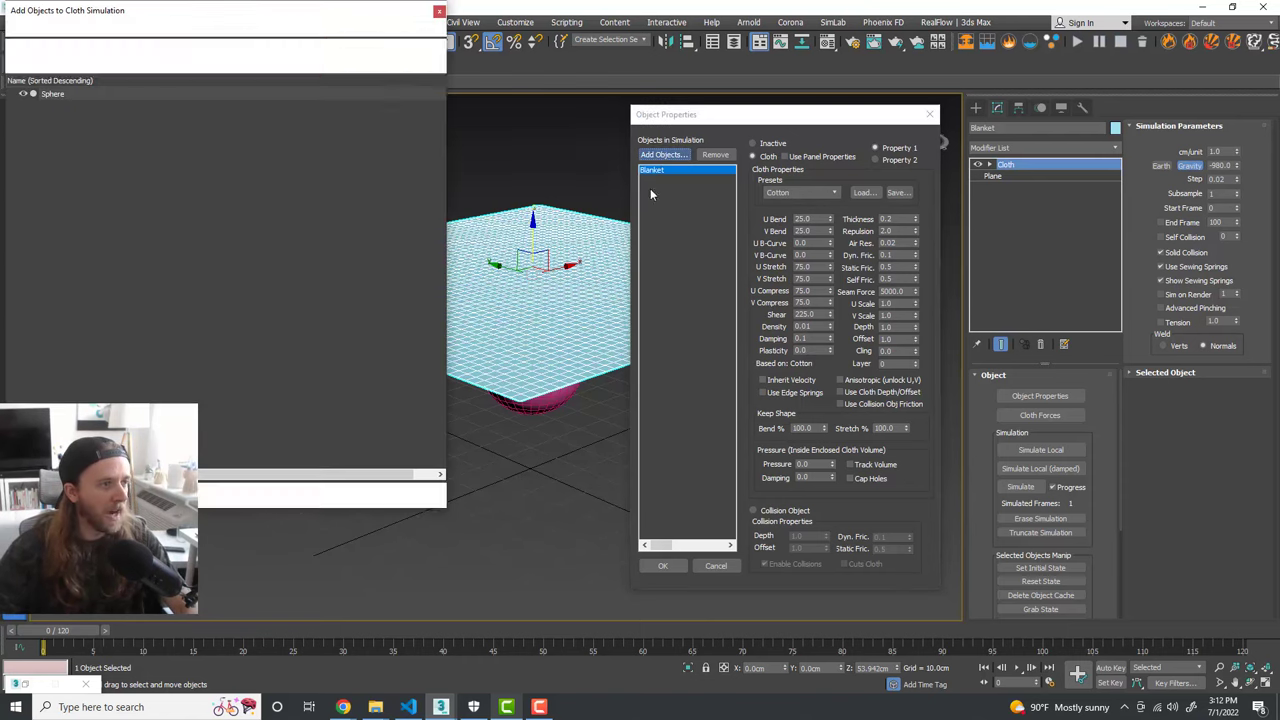
click(55, 94)
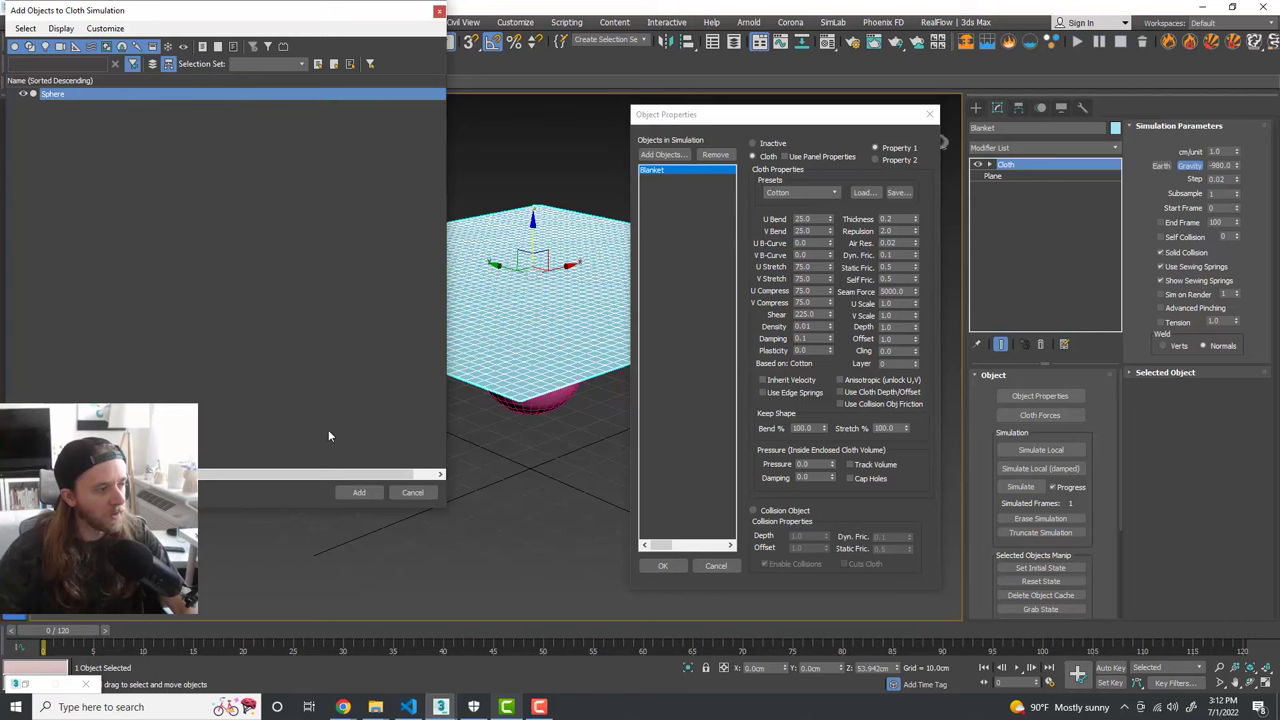
click(359, 492)
Step: Make Sphere a collision object in the cloth simulation and accept the object properties
click(680, 178)
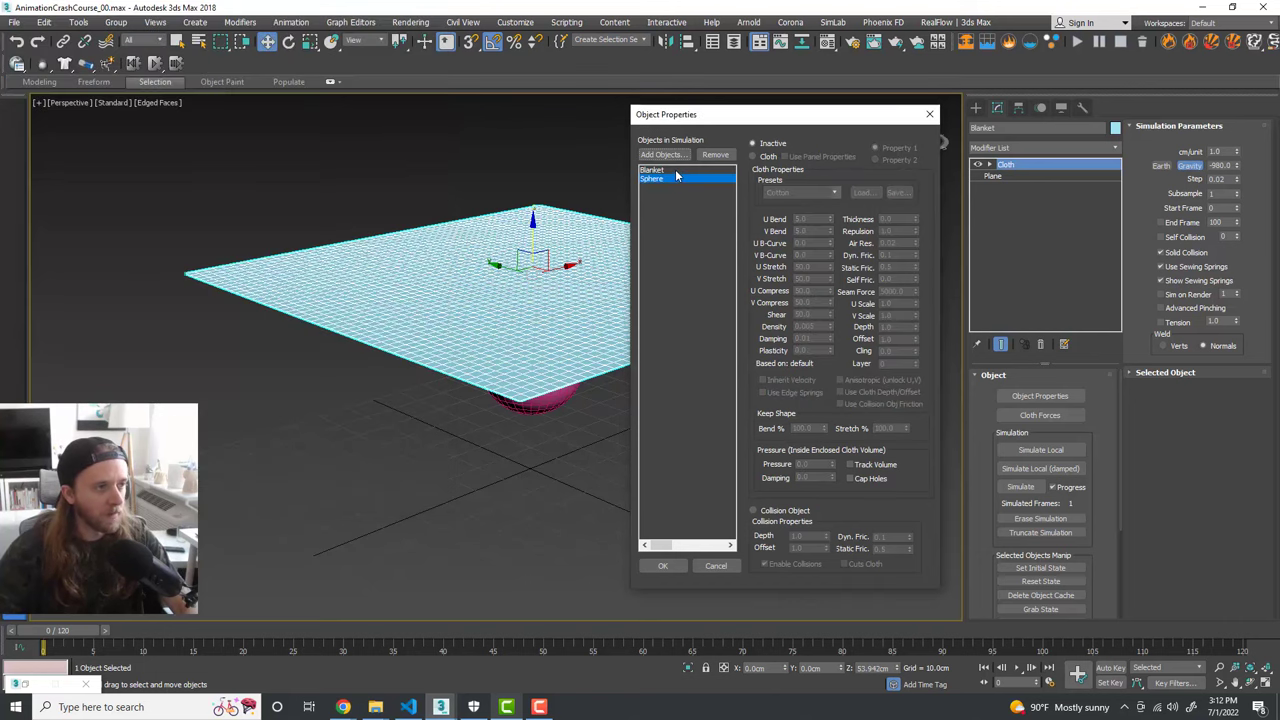
click(677, 171)
click(686, 180)
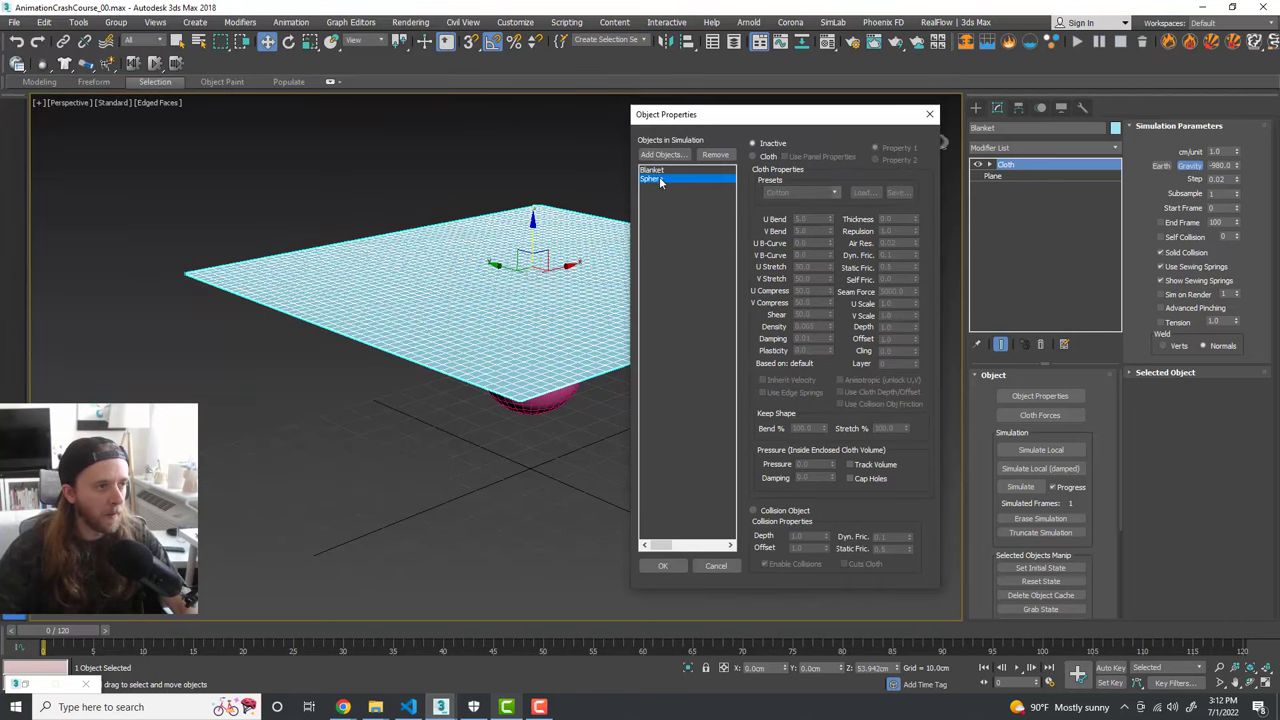
click(767, 511)
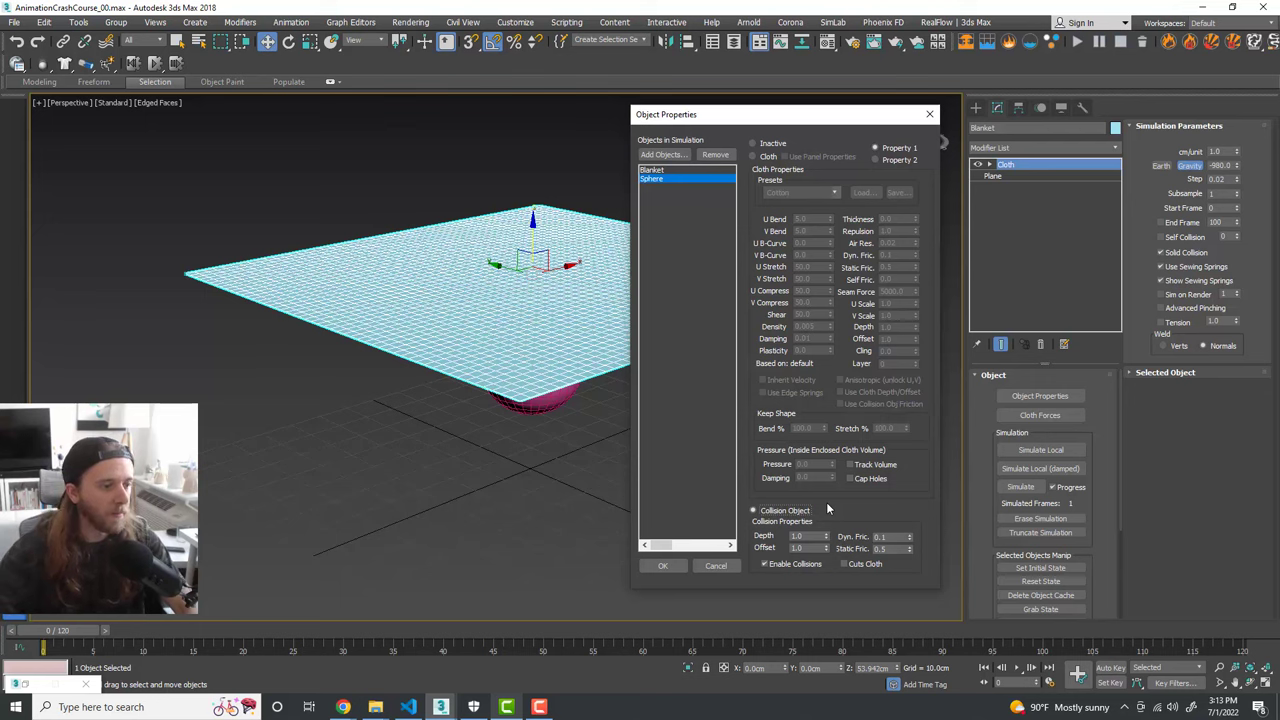
click(684, 171)
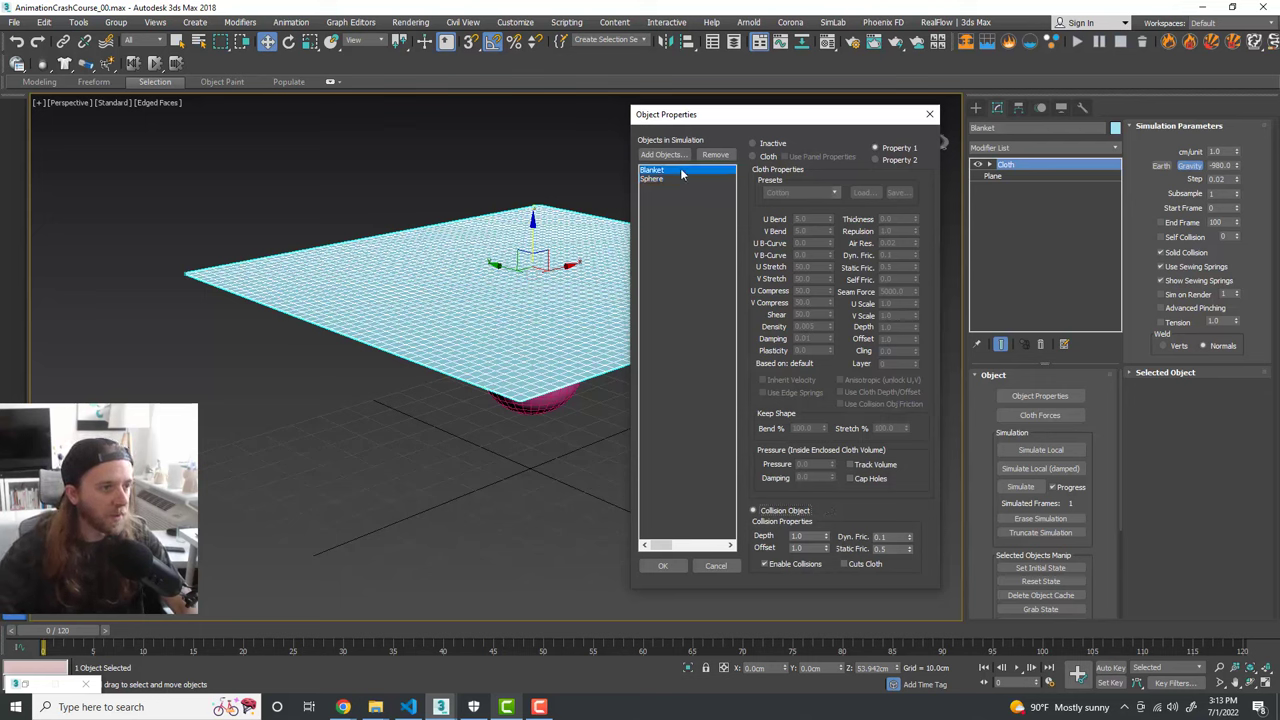
click(681, 181)
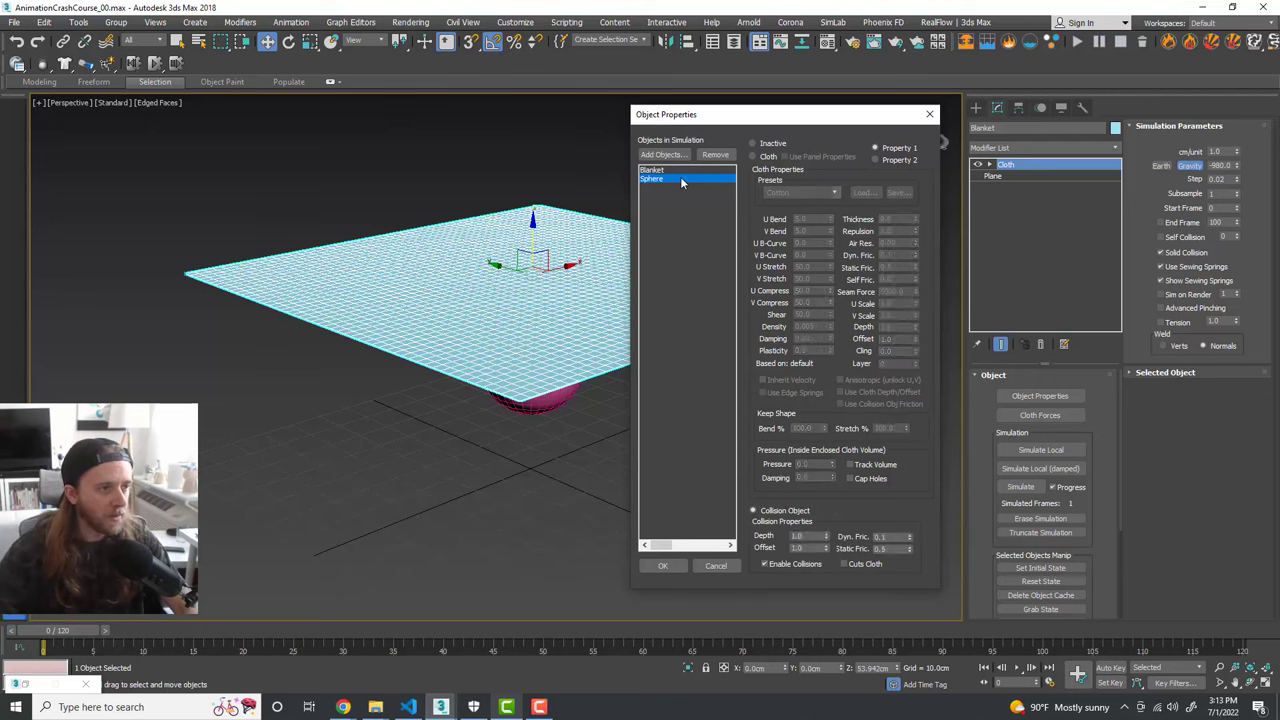
click(662, 565)
Step: Simulate Blanket falling over the sphere for the full timeline, and rewind to frame 0
alt+middle_drag(804, 422, 791, 423)
click(1020, 487)
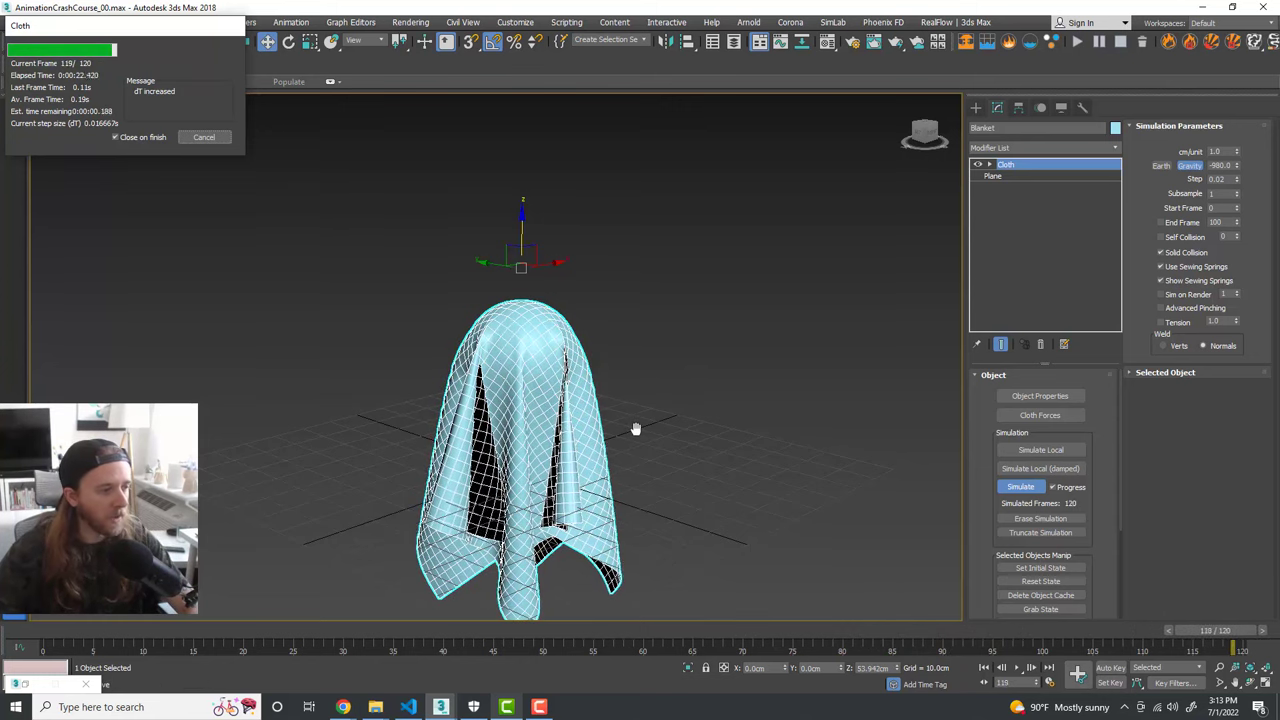
drag(1222, 630, 168, 614)
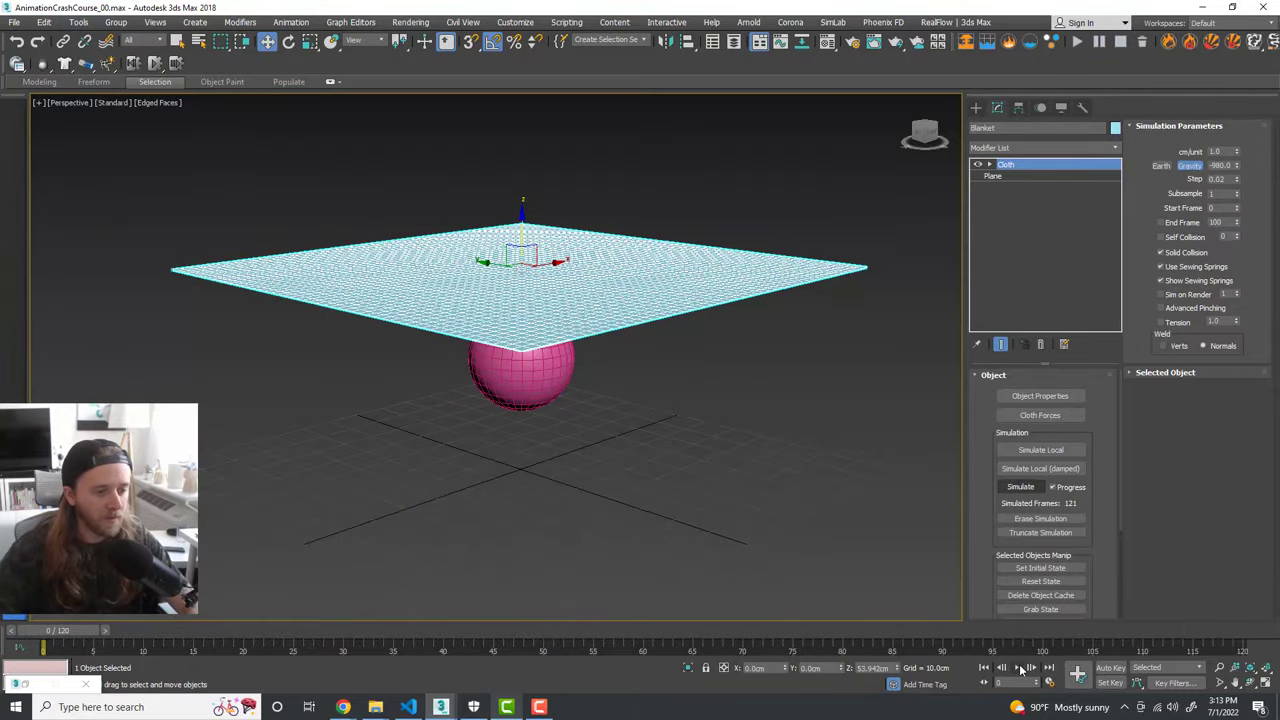
Step: Play the simulated drape, inspect Blanket's folds up close, and return to frame 0
click(1027, 668)
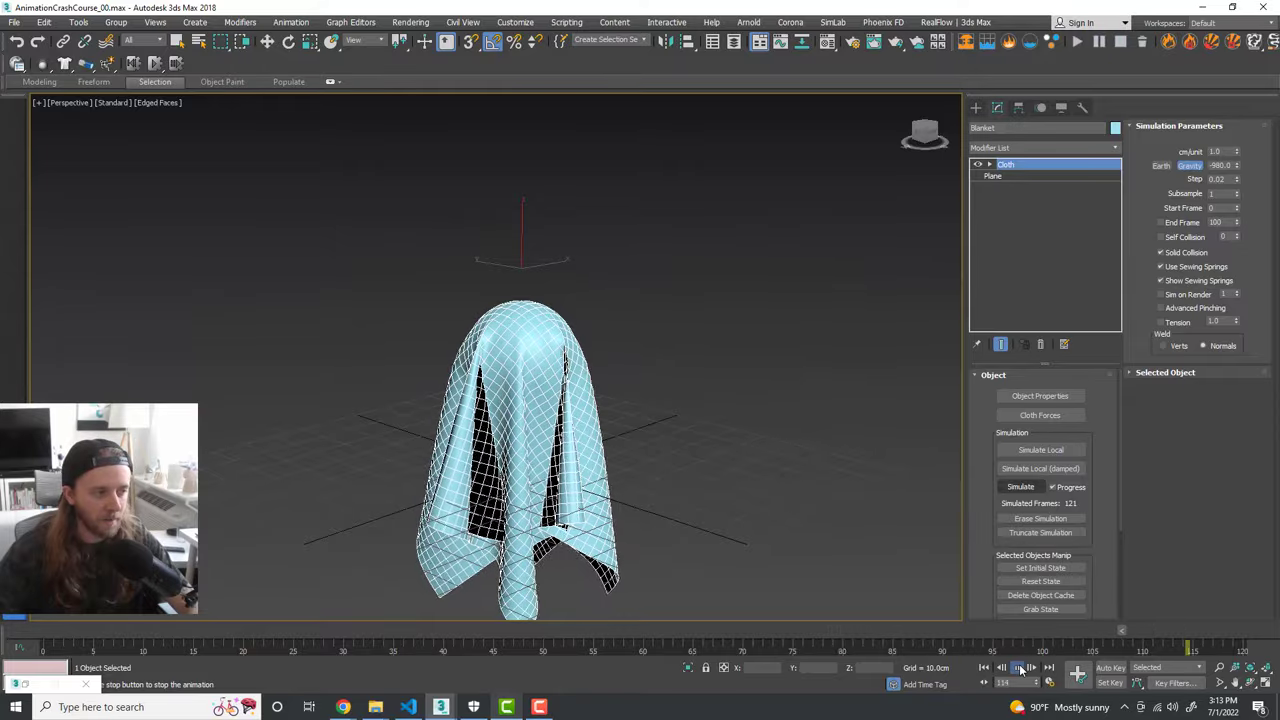
click(1020, 668)
scroll(630, 460, up, 6)
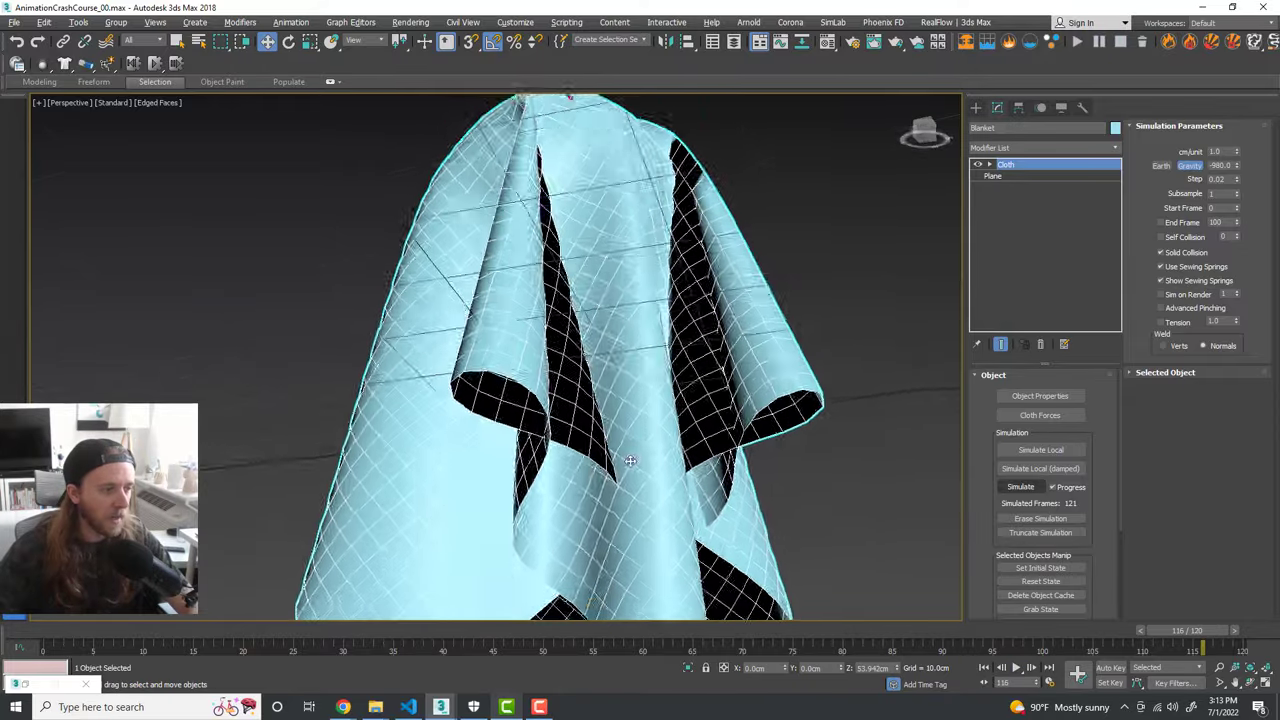
alt+middle_drag(630, 460, 610, 522)
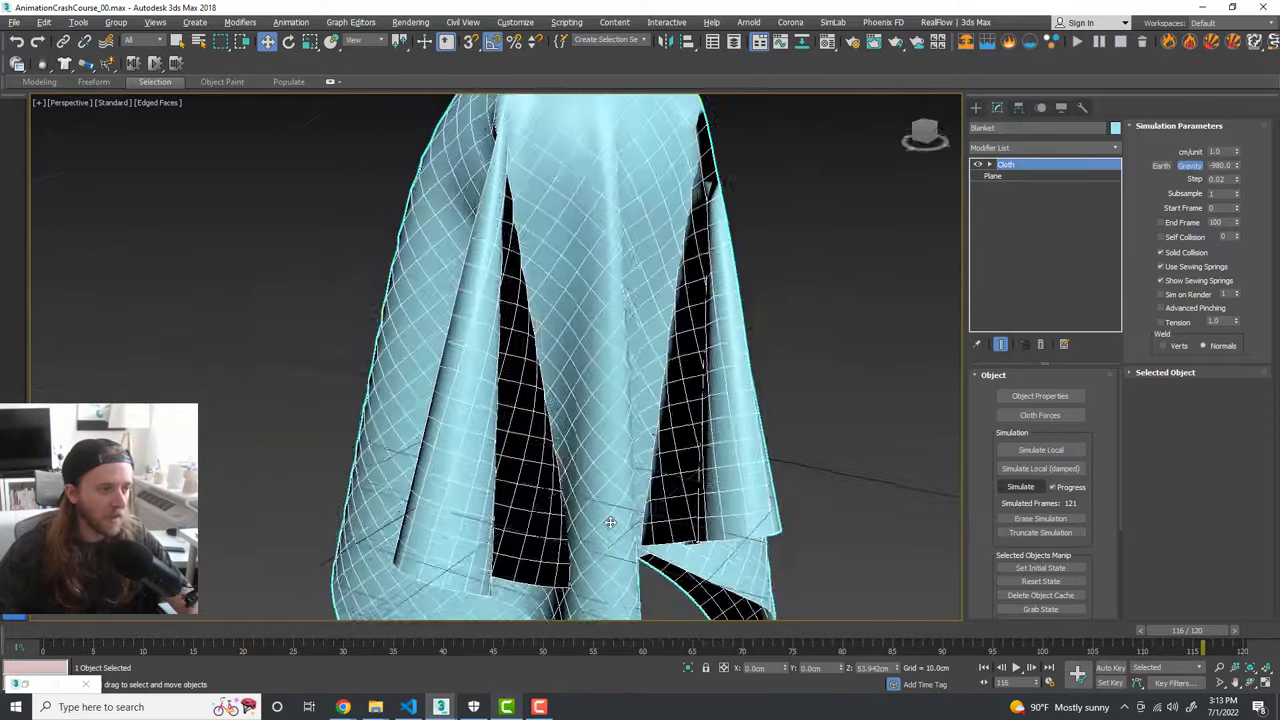
scroll(610, 522, down, 5)
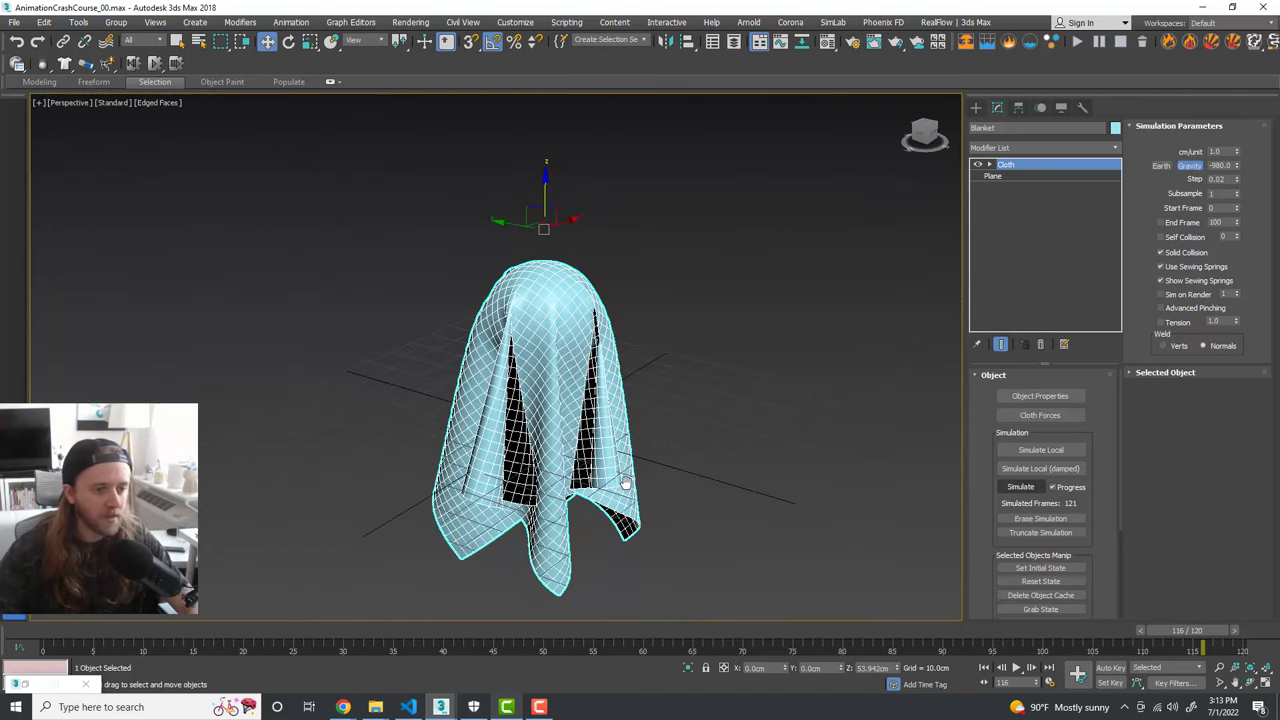
drag(1180, 630, 60, 632)
Step: Review Blanket's cloth settings in the object properties and close them without changes
click(1000, 391)
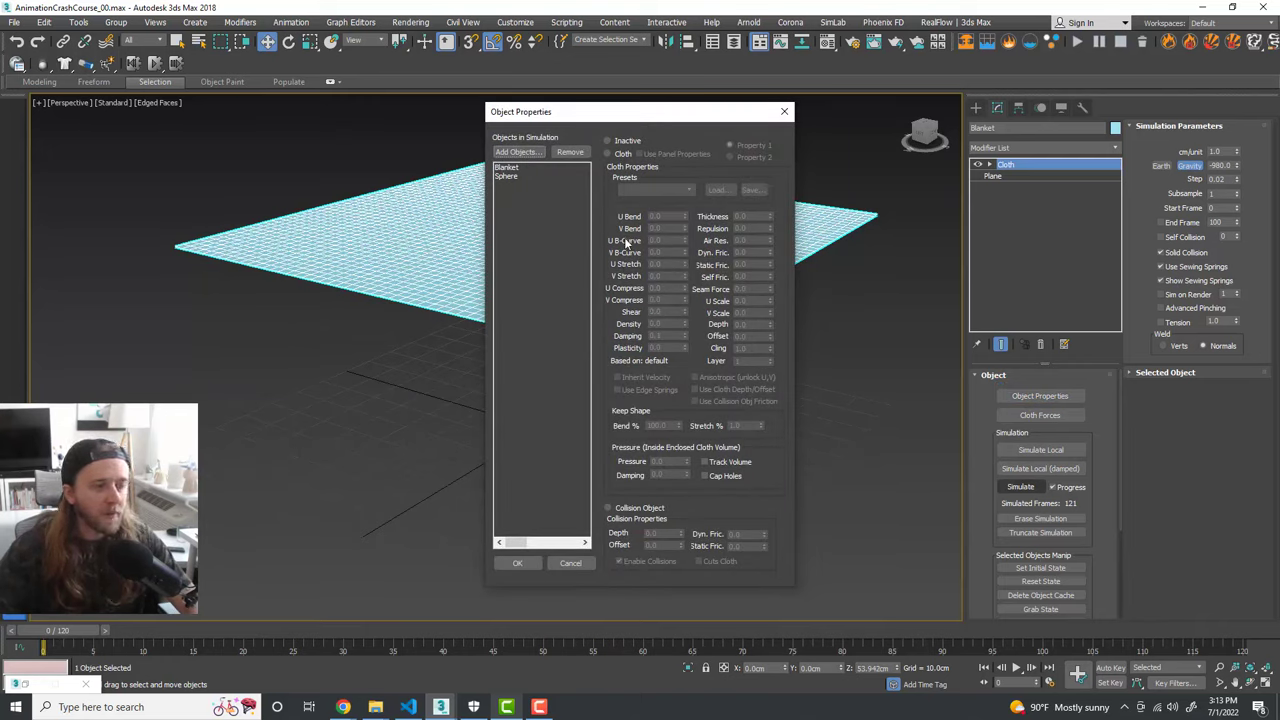
click(506, 167)
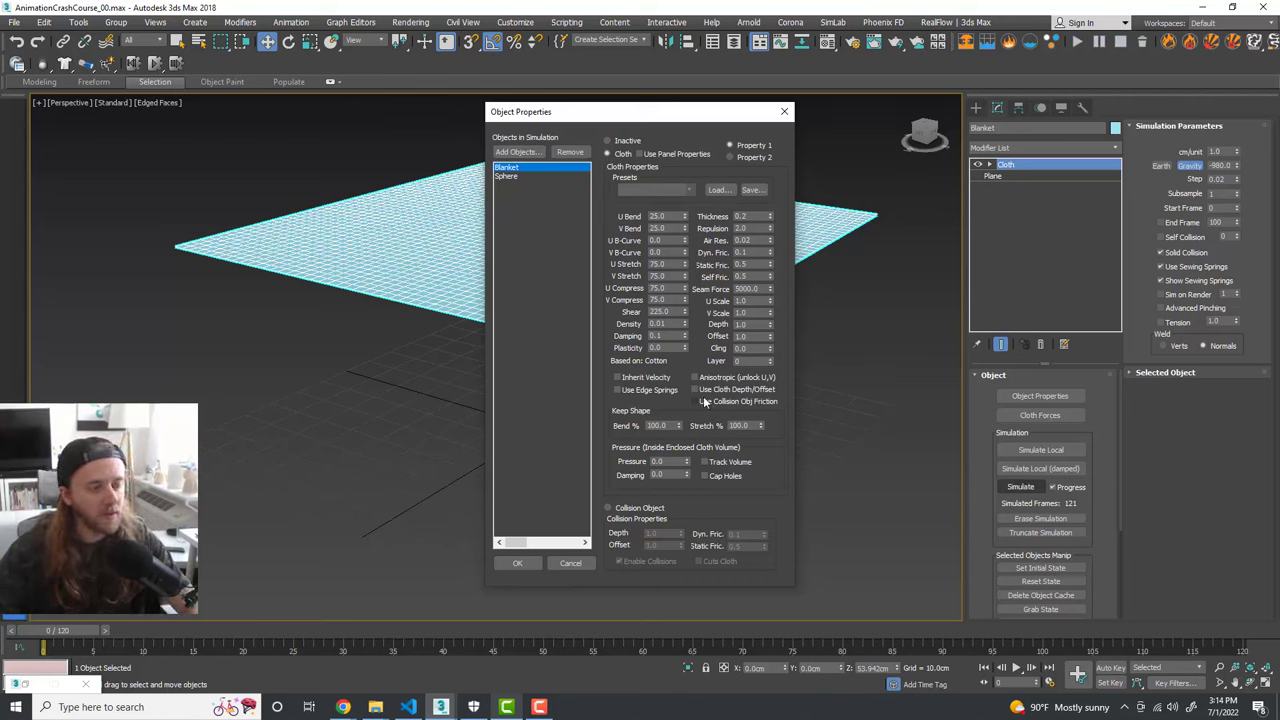
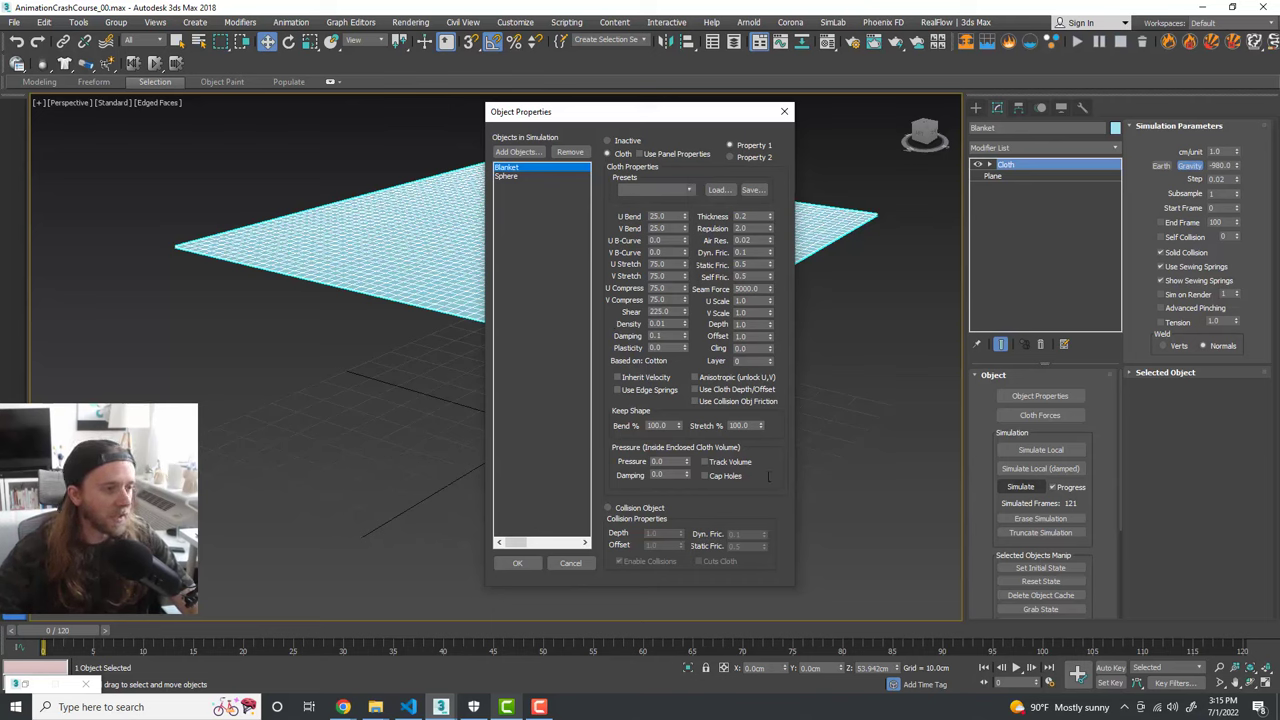
click(784, 113)
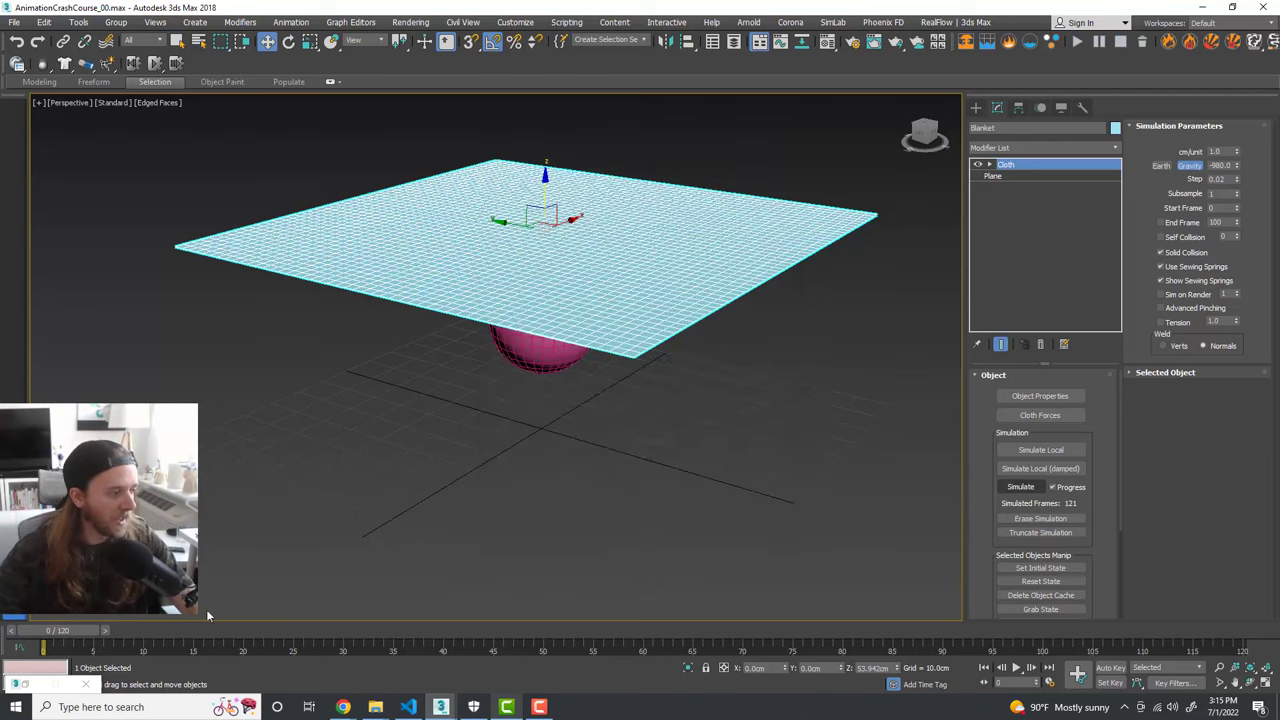
Step: Bake Blanket's cloth simulation into keyframes with Create Keys and accept that it is irreversible
drag(100, 632, 216, 656)
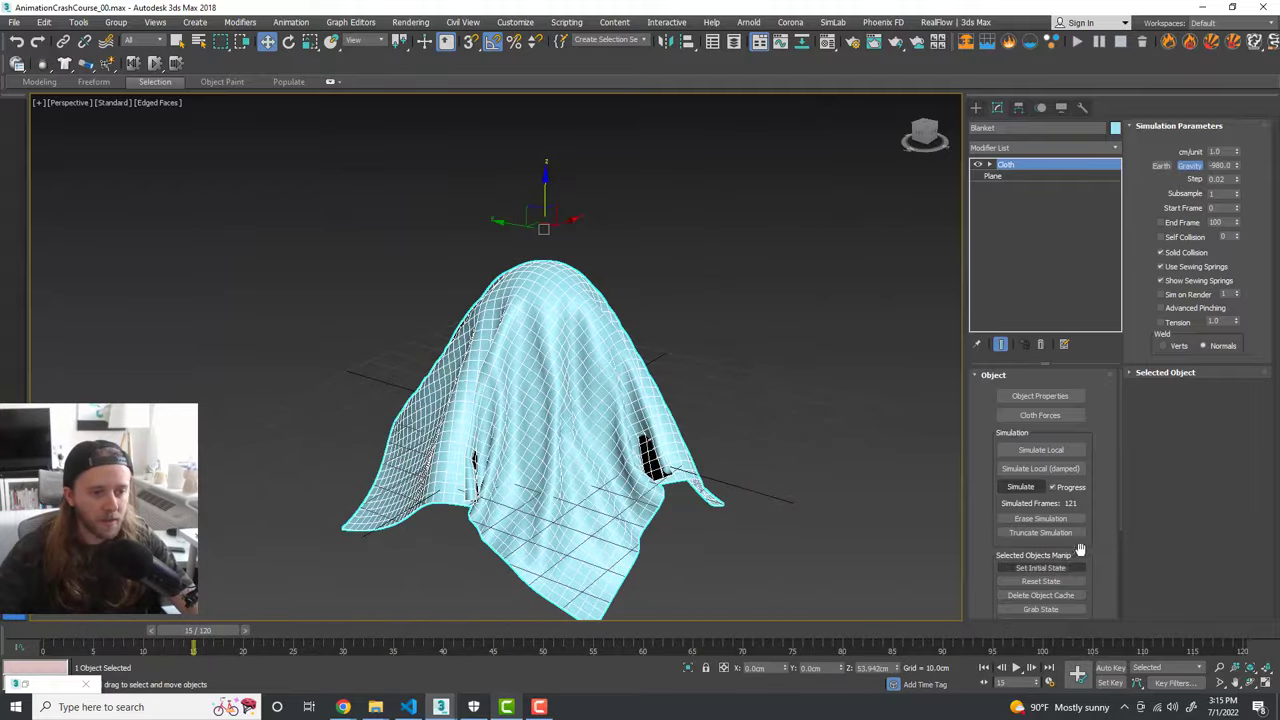
drag(1080, 543, 1096, 460)
scroll(1096, 462, down, 3)
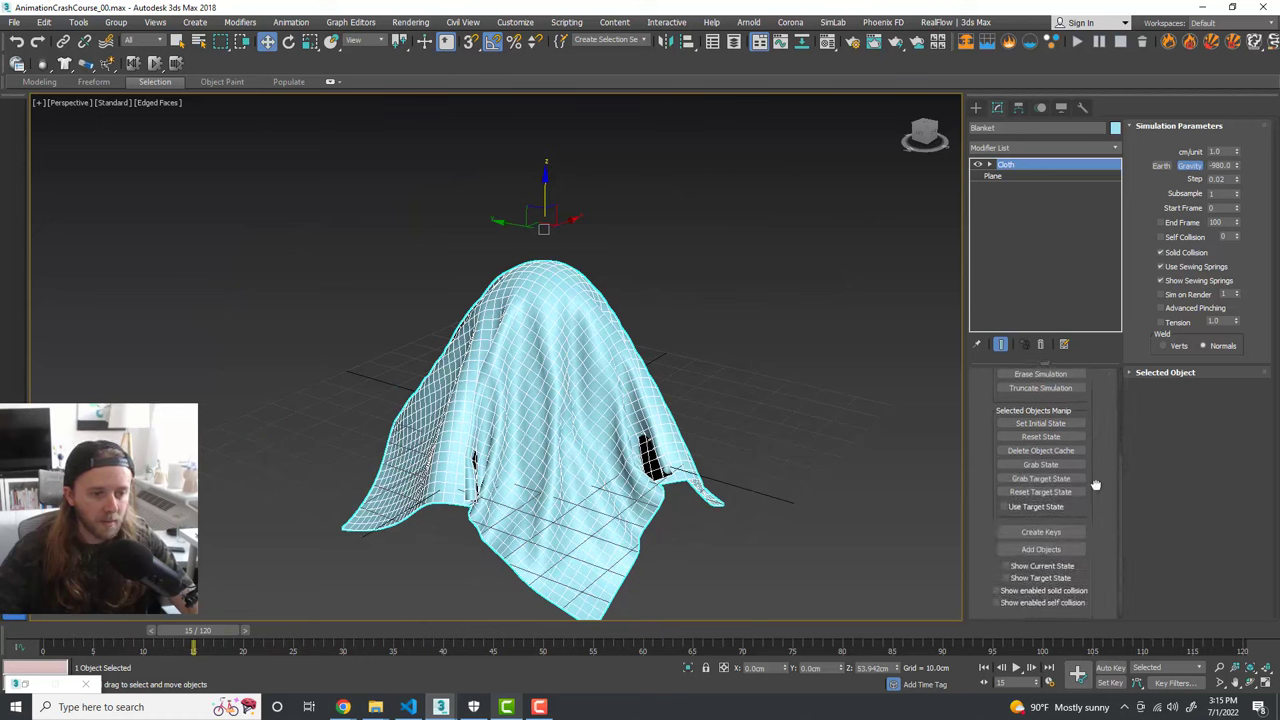
click(1041, 532)
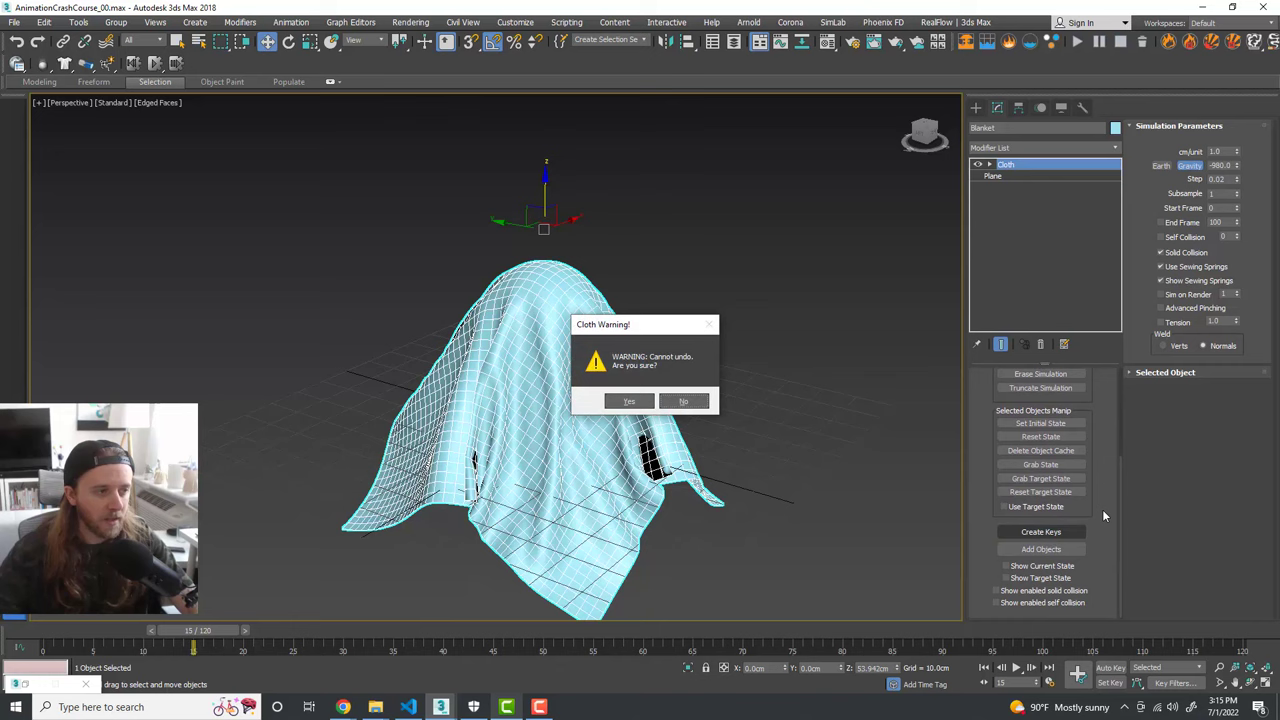
click(638, 401)
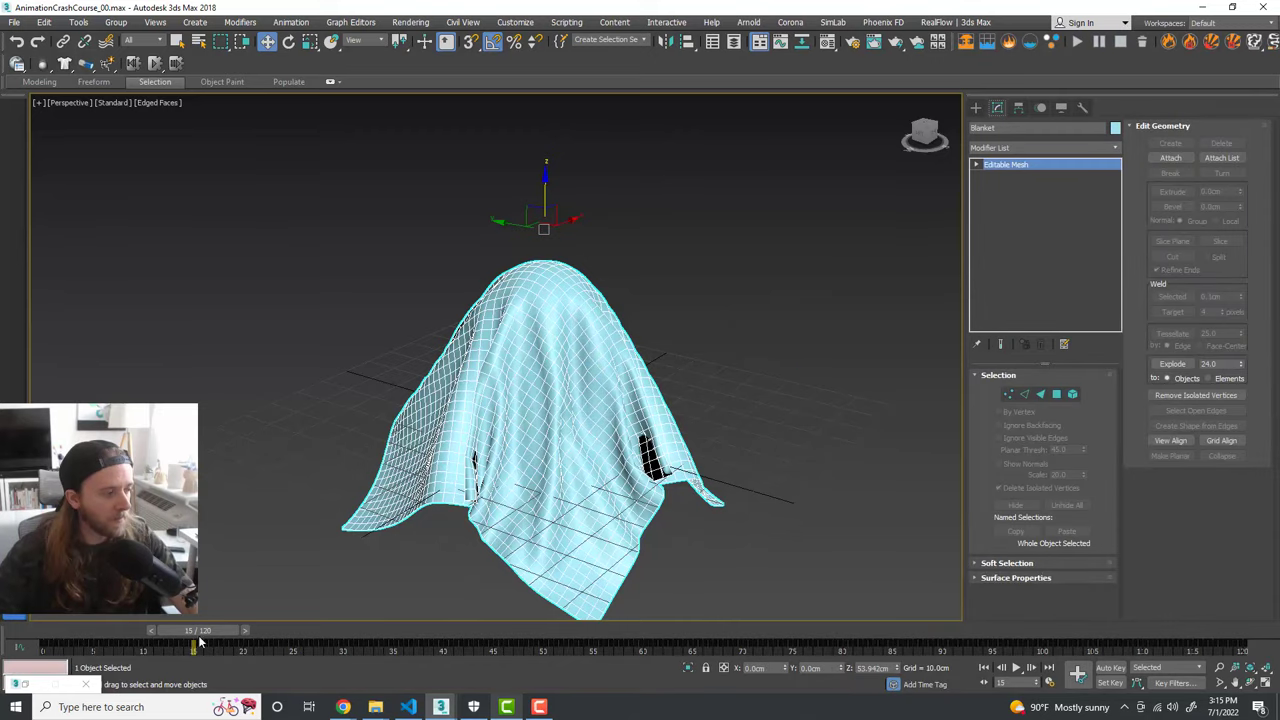
Step: Play the baked Blanket animation from frame 0 and rewind it to the start
drag(200, 632, 42, 632)
key(w)
alt+middle_drag(519, 433, 586, 459)
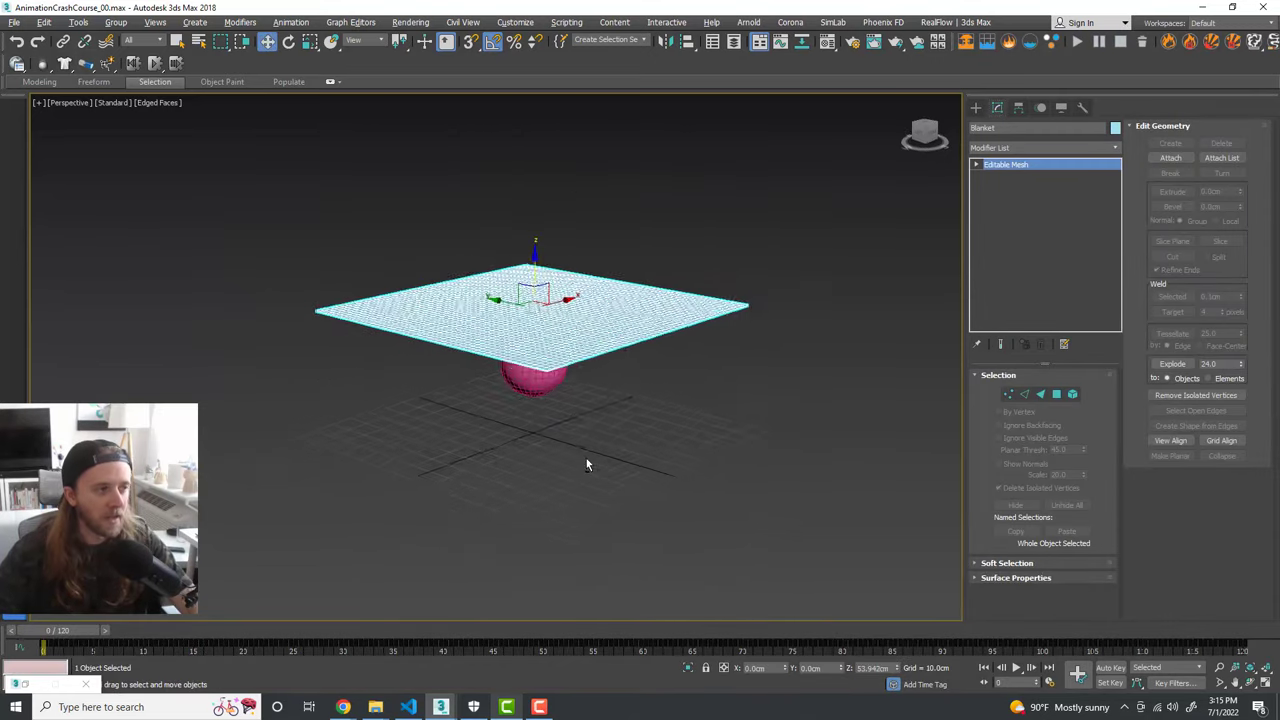
click(1020, 668)
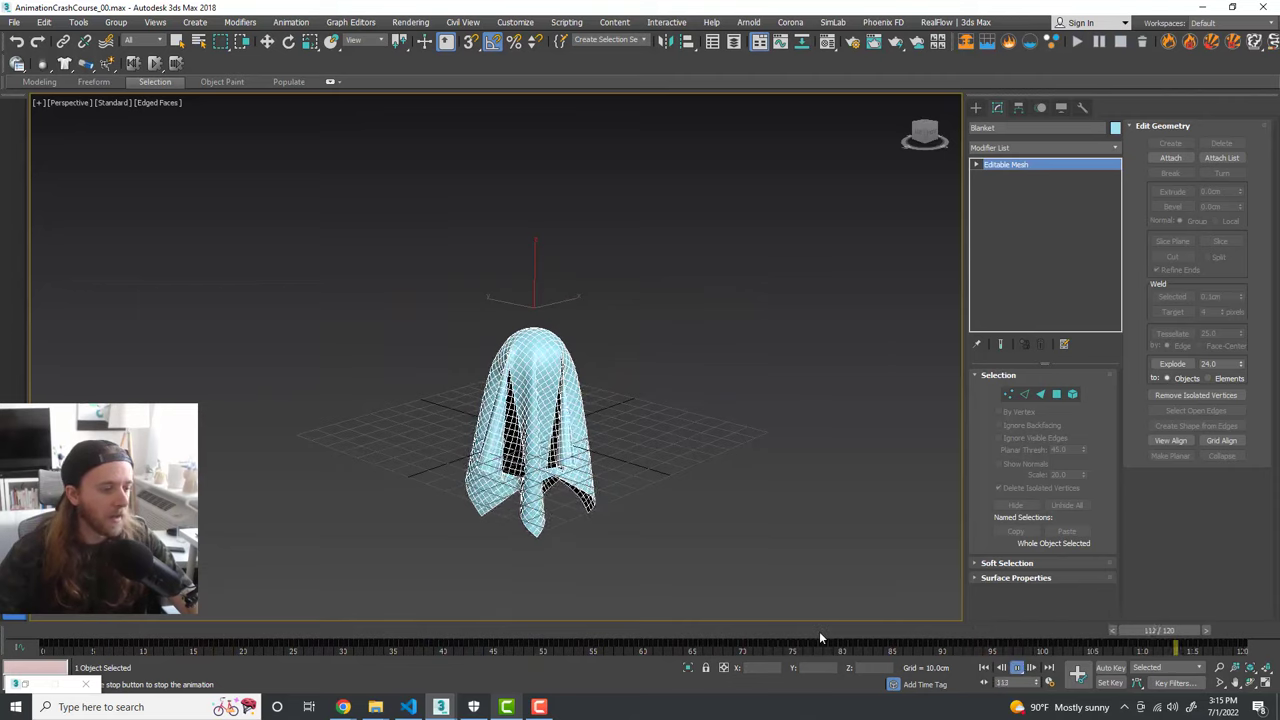
click(1020, 668)
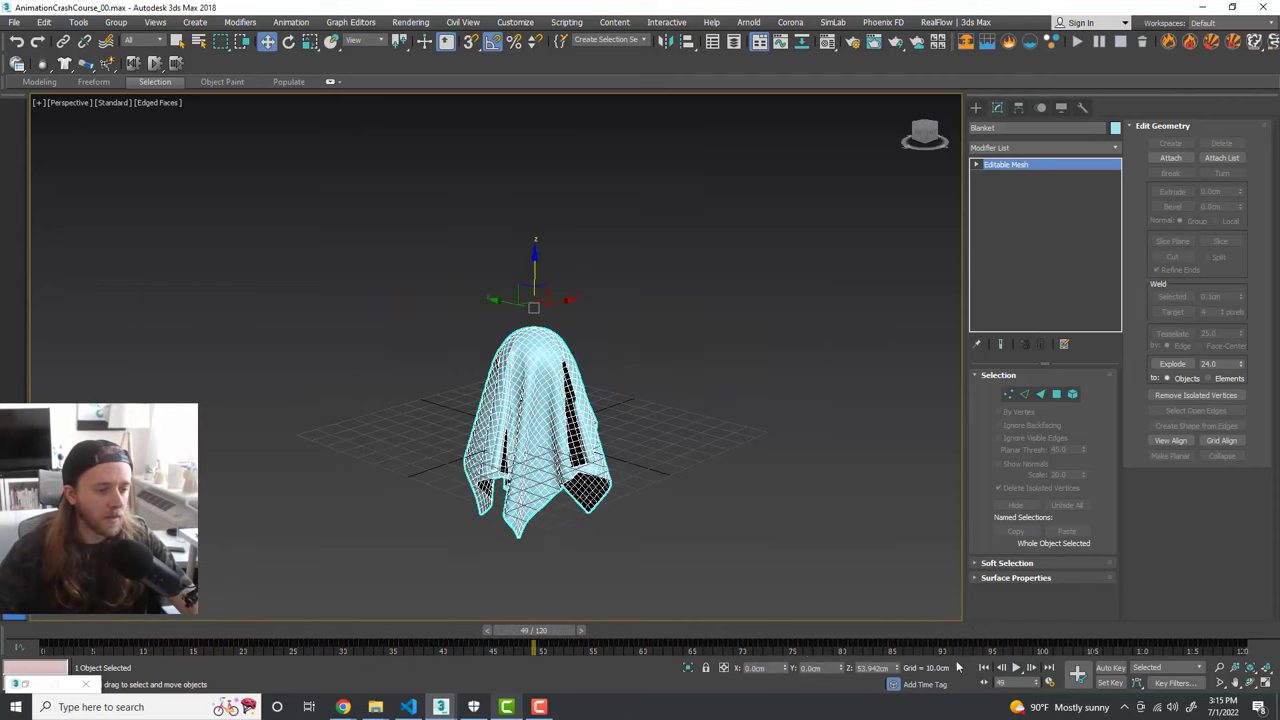
drag(569, 635, 90, 632)
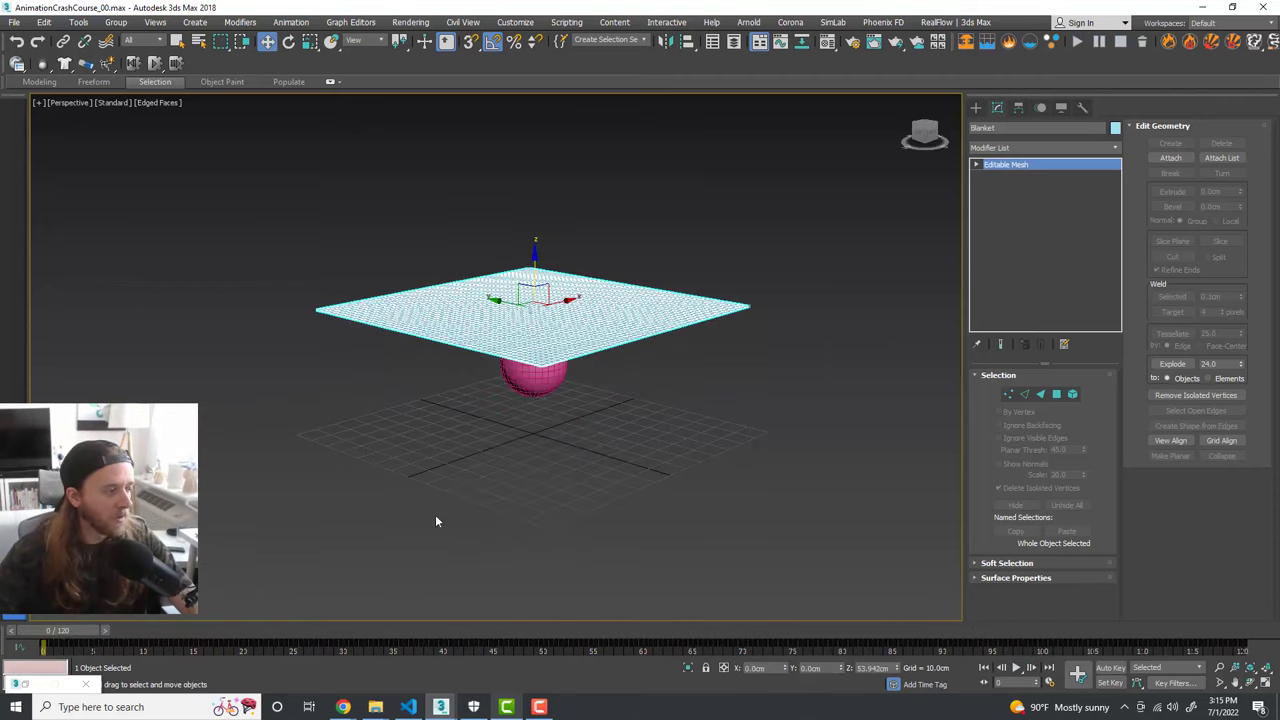
scroll(626, 431, up, 3)
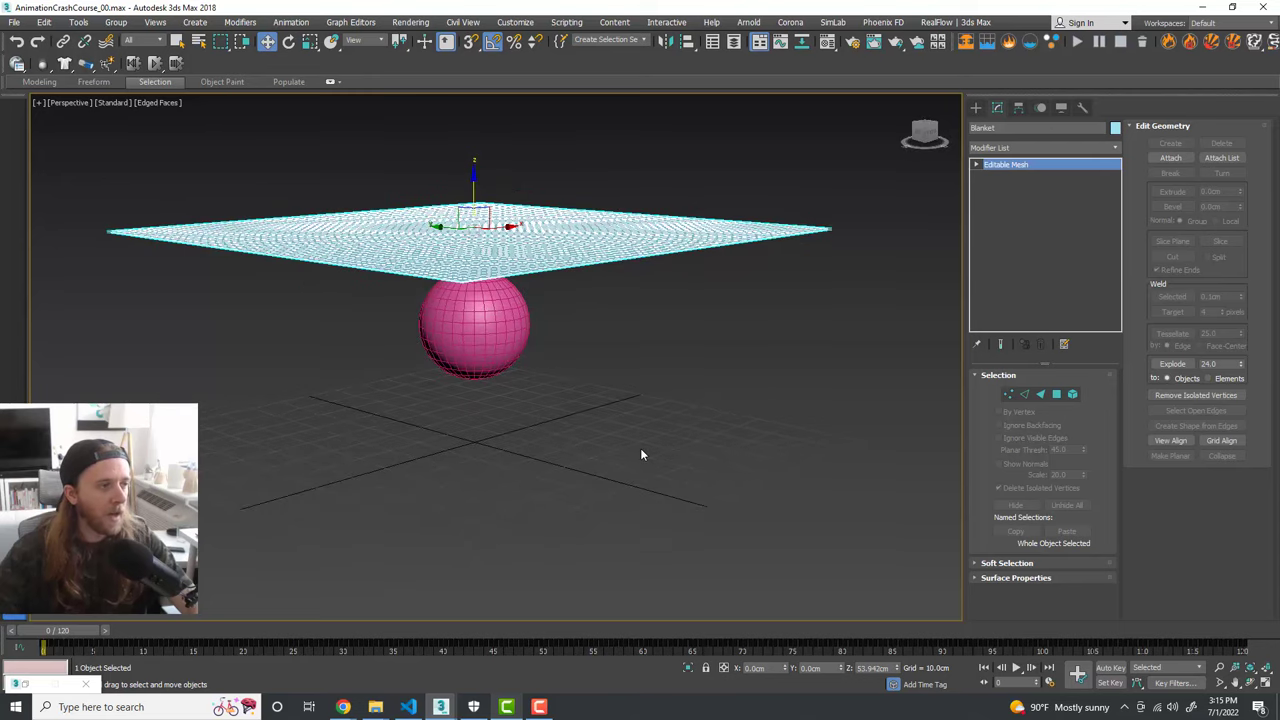
Step: Deselect Blanket, scrub through its draping animation to frame 45, and go back to frame 0
click(661, 432)
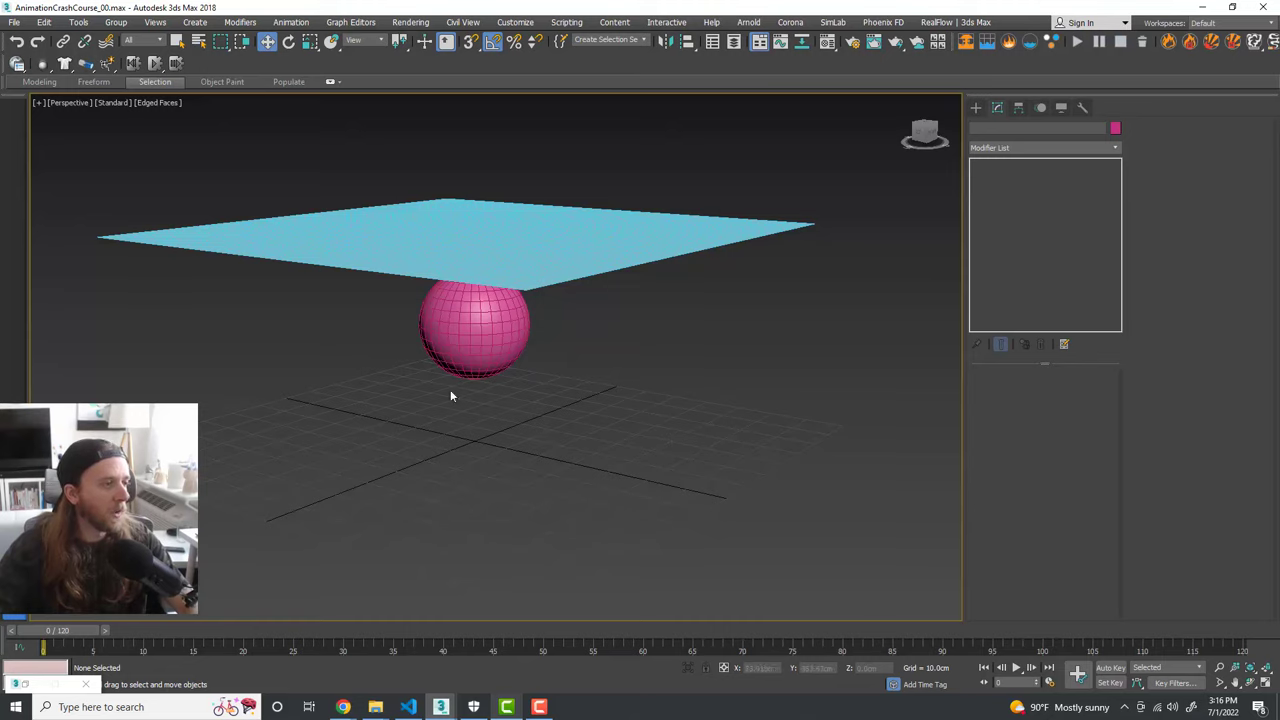
drag(100, 630, 499, 632)
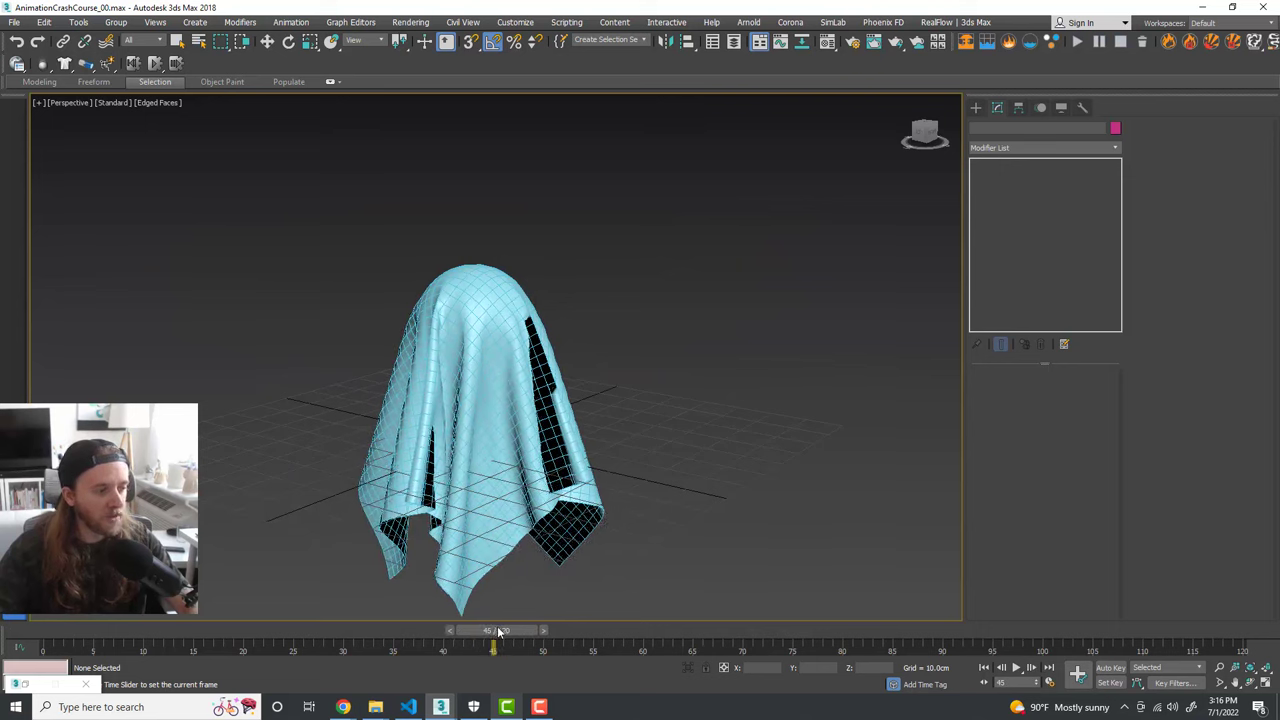
key(w)
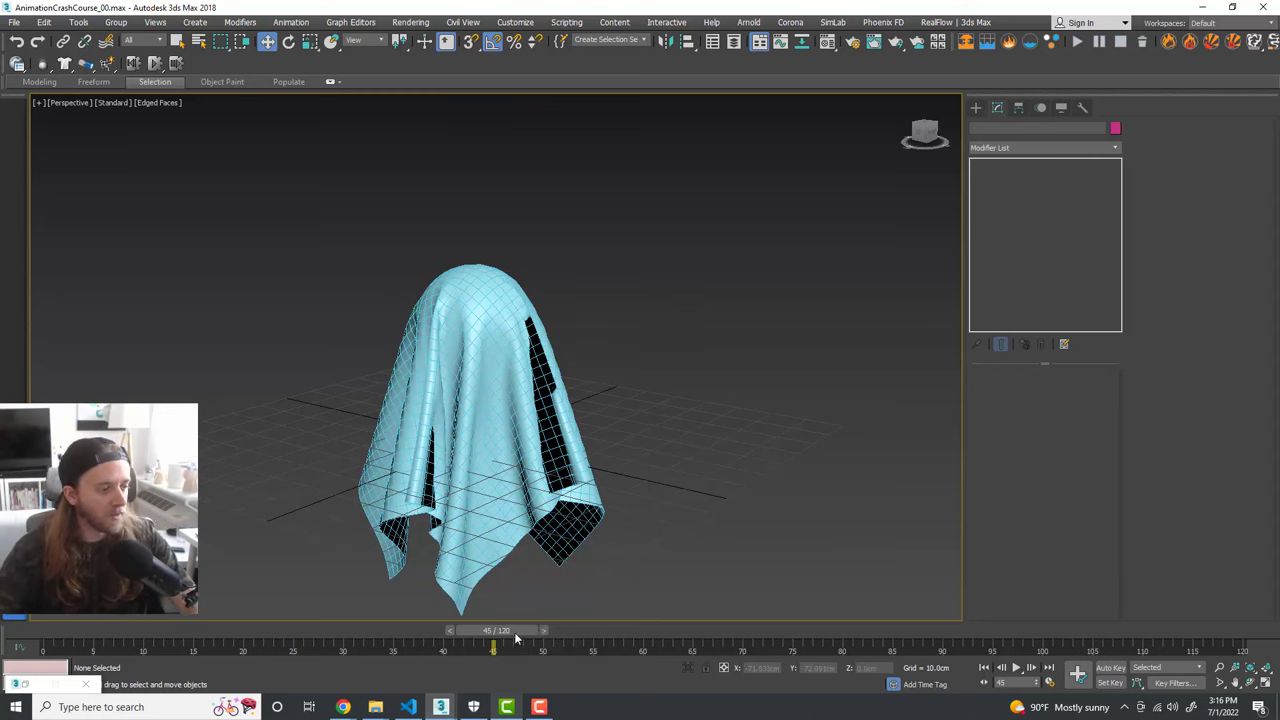
drag(530, 631, 40, 620)
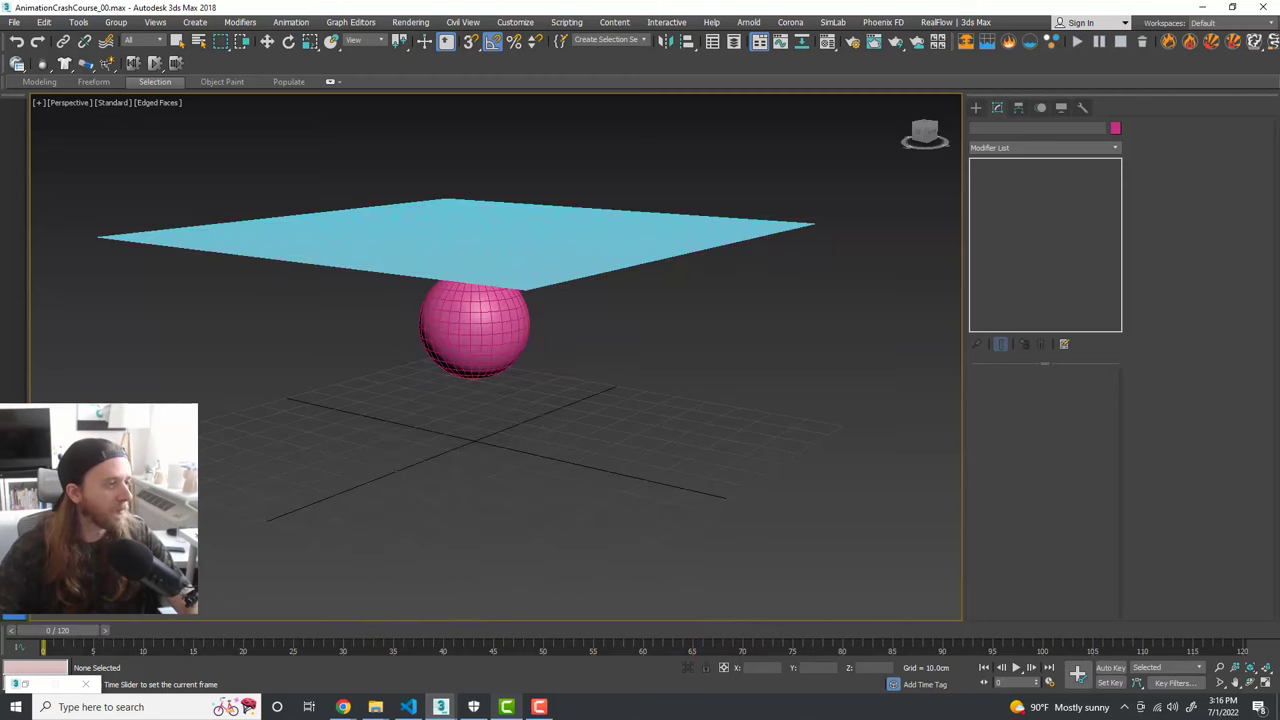
key(w)
Step: Create a flat box beside the blanket and sphere, about 174 cm long, 177 cm wide and -16 cm high
scroll(566, 380, down, 6)
scroll(615, 408, up, 6)
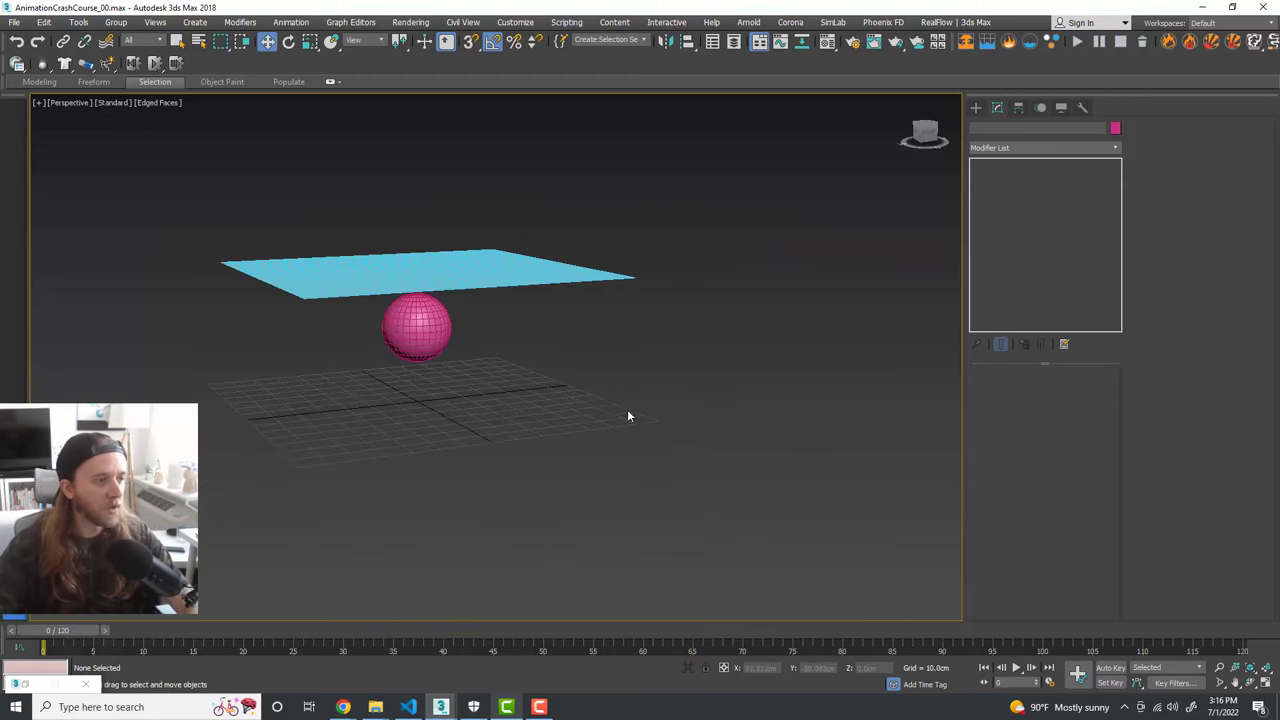
middle_drag(680, 457, 664, 385)
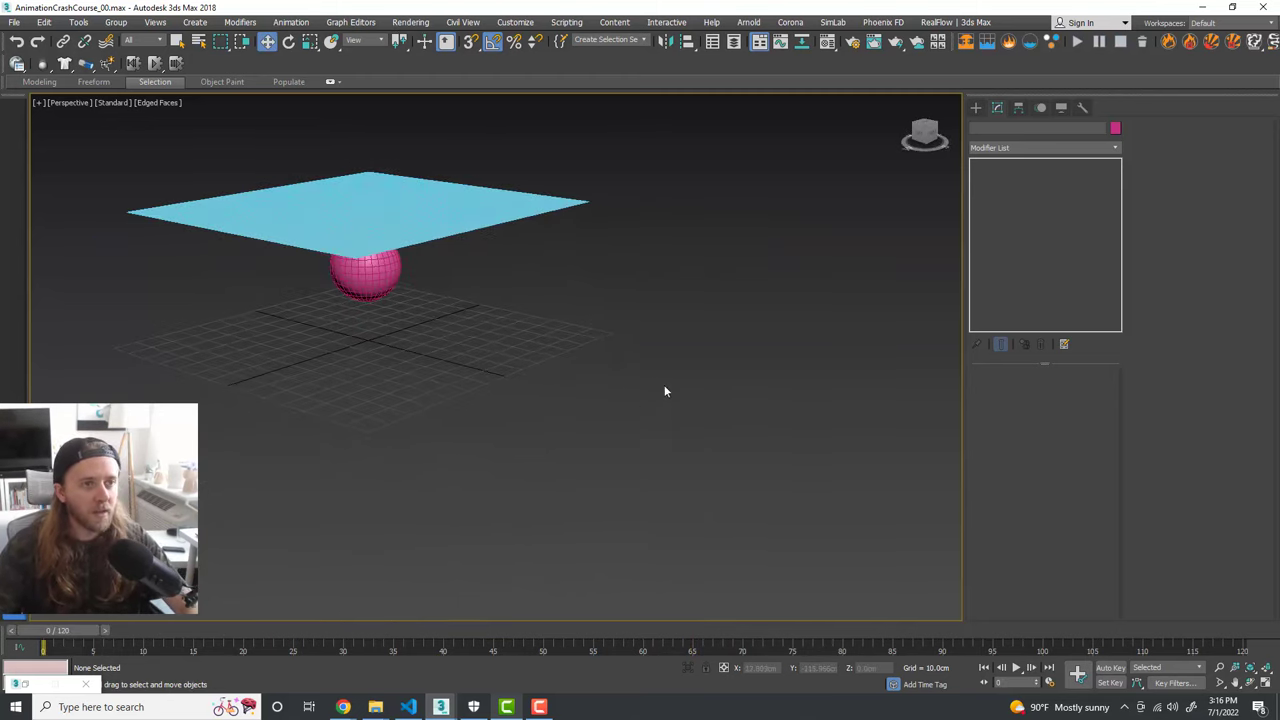
click(975, 107)
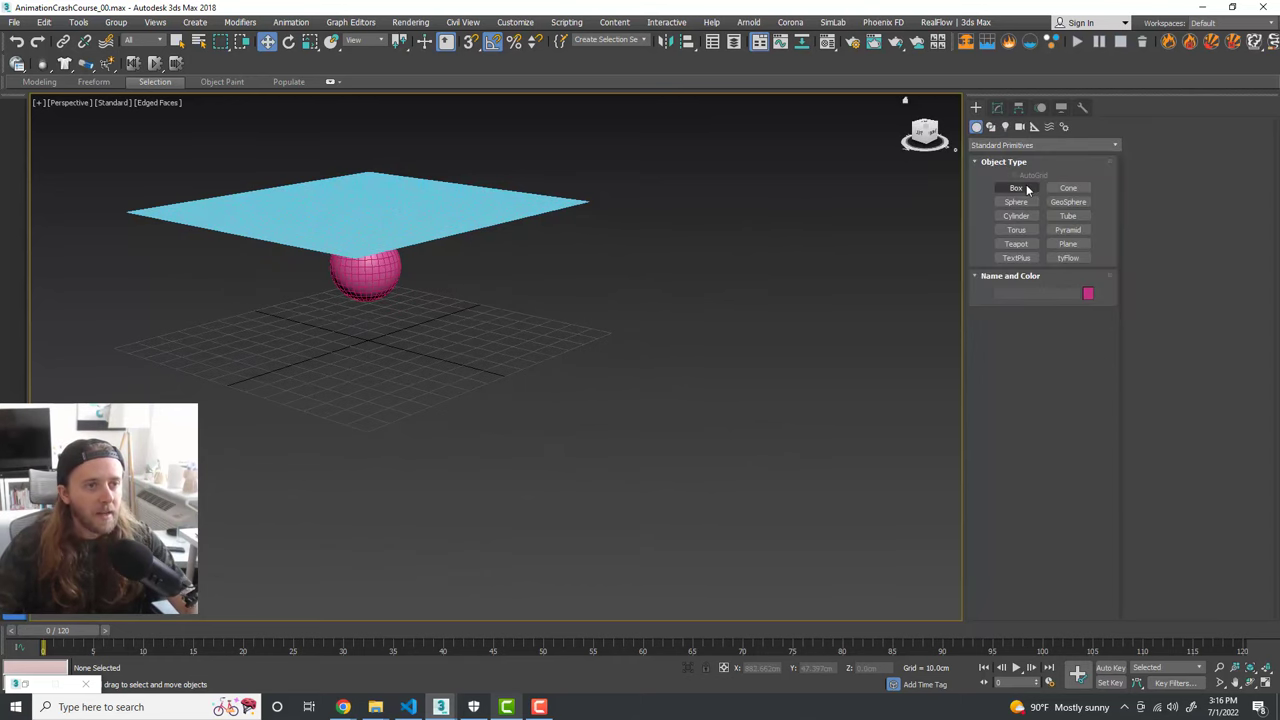
click(1016, 188)
middle_drag(687, 383, 610, 360)
scroll(537, 383, down, 3)
alt+middle_drag(537, 383, 532, 416)
drag(417, 476, 834, 421)
click(822, 450)
scroll(808, 451, up, 3)
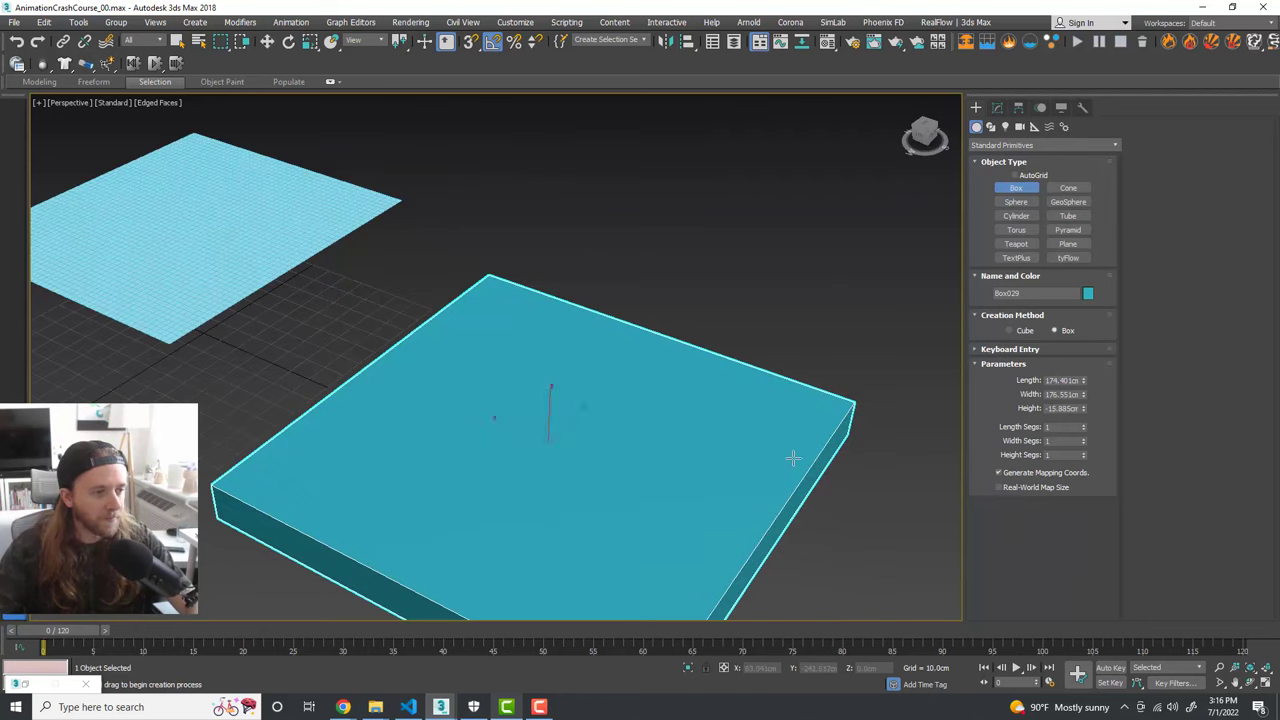
key(w)
alt+middle_drag(700, 463, 703, 423)
middle_drag(876, 293, 907, 292)
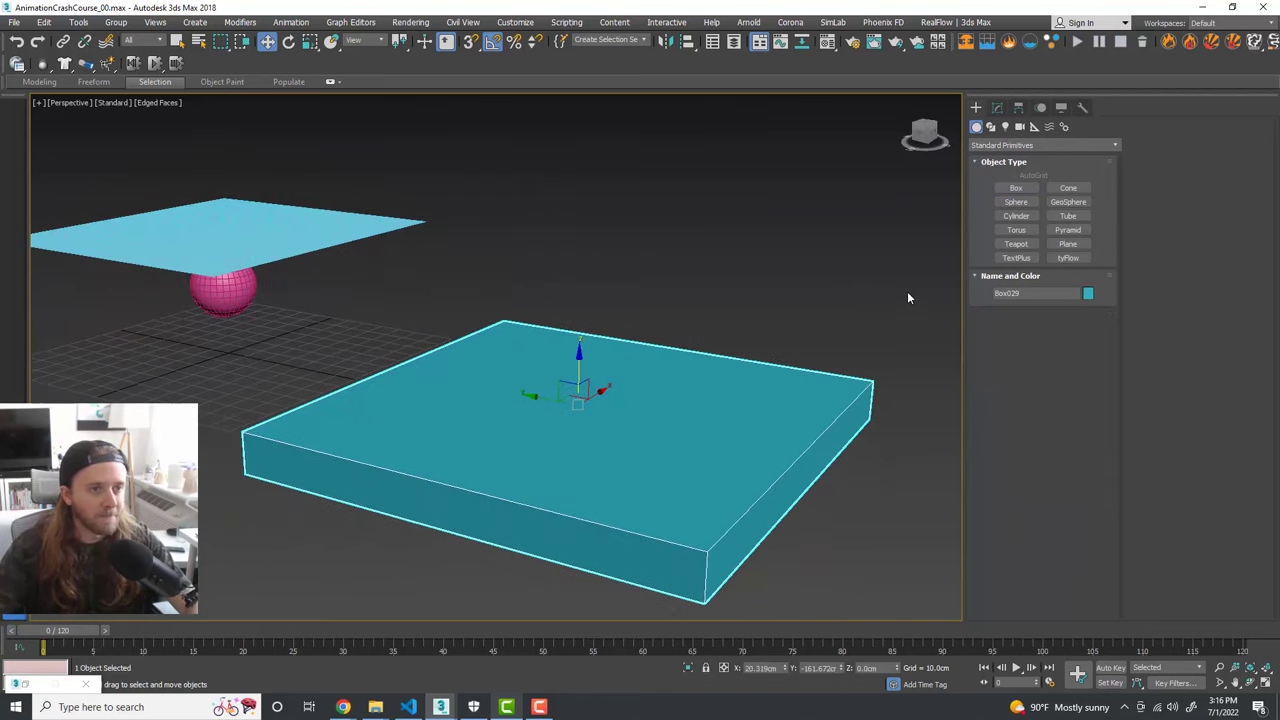
Step: Rename the flat box as Ground
double_click(1032, 292)
text(Ground)
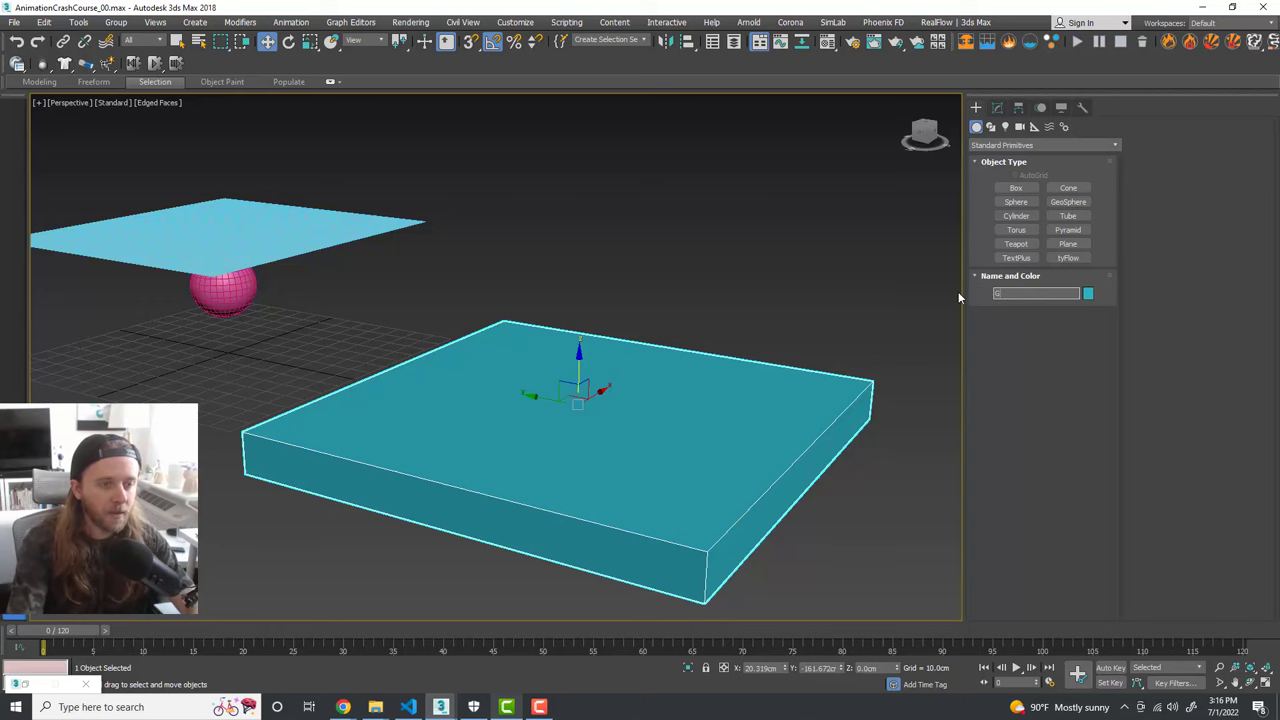
Step: Create a smaller box on top of Ground, about 38 cm long, 42 cm wide and 13 cm high
click(1016, 188)
alt+middle_drag(715, 381, 731, 411)
drag(558, 437, 700, 421)
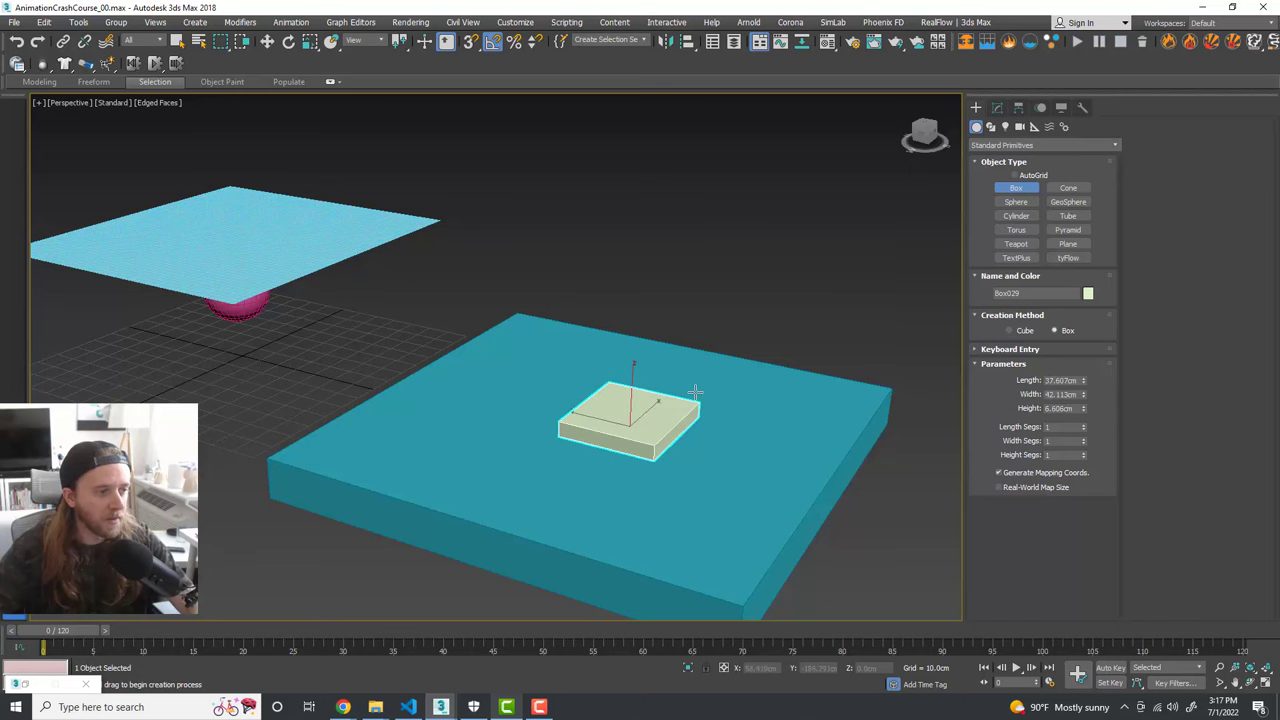
click(697, 381)
key(w)
scroll(650, 435, up, 3)
alt+middle_drag(671, 434, 672, 436)
scroll(620, 412, up, 3)
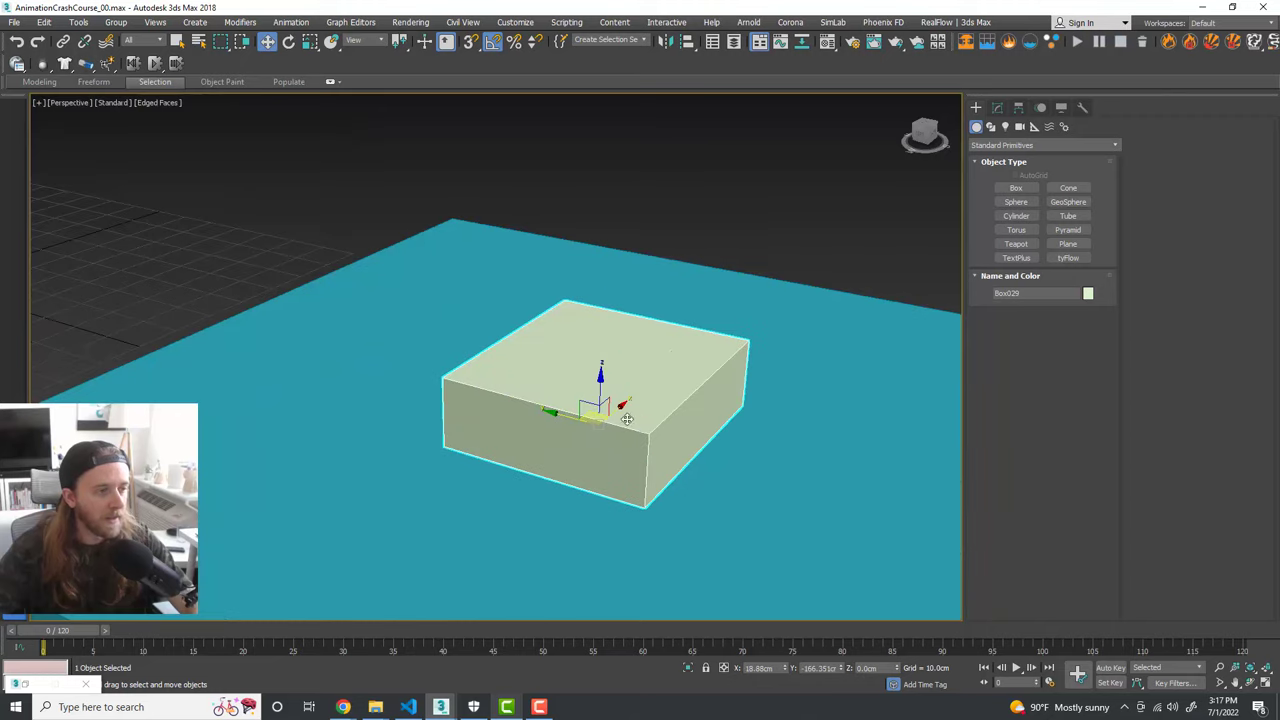
Step: Subdivide the small box into 14 length, 12 width and 5 height segments
click(997, 107)
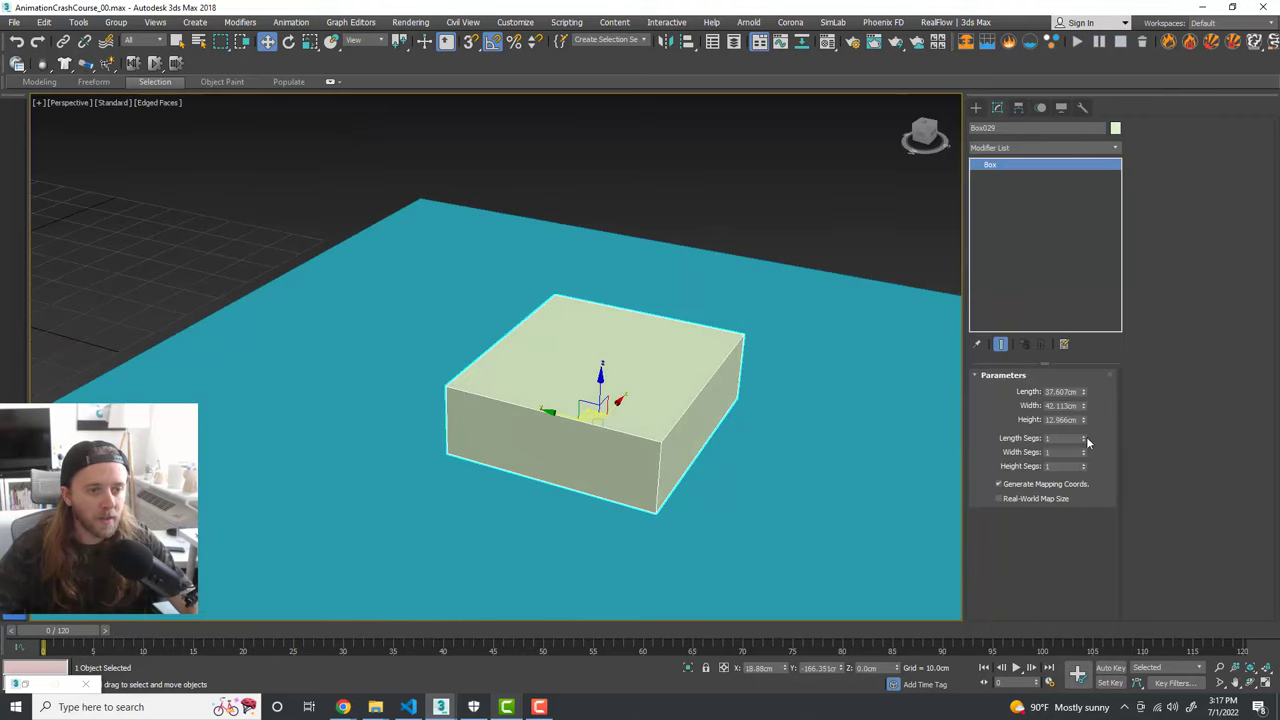
drag(1087, 441, 1081, 441)
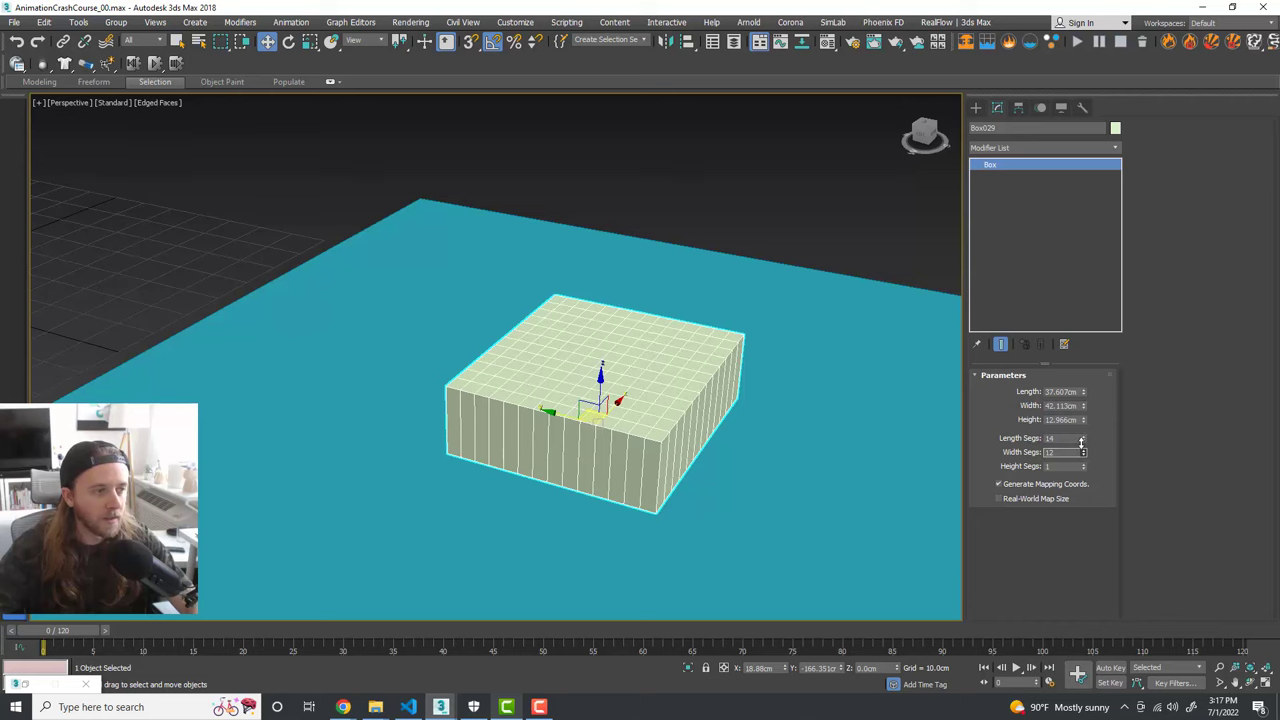
drag(1085, 470, 1083, 465)
Step: Set the small box's length to 30 cm, width to 40 cm and height to 10 cm
mouse_move(701, 437)
alt+middle_down()
mouse_move(771, 449)
mouse_move(706, 440)
mouse_move(734, 443)
mouse_move(694, 424)
alt+middle_up()
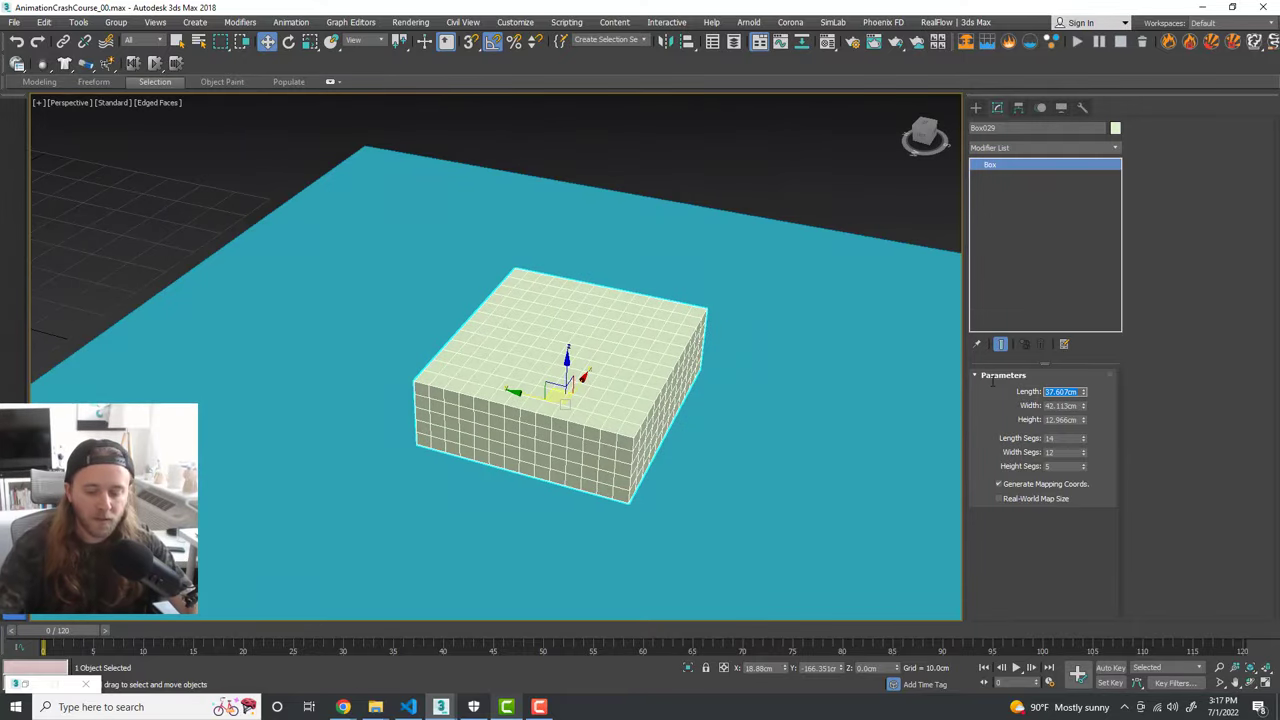
key(Tab)
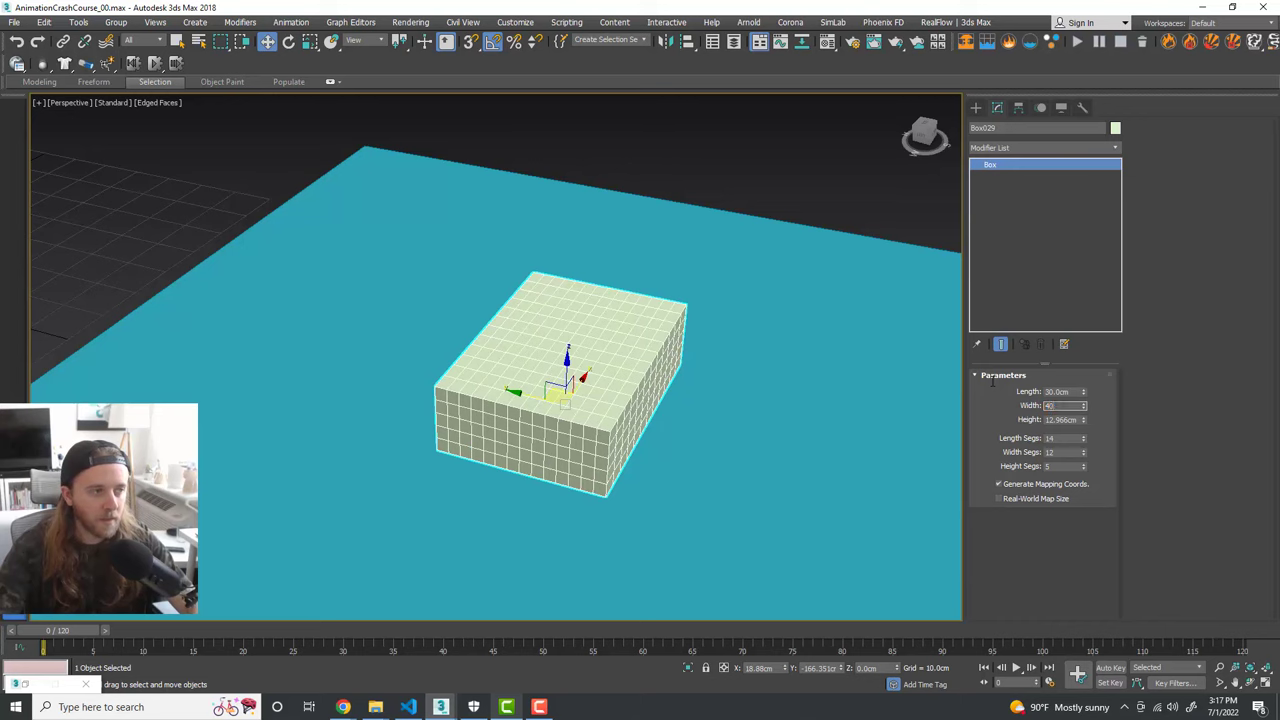
key(Tab)
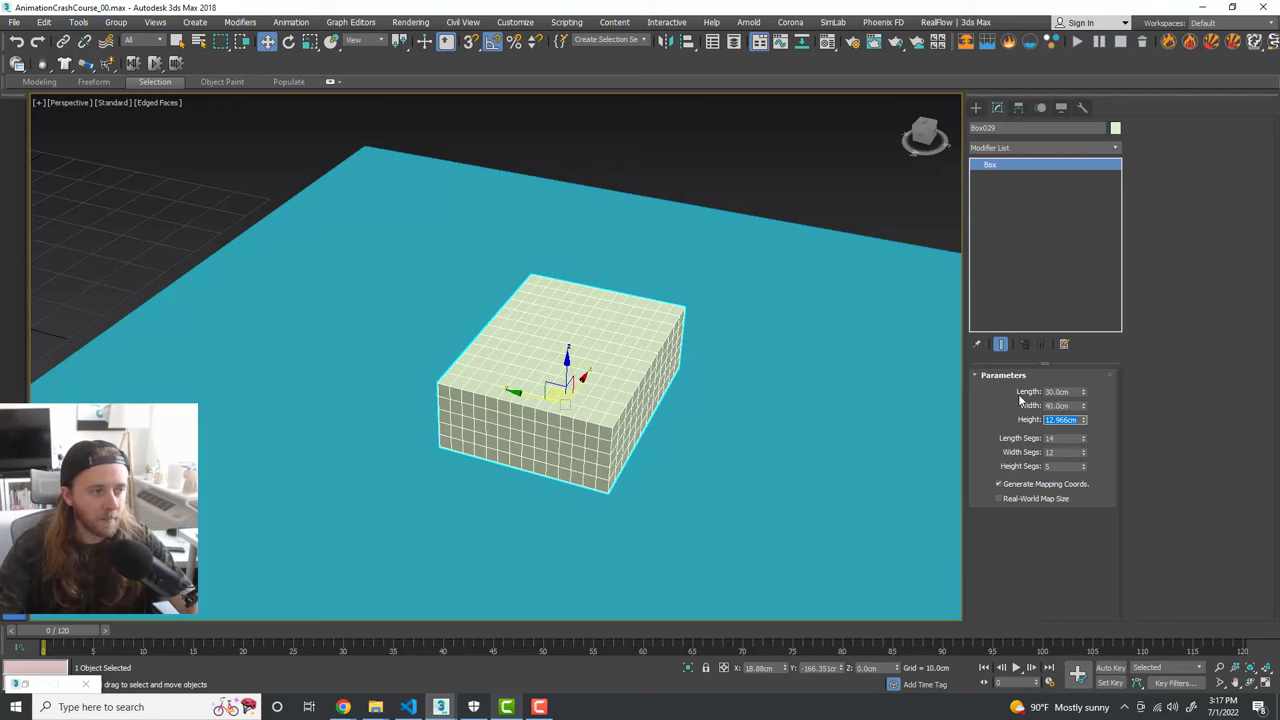
text(10)
key(Return)
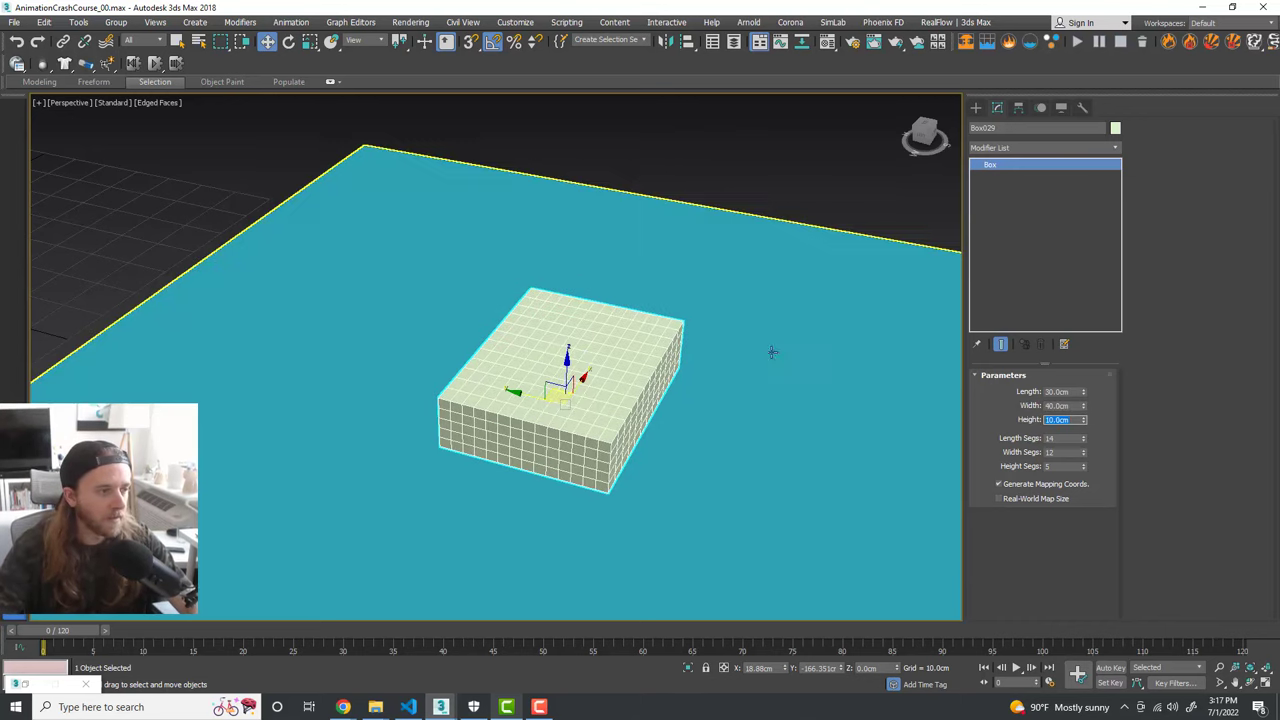
Step: Even out the small box's grid by setting 13 length segments and 15 width segments
scroll(651, 410, up, 3)
alt+middle_drag(651, 410, 690, 430)
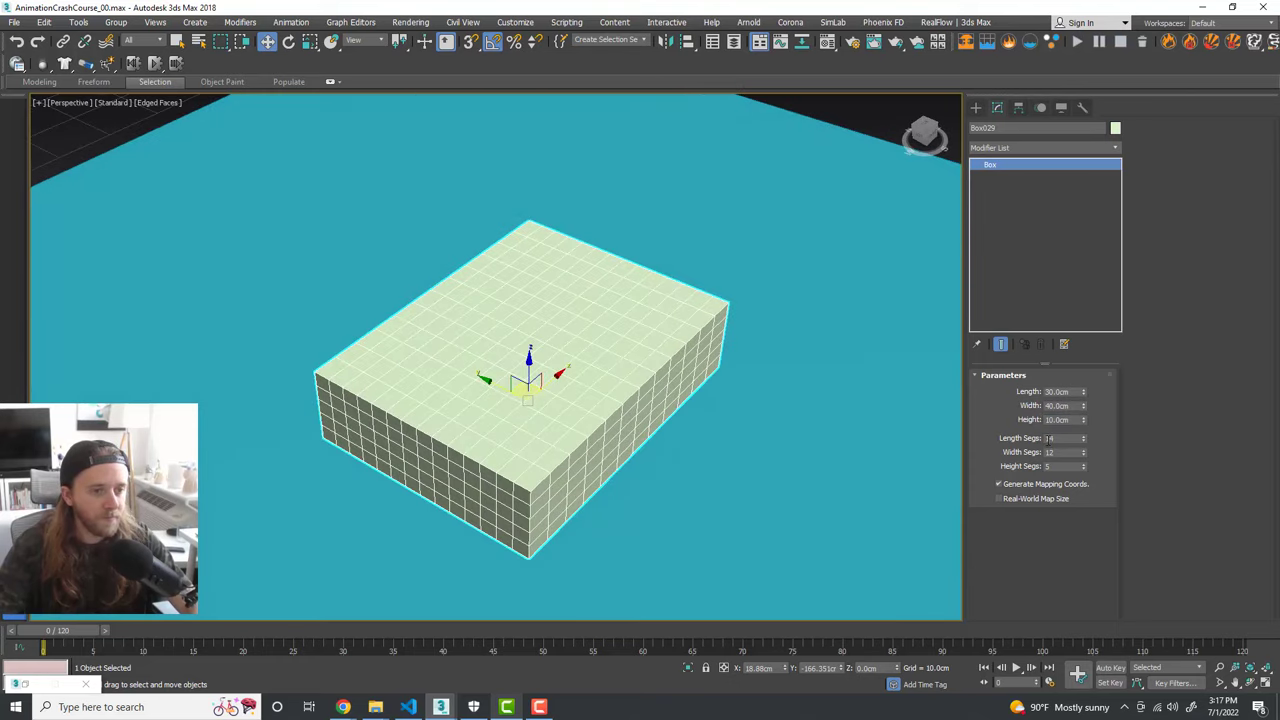
click(1084, 436)
click(1084, 441)
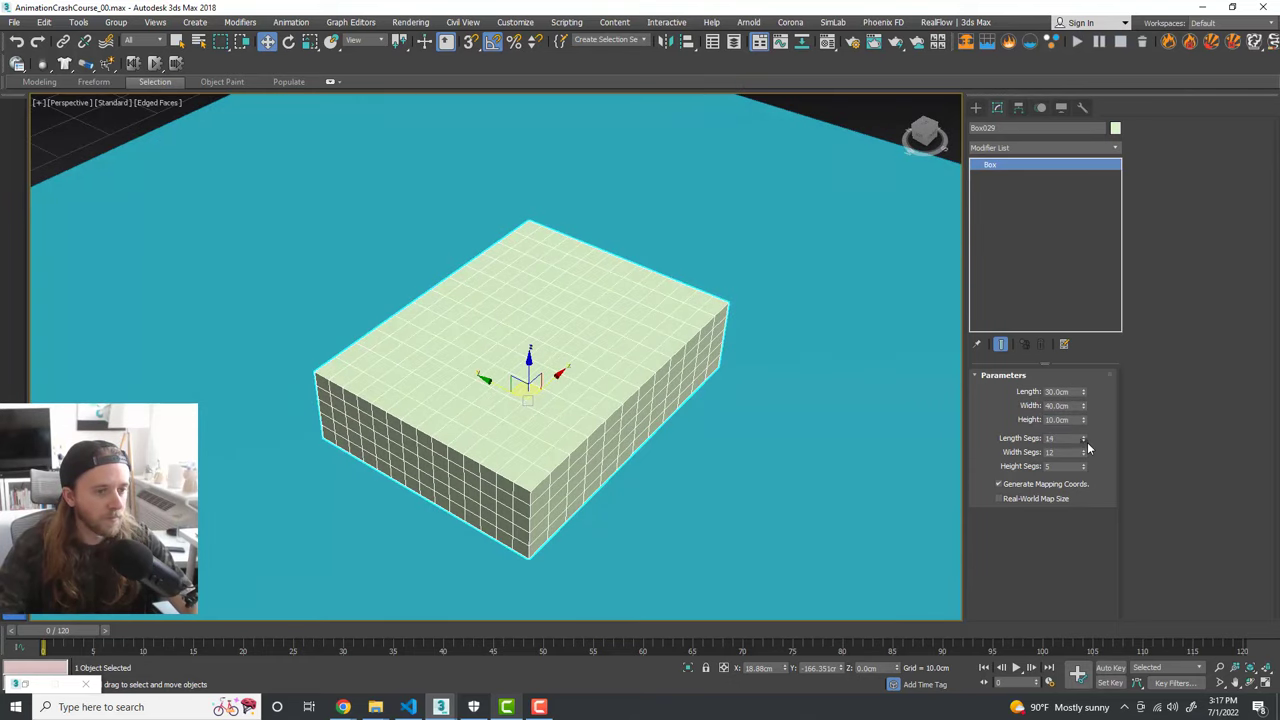
click(1084, 441)
click(1084, 450)
click(1084, 450)
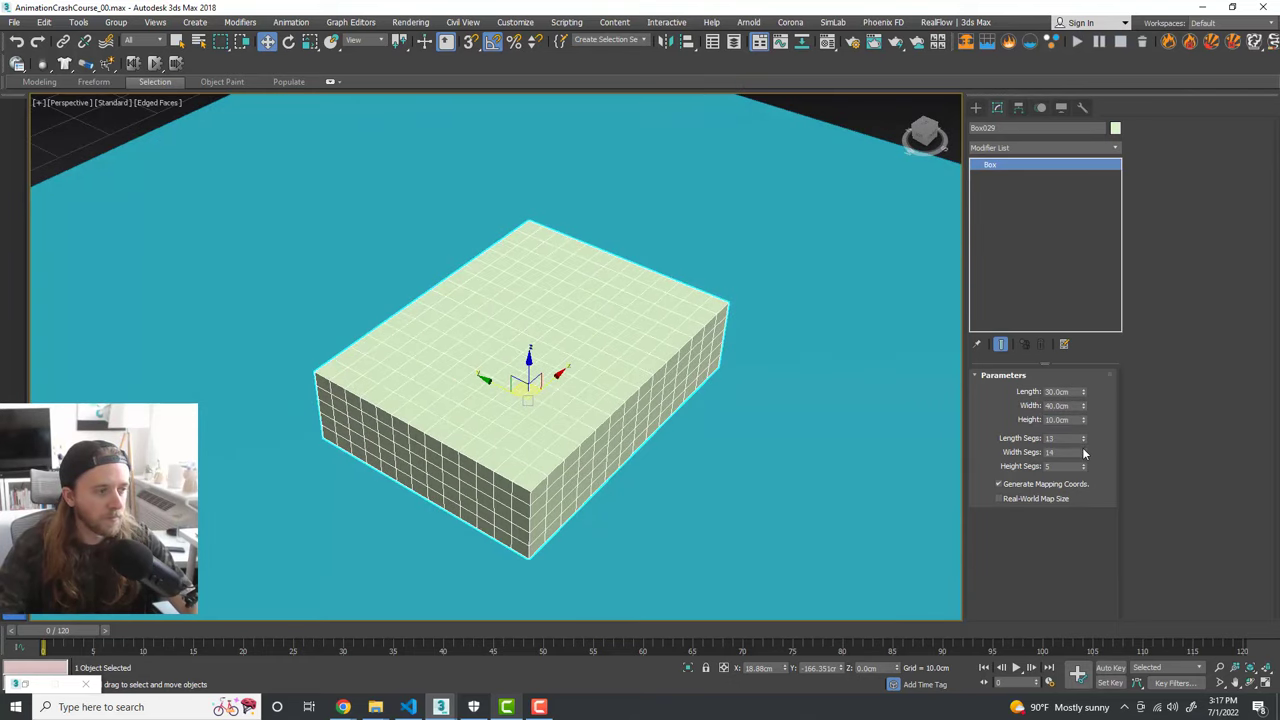
click(1084, 450)
Step: Raise the small box along Z to about 1 cm above the surface of Ground
alt+middle_drag(651, 380, 594, 317)
scroll(671, 365, down, 3)
scroll(604, 339, down, 5)
scroll(604, 339, up, 2)
scroll(631, 353, up, 2)
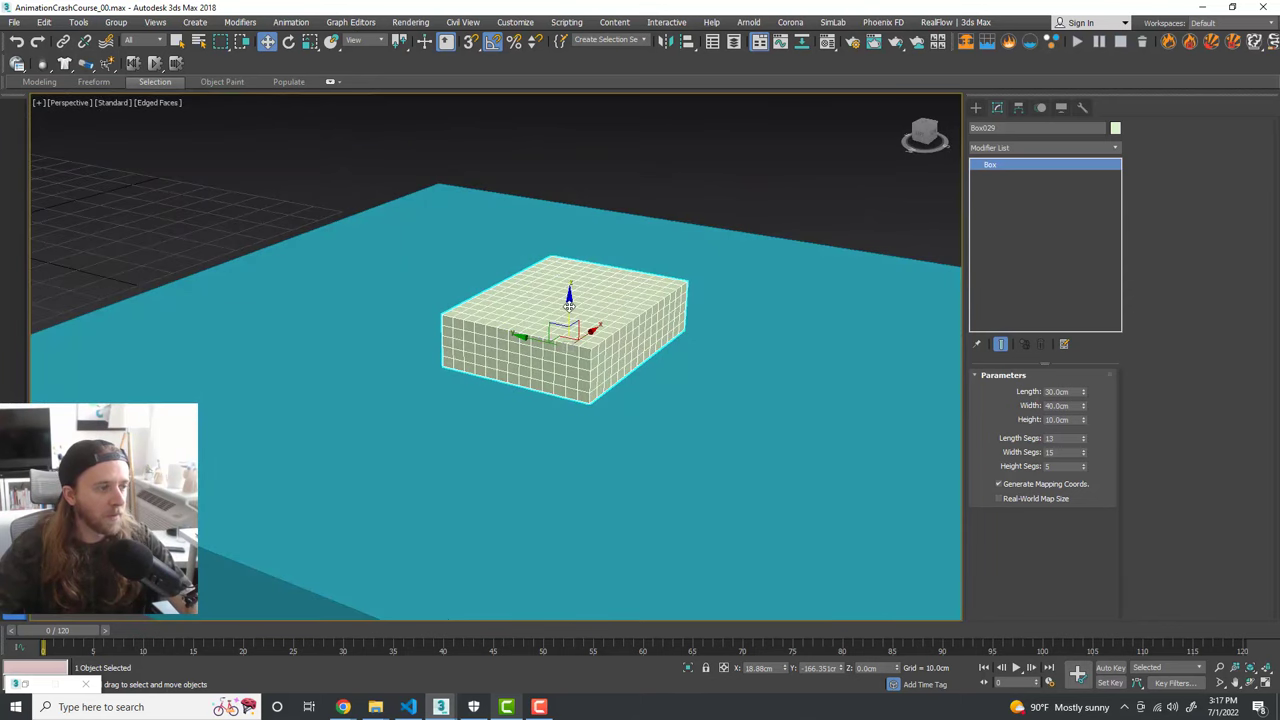
drag(568, 305, 571, 304)
alt+middle_drag(596, 344, 581, 316)
drag(571, 306, 571, 303)
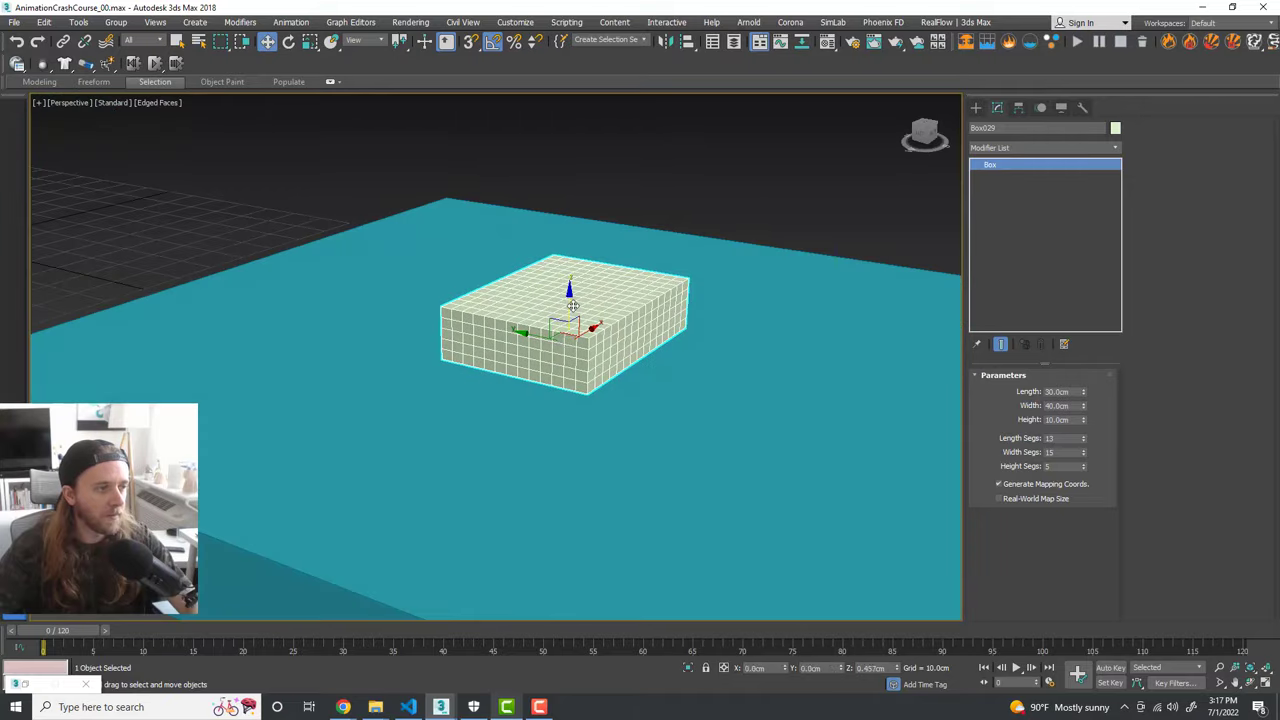
alt+middle_drag(611, 362, 620, 372)
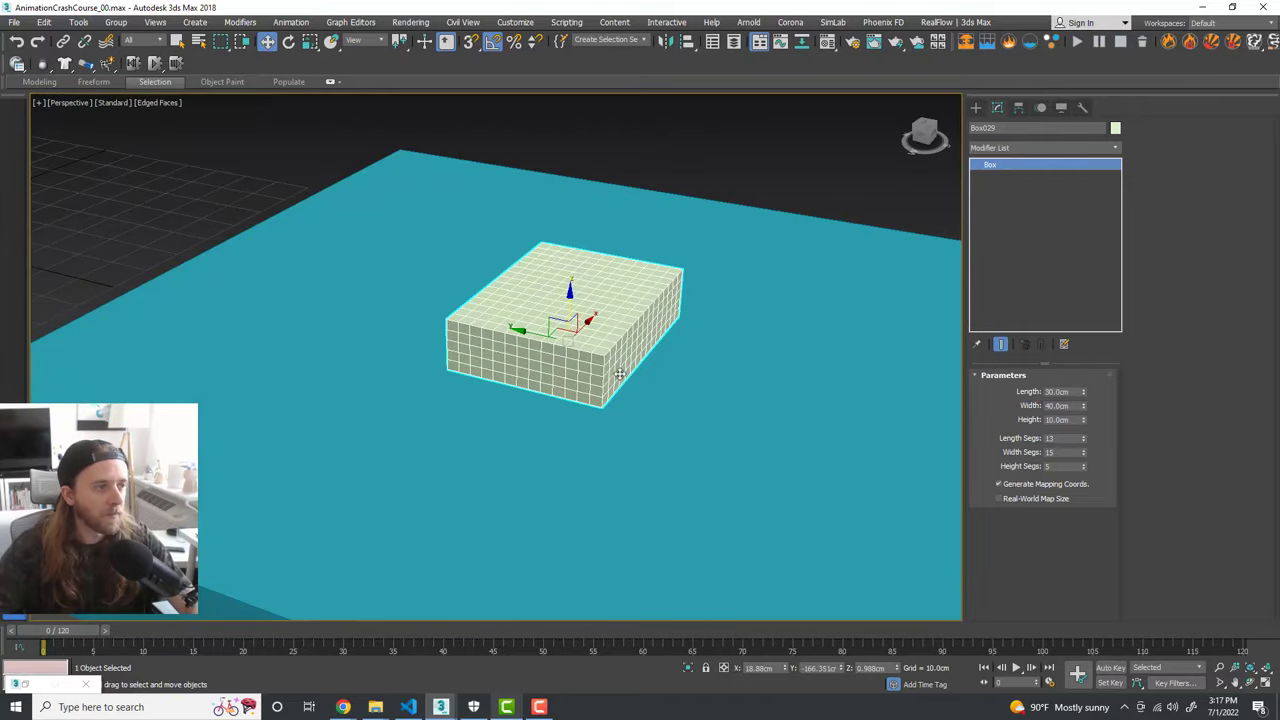
Step: Add a Cloth modifier to the small box
scroll(620, 373, down, 3)
click(1061, 148)
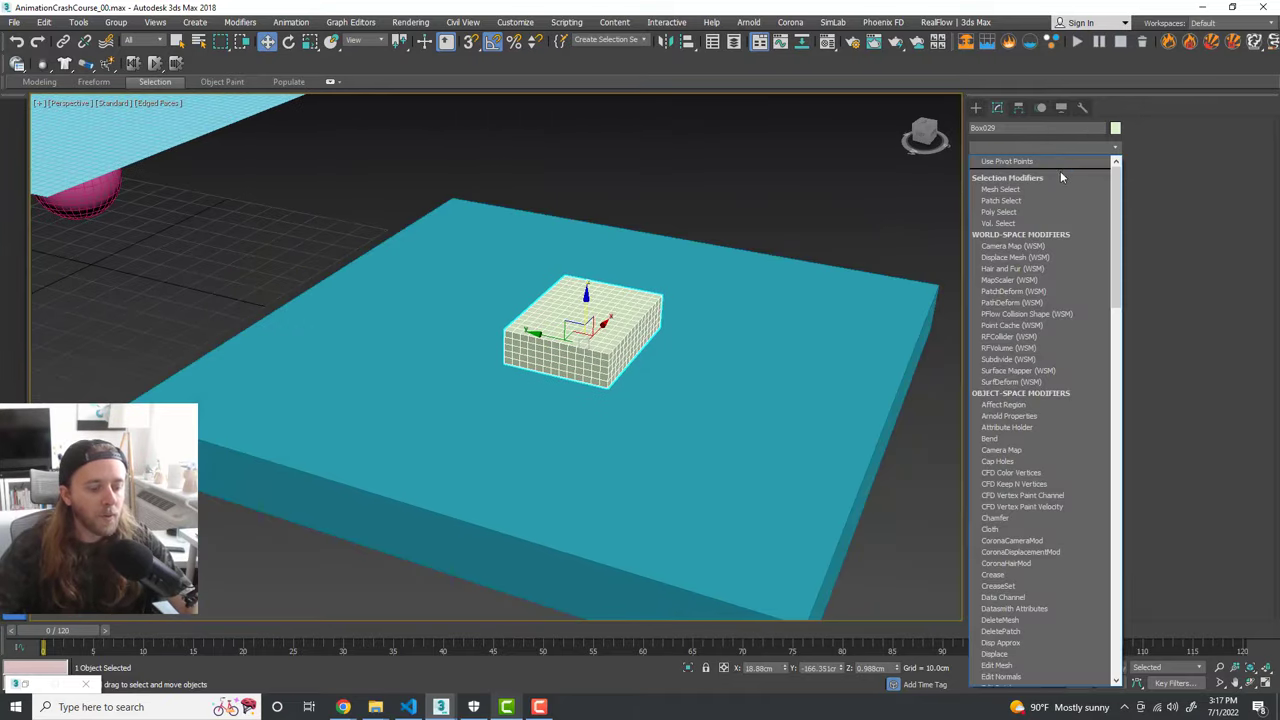
scroll(1059, 180, down, 3)
scroll(1059, 180, down, 6)
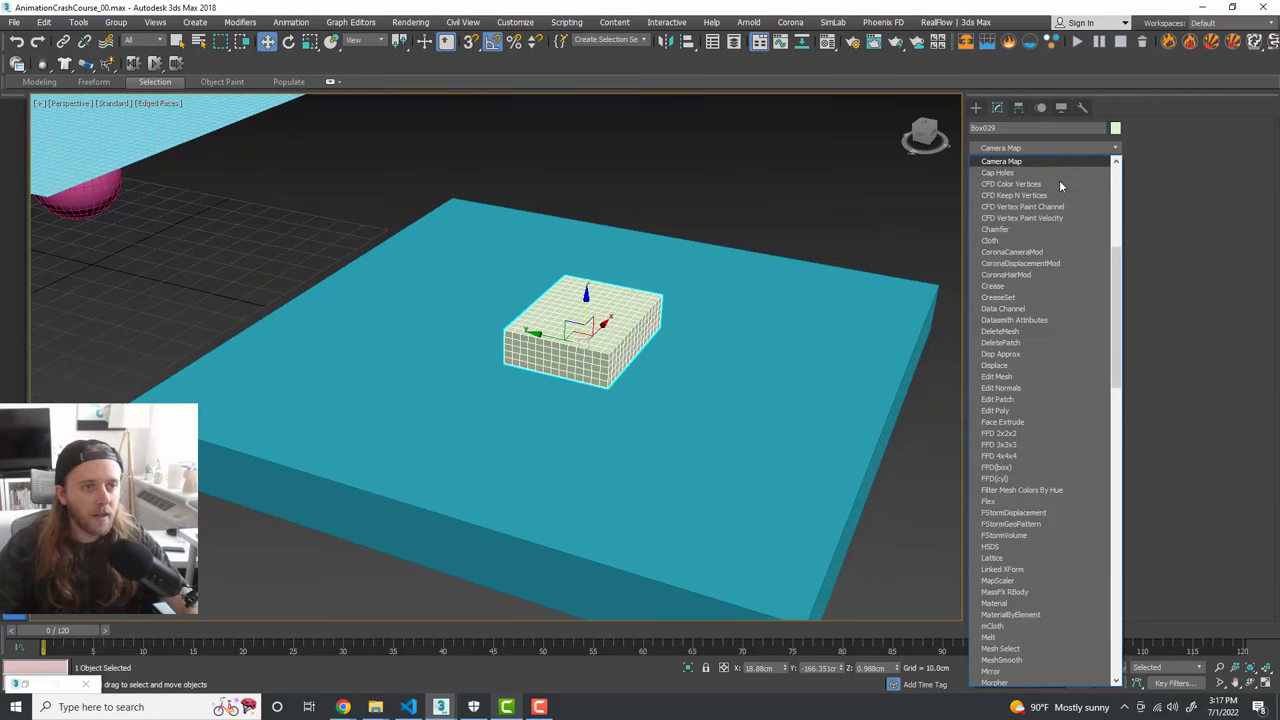
click(1038, 240)
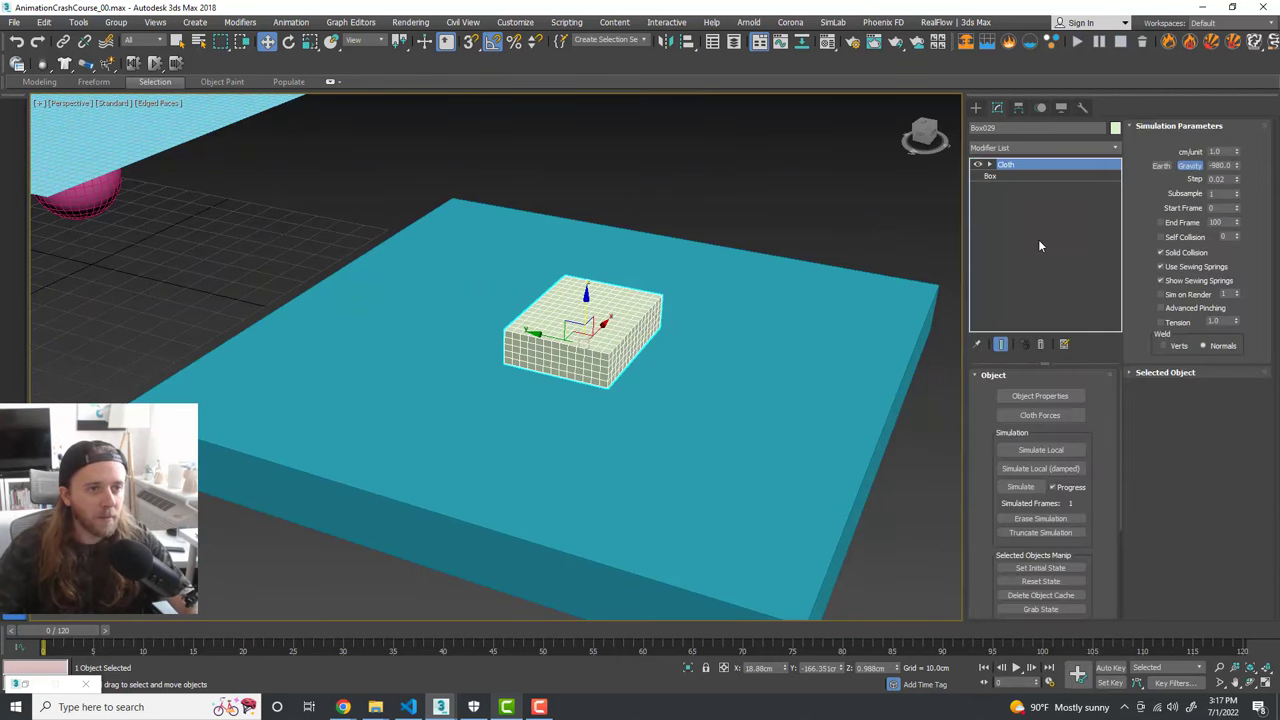
Step: Rename the small box as Pillow
click(1047, 397)
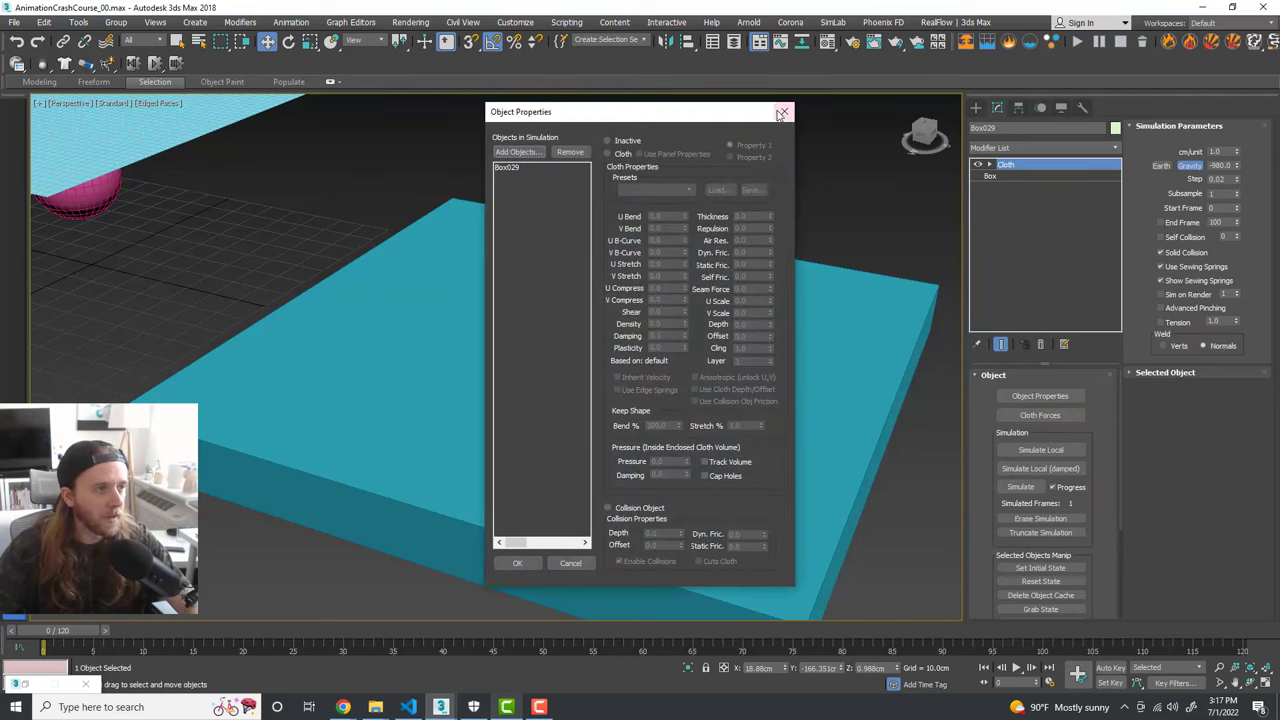
click(791, 109)
drag(1015, 127, 927, 131)
text(P)
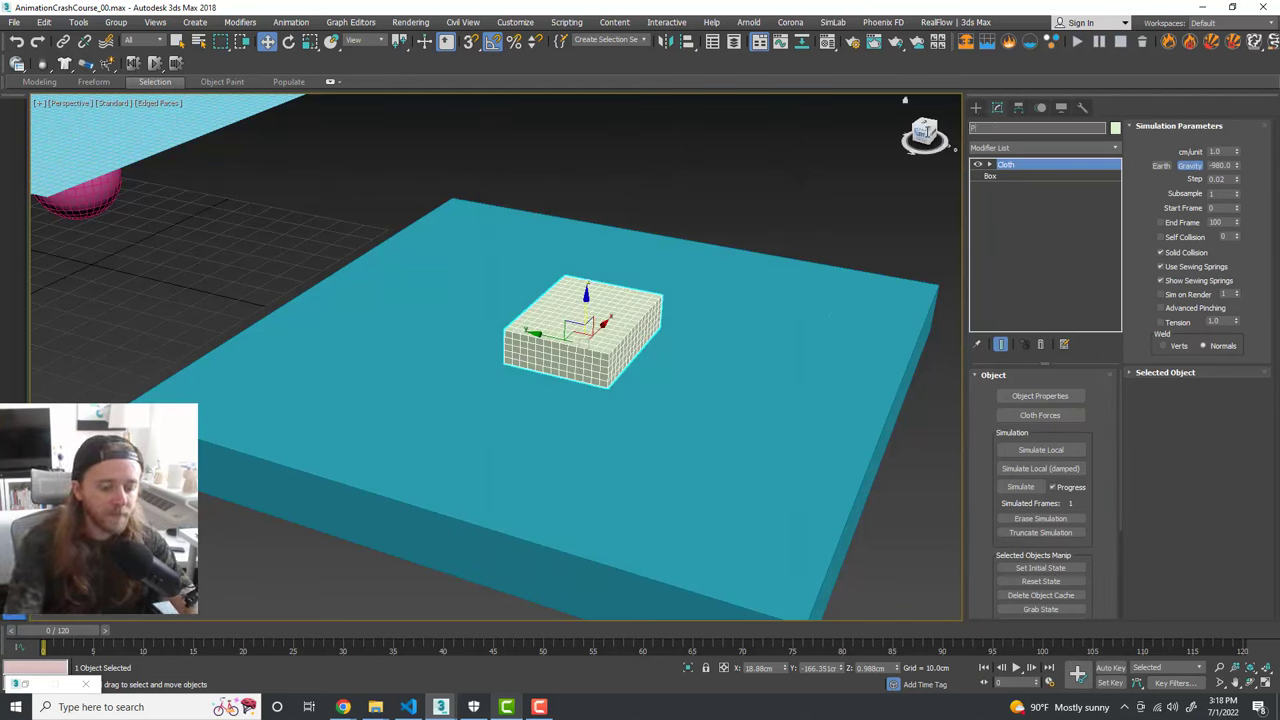
text(illow)
click(766, 323)
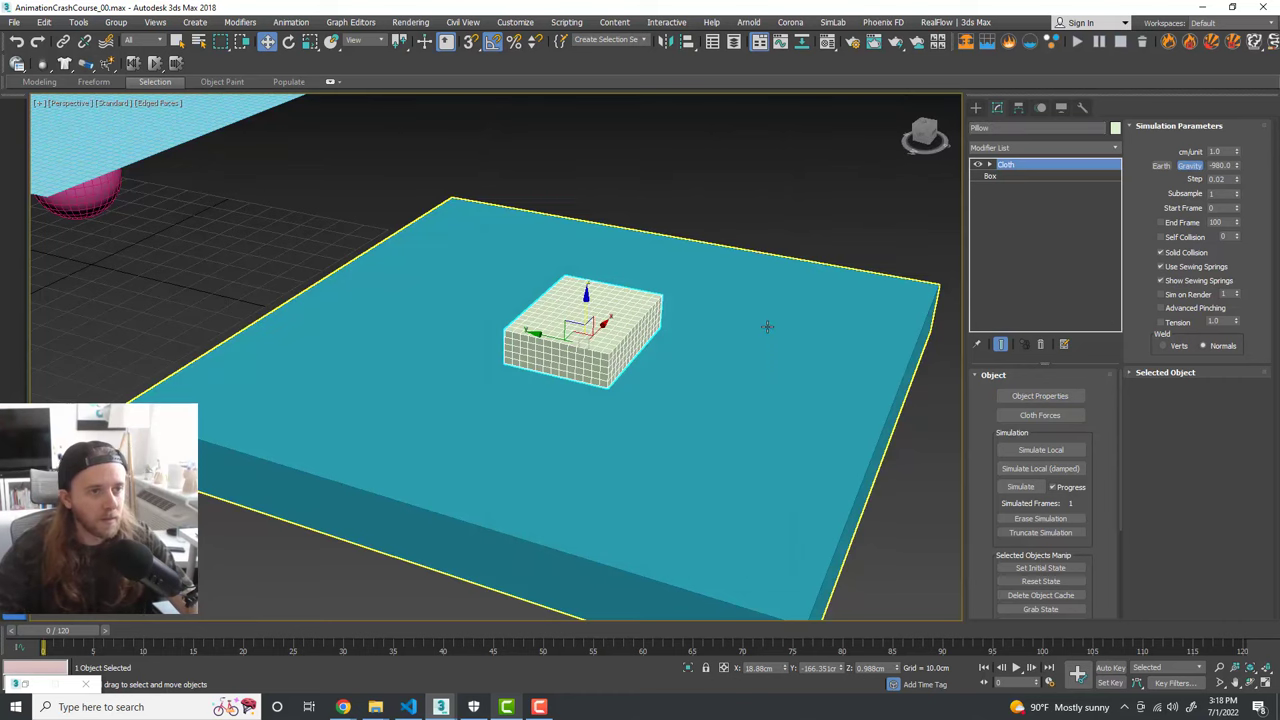
Step: Add Ground to Pillow's cloth simulation and make it a collision object
click(604, 321)
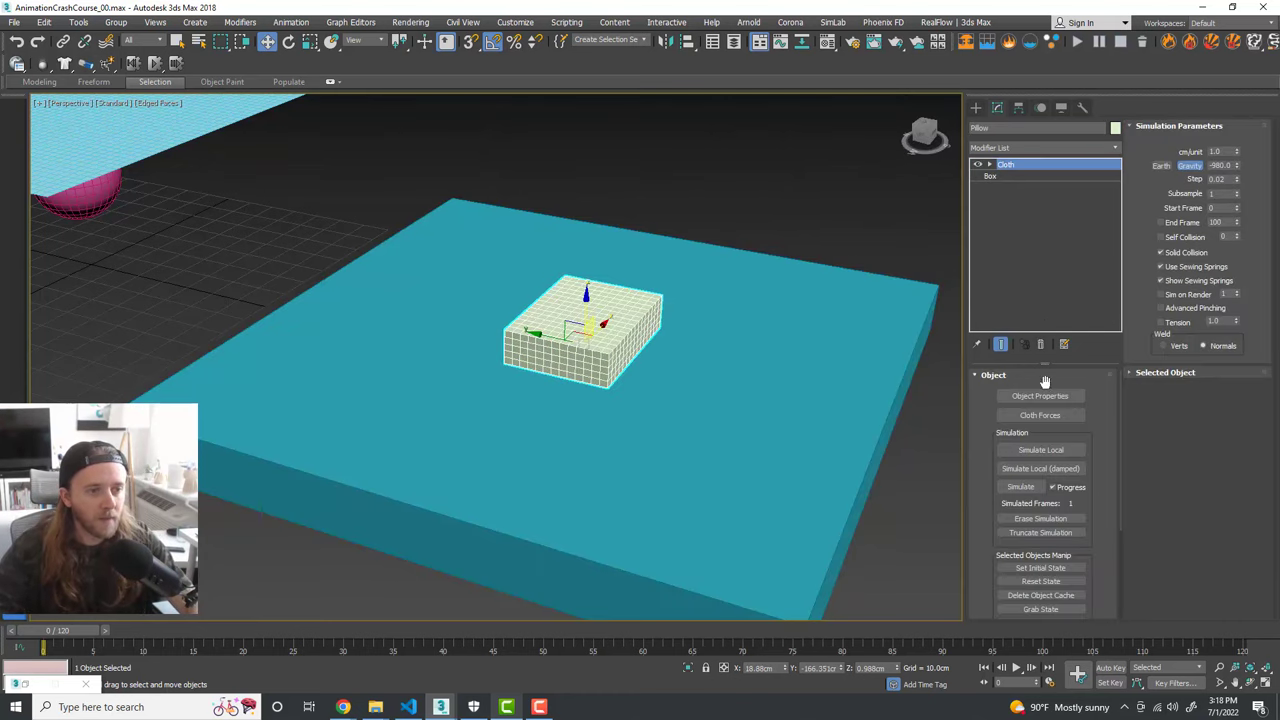
click(1043, 396)
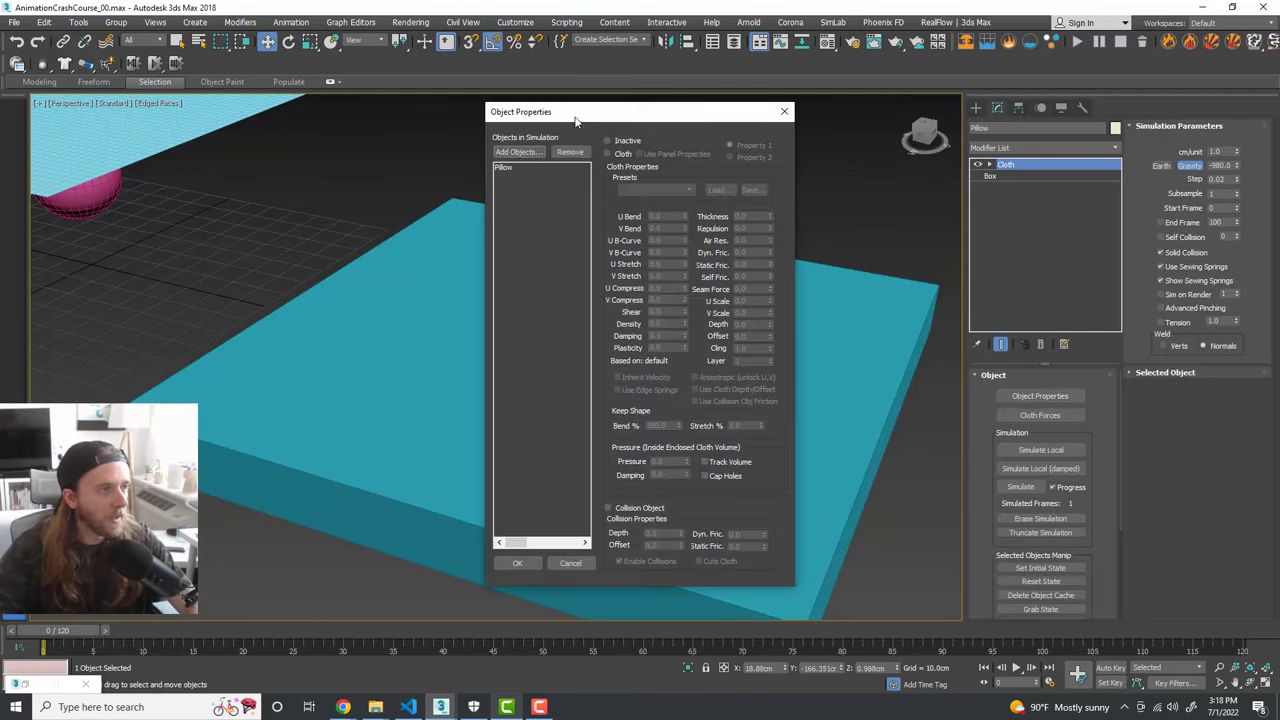
drag(576, 120, 761, 101)
click(704, 133)
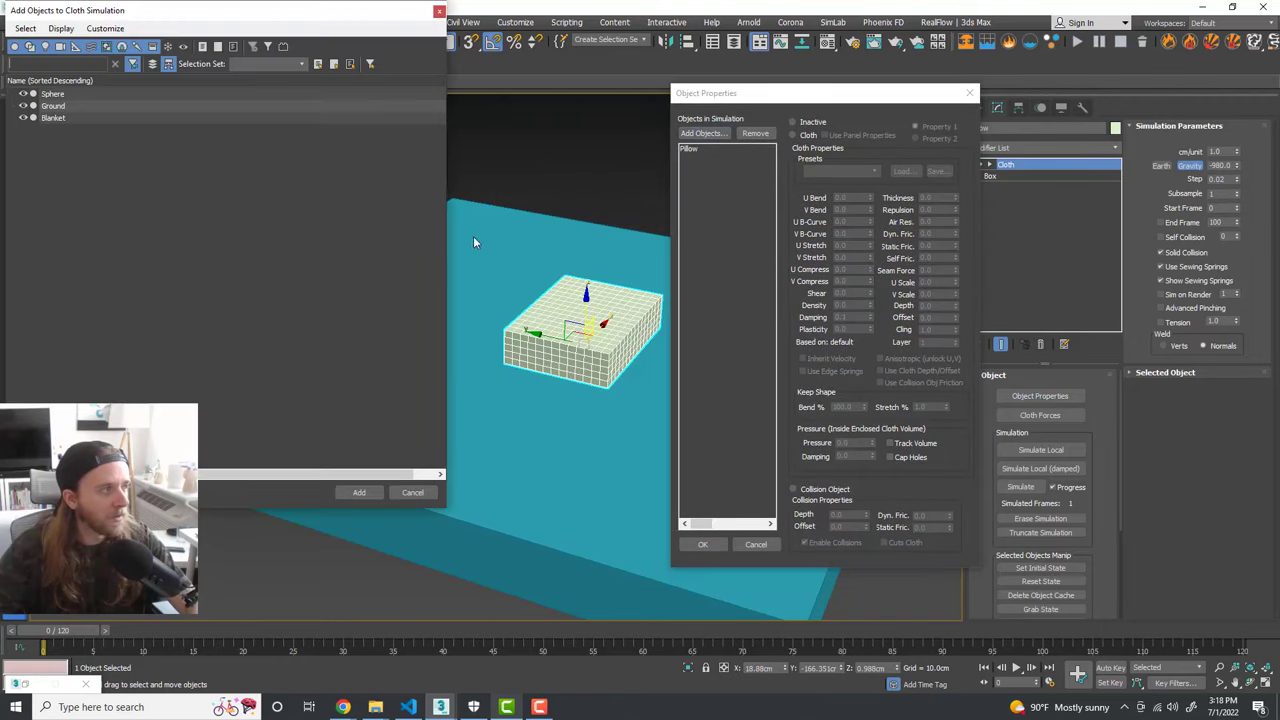
click(108, 106)
click(359, 493)
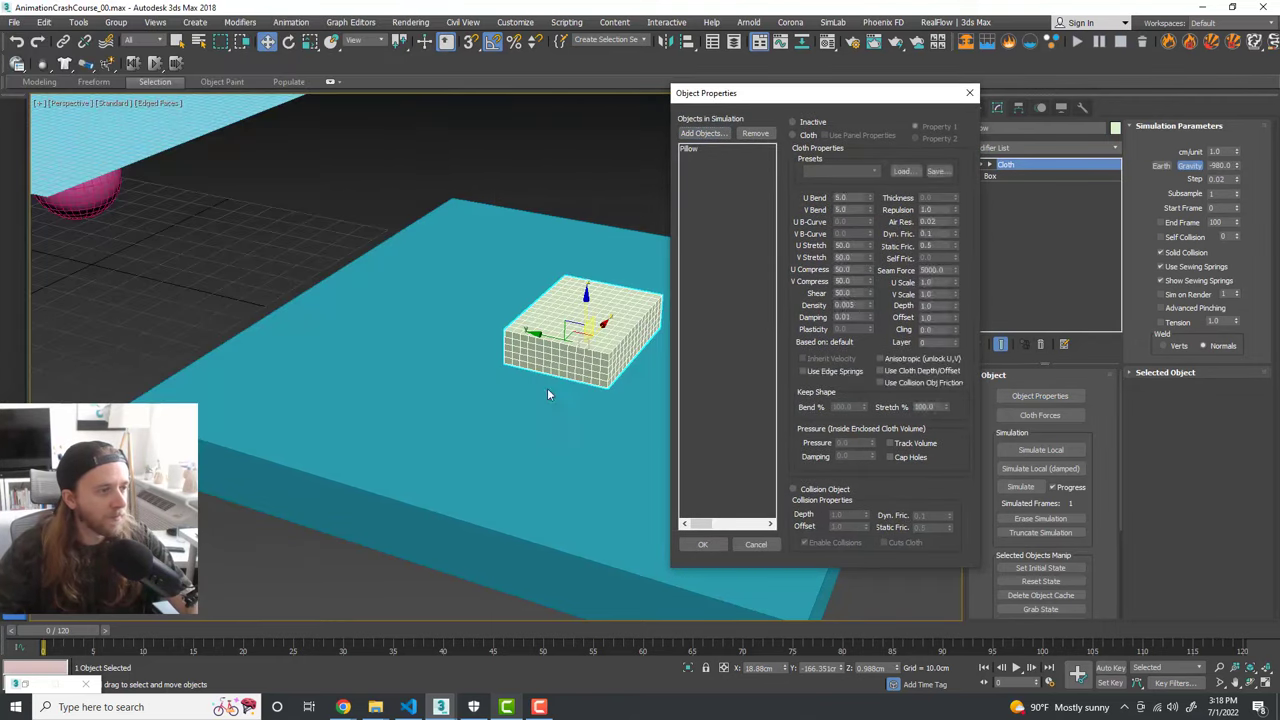
click(793, 488)
Step: Make Pillow a cloth object with the Cotton preset and a pressure of 30, and accept the object properties
click(728, 157)
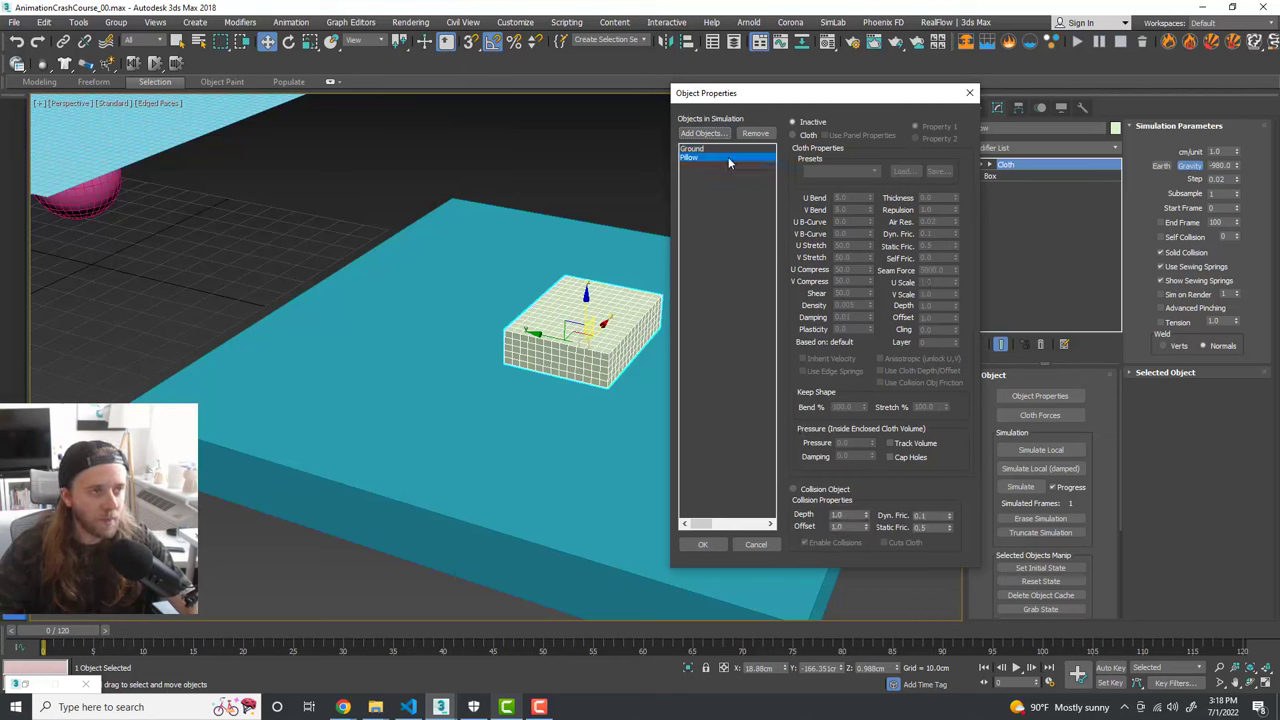
click(793, 135)
click(875, 172)
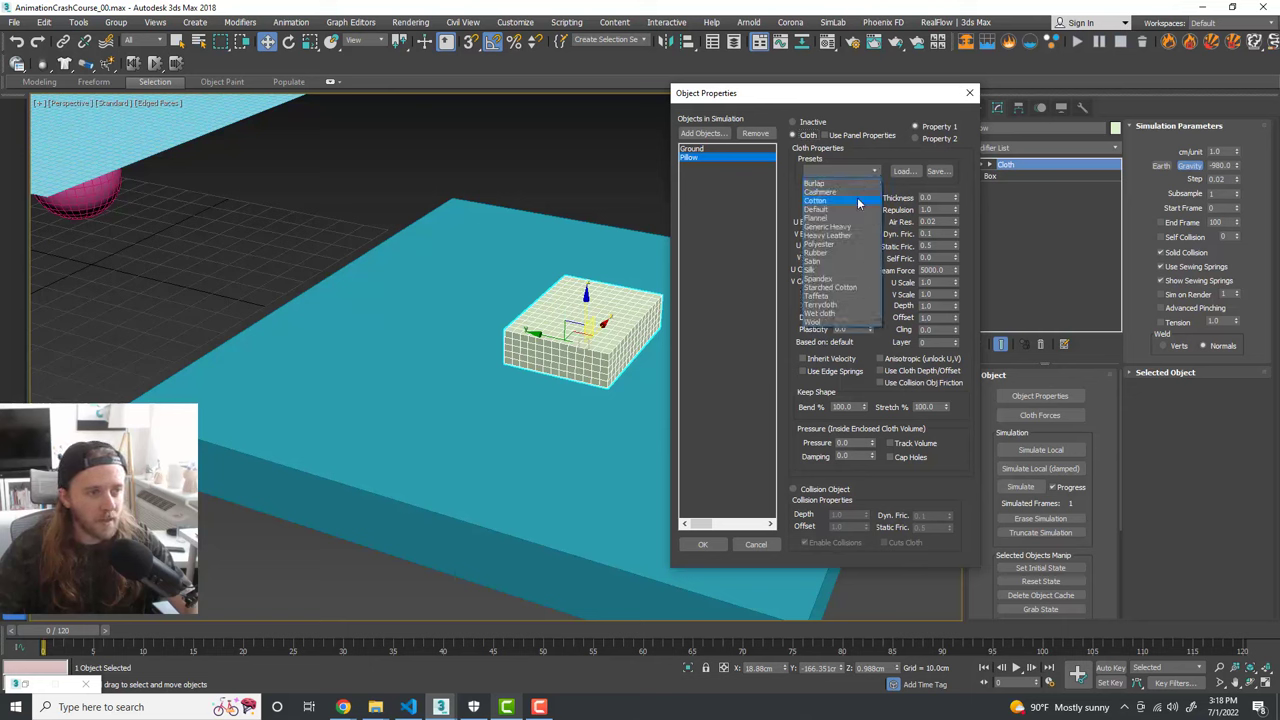
click(858, 203)
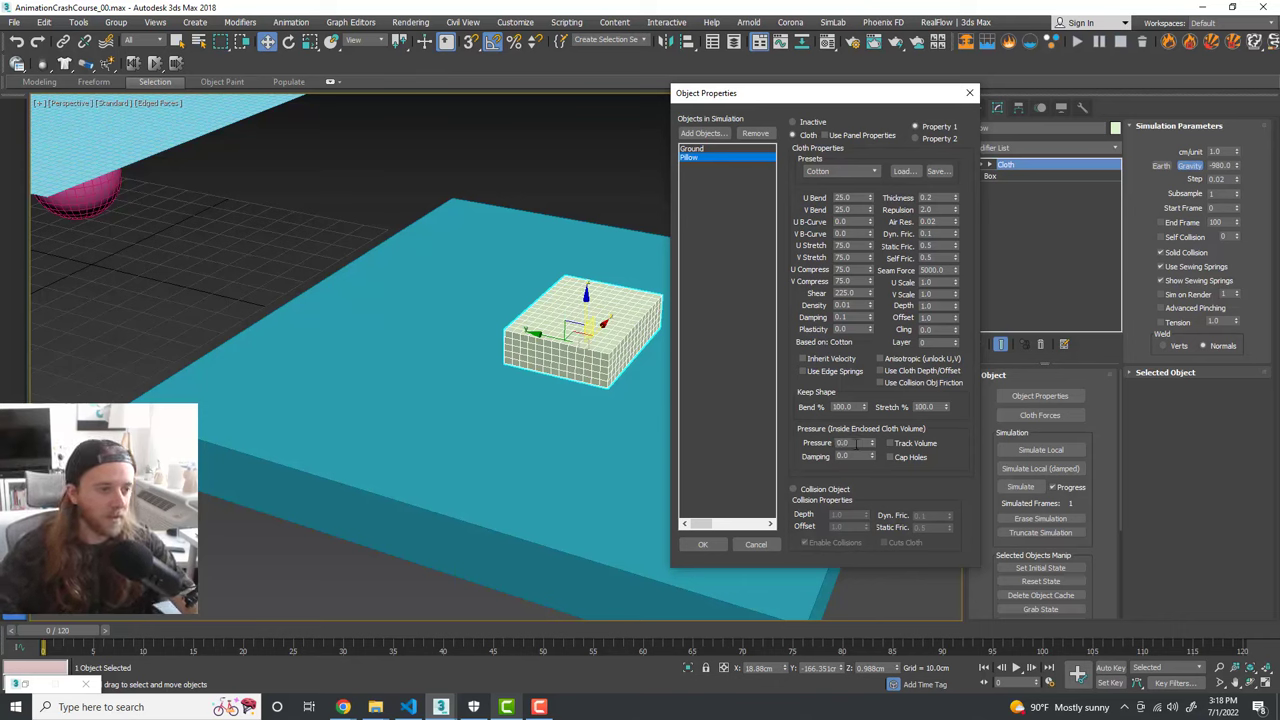
click(845, 442)
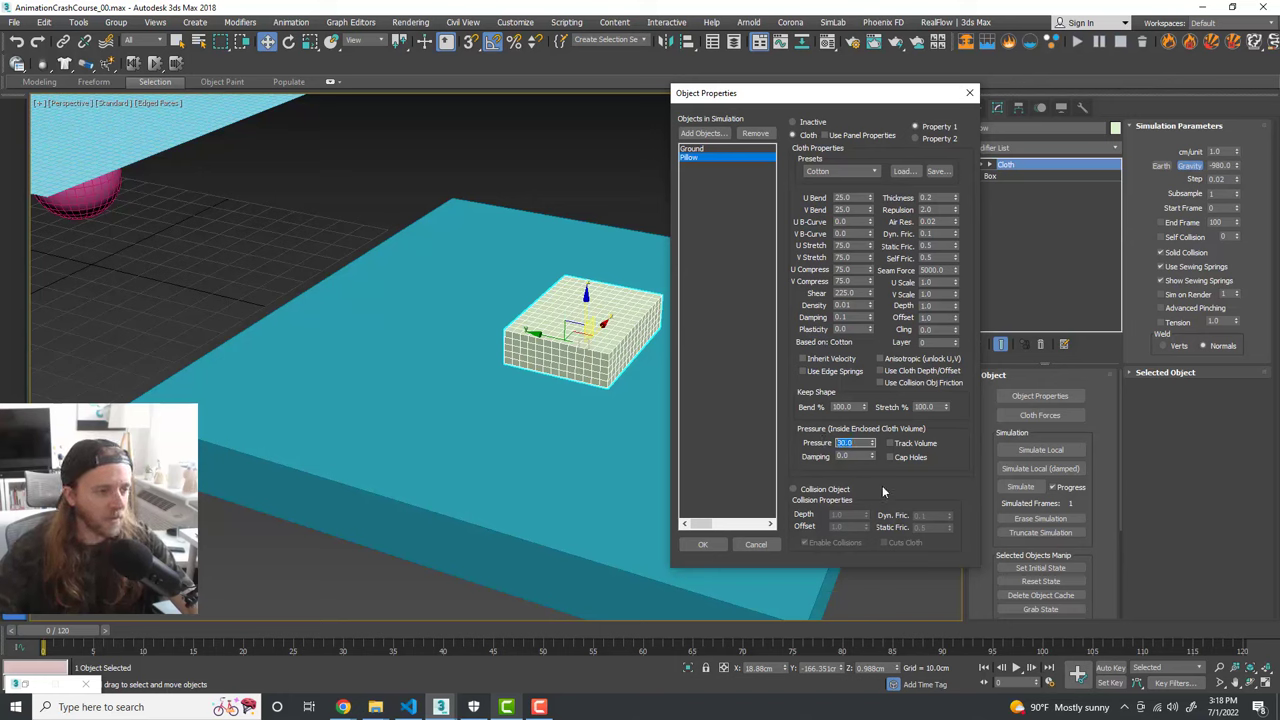
click(704, 149)
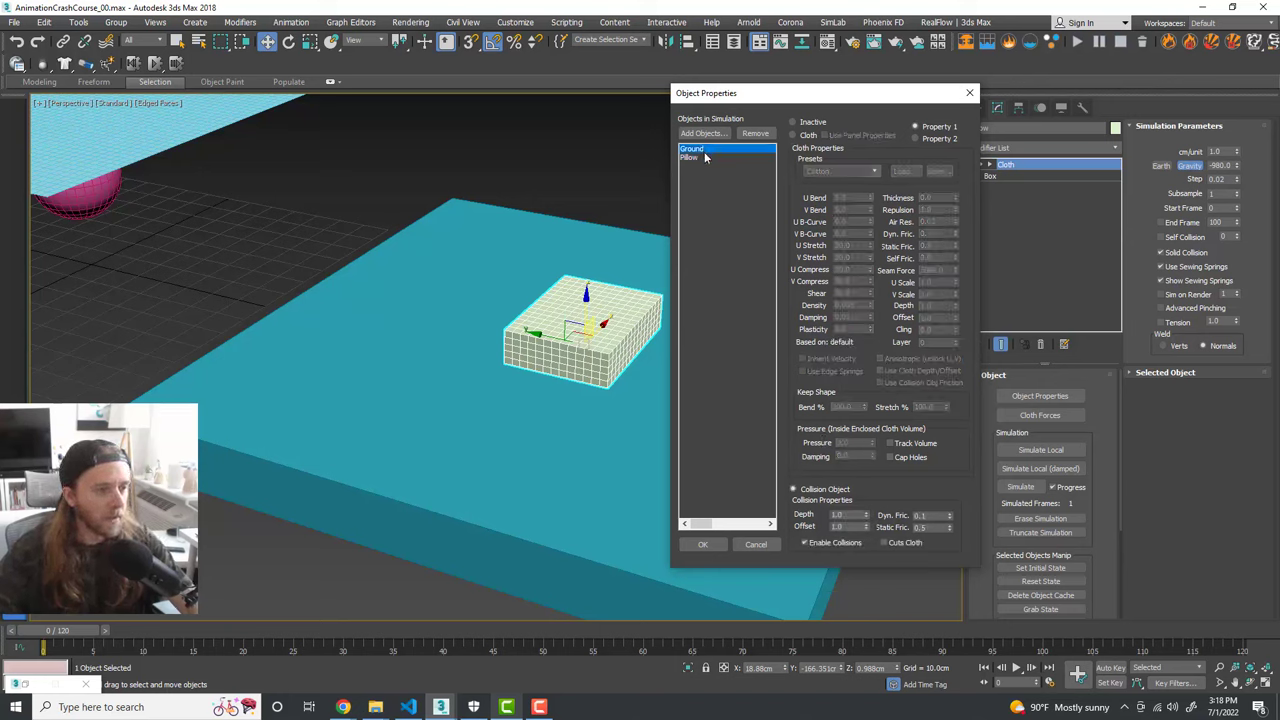
click(704, 156)
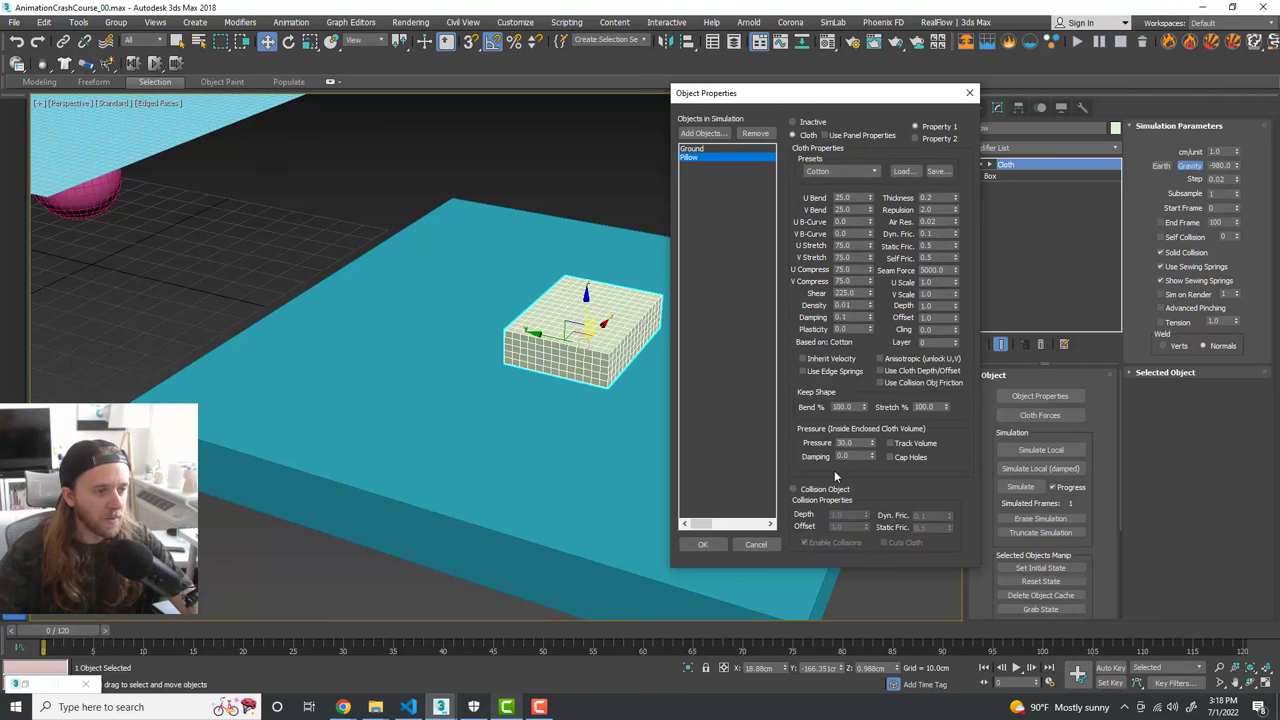
click(703, 544)
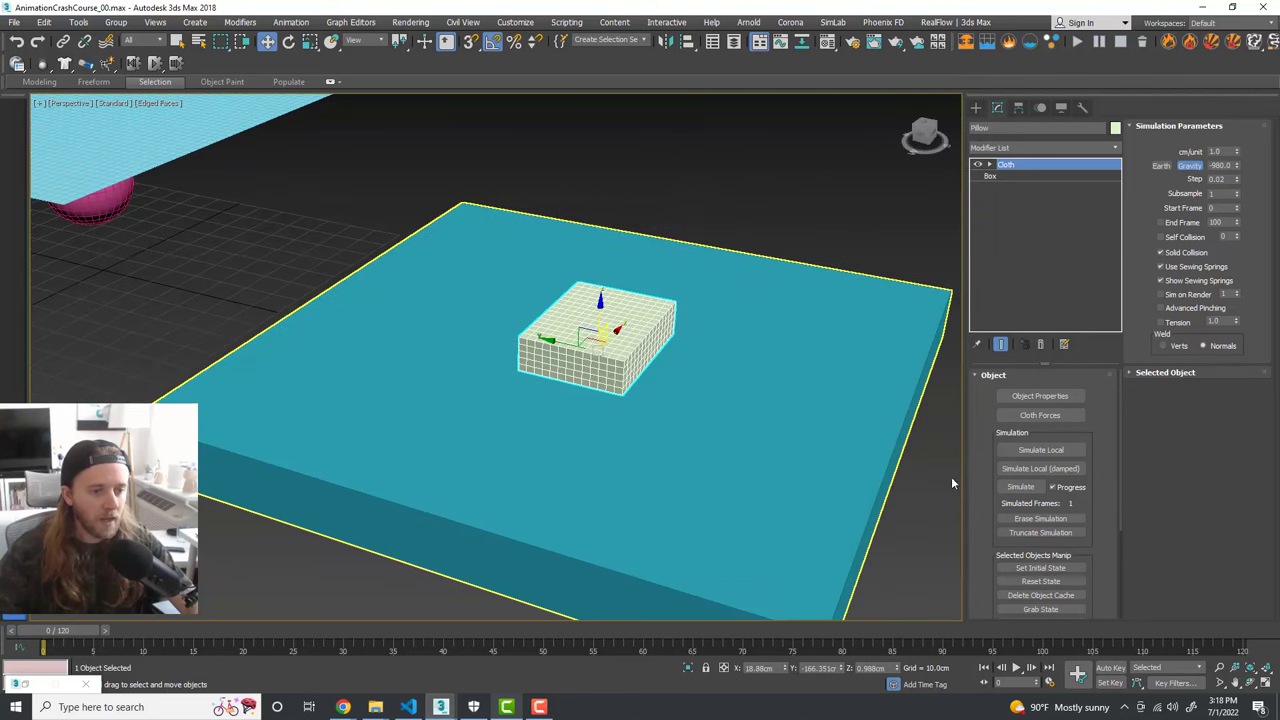
Step: Simulate Pillow's cloth motion on Ground and stop the run at about frame 90
mouse_move(1110, 526)
mouse_down()
mouse_move(1105, 438)
mouse_move(1099, 533)
mouse_up()
click(1015, 490)
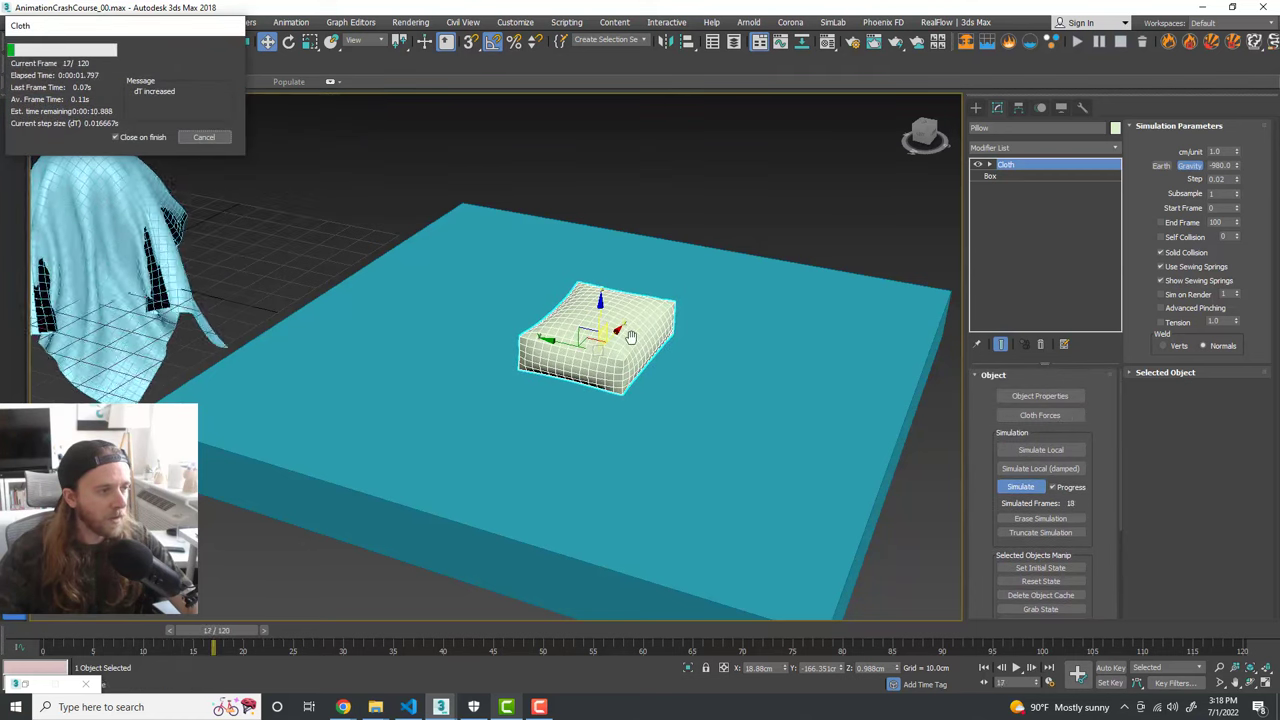
click(204, 137)
Step: Scrub the timeline back to frame 18 and examine the inflated Pillow up close
drag(923, 629, 188, 629)
key(w)
scroll(578, 324, up, 4)
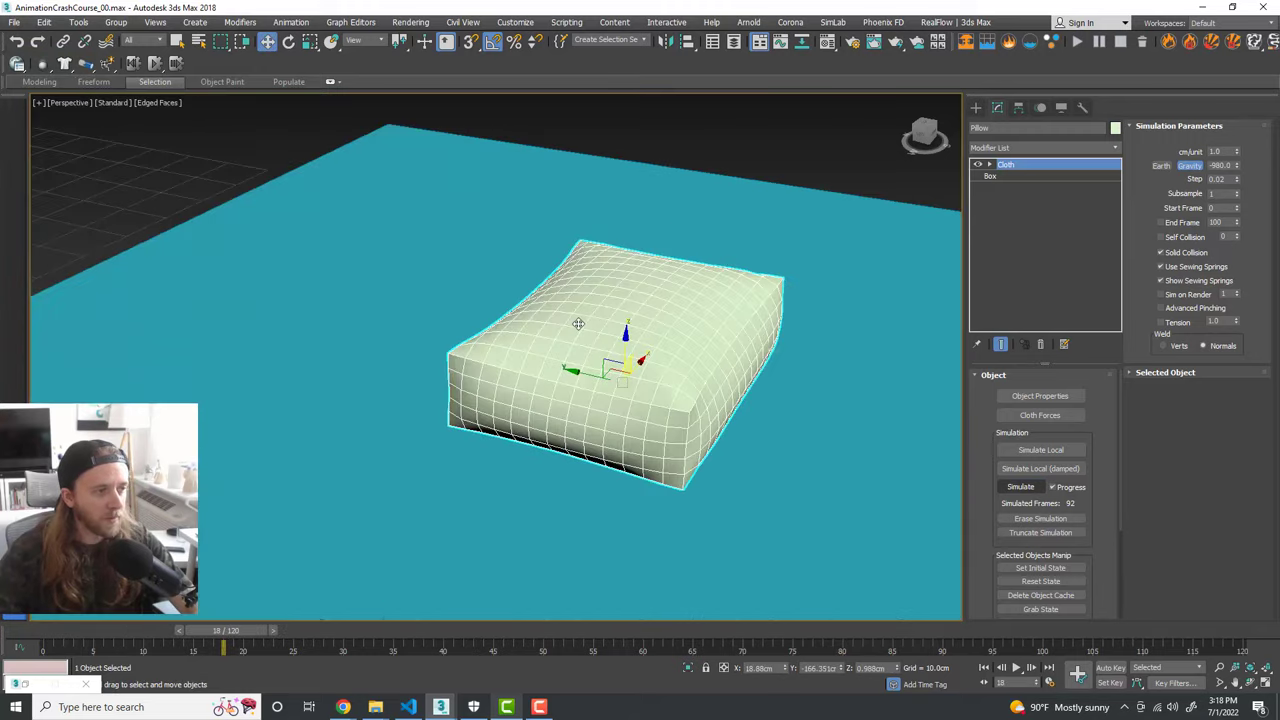
mouse_move(713, 447)
alt+middle_down()
mouse_move(666, 443)
mouse_move(674, 429)
mouse_move(749, 417)
mouse_move(757, 438)
mouse_move(711, 446)
mouse_move(716, 465)
alt+middle_up()
scroll(654, 425, down, 3)
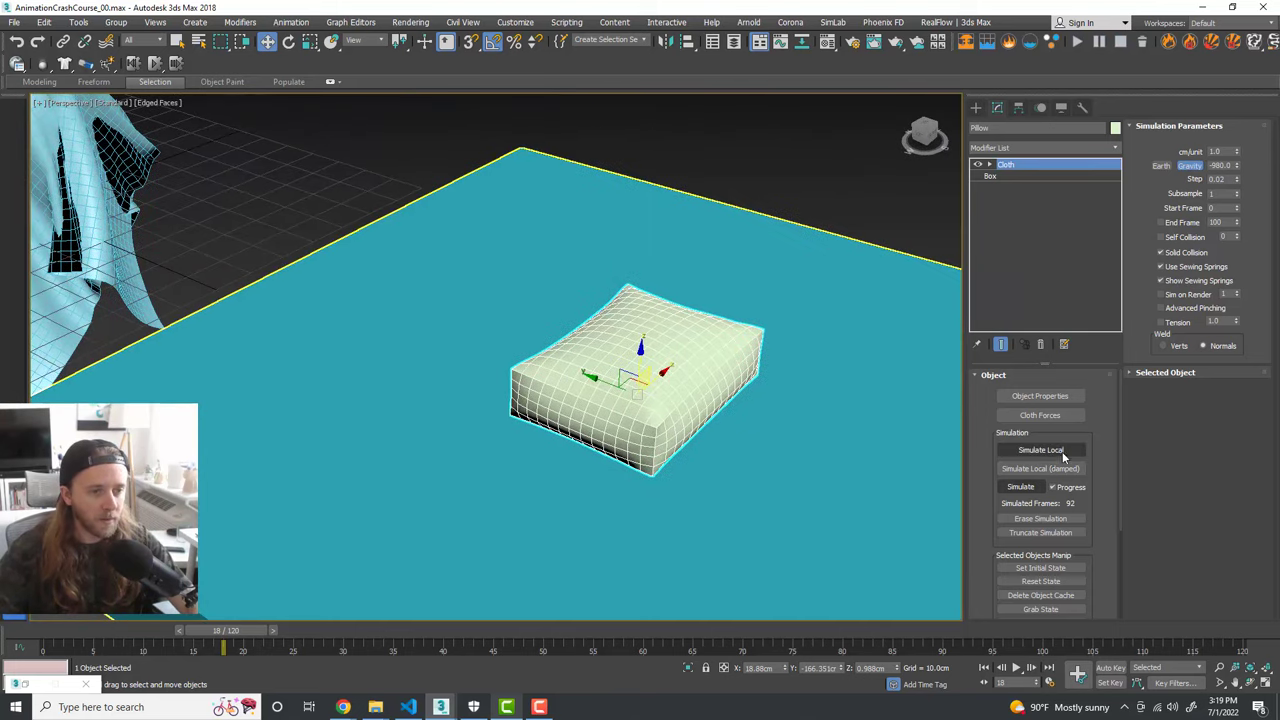
Step: Erase Pillow's simulation and, at frame 0, raise Pillow to a height of about 5.8 cm above Ground
click(1043, 519)
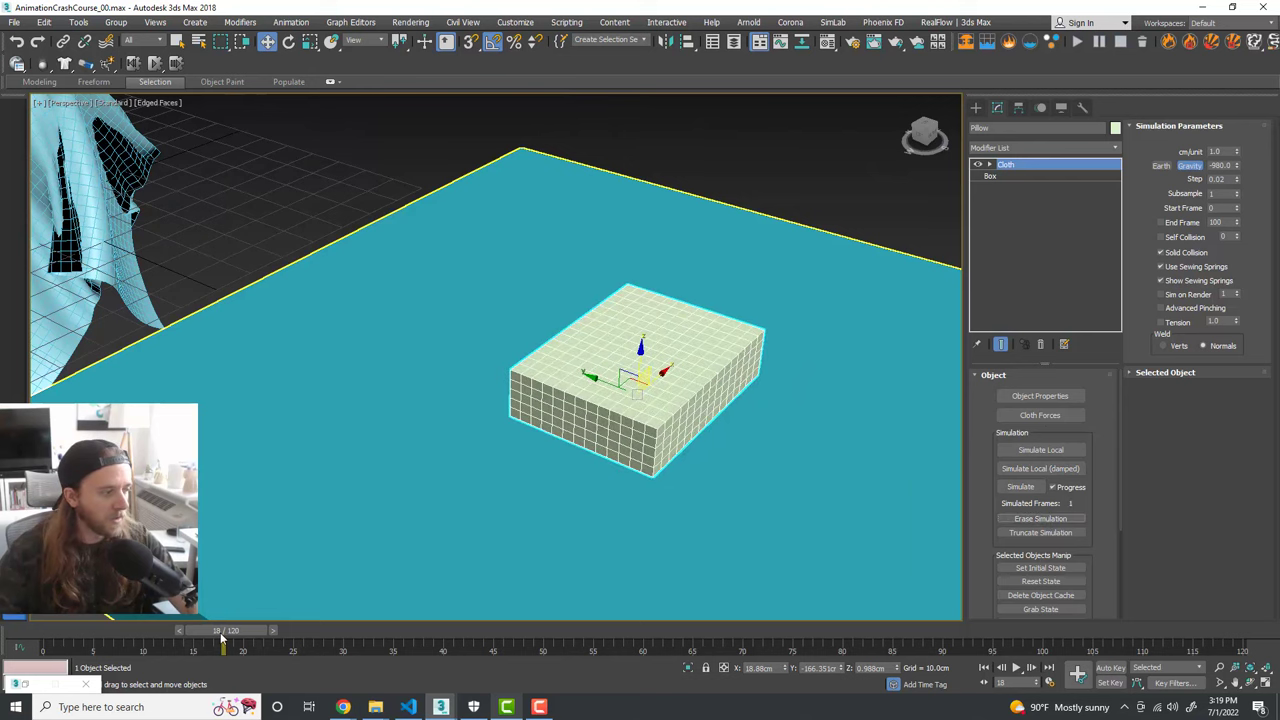
drag(222, 640, 43, 640)
alt+middle_drag(623, 480, 651, 358)
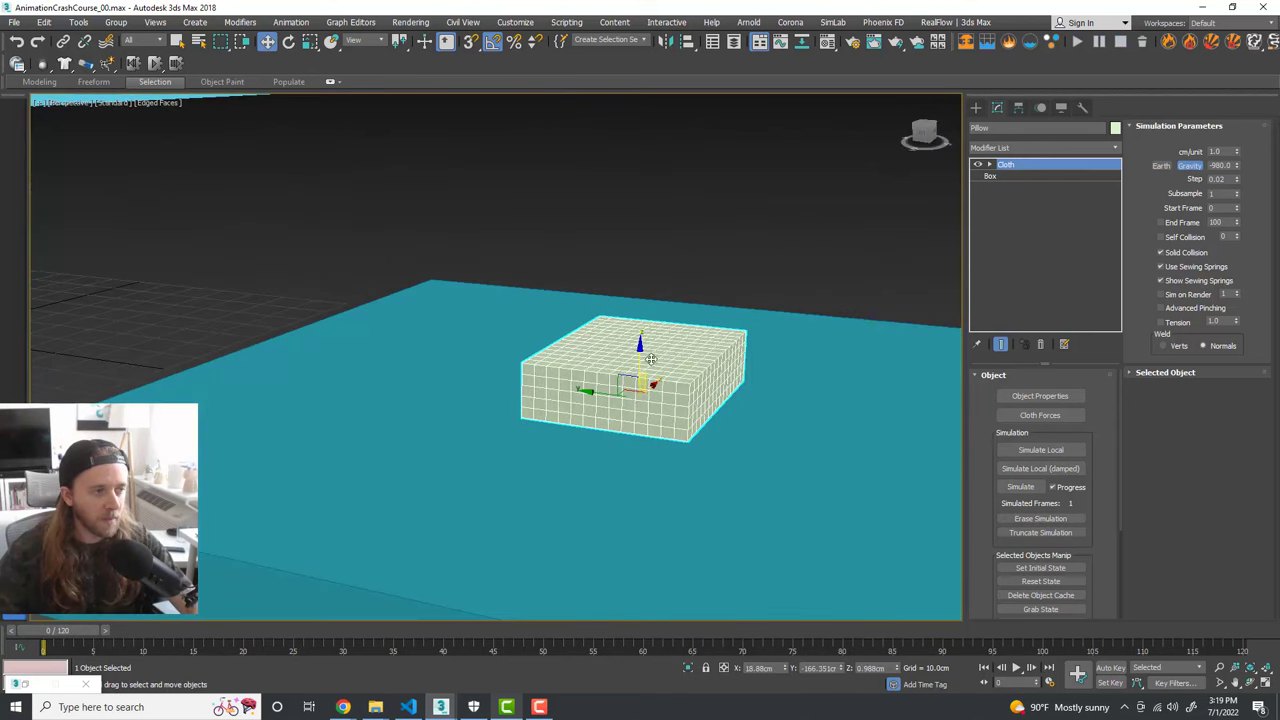
drag(651, 358, 652, 335)
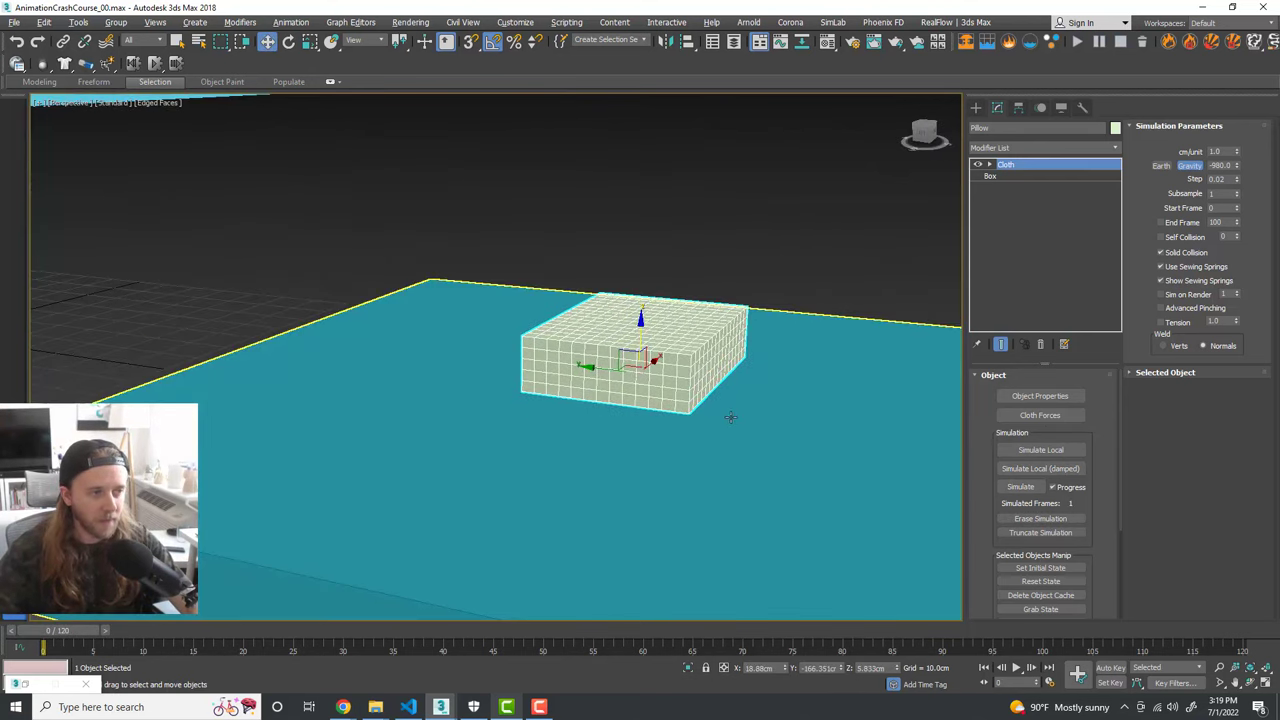
mouse_move(730, 417)
alt+middle_down()
mouse_move(737, 397)
mouse_move(728, 419)
alt+middle_up()
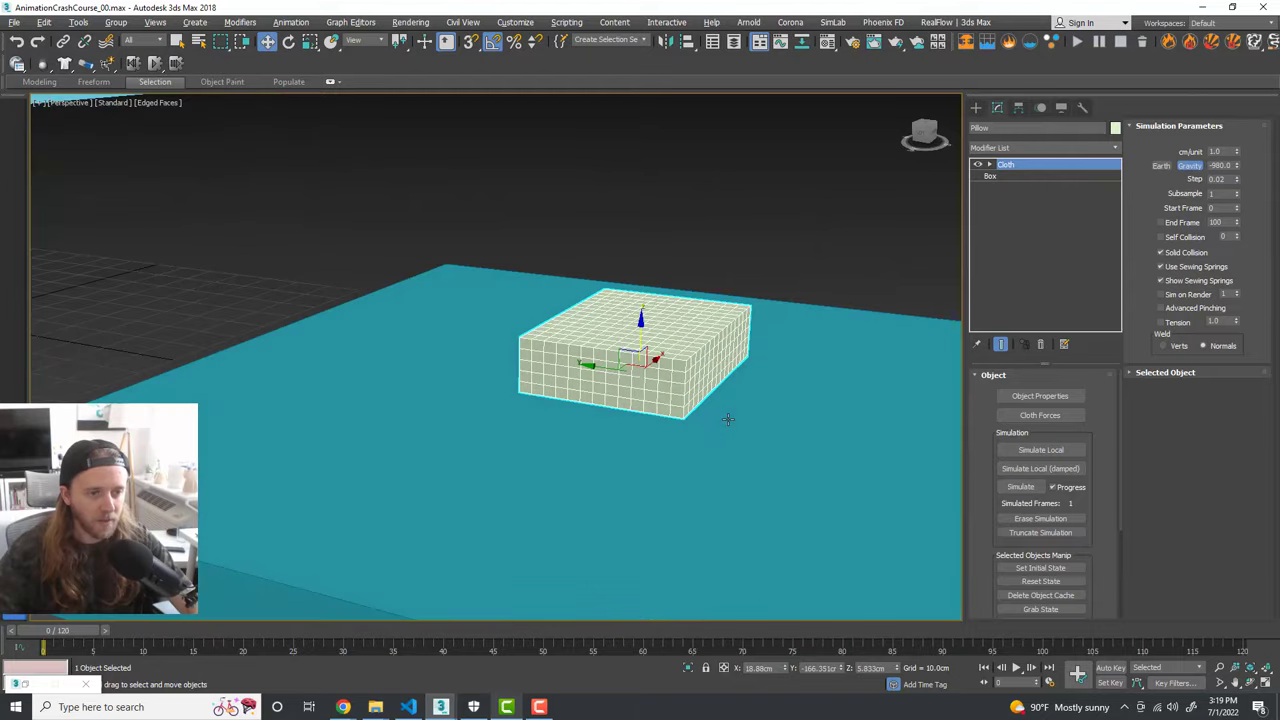
Step: Set Pillow's cloth pressure to 100 in its object properties and accept them
click(1066, 398)
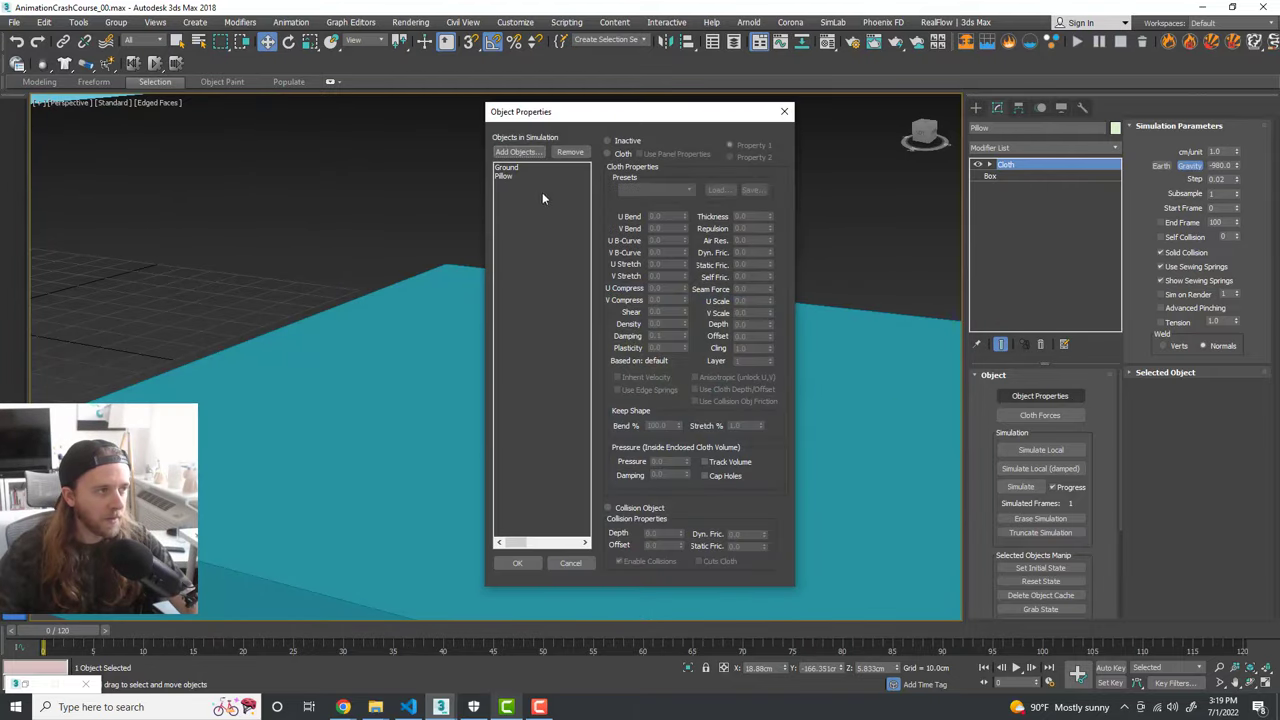
click(517, 176)
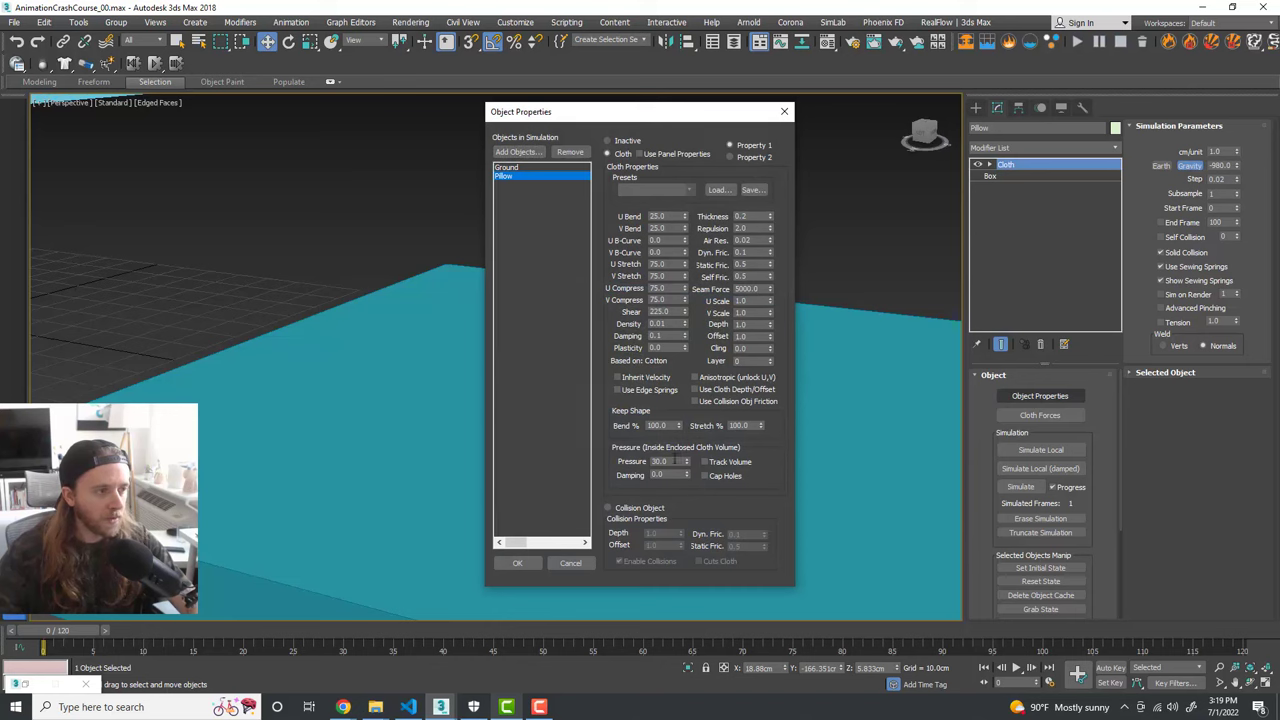
text(100)
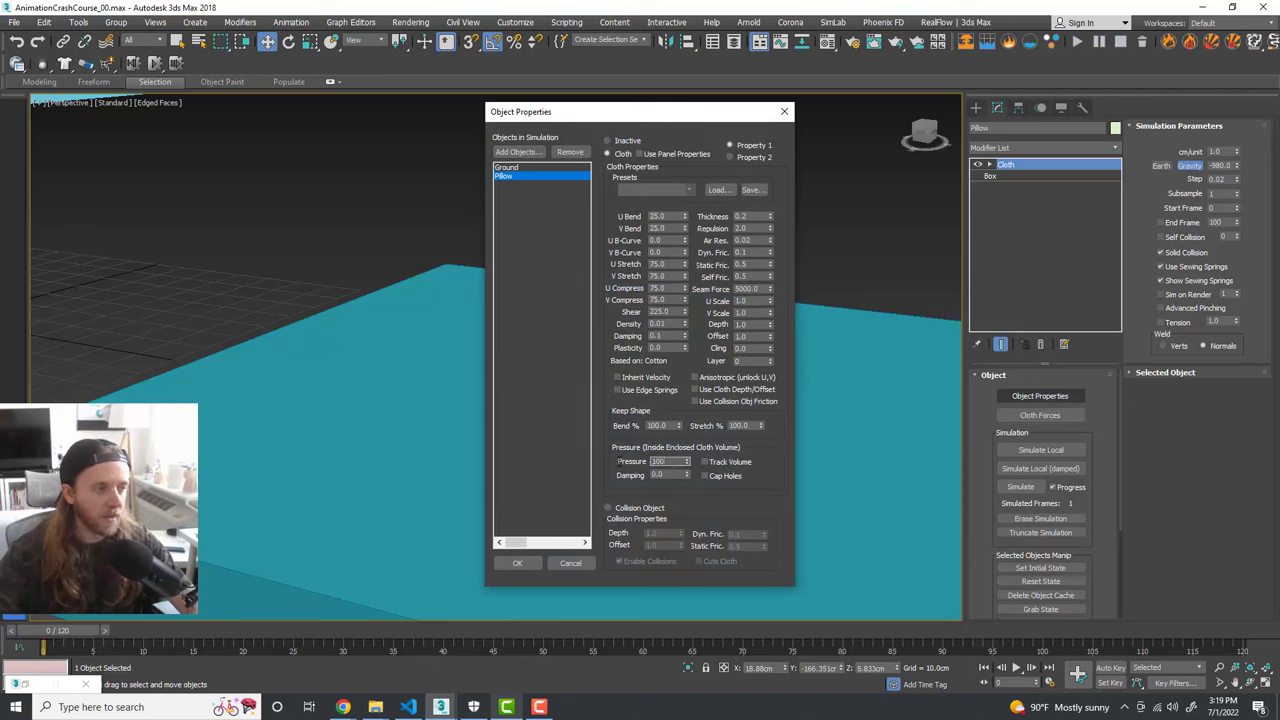
click(517, 563)
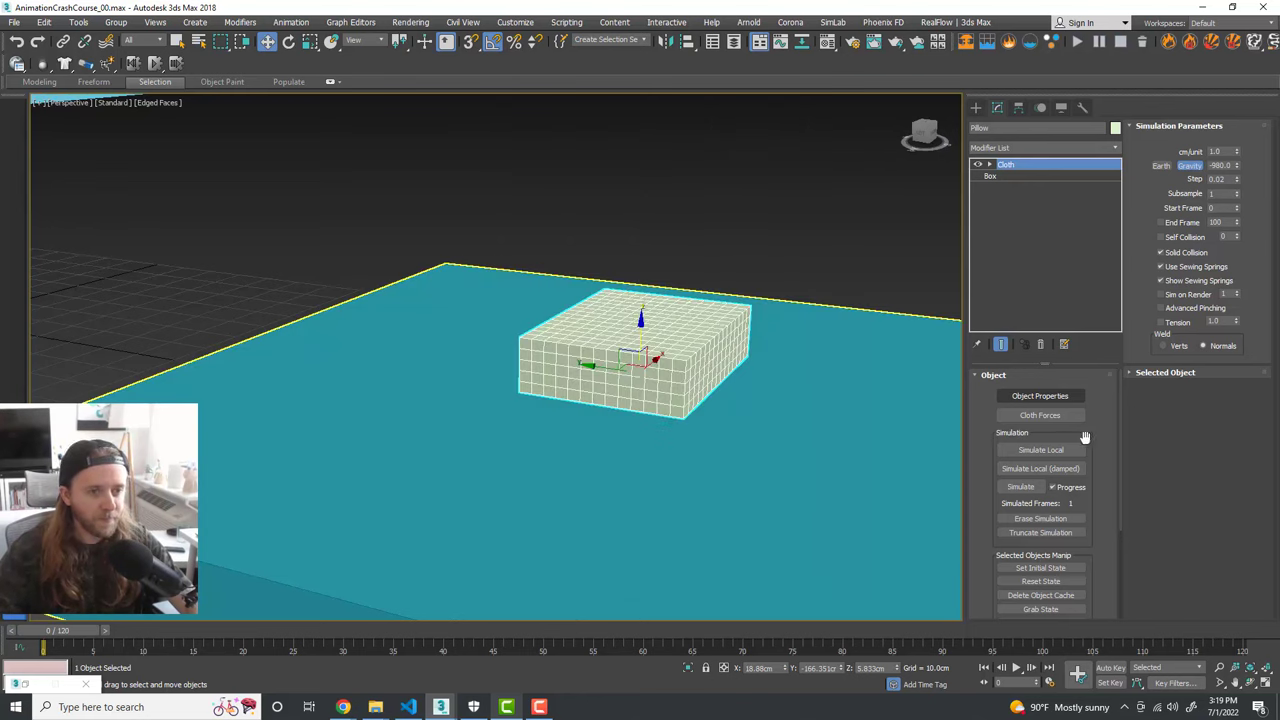
Step: Simulate Pillow's cloth motion, stop the run at about frame 60, and scrub back to frame 14 to inspect the inflated shape
click(1020, 486)
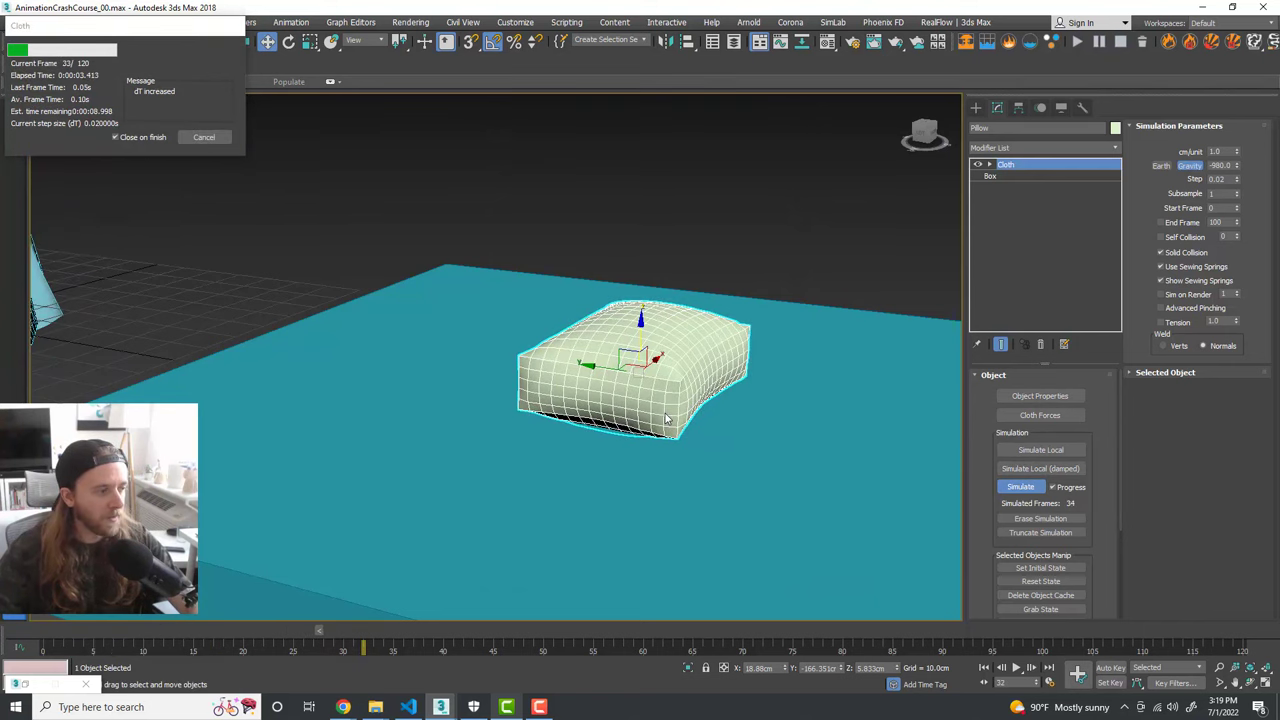
click(206, 137)
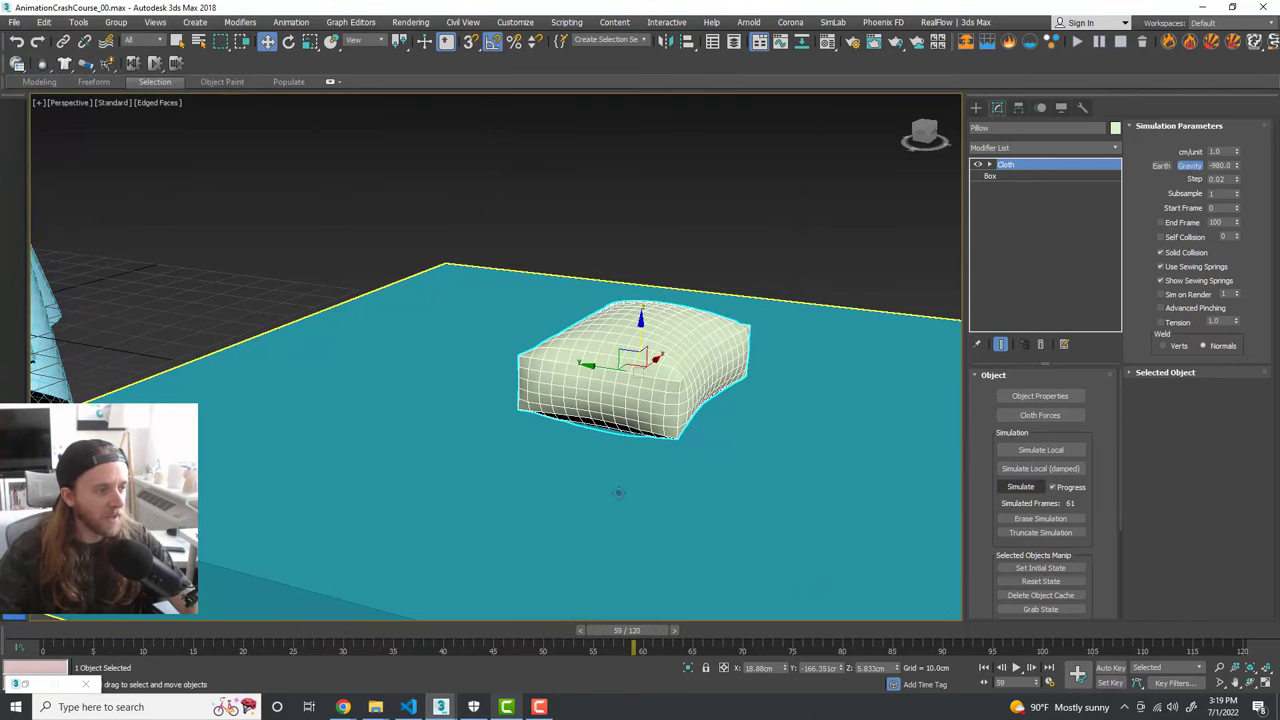
drag(632, 632, 201, 615)
key(w)
alt+middle_drag(671, 438, 646, 463)
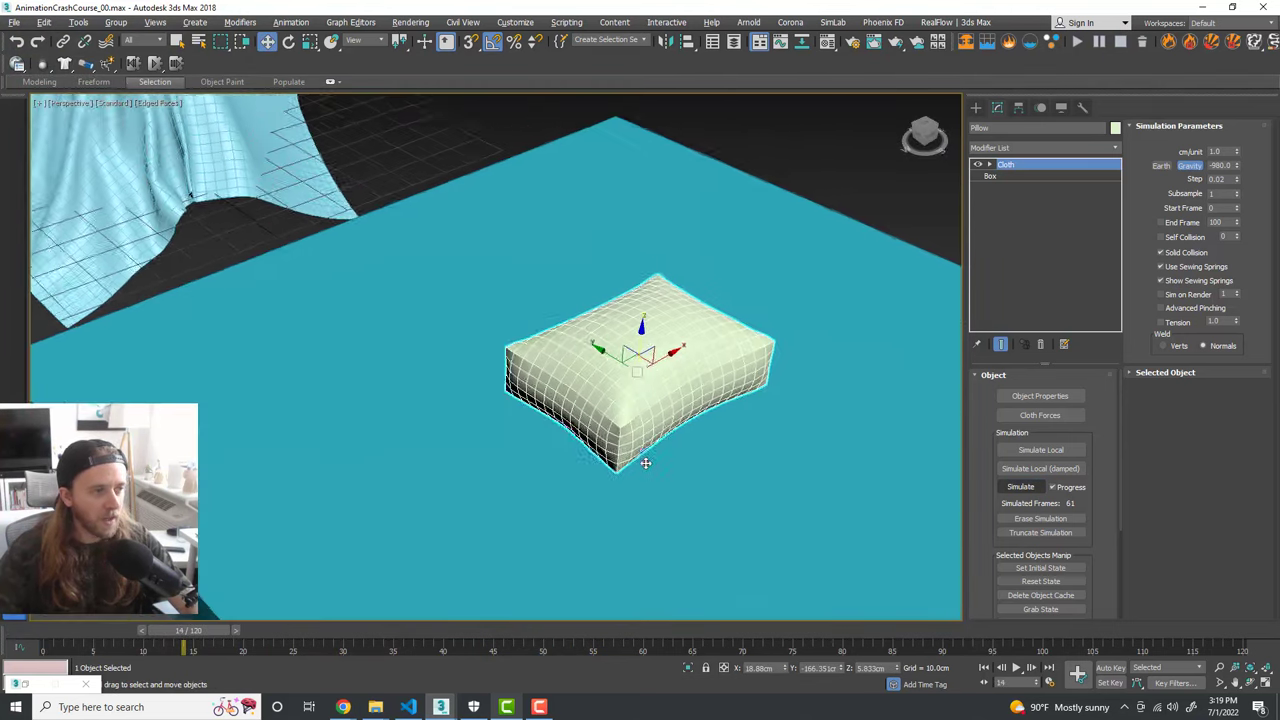
scroll(651, 366, up, 5)
alt+middle_drag(651, 366, 729, 403)
Step: Examine the Editable Poly conversion option, the Cloth simulation and state options, and the inflated Pillow up close
right_click(711, 316)
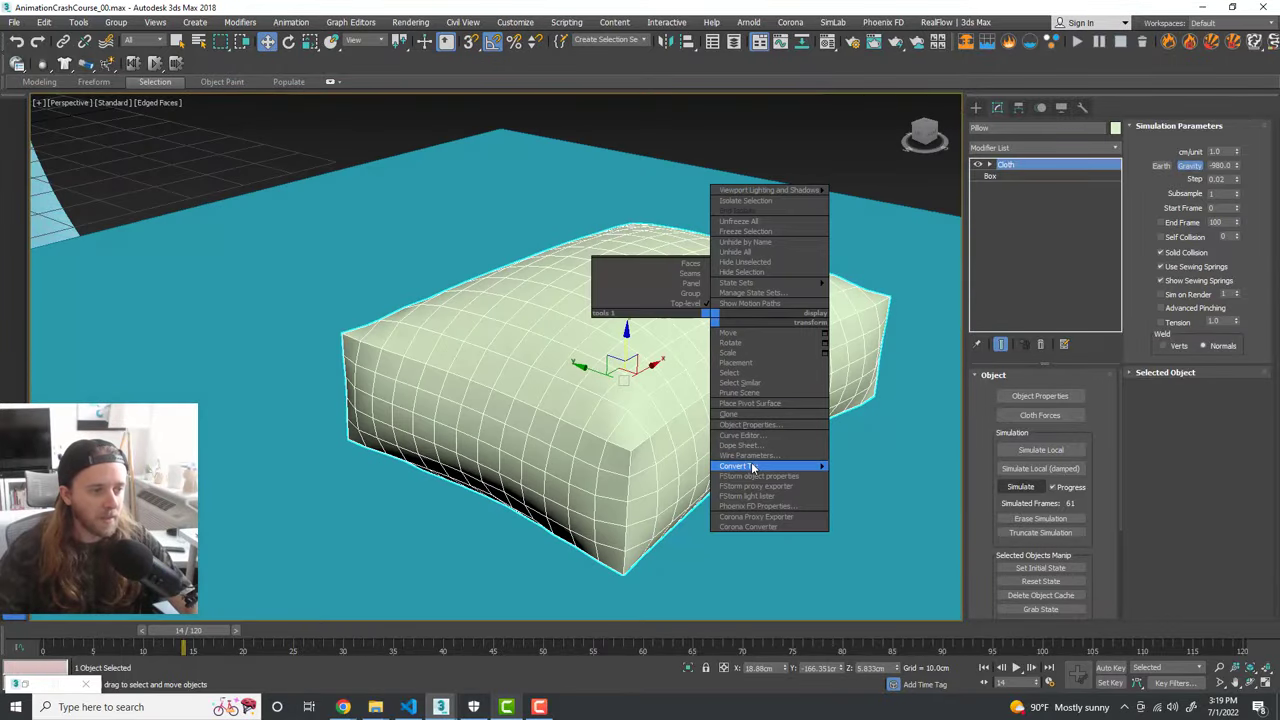
mouse_move(763, 468)
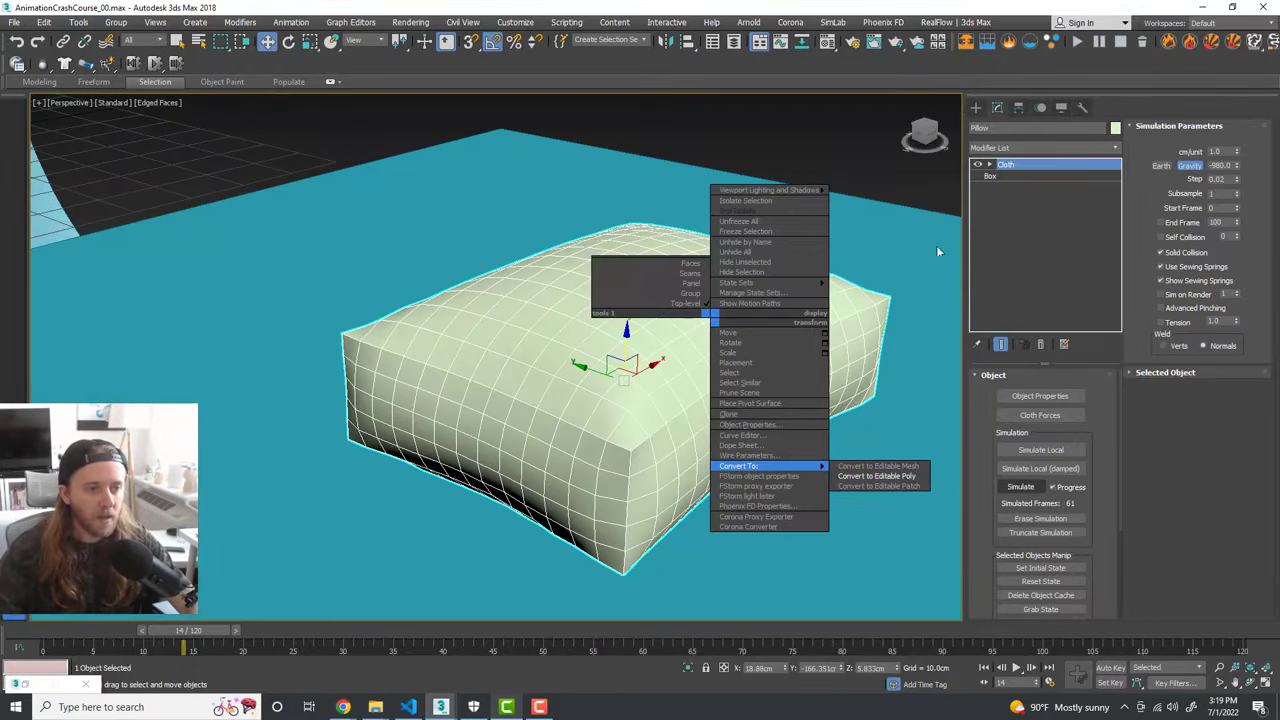
drag(1092, 504, 1100, 420)
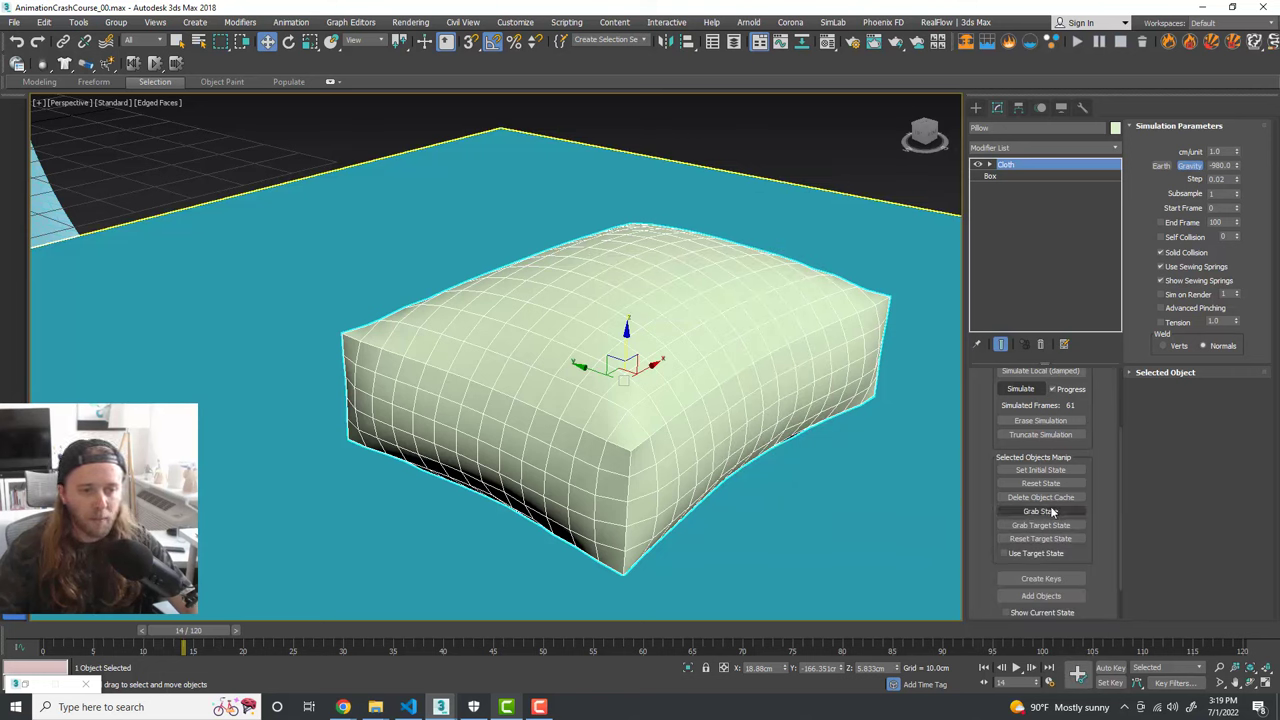
scroll(1098, 512, up, 3)
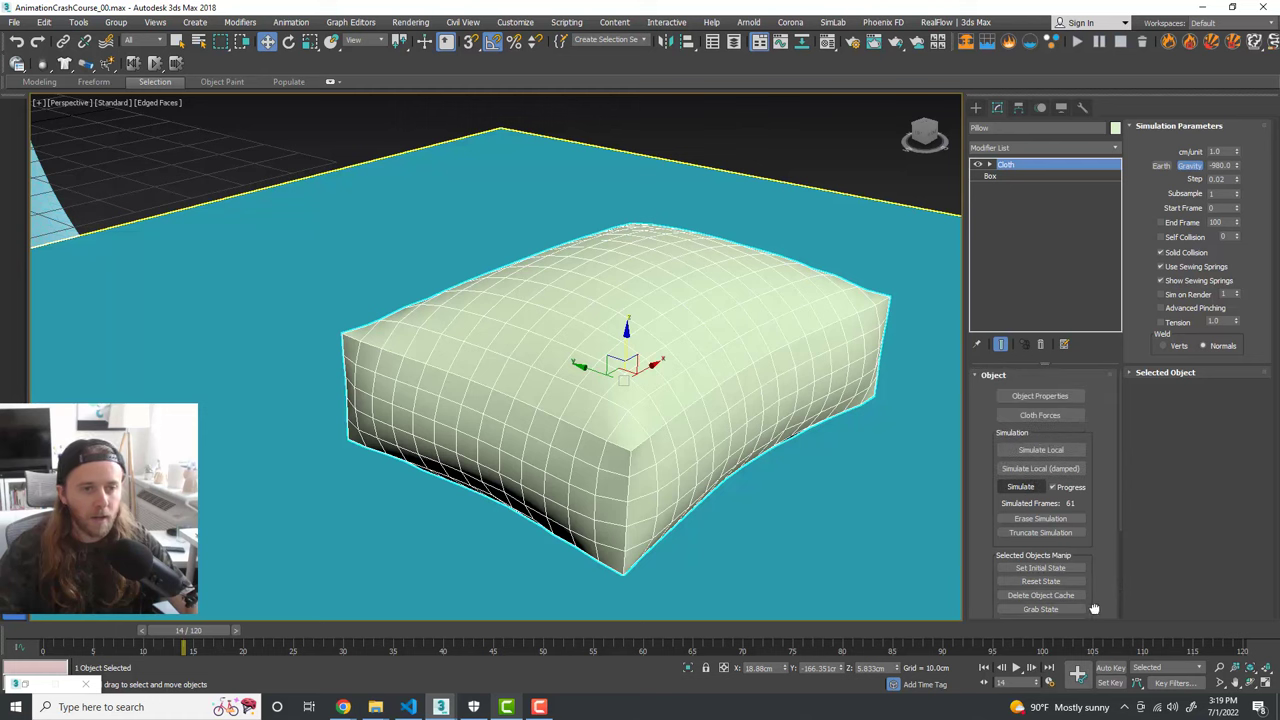
scroll(737, 418, down, 5)
alt+middle_drag(657, 347, 630, 352)
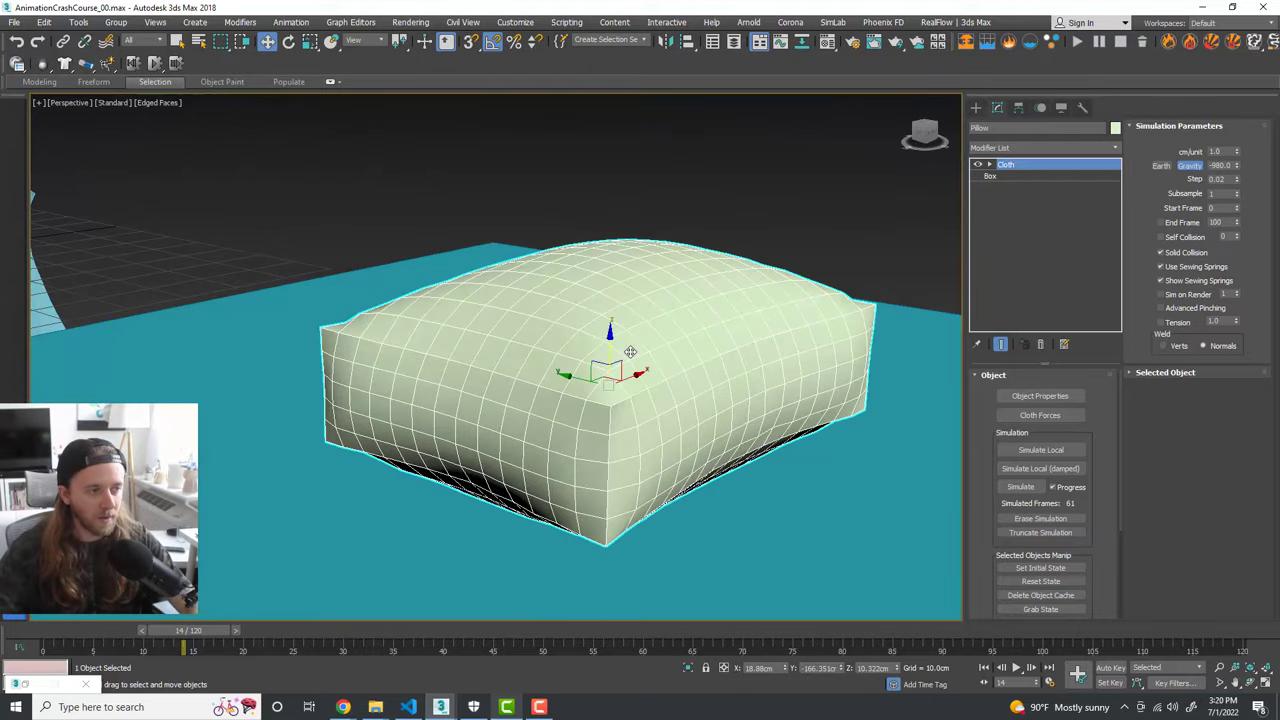
alt+middle_drag(738, 342, 749, 337)
Step: Deselect Pillow and scrub the timeline to frame 20 to view it together with the Blanket drape
scroll(750, 336, down, 6)
scroll(723, 350, up, 2)
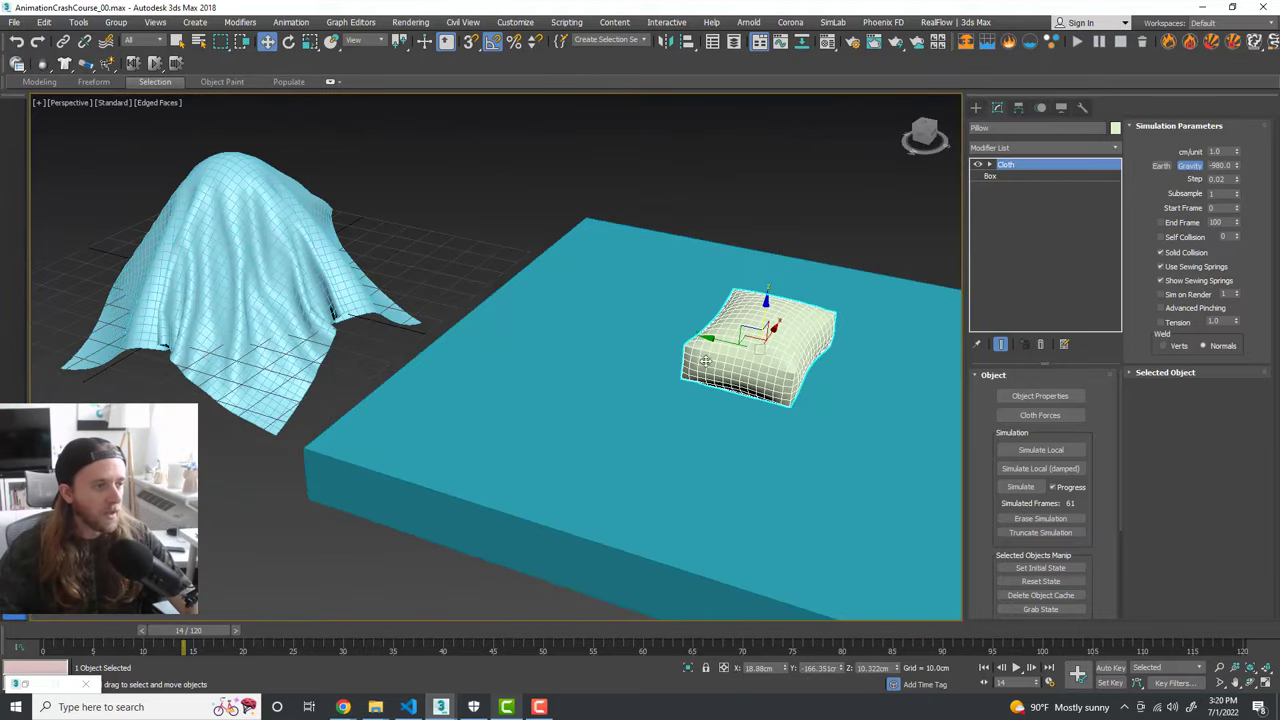
alt+middle_drag(738, 385, 748, 221)
click(755, 213)
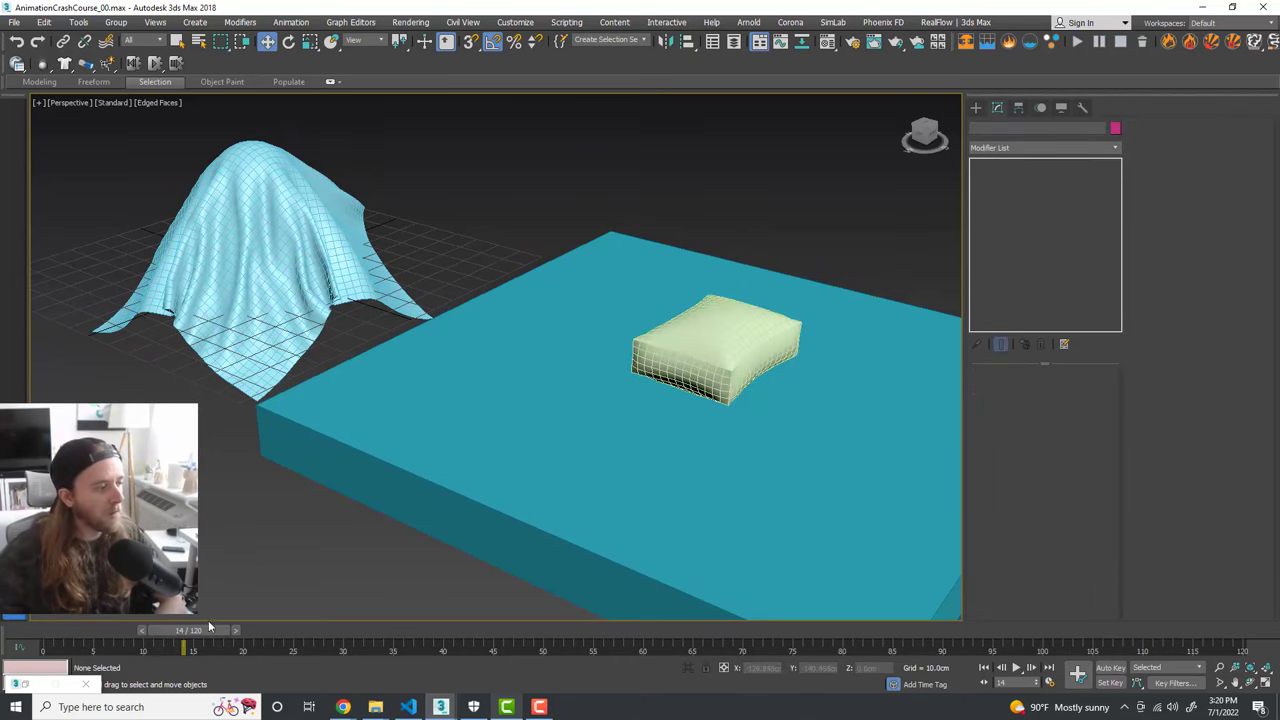
drag(188, 632, 243, 645)
key(w)
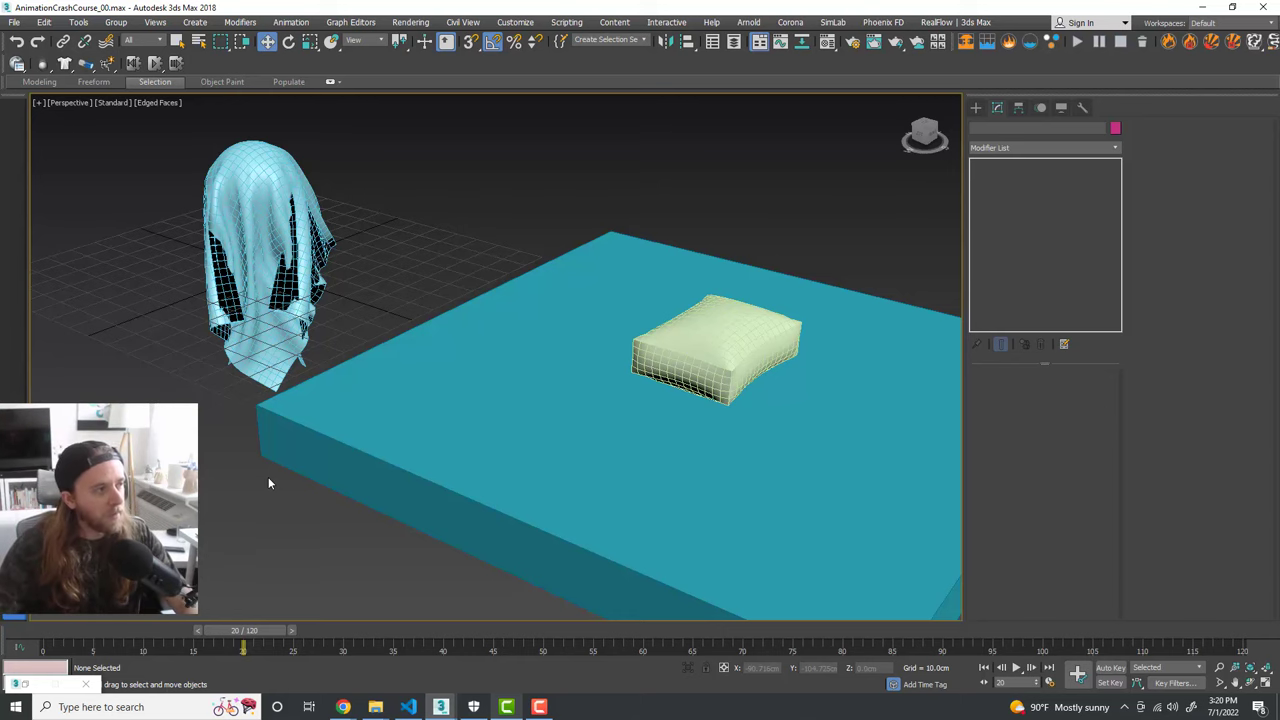
alt+middle_drag(481, 392, 513, 437)
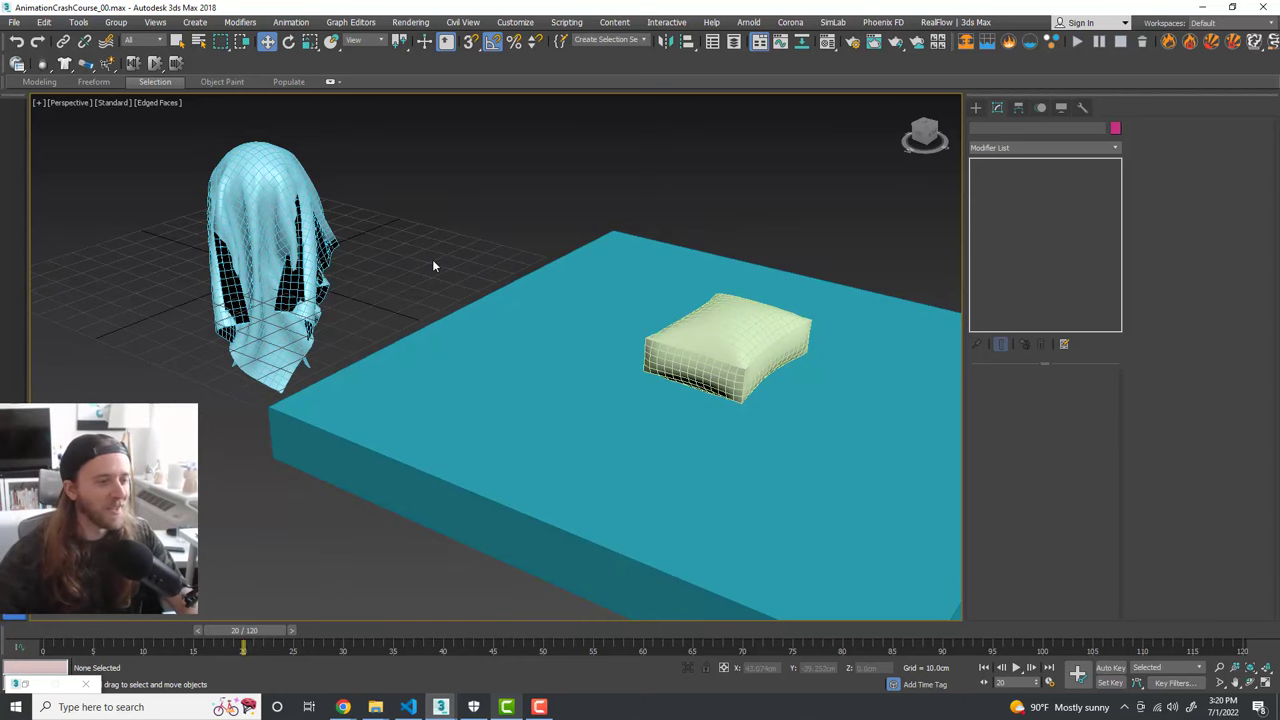
scroll(466, 280, down, 3)
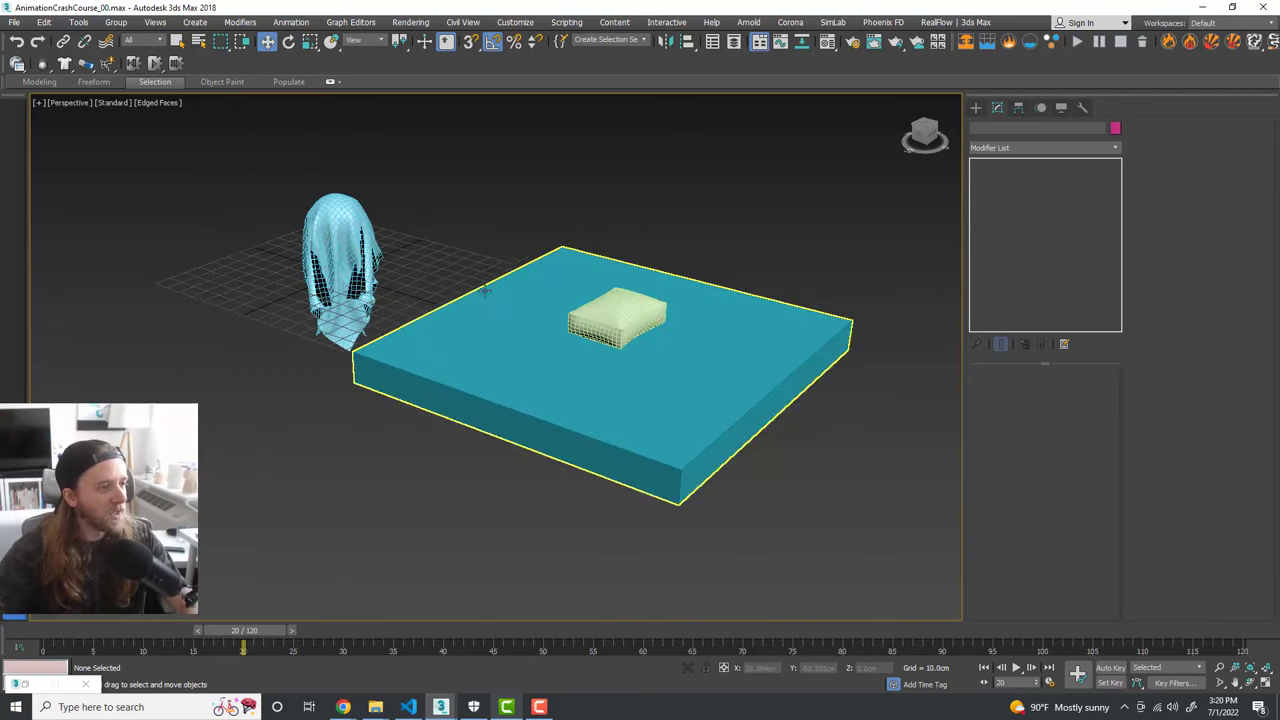
scroll(486, 289, up, 2)
middle_drag(533, 316, 545, 324)
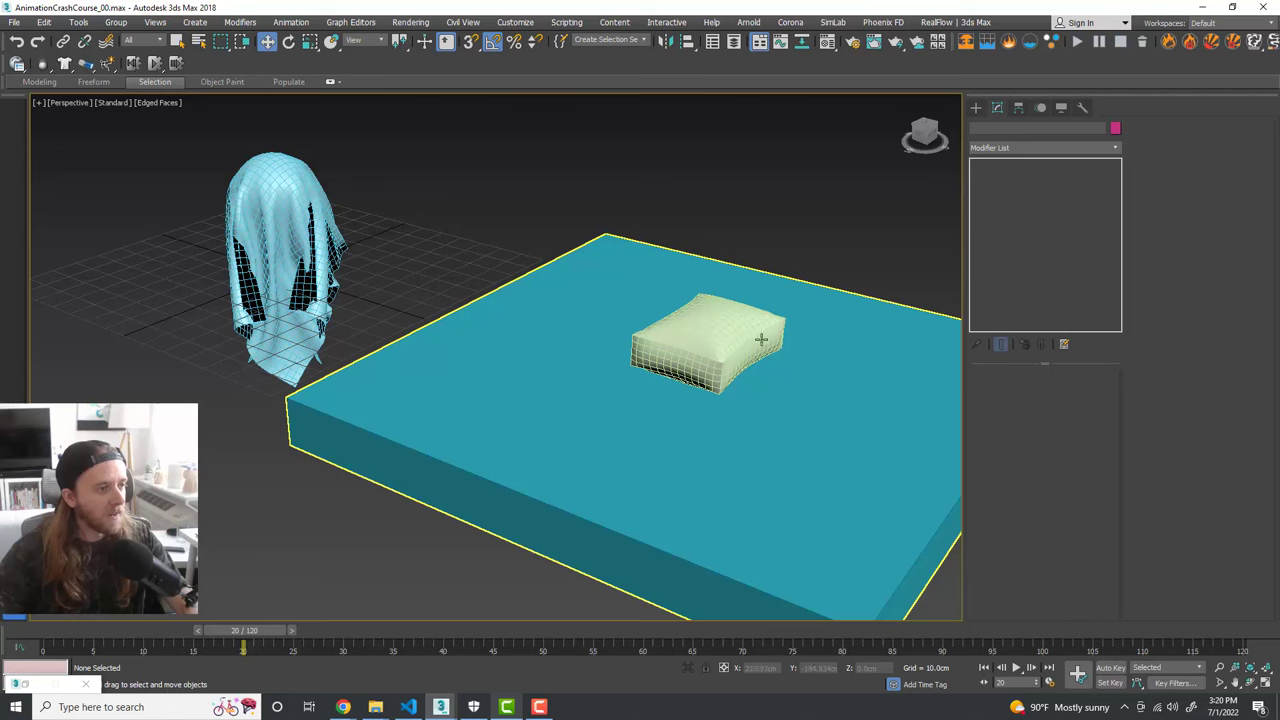
click(699, 357)
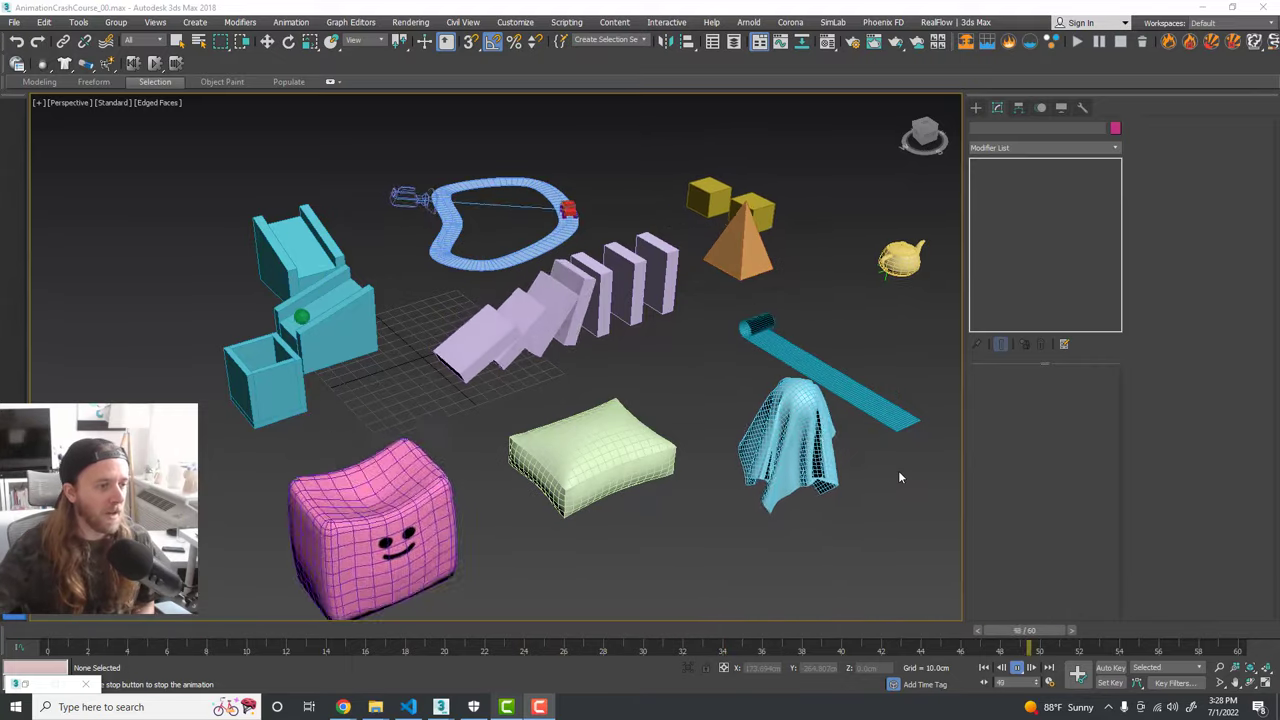
middle_drag(877, 522, 880, 512)
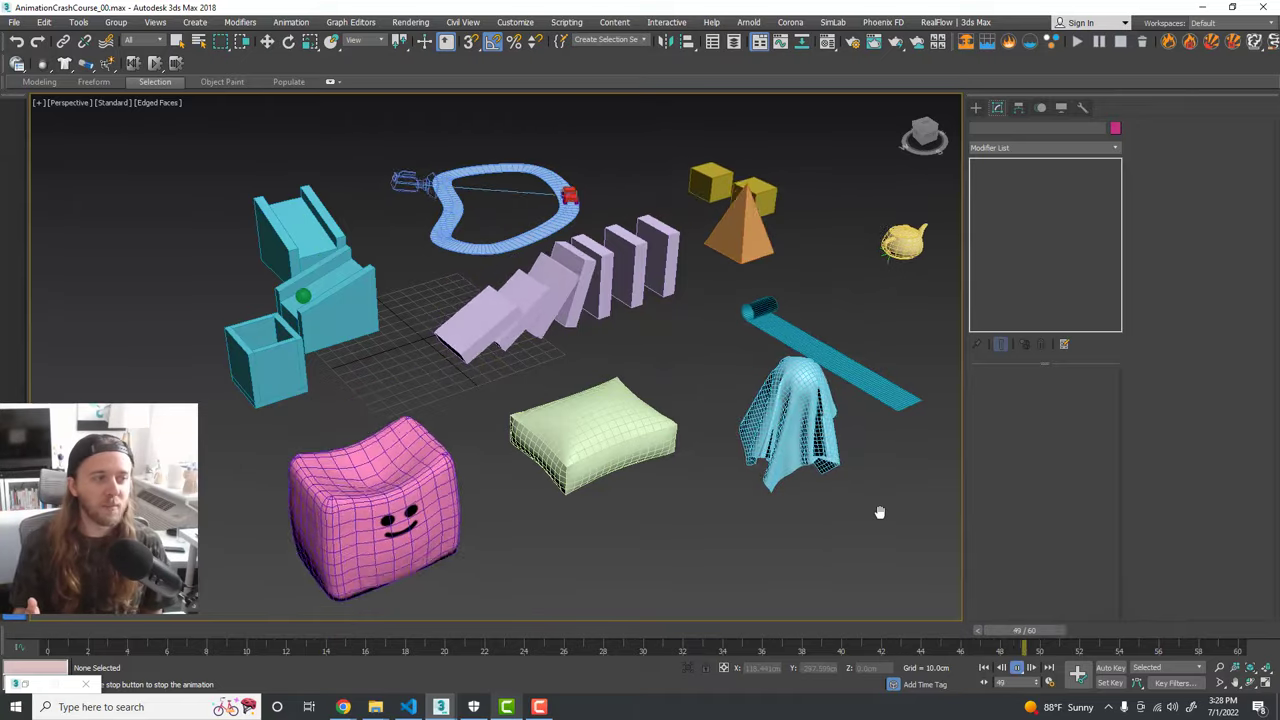